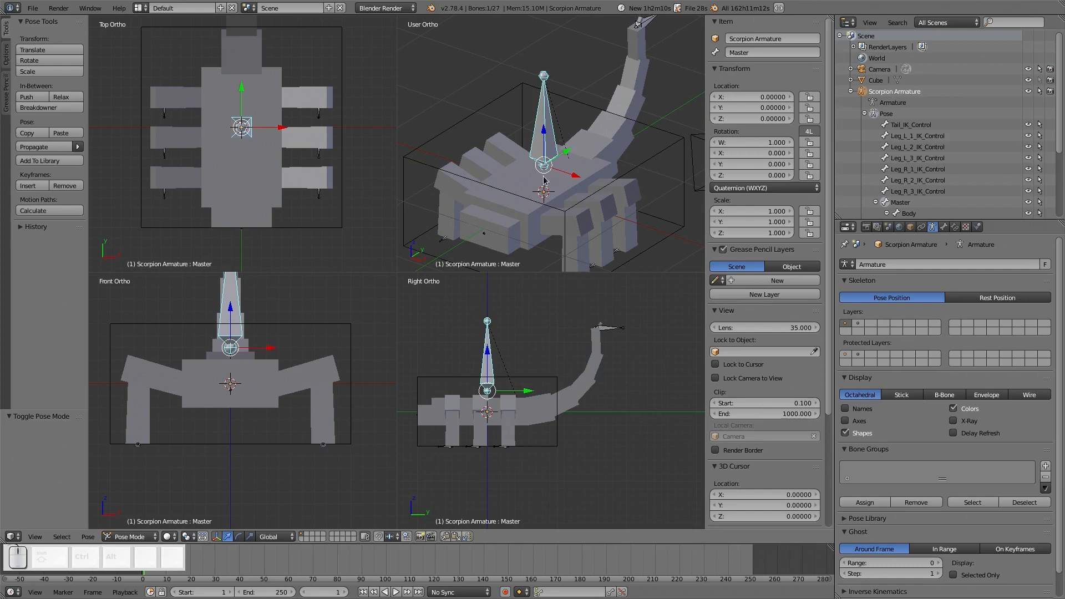
- Clear the location and rotation of the tail's IK control bone, Tail_IK_Control
right_click(609, 333)
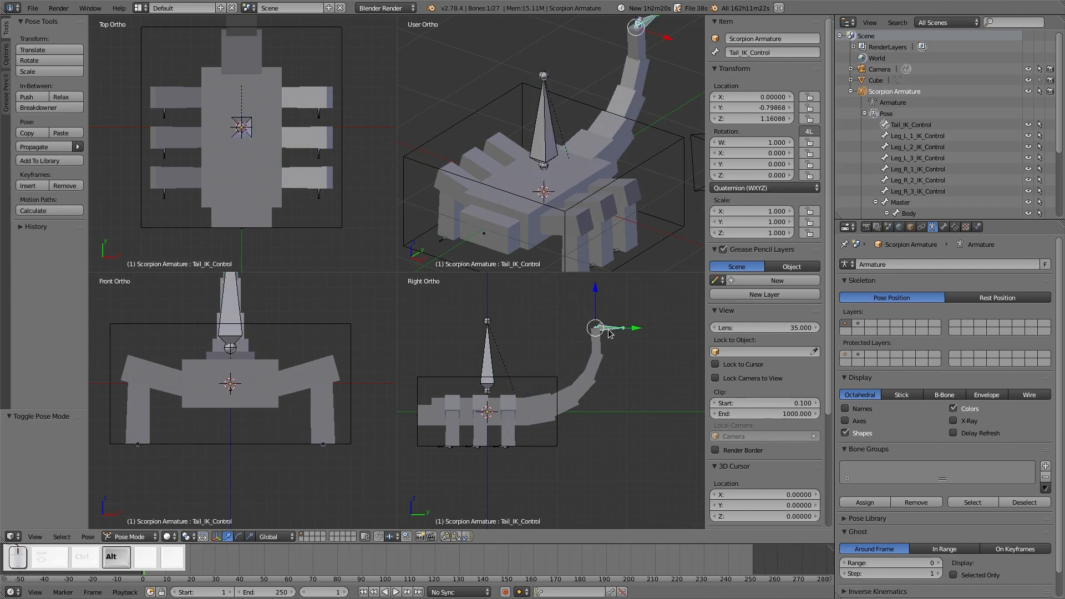
key(alt+g)
key(alt+r)
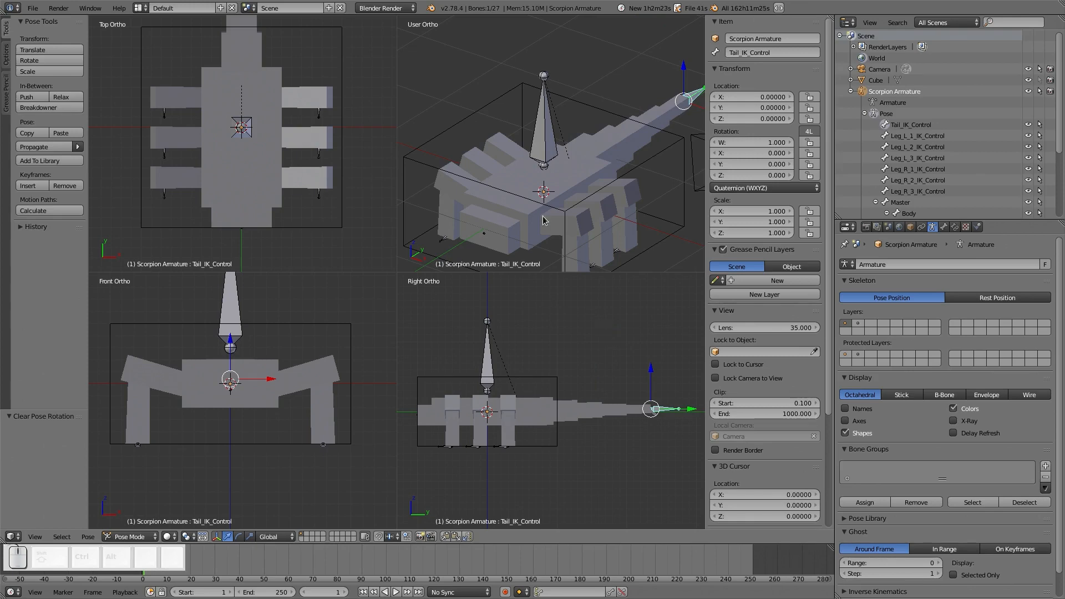
mouse_move(541, 186)
middle_down()
mouse_move(512, 60)
mouse_move(489, 50)
mouse_move(560, 180)
mouse_move(541, 205)
middle_up()
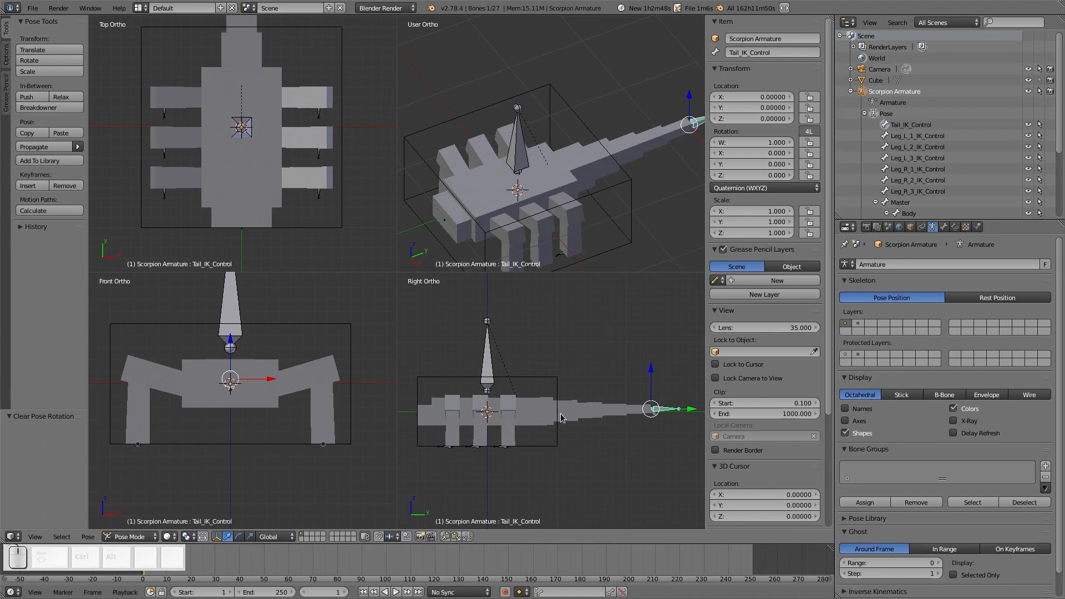
- Make frame 0 the current and start frame of the animation and add a time marker there
middle_drag(412, 563, 477, 563)
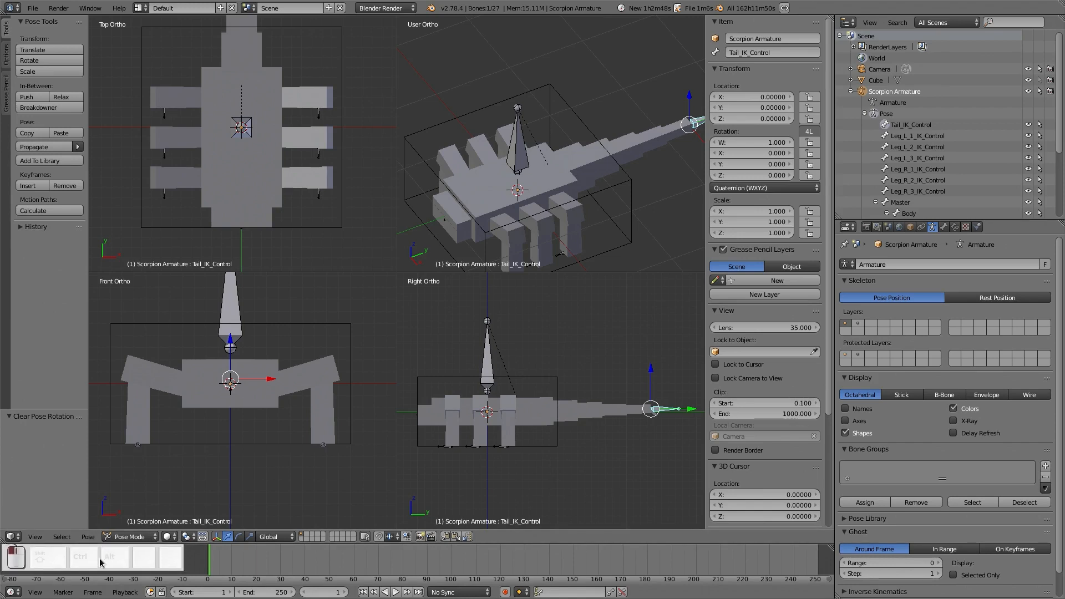
middle_drag(544, 97, 580, 198)
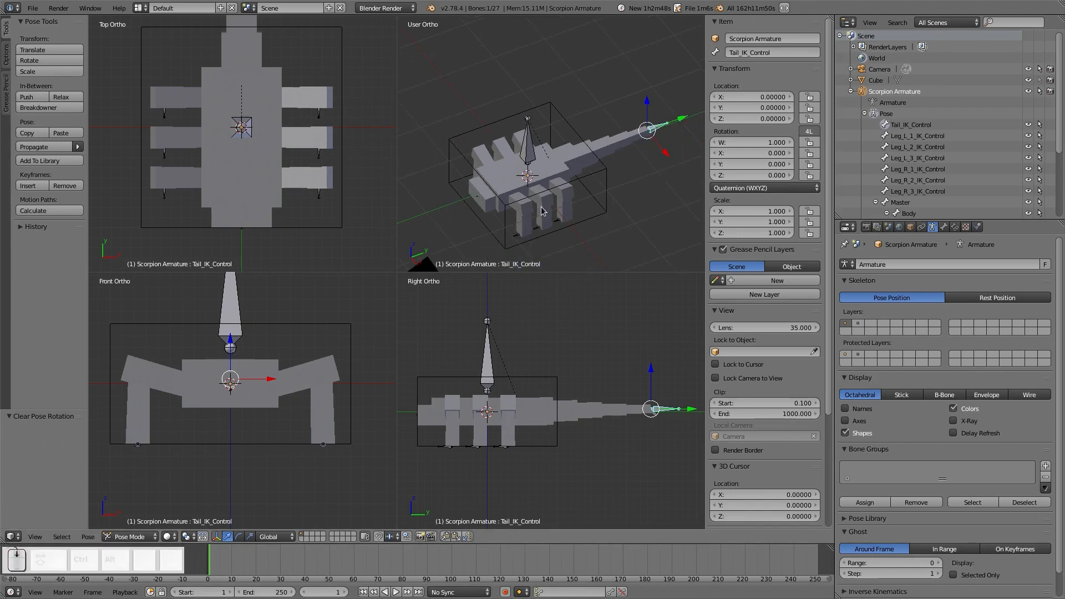
scroll(511, 424, up, 1)
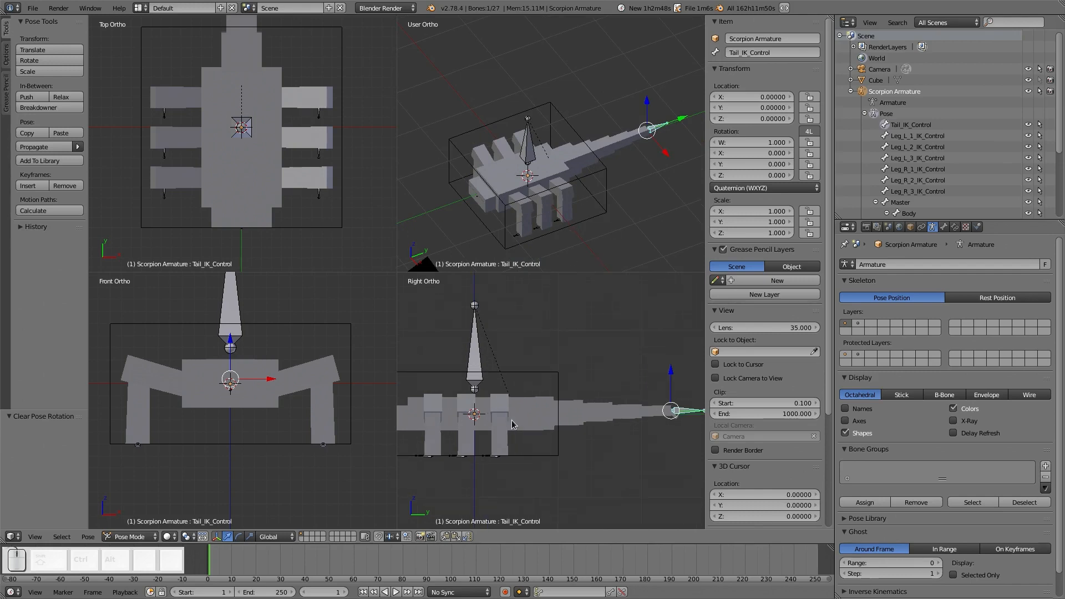
shift+middle_drag(511, 424, 575, 413)
key(Left)
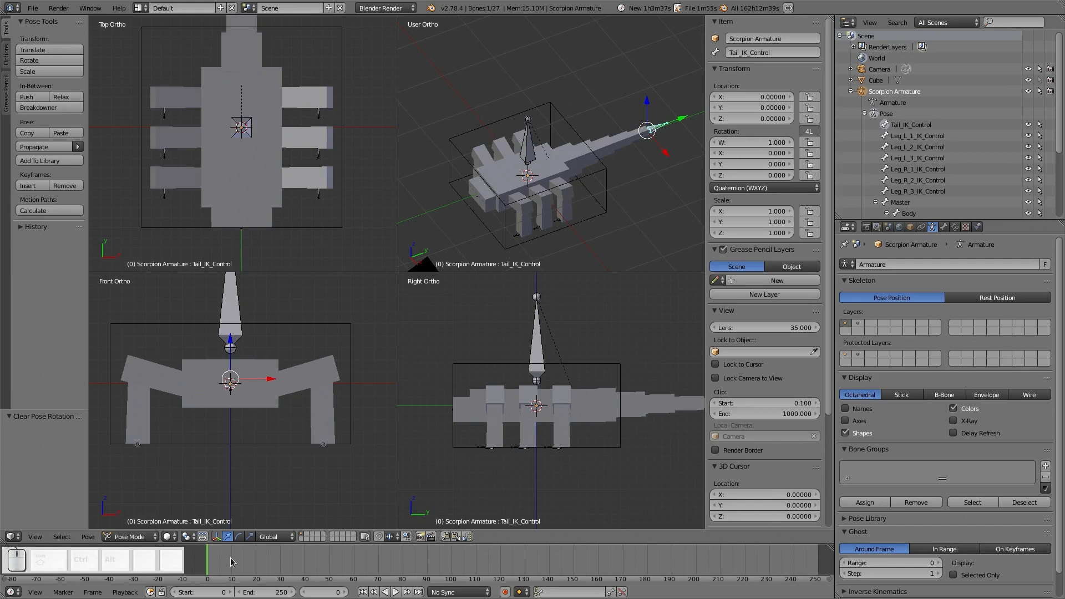
key(m)
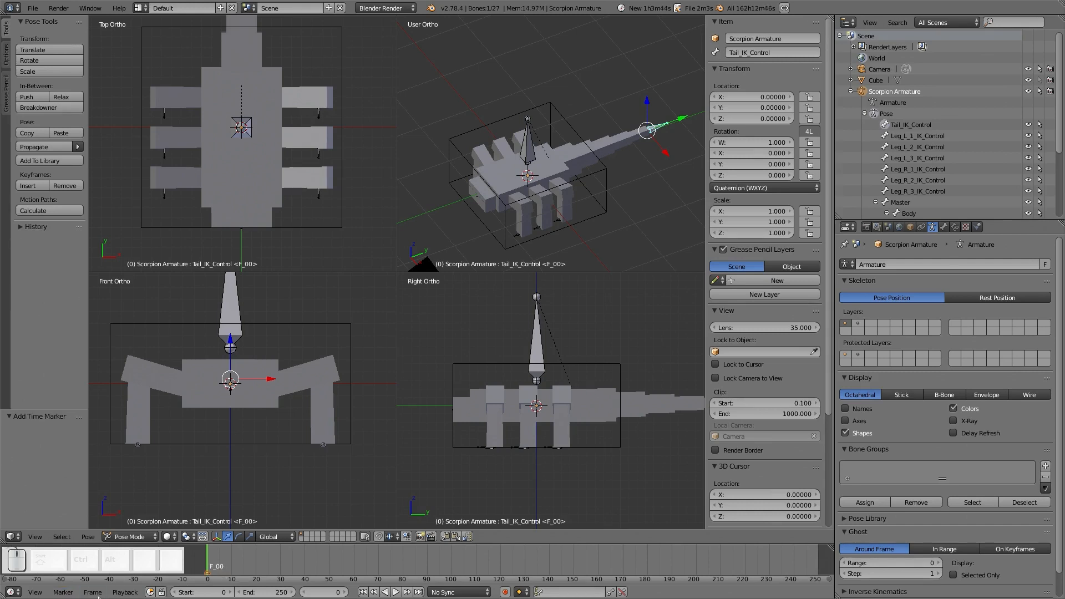
click(64, 593)
click(65, 592)
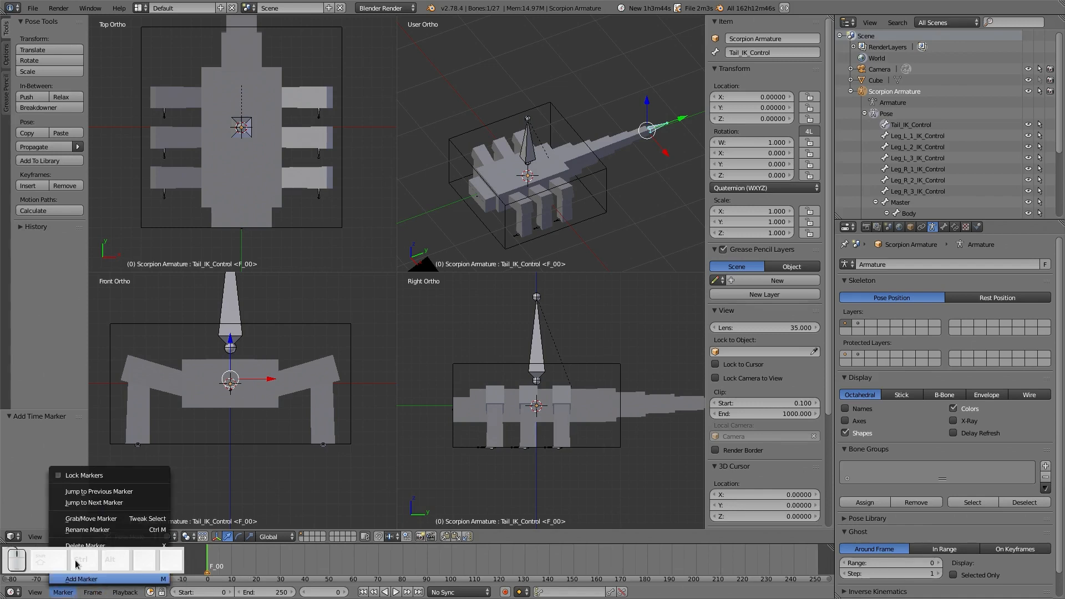
mouse_move(76, 566)
mouse_down()
mouse_move(318, 578)
mouse_move(346, 568)
mouse_up()
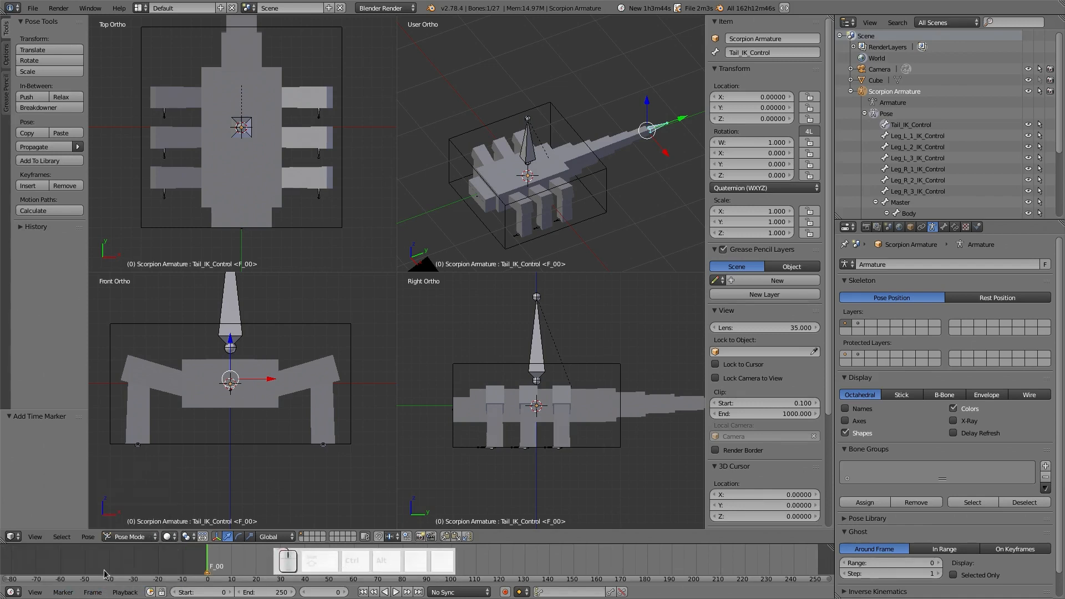
click(90, 593)
mouse_move(71, 592)
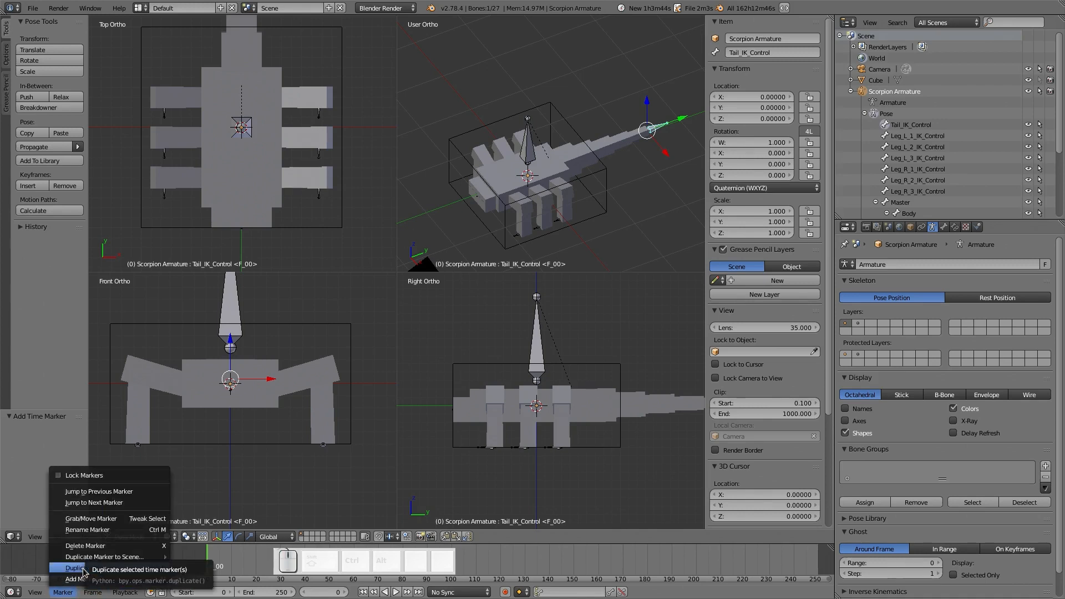
mouse_move(72, 559)
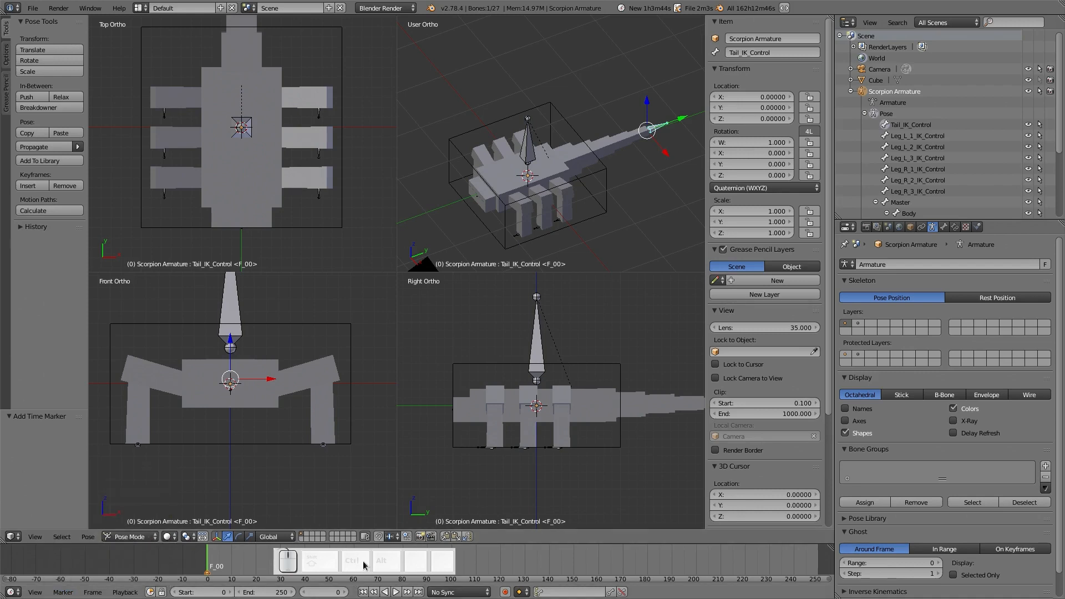
drag(361, 563, 89, 563)
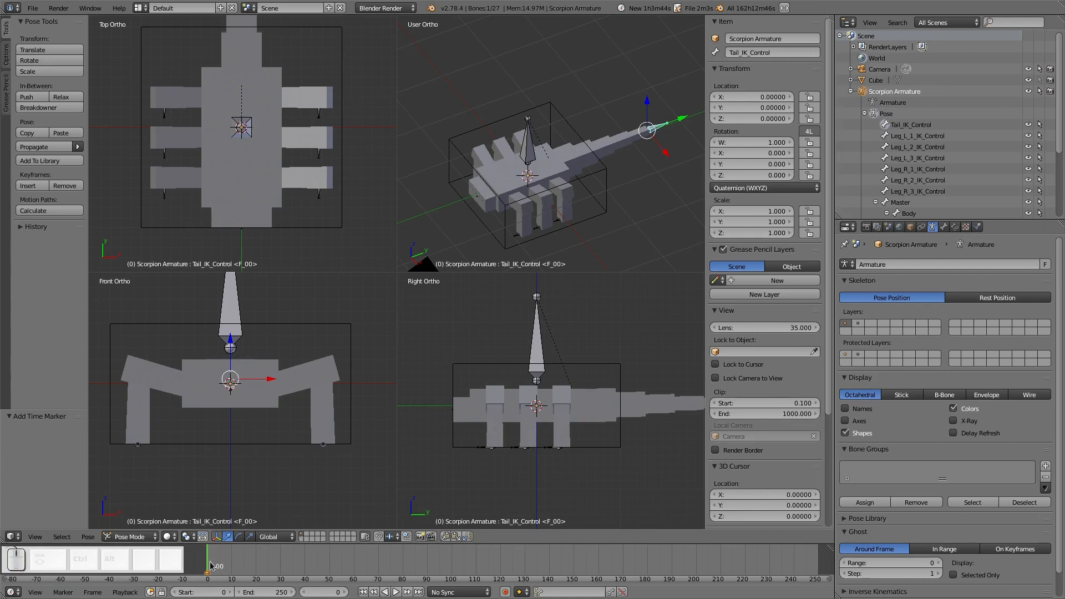
- Rename the marker at frame 0 to Idle_start
key(ctrl+m)
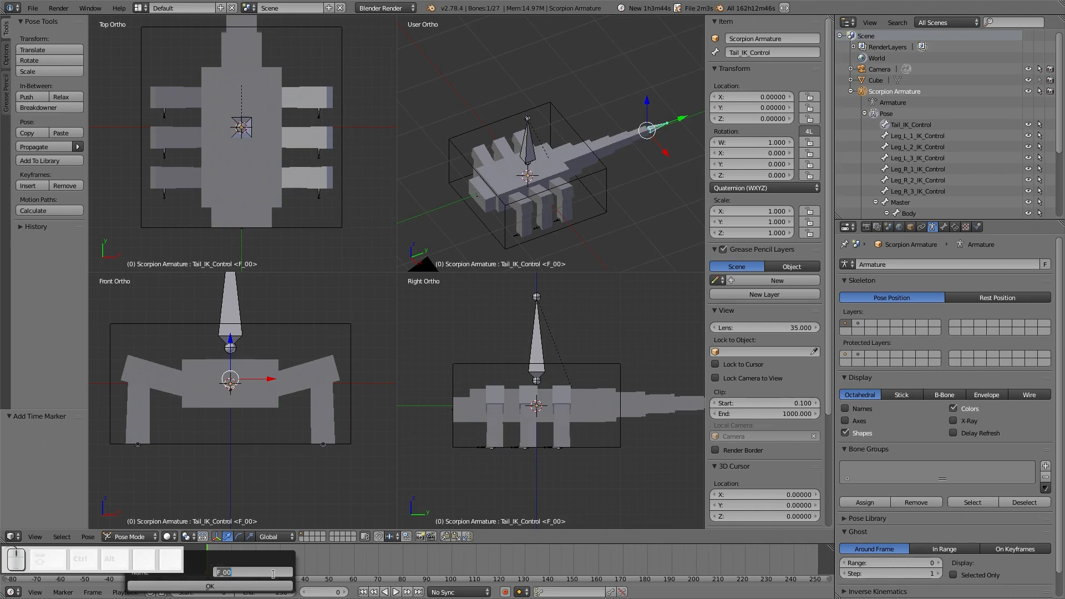
text(Idle)
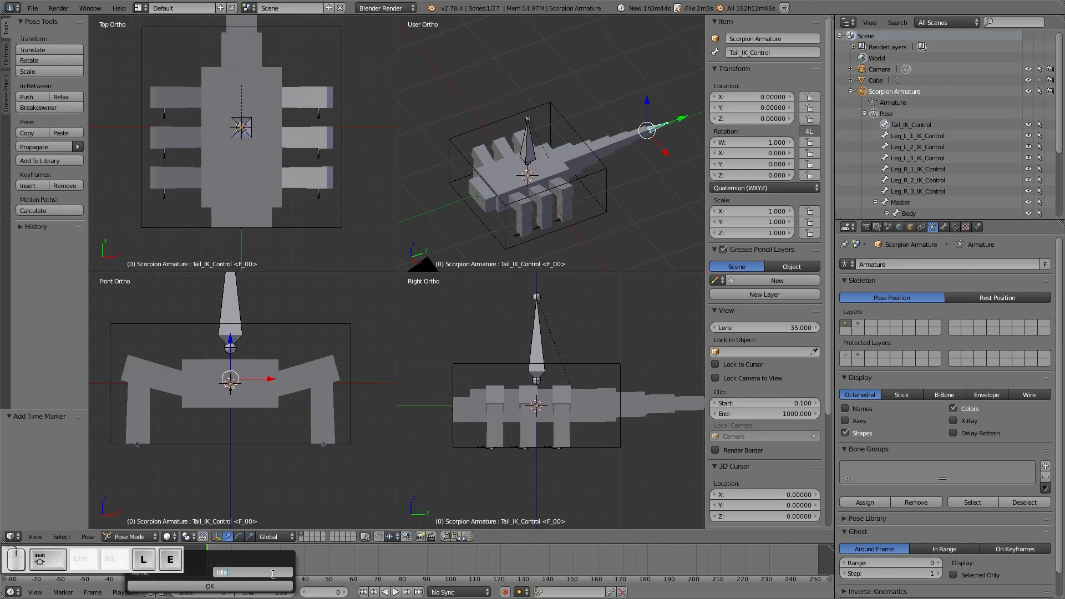
text(_start)
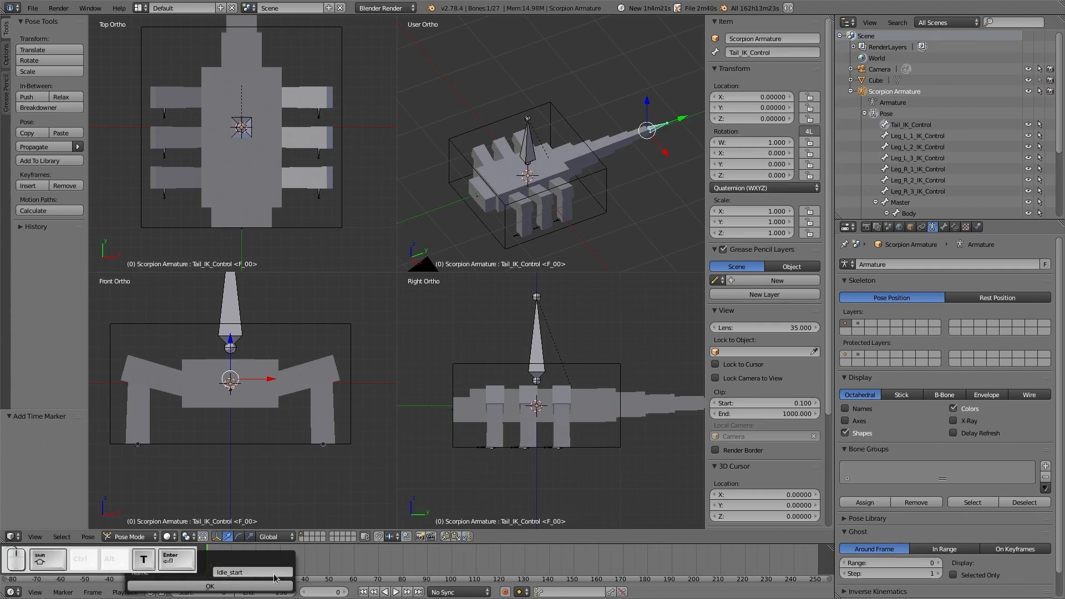
key(Return)
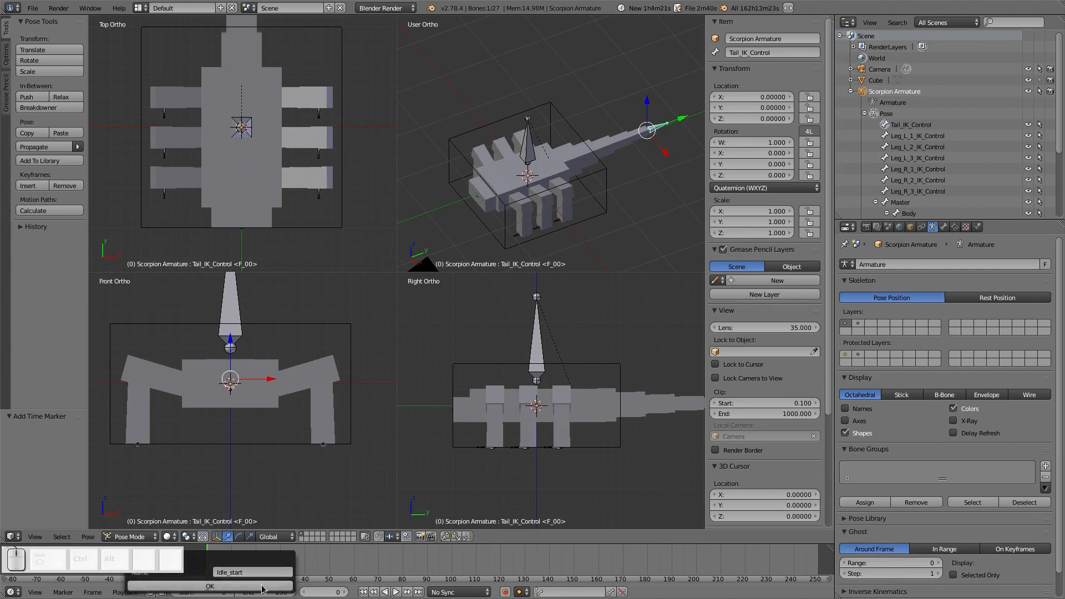
click(209, 587)
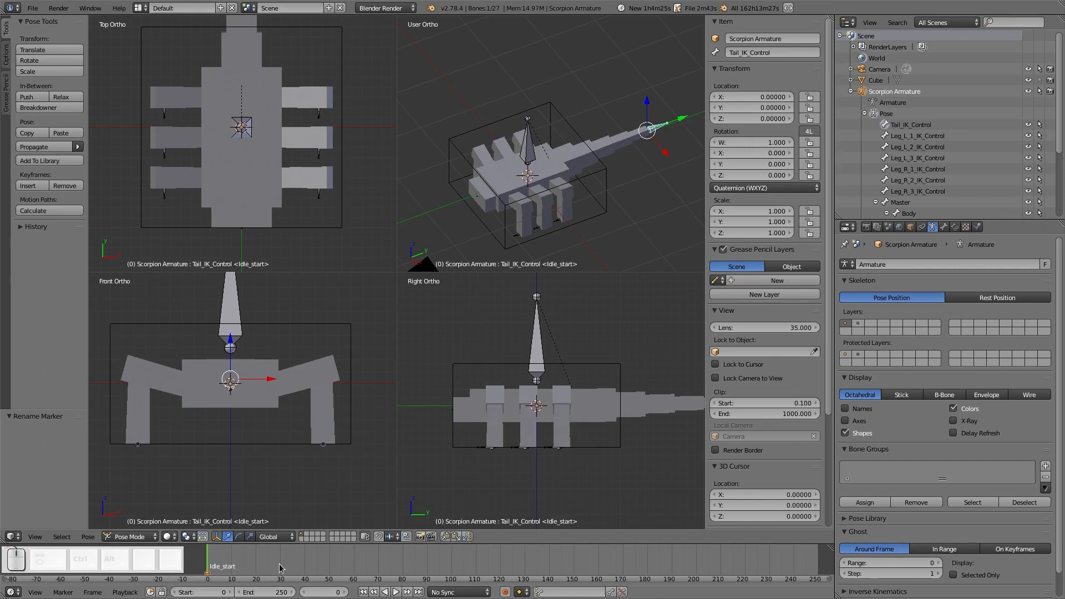
- Add a time marker at frame 60 and rename it Idle_end
click(356, 562)
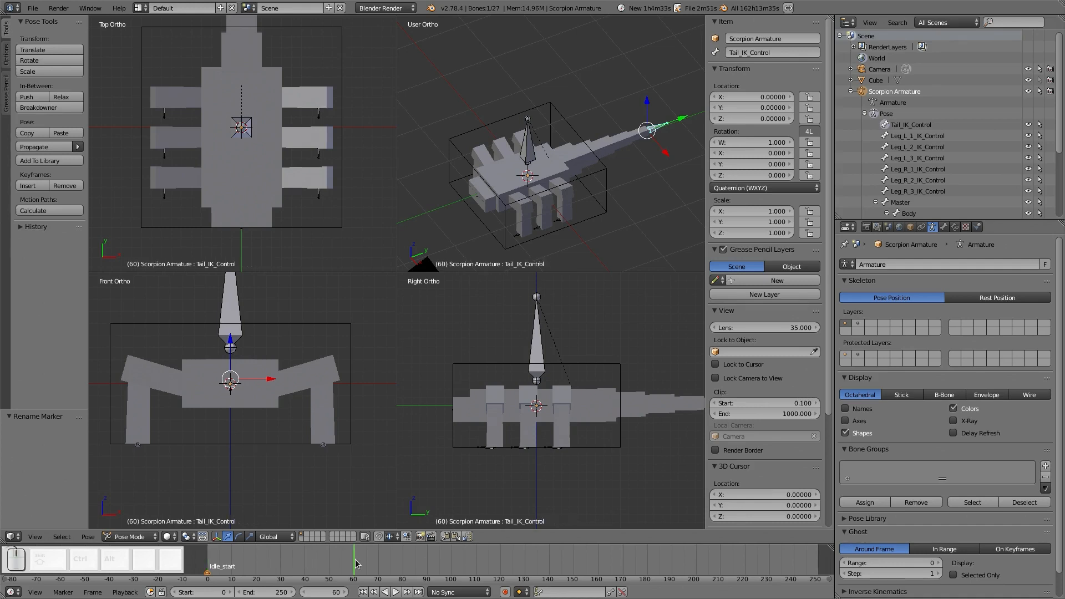
key(m)
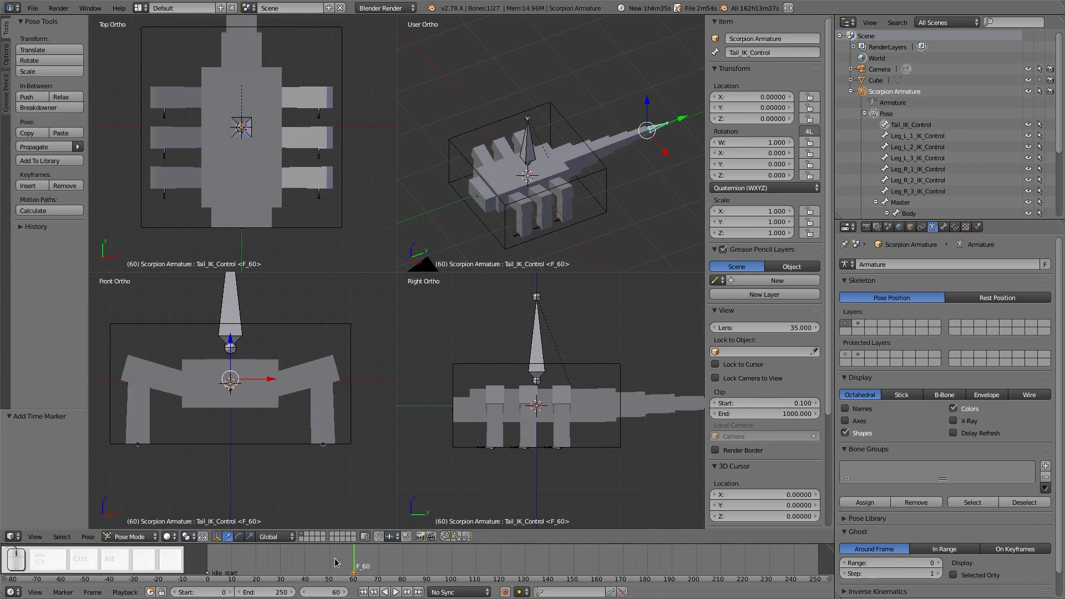
key(ctrl+m)
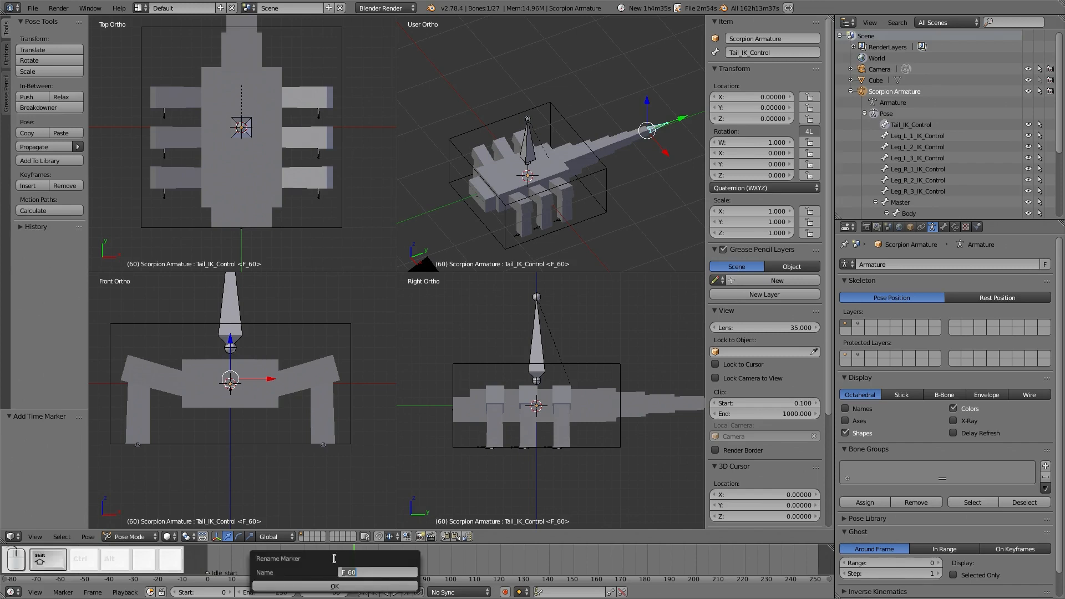
text(Idle)
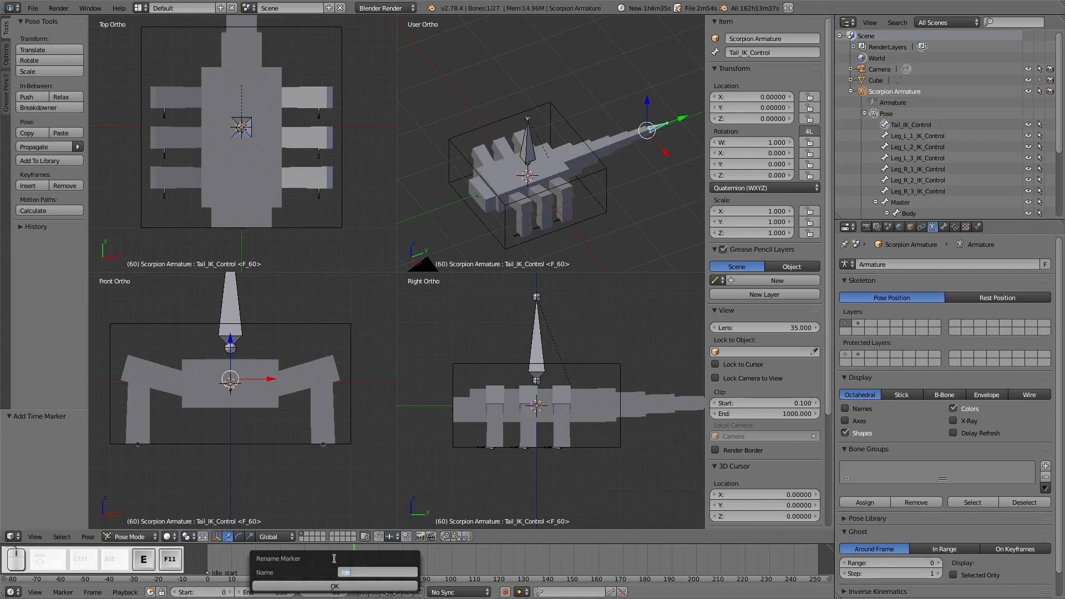
text(_end)
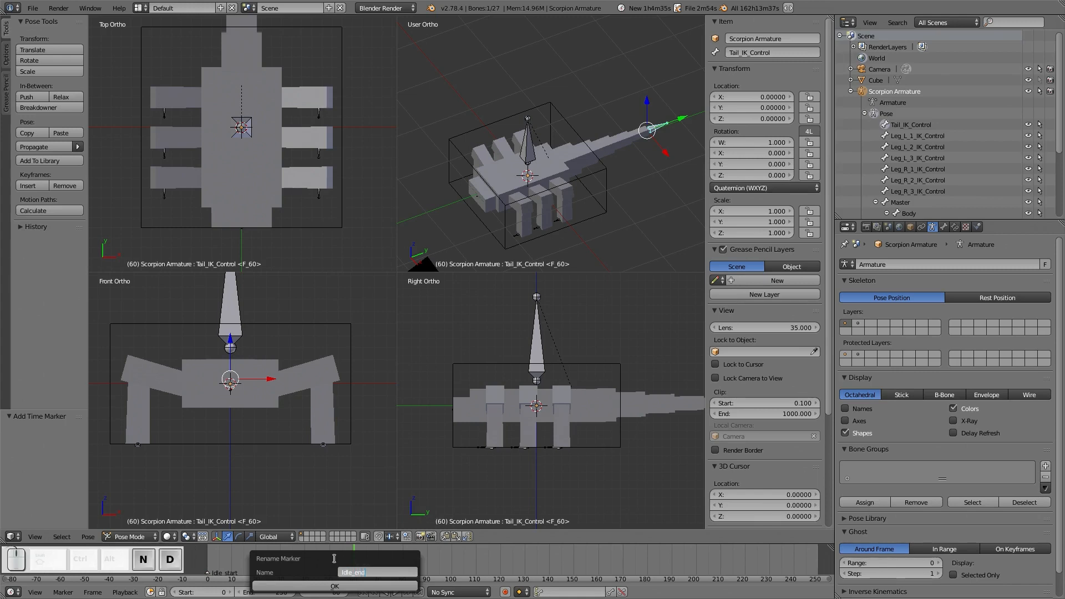
key(Return)
key(Return)
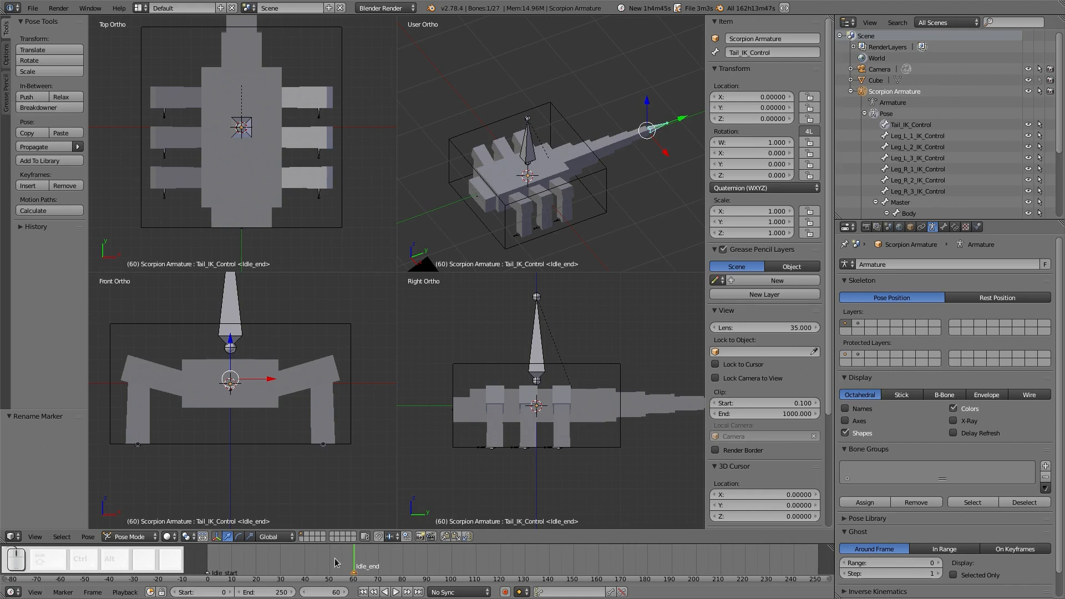
- Return to frame 0 and enable X-Ray display for the armature's bones
drag(232, 558, 354, 574)
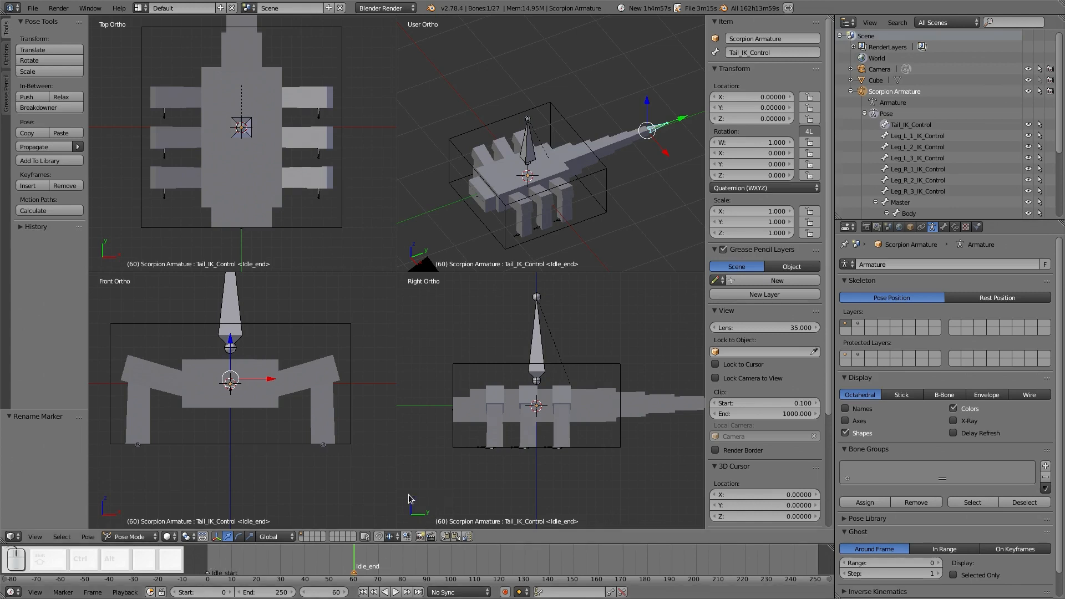
drag(252, 559, 203, 562)
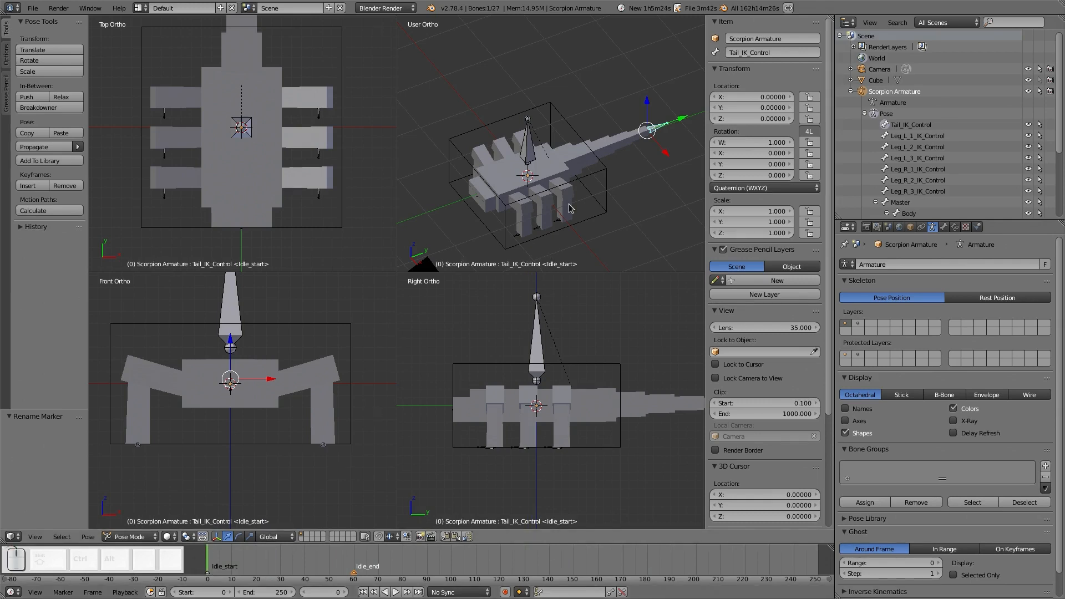
scroll(469, 209, up, 2)
right_click(540, 378)
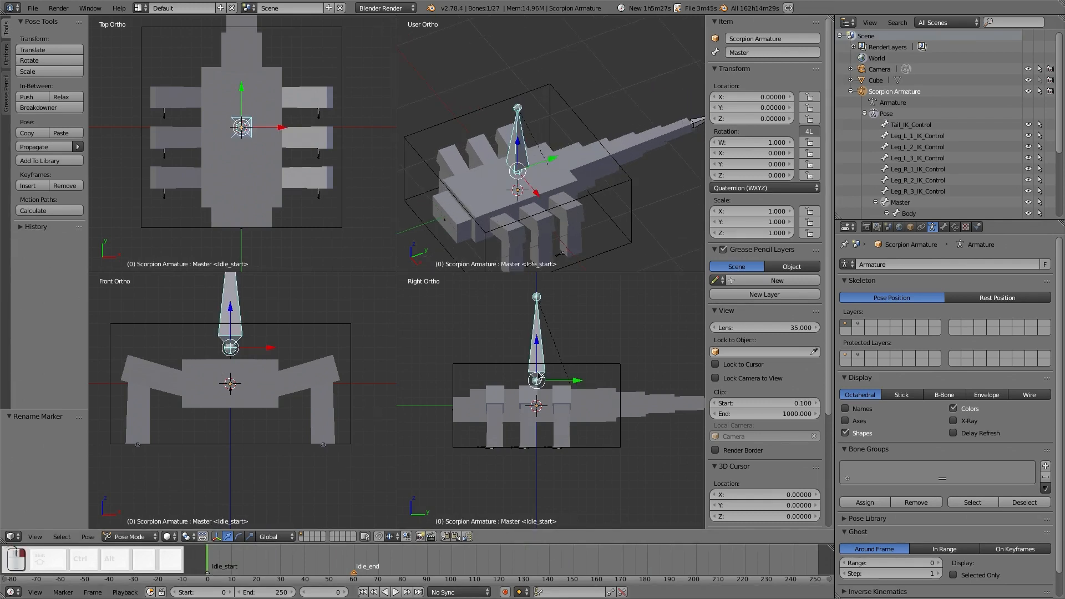
click(954, 421)
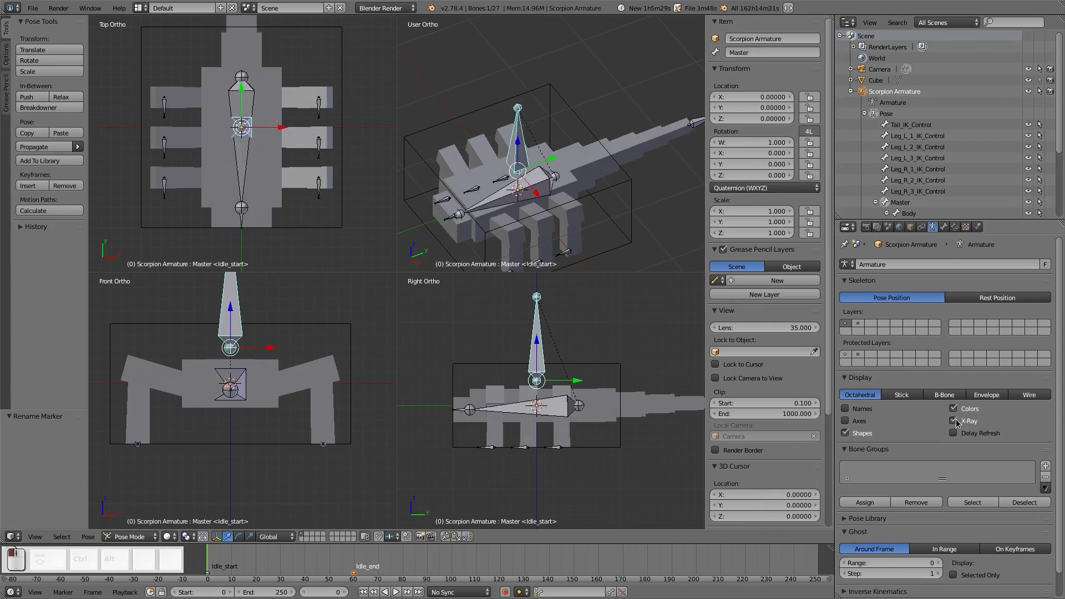
- Select the right-side leg IK control bones one after another and then the Body bone to review the controls
shift+middle_drag(632, 204, 586, 142)
scroll(567, 208, up, 1)
shift+middle_drag(516, 171, 560, 168)
right_click(514, 114)
right_click(477, 123)
right_click(445, 138)
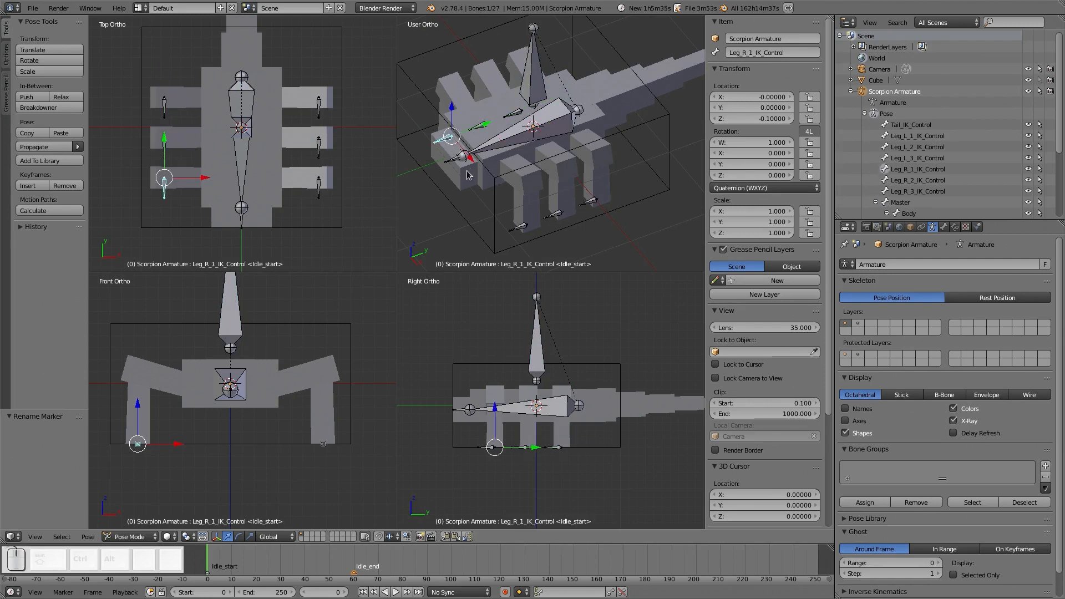
right_click(508, 146)
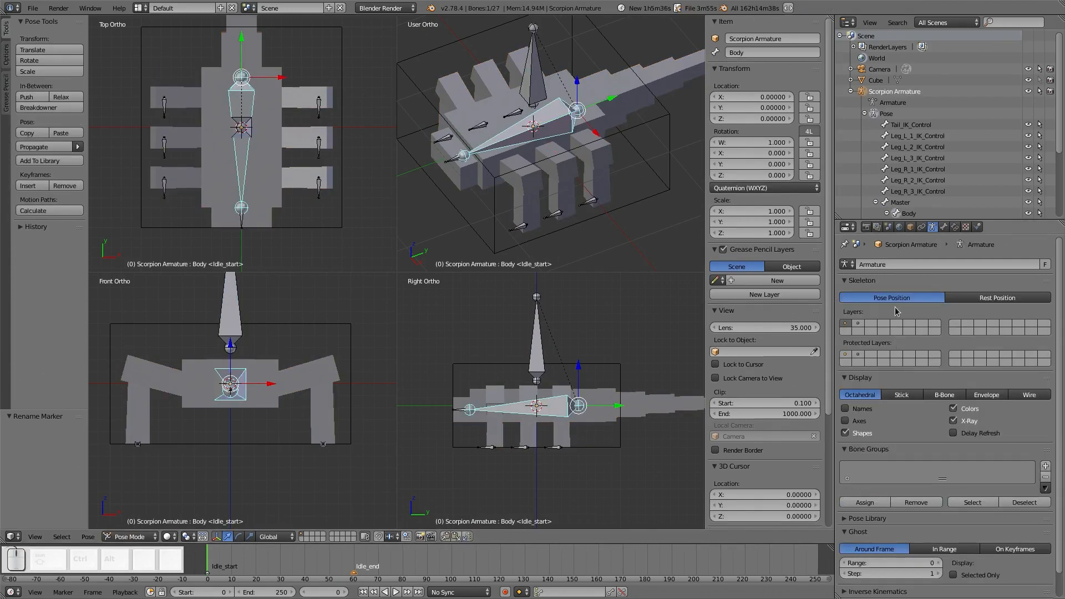
- Move Tail_IK_Control in the side view by about -0.71 in Y and 0.81 in Z to curl the tail upward
scroll(569, 390, down, 2)
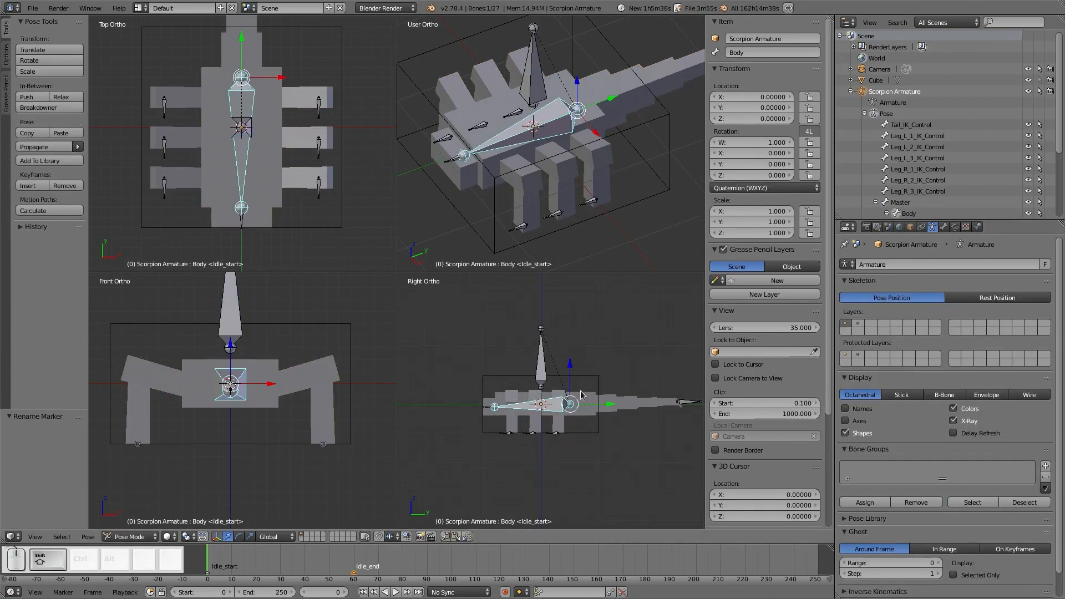
shift+middle_drag(569, 390, 520, 380)
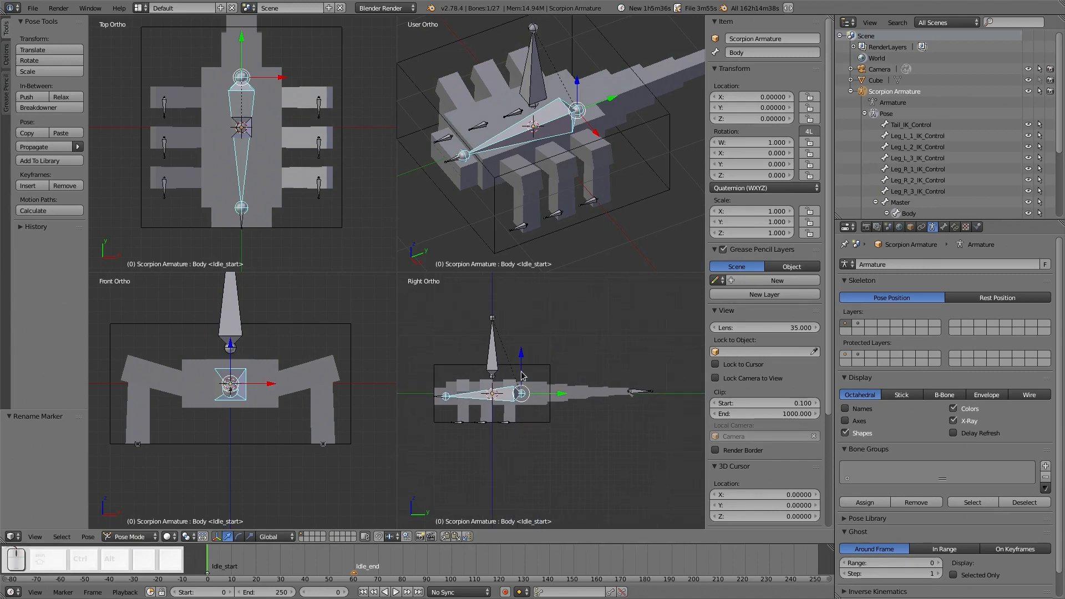
right_click(639, 394)
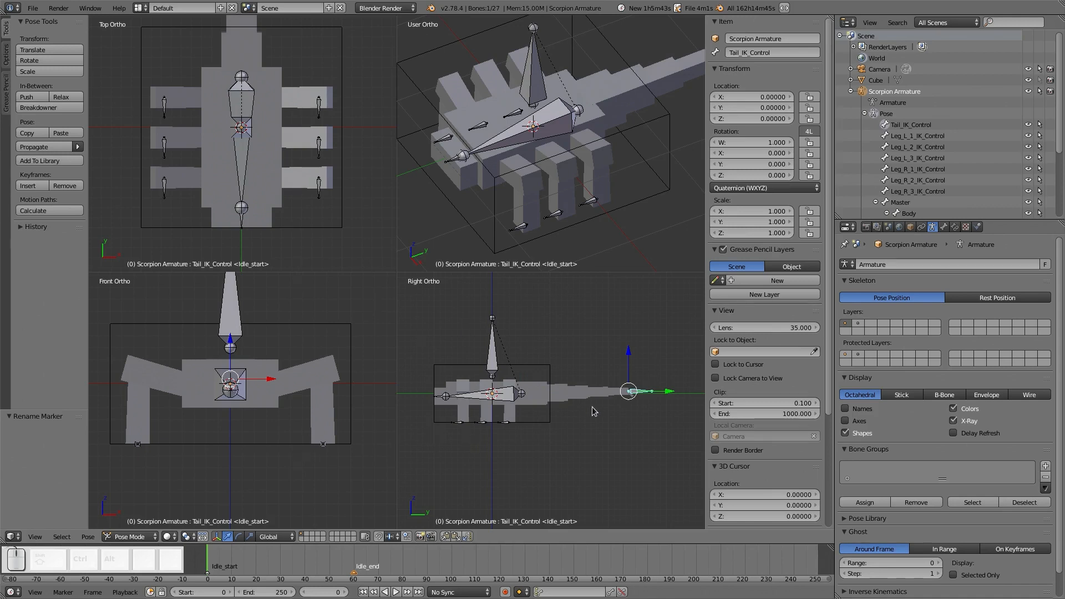
key(g)
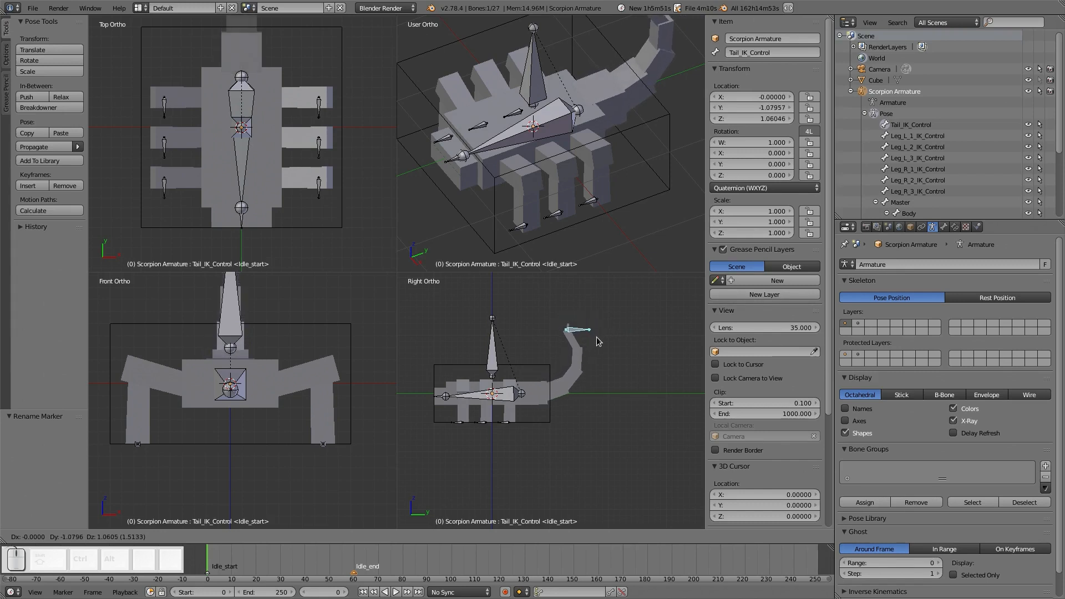
click(619, 357)
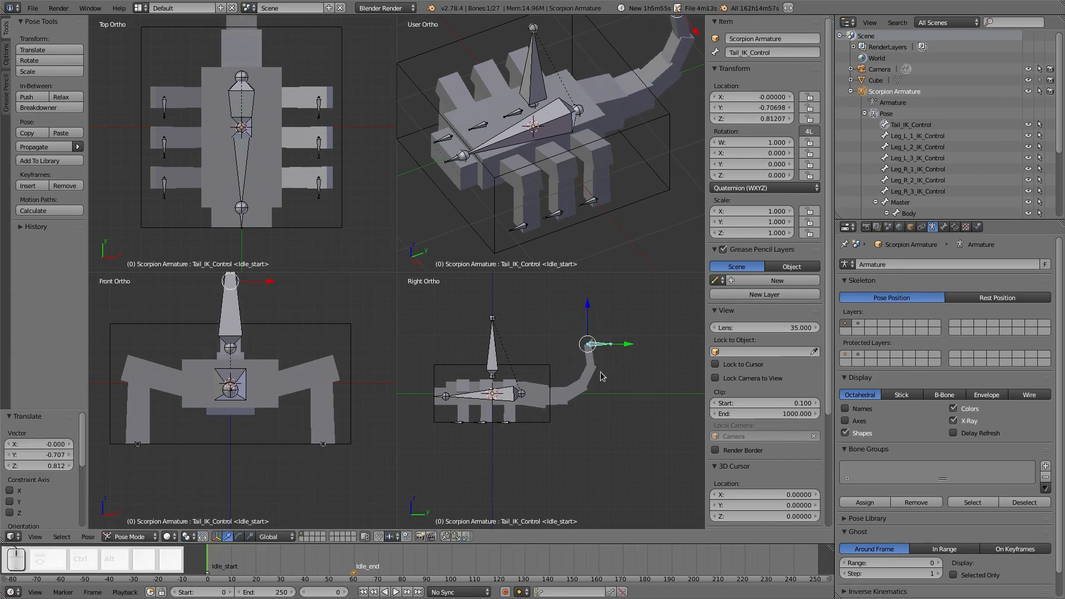
- Insert a Location keyframe for Tail_IK_Control at frame 0 to store the curled tail pose
middle_drag(583, 186, 481, 126)
scroll(542, 99, up, 2)
scroll(602, 397, up, 1)
key(i)
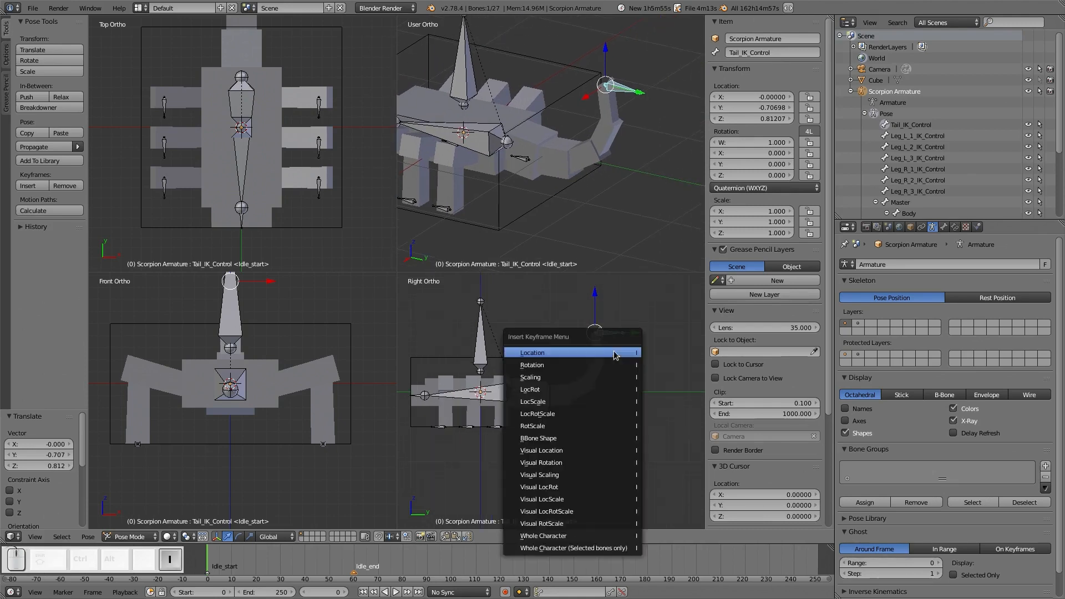
click(614, 353)
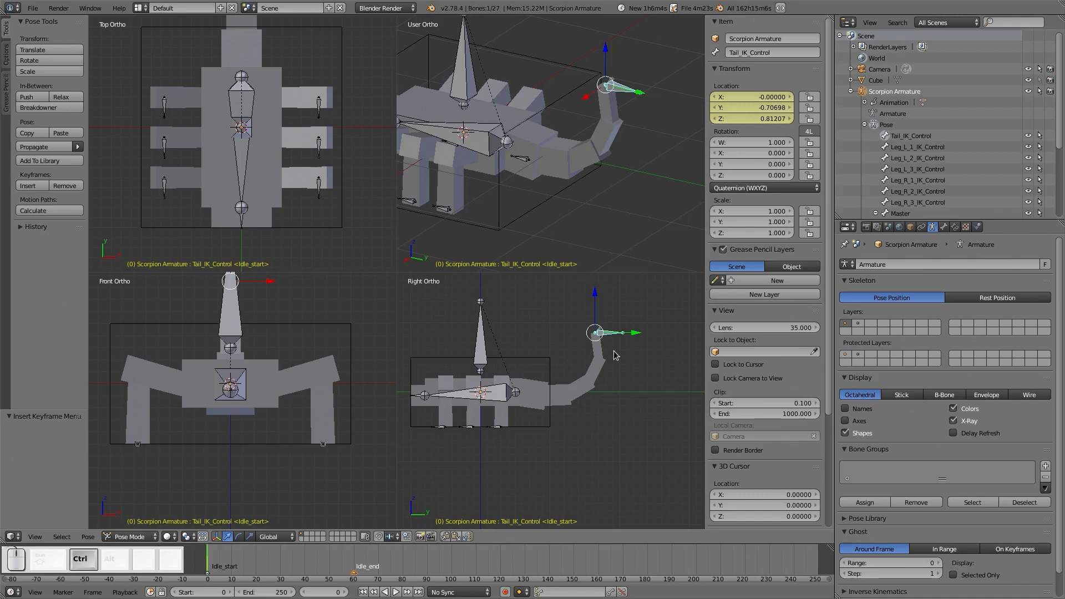
- Search the commands for the rest pose operation and apply the current pose as the rest pose
key(space)
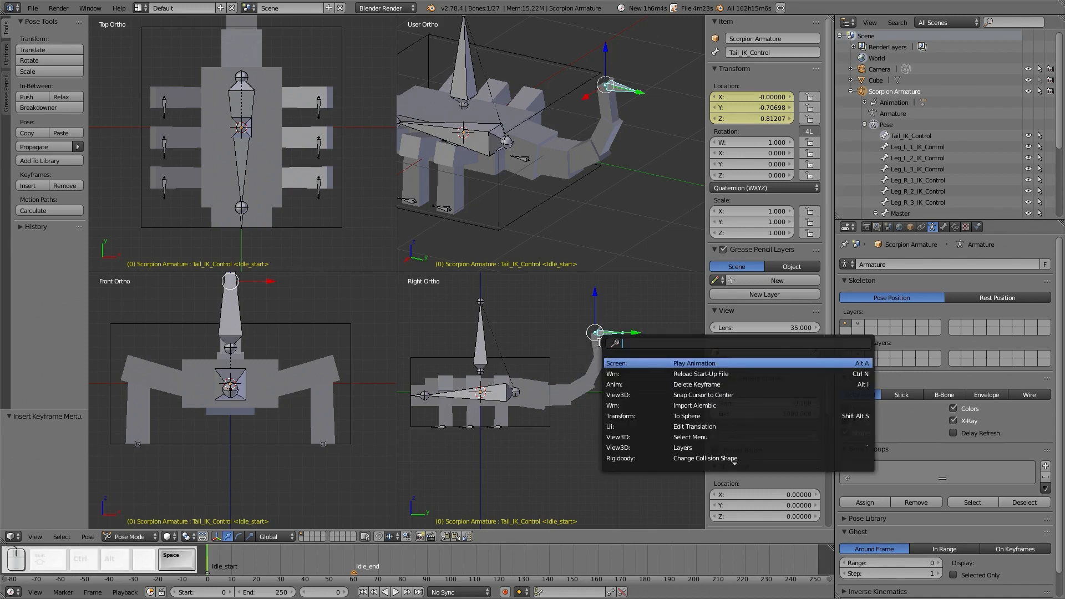
text(appe)
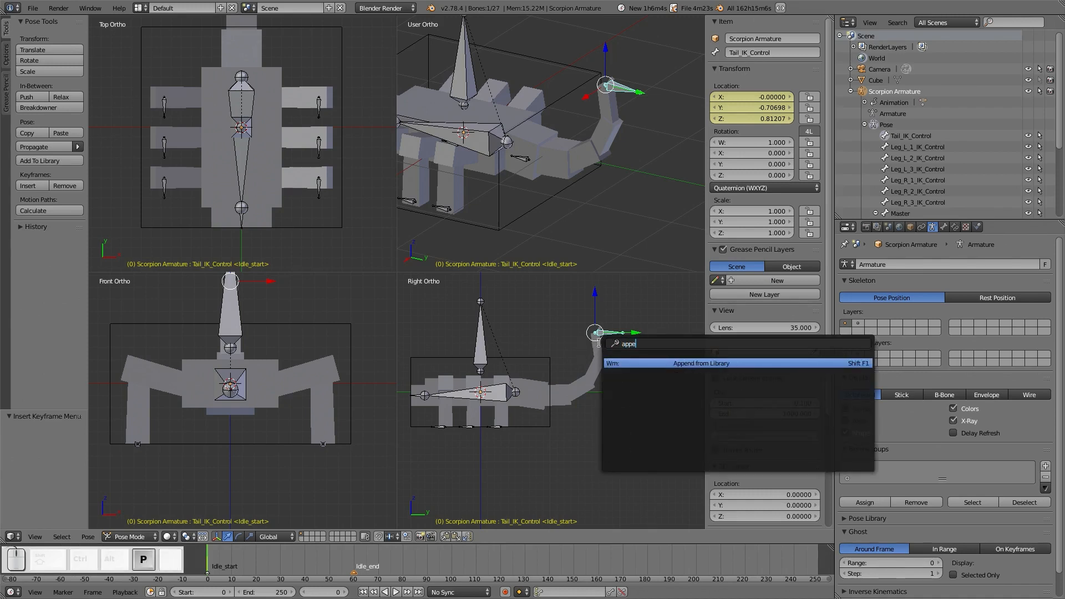
key(BackSpace)
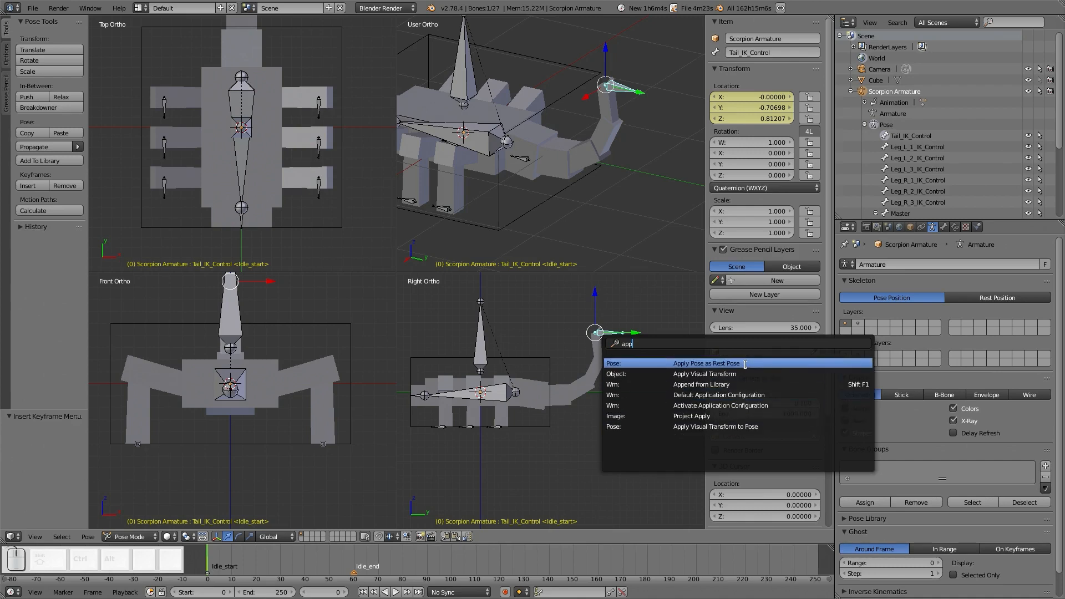
click(745, 363)
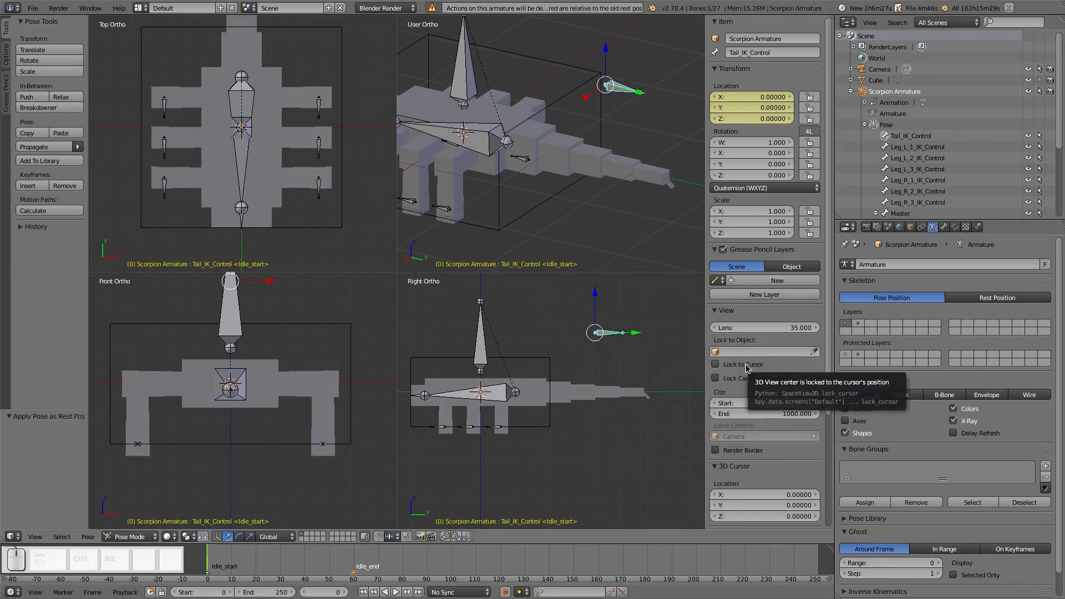
- Test-move Tail_IK_Control with the new rest pose and undo the rest pose application
right_click(623, 396)
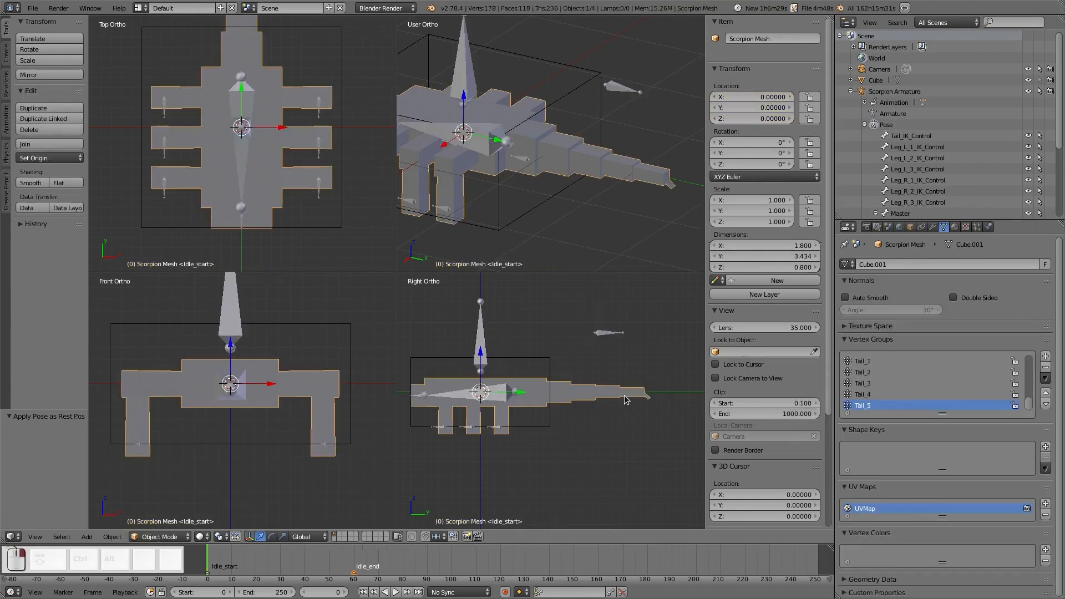
right_click(611, 341)
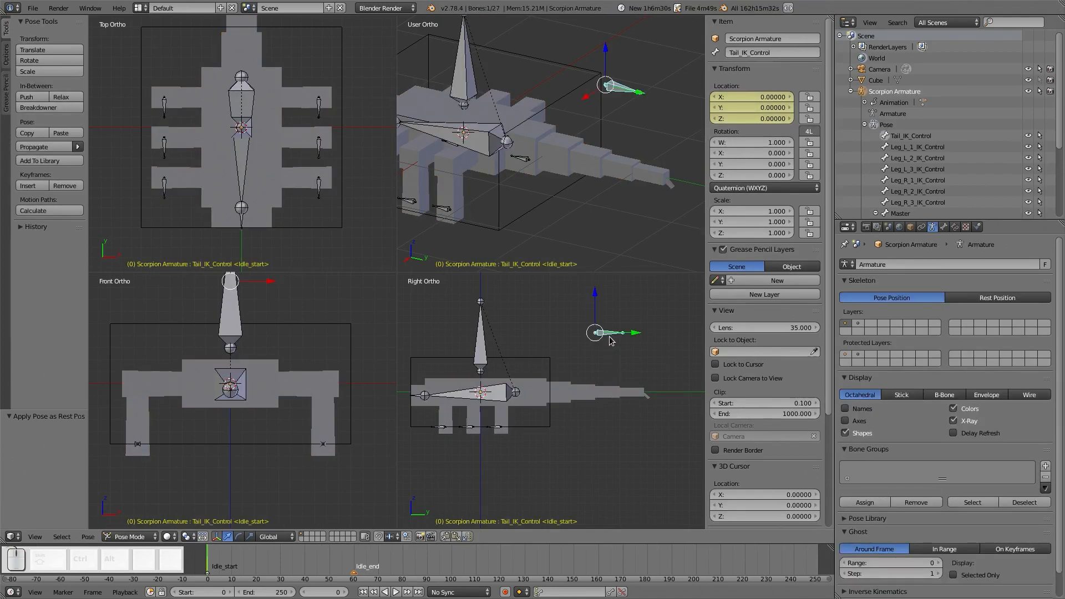
key(g)
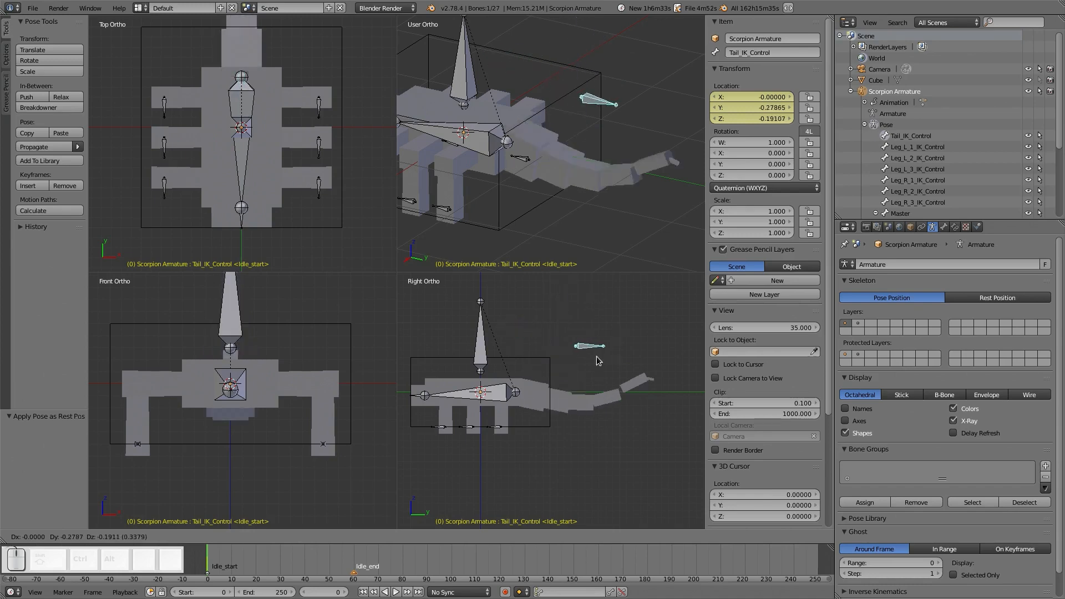
right_click(604, 420)
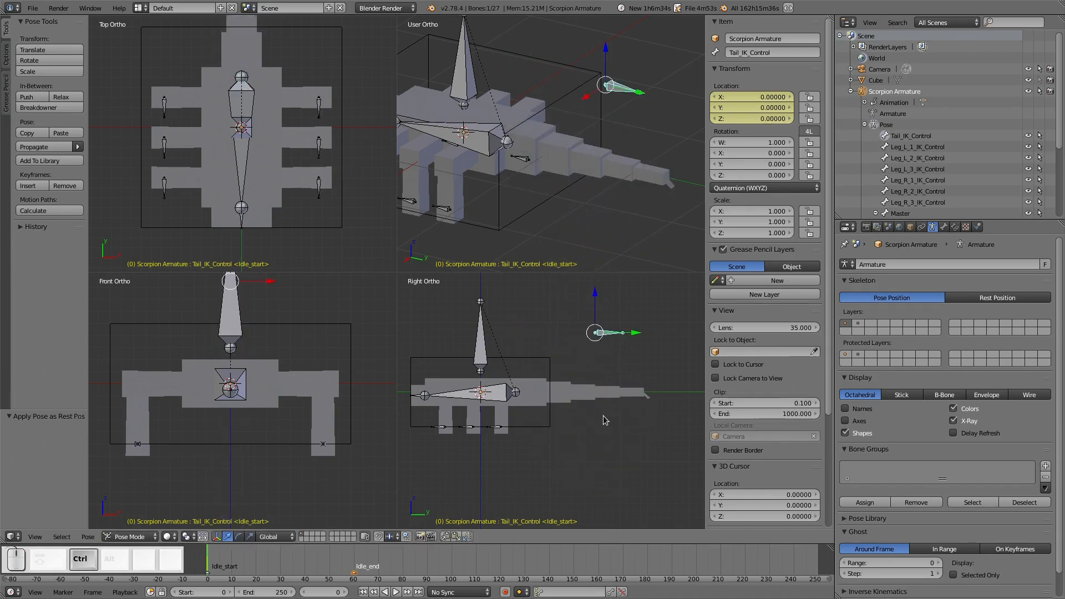
key(ctrl+z)
key(ctrl+z)
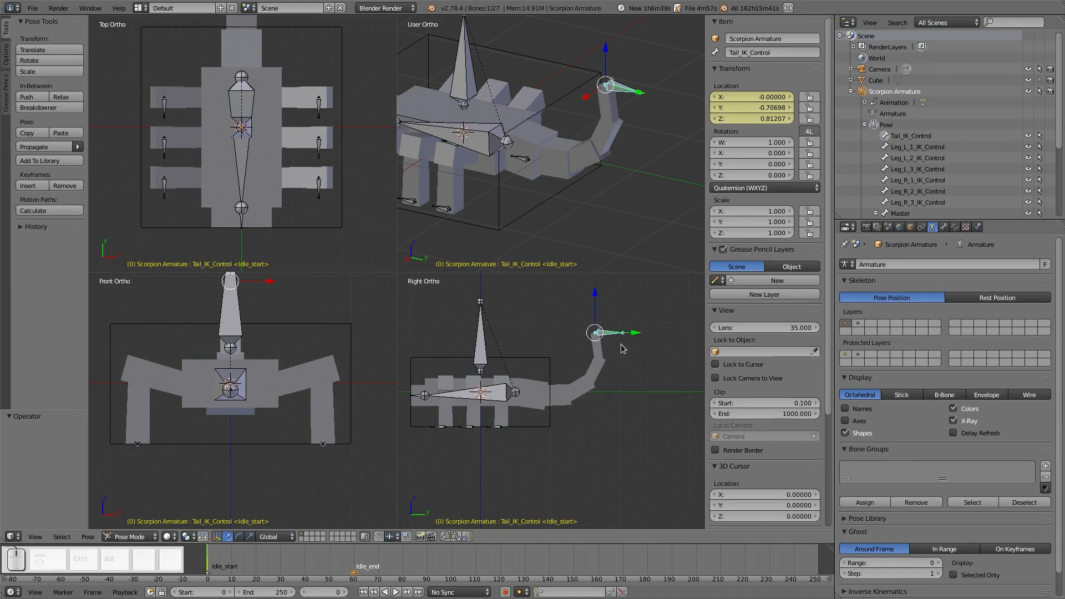
key(g)
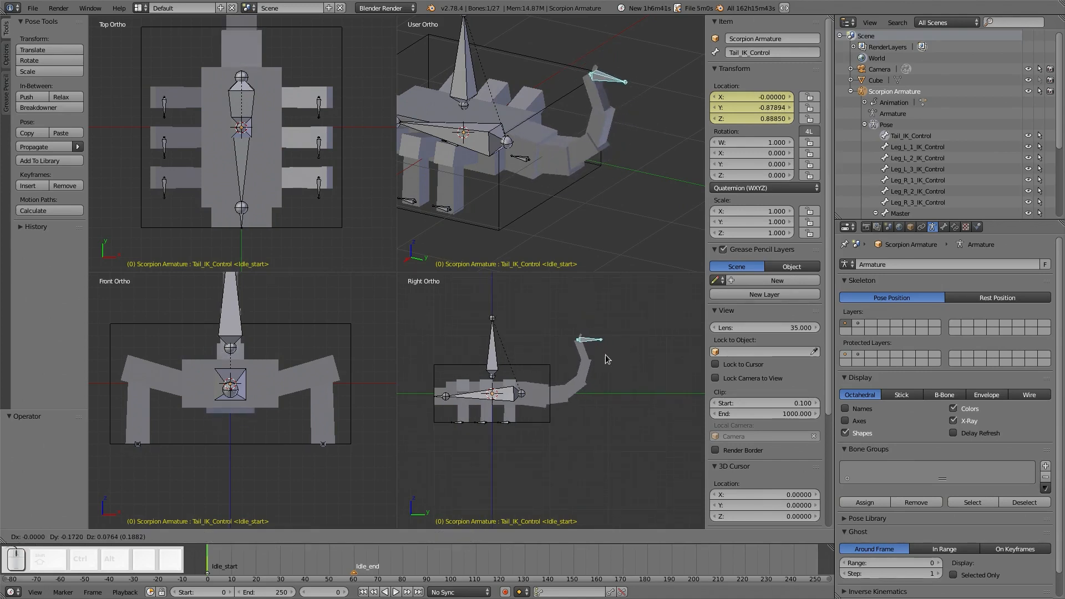
right_click(610, 360)
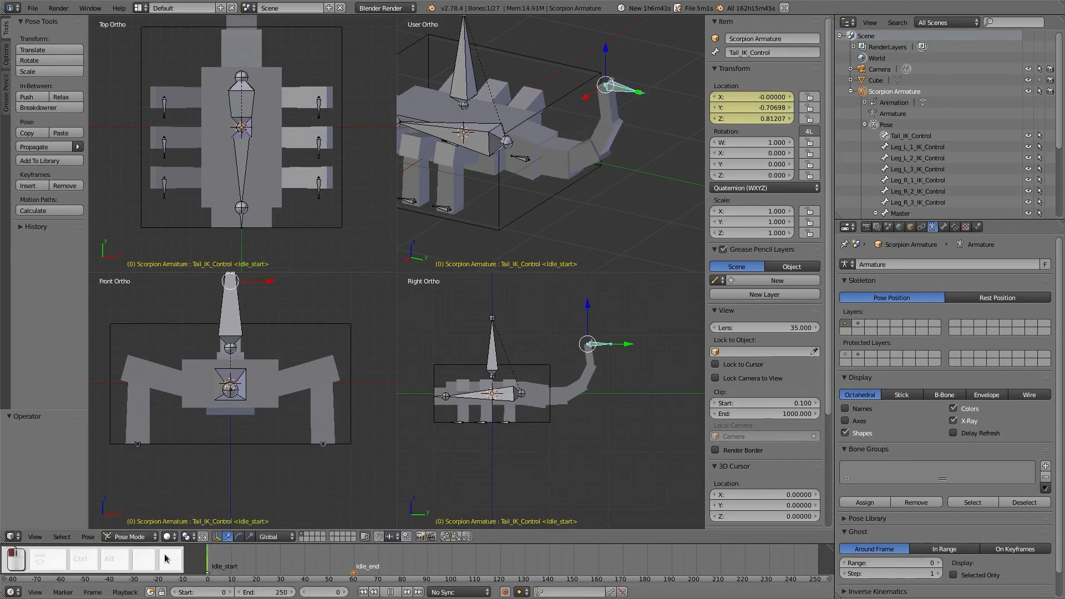
- Insert a Location keyframe for Tail_IK_Control at frame 60 with the same tail position
drag(165, 559, 355, 567)
key(i)
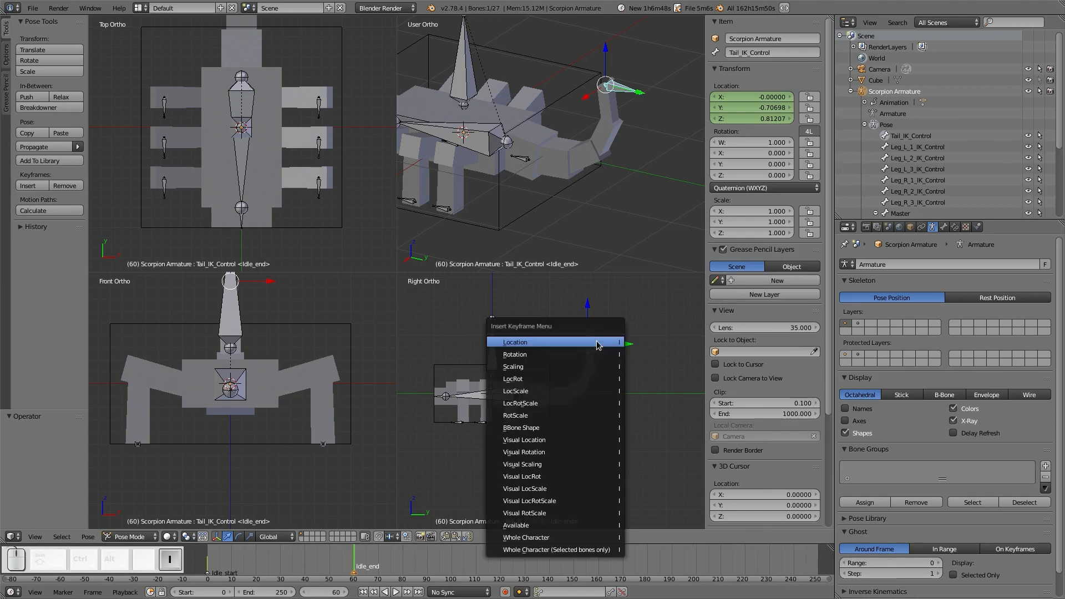
click(597, 344)
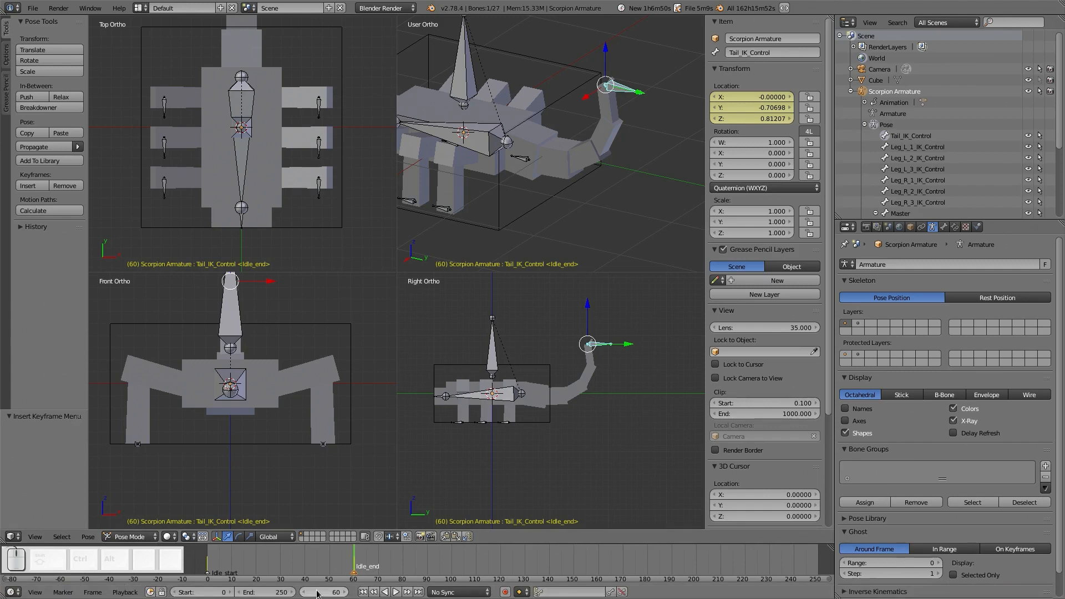
- Set the animation's end frame to 60 and play it back briefly
click(255, 592)
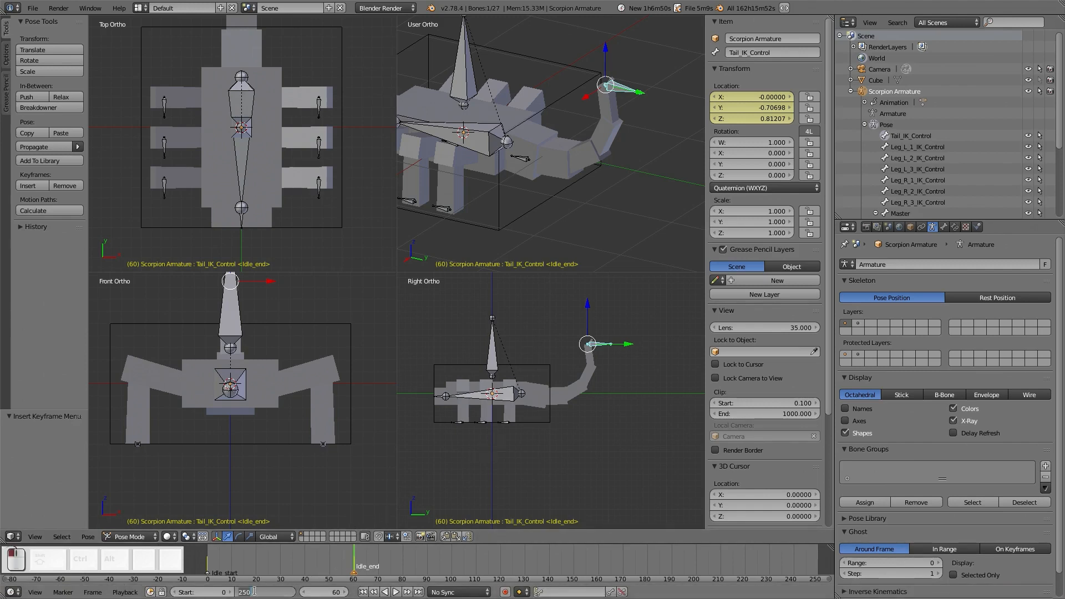
text(60)
key(Return)
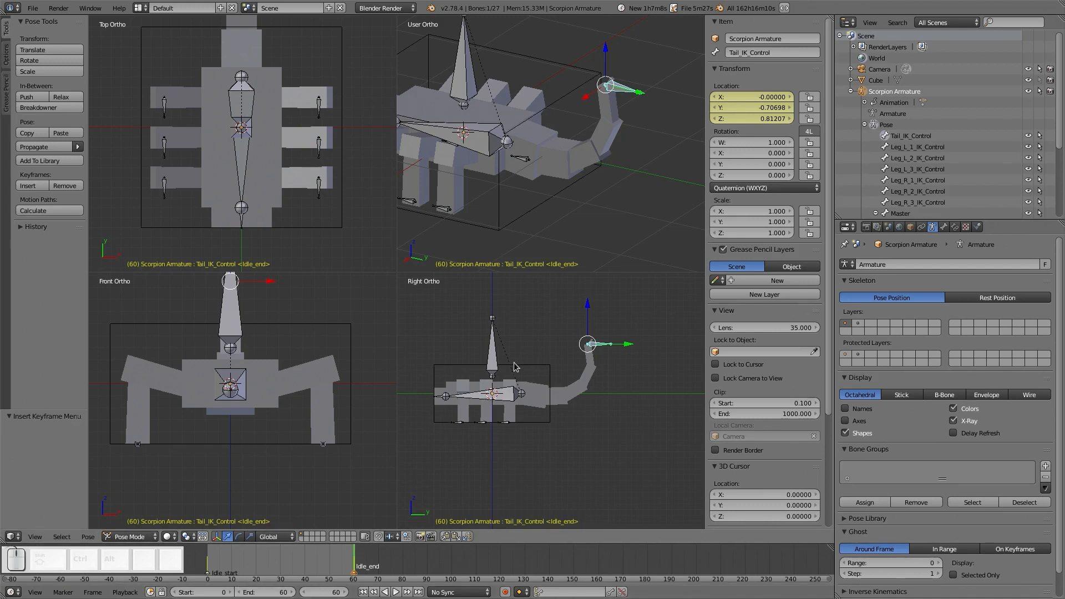
key(alt+a)
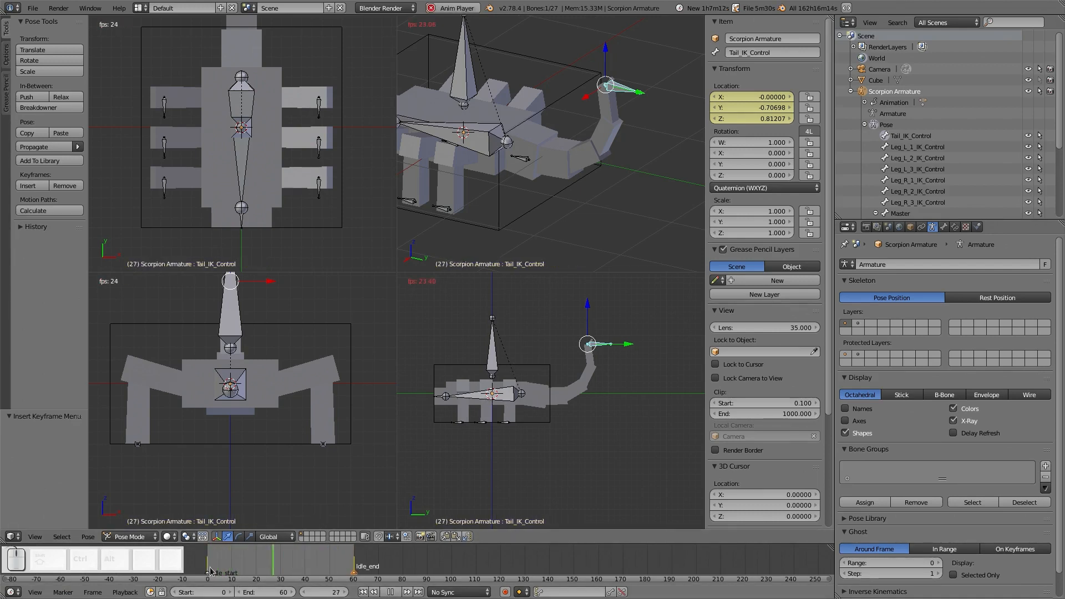
key(Escape)
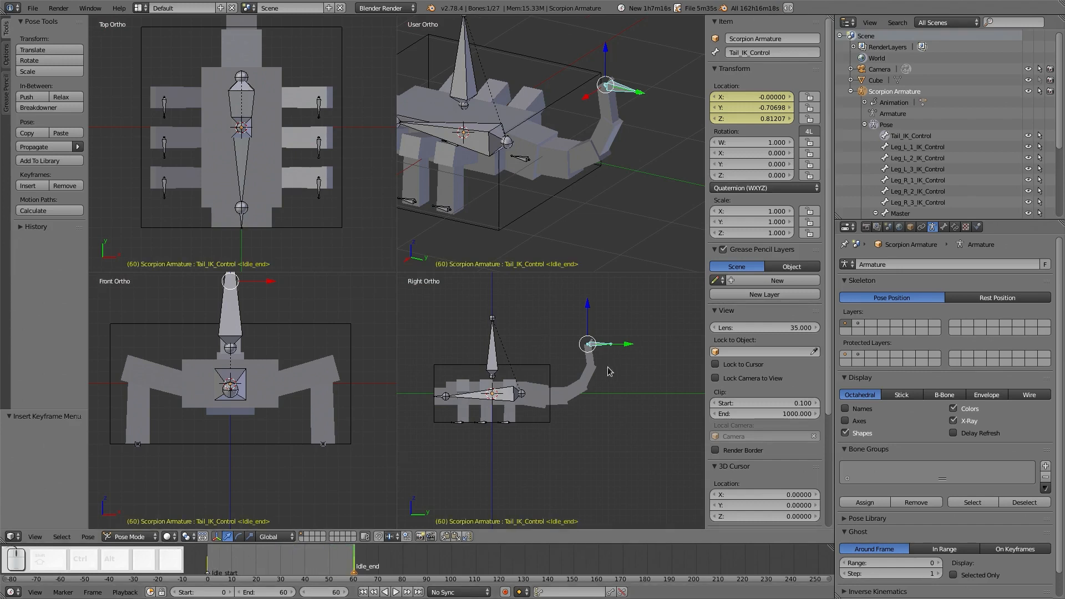
- At frame 30, move Tail_IK_Control by about -0.23 in Y and 0.10 in Z and insert a Location keyframe
scroll(609, 371, up, 1)
shift+middle_drag(583, 383, 590, 398)
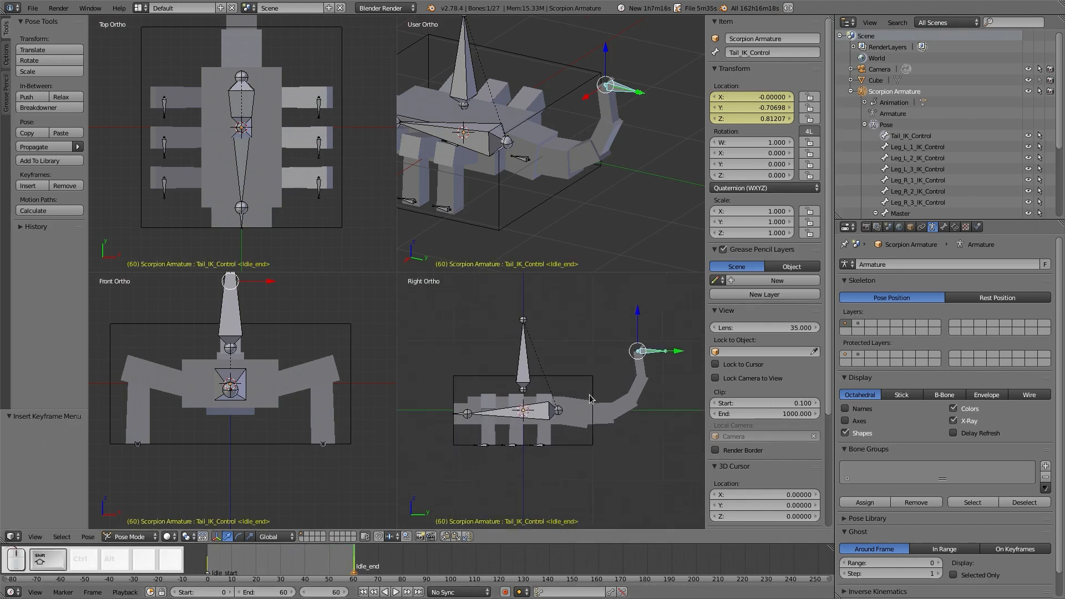
click(282, 570)
key(g)
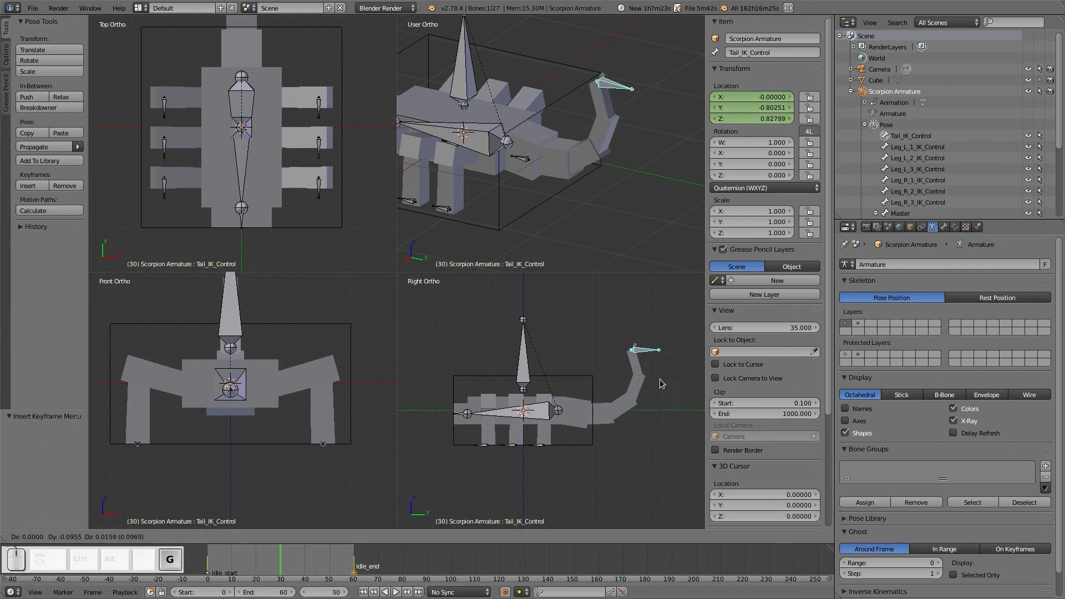
click(650, 375)
key(i)
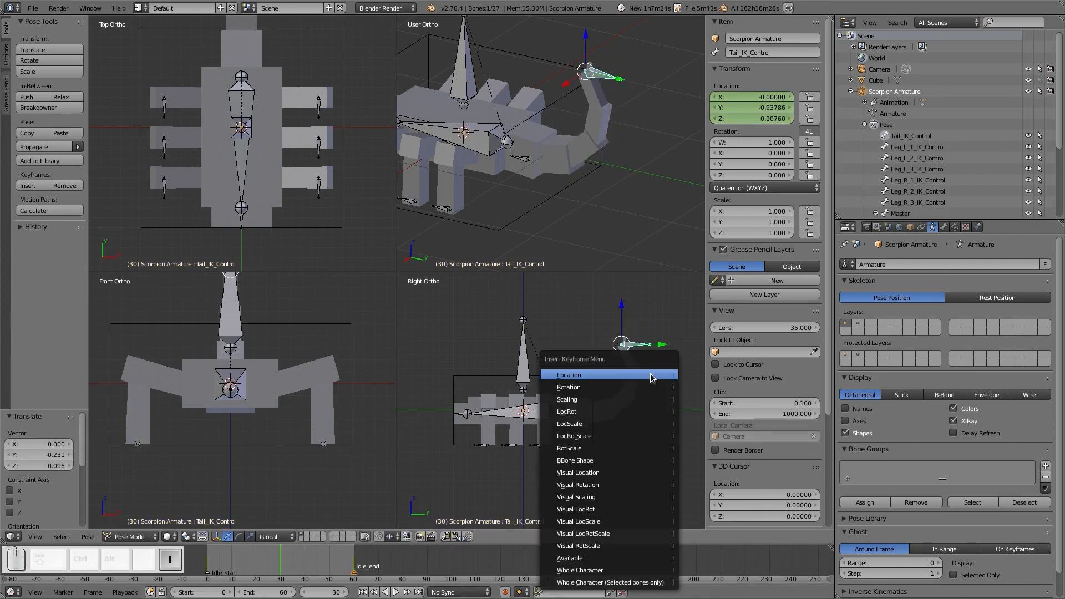
click(650, 374)
- Play back the tail animation to check its motion, and stop it
key(alt+a)
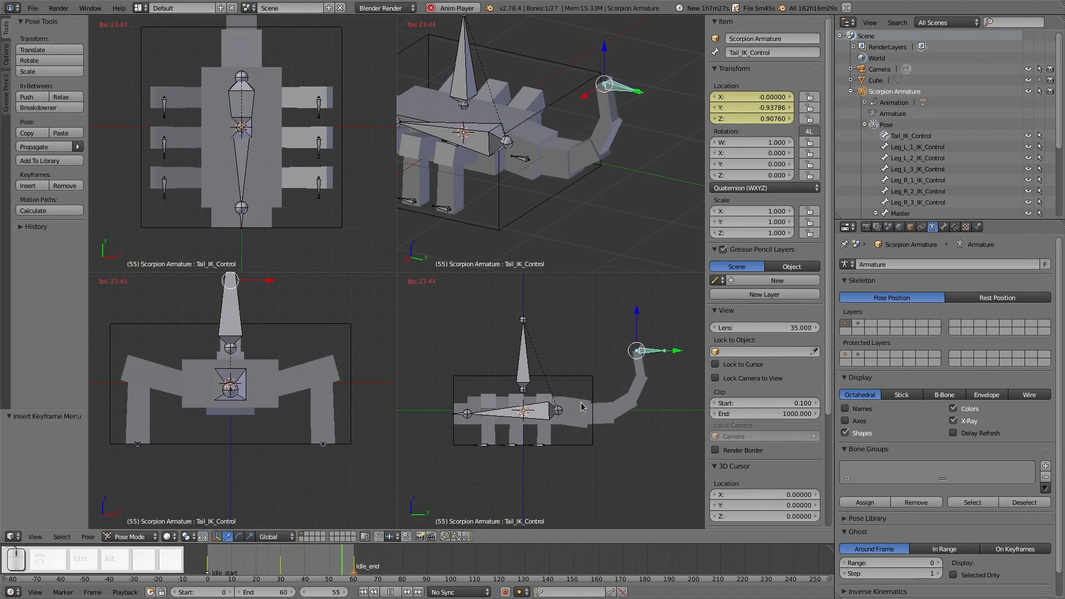
key(grave)
key(alt+a)
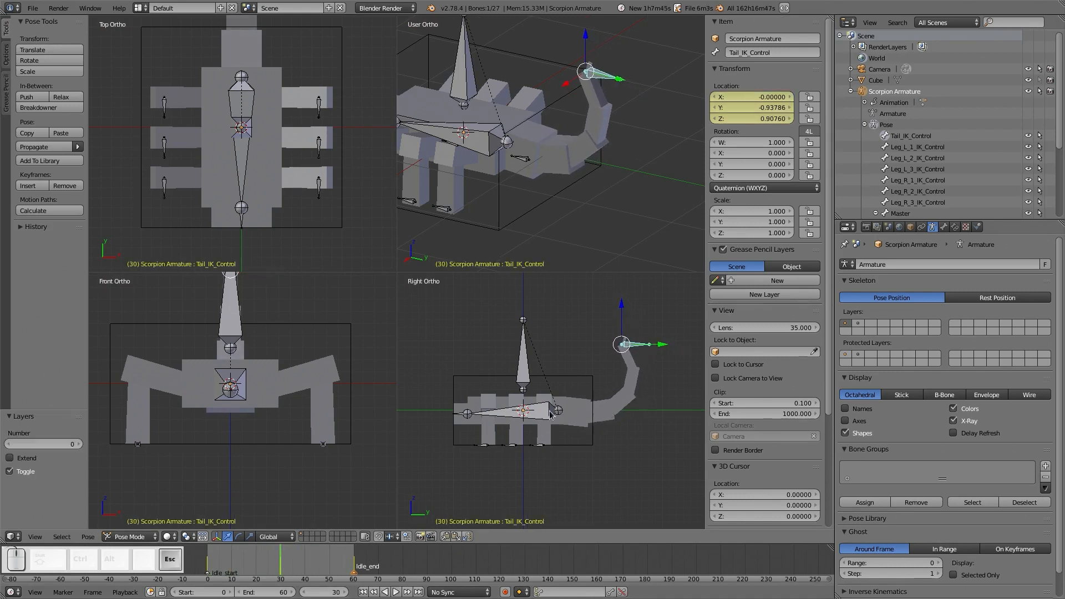
- Select the Body bone and try raising it slightly along the Z axis at frame 30
right_click(533, 415)
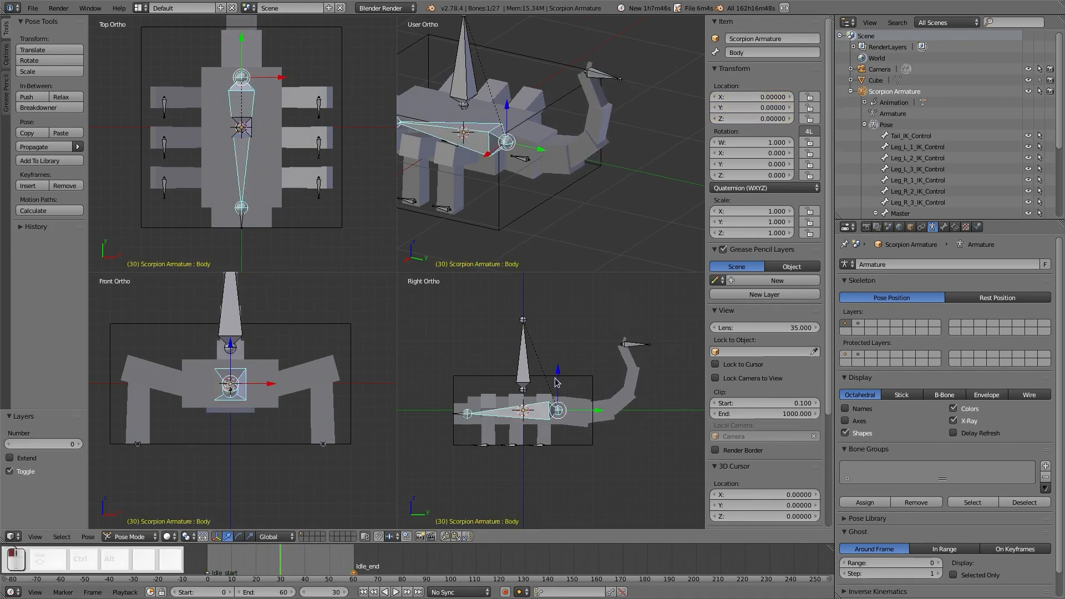
key(g)
key(z)
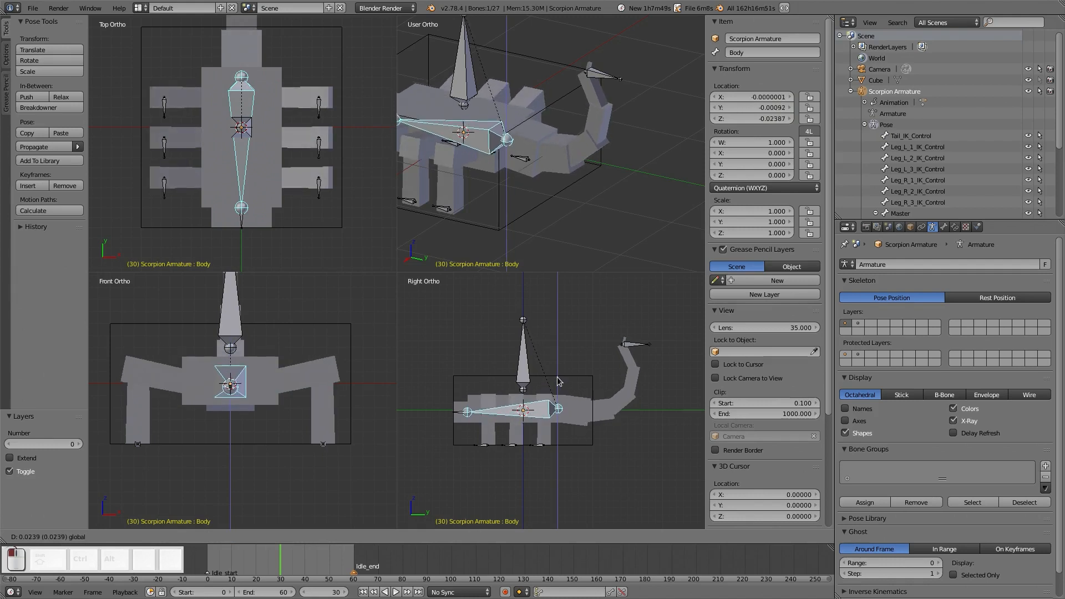
right_click(560, 381)
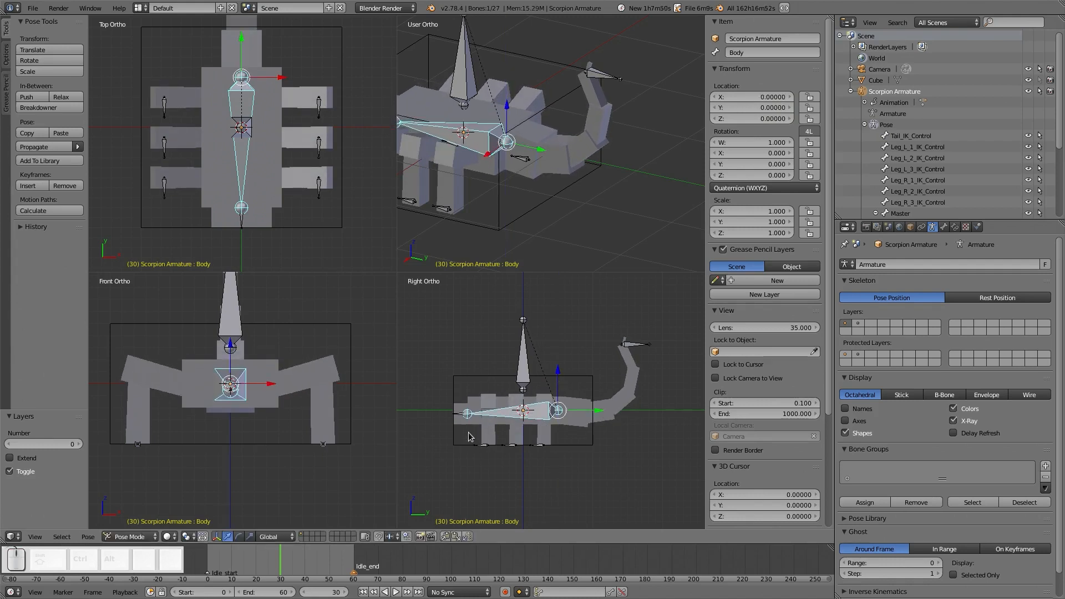
click(302, 535)
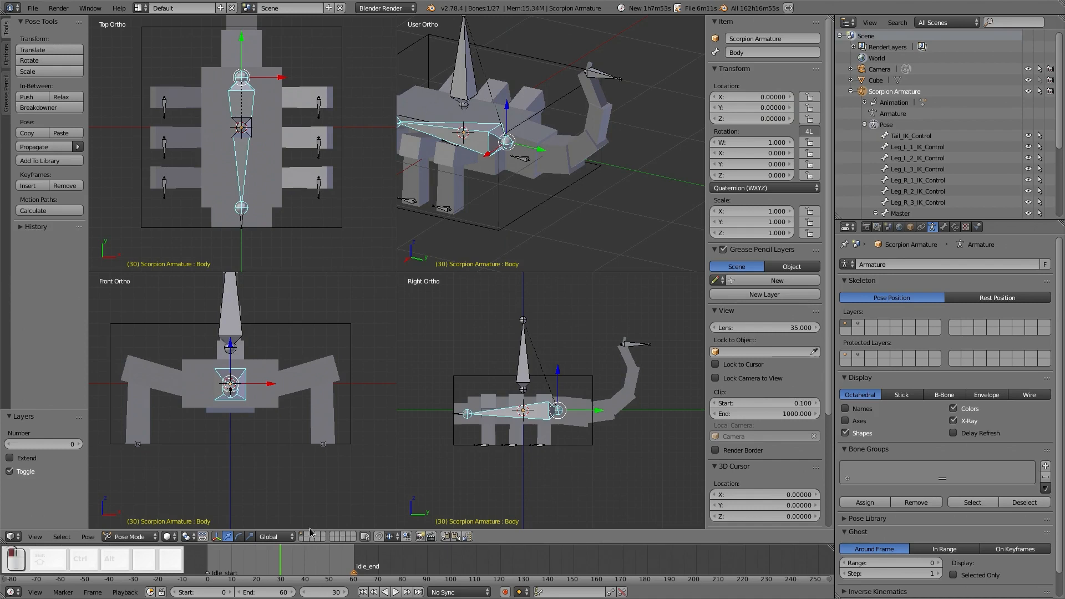
key(g)
key(z)
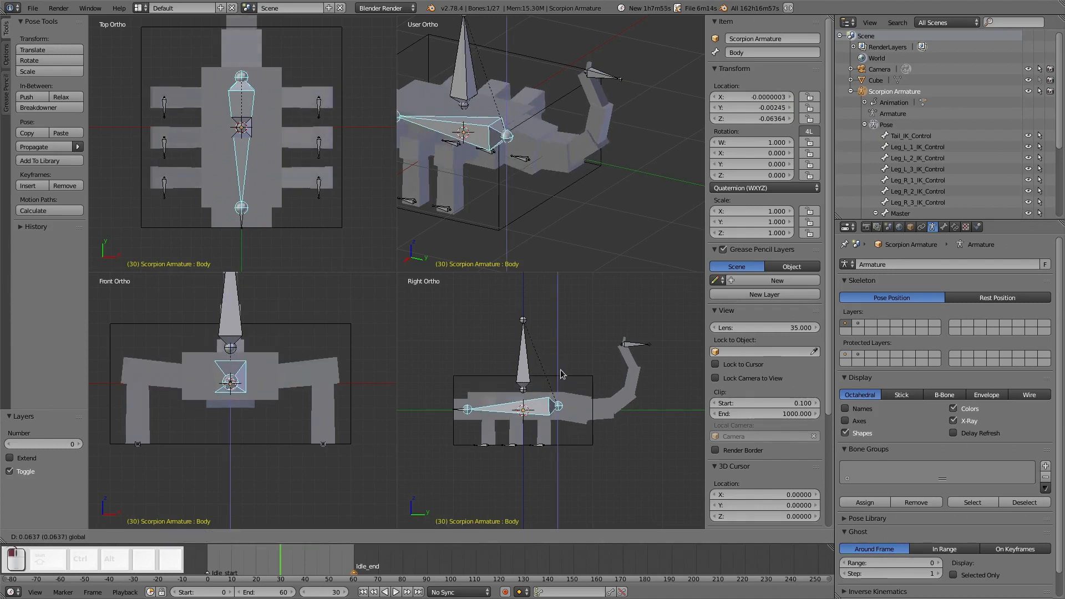
key(Escape)
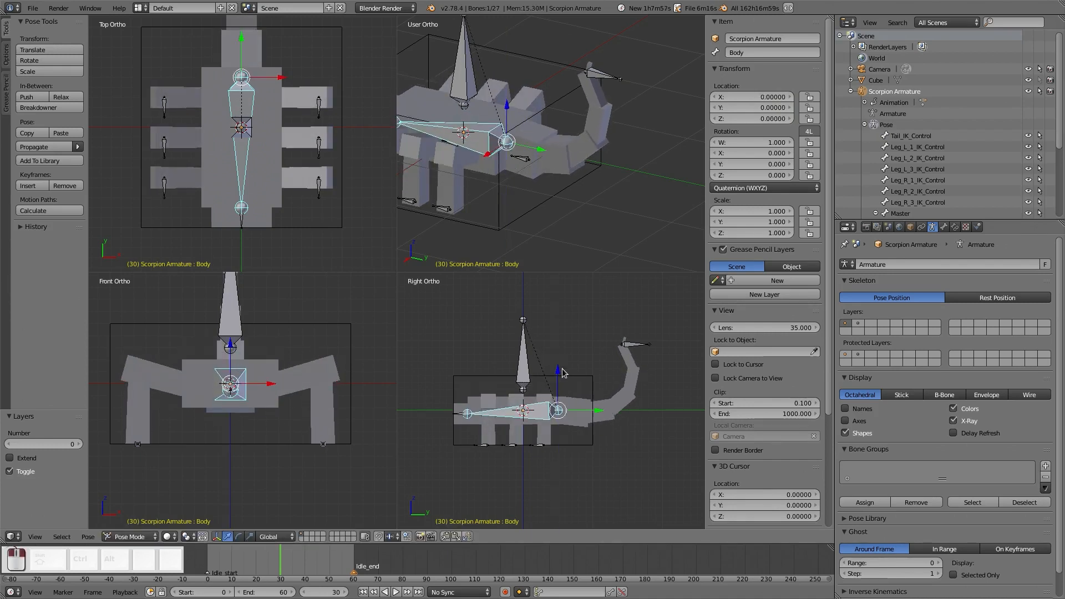
- Insert Location keyframes for the Body bone at frames 0 and 60 in its unmoved position
key(shift+Left)
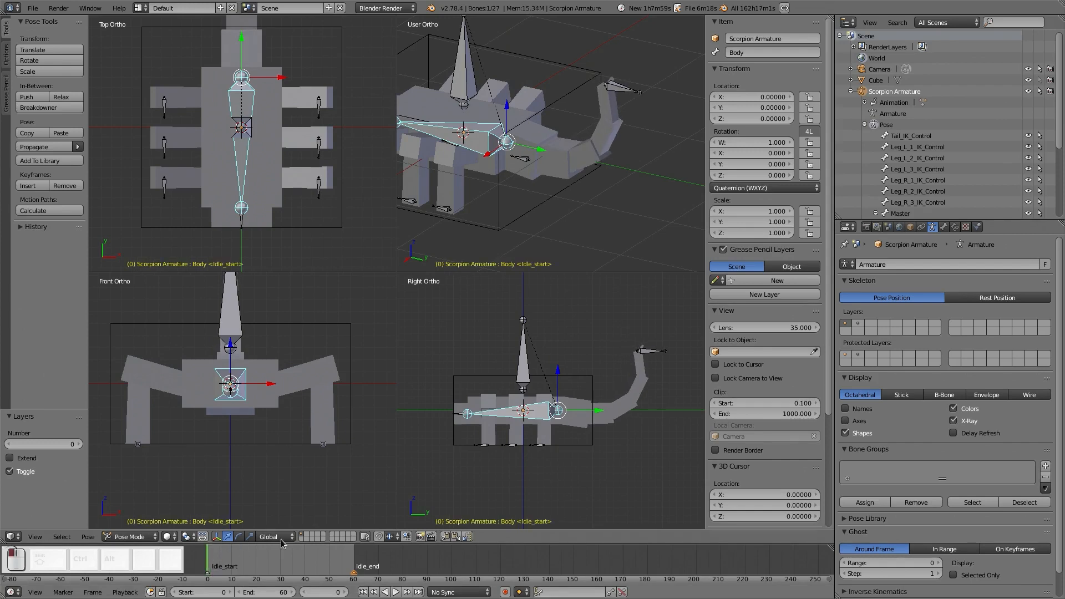
key(i)
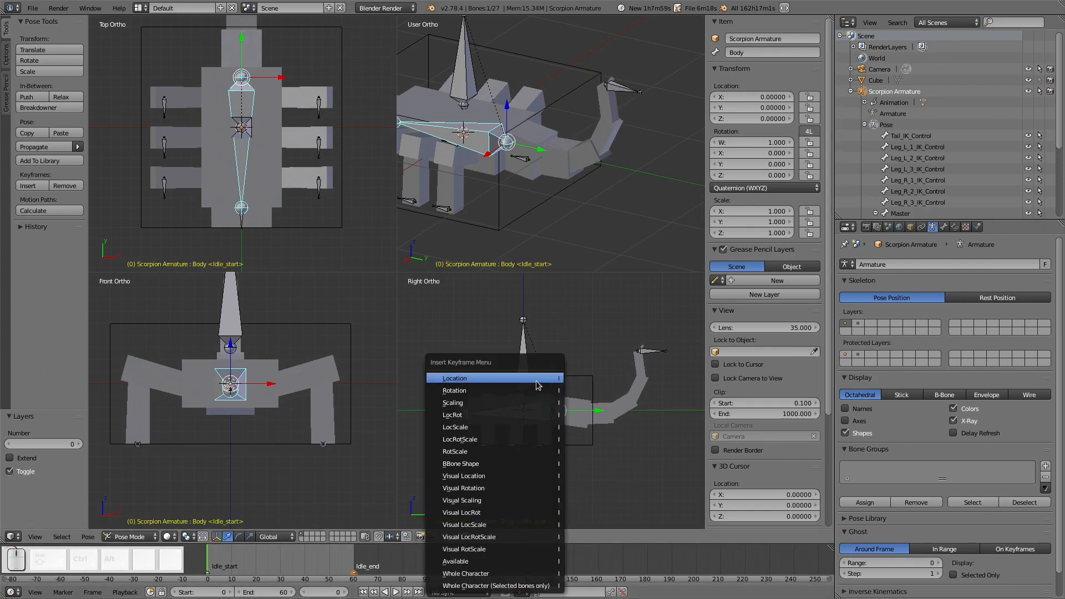
click(538, 382)
drag(329, 562, 355, 567)
key(i)
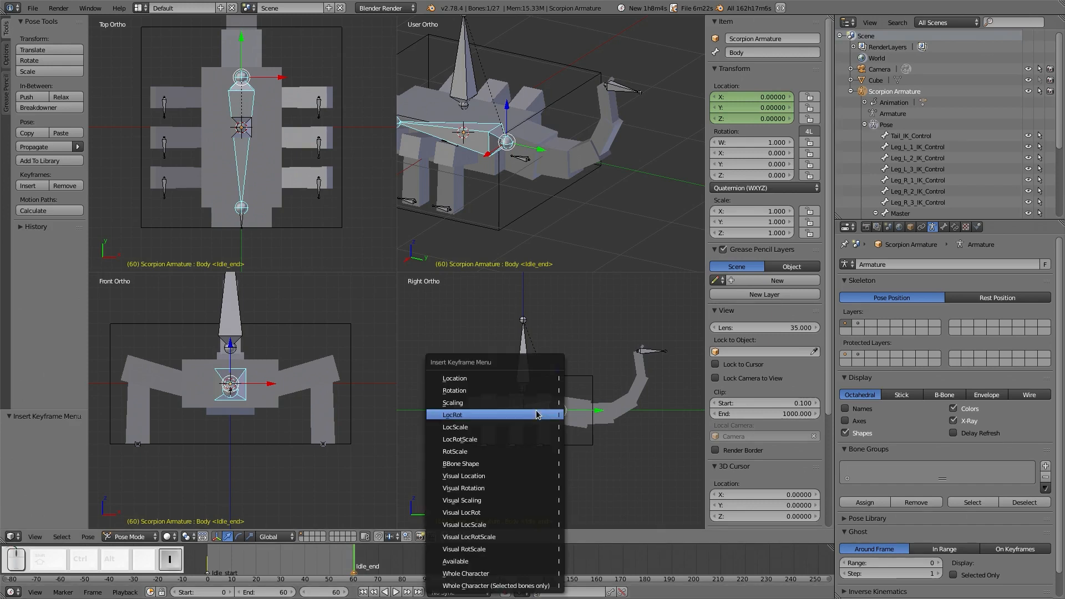
click(520, 379)
key(a)
key(a)
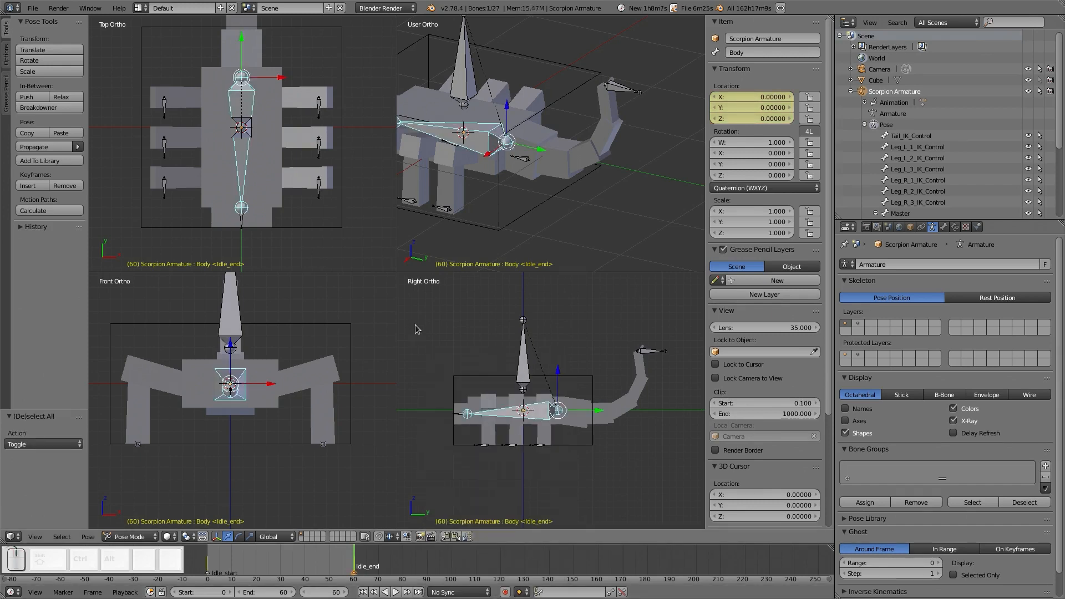
- Switch the screen layout to Animation
click(137, 8)
click(146, 35)
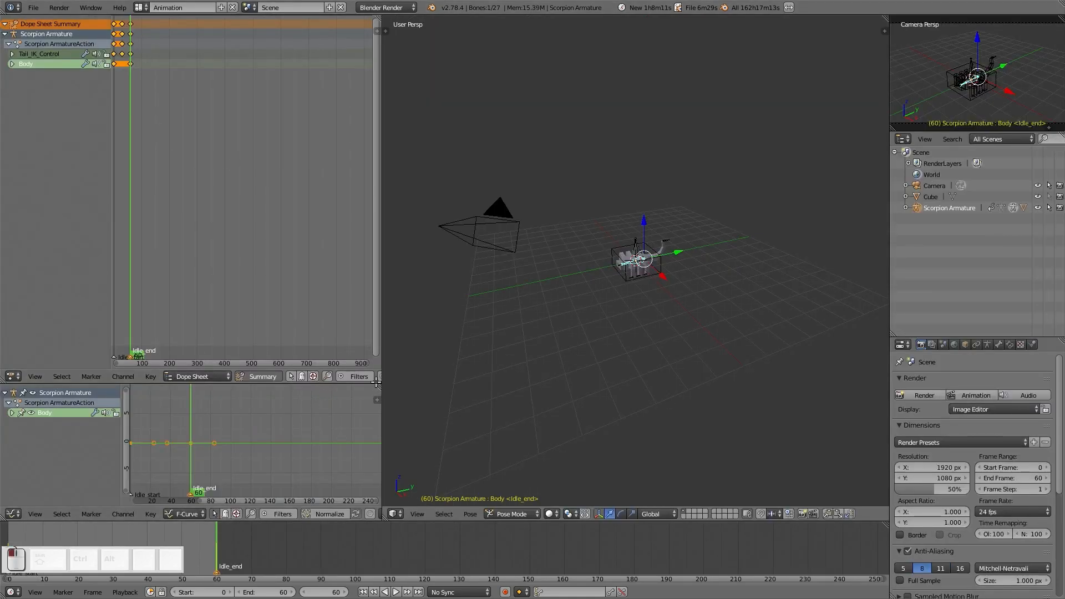
- Merge the Dope Sheet area into the Graph Editor below it and frame the scorpion rig closely in the 3D view
drag(377, 383, 355, 311)
scroll(678, 309, up, 7)
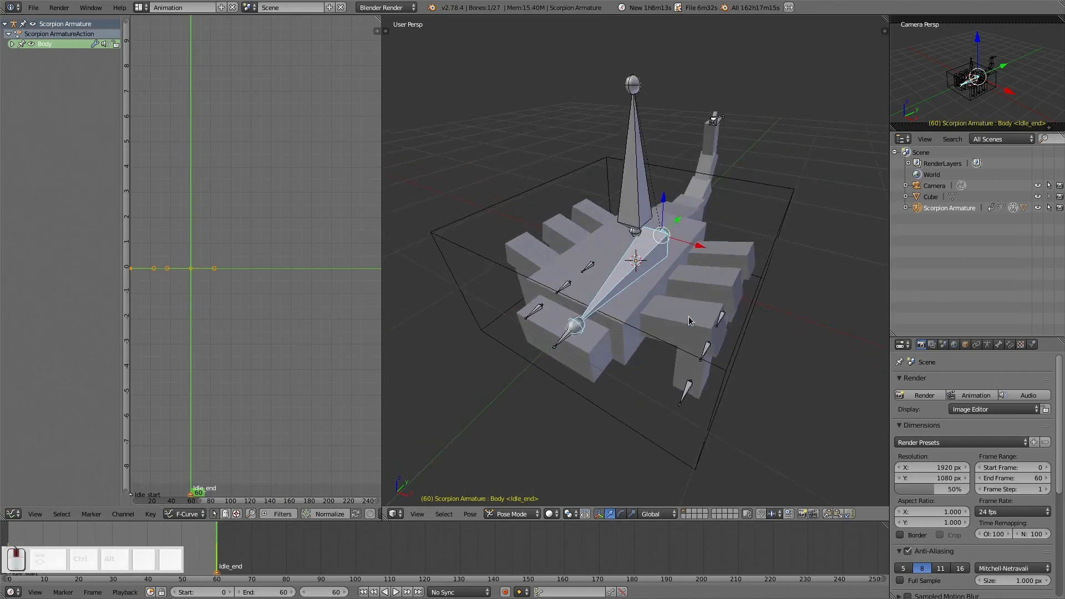
middle_drag(690, 321, 660, 293)
scroll(317, 363, down, 2)
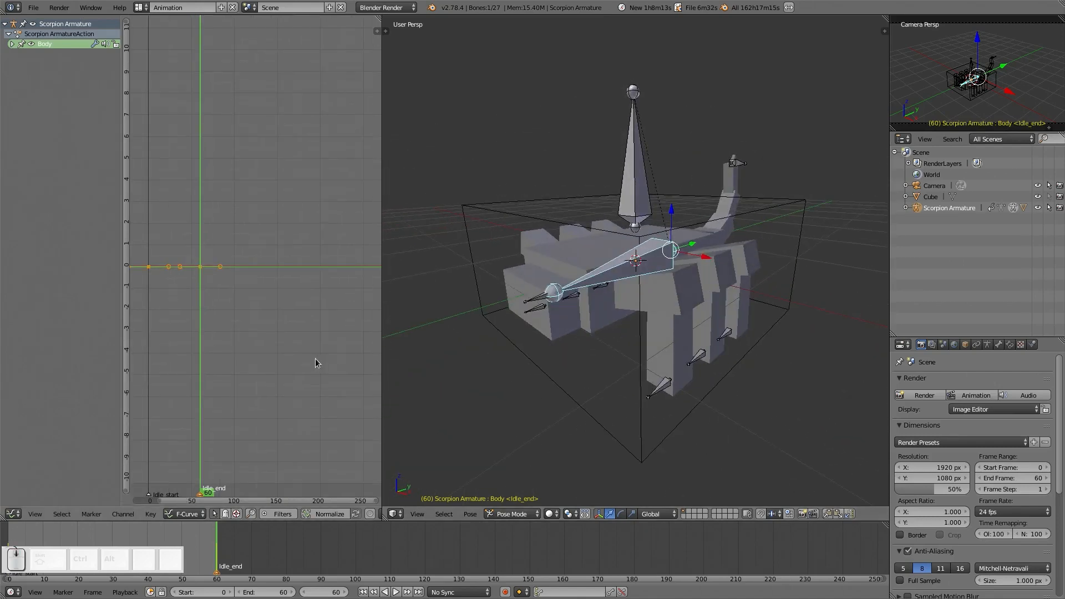
- Show the Graph Editor's properties region and widen the editor area
scroll(316, 363, down, 1)
key(n)
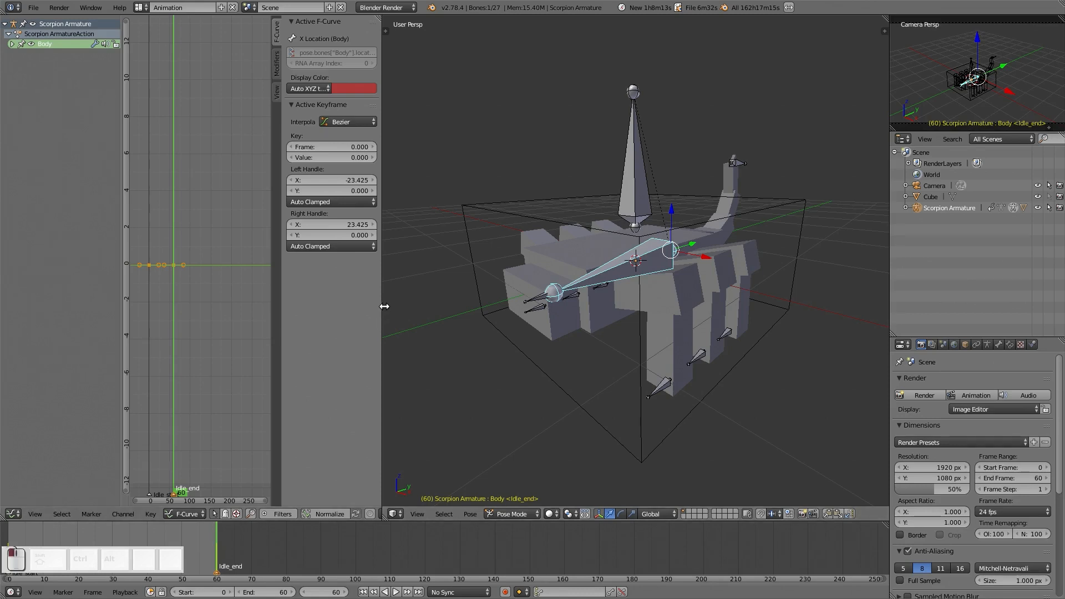
drag(385, 311, 436, 309)
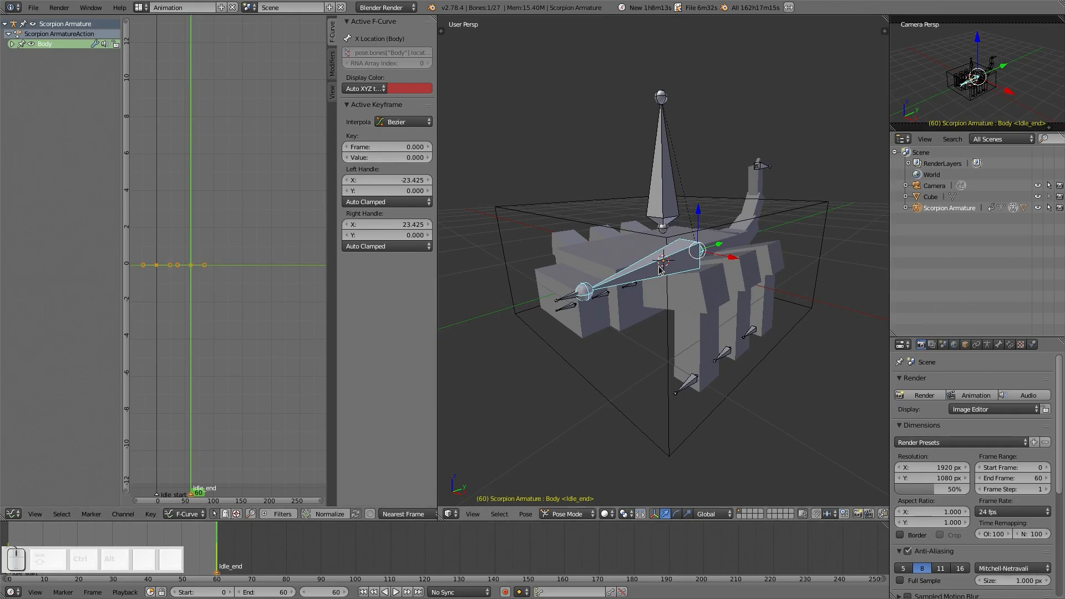
- Expand the Body bone's channel group in the Graph Editor and select its Z Location F-curve
click(11, 45)
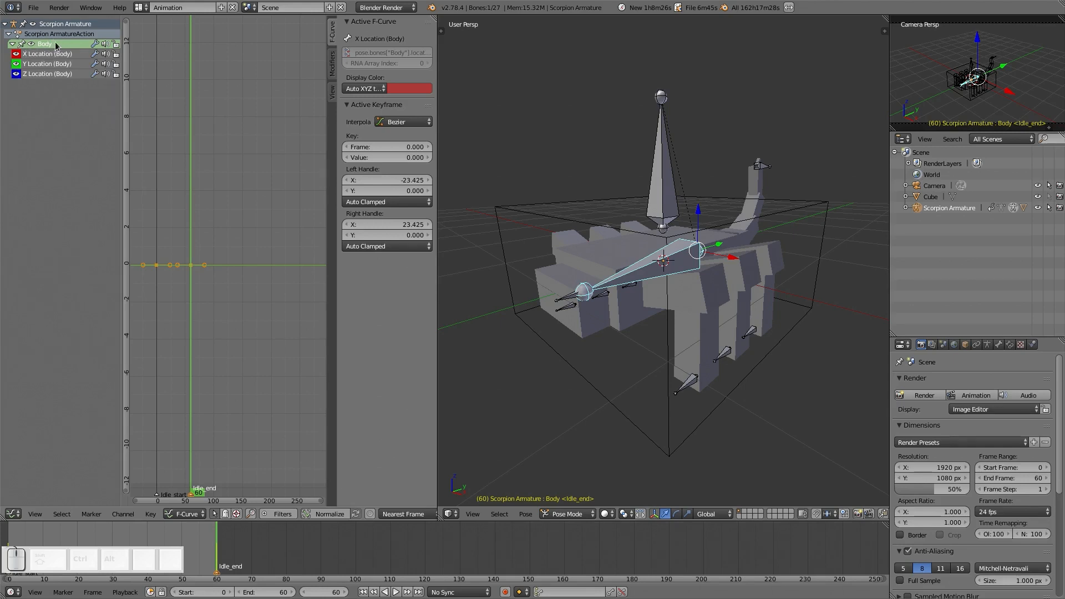
click(46, 74)
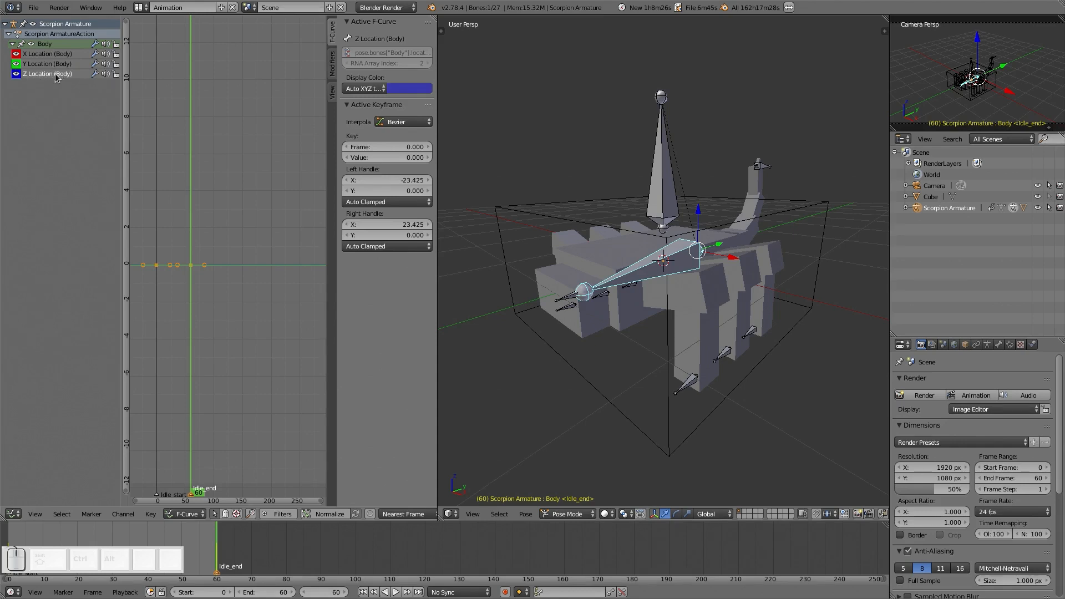
mouse_move(700, 215)
mouse_down()
mouse_move(707, 171)
mouse_move(706, 214)
mouse_up()
right_click(705, 214)
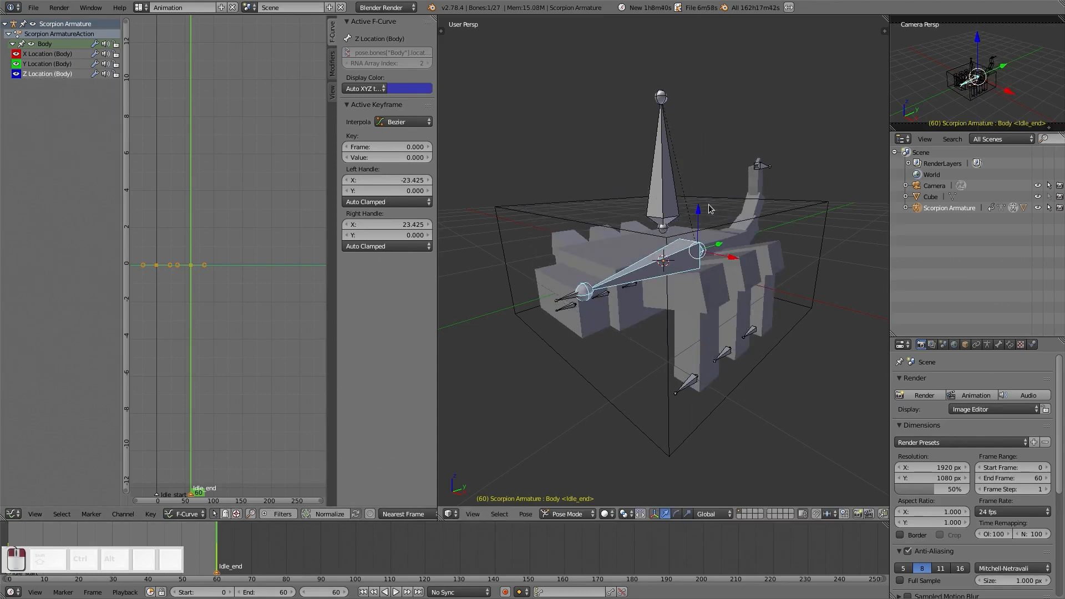
- Add a Noise modifier to the Body bone's Z Location F-curve
click(333, 66)
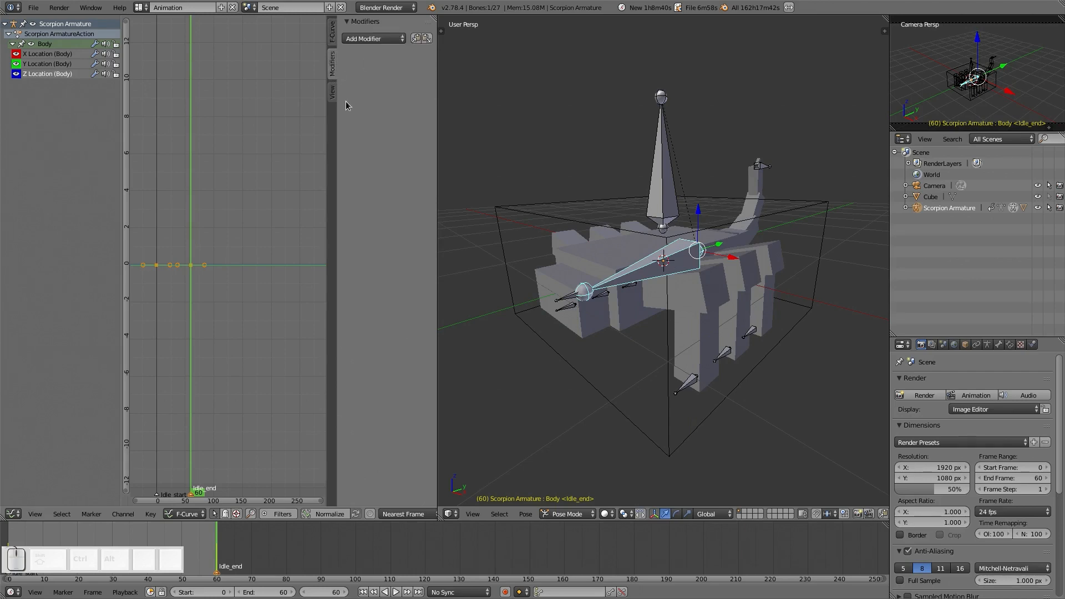
key(n)
key(n)
key(n)
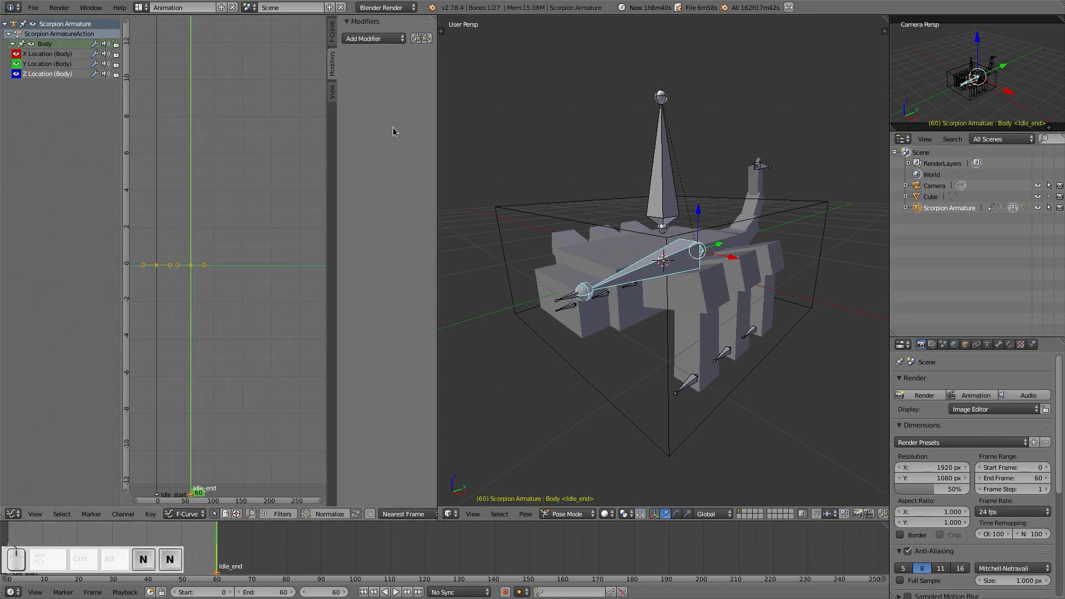
key(n)
key(n)
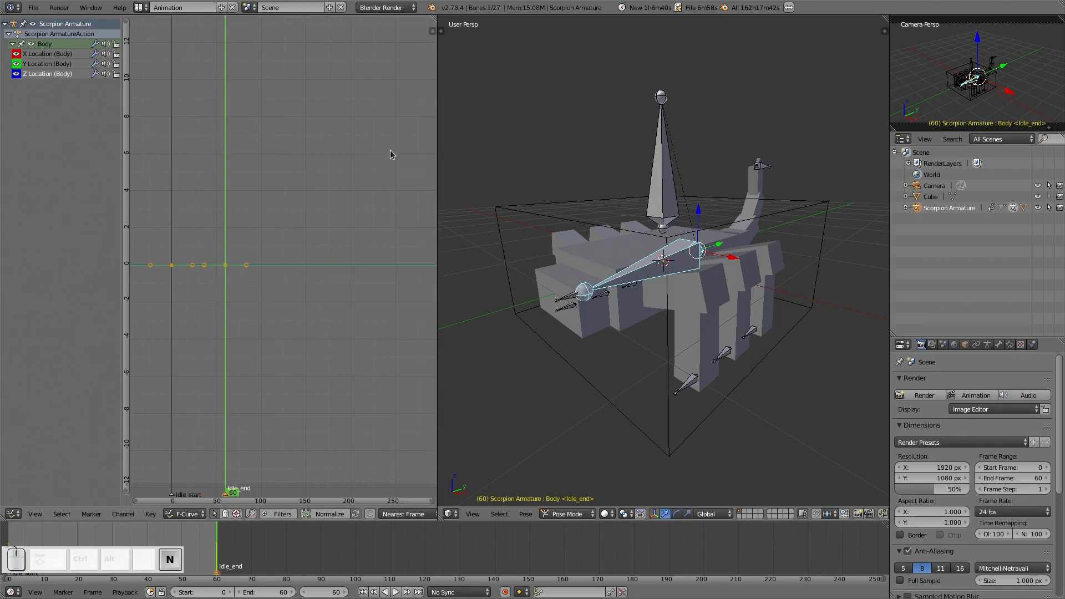
key(n)
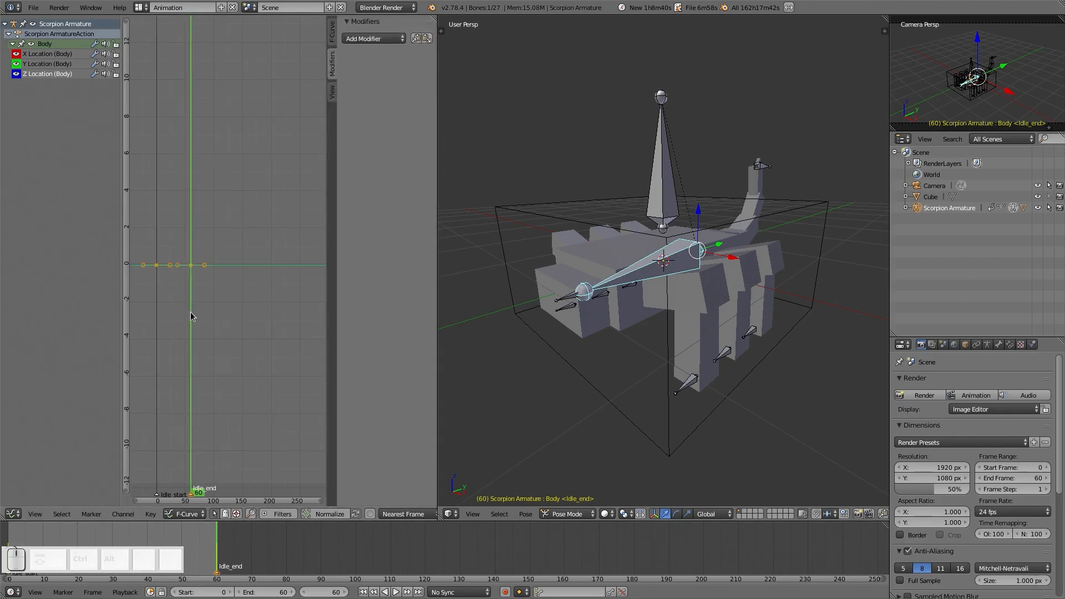
key(t)
key(t)
key(t)
click(377, 39)
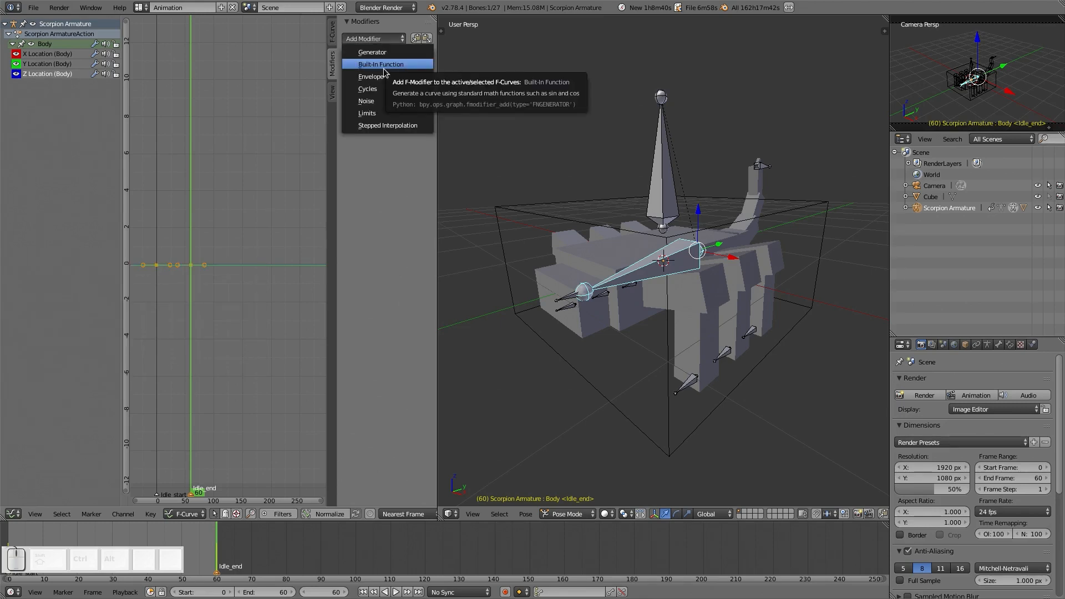
click(377, 101)
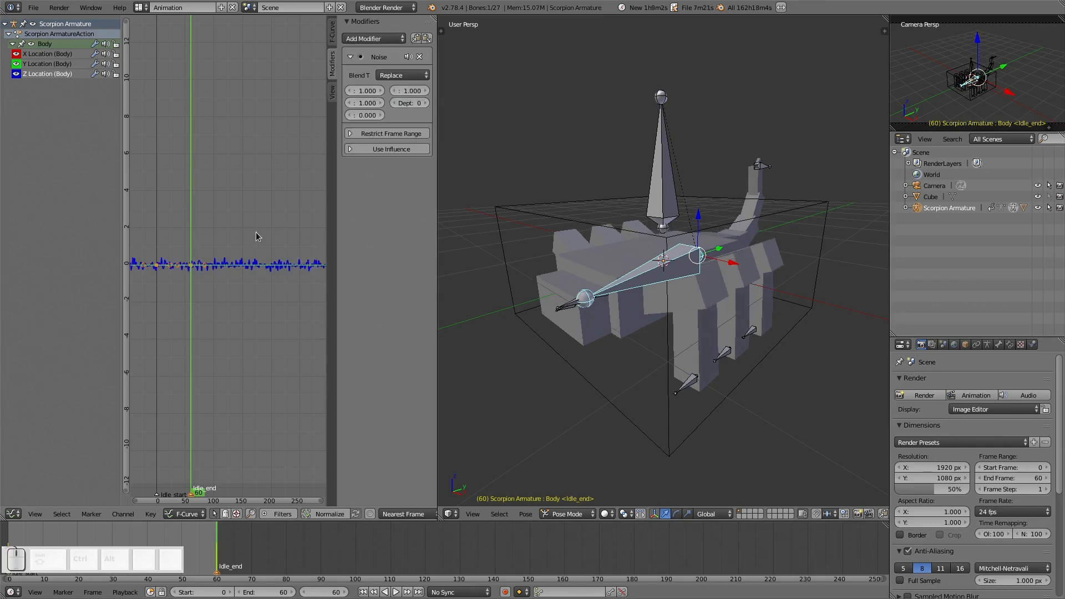
- Play the animation and examine the noise curve and the resulting Body bone motion
ctrl+middle_drag(216, 273, 255, 332)
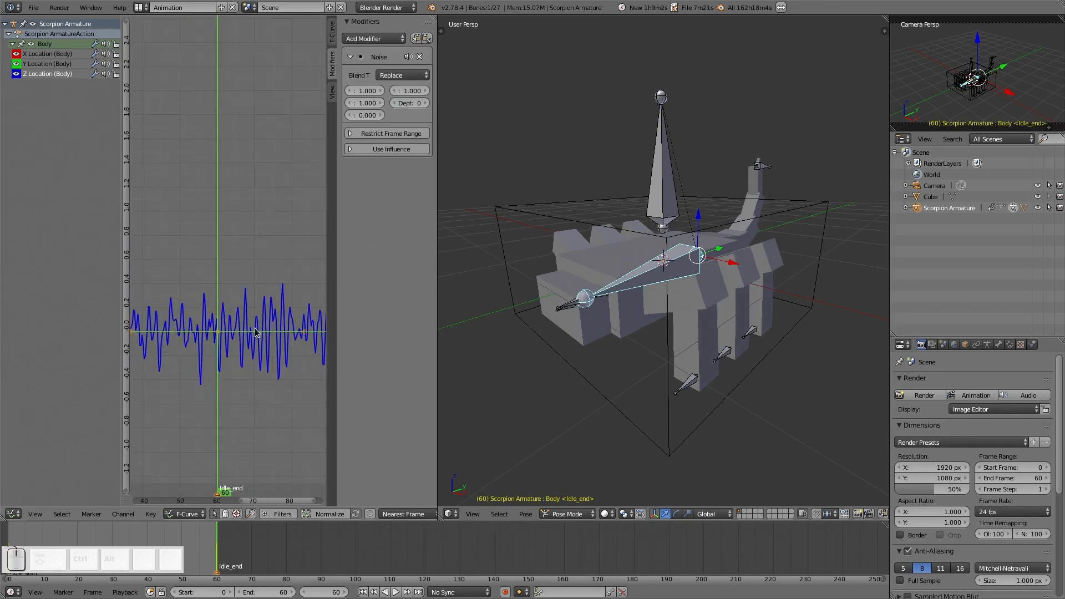
middle_drag(228, 551, 363, 568)
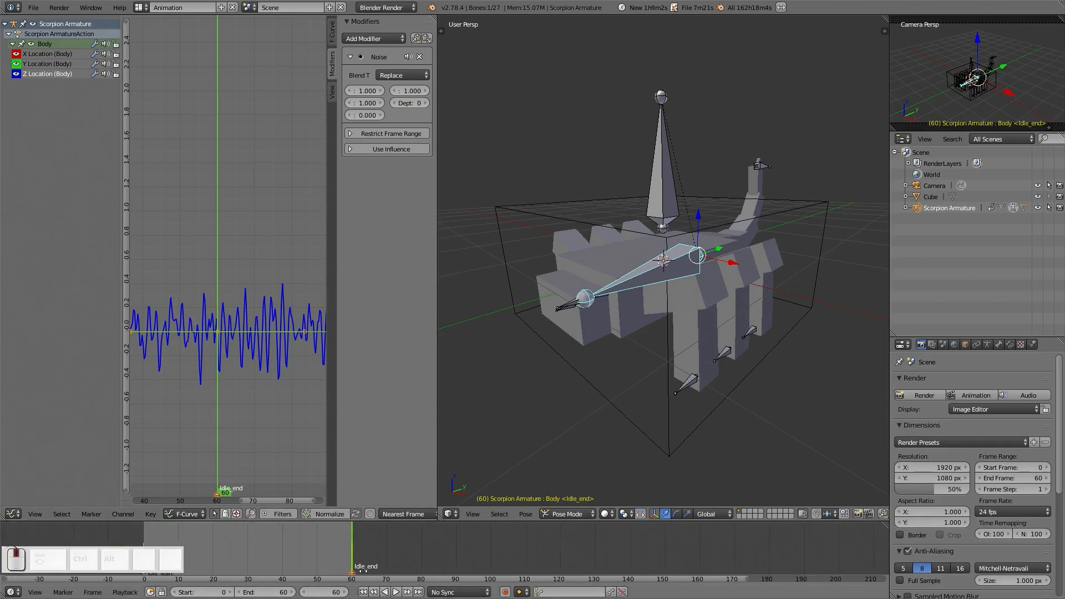
key(alt+a)
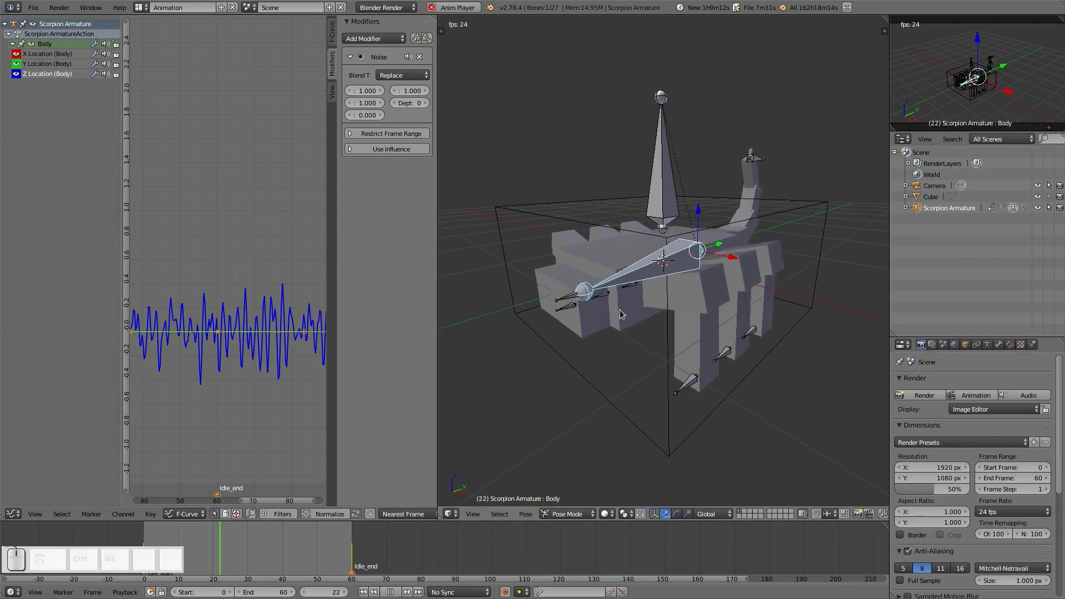
middle_drag(656, 154, 634, 315)
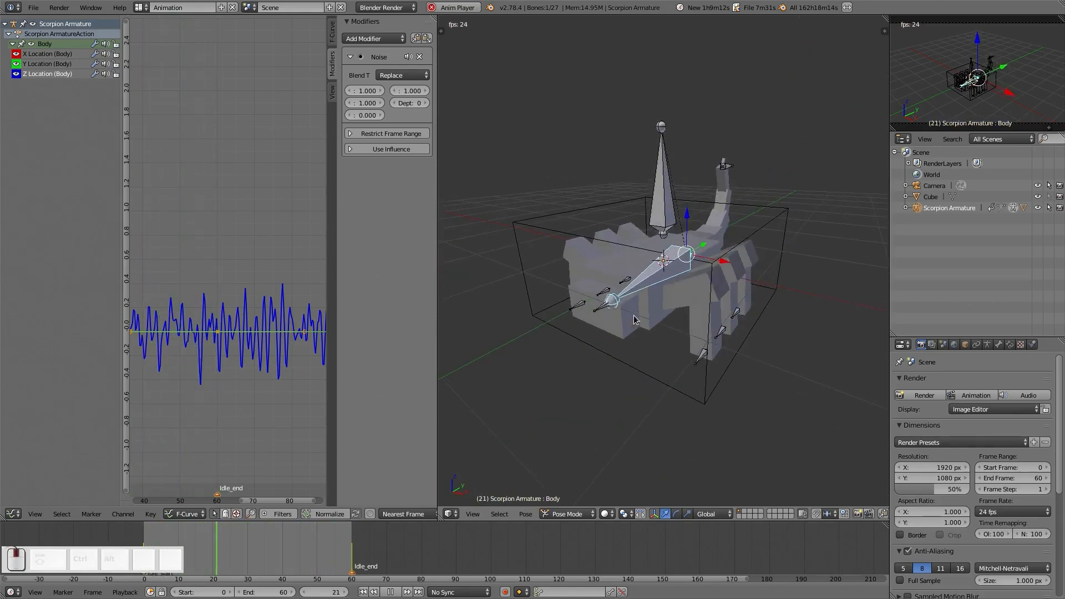
- Restrict the Noise modifier's frame range, setting its end frame to 60
click(350, 136)
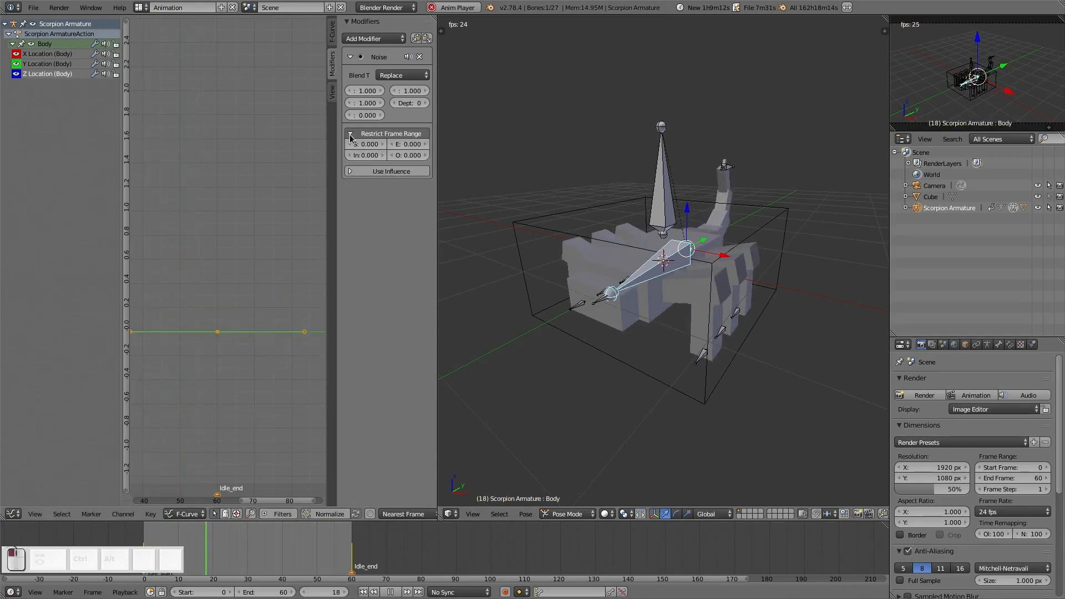
click(349, 172)
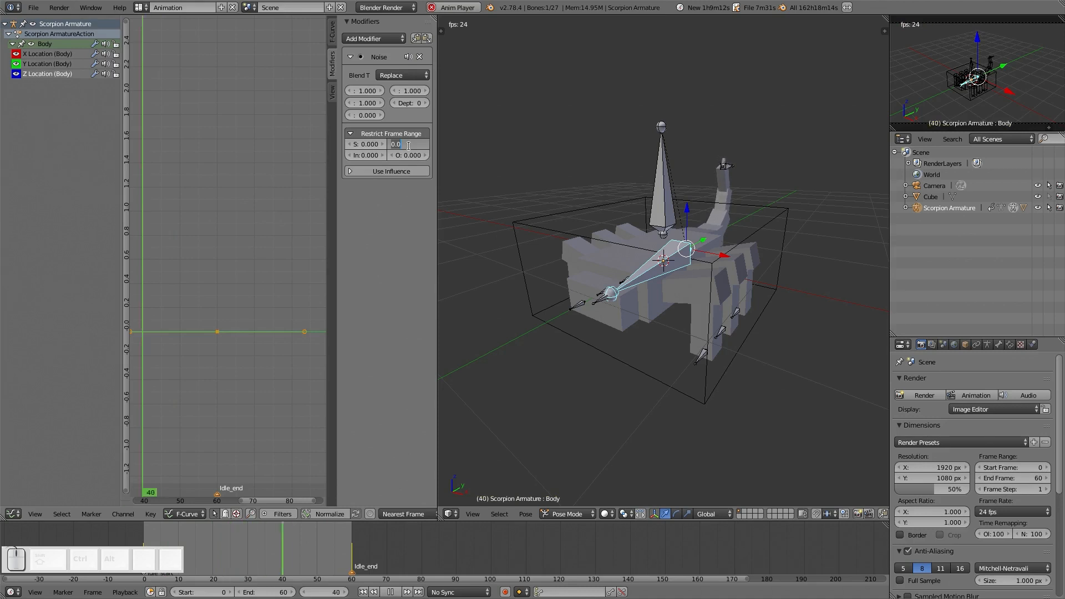
text(60)
key(Return)
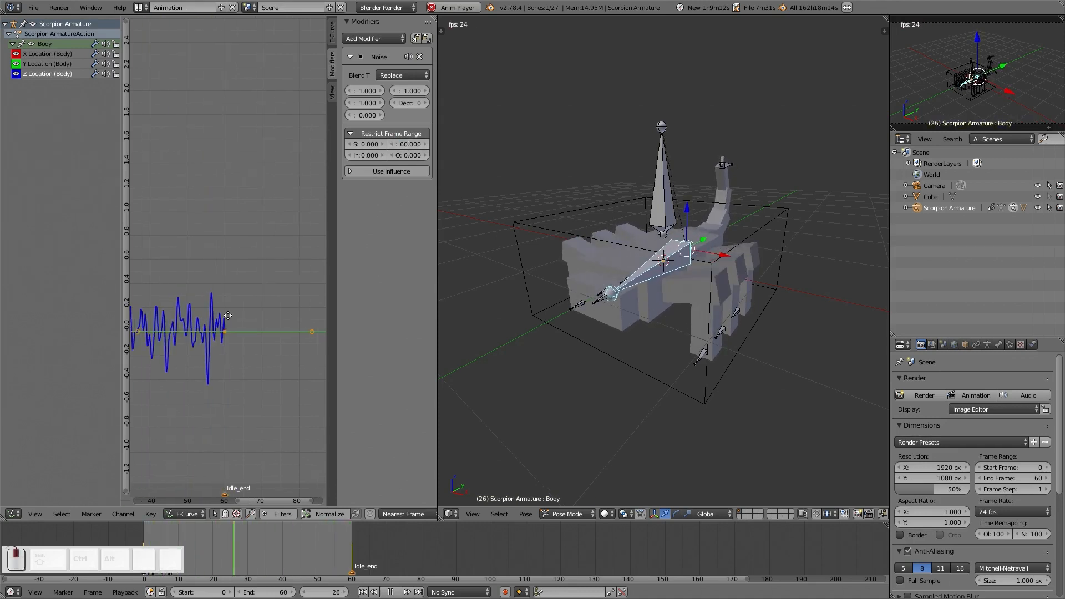
- Set the Noise modifier's blend-in and blend-out to 5 frames each
middle_drag(194, 321, 283, 312)
scroll(204, 331, down, 5)
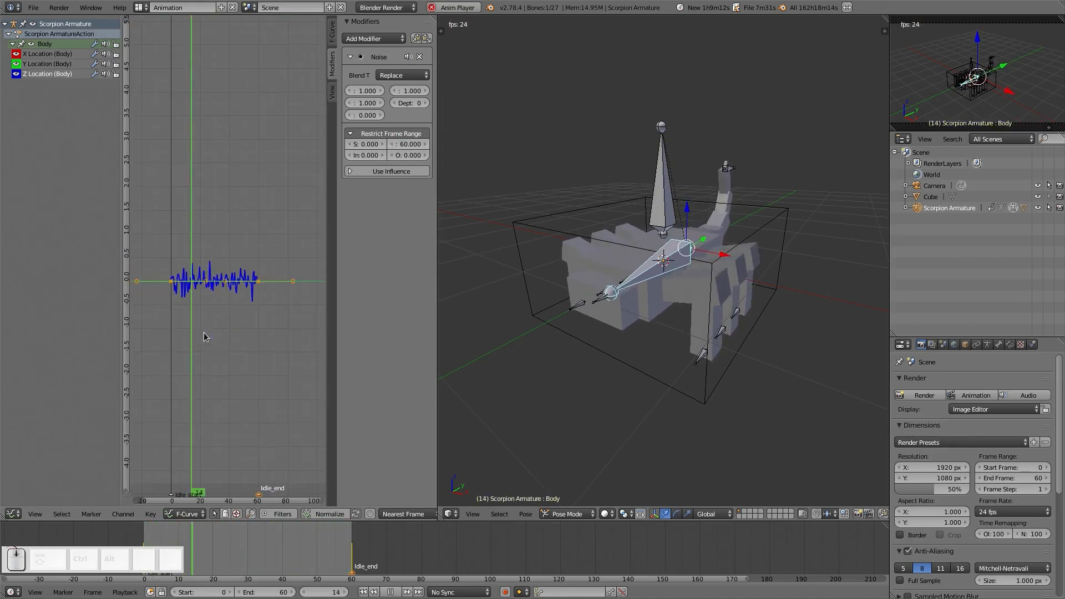
scroll(204, 332, up, 2)
middle_drag(193, 310, 233, 330)
scroll(222, 315, up, 4)
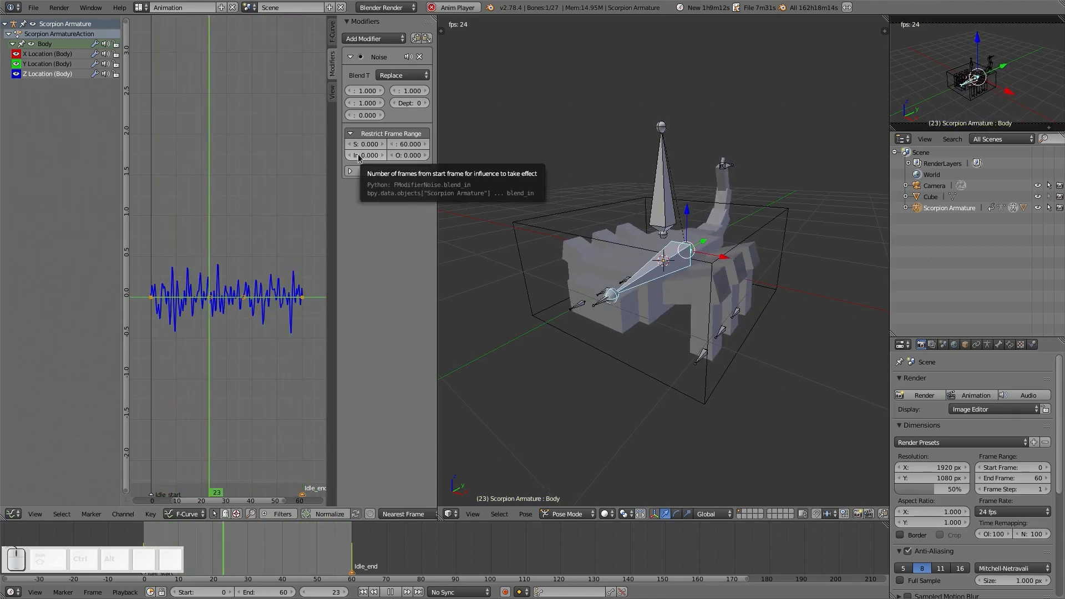
click(359, 157)
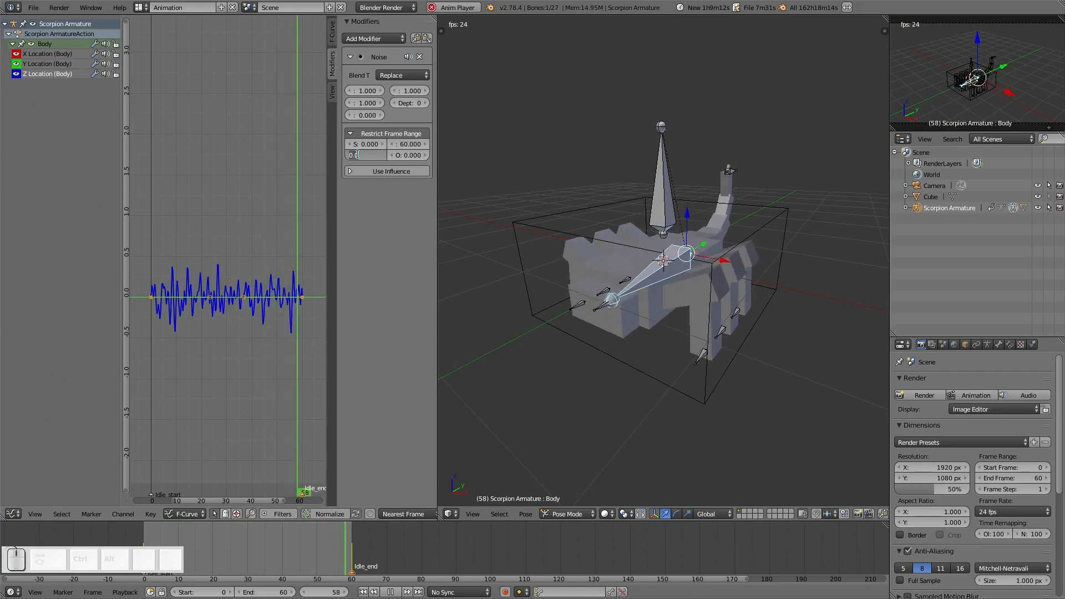
text(5)
key(Return)
click(410, 156)
text(5)
key(Return)
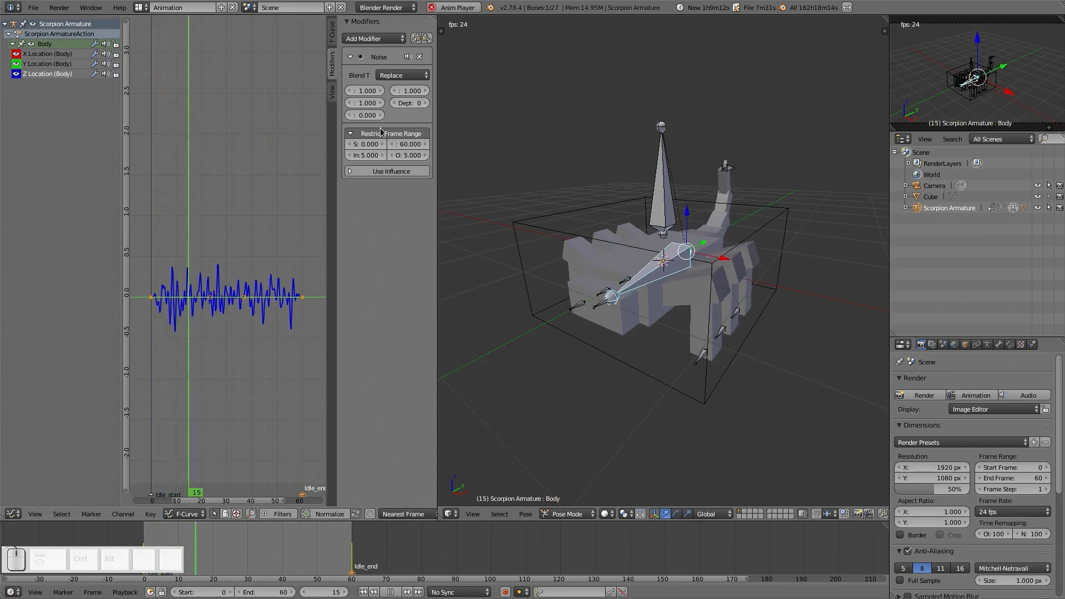
- Widen the modifier properties region and set the Noise modifier's Strength to 0.1 and Scale to 15.5
drag(327, 165, 291, 166)
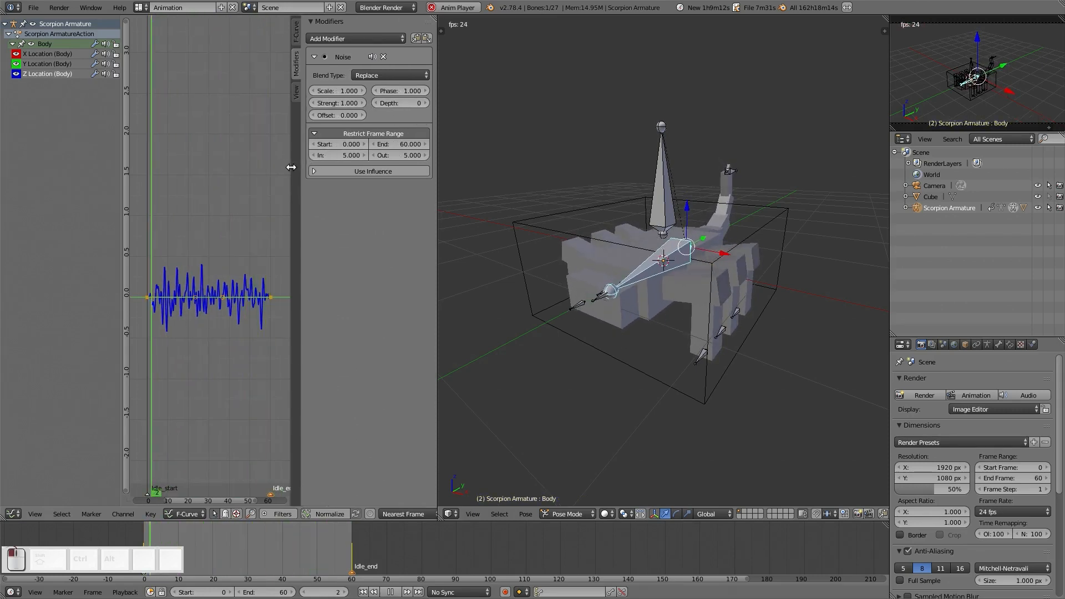
drag(347, 95, 282, 314)
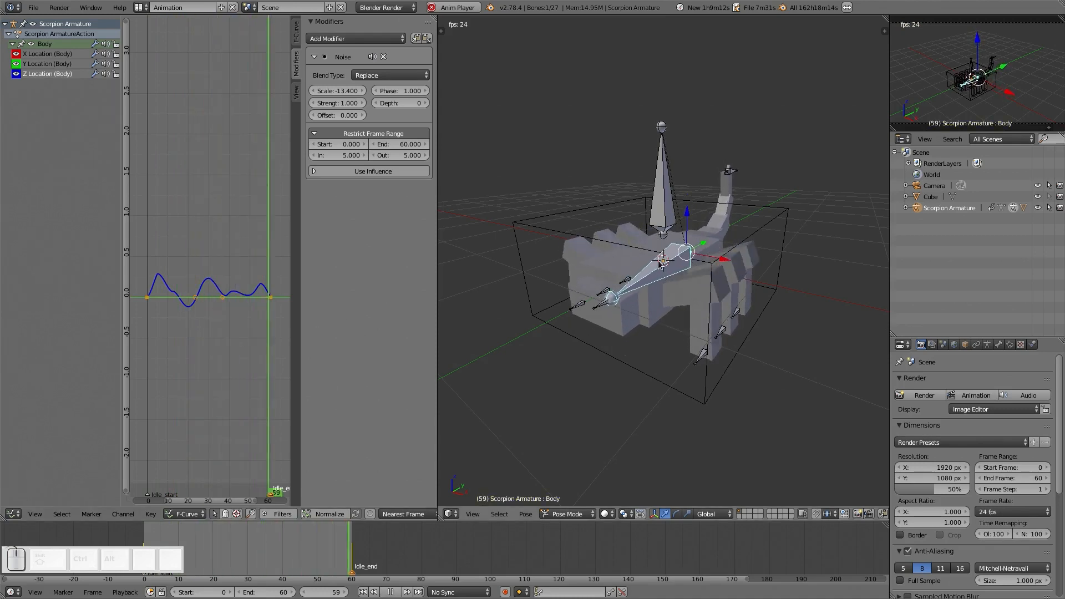
drag(336, 107, 310, 107)
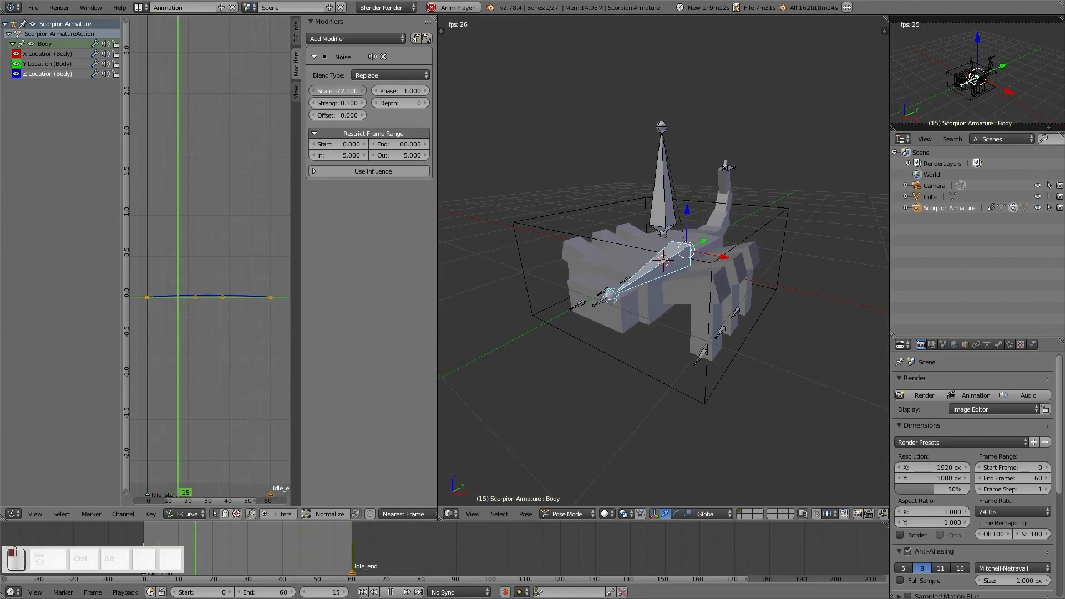
drag(338, 91, 977, 90)
drag(337, 90, 332, 90)
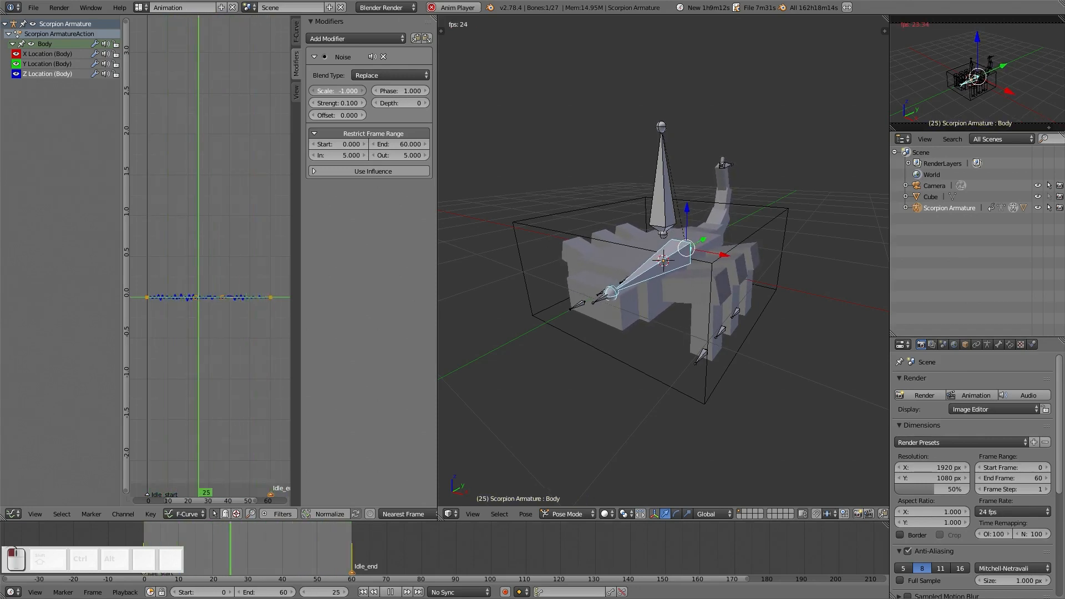
drag(338, 91, 352, 90)
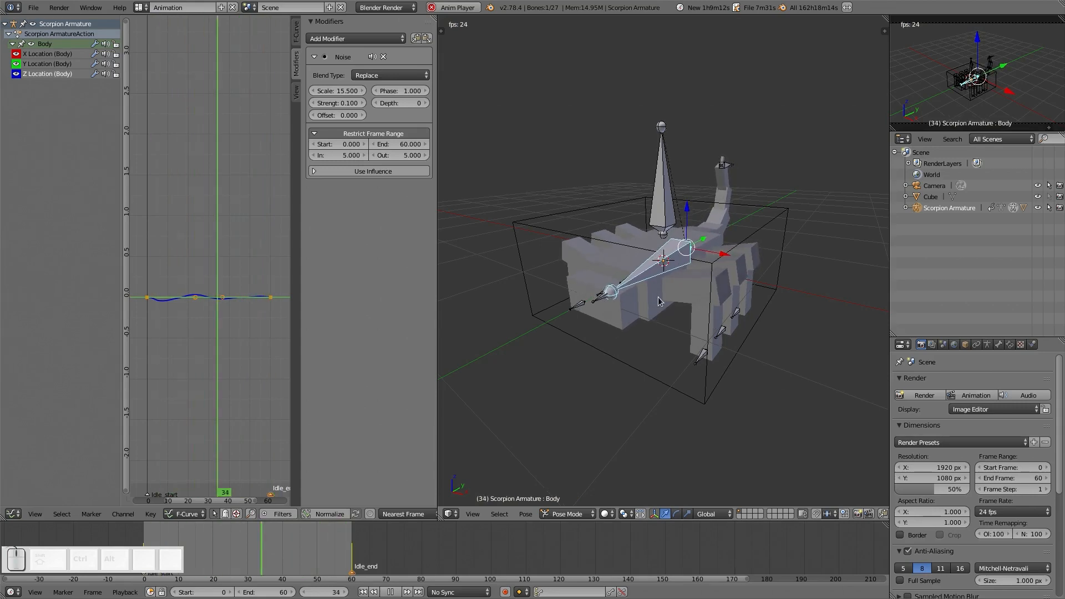
middle_drag(660, 301, 657, 342)
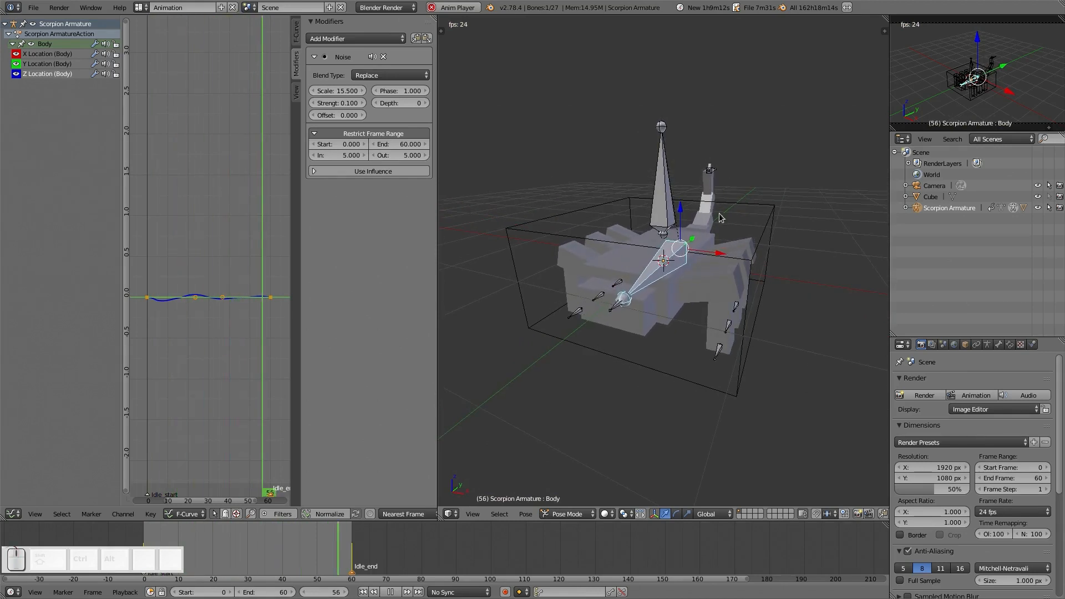
- Select the Tail_IK_Control bone and its Z Location F-curve, and examine the tail motion during playback from several angles
right_click(779, 174)
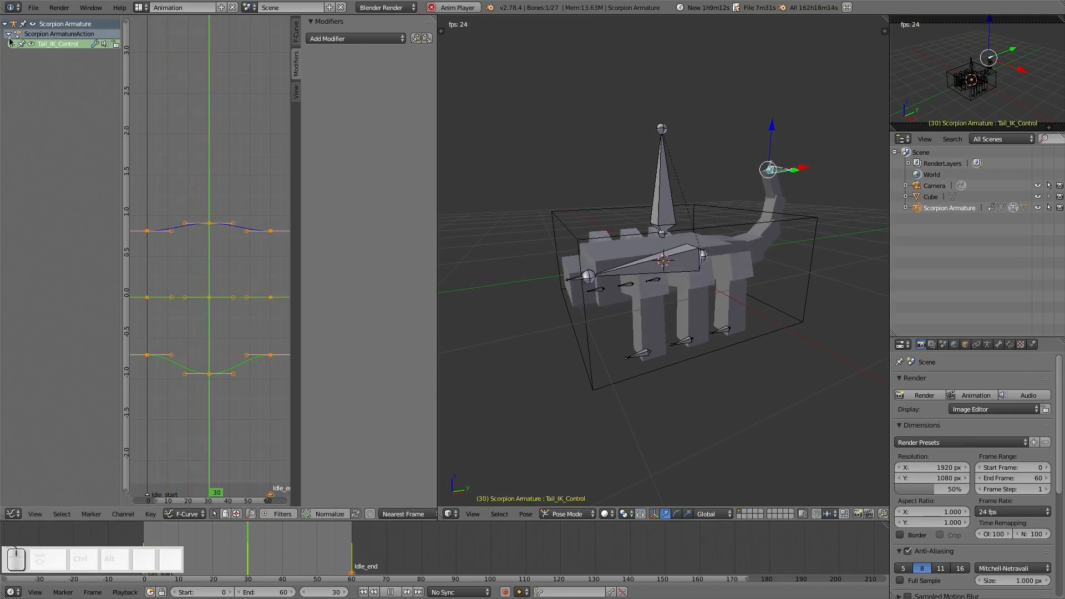
click(11, 44)
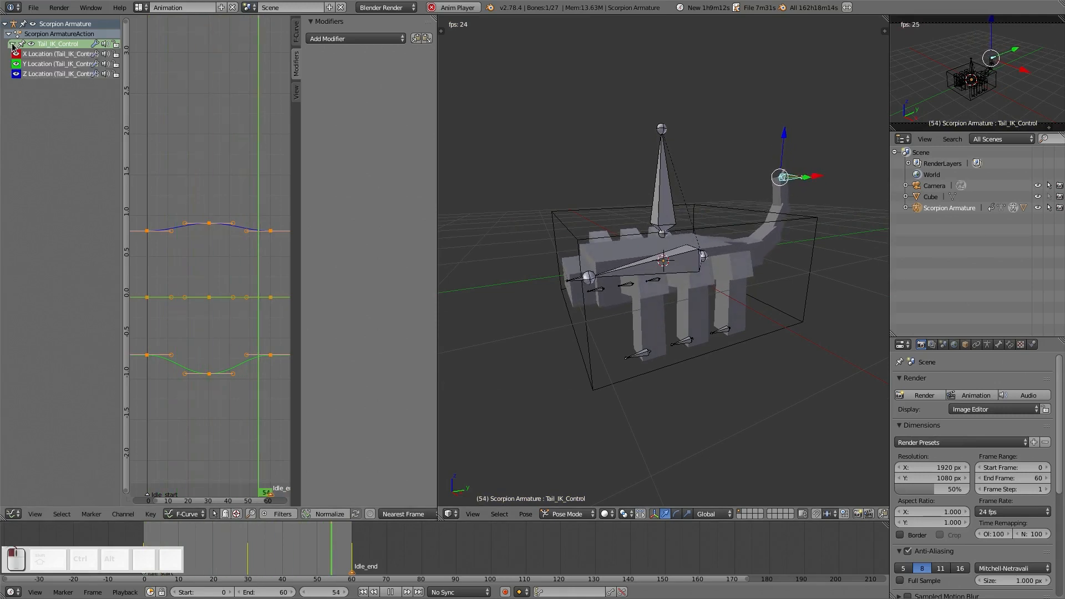
click(49, 75)
middle_drag(622, 282, 561, 264)
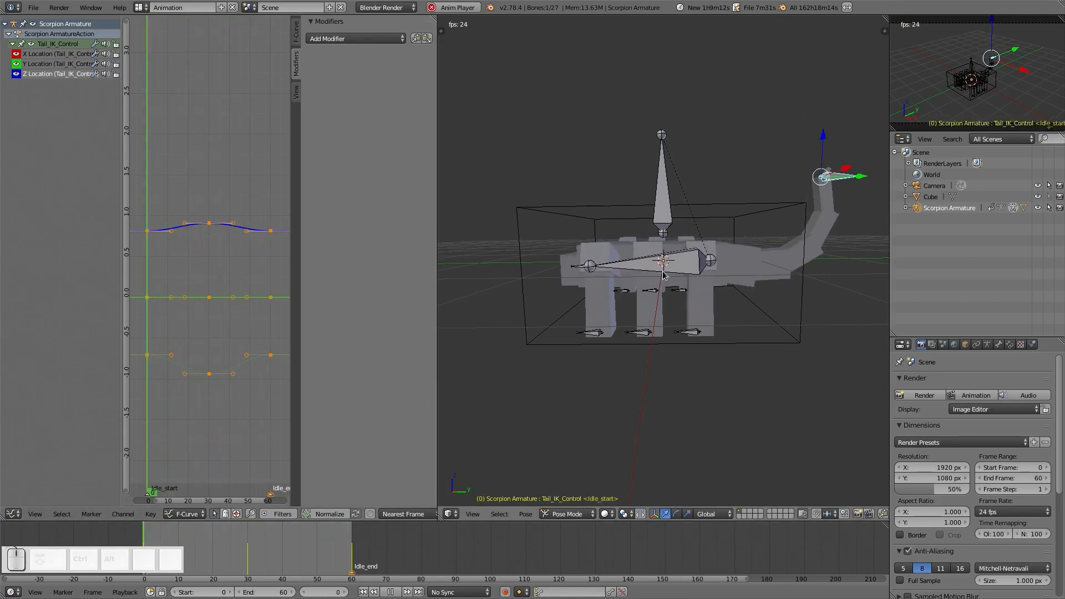
middle_drag(663, 274, 624, 302)
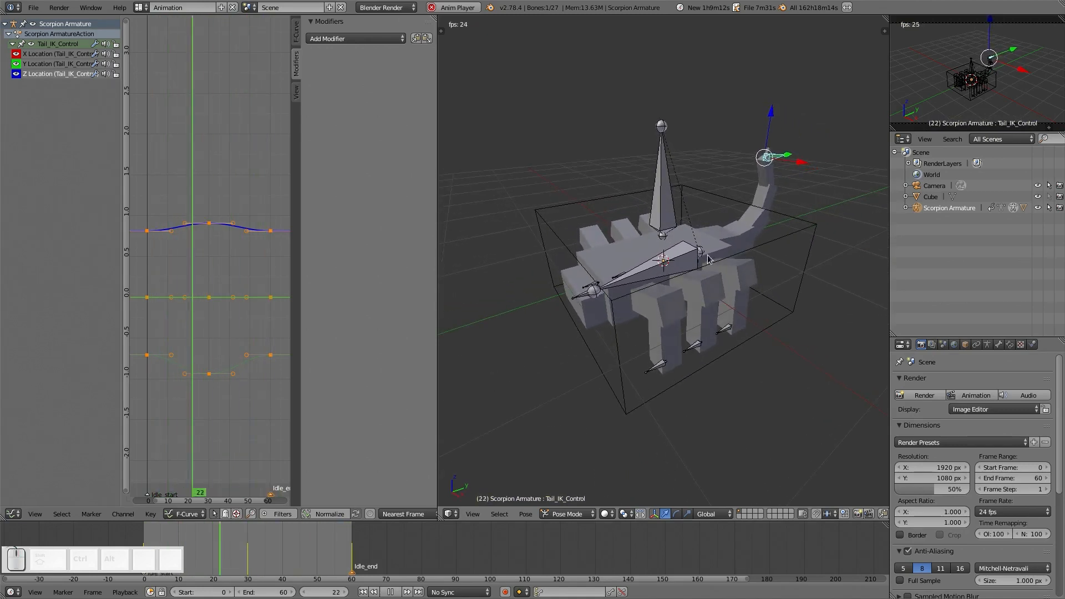
- Select the Head bone, stop playback and return to frame 0 at the Idle_start marker
right_click(587, 294)
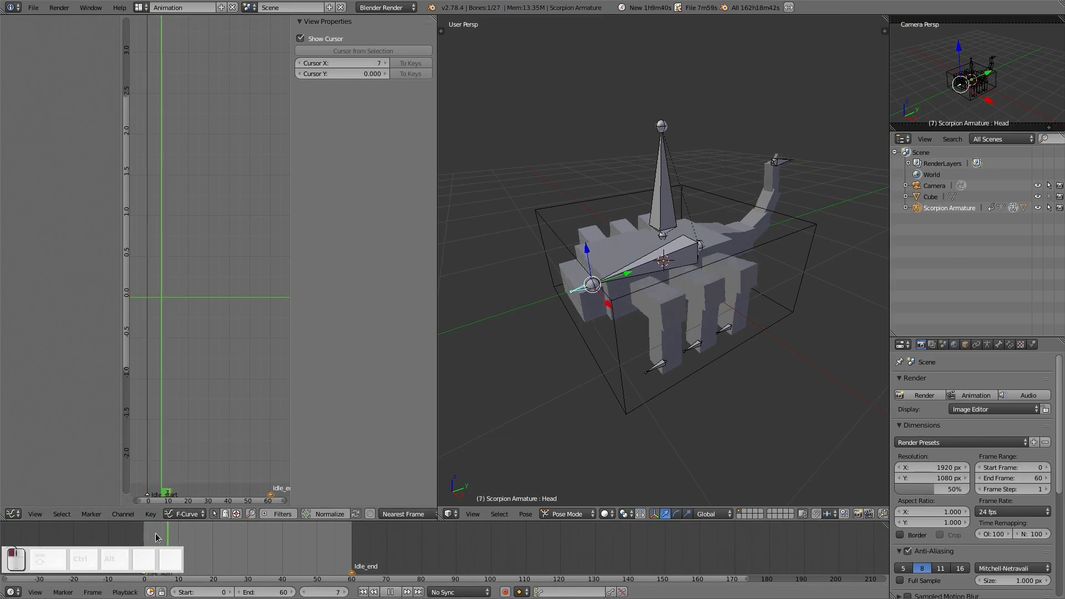
key(Escape)
middle_drag(223, 539, 317, 544)
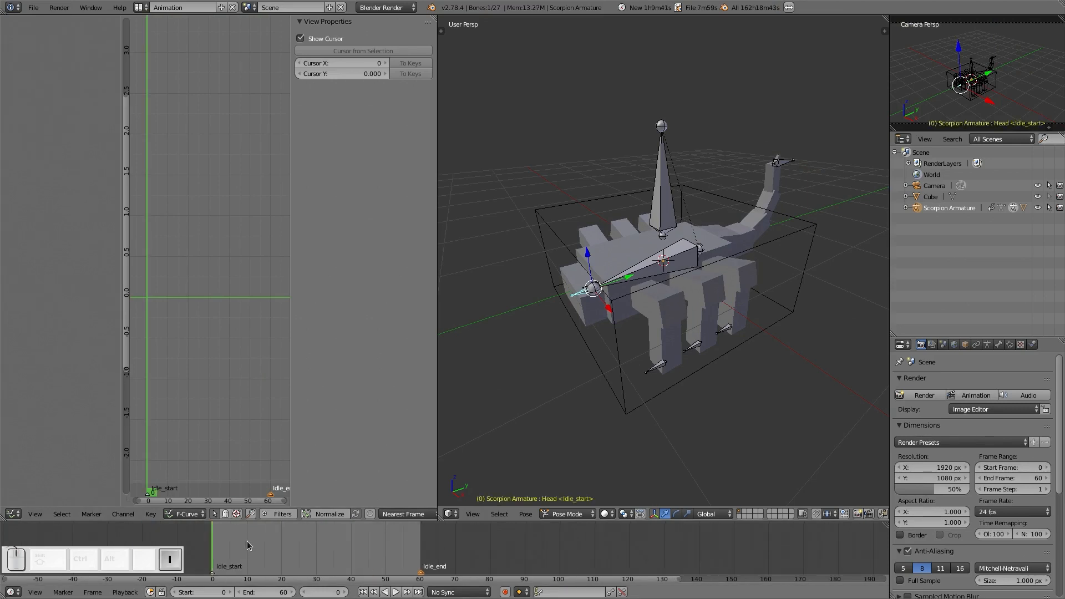
key(i)
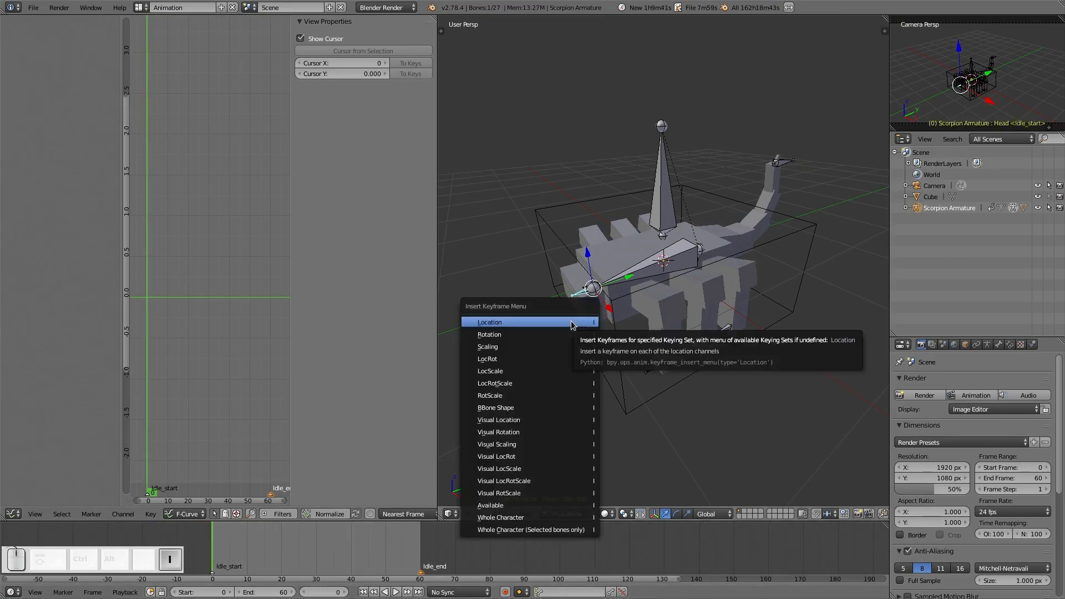
click(572, 319)
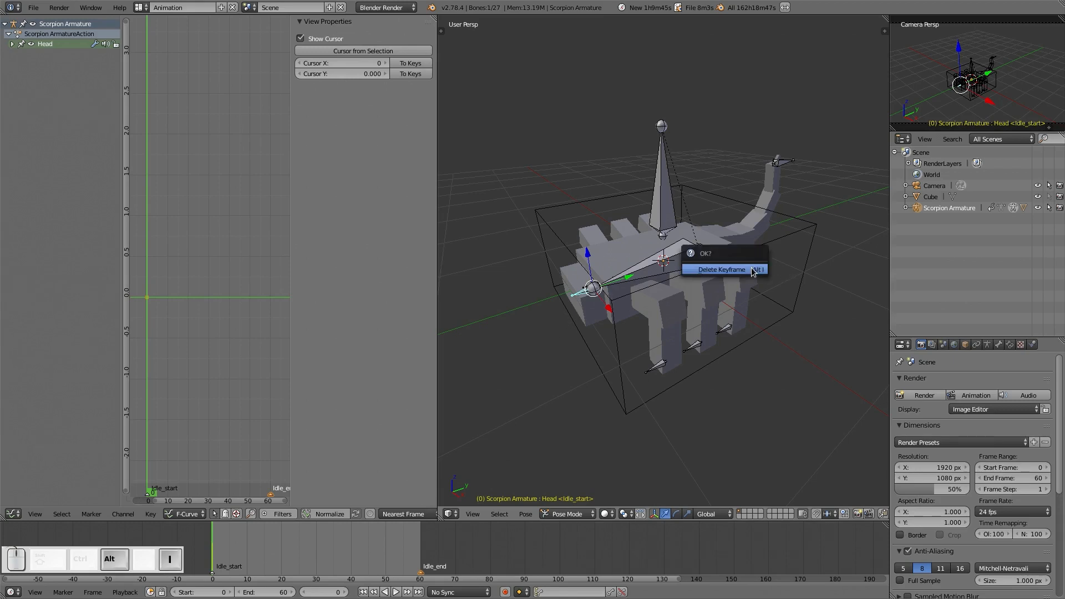
click(753, 271)
- Insert Rotation keyframes for the Head bone at frames 0 and 60
key(i)
click(632, 300)
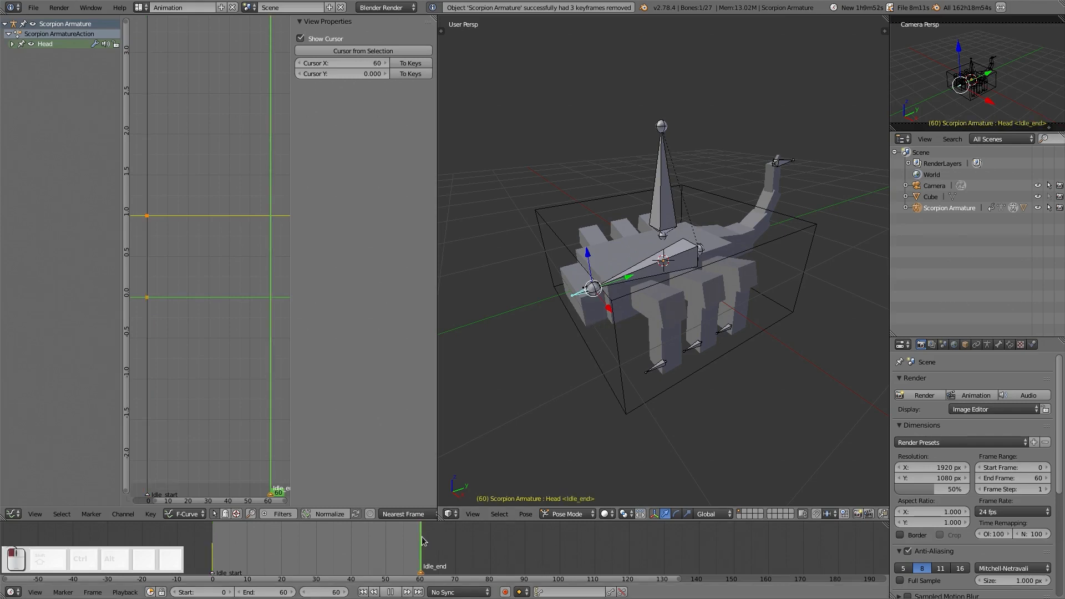
key(i)
click(593, 298)
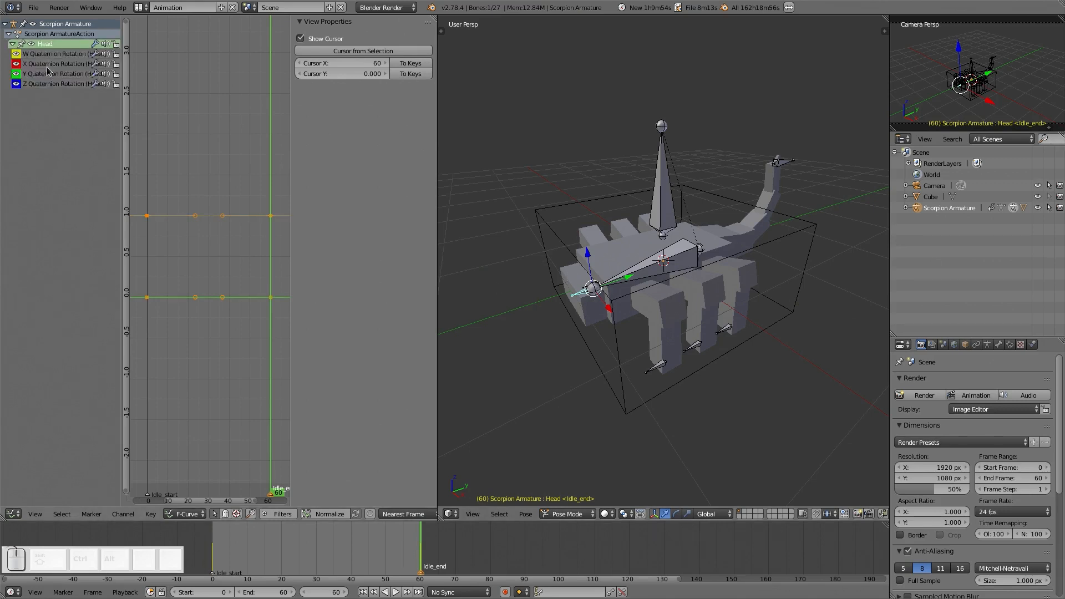
- Add a Noise modifier to the Head bone's X Quaternion Rotation F-curve
click(48, 69)
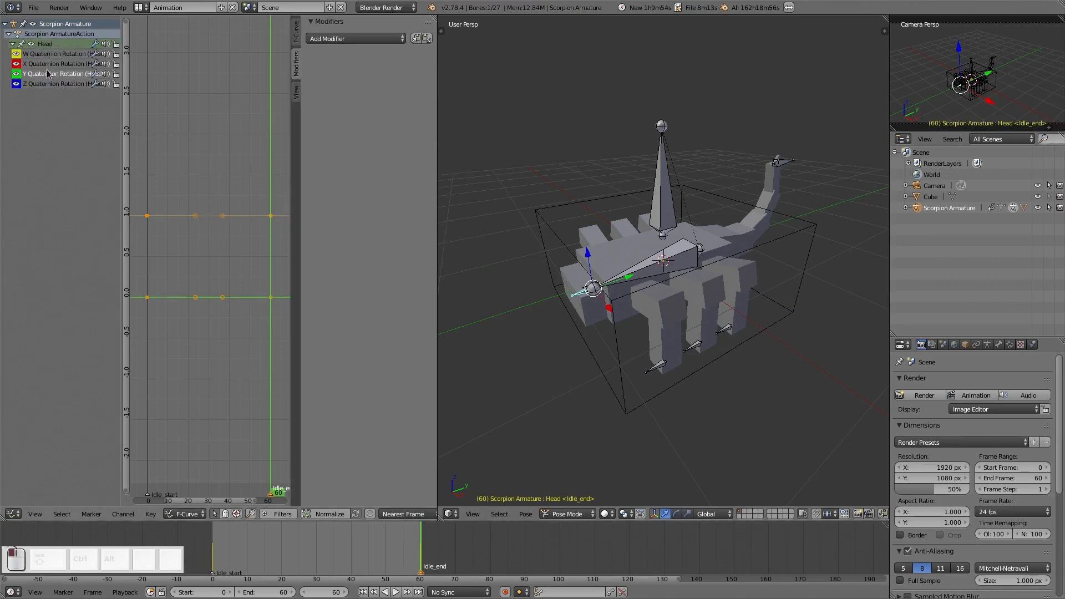
click(349, 39)
click(344, 102)
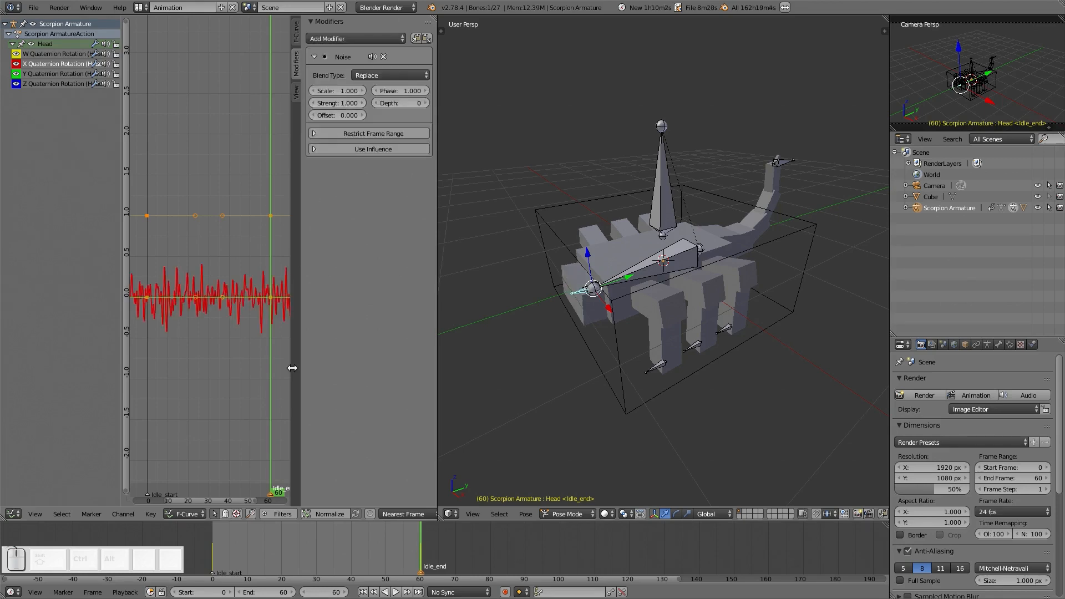
- Set the Noise modifier's Scale to 20 and Strength to 0.1, and restrict its range to frames 0–60 with 5-frame blend-in and blend-out
drag(350, 542, 326, 549)
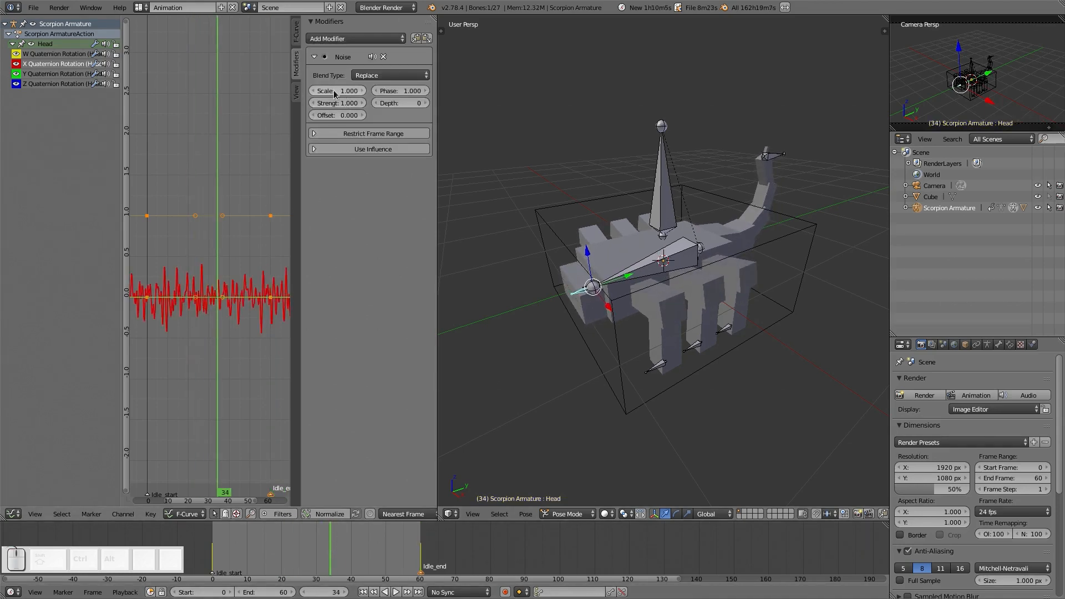
click(334, 135)
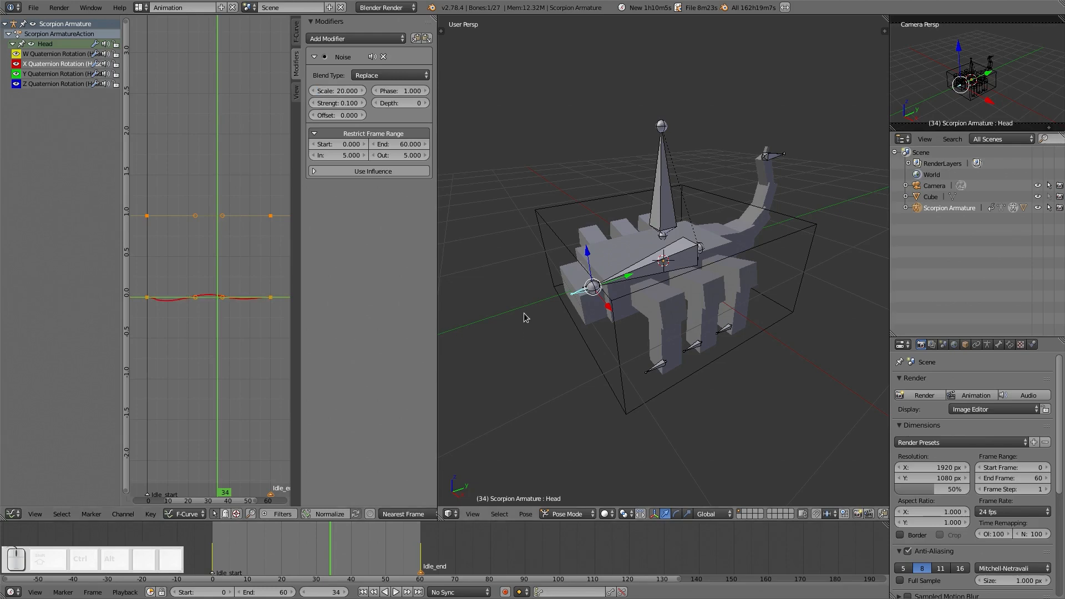
- Play the animation and examine the head motion from several angles
key(alt+a)
middle_drag(533, 302, 593, 297)
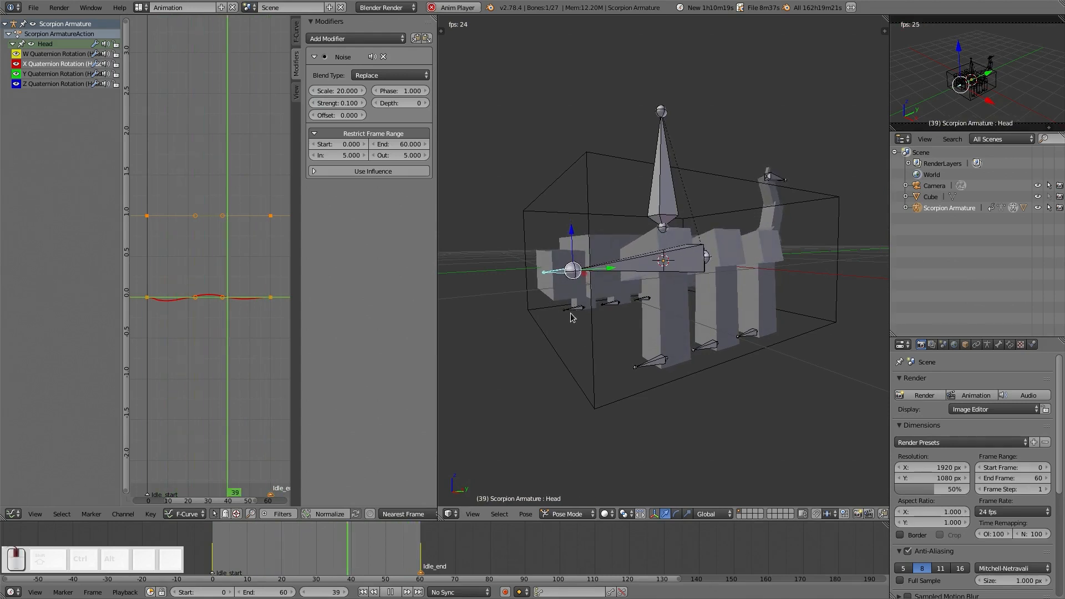
middle_drag(572, 313, 558, 341)
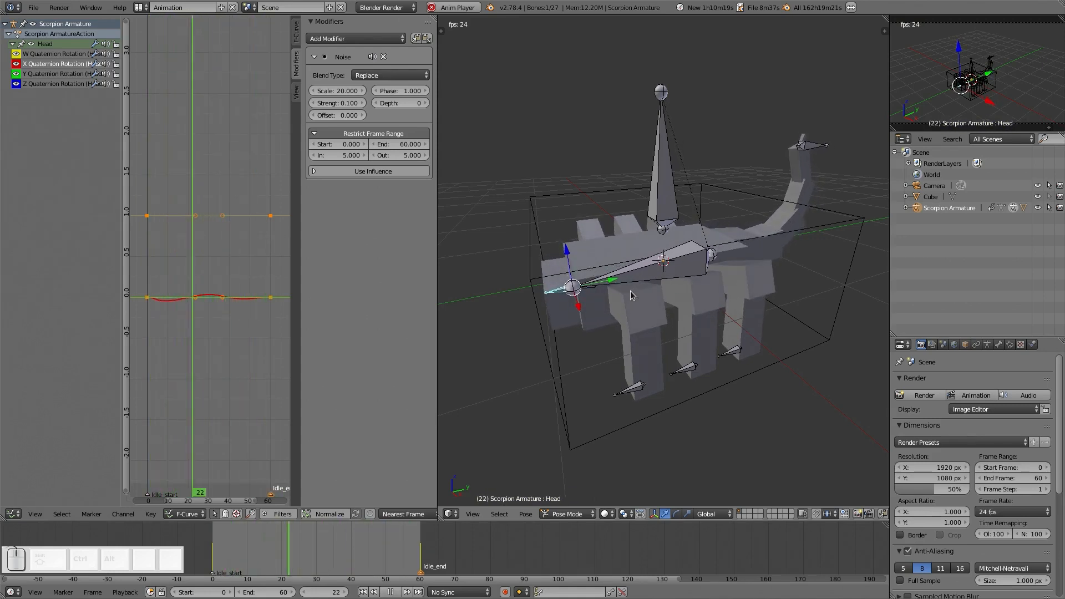
key(Escape)
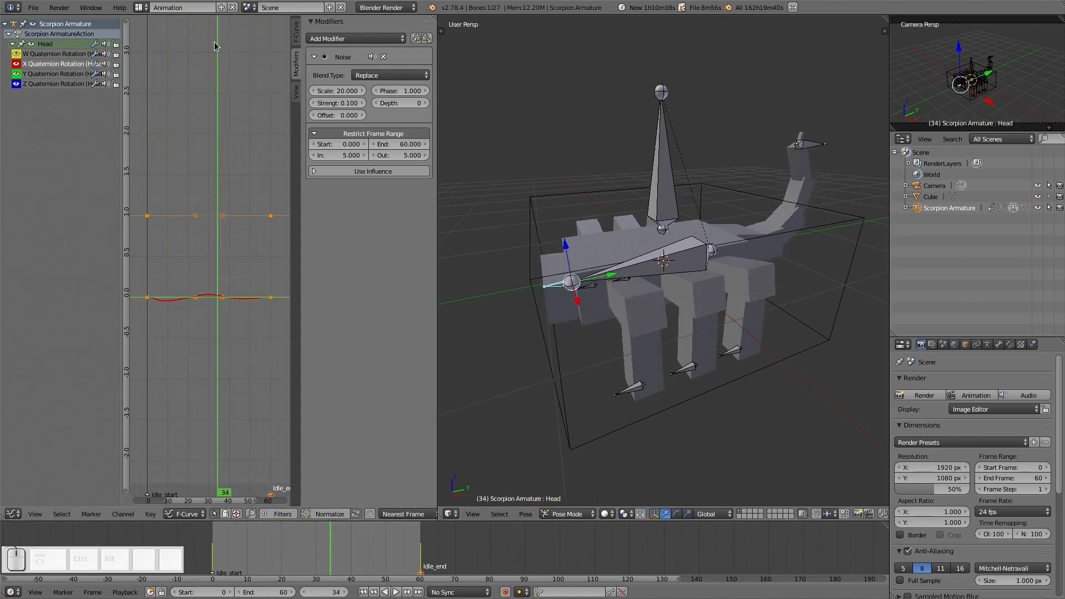
- Switch to the Default screen layout and frame the scorpion in the orthographic views
click(139, 8)
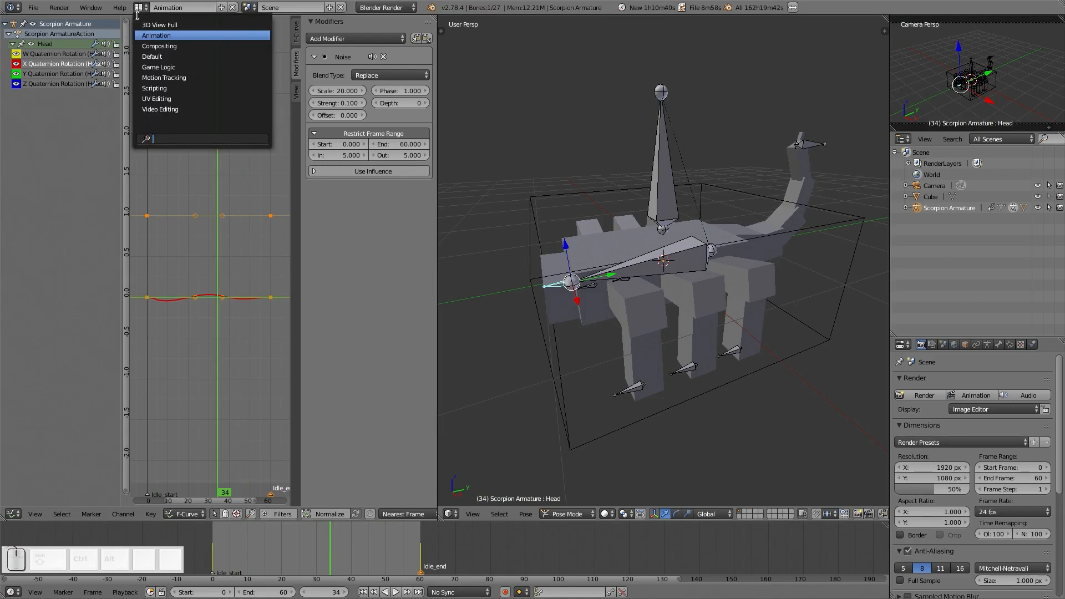
click(152, 57)
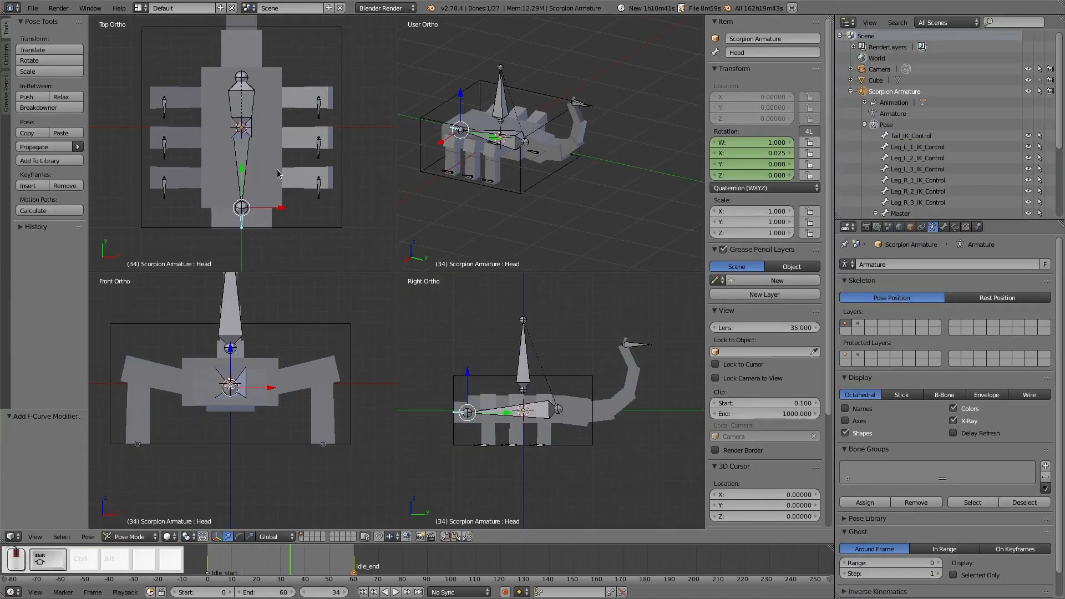
shift+middle_drag(279, 170, 280, 206)
scroll(553, 369, up, 2)
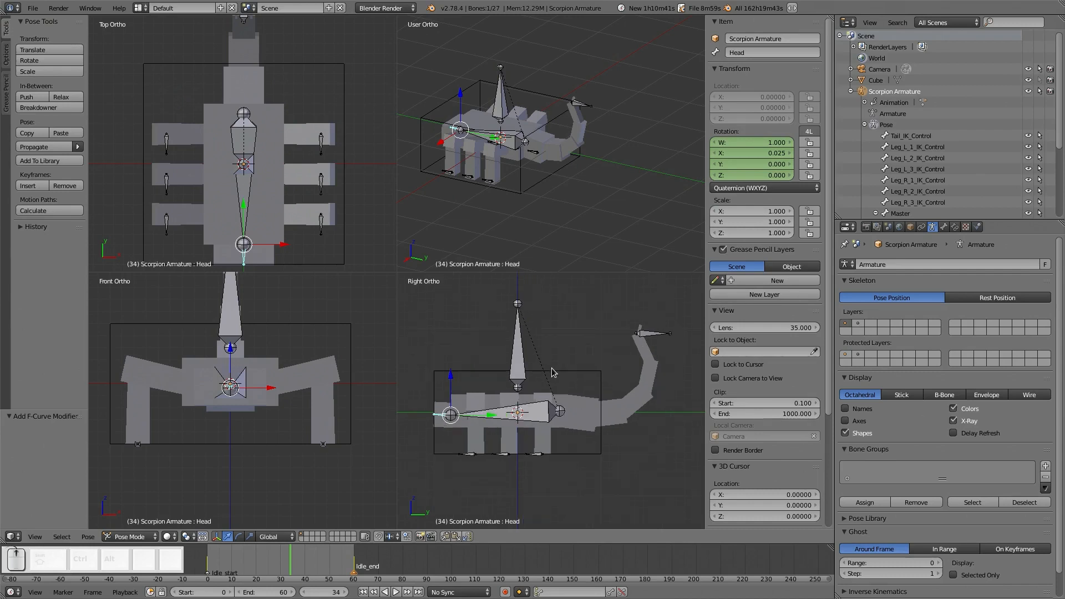
scroll(569, 406, down, 1)
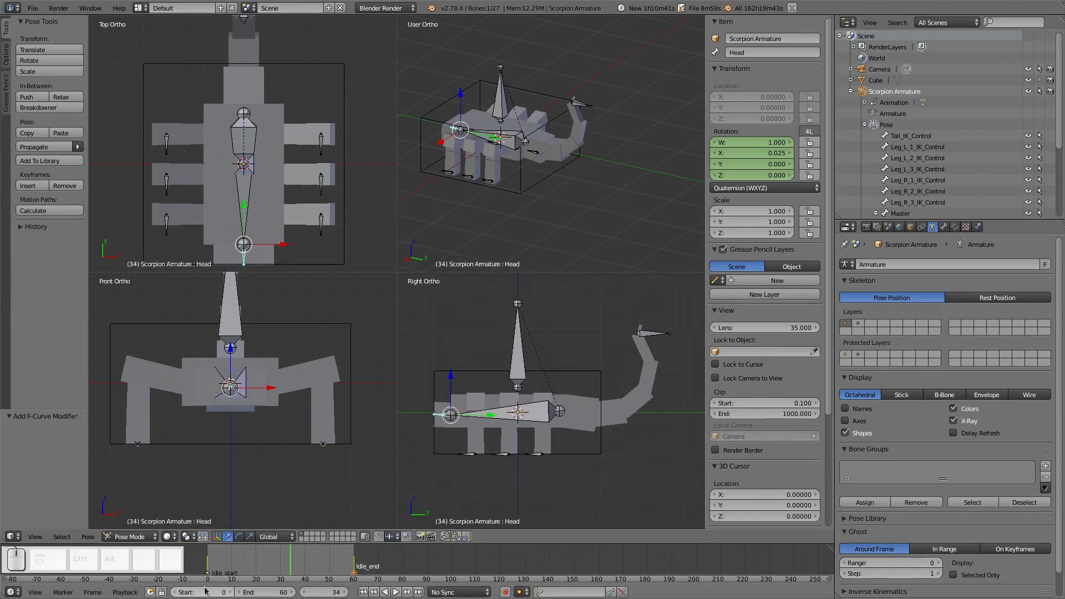
- Set the scene's end frame to 240
click(259, 593)
text(2140)
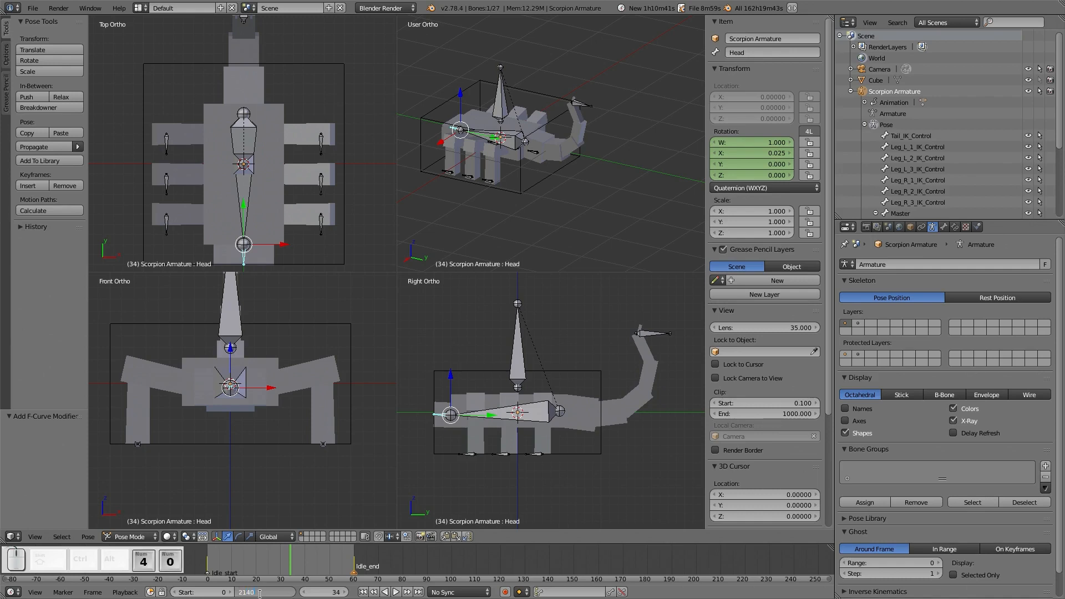
key(BackSpace)
key(BackSpace)
key(BackSpace)
text(40)
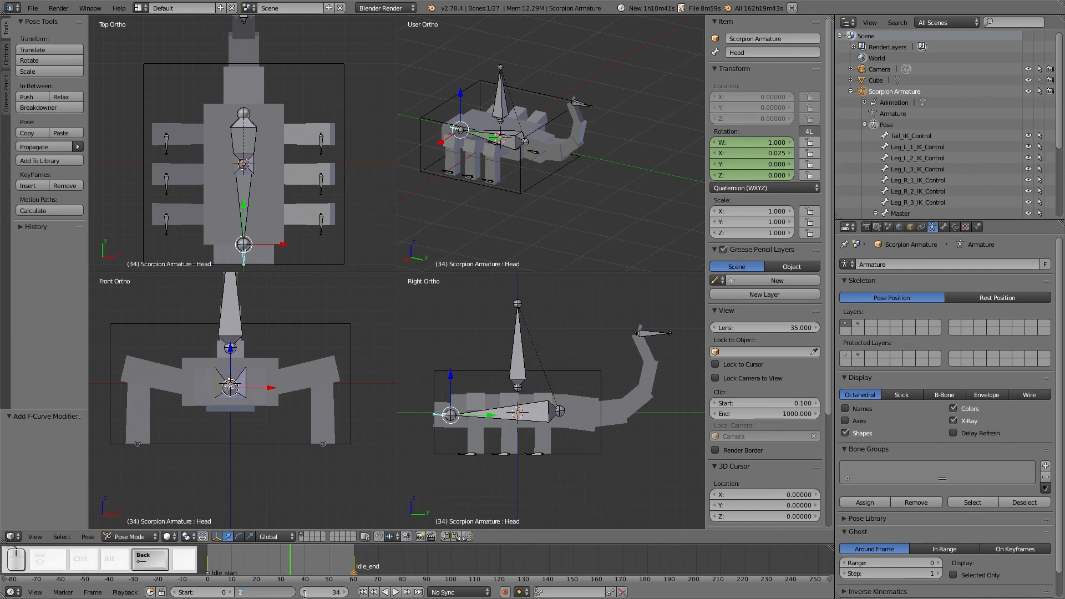
key(Return)
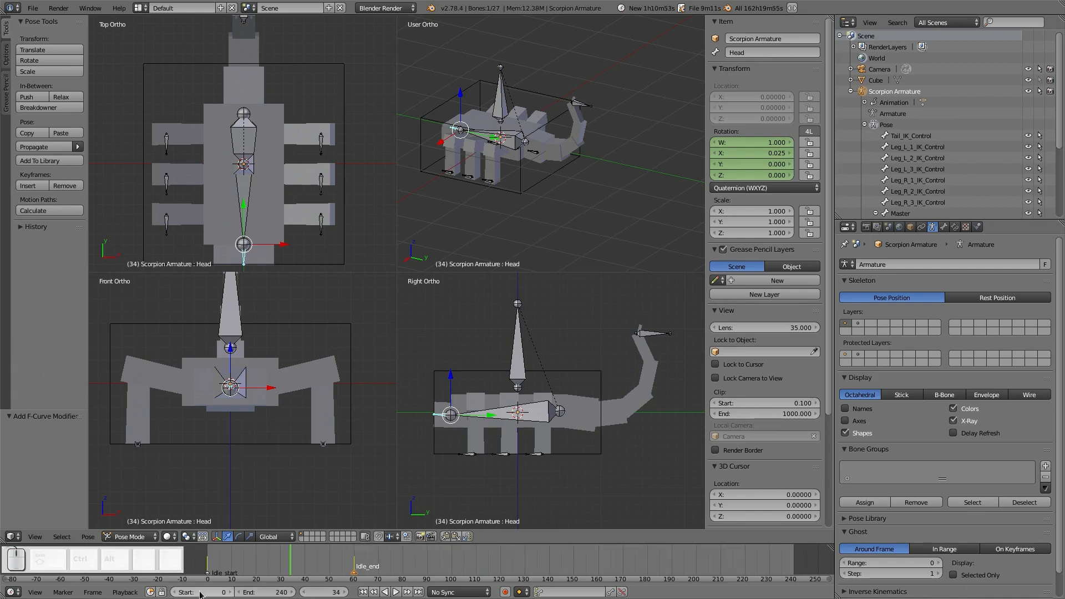
click(378, 561)
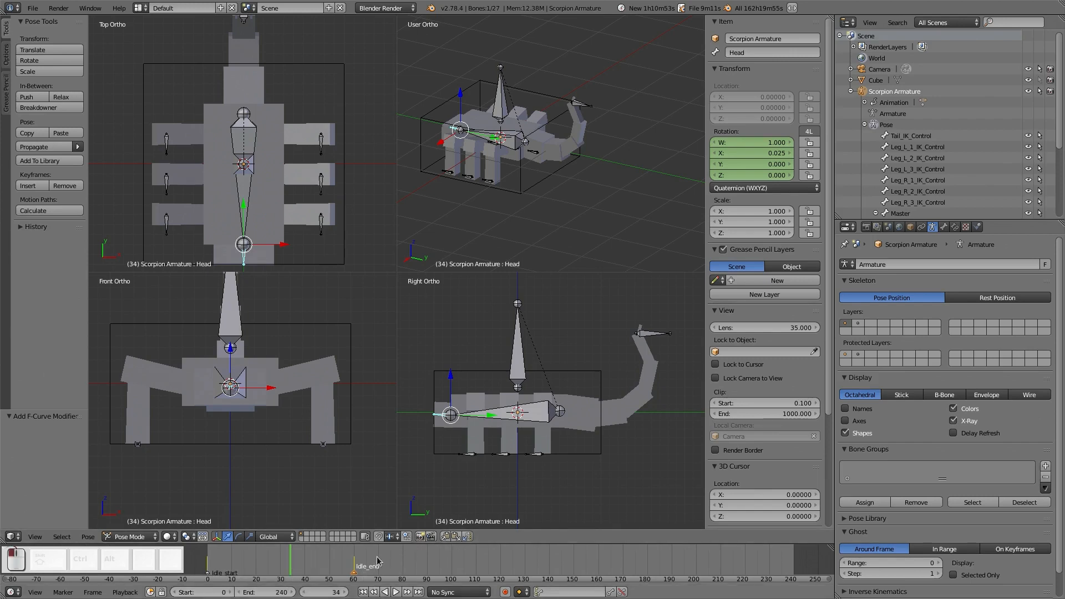
key(Right)
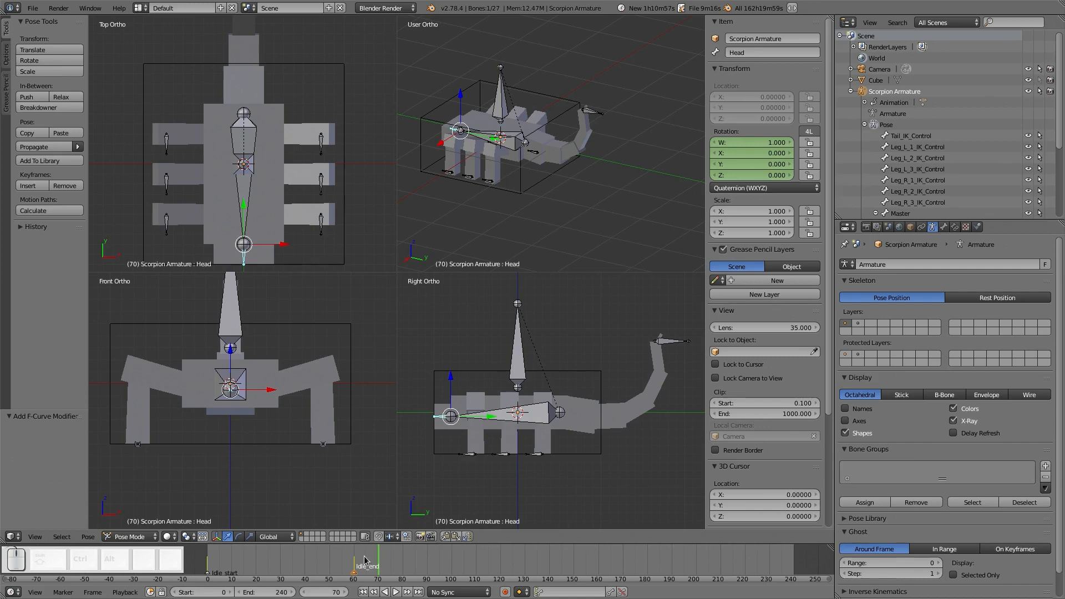
click(358, 558)
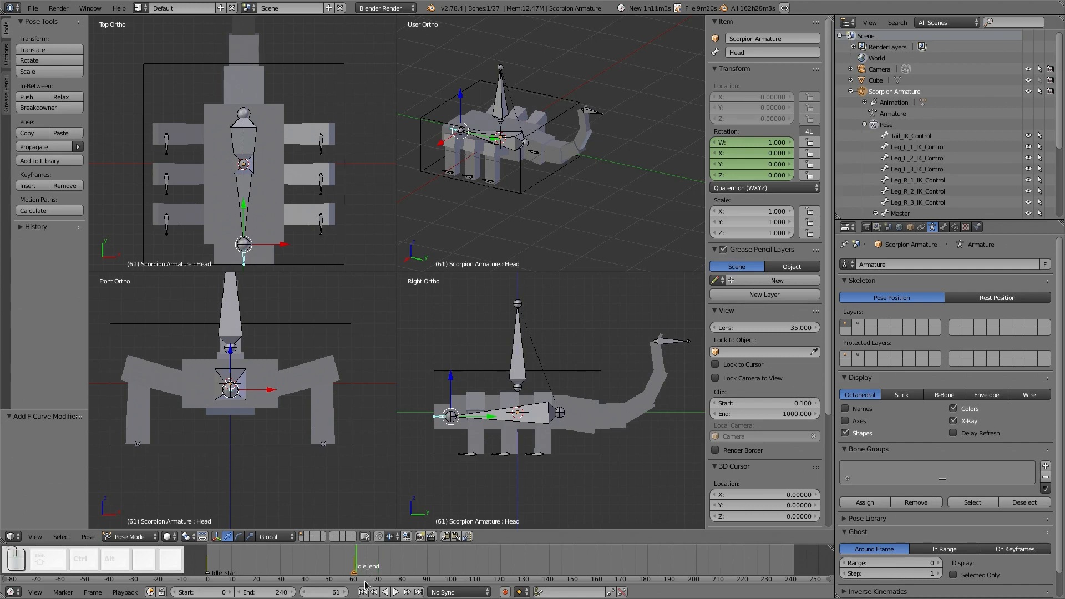
scroll(364, 580, up, 3)
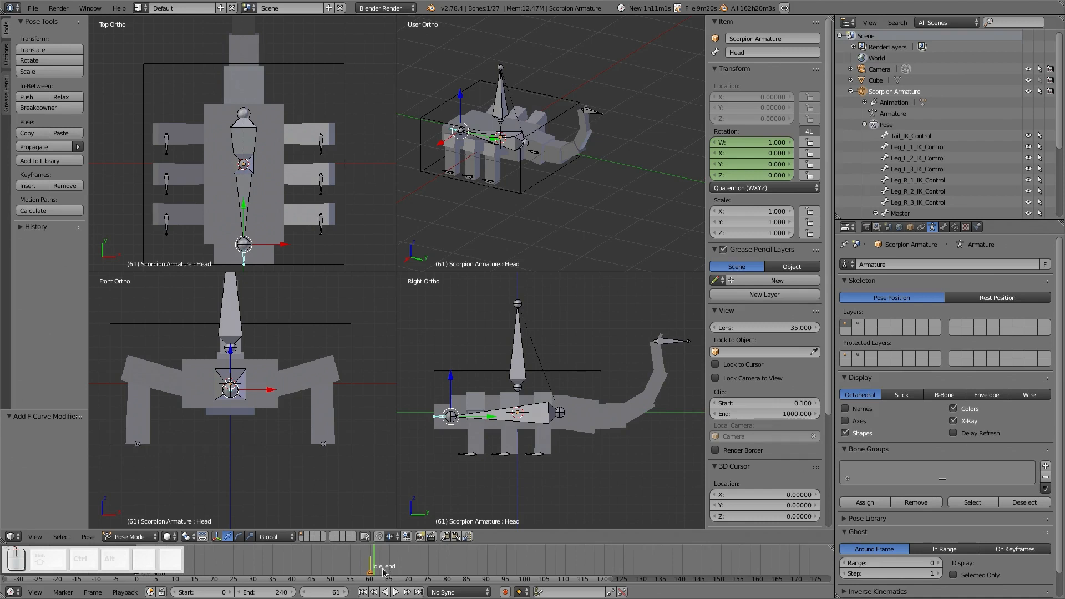
key(m)
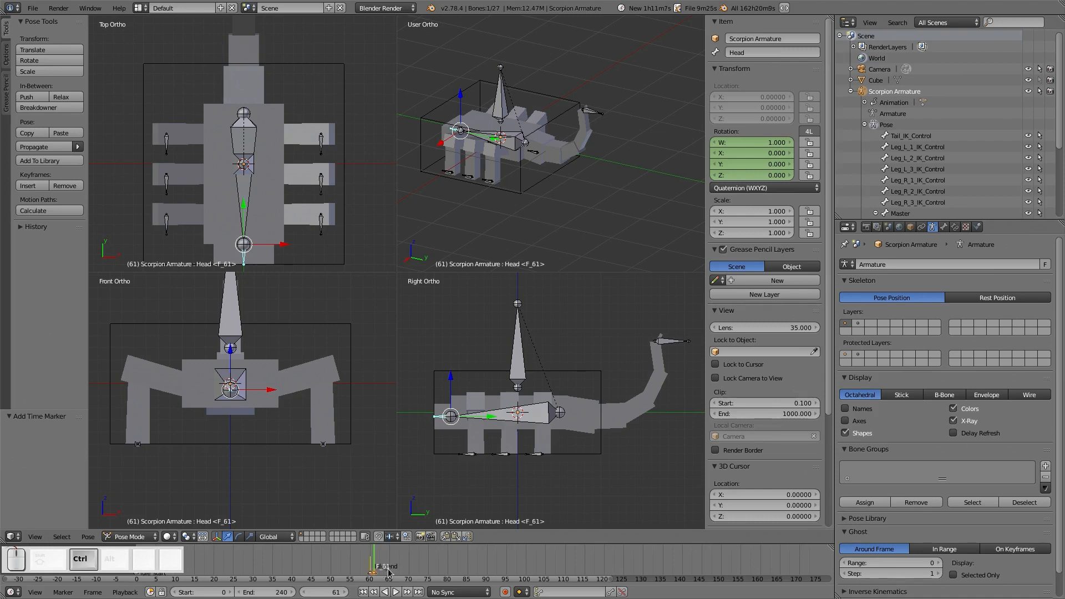
key(ctrl+m)
key(Return)
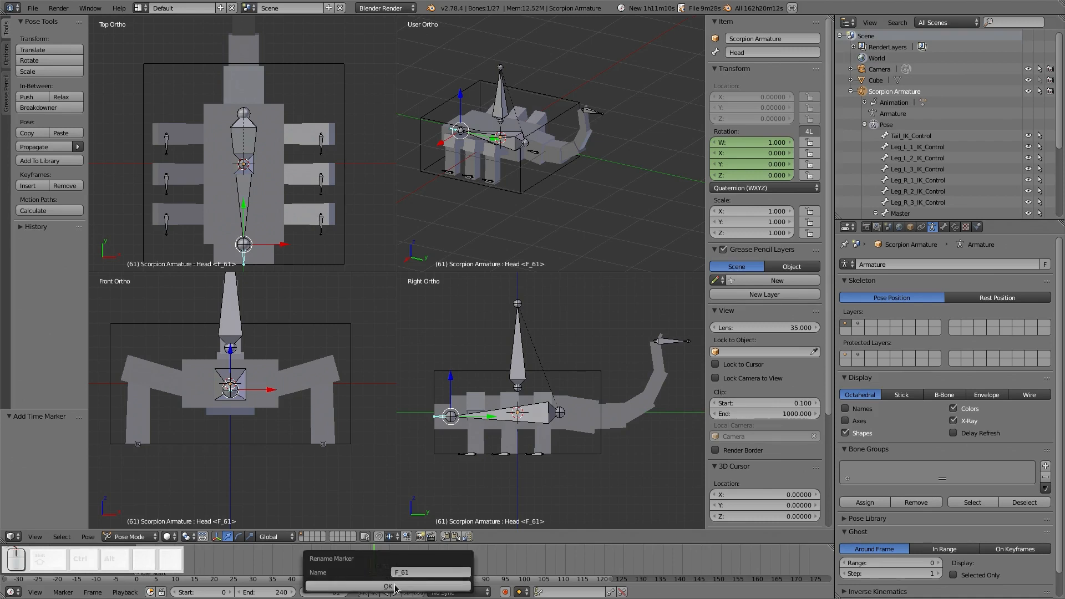
click(398, 586)
key(x)
click(399, 577)
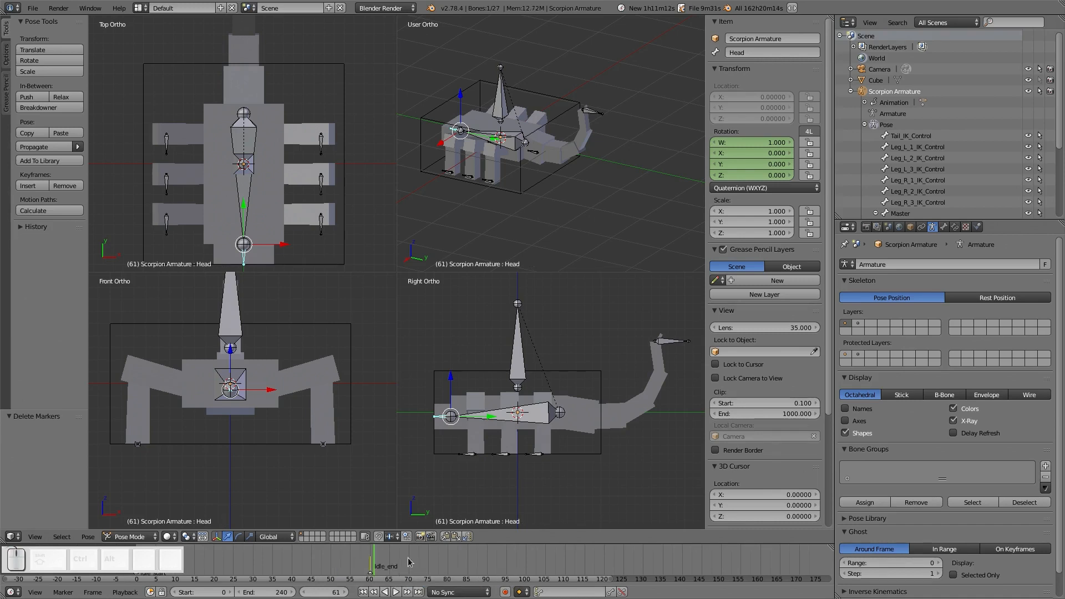
- Add a timeline marker at frame 70 and rename it Attack_start
click(407, 558)
scroll(411, 566, down, 4)
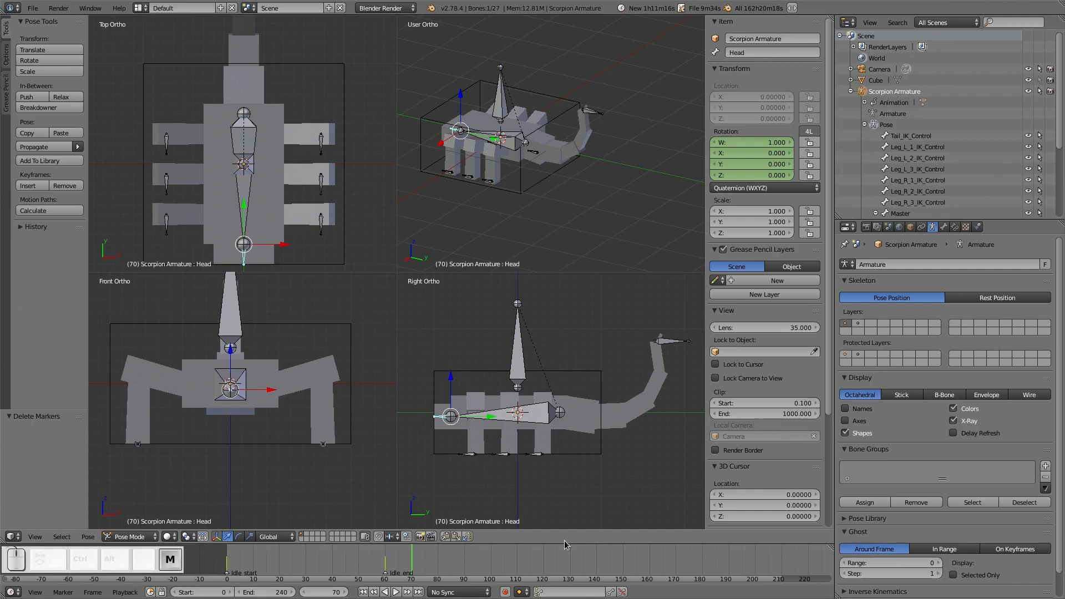
key(m)
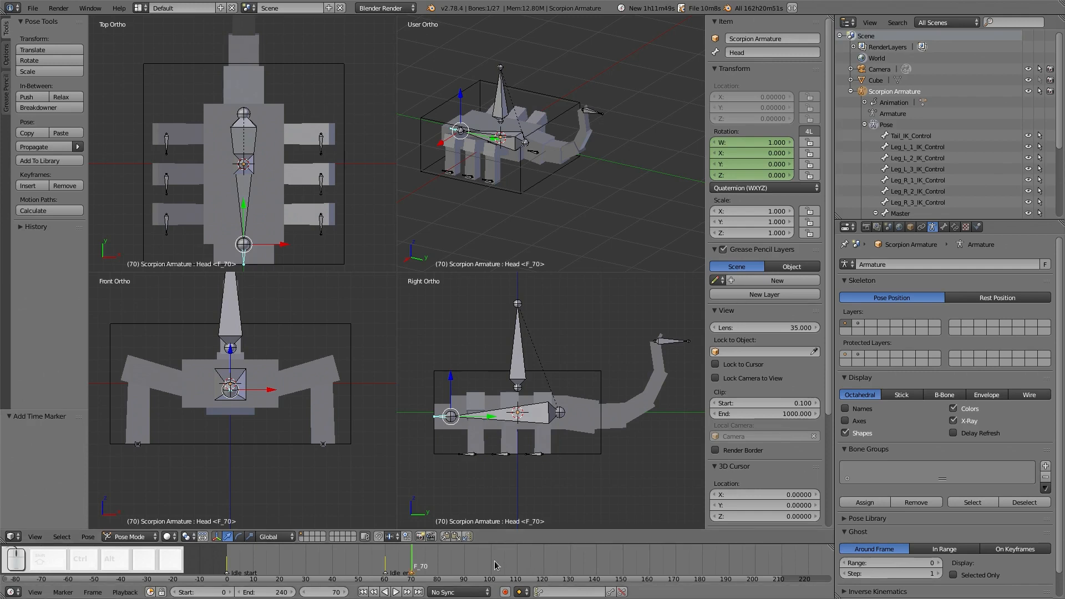
key(ctrl+m)
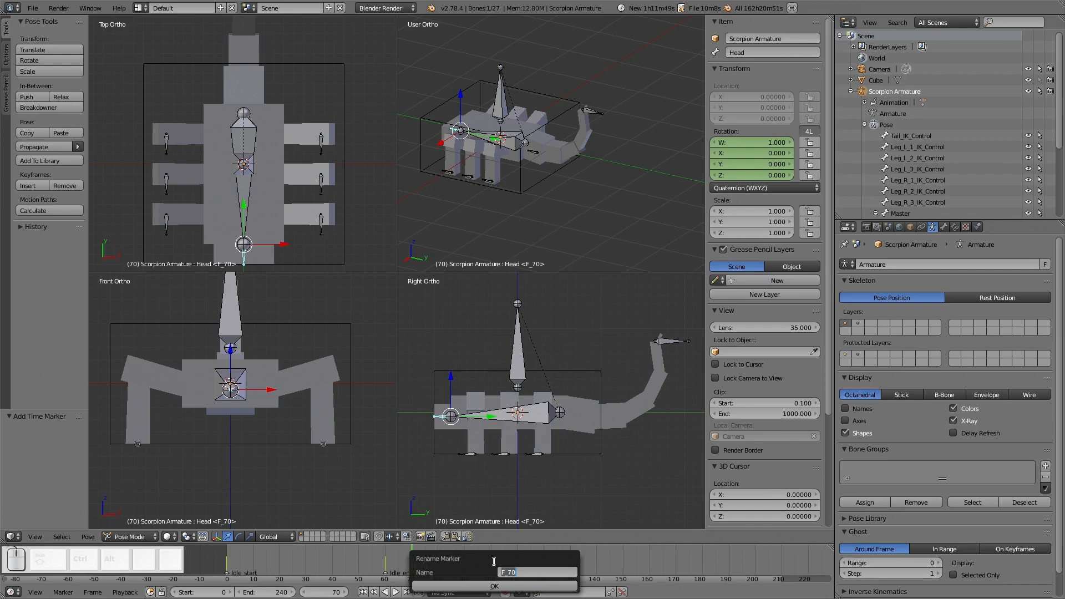
text(Attac)
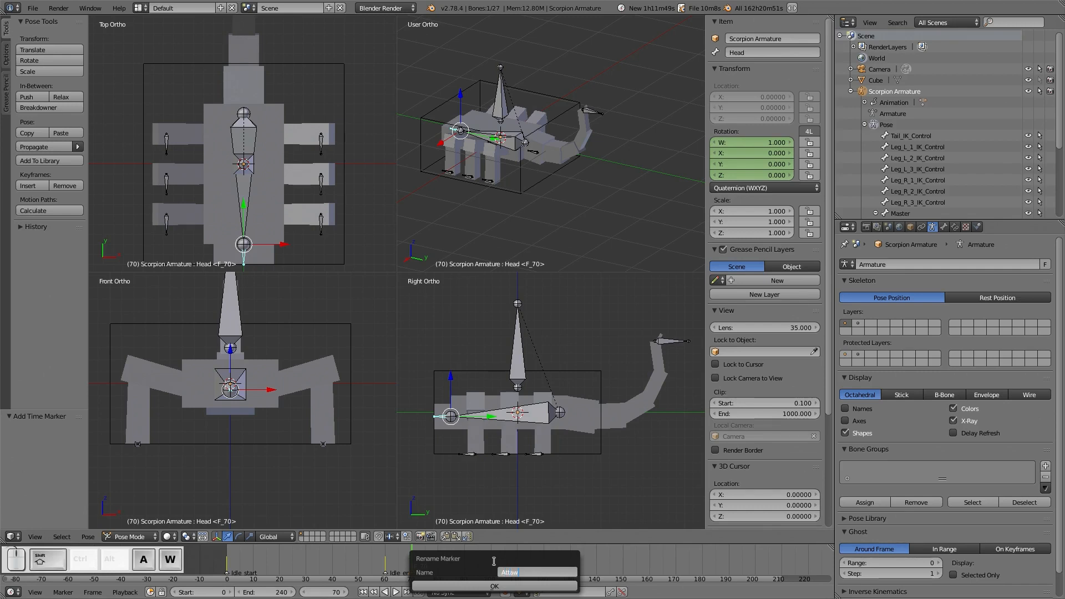
text(k)
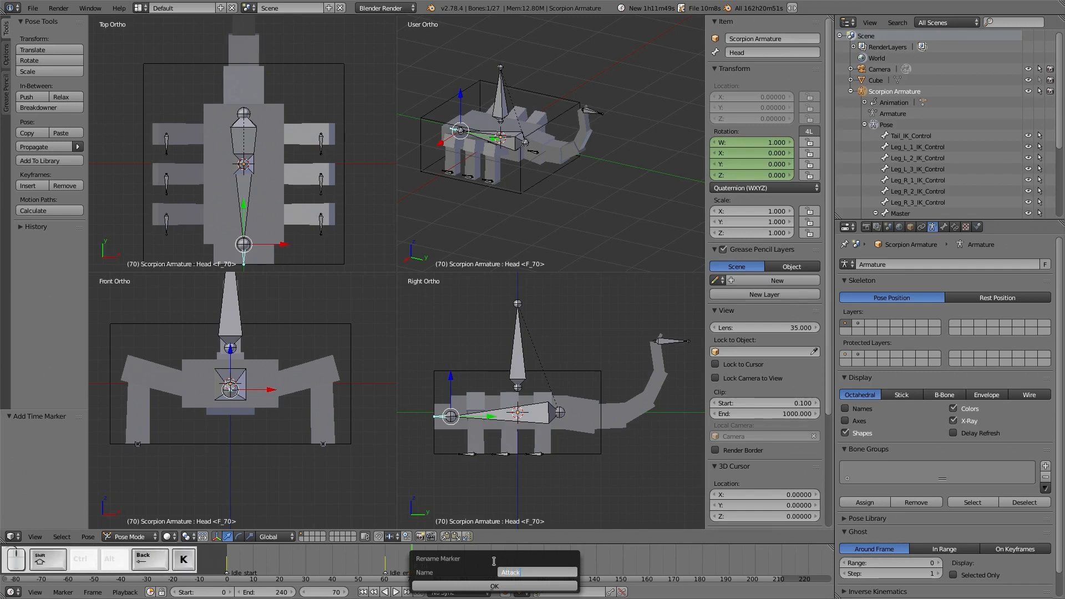
text(_st)
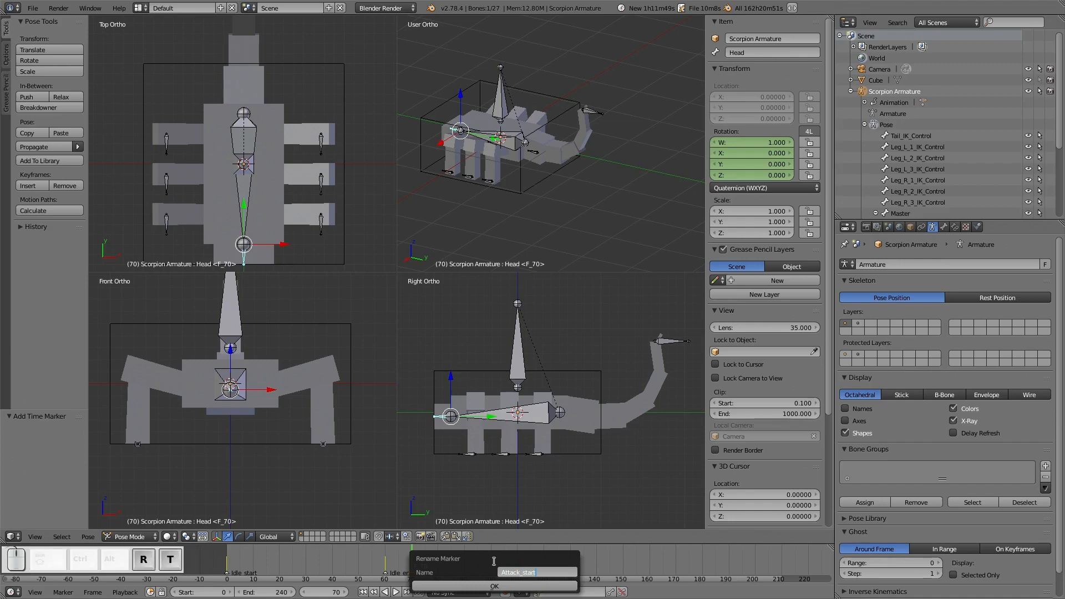
text(art)
key(Return)
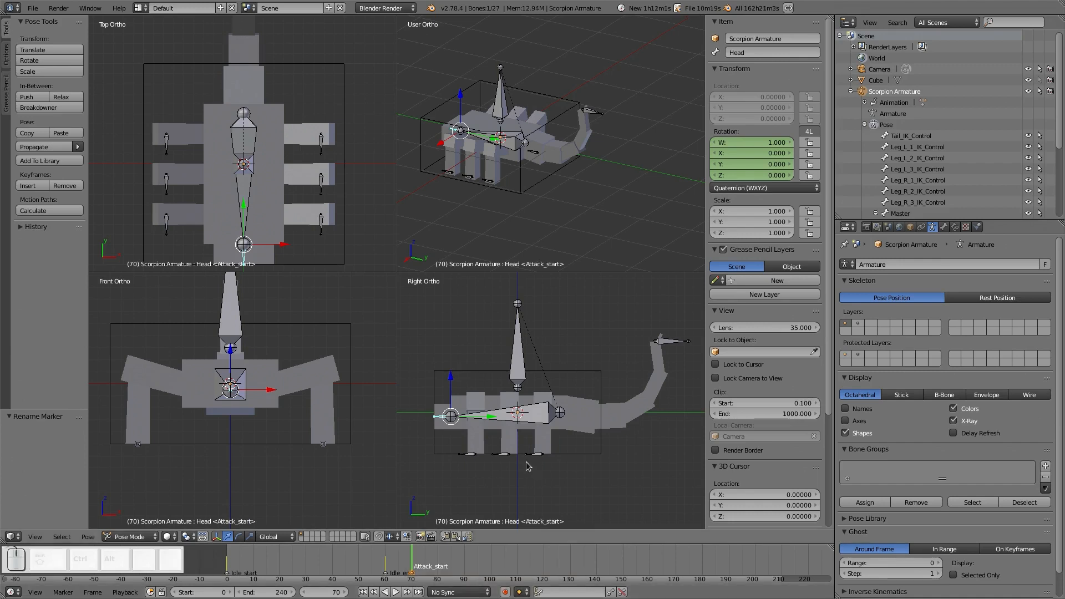
- Select the Body bone and scrub the timeline across the idle range and past the Attack_start marker to examine the poses
right_click(548, 414)
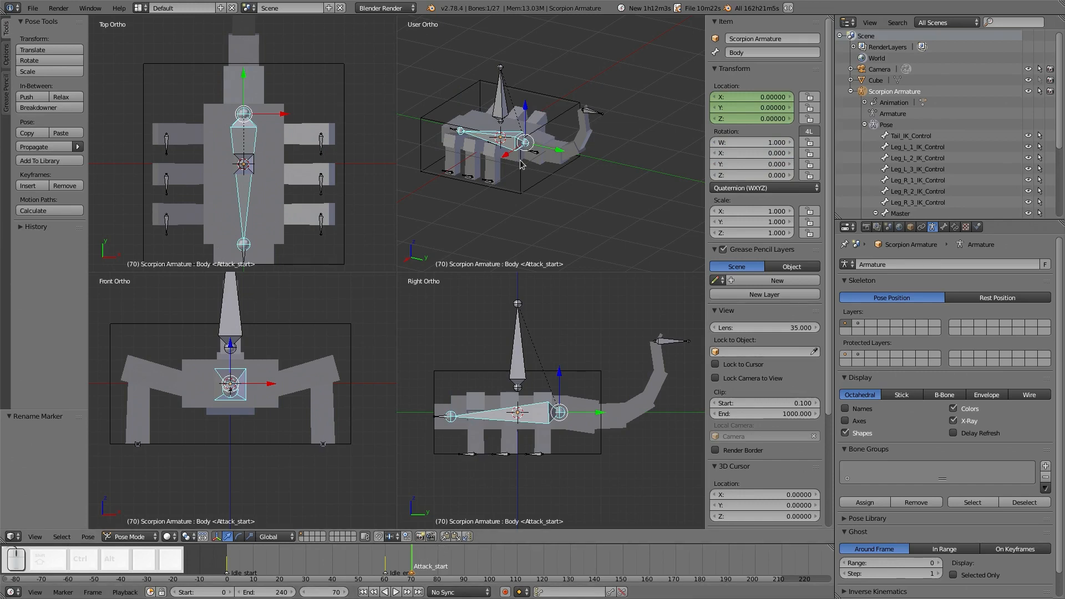
scroll(522, 164, up, 2)
middle_drag(521, 163, 555, 171)
scroll(264, 418, up, 1)
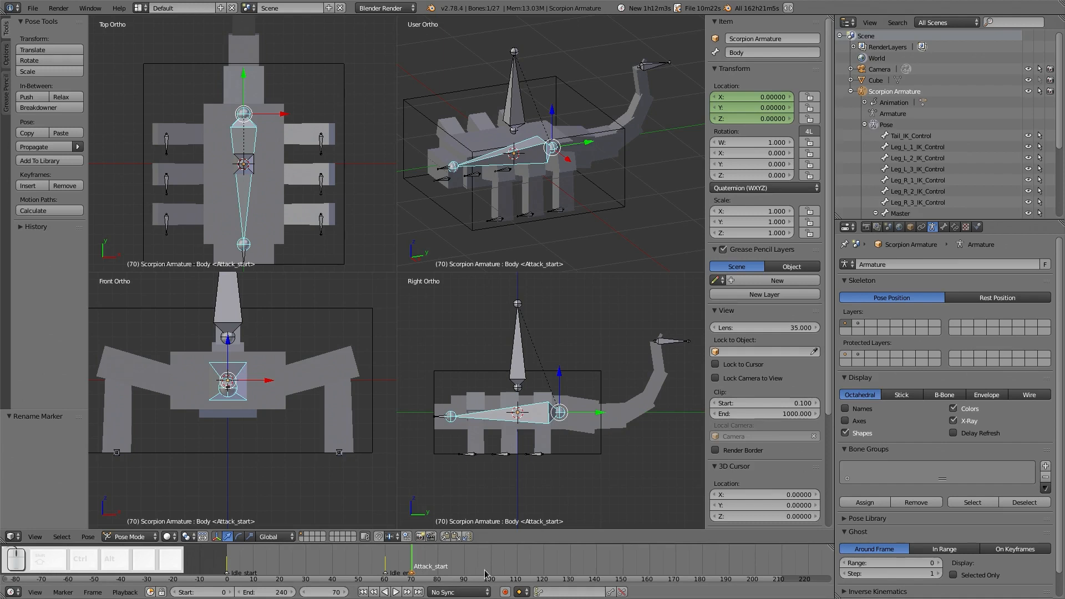
drag(485, 573, 544, 560)
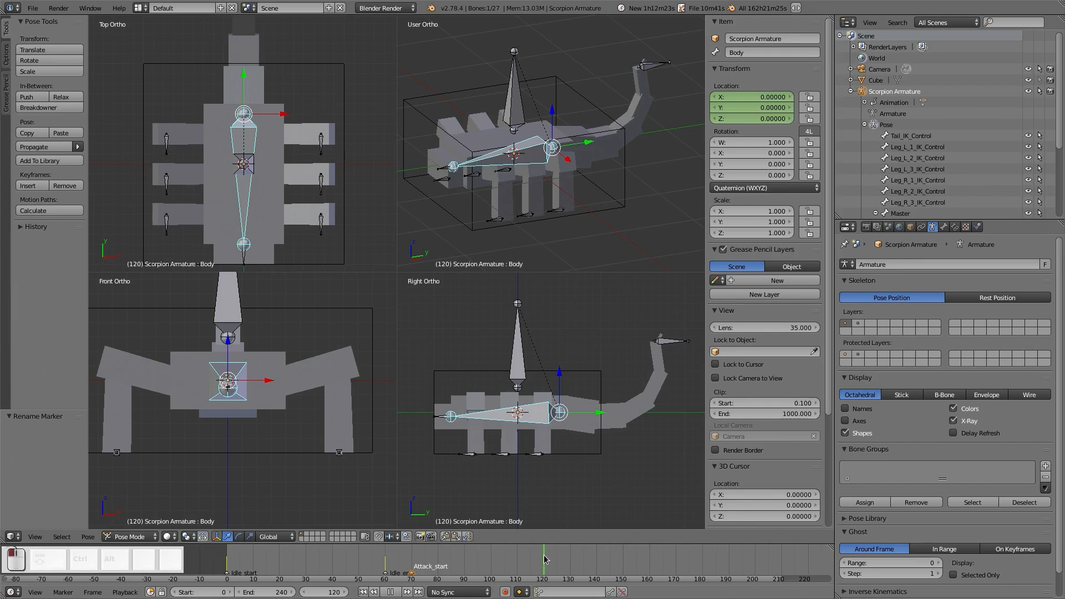
drag(545, 560, 588, 564)
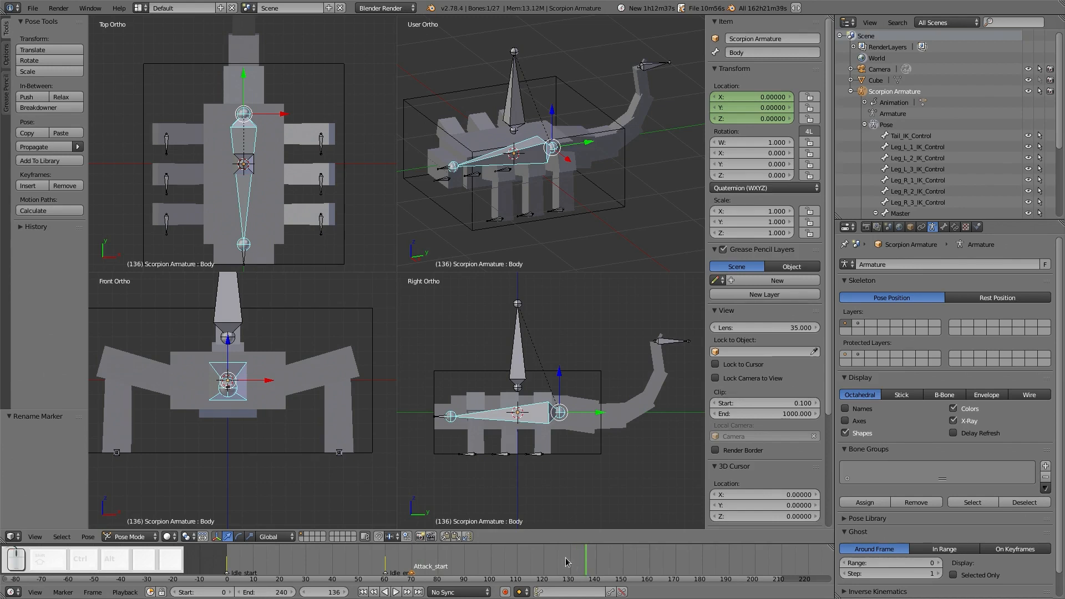
drag(435, 567, 411, 567)
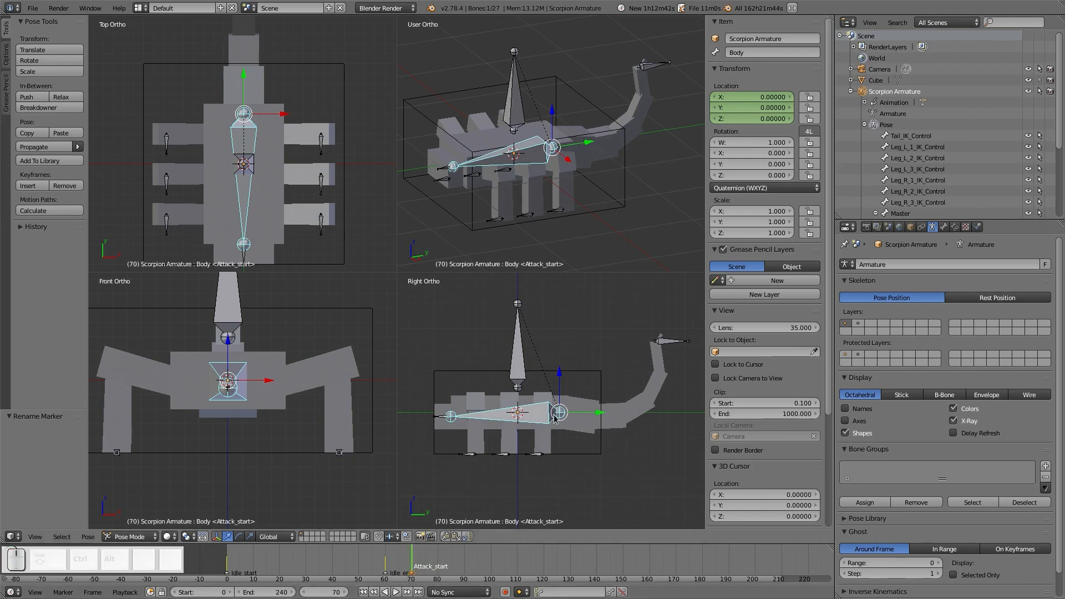
drag(491, 563, 738, 568)
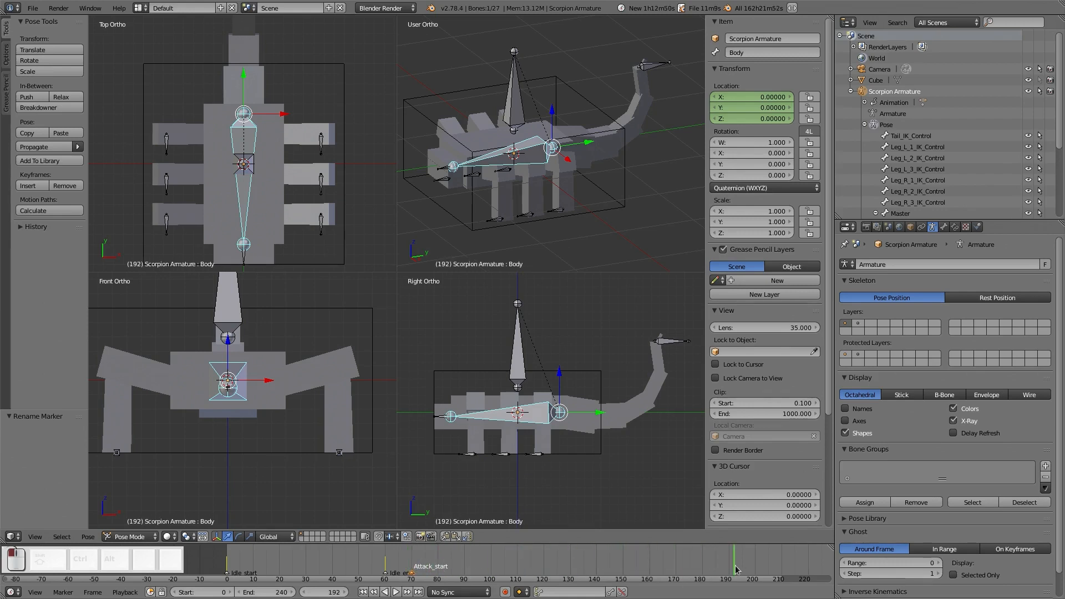
scroll(738, 566, down, 6)
drag(651, 559, 464, 568)
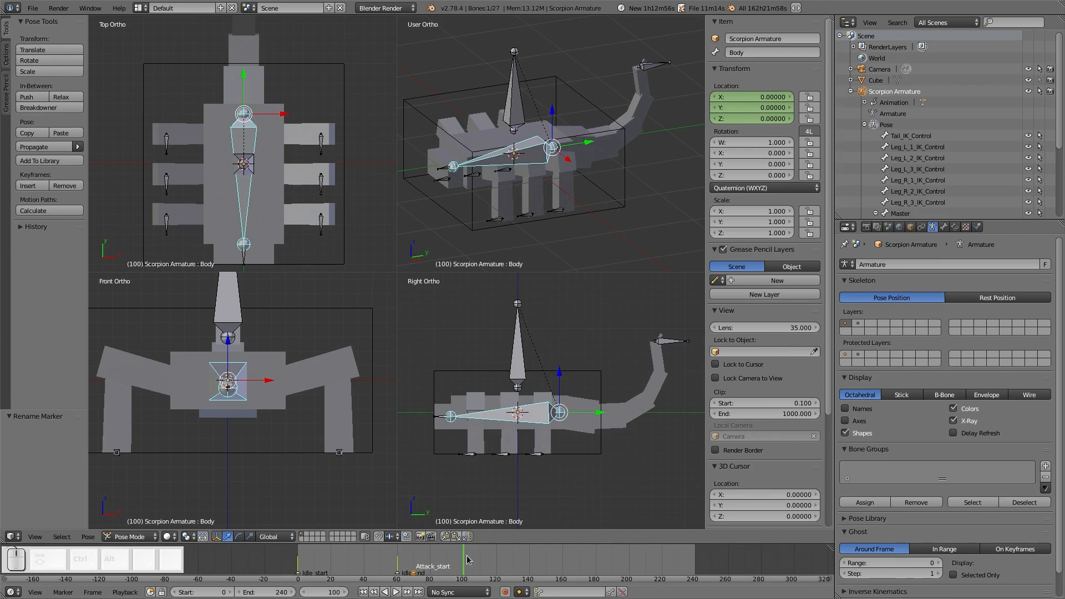
scroll(511, 436, up, 2)
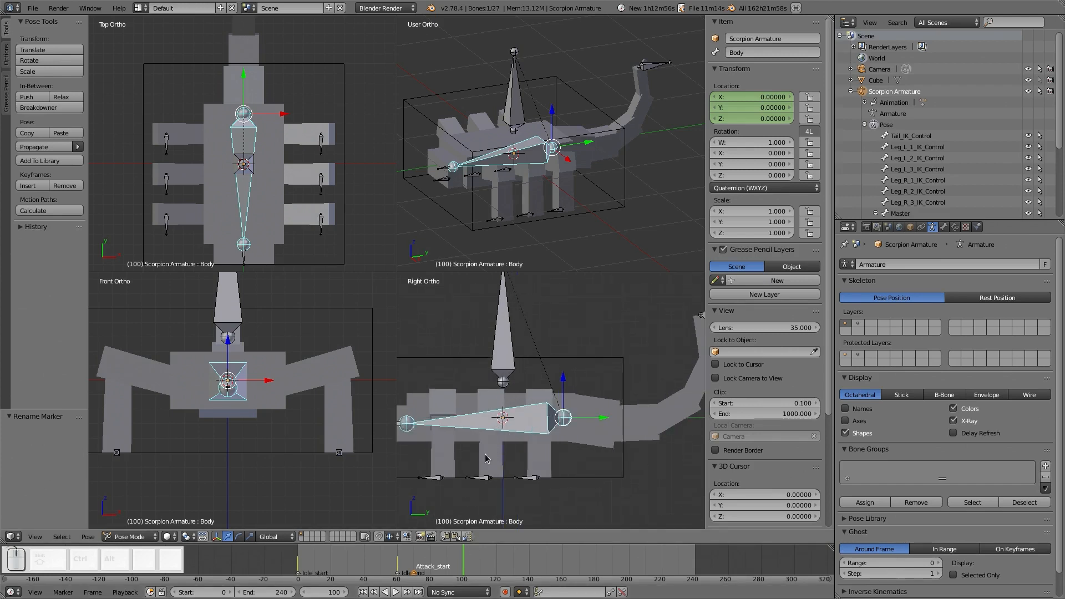
scroll(486, 458, down, 1)
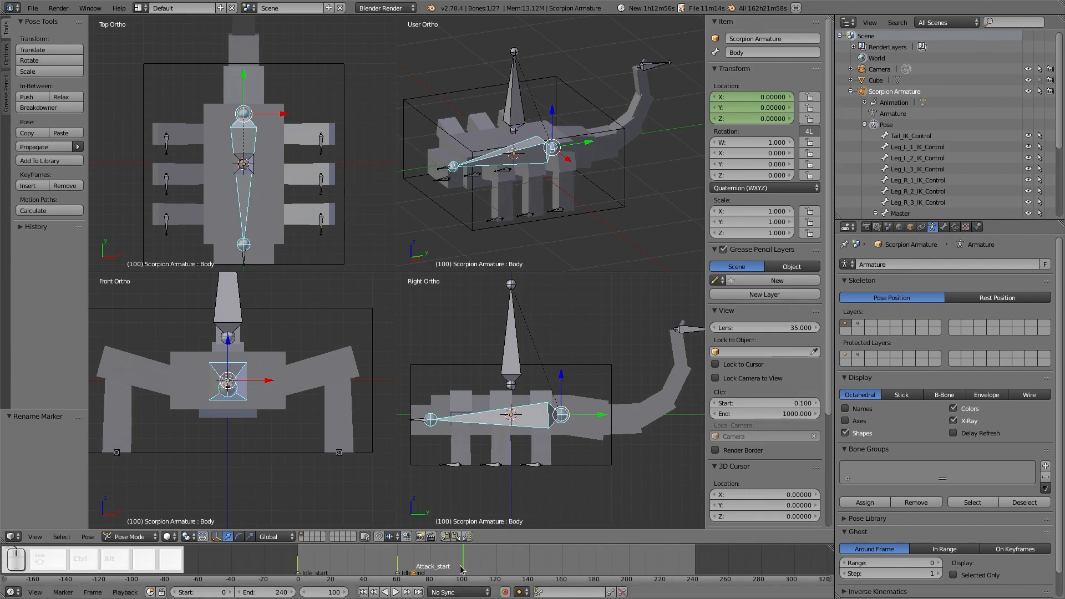
drag(460, 564, 424, 573)
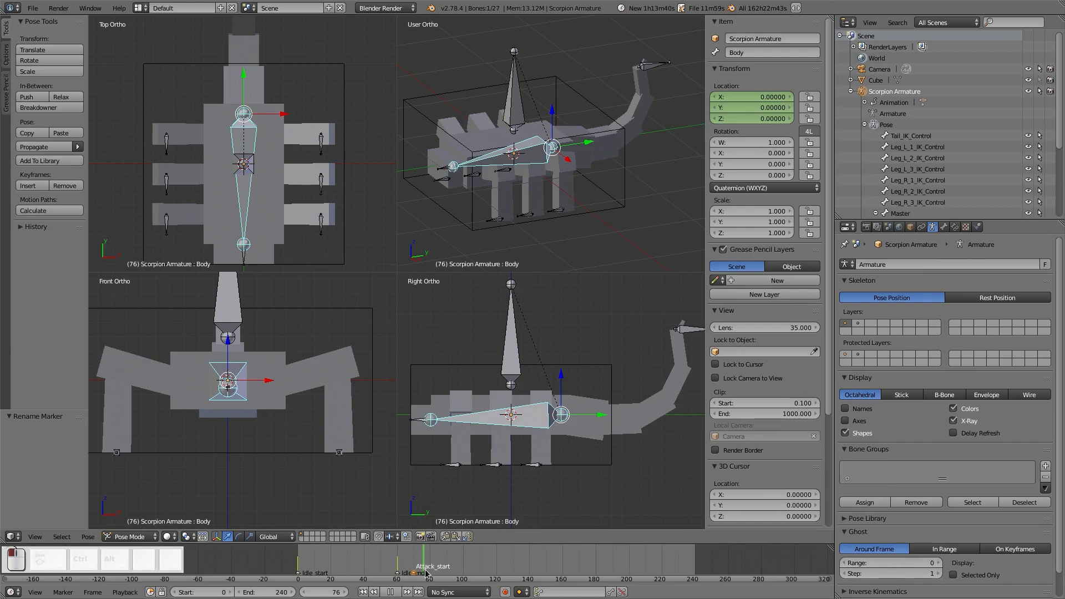
drag(425, 571, 347, 555)
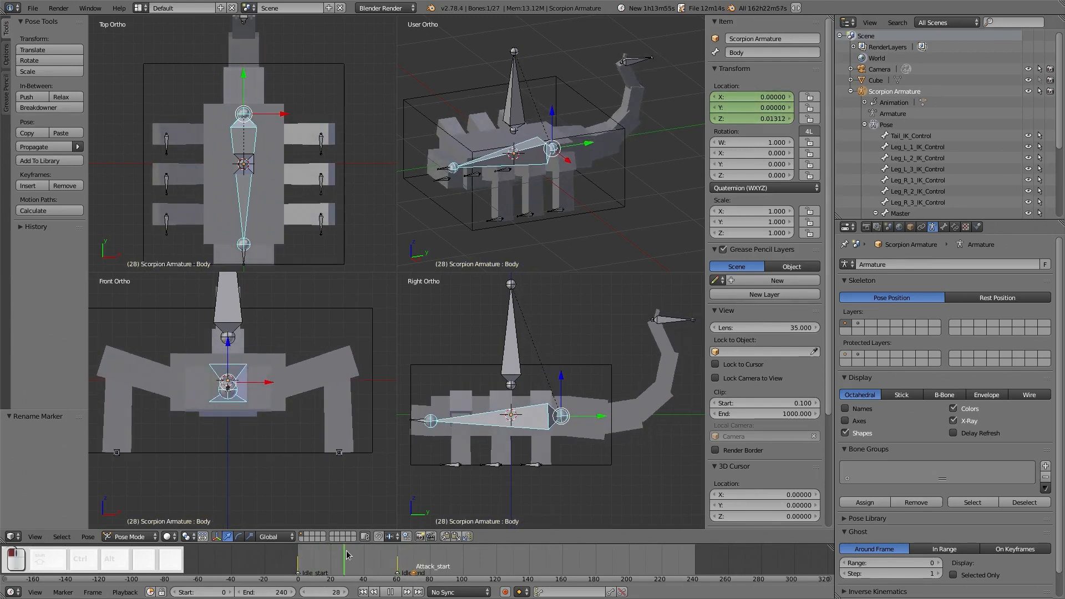
- Insert a location keyframe for the Tail_IK_Control bone at frame 70
click(414, 578)
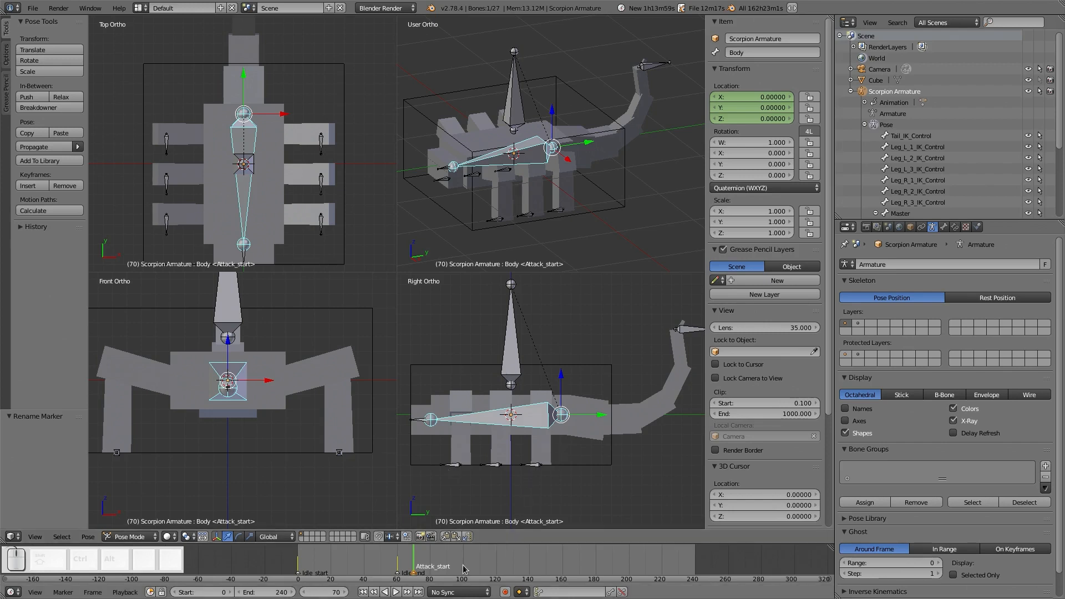
scroll(522, 404, down, 1)
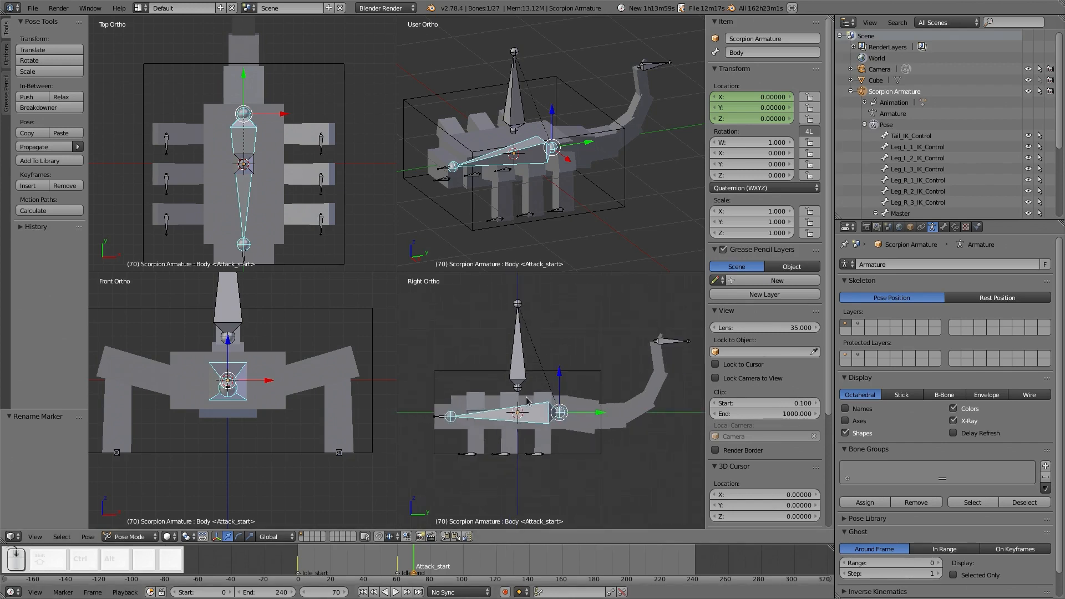
right_click(671, 344)
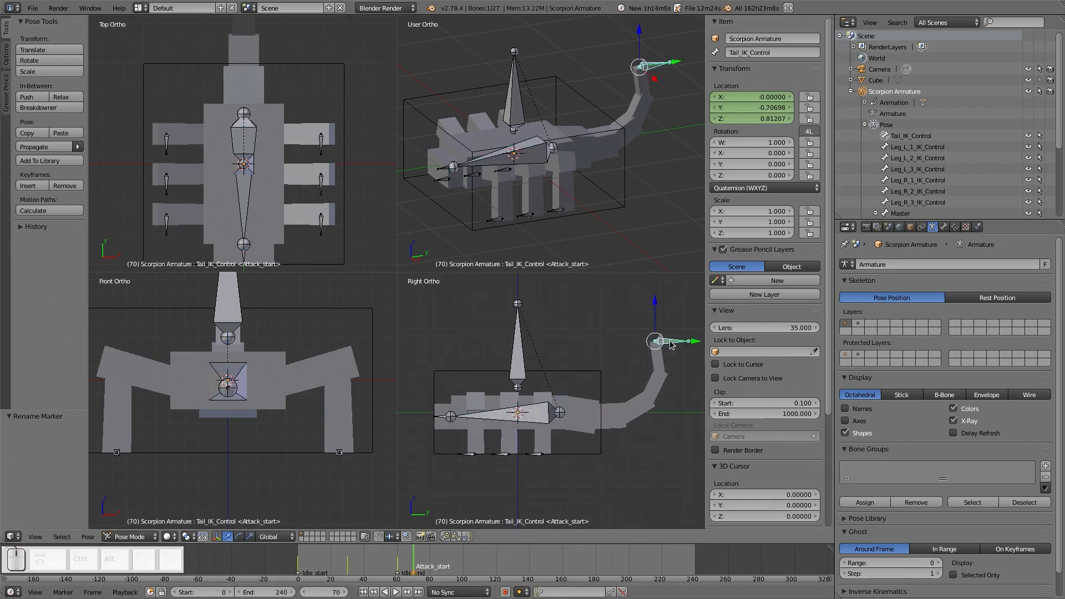
key(i)
click(675, 335)
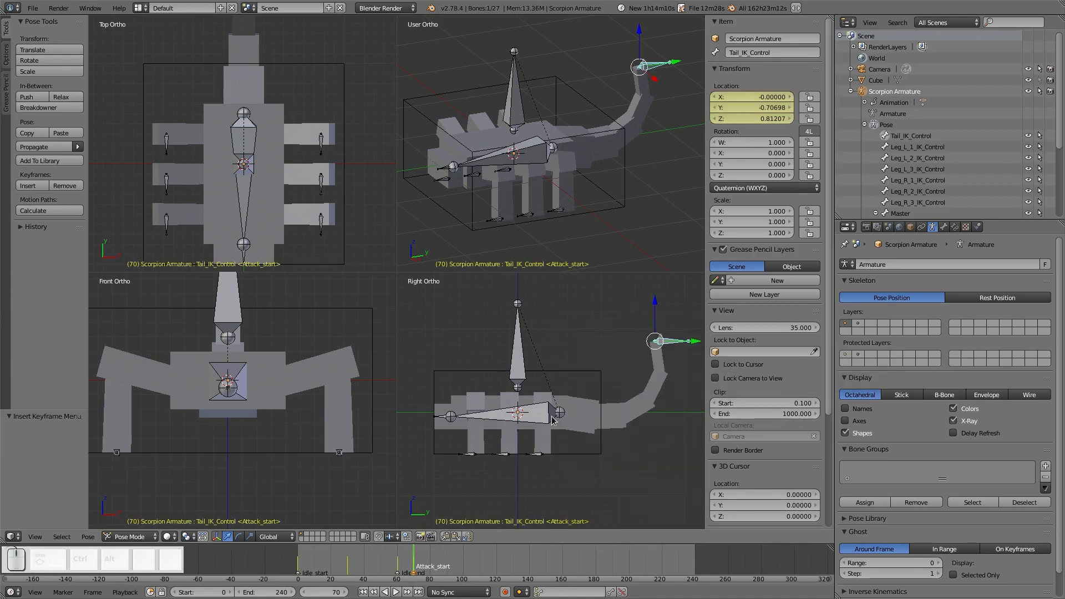
- Insert rotation and location keyframes for the Body bone at frame 70
right_click(501, 413)
key(i)
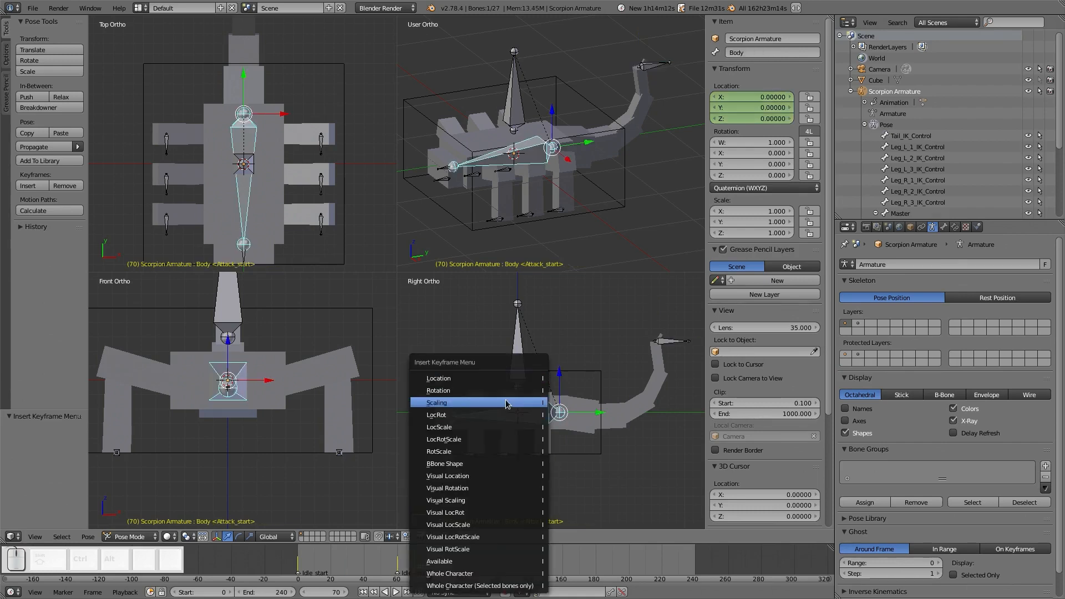
click(514, 391)
key(i)
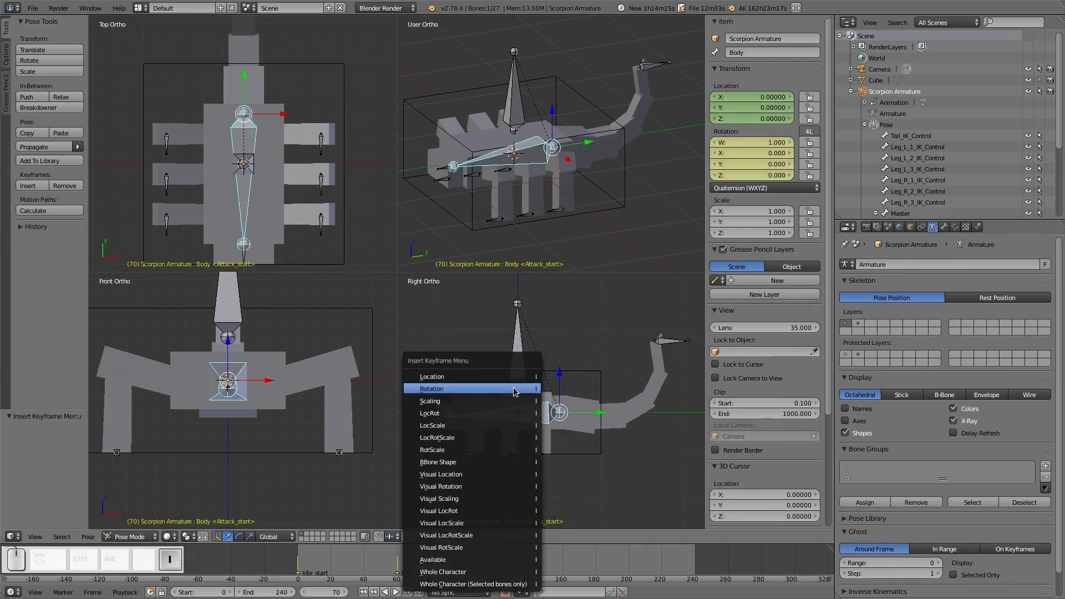
click(515, 380)
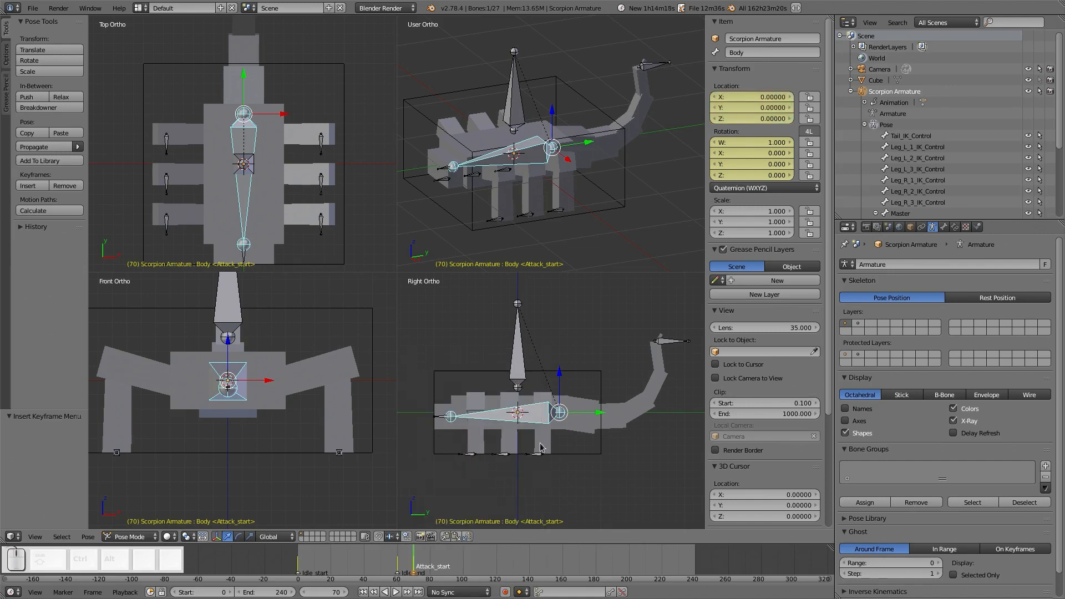
- Try rotating the Body bone about 19° at frame 132 without keyframing it, and scrub back to frame 70
key(a)
scroll(542, 456, up, 2)
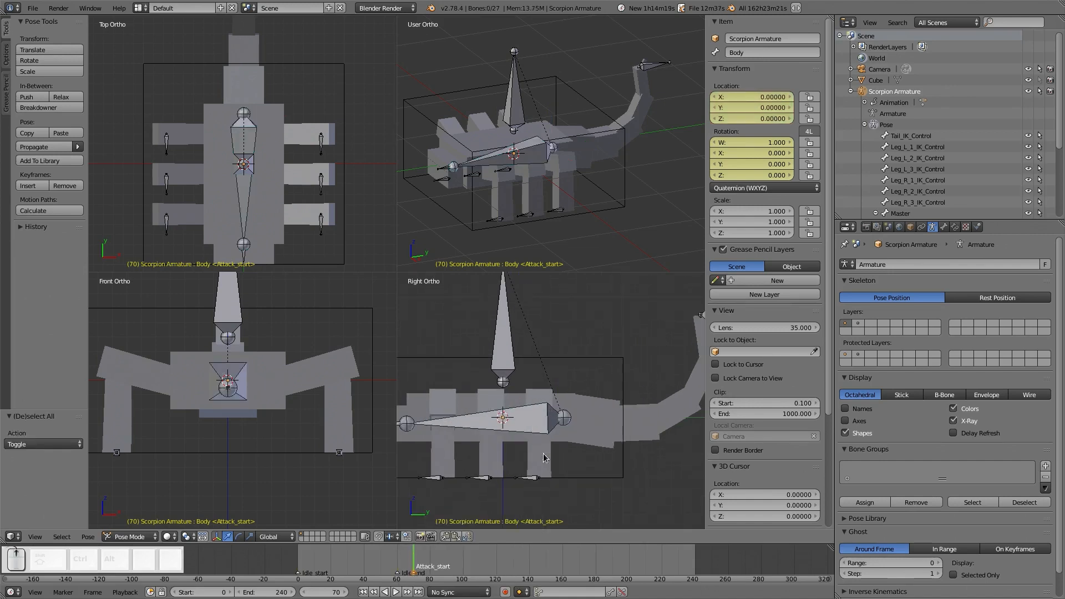
click(422, 560)
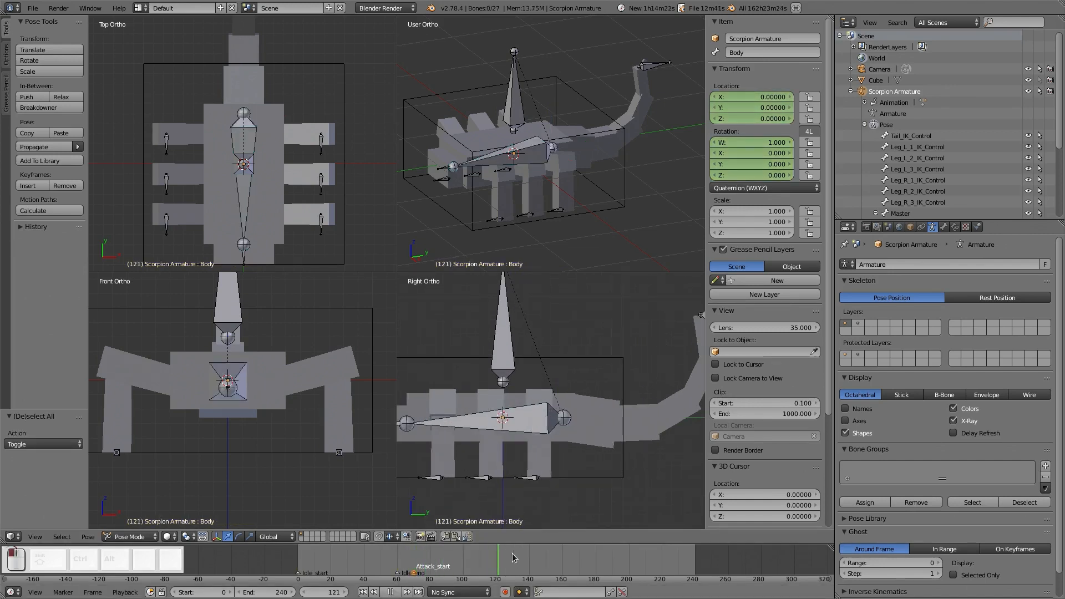
key(alt+a)
right_click(530, 438)
key(r)
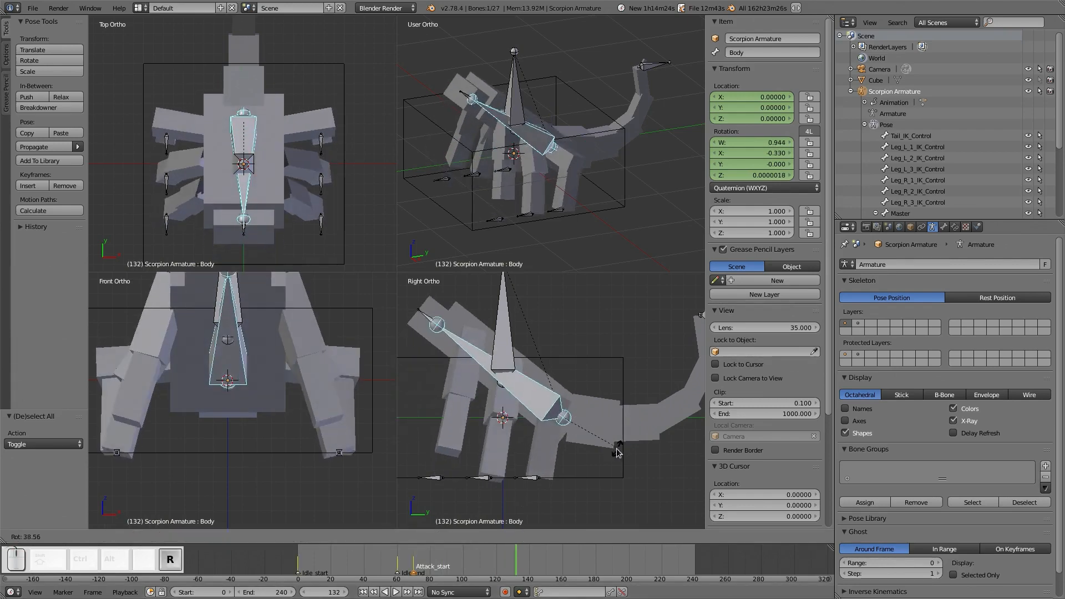
click(615, 443)
drag(348, 570, 382, 570)
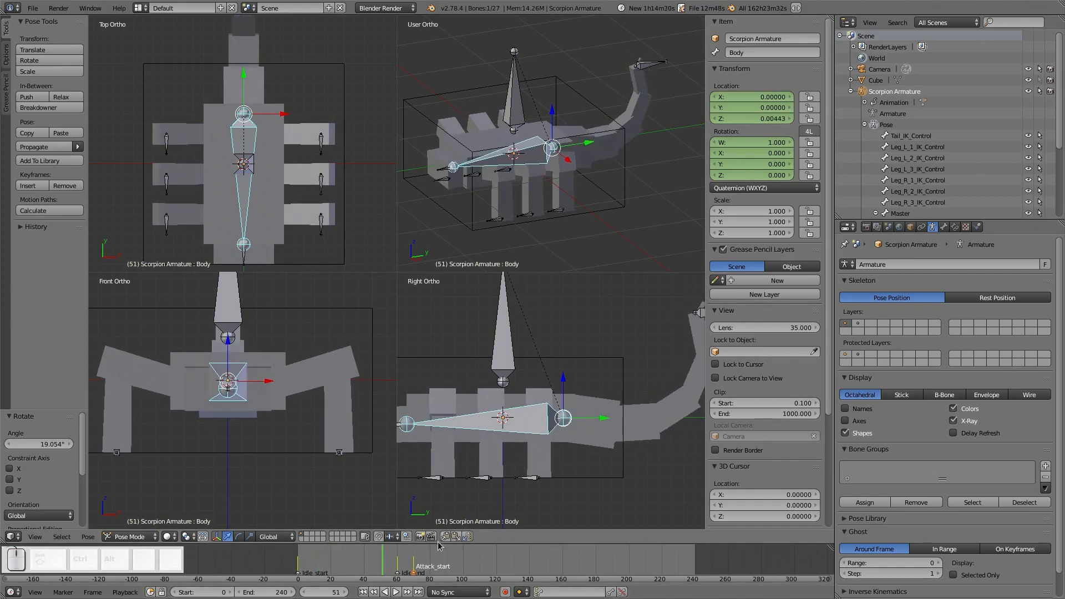
click(413, 561)
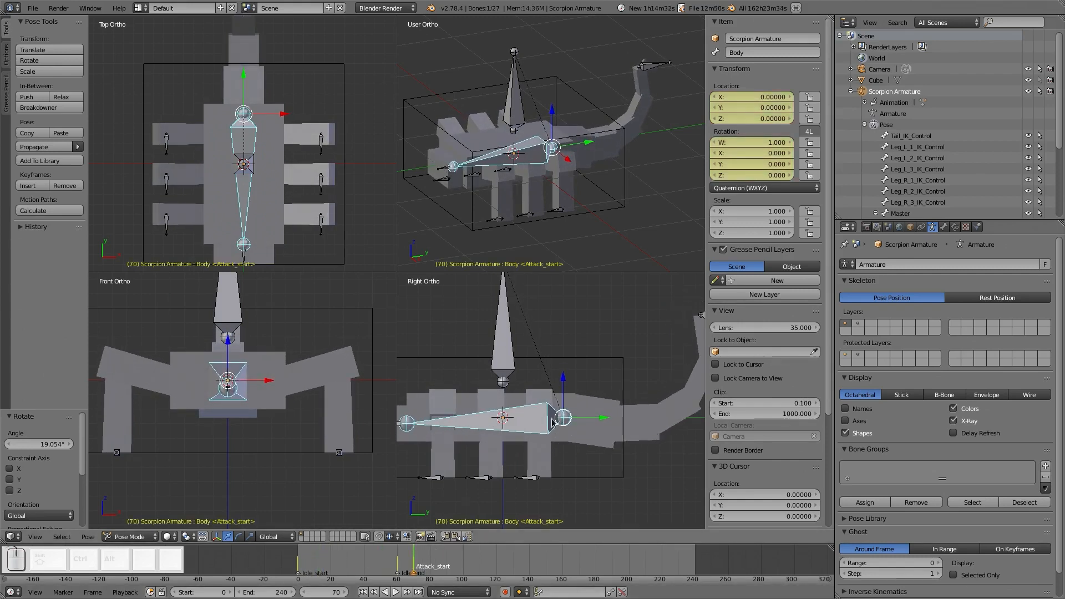
drag(396, 565, 414, 575)
- Insert a rotation keyframe for the Head bone at frame 70
scroll(476, 521, down, 4)
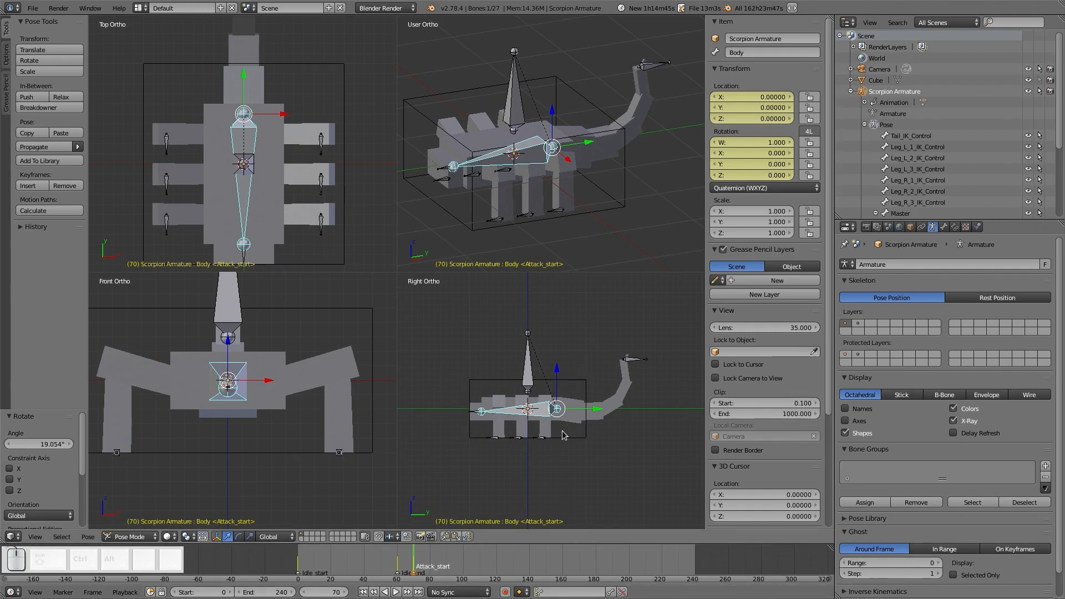
scroll(563, 434, up, 3)
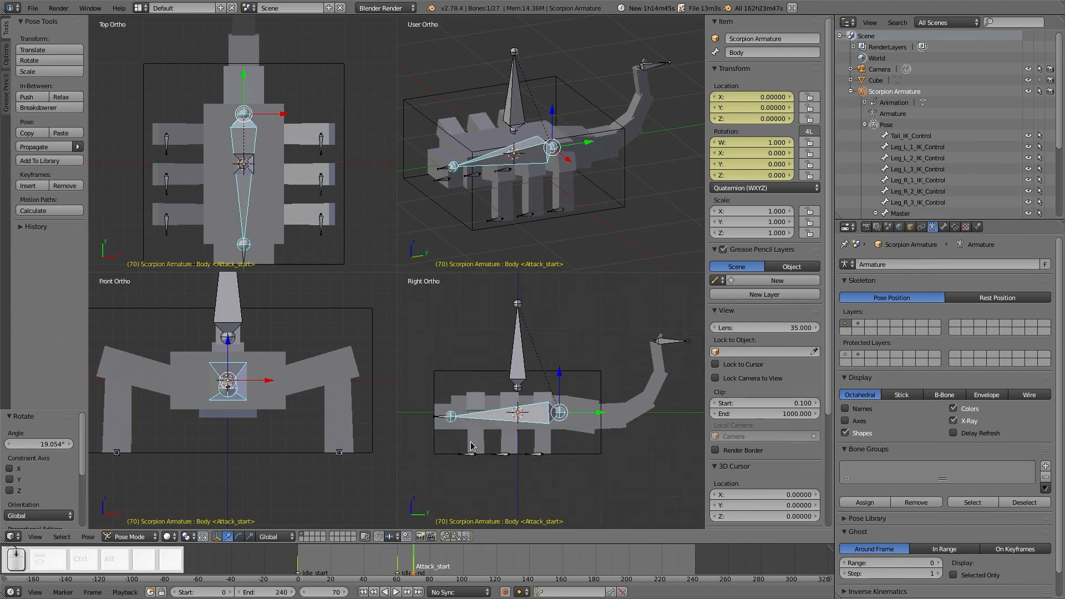
scroll(473, 447, down, 1)
right_click(441, 421)
key(i)
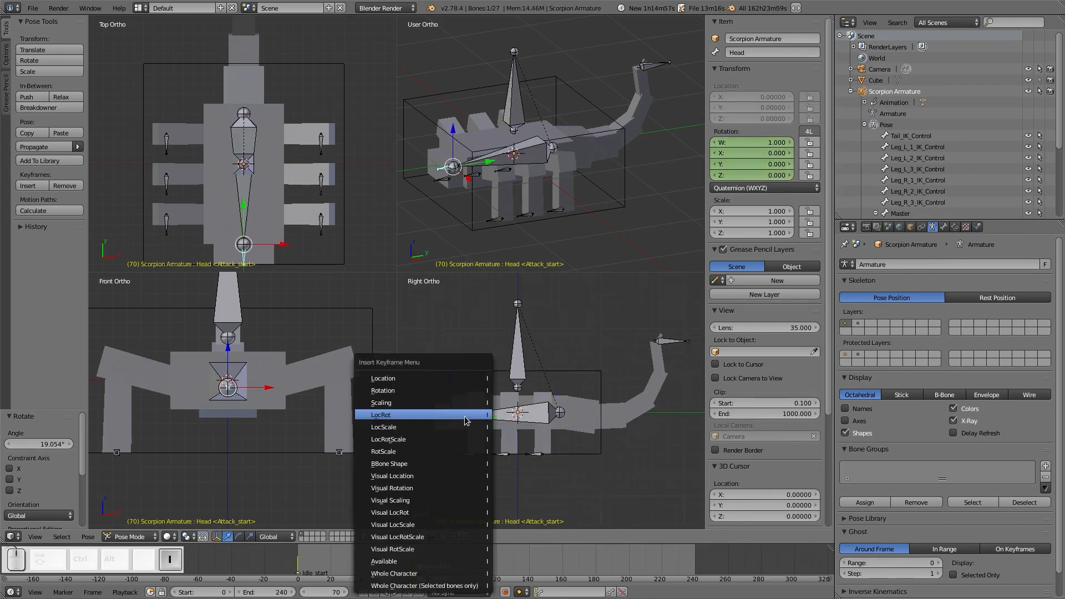
click(459, 391)
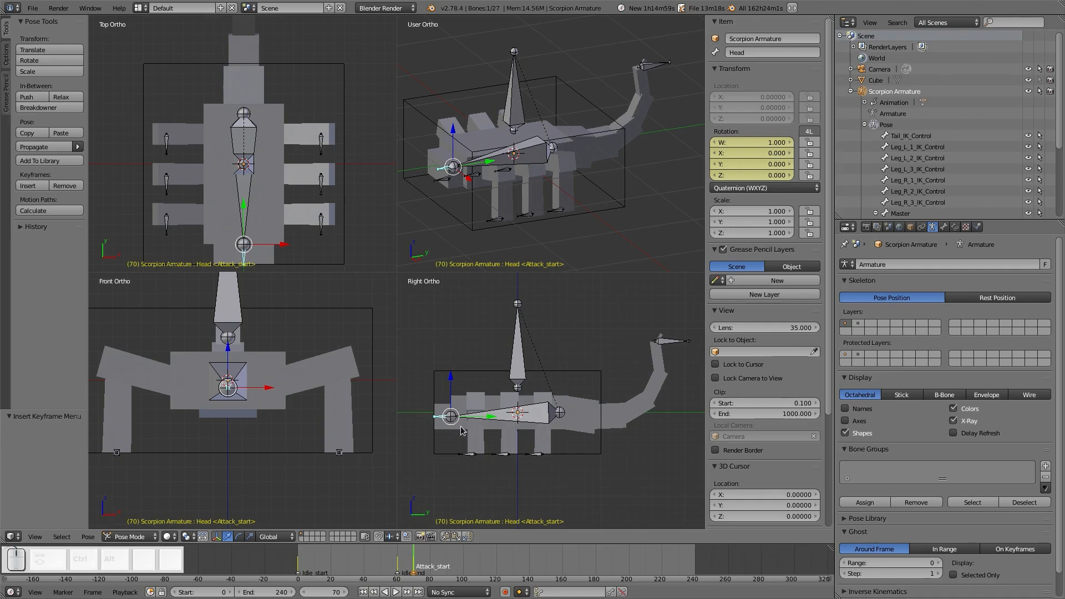
- At frame 120, rotate the Body bone about -10.85° in the right side view so the head end tips down
drag(423, 565, 498, 564)
scroll(537, 407, up, 1)
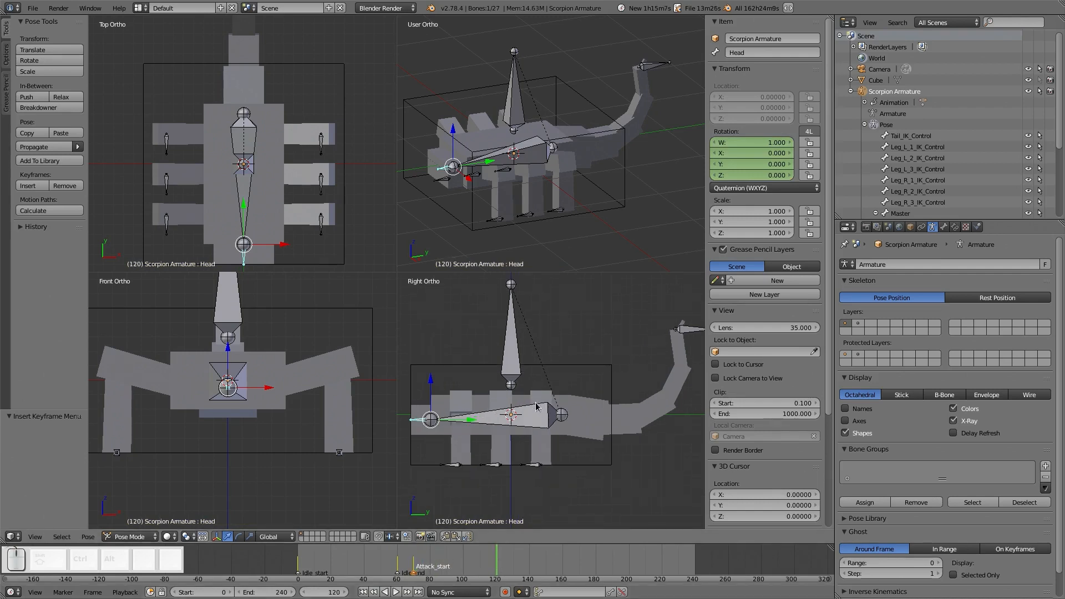
scroll(537, 407, up, 1)
right_click(535, 420)
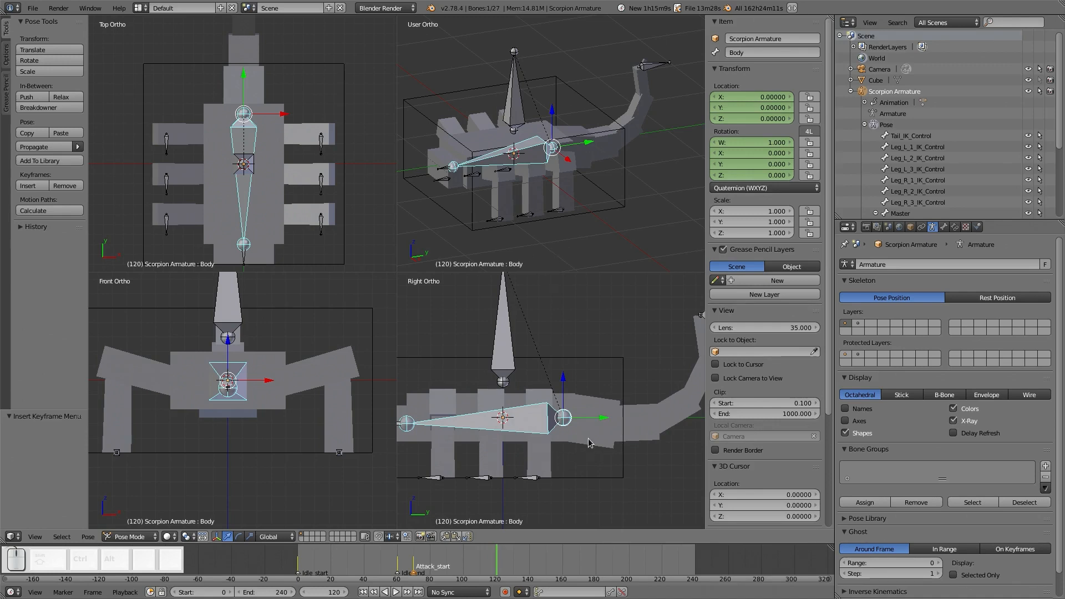
key(r)
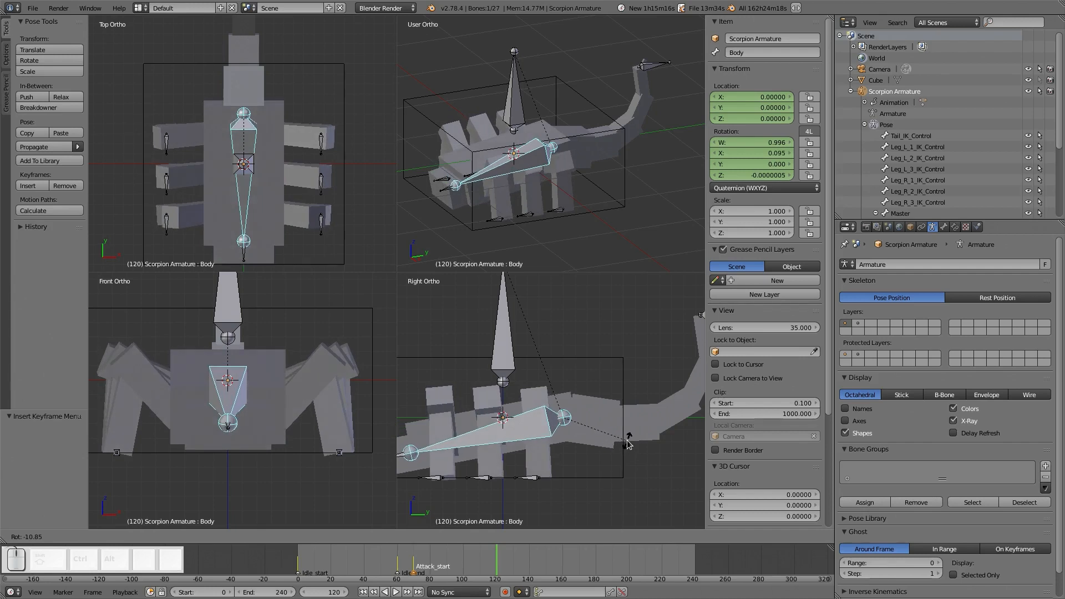
click(628, 442)
- Raise the Body bone about 0.088 along Z and rotate it about another -3.73° in the side view
scroll(501, 455, down, 1)
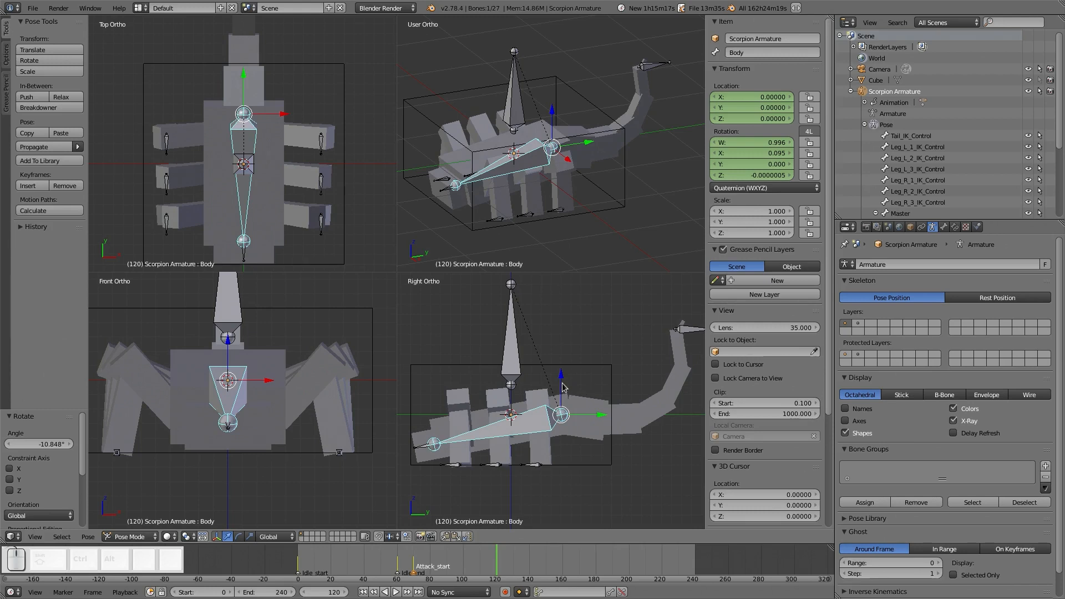
drag(561, 387, 564, 379)
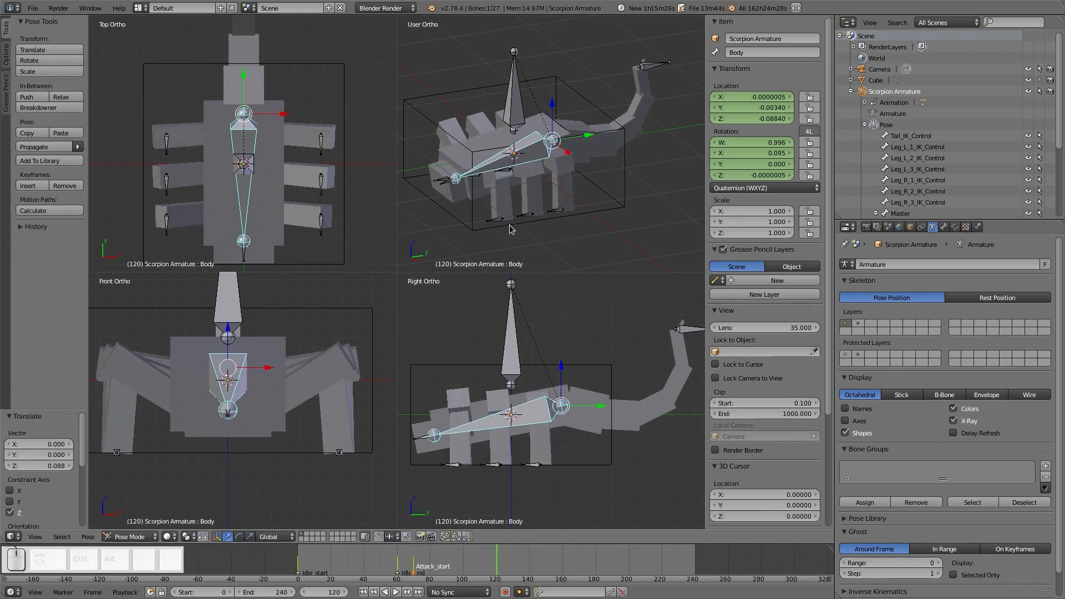
key(r)
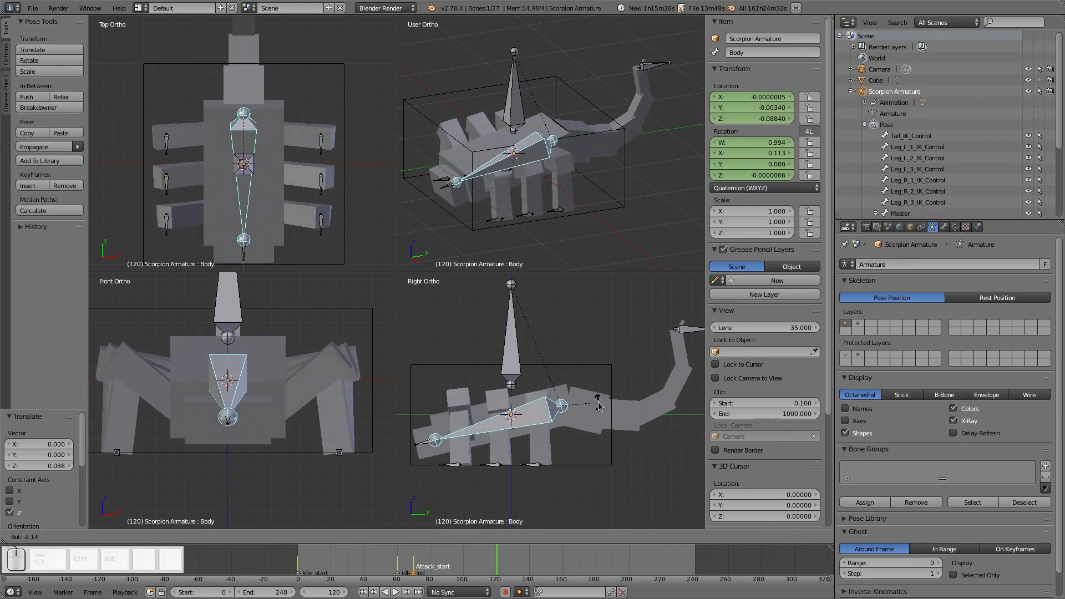
click(599, 404)
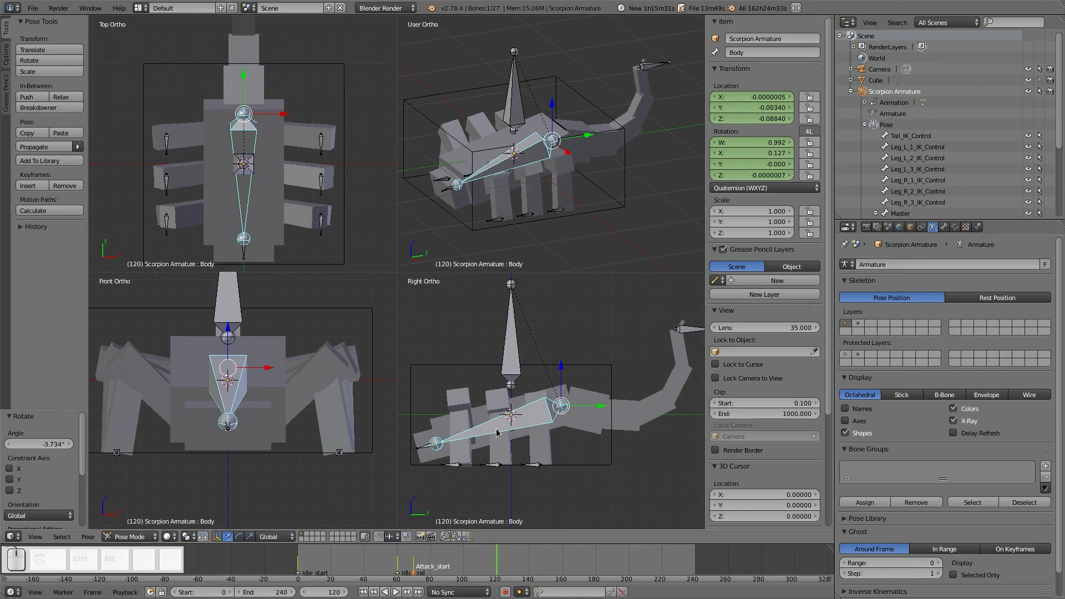
- Move the front leg controls Leg_L_1_IK_Control and Leg_R_1_IK_Control together about -0.392 along the global Y axis
mouse_move(487, 237)
middle_down()
mouse_move(561, 233)
mouse_move(495, 233)
middle_up()
right_click(491, 231)
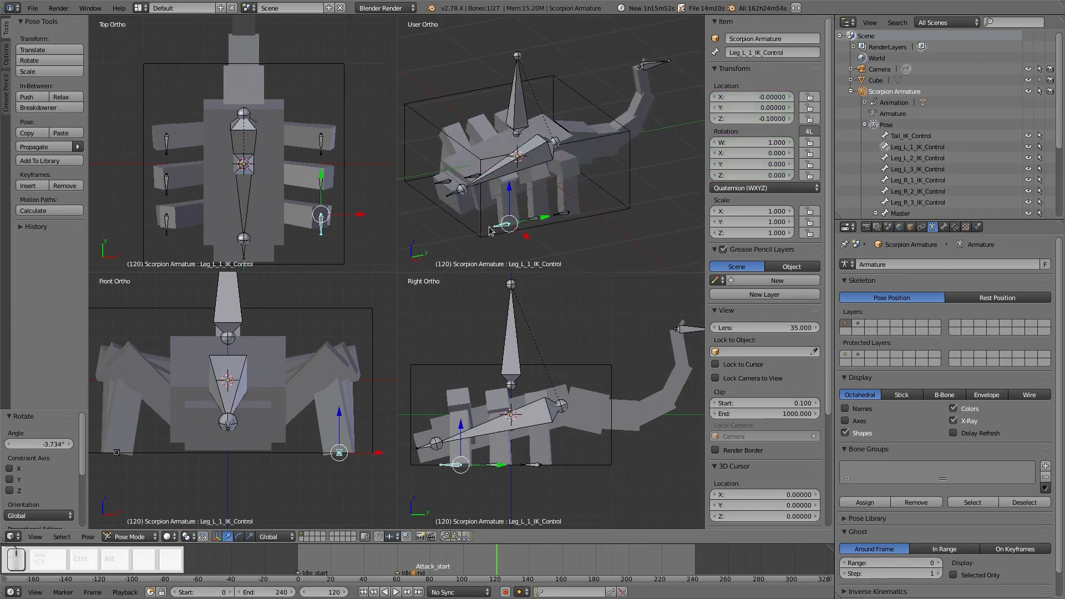
right_click(443, 182)
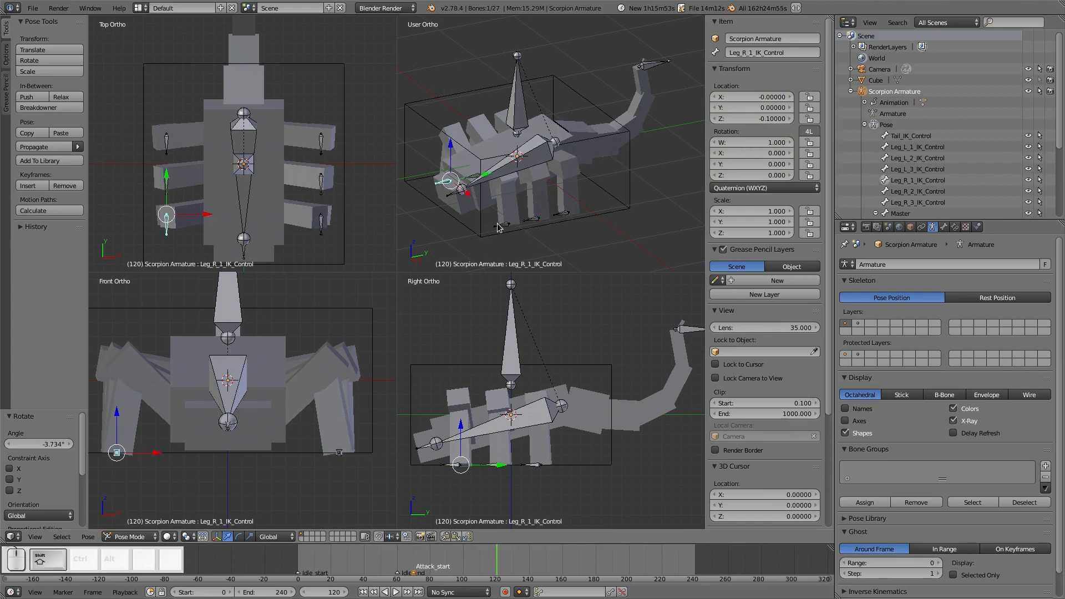
shift+right_click(501, 225)
scroll(506, 389, up, 1)
shift+middle_drag(508, 456, 575, 453)
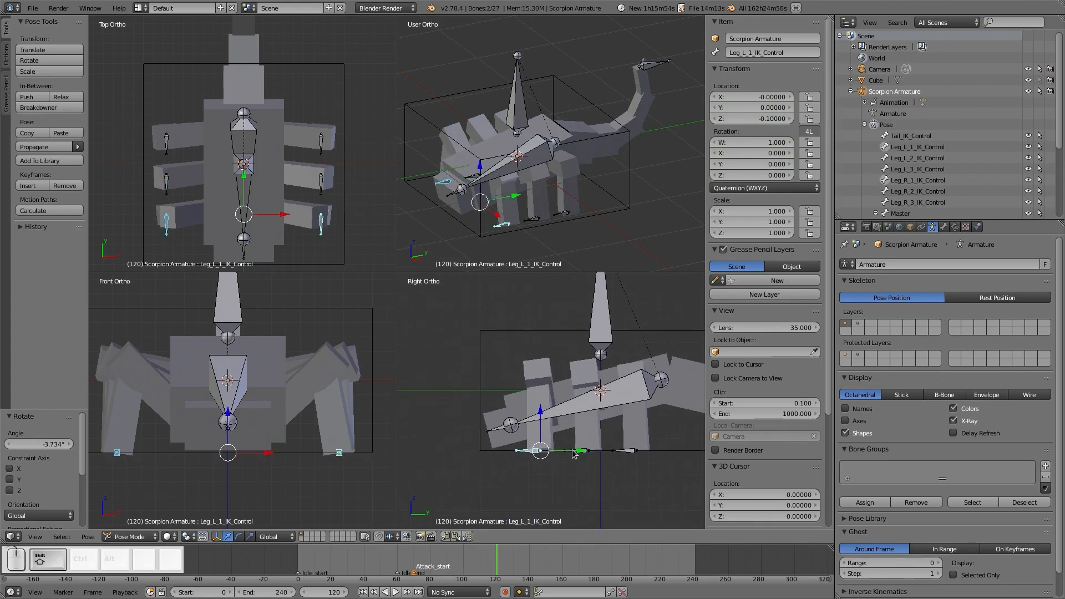
key(g)
key(y)
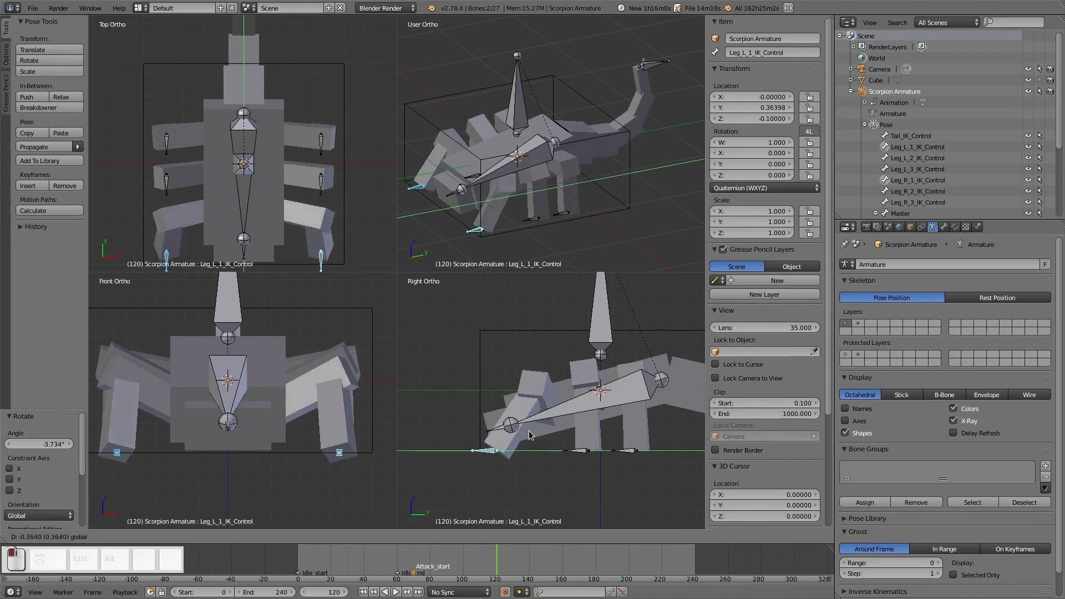
click(528, 436)
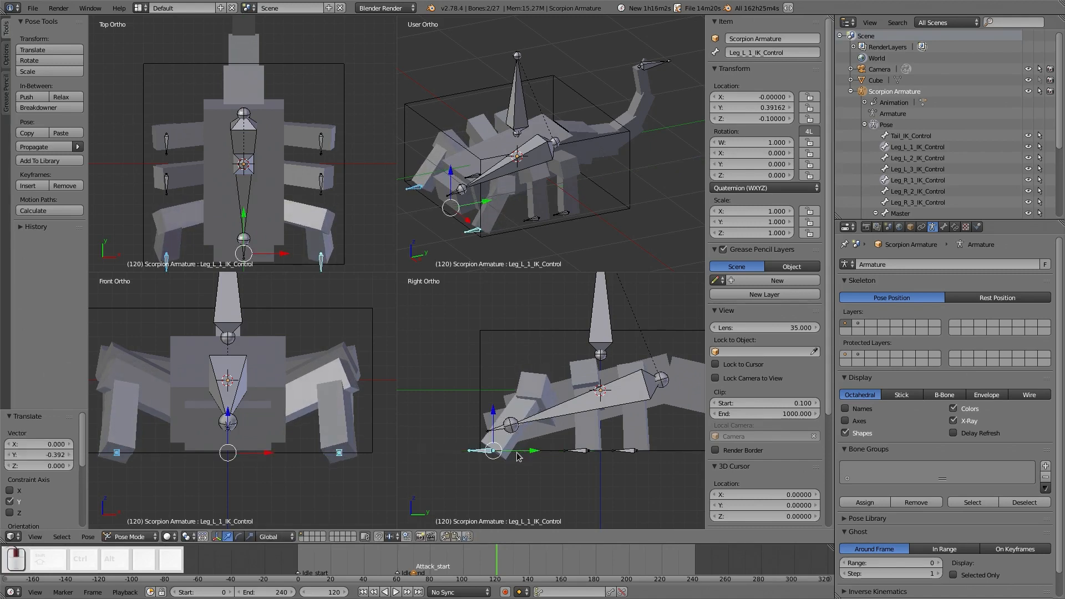
- Move the rear leg controls Leg_L_3_IK_Control and Leg_R_3_IK_Control together about 0.400 along the global Y axis
middle_drag(555, 233, 677, 200)
right_click(513, 228)
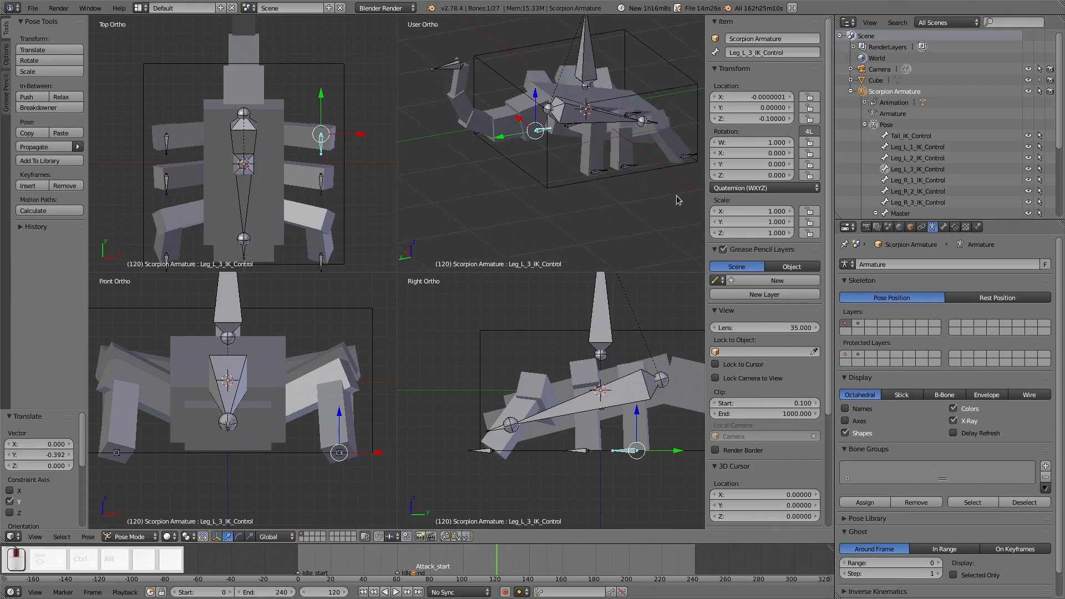
shift+right_click(602, 170)
shift+right_click(601, 173)
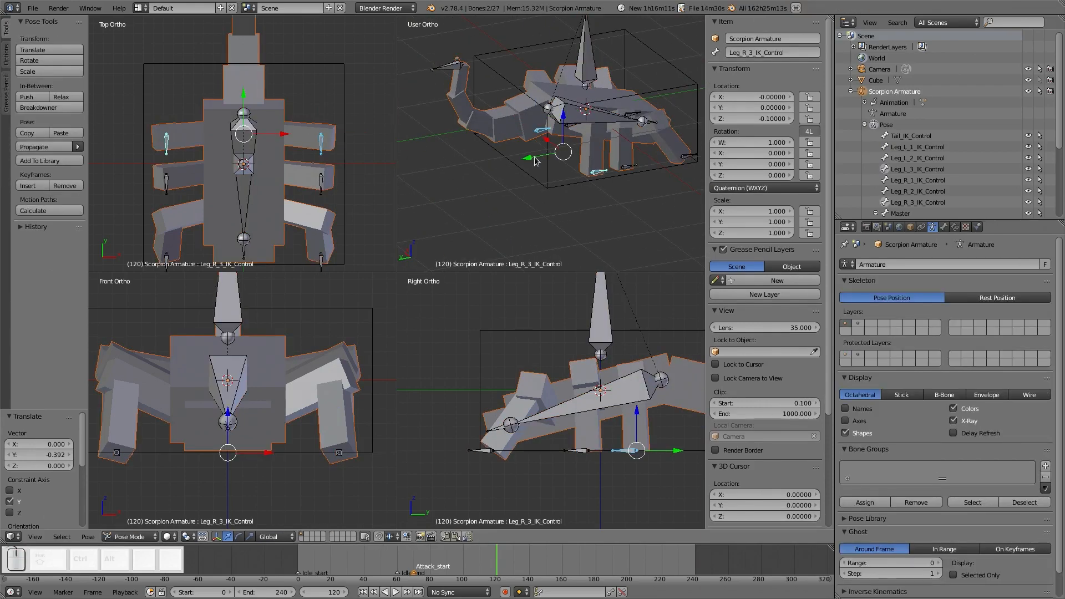
key(g)
key(y)
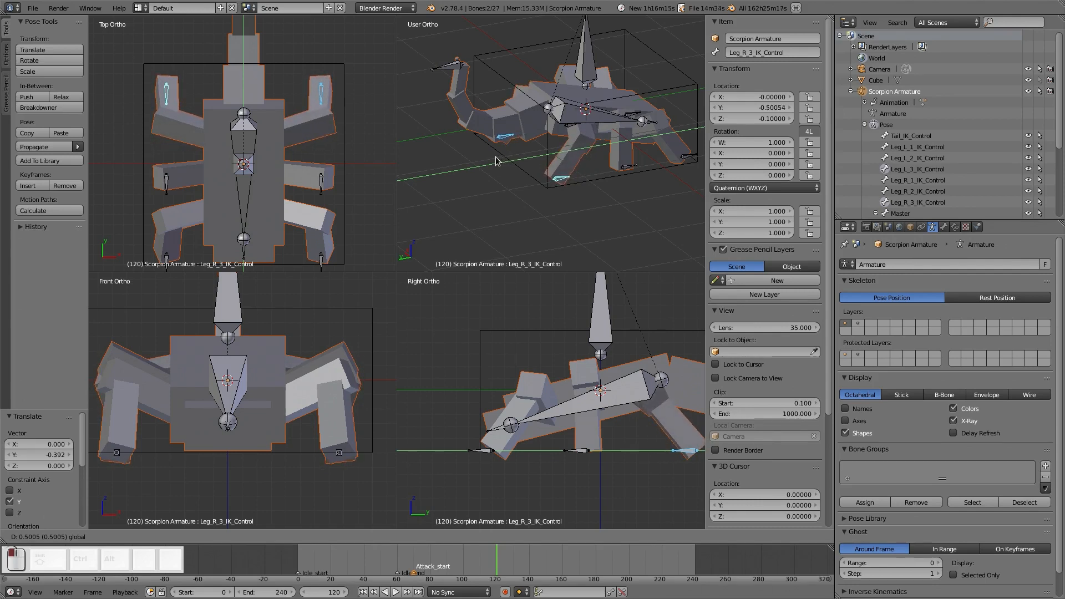
click(504, 161)
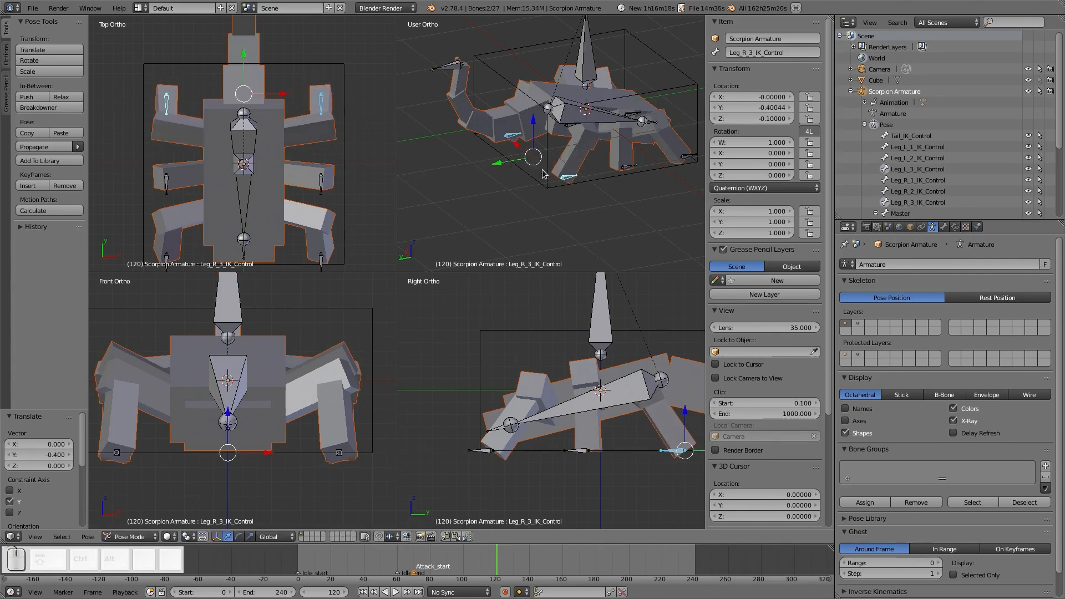
- Try curling the tail forward over the body at frame 120 by moving Tail_IK_Control to about Y -2.53, Z 0.92 without keyframing it
middle_drag(533, 172, 604, 205)
scroll(635, 393, down, 4)
key(a)
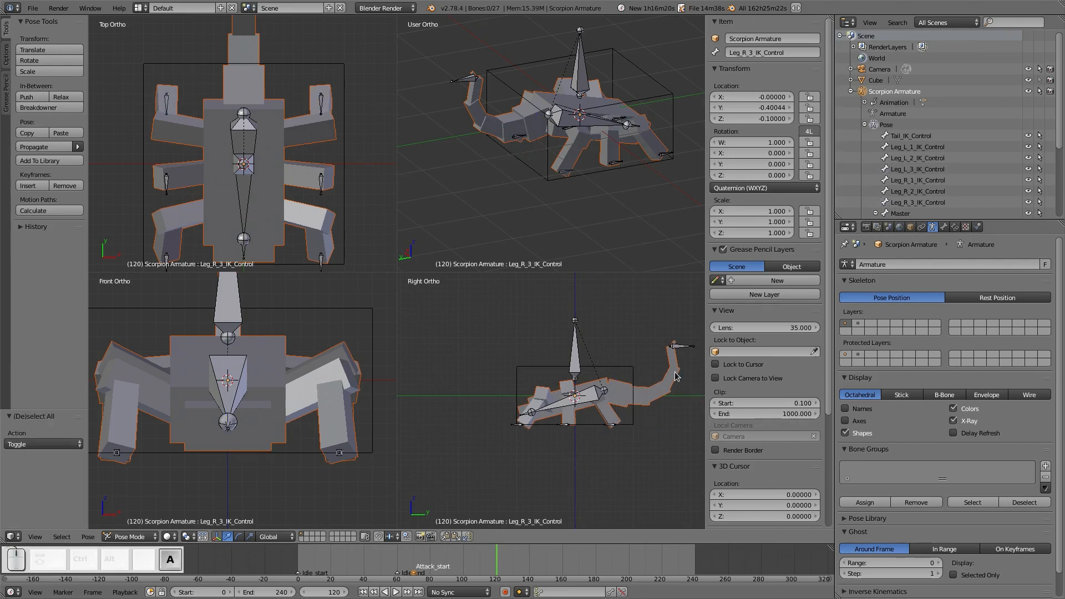
right_click(670, 347)
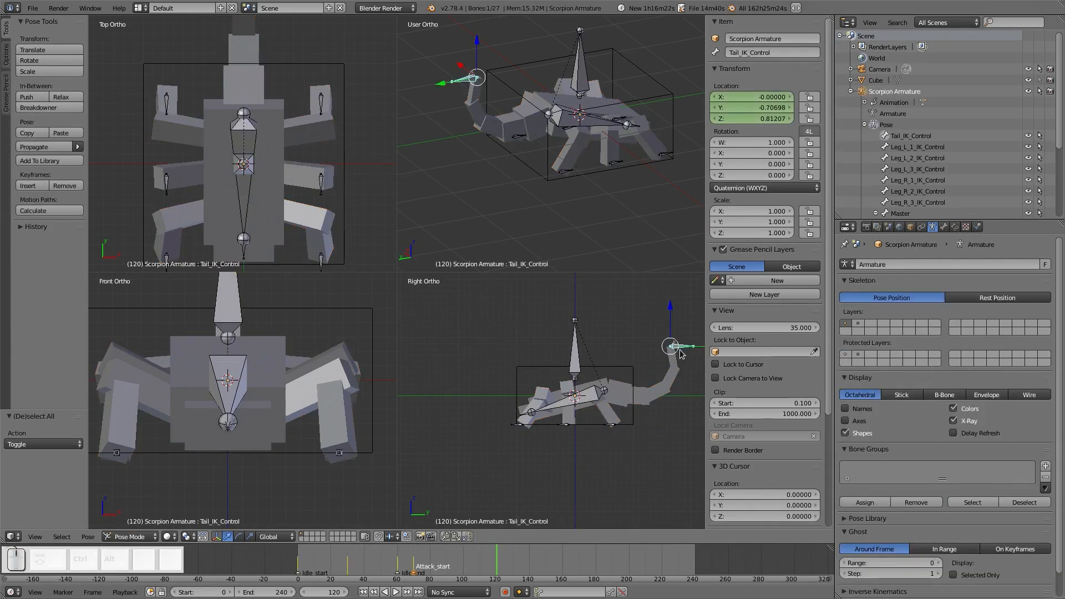
shift+middle_drag(669, 367, 576, 382)
scroll(626, 417, up, 3)
key(g)
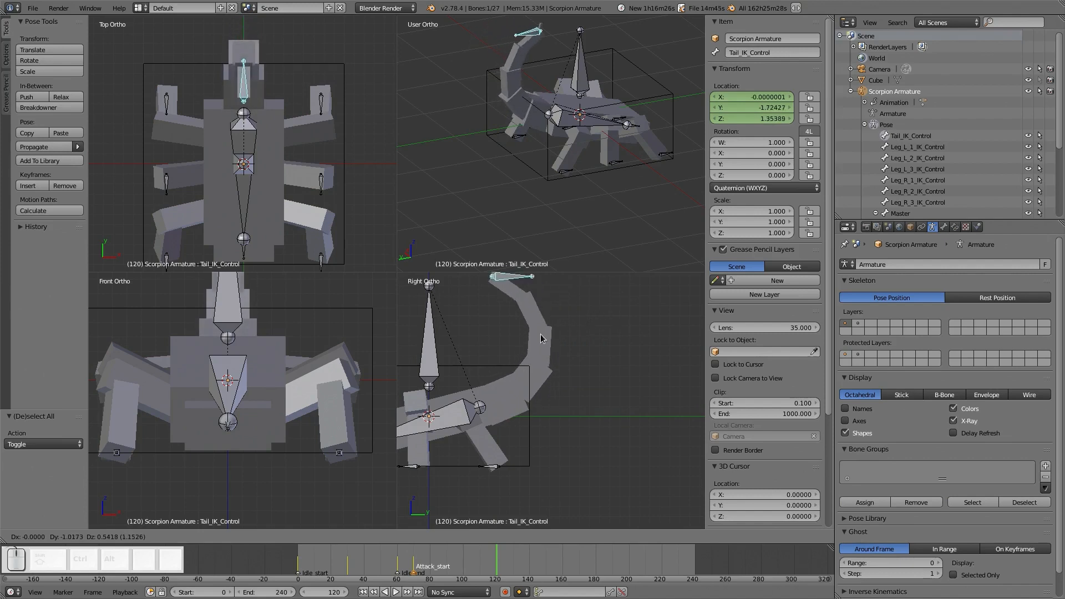
click(468, 378)
key(a)
- Examine the strike pose from several angles and check the tail, leg and Body bones that shape it
mouse_move(578, 169)
middle_down()
mouse_move(515, 135)
mouse_move(650, 133)
mouse_move(595, 149)
mouse_move(591, 171)
middle_up()
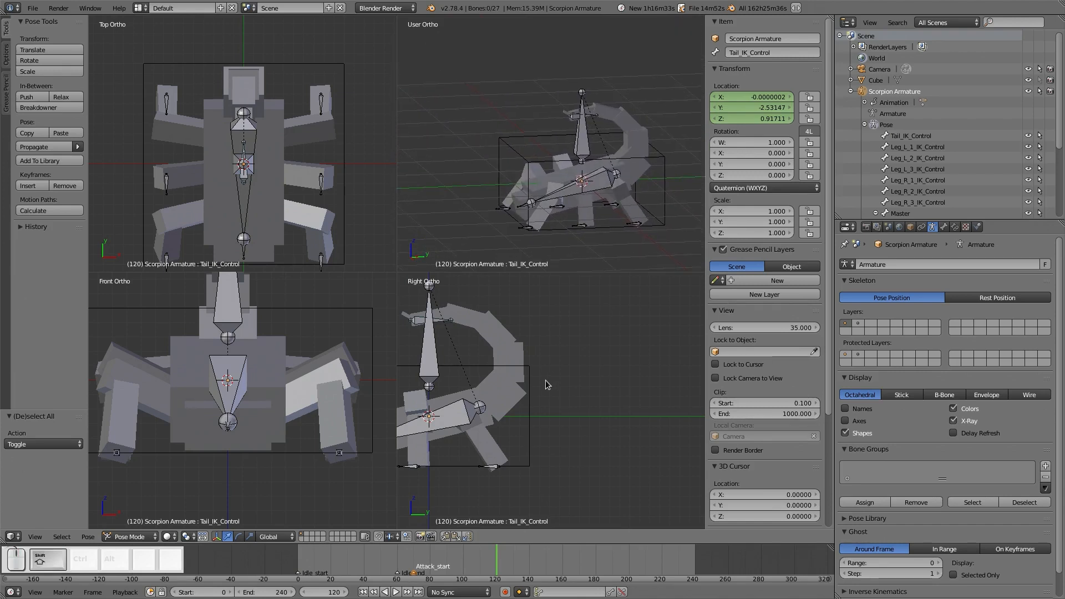
scroll(548, 385, down, 2)
shift+middle_drag(460, 344, 524, 342)
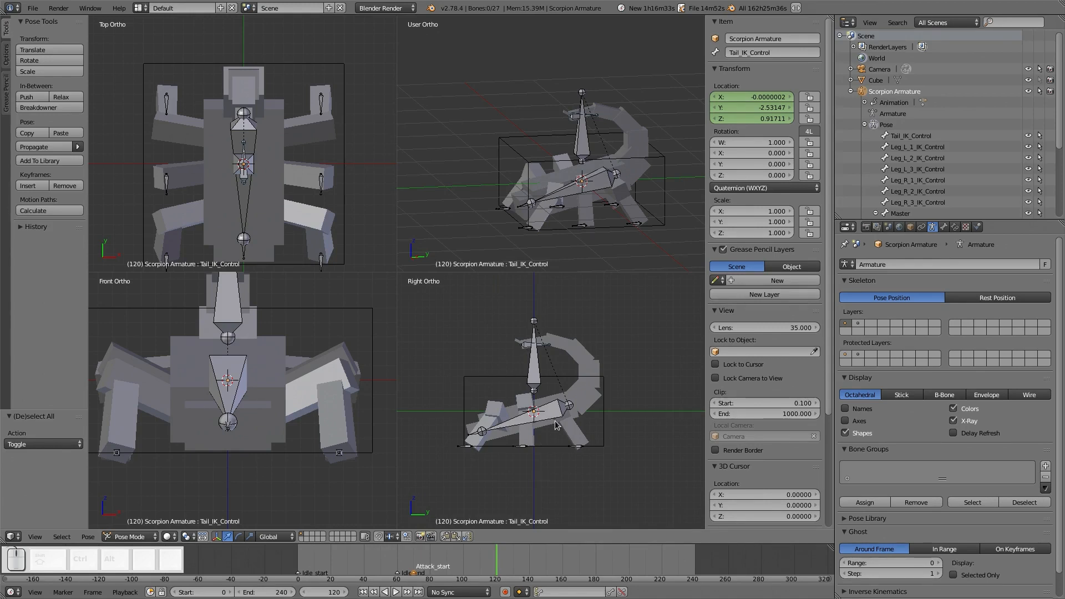
middle_drag(531, 200, 580, 208)
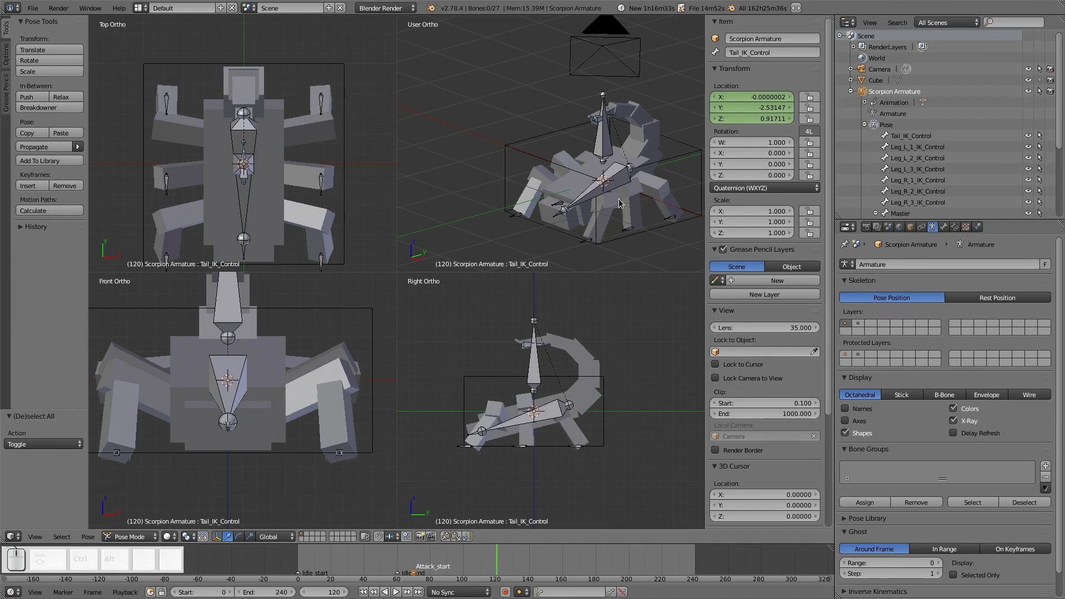
middle_drag(629, 192, 596, 193)
middle_drag(596, 187, 580, 126)
right_click(587, 130)
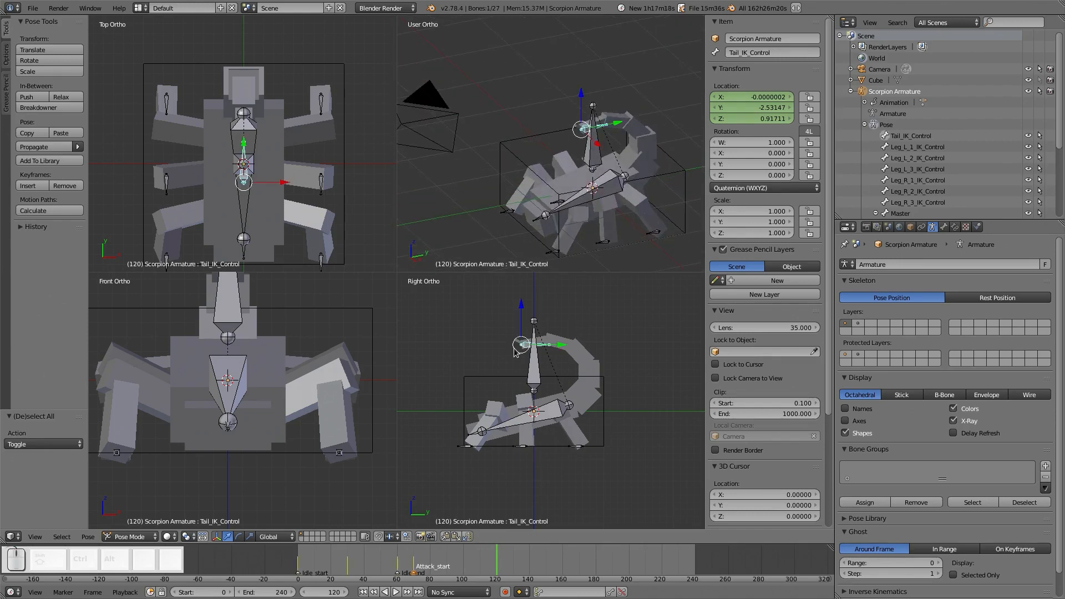
right_click(552, 254)
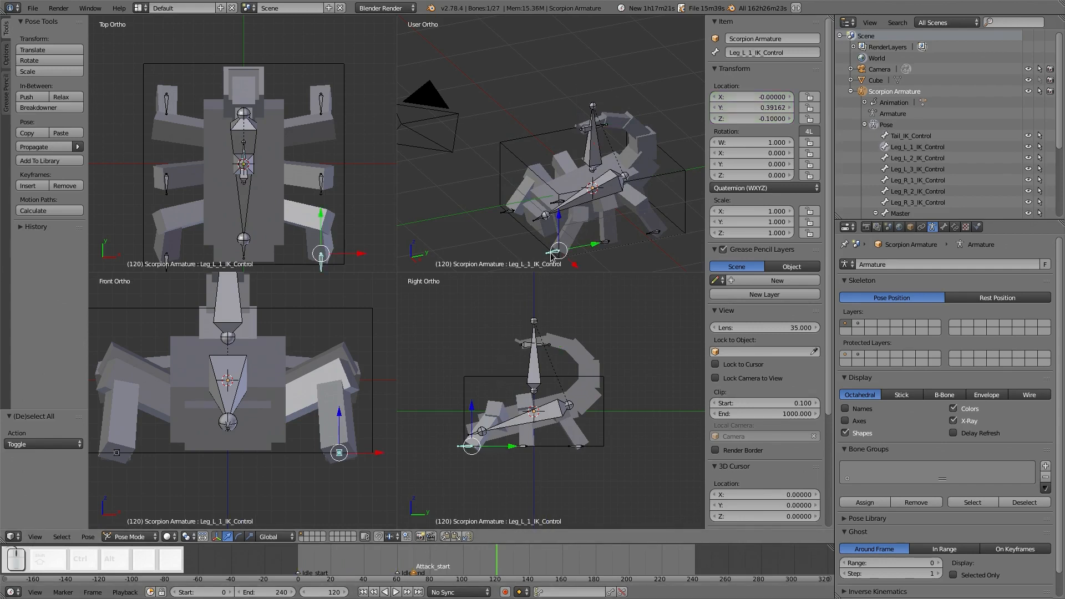
right_click(543, 218)
right_click(577, 207)
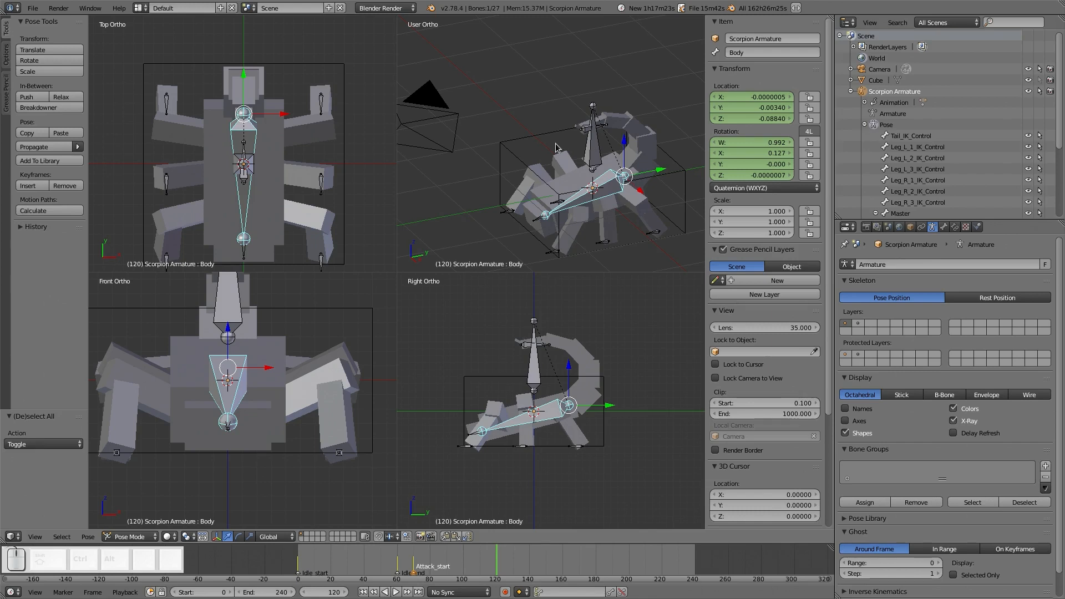
right_click(586, 129)
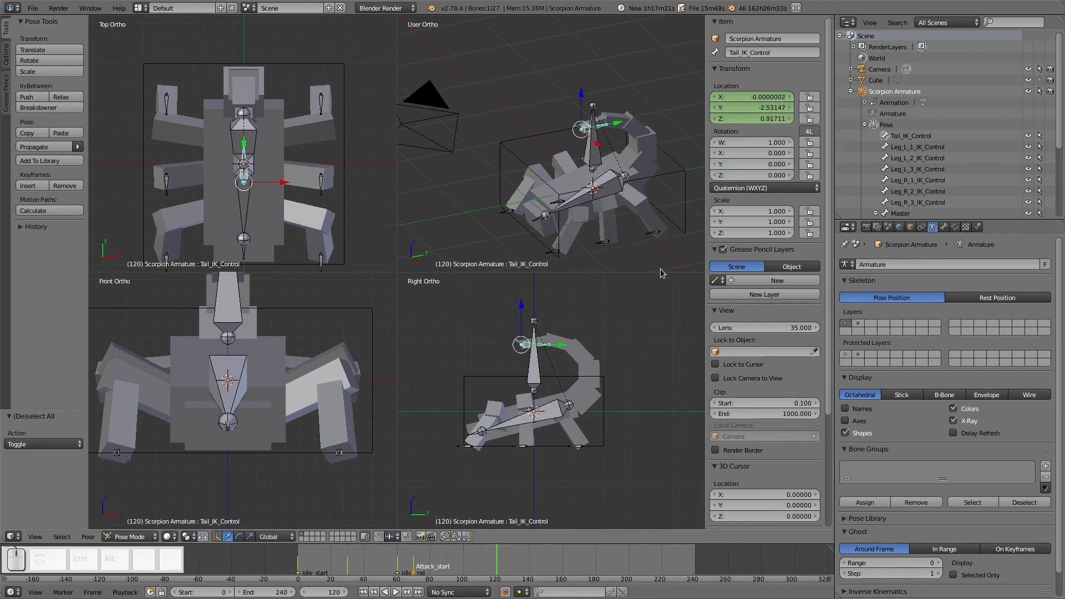
right_click(657, 235)
right_click(556, 254)
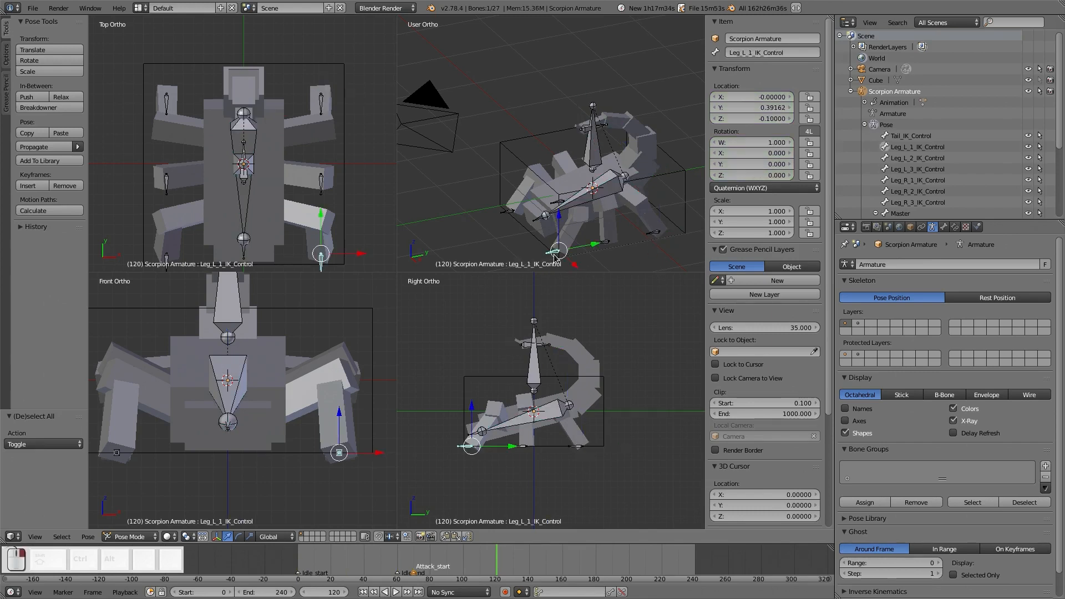
right_click(508, 214)
mouse_move(521, 222)
middle_down()
mouse_move(552, 232)
mouse_move(525, 224)
middle_up()
right_click(510, 189)
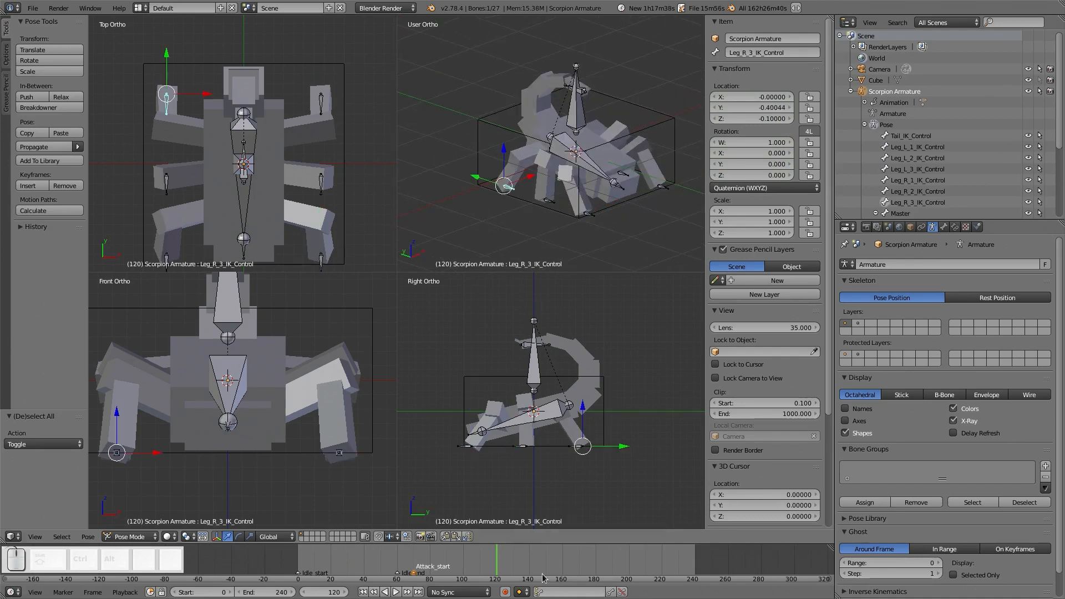
- Try clearing the location of Leg_R_3_IK_Control at frame 70, and undo it
drag(475, 566, 415, 561)
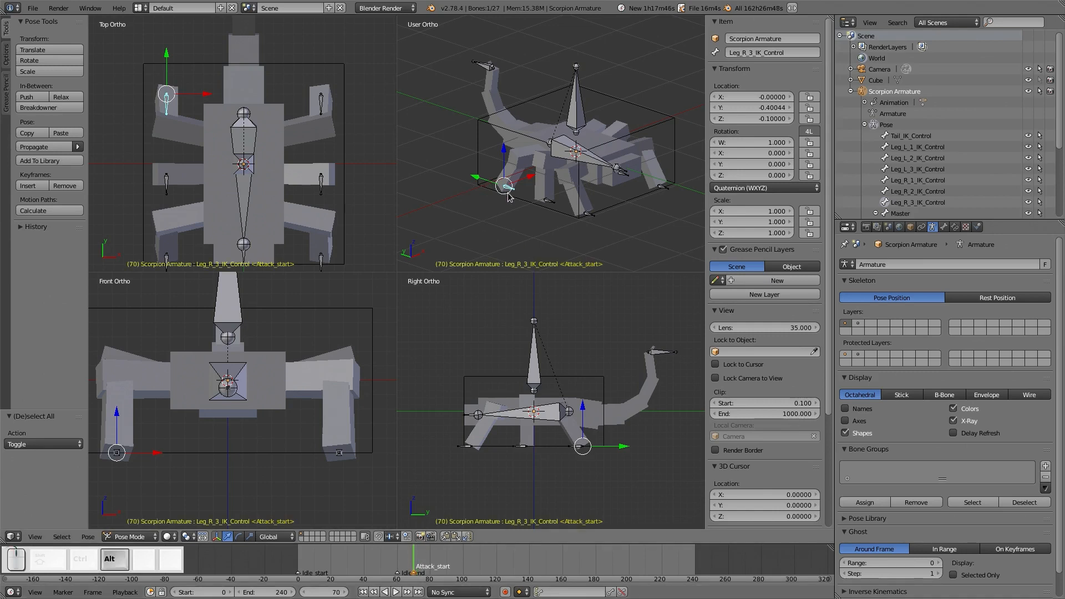
key(alt+g)
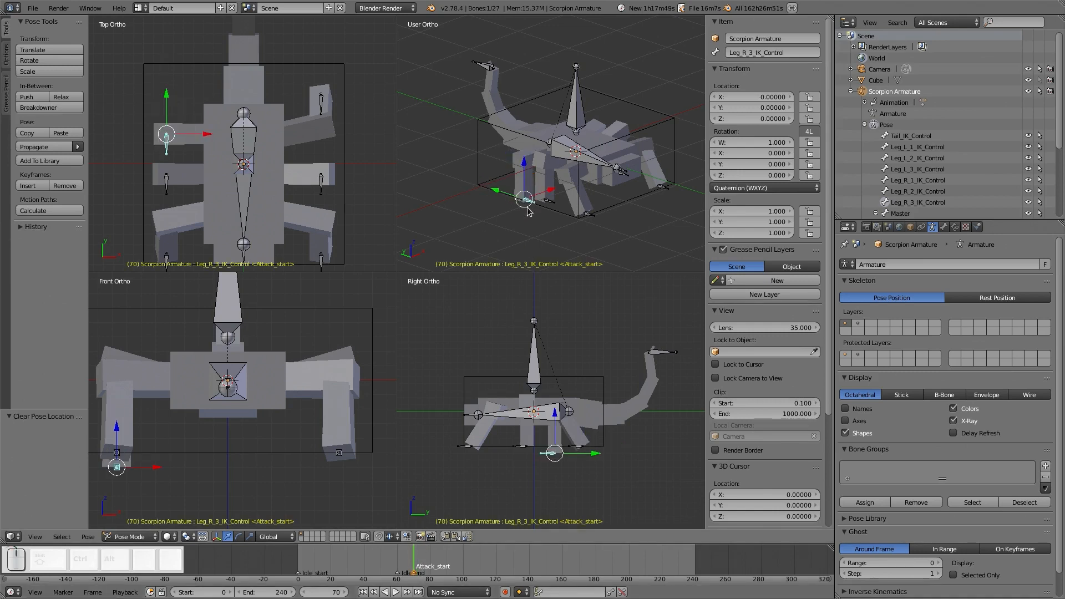
ctrl+drag(554, 434, 556, 429)
key(ctrl+z)
key(ctrl+z)
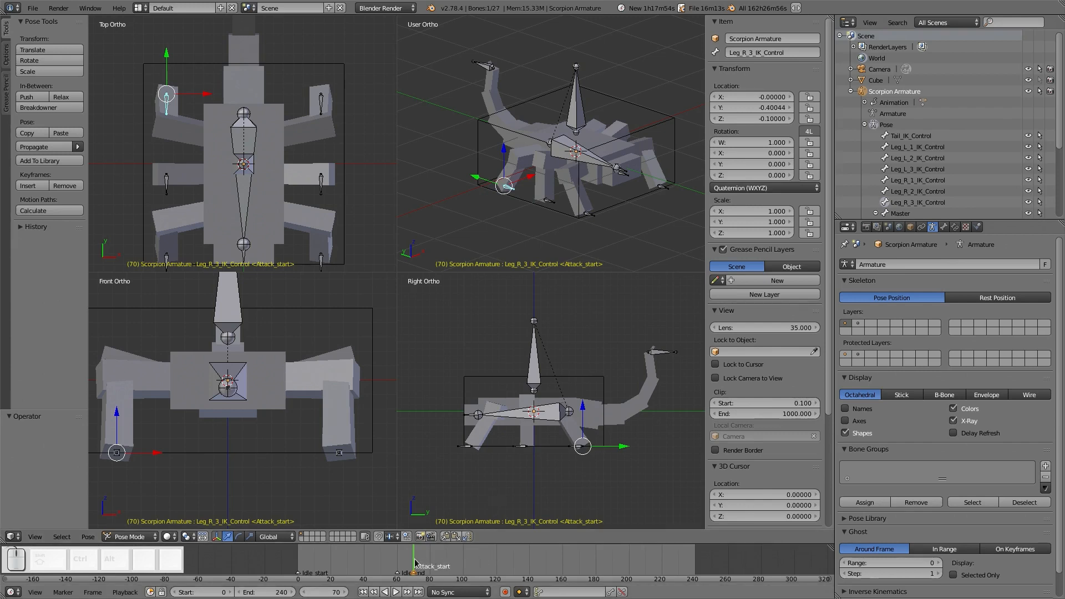
- Go to frame 100 and insert location keyframes for Leg_R_3_IK_Control and Leg_R_1_IK_Control
key(alt+a)
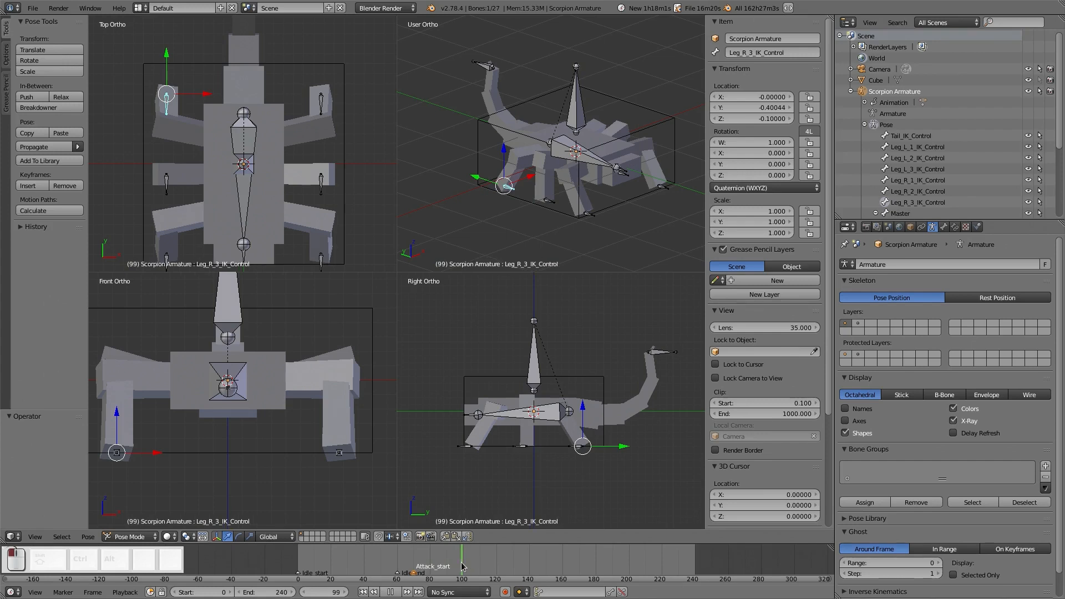
drag(461, 566, 463, 566)
key(alt+a)
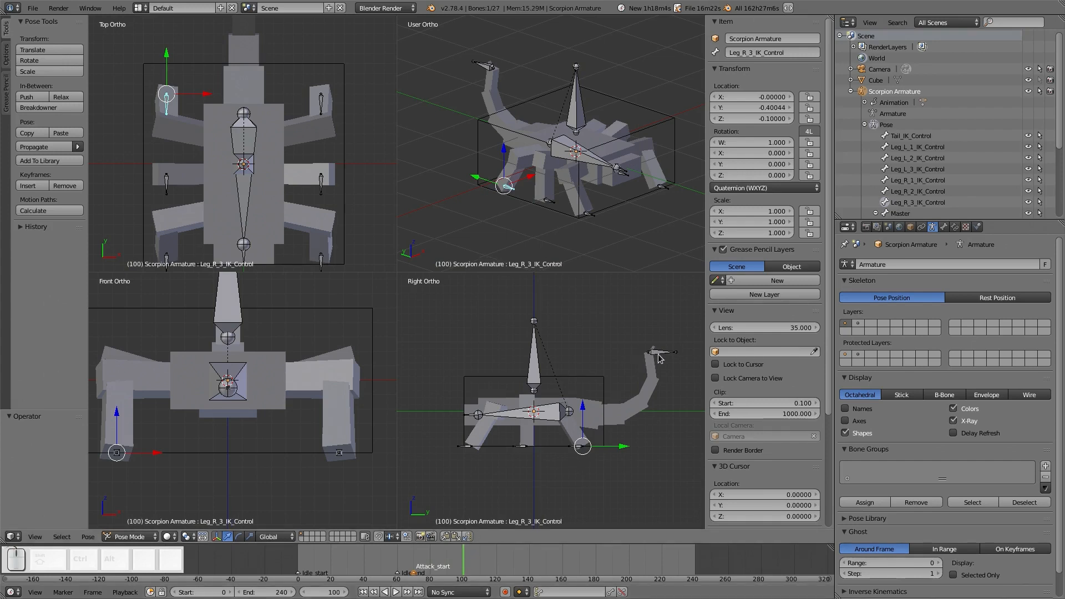
key(i)
click(530, 177)
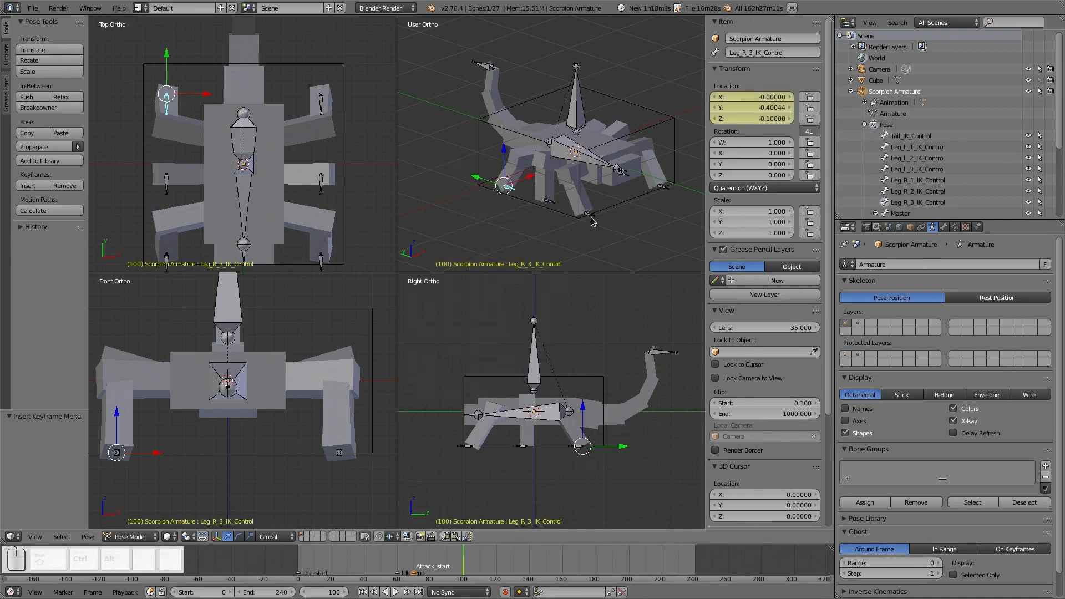
right_click(592, 221)
key(i)
click(592, 219)
- Insert location keyframes for Leg_L_1_IK_Control and Leg_L_3_IK_Control at frame 100
middle_drag(592, 220, 599, 274)
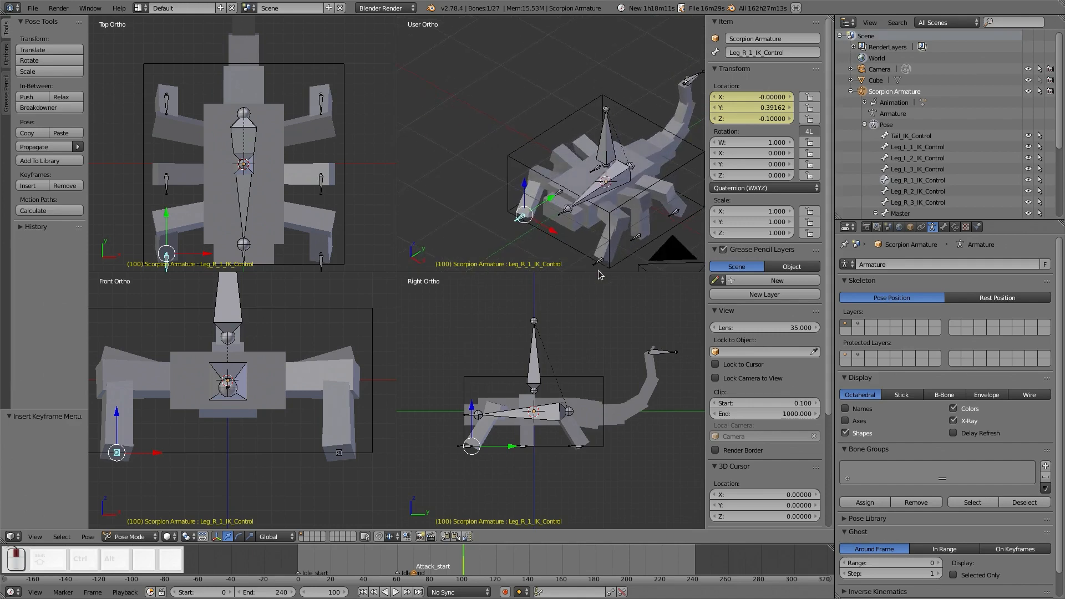
right_click(598, 261)
key(i)
click(596, 267)
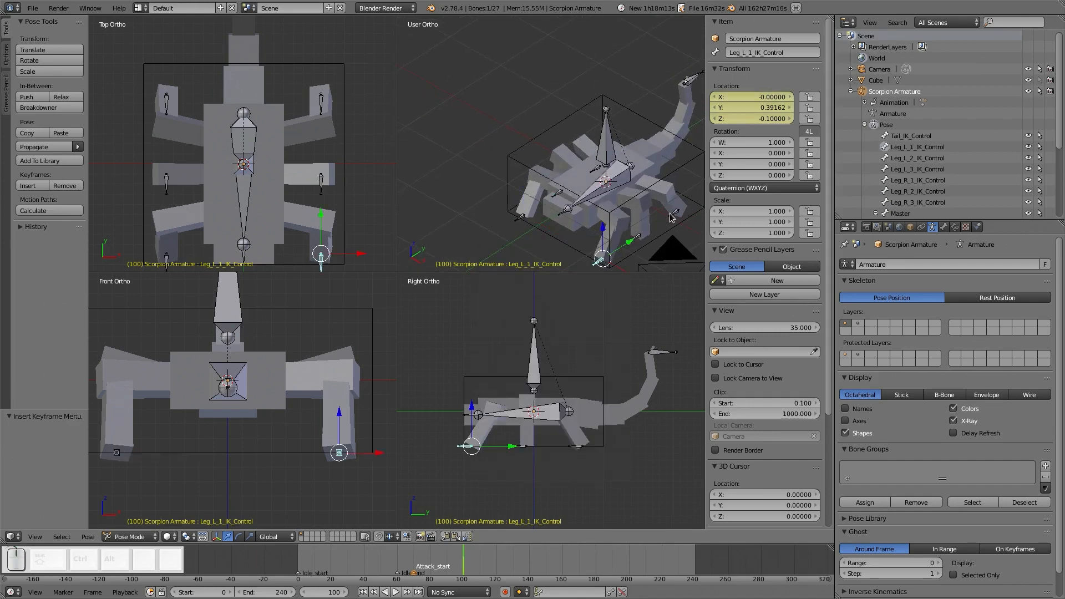
right_click(672, 218)
key(i)
click(668, 222)
- At frame 100, rotate the Body bone about -10.94° in the side view and raise it about 0.127 along Z
middle_drag(666, 224, 596, 398)
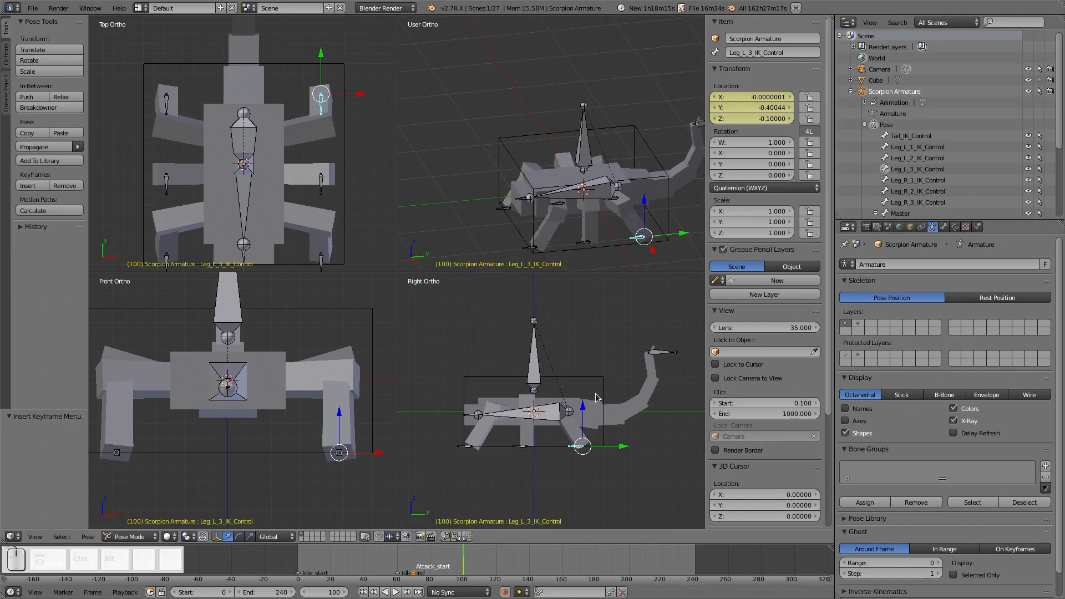
right_click(554, 412)
key(r)
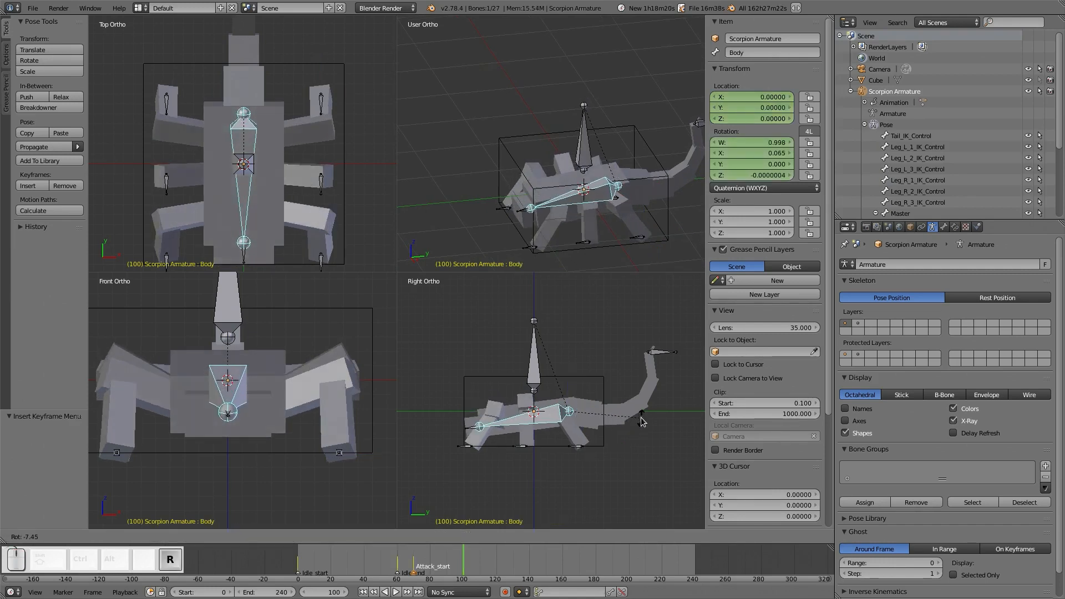
click(579, 387)
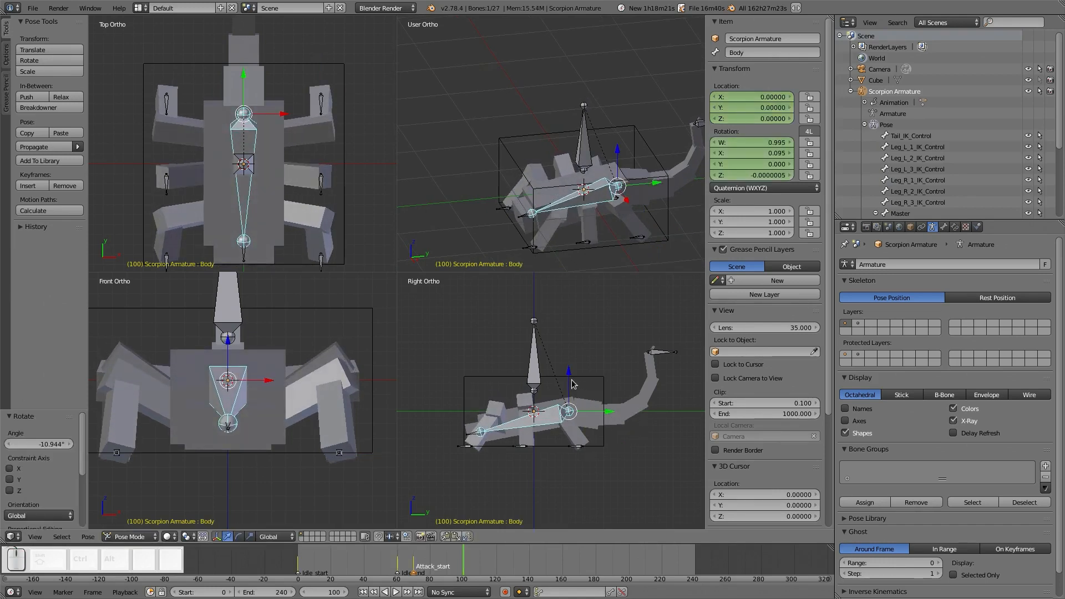
drag(573, 384, 590, 412)
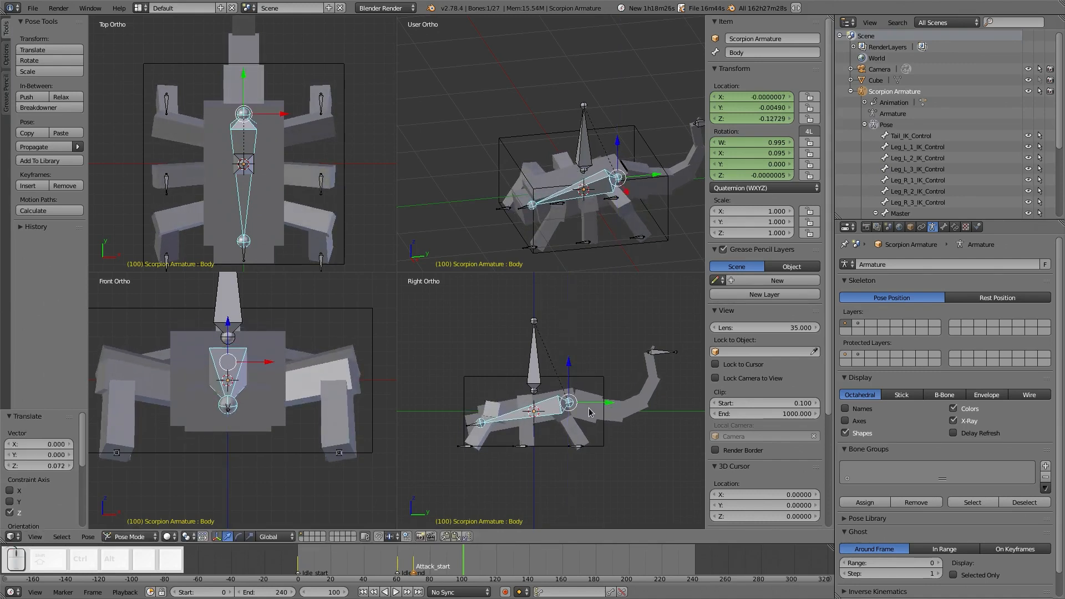
- Rotate the Body bone in the side view at frame 100 by about -2.53° and a further -2.70°
key(r)
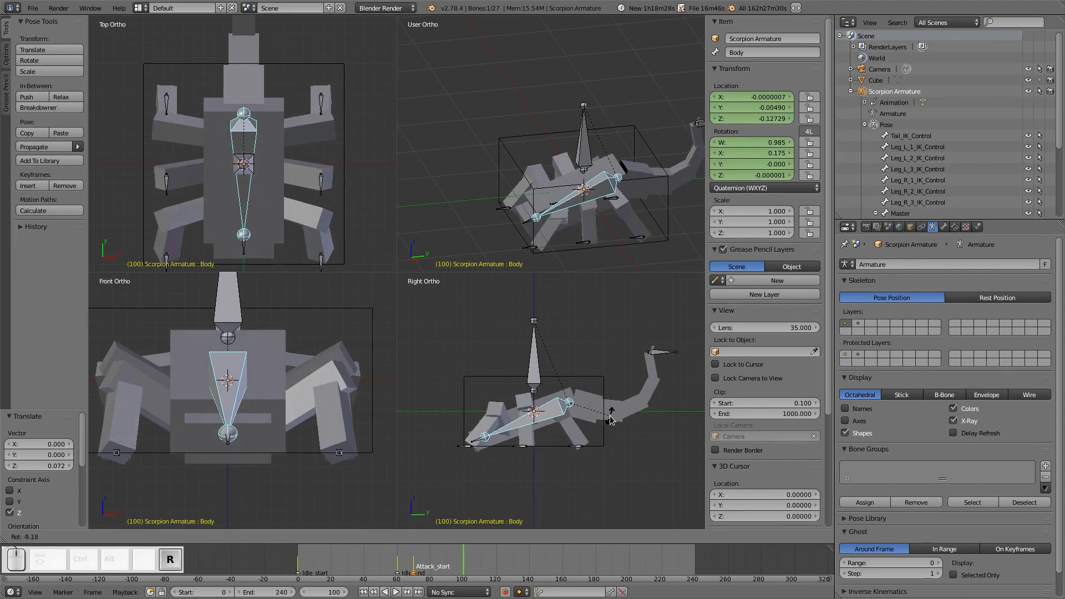
click(616, 424)
key(r)
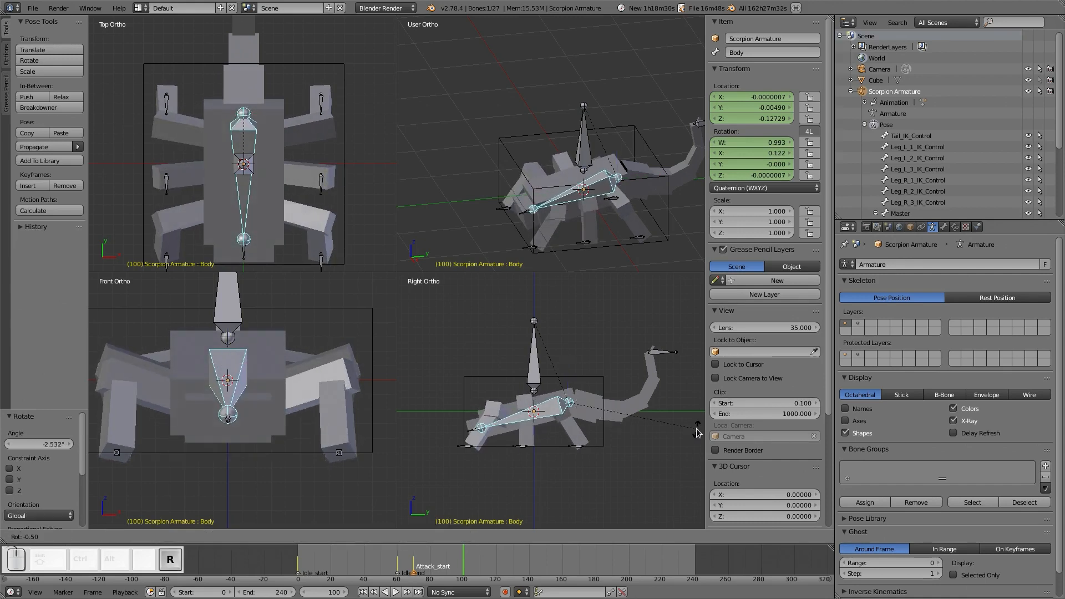
click(698, 428)
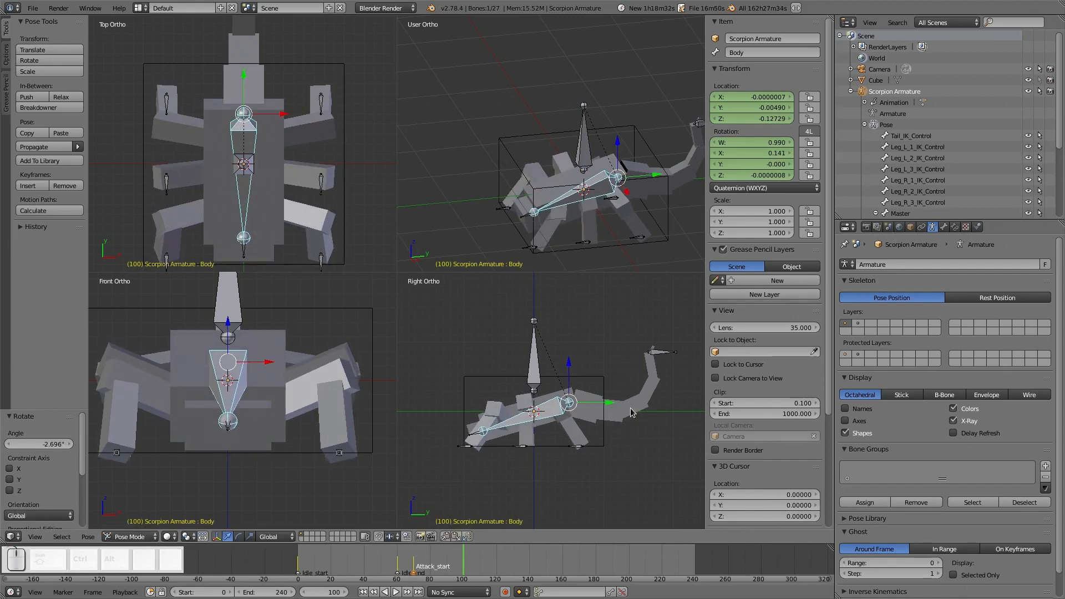
- Insert location and rotation keyframes for the Body bone at frame 100
key(i)
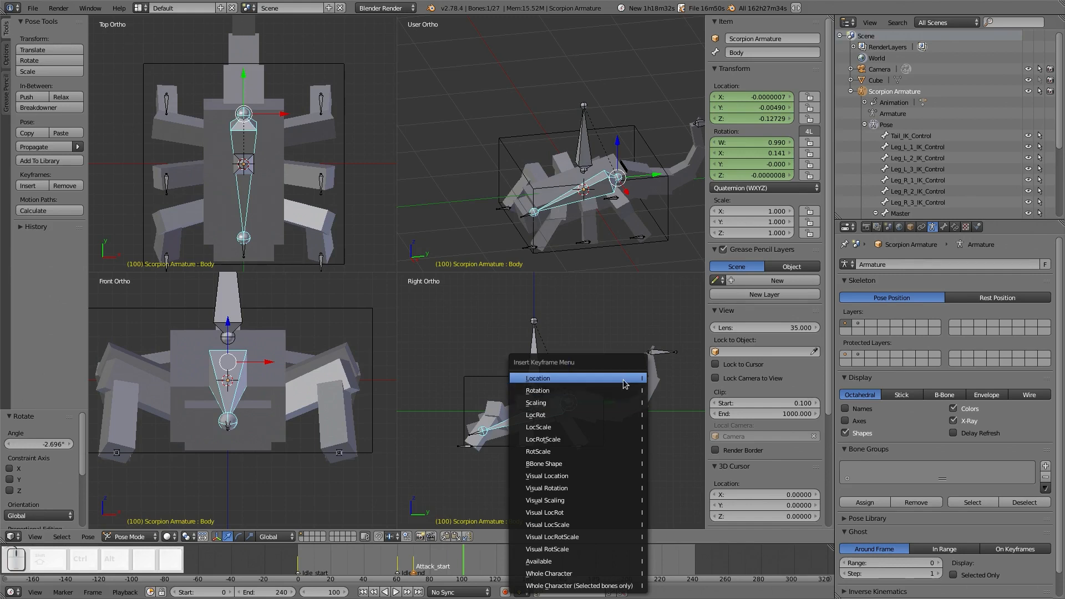
click(626, 384)
key(i)
click(619, 394)
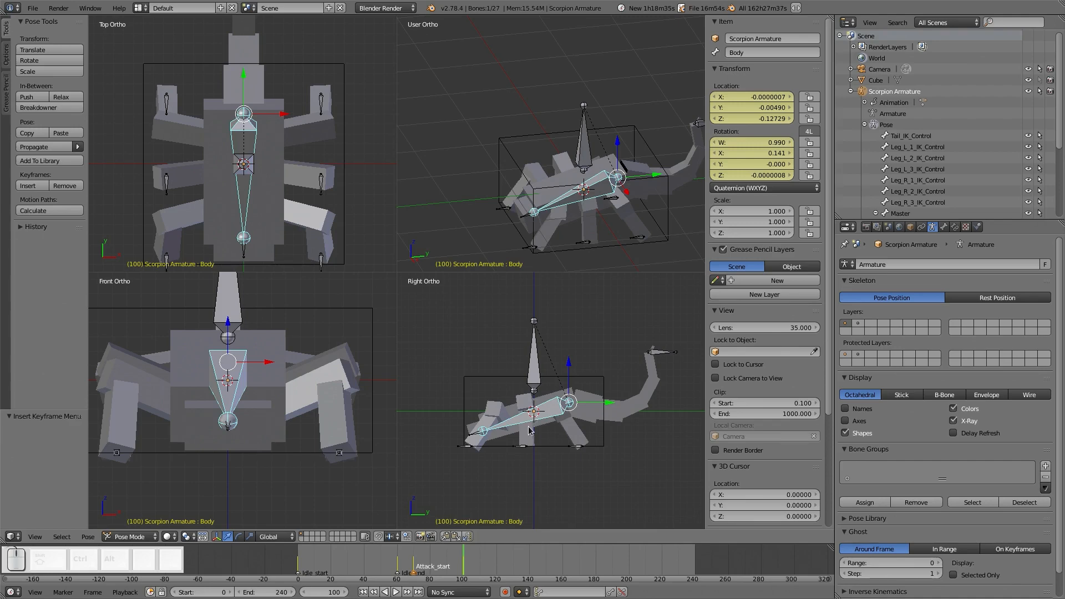
- Try hiding Tail_IK_Control and the scorpion mesh, restore the mesh and reselect the armature's Master bone
right_click(664, 355)
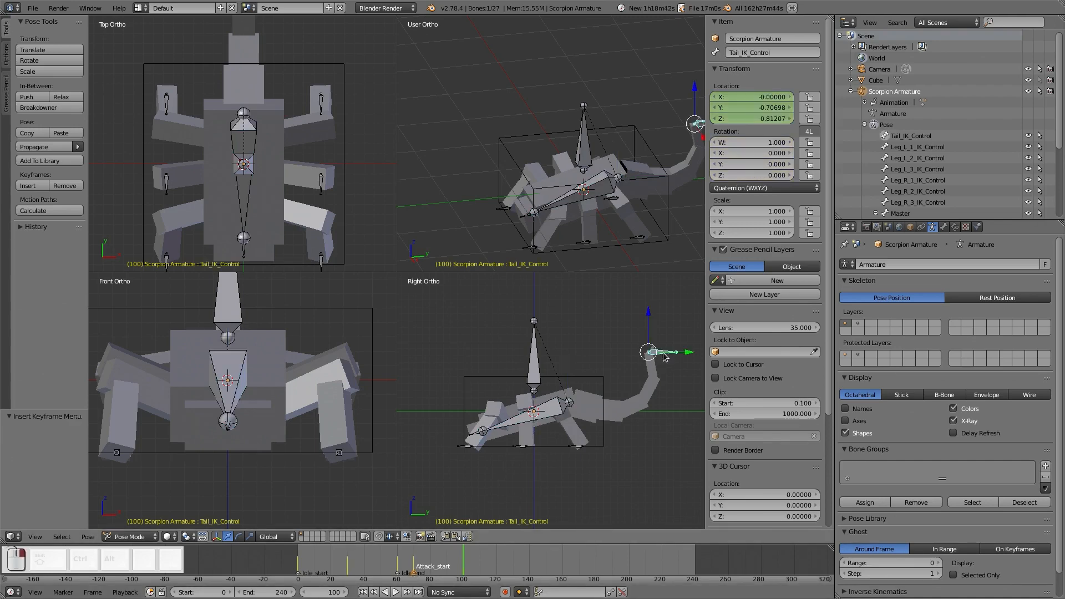
key(h)
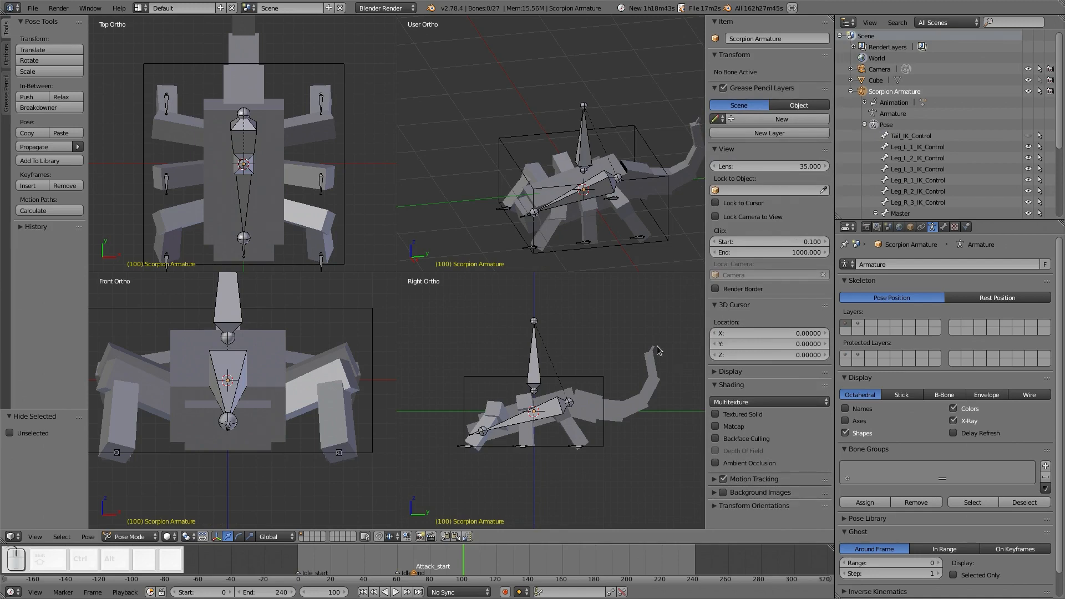
right_click(657, 352)
key(h)
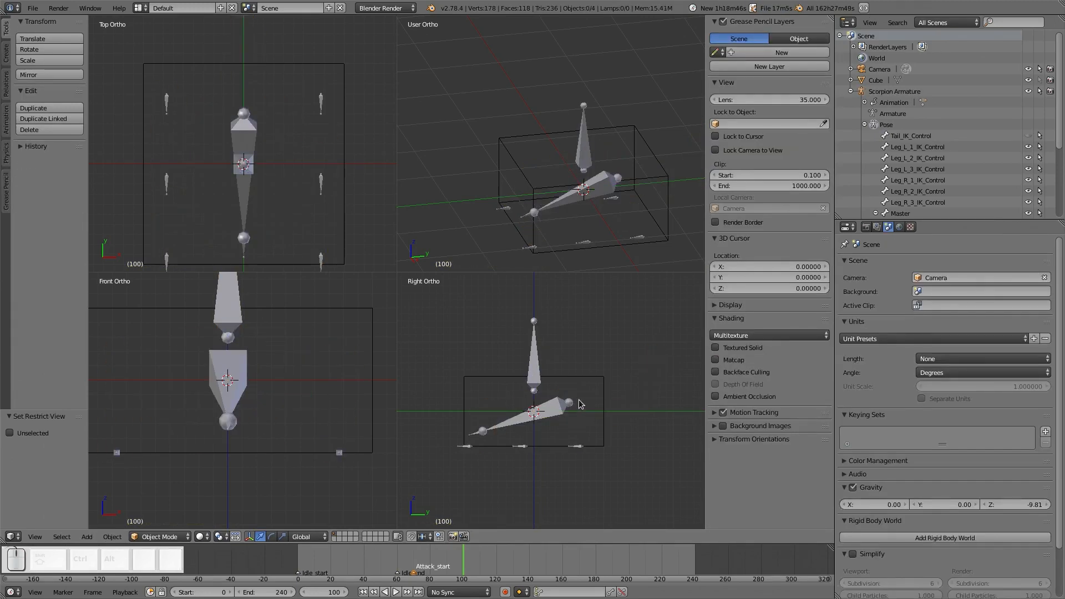
key(alt+h)
right_click(655, 351)
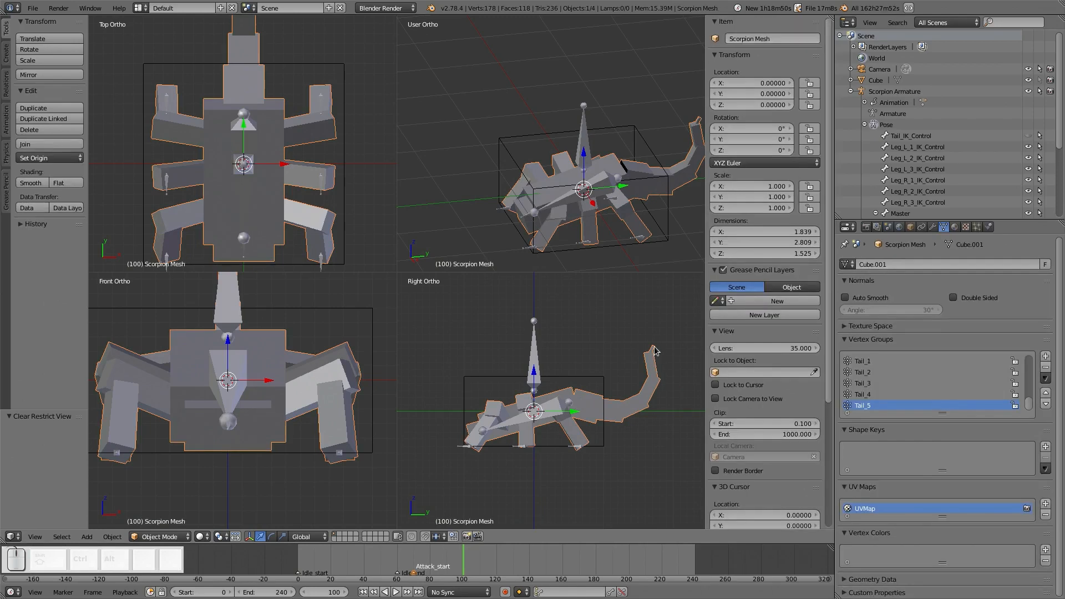
right_click(539, 366)
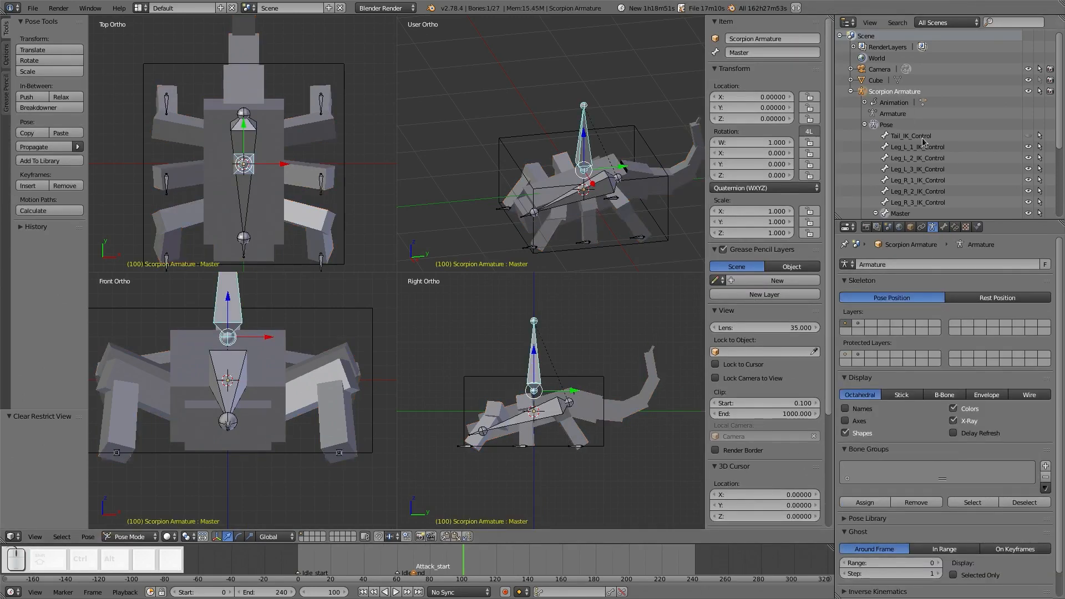
- Expand the tail bone hierarchy in the outliner and make Tail_IK_Control visible again
scroll(947, 177, down, 5)
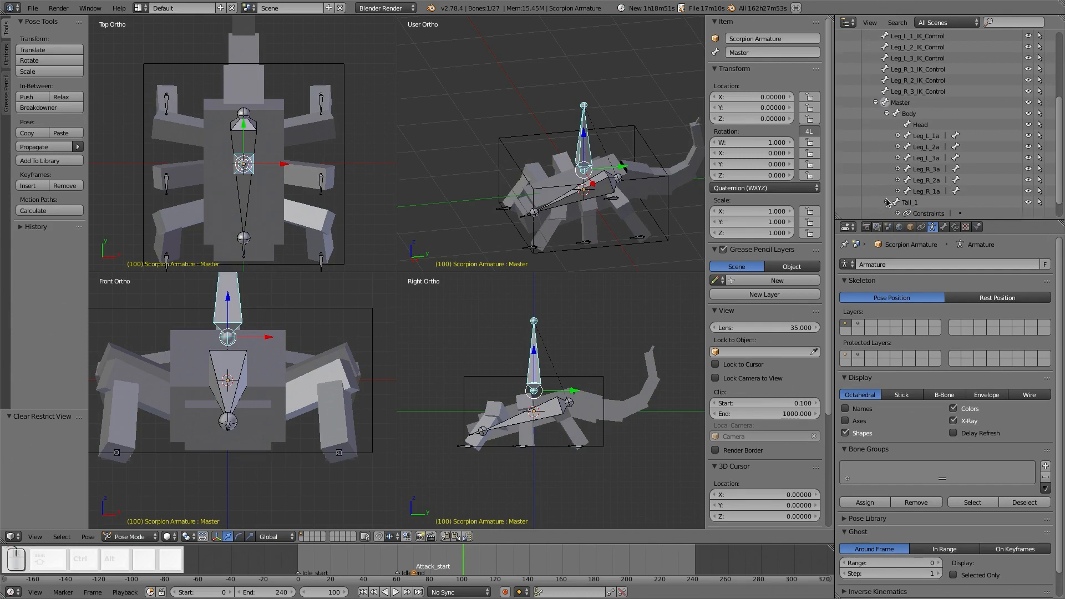
click(886, 202)
scroll(898, 198, down, 1)
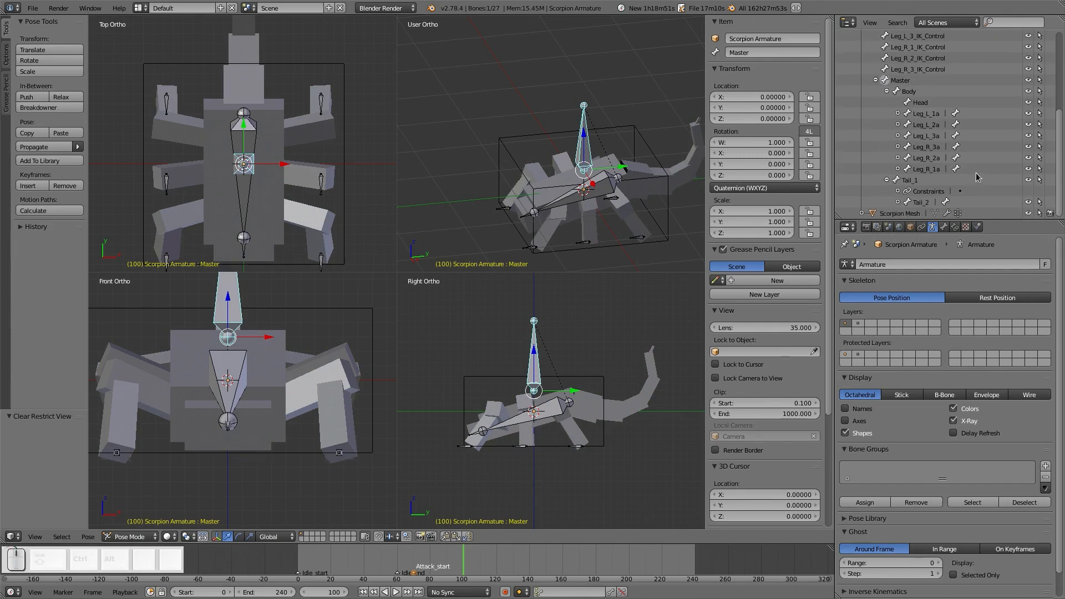
click(898, 202)
scroll(896, 201, down, 1)
click(908, 192)
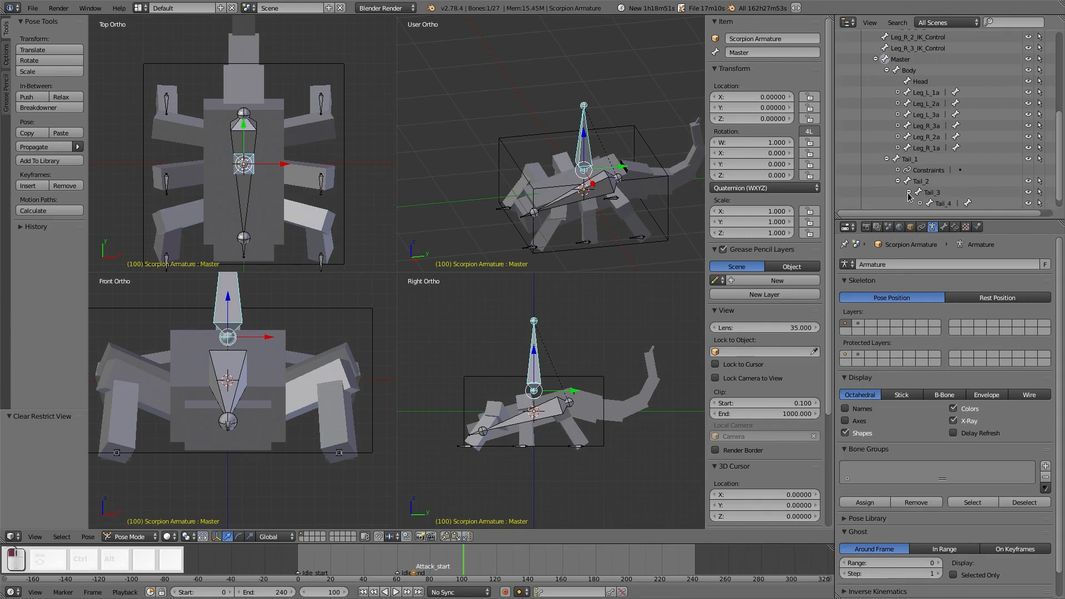
scroll(908, 193, down, 1)
click(921, 192)
scroll(913, 193, down, 1)
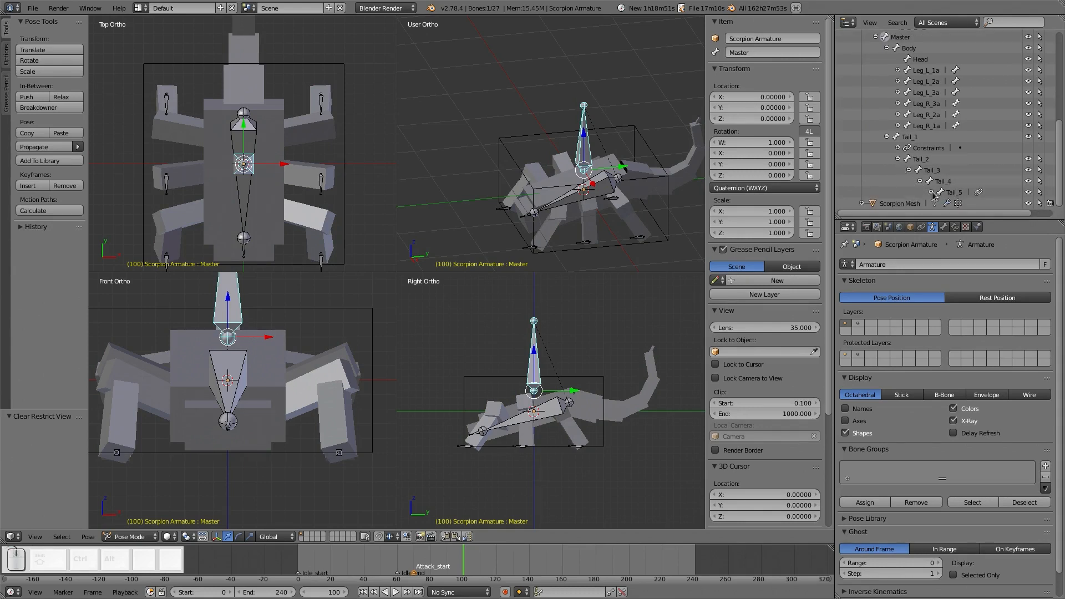
click(931, 192)
scroll(943, 196, down, 1)
scroll(907, 195, up, 9)
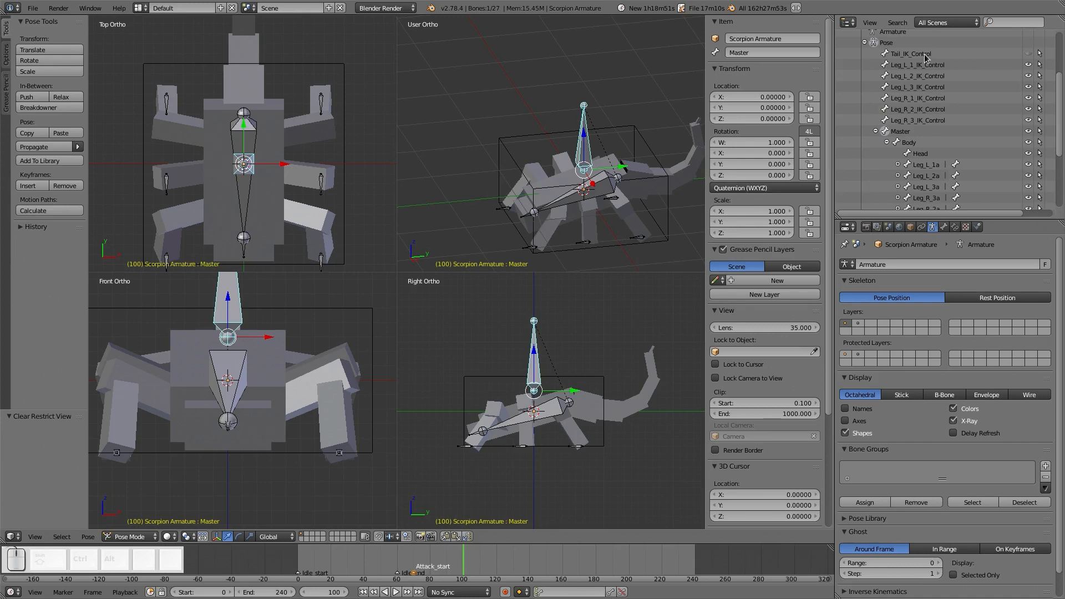
click(1028, 55)
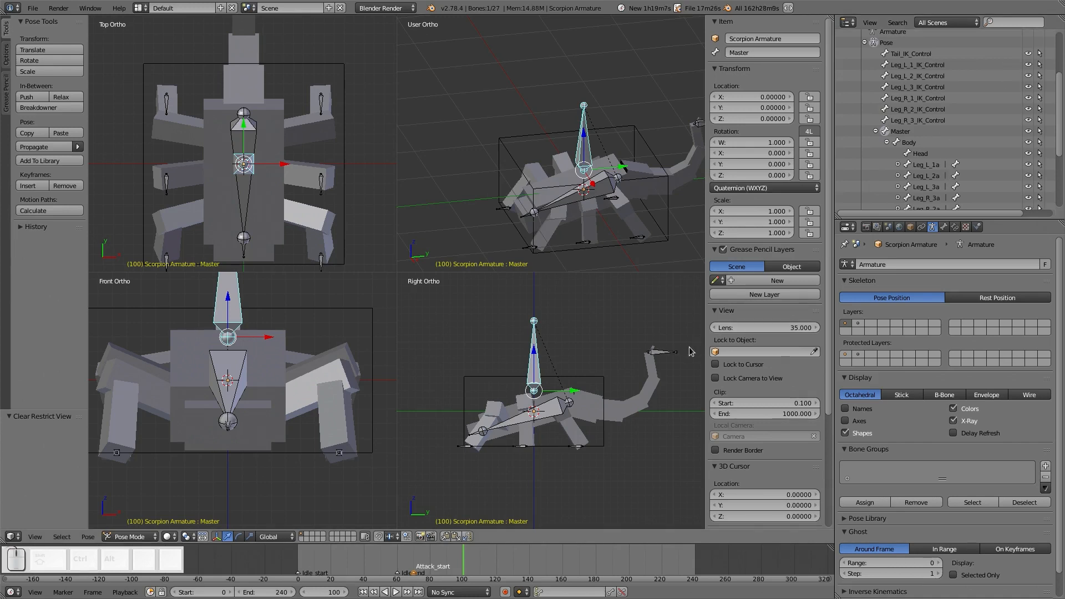
- Move Tail_IK_Control forward over the body, about -1.545 along Y and -0.008 along Z, and insert its location keyframe at frame 100
right_click(664, 353)
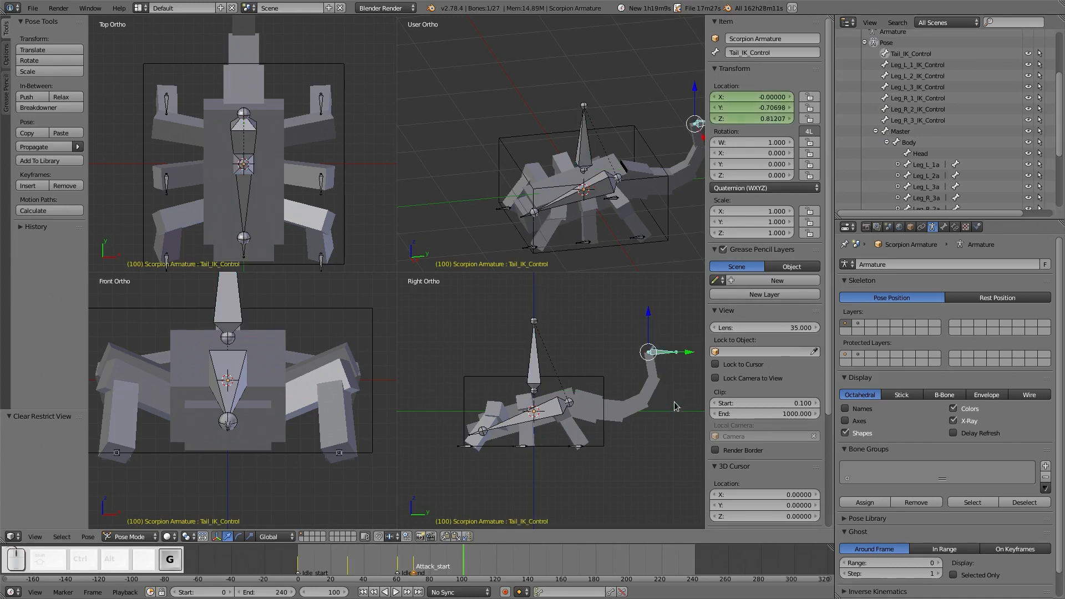
key(g)
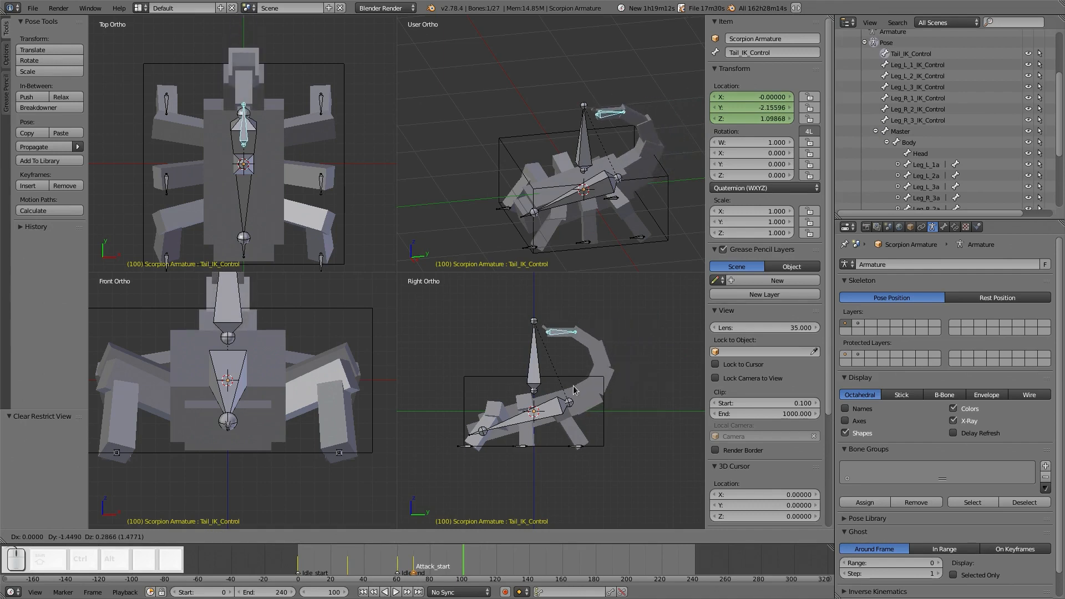
click(572, 408)
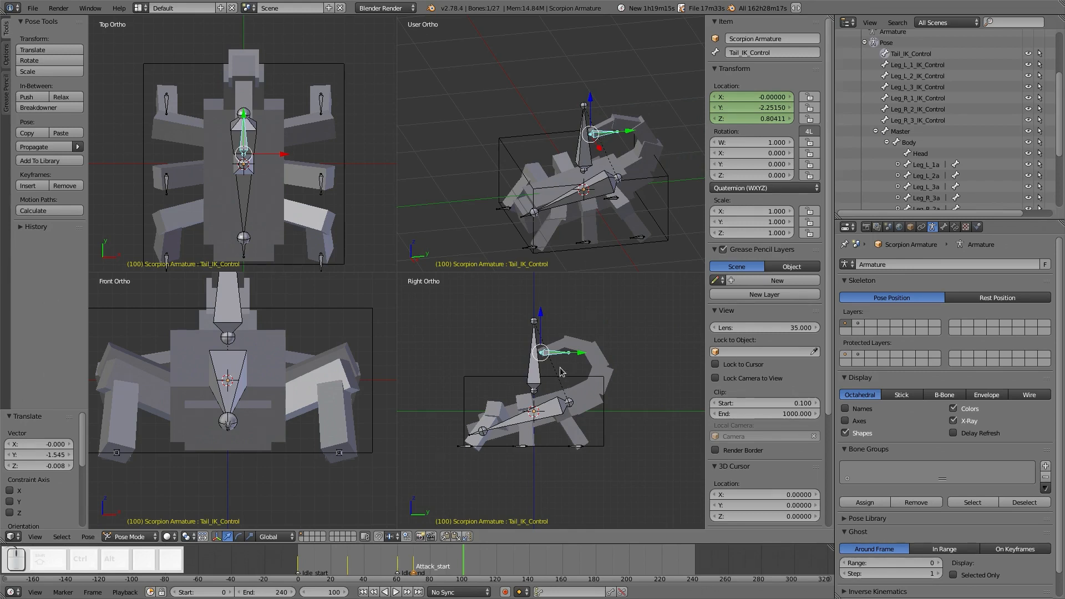
key(i)
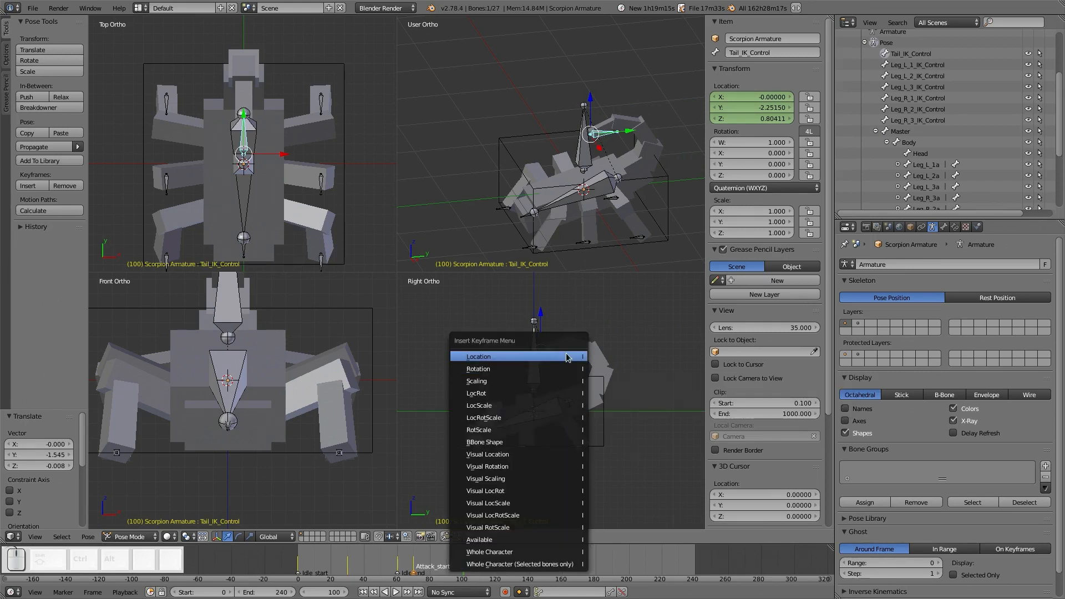
click(560, 367)
- At frame 70, clear the locations of Leg_L_1_IK_Control, Leg_L_3_IK_Control, Leg_R_1_IK_Control and Leg_R_3_IK_Control
drag(473, 567, 416, 559)
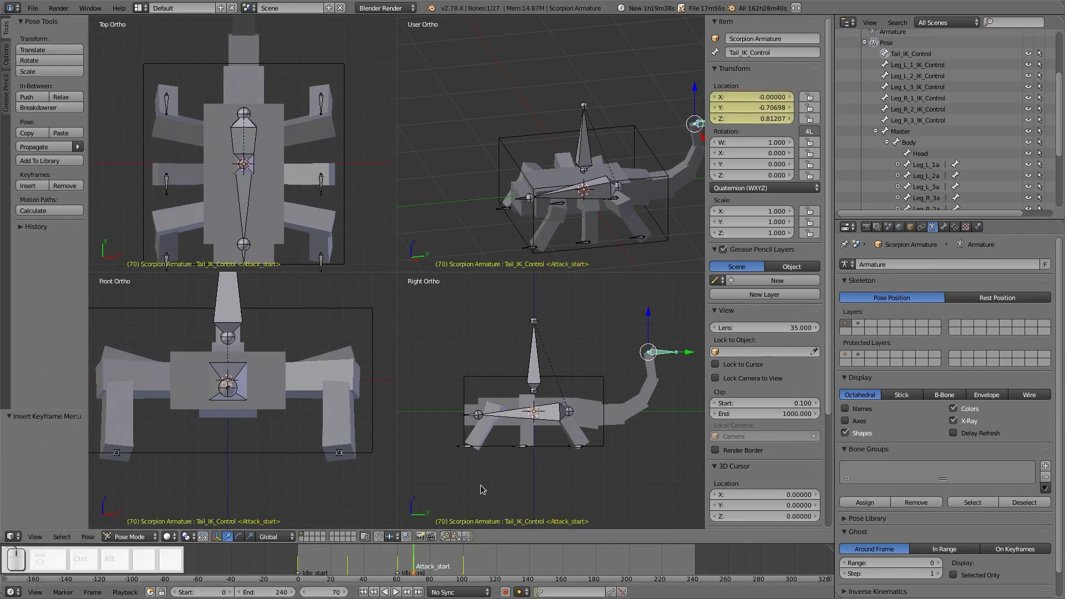
scroll(478, 492, up, 2)
right_click(431, 470)
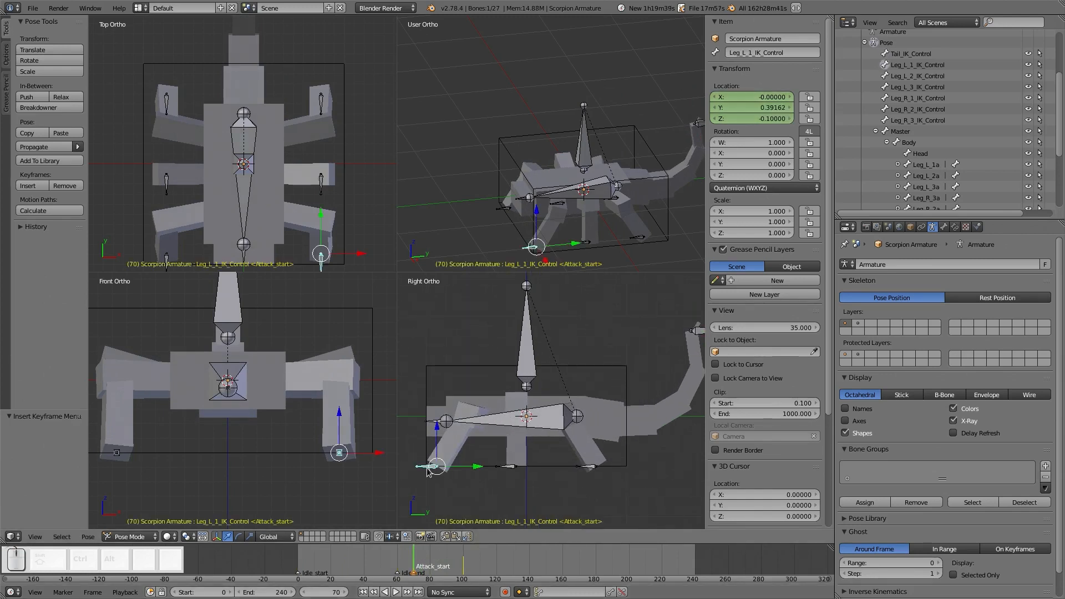
key(alt+g)
right_click(580, 469)
key(alt+g)
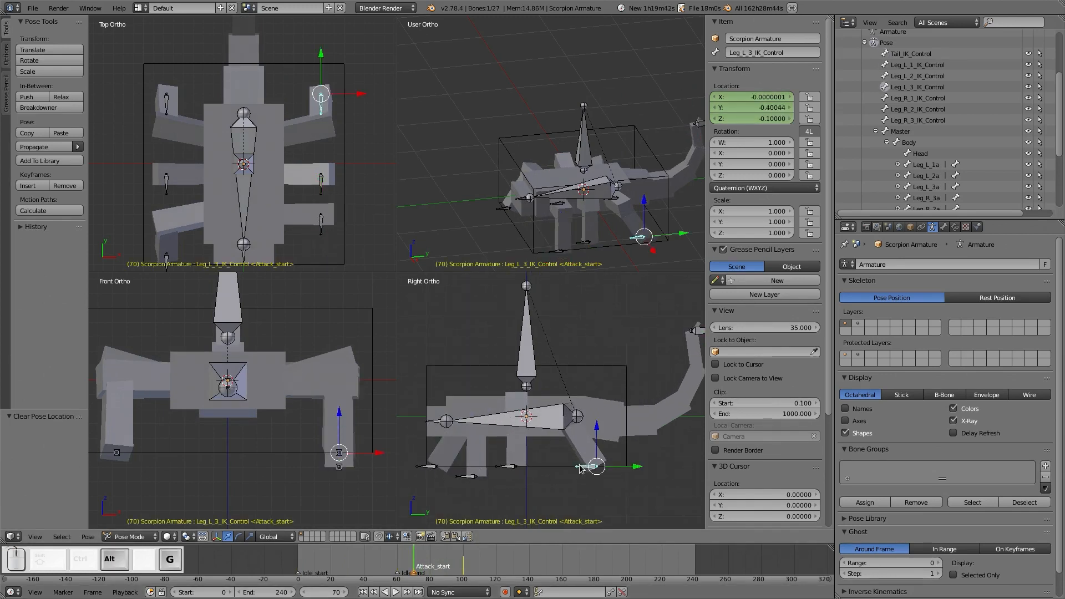
right_click(433, 469)
key(alt+g)
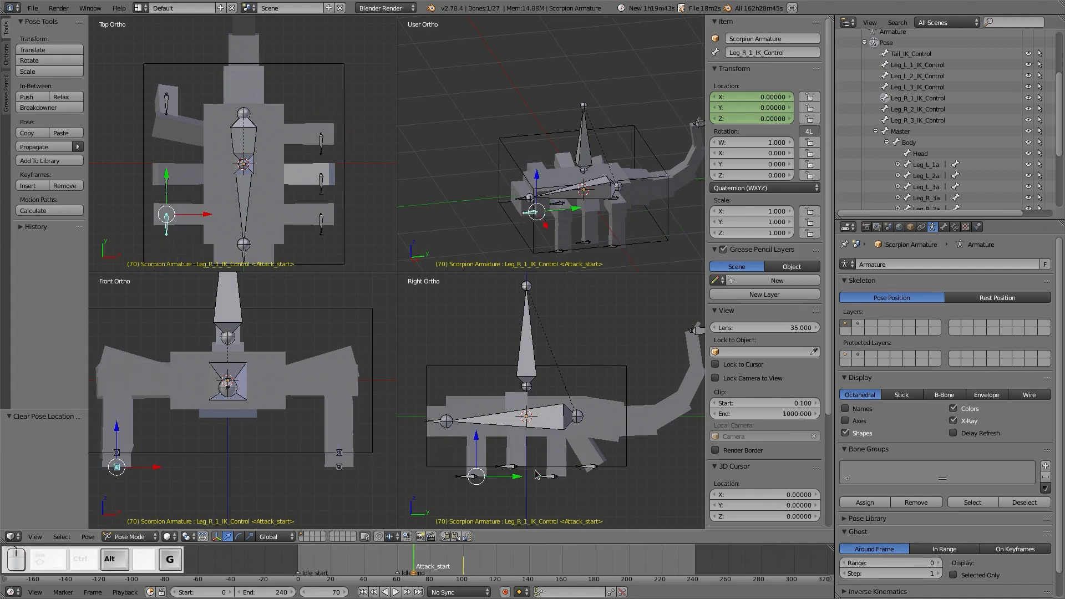
right_click(593, 470)
key(alt+g)
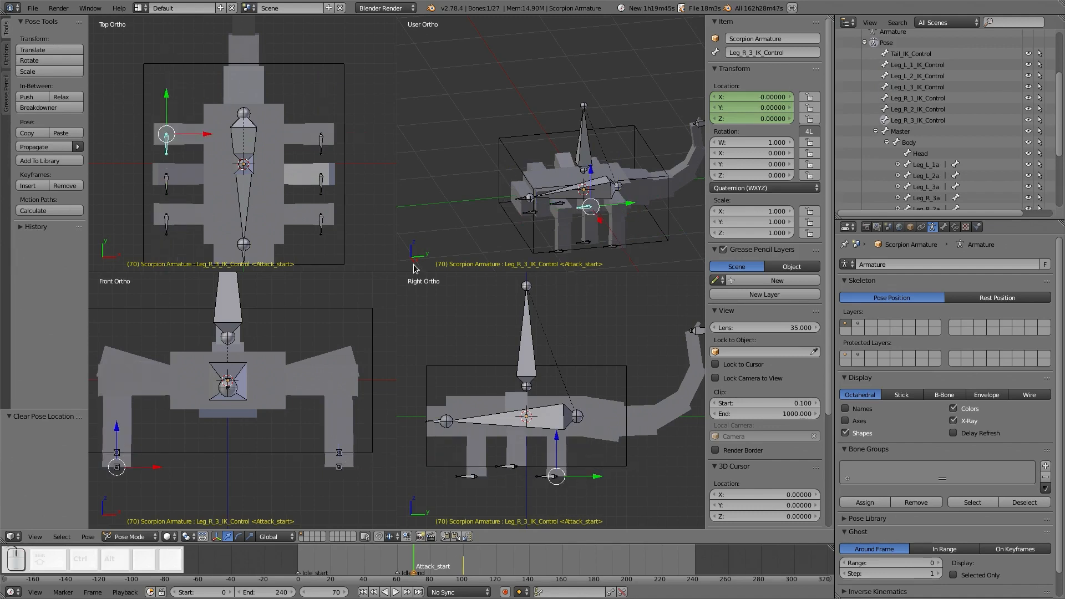
- Raise the front and rear leg IK controls on both sides by 0.100 along Z at frame 70
shift+middle_drag(577, 230, 544, 168)
scroll(549, 173, up, 3)
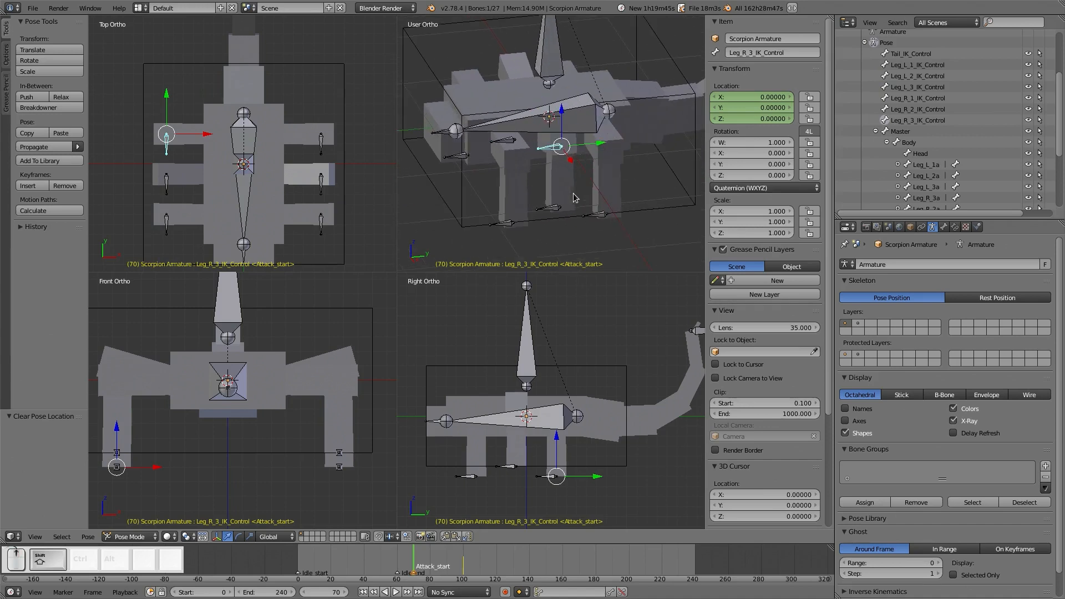
right_click(597, 216)
shift+right_click(502, 232)
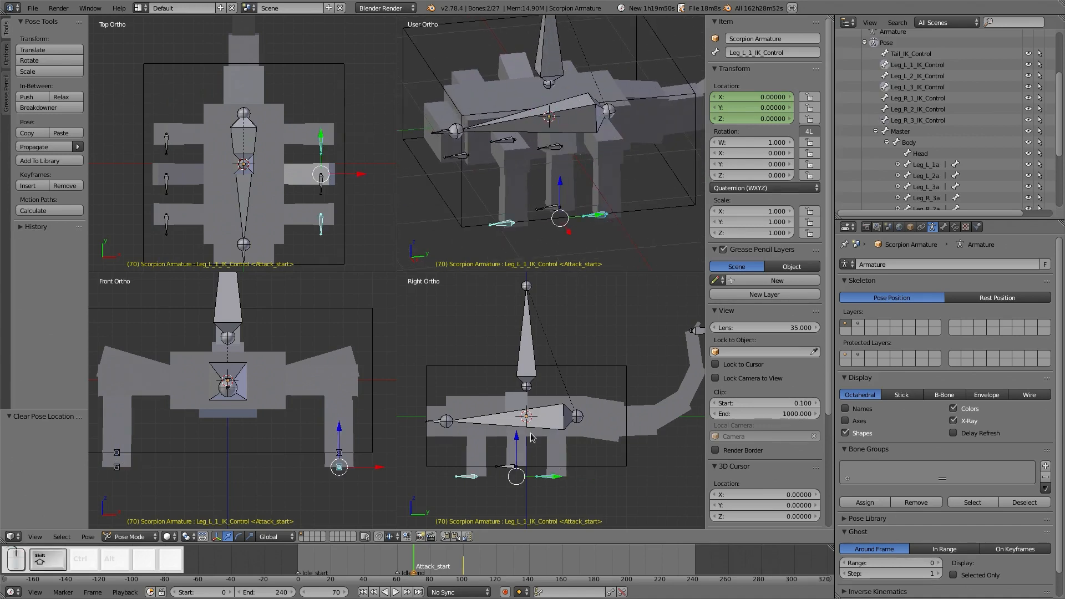
key(ctrl+Tab)
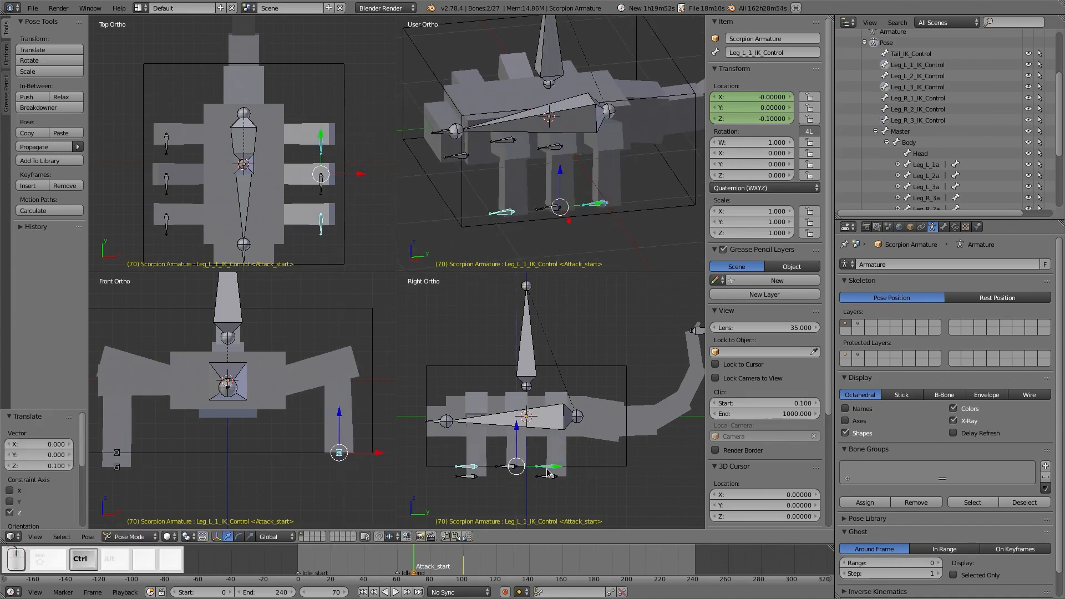
right_click(542, 481)
right_click(542, 481)
key(ctrl+Tab)
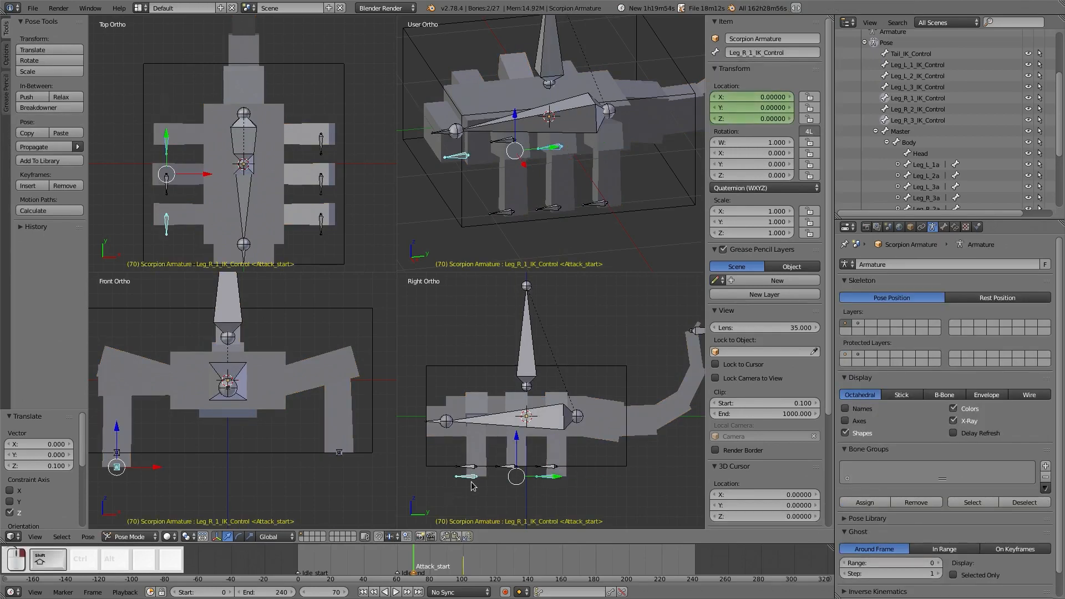
key(ctrl+z)
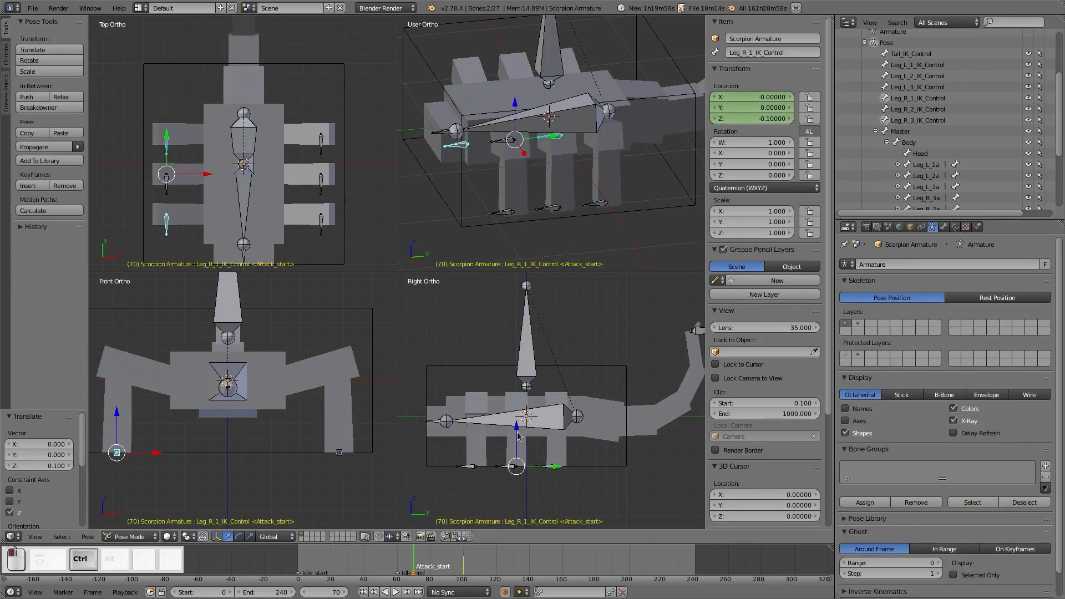
- Insert location keyframes for Leg_L_3_IK_Control and Leg_L_1_IK_Control at frame 70
right_click(593, 208)
key(i)
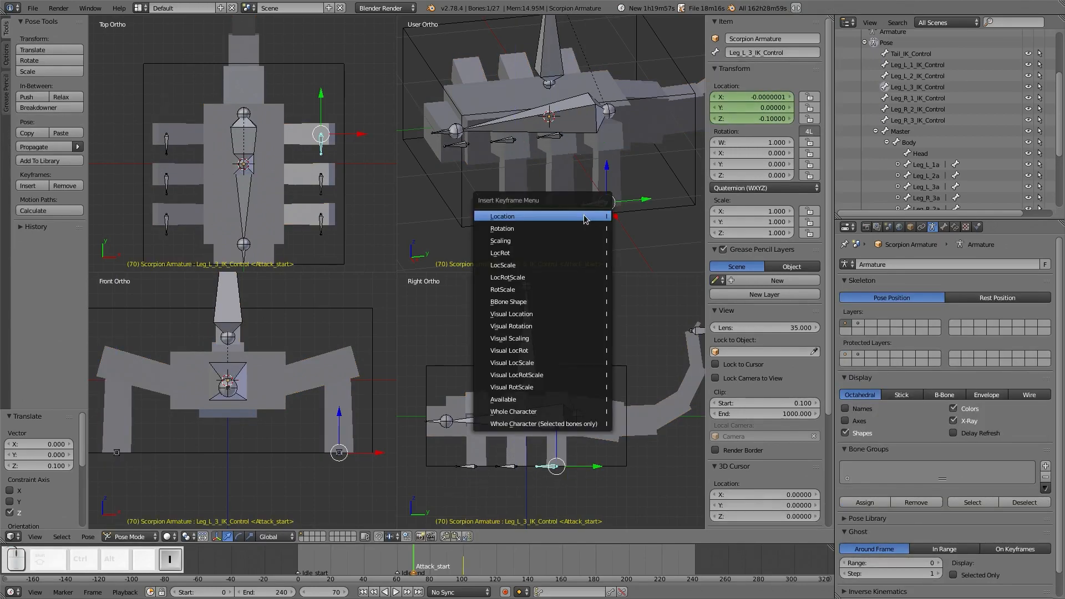
click(571, 222)
right_click(501, 214)
key(i)
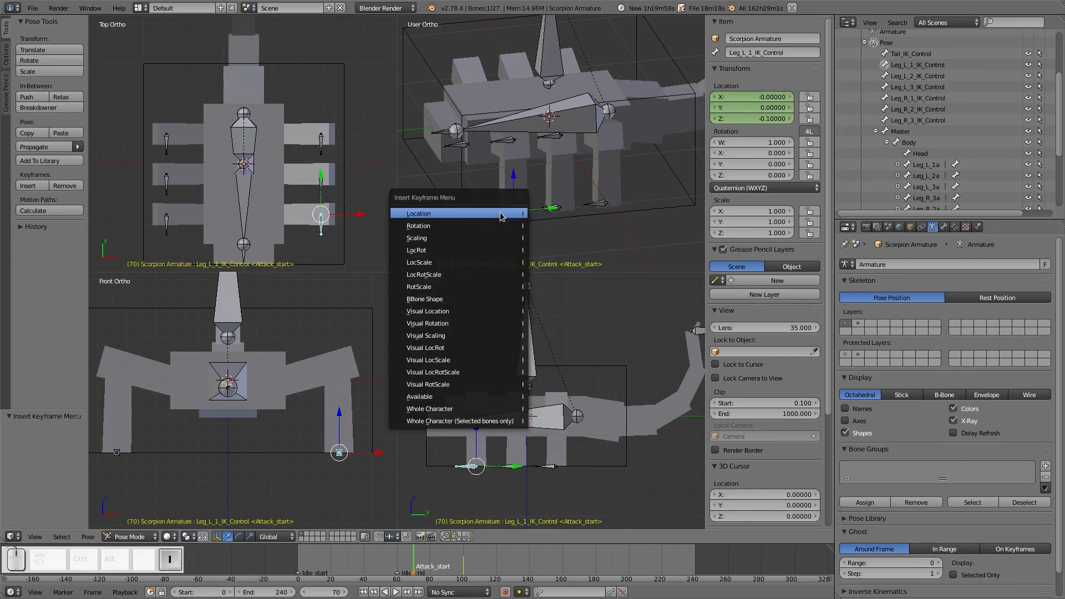
click(497, 213)
- Insert location keyframes for Leg_R_1_IK_Control and Leg_R_3_IK_Control at frame 70
middle_drag(498, 214, 565, 206)
right_click(548, 192)
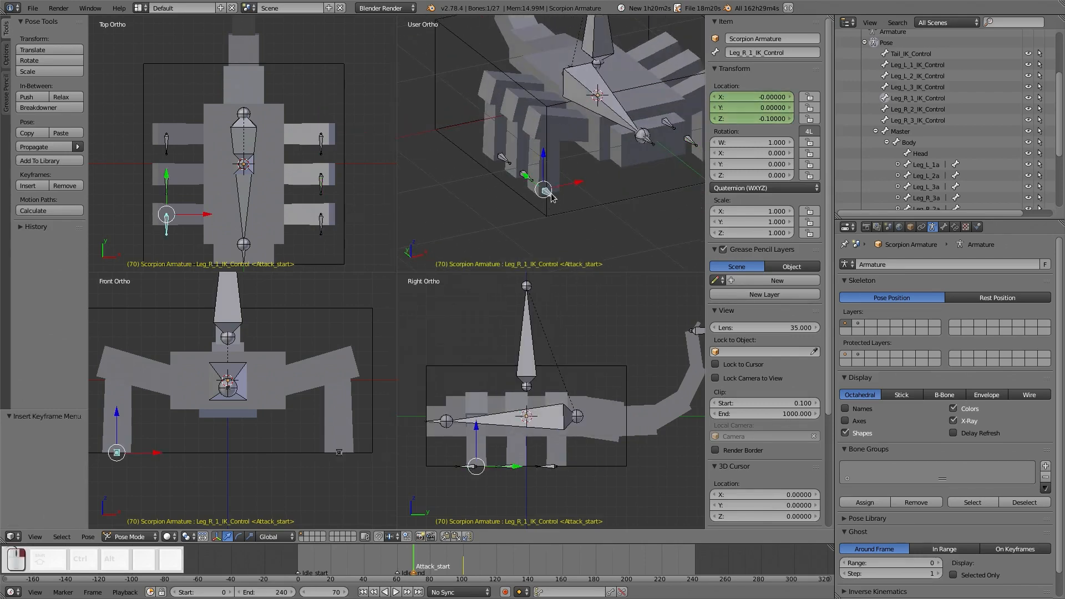
key(i)
click(521, 176)
right_click(504, 161)
key(i)
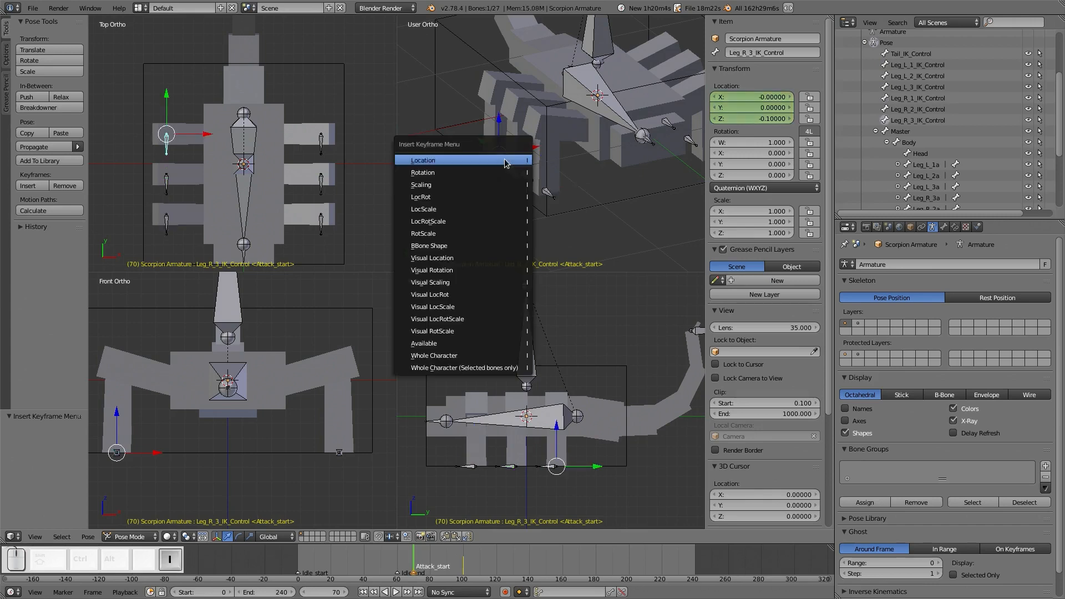
click(504, 160)
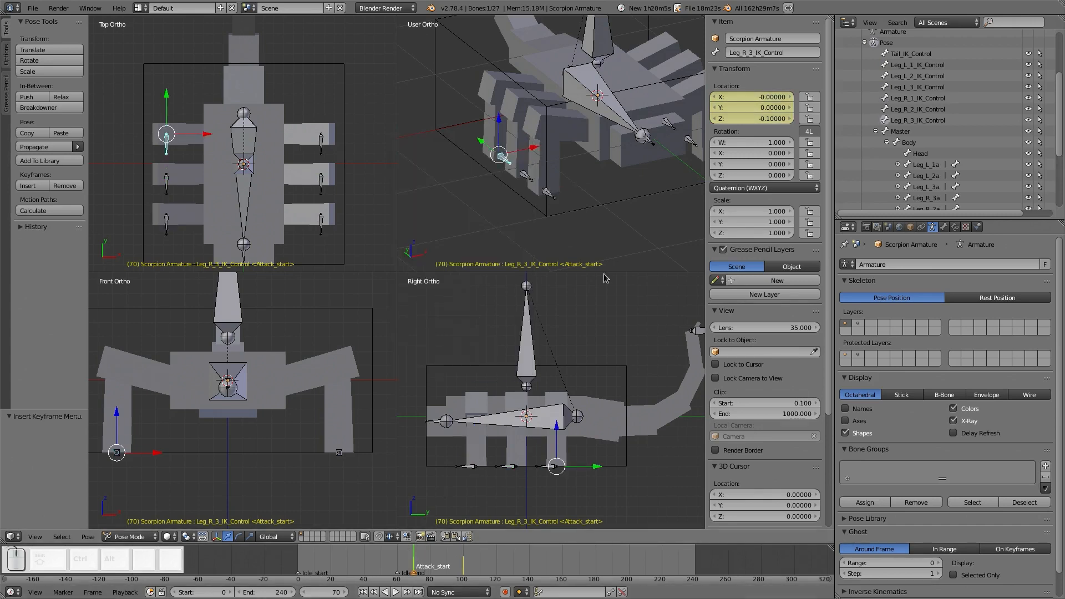
- Play back the attack animation from frame 70 in a single view with all bones deselected, stopping around frame 100
scroll(607, 283, down, 3)
scroll(605, 167, down, 3)
mouse_move(595, 170)
middle_down()
mouse_move(571, 177)
mouse_move(592, 181)
middle_up()
key(ctrl+alt+q)
scroll(589, 186, up, 2)
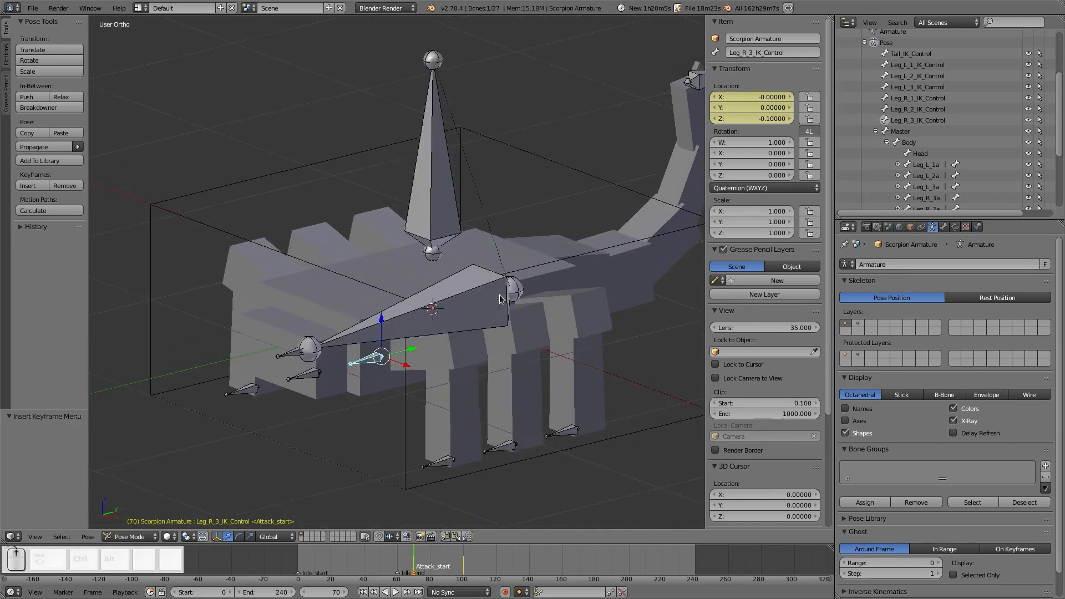
key(a)
shift+middle_drag(547, 318, 490, 318)
middle_drag(422, 320, 464, 340)
scroll(462, 335, down, 1)
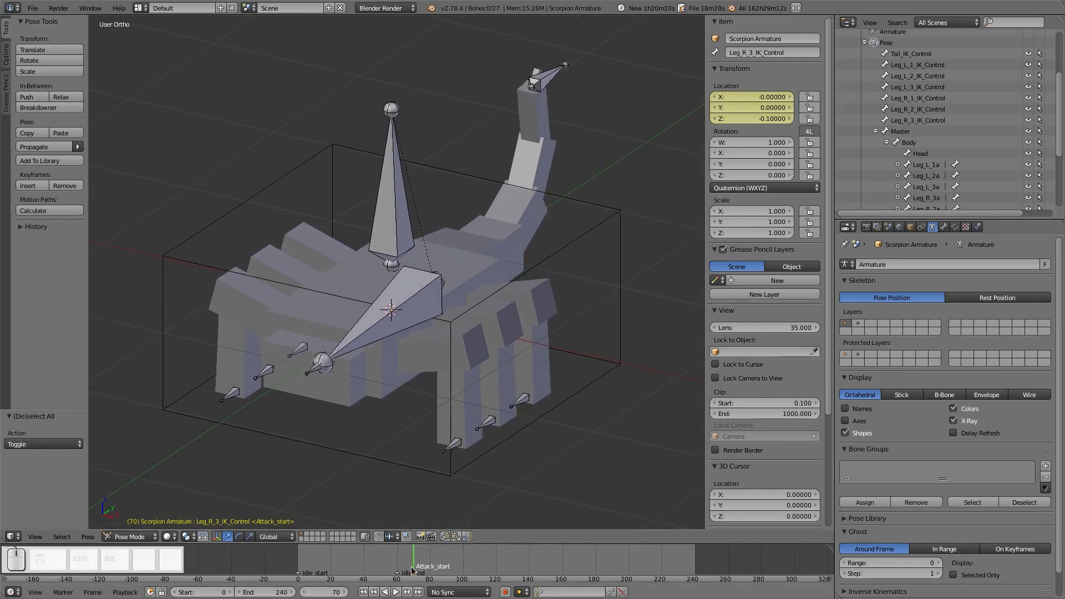
key(alt+a)
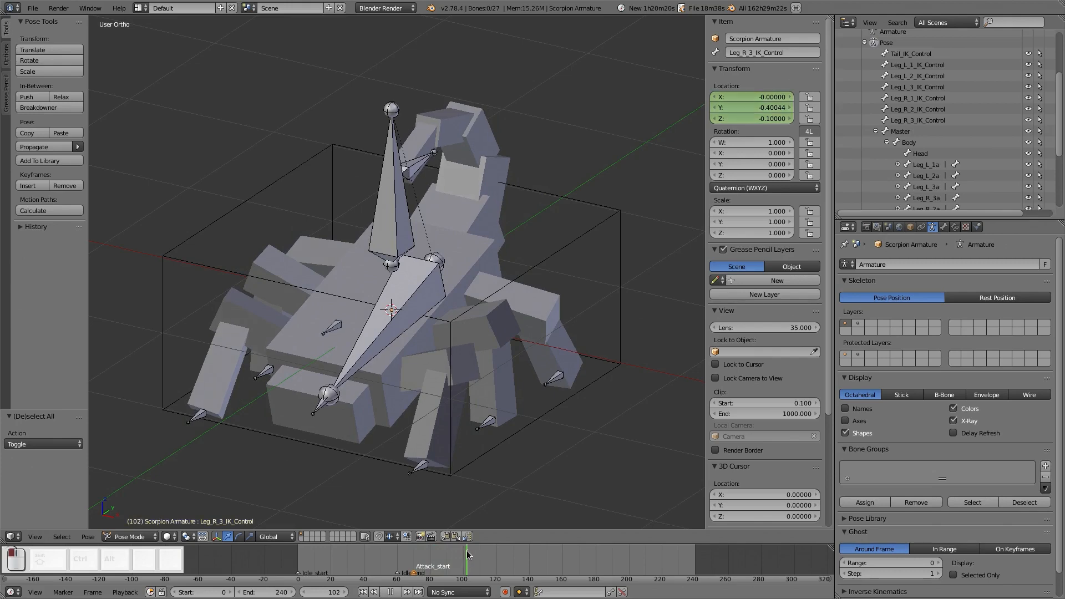
drag(469, 554, 464, 553)
- Rotate the Head bone by about 14.6° in the right side view at frame 100 and insert a rotation keyframe
middle_drag(484, 309, 429, 288)
right_click(203, 350)
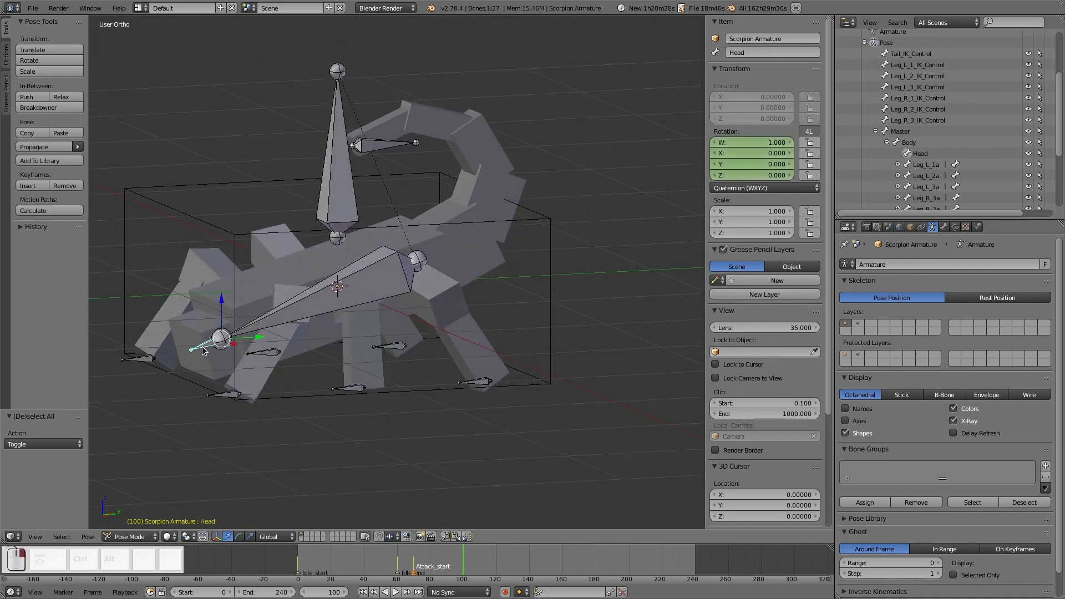
key(alt+a)
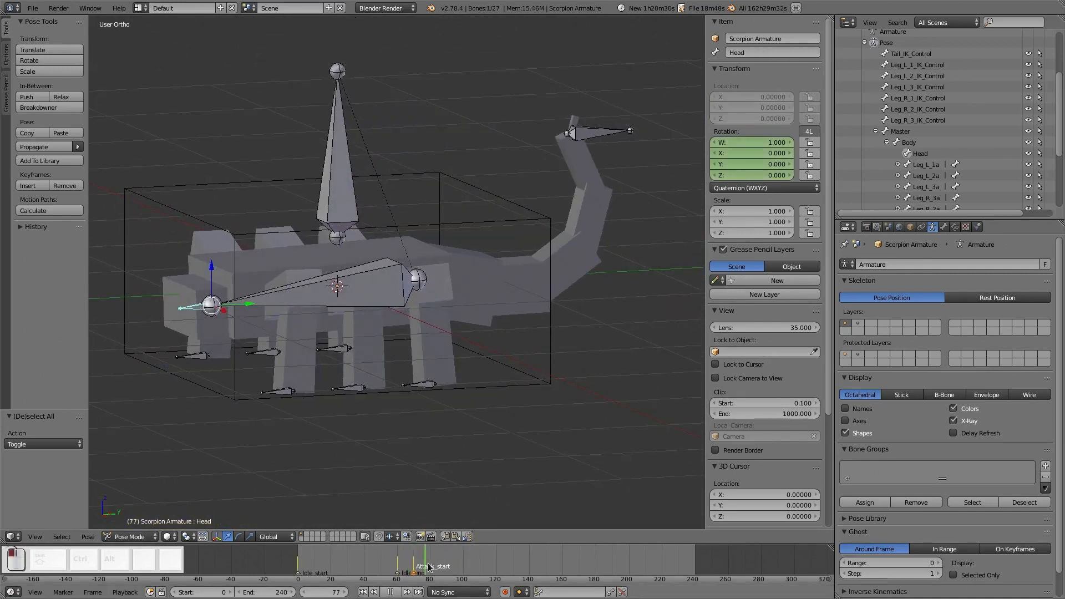
key(Escape)
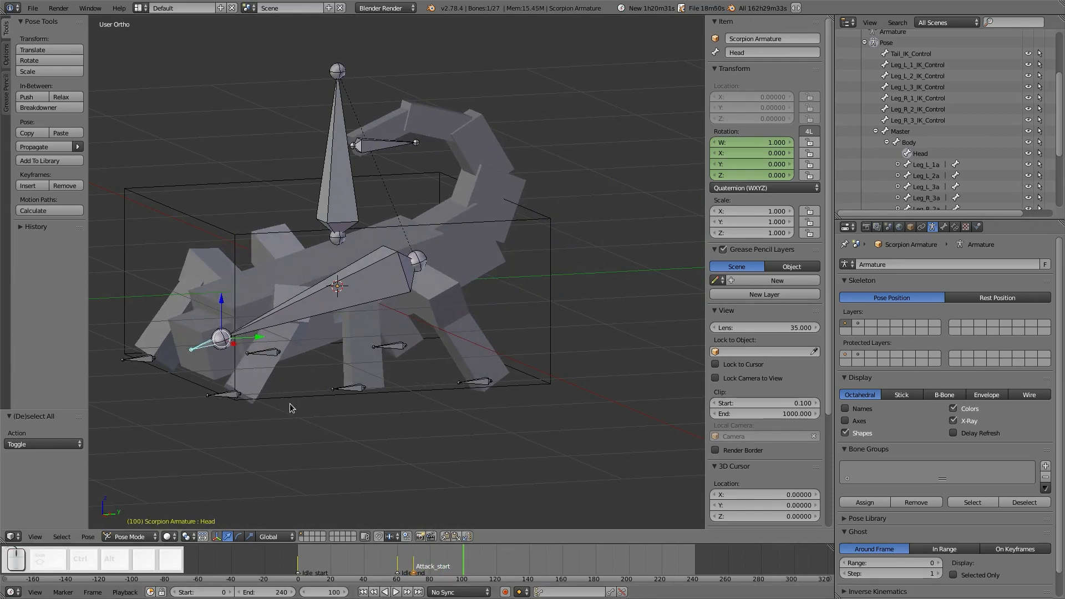
key(KP_3)
shift+middle_drag(201, 332, 389, 352)
scroll(297, 364, up, 2)
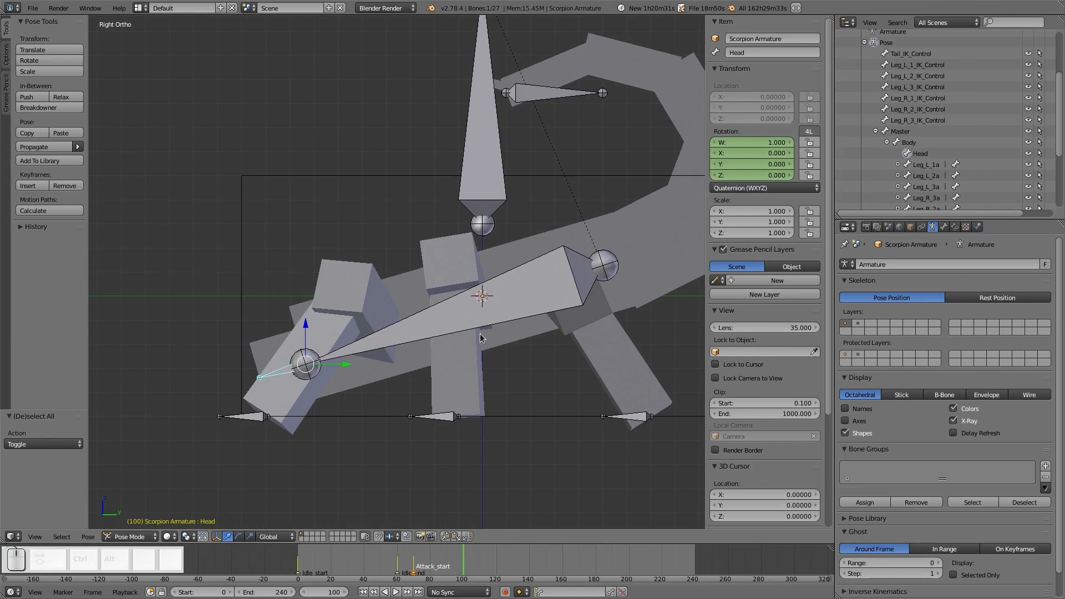
key(r)
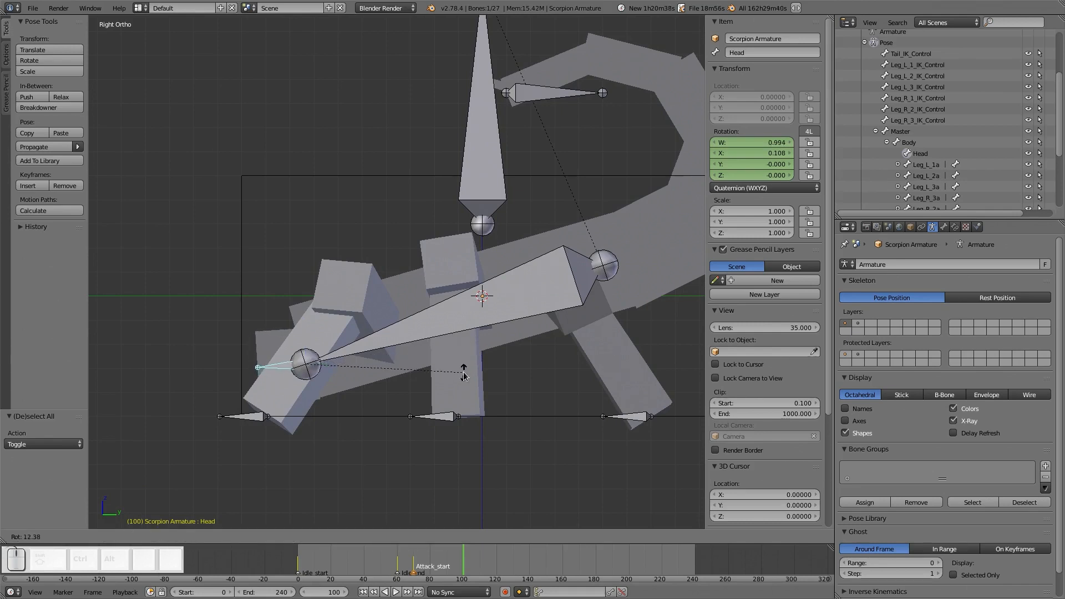
click(457, 380)
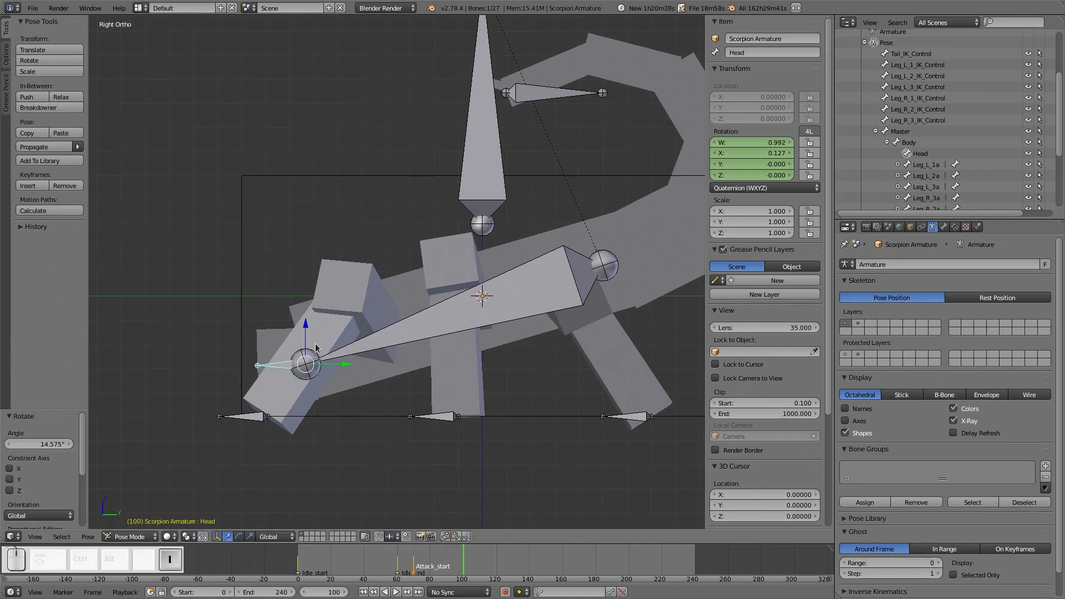
key(i)
click(314, 358)
- Insert a location keyframe for Tail_IK_Control at frame 110, holding its frame 100 position
middle_drag(309, 340, 351, 352)
mouse_move(465, 565)
mouse_down()
mouse_move(451, 559)
mouse_move(470, 554)
mouse_move(413, 557)
mouse_move(465, 559)
mouse_up()
shift+middle_drag(564, 64, 447, 91)
right_click(439, 120)
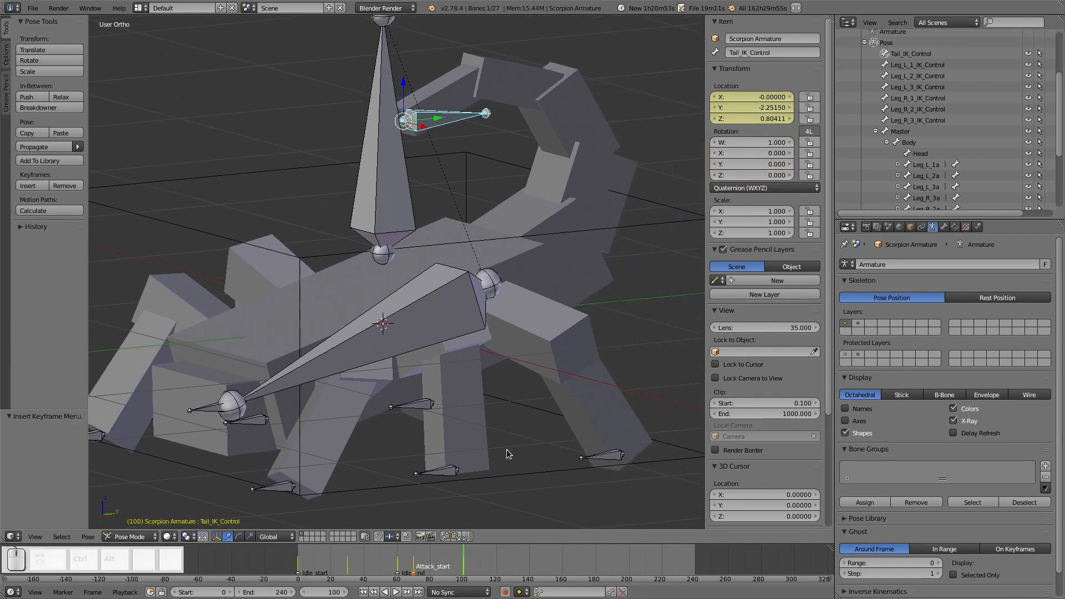
click(480, 567)
scroll(466, 253, down, 3)
middle_drag(466, 254, 418, 158)
mouse_move(431, 192)
mouse_down()
mouse_move(417, 194)
mouse_move(443, 194)
mouse_up()
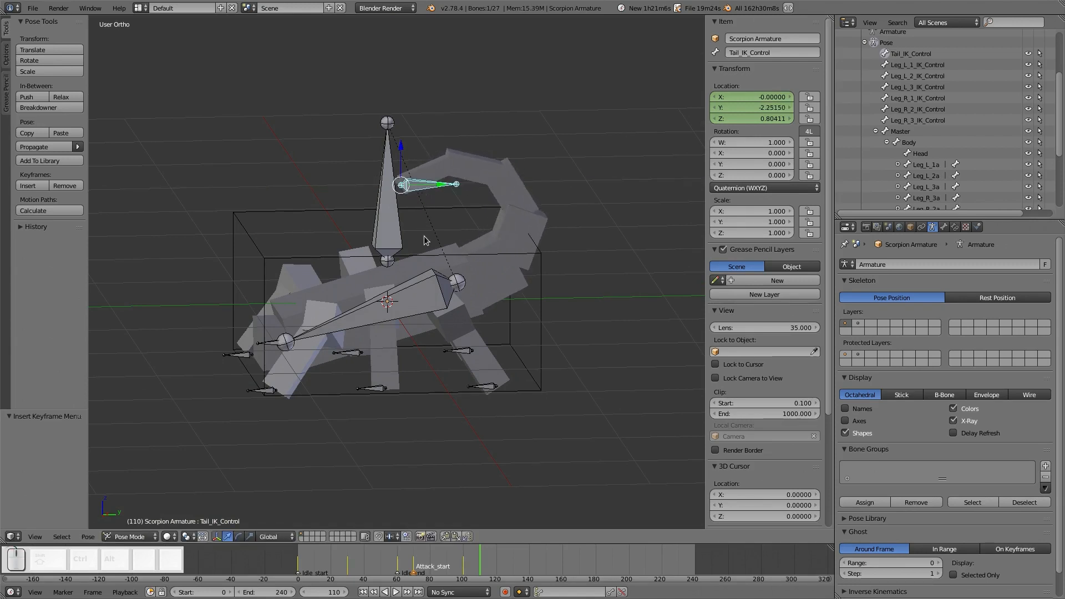
scroll(495, 552, up, 4)
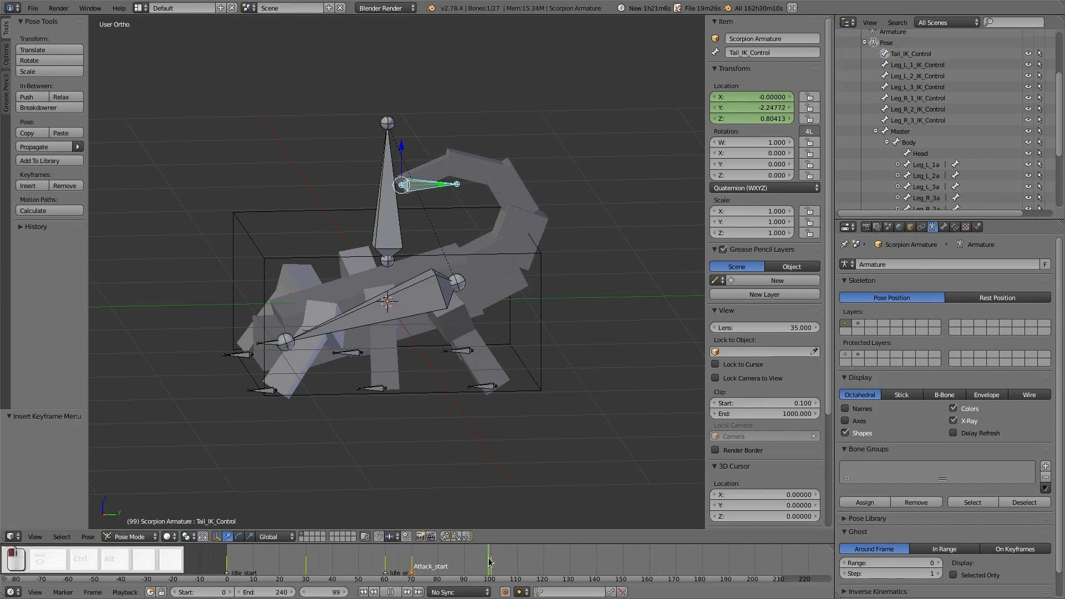
mouse_move(500, 558)
mouse_down()
mouse_move(577, 562)
mouse_move(414, 563)
mouse_move(520, 566)
mouse_up()
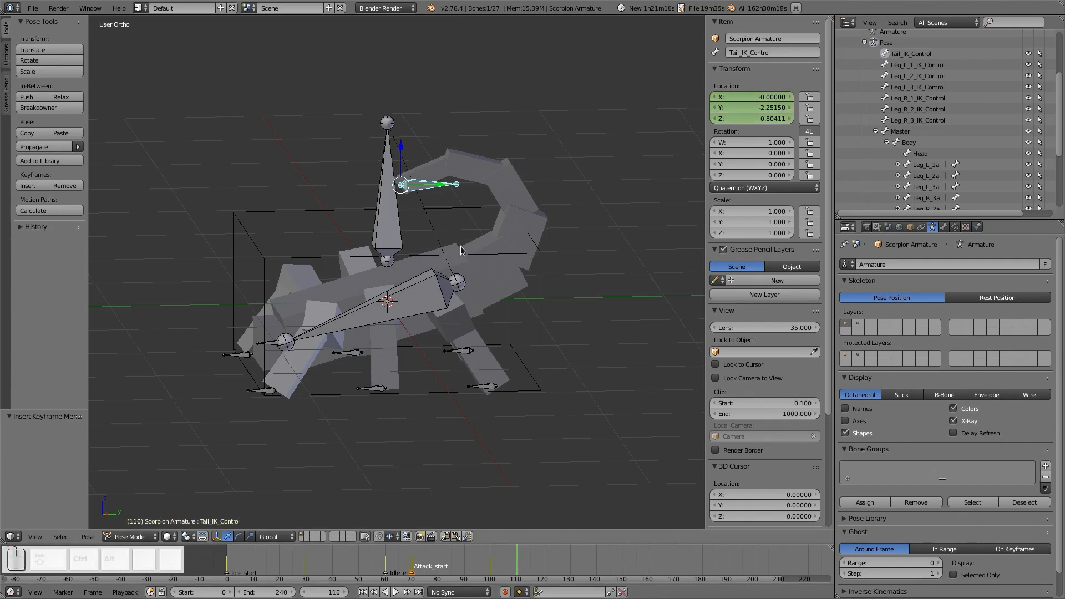
key(i)
click(432, 176)
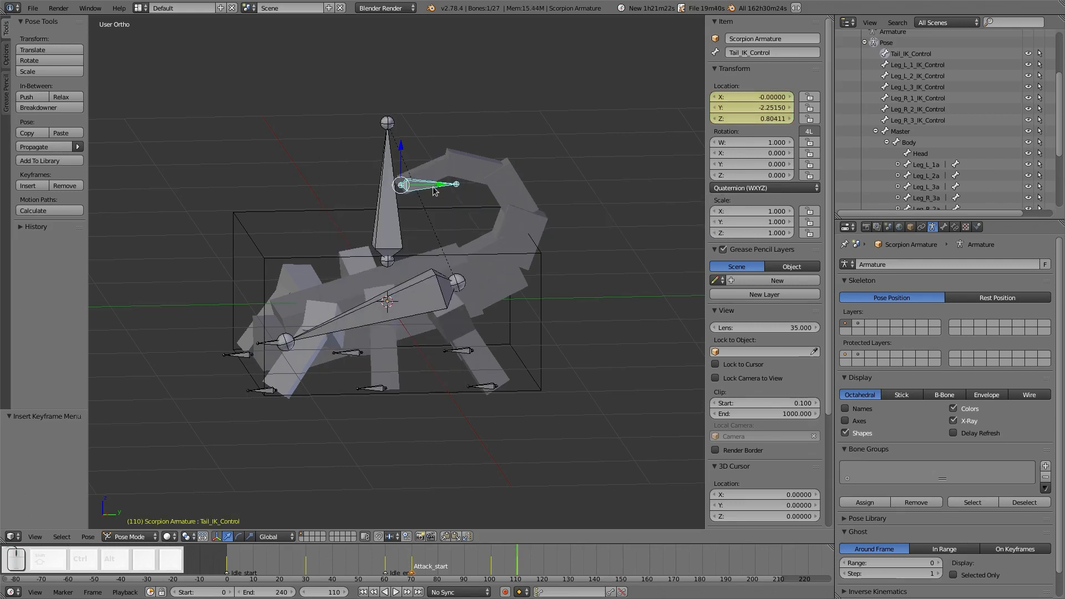
- Examine which leg IK controls have location keyframes by selecting them individually at frame 110, and return to Tail_IK_Control
right_click(478, 391)
right_click(348, 347)
right_click(346, 351)
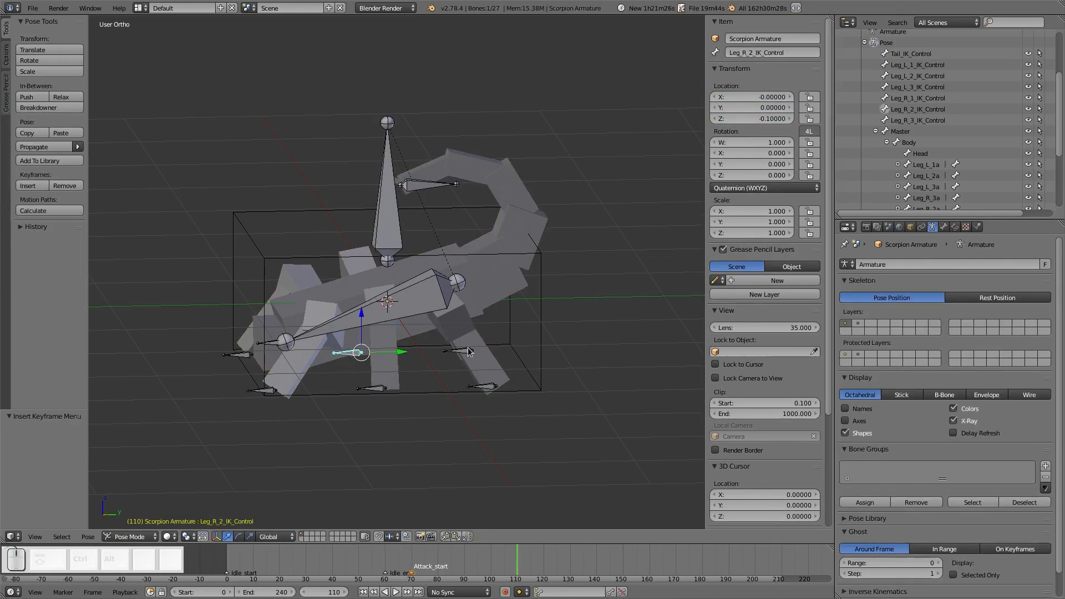
right_click(469, 350)
right_click(264, 390)
right_click(245, 356)
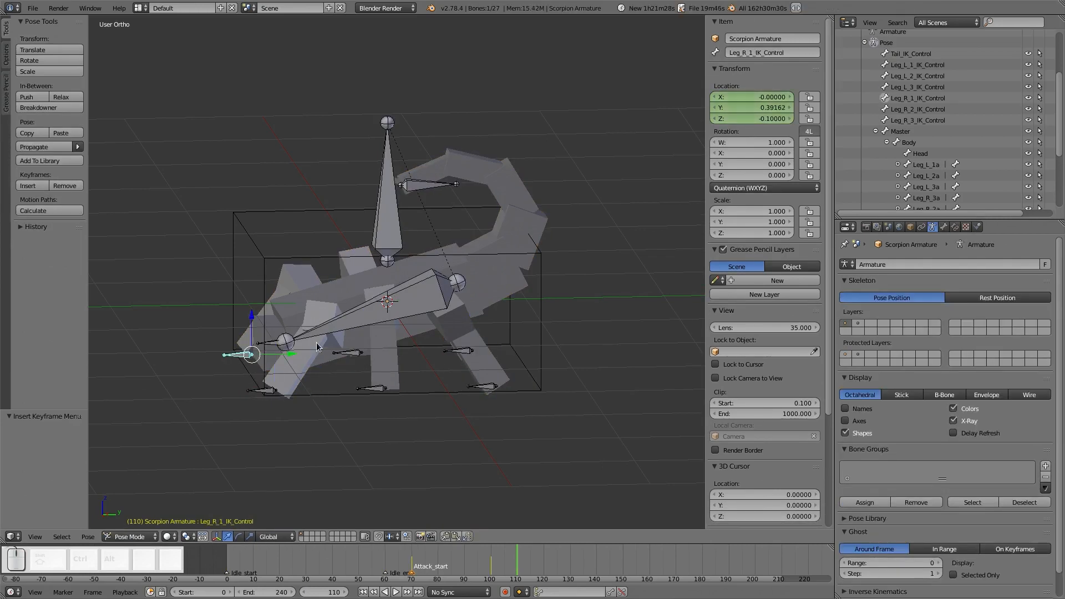
right_click(318, 347)
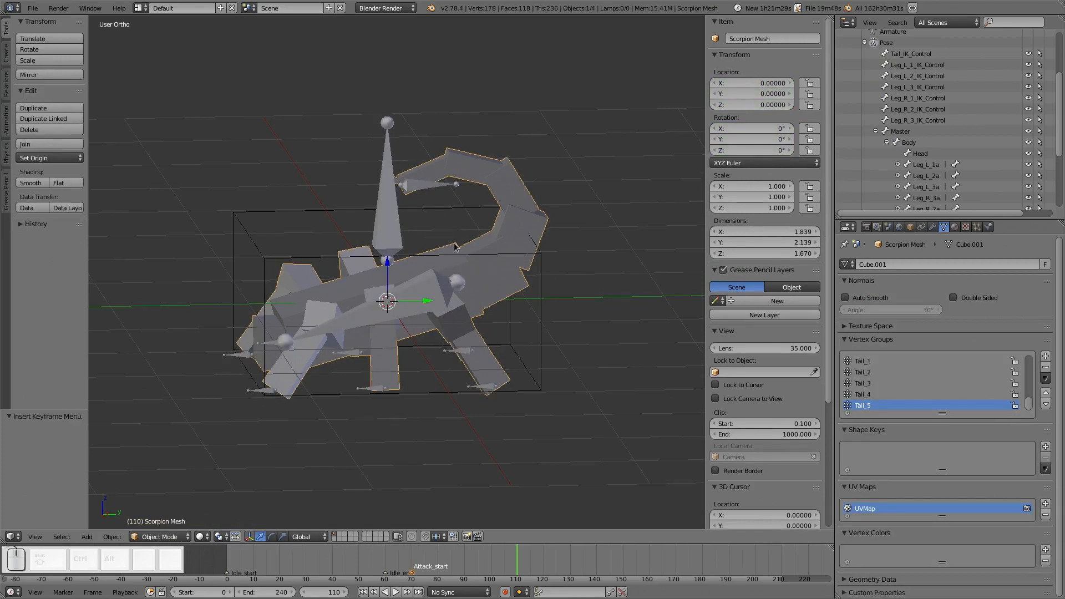
right_click(426, 187)
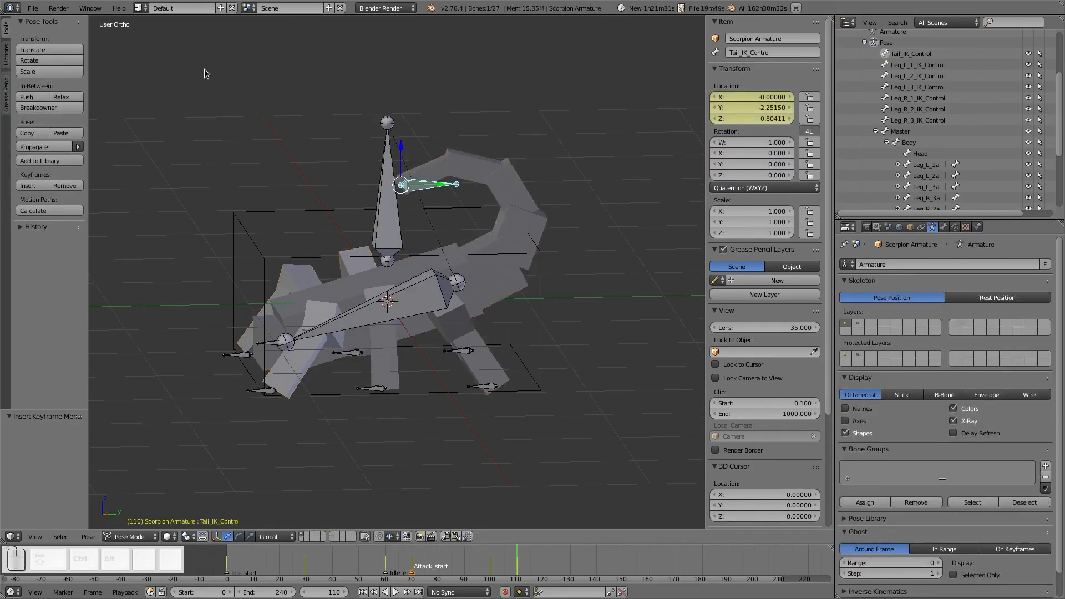
- Switch to the Animation screen layout, select all bones, and collapse their channel groups in the Graph Editor
click(147, 10)
click(181, 36)
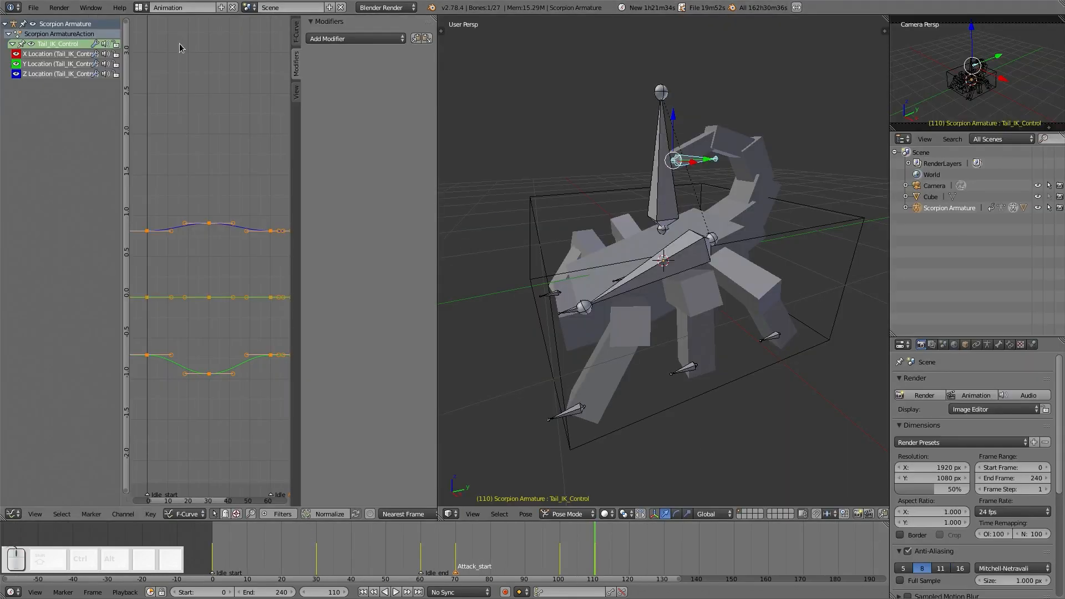
click(16, 45)
scroll(655, 264, down, 3)
key(a)
key(a)
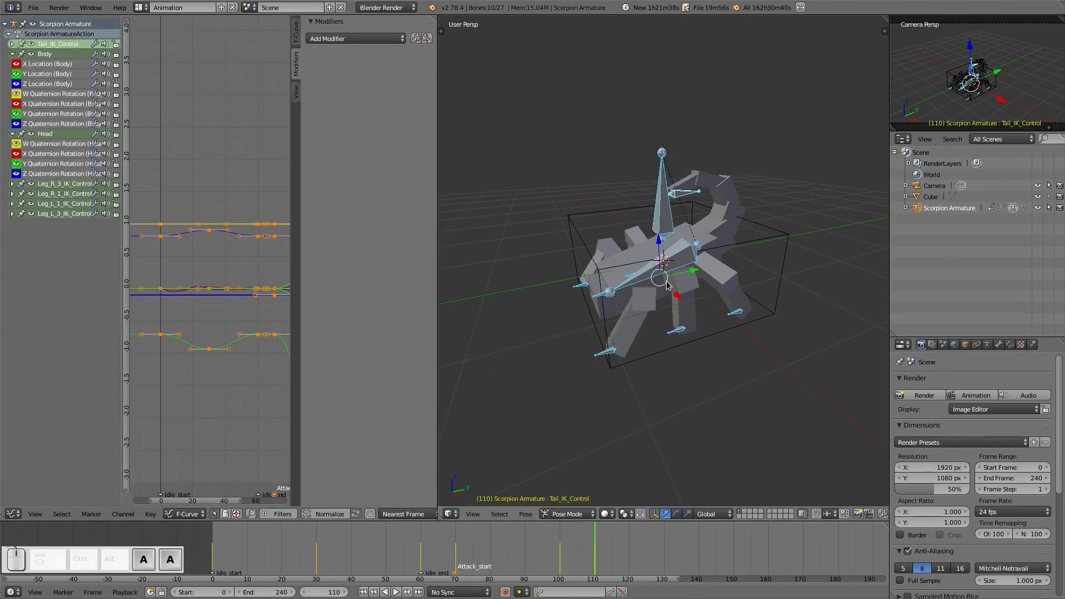
click(12, 134)
click(13, 54)
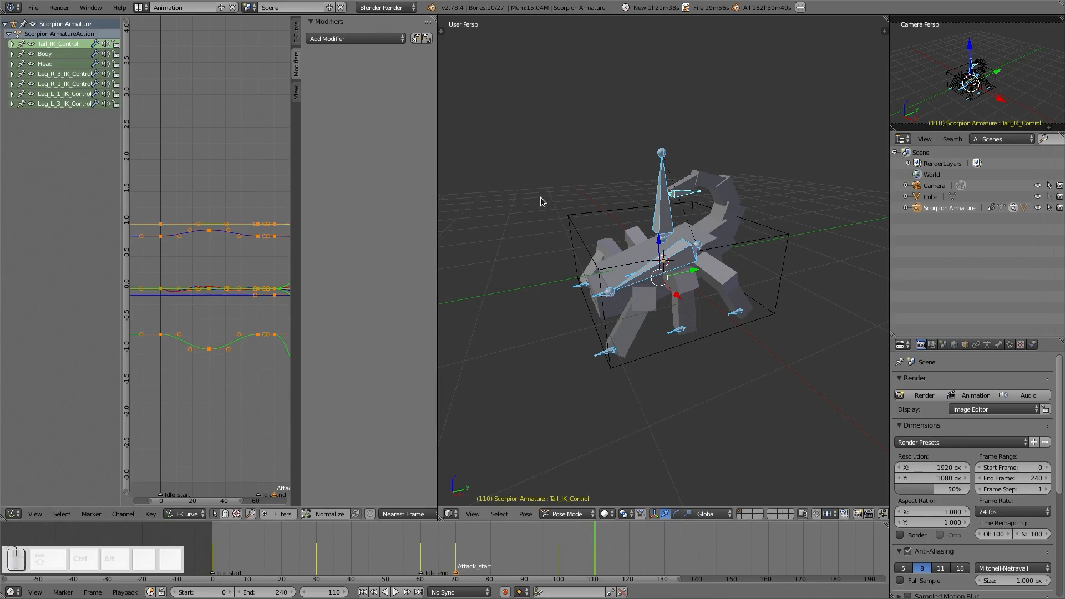
- Deselect all curve keys in the Graph Editor around frame 100 and set the current frame to 110
middle_drag(683, 288, 671, 326)
scroll(672, 325, up, 5)
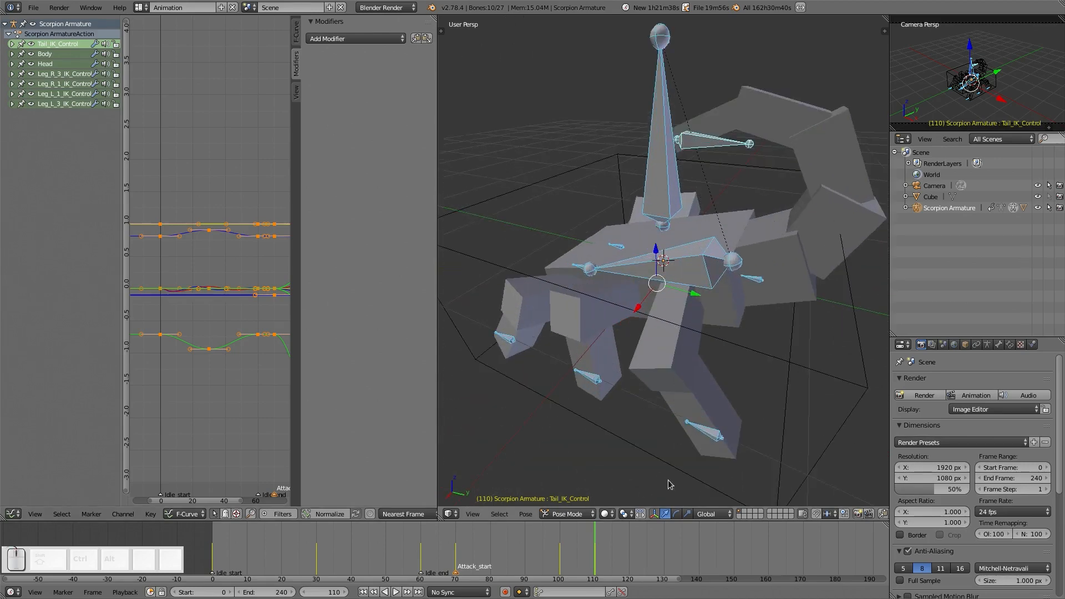
drag(588, 556, 558, 563)
scroll(226, 333, down, 4)
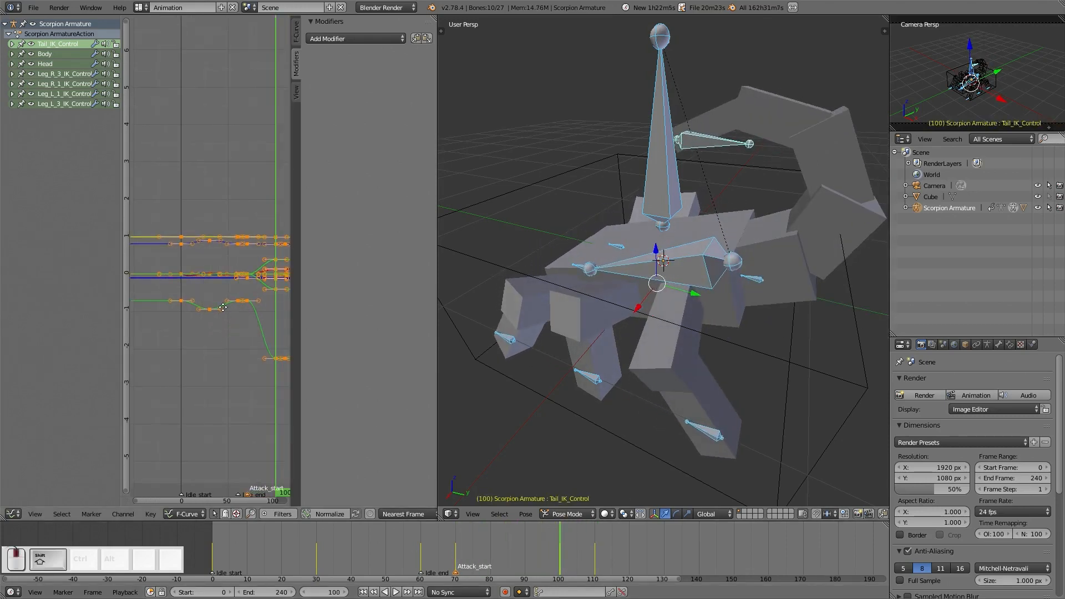
shift+middle_drag(223, 307, 238, 214)
scroll(163, 291, up, 11)
key(a)
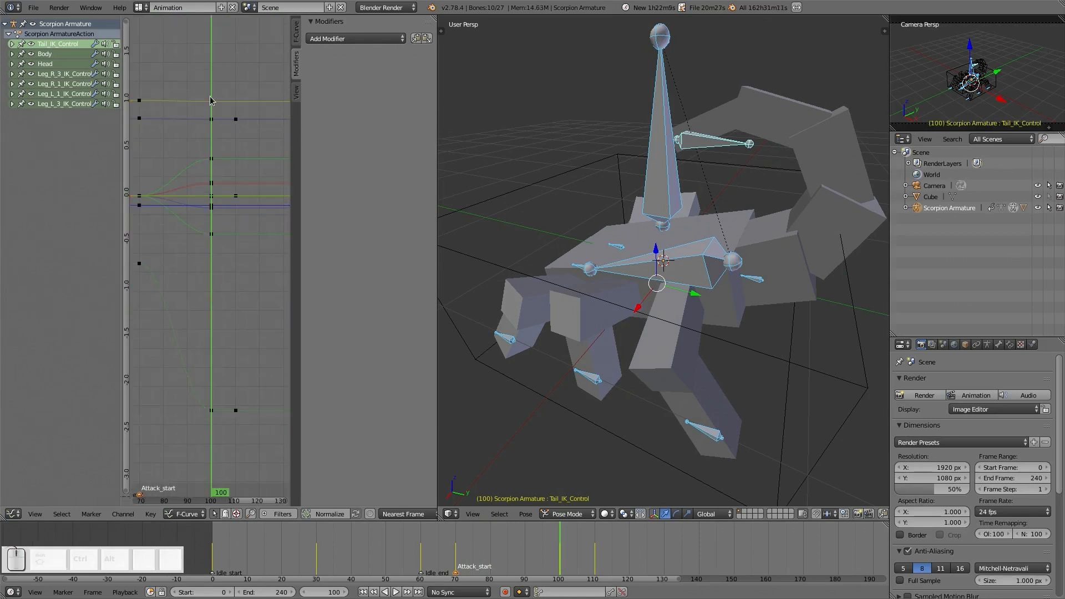
mouse_move(226, 152)
mouse_down()
mouse_move(210, 155)
mouse_move(236, 158)
mouse_up()
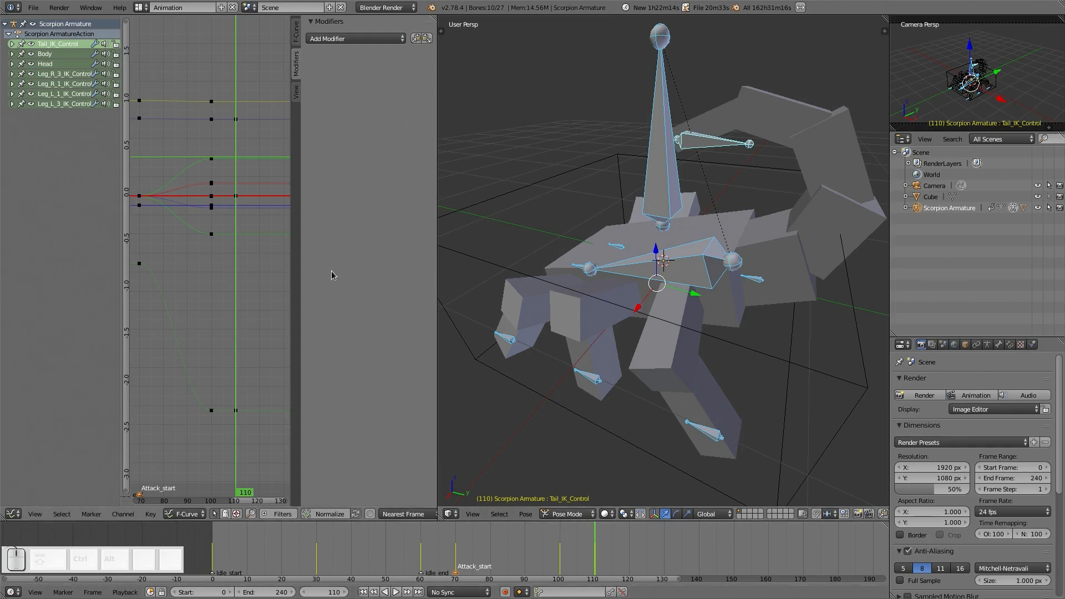
- Duplicate all bones' frame 100 keys in the Graph Editor and place the copies at frame 110 with their values unchanged
key(a)
key(a)
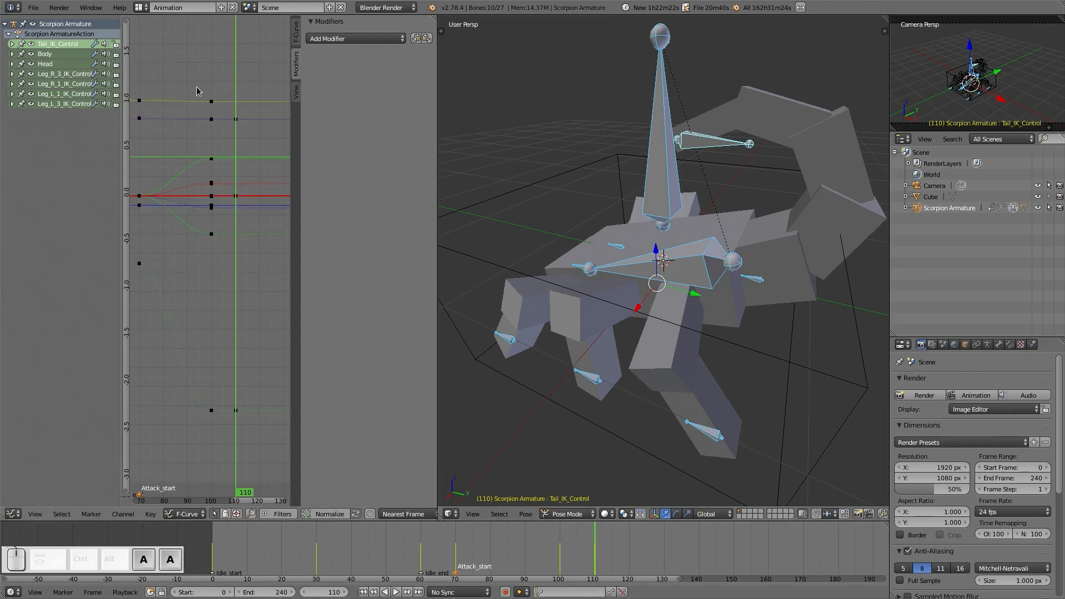
key(b)
drag(197, 64, 229, 425)
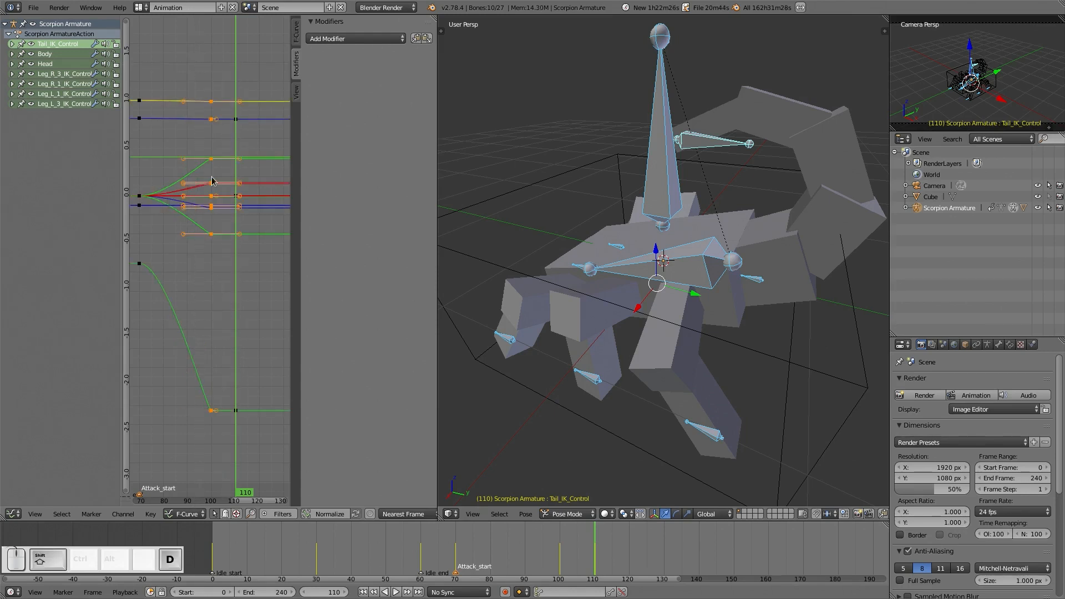
key(g)
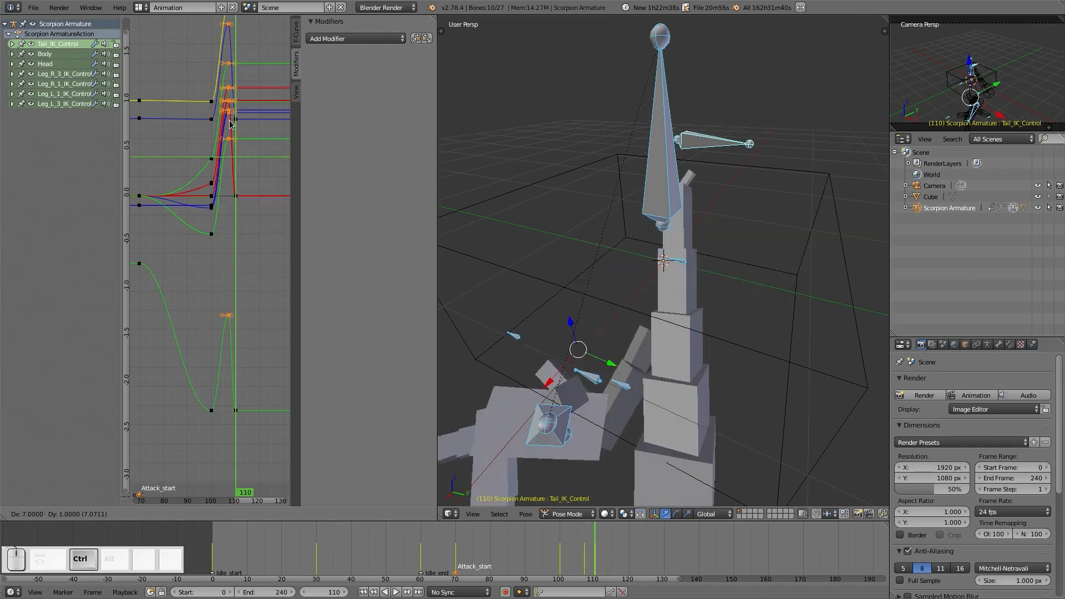
ctrl+click(239, 158)
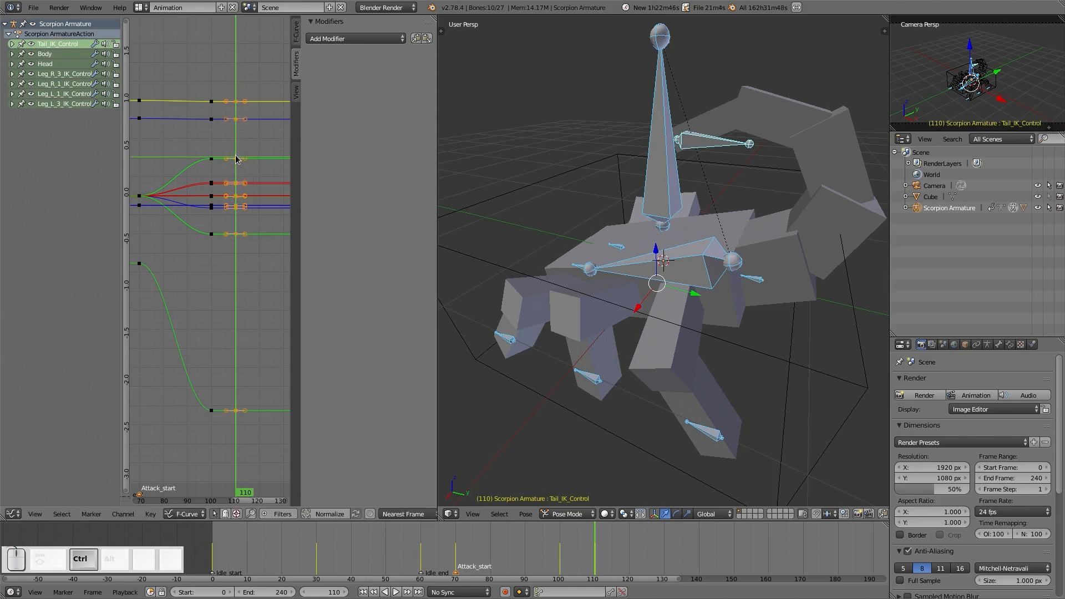
- Add a timeline marker at frame 140 and rename it Attack_end
drag(560, 563, 699, 564)
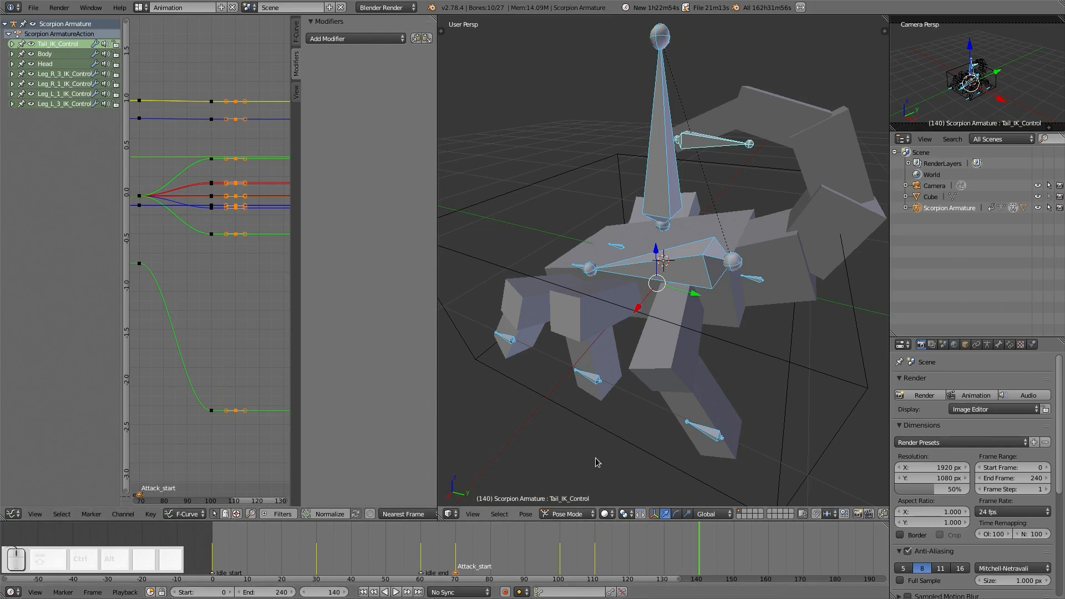
key(m)
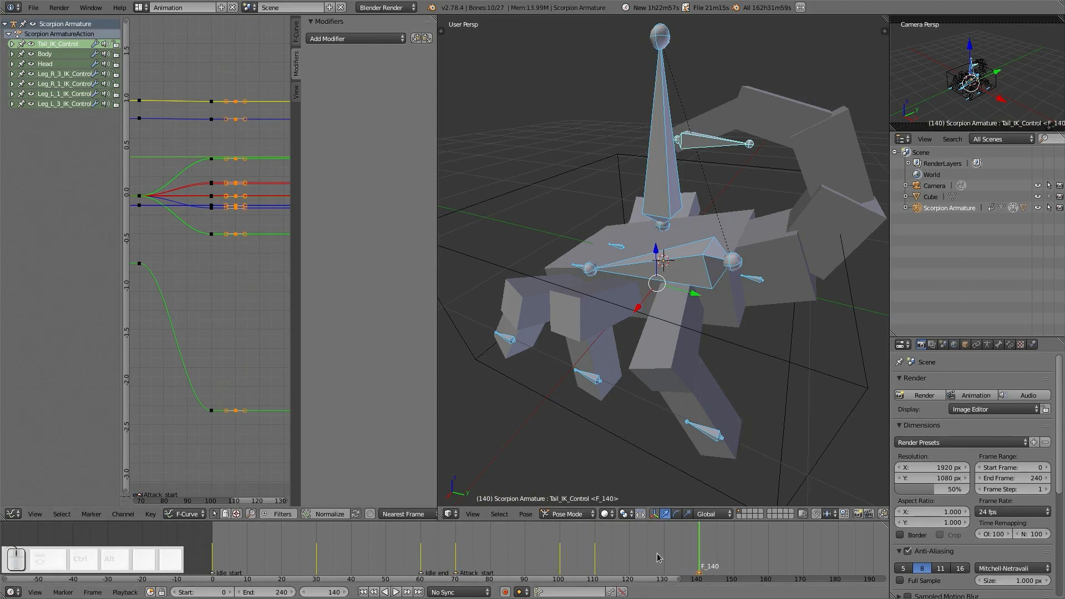
key(ctrl+m)
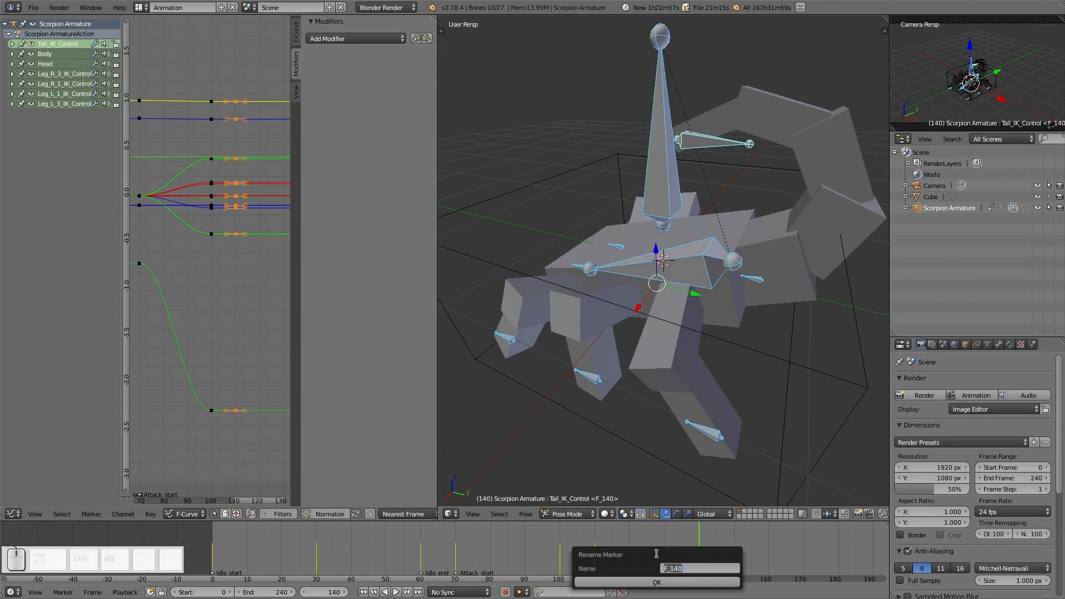
text(Attack)
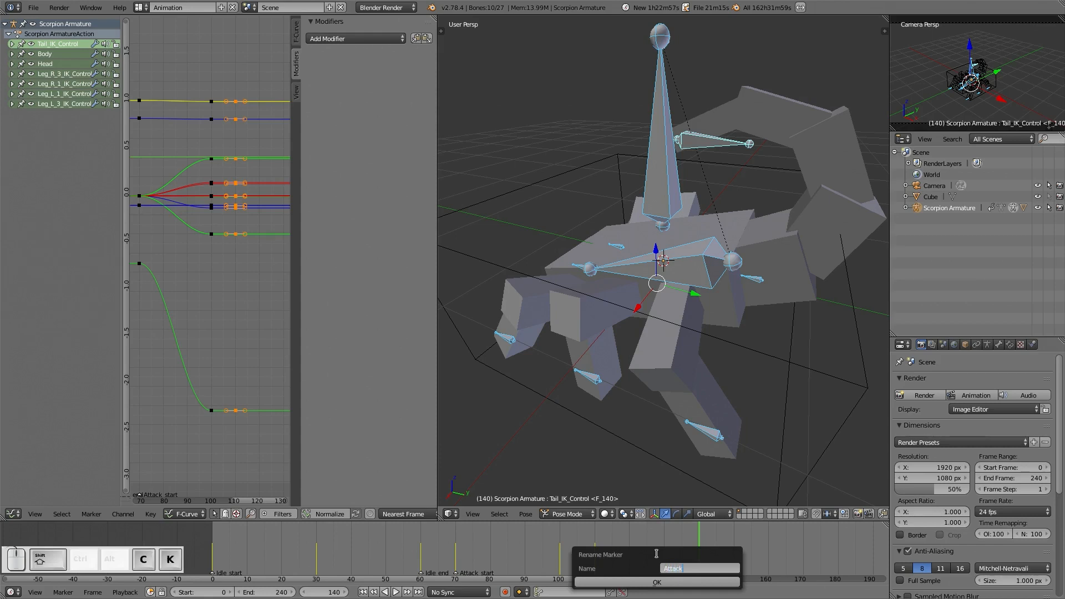
text( end)
key(Return)
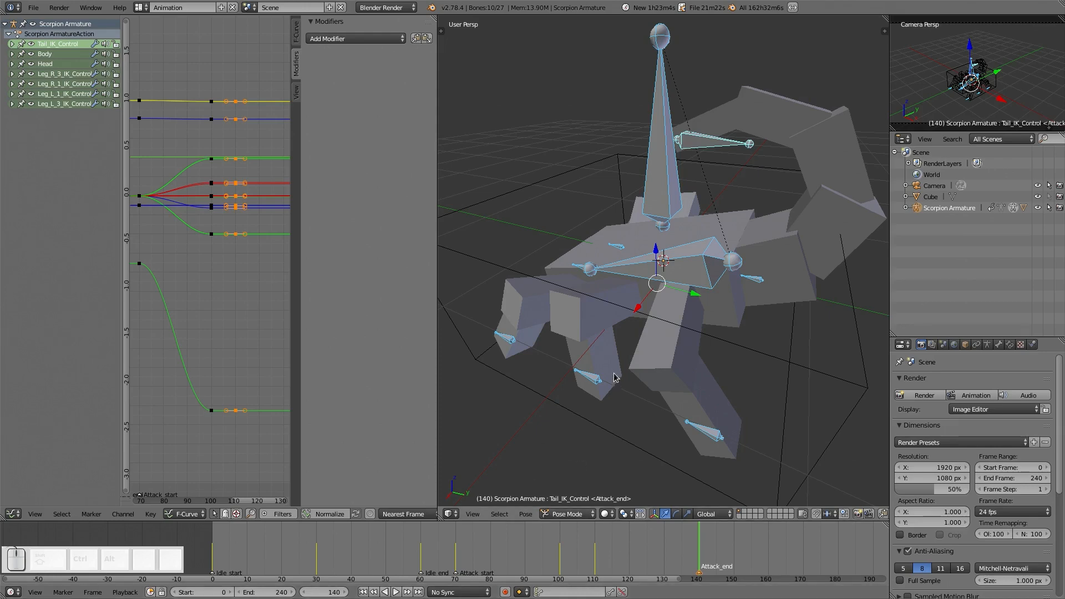
scroll(713, 261, down, 3)
mouse_move(713, 261)
middle_down()
mouse_move(693, 259)
mouse_move(724, 256)
middle_up()
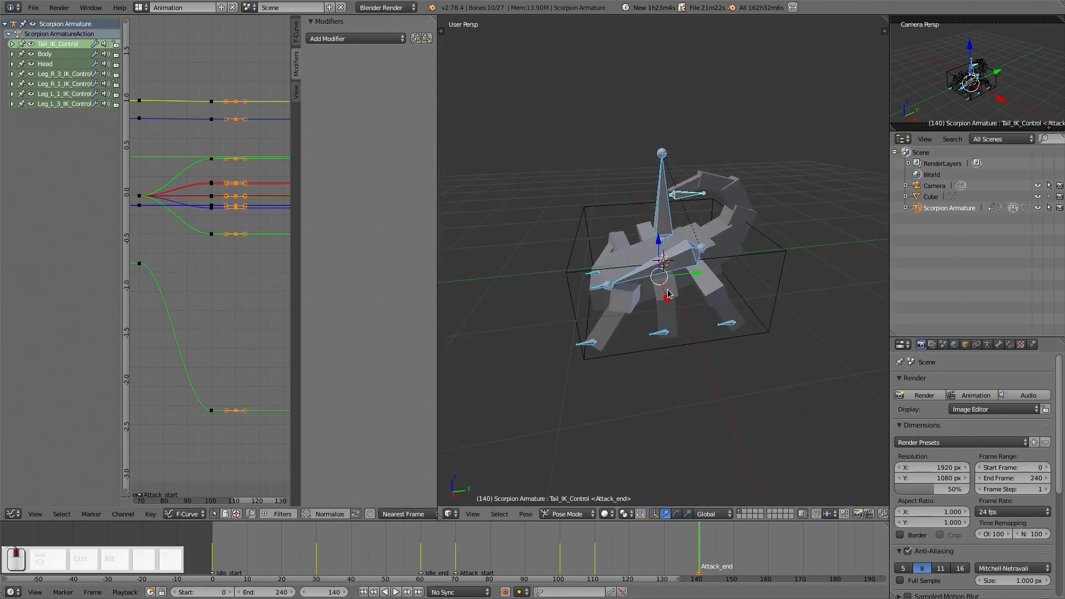
- Try clearing the location of the tail and rear-left leg controls at frame 140
right_click(688, 197)
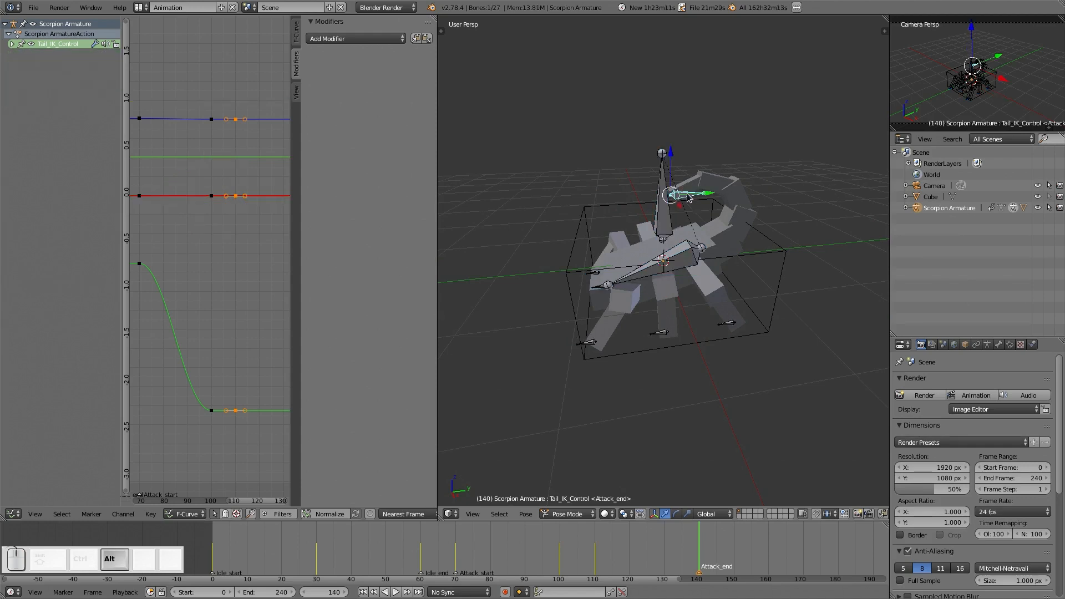
key(alt+g)
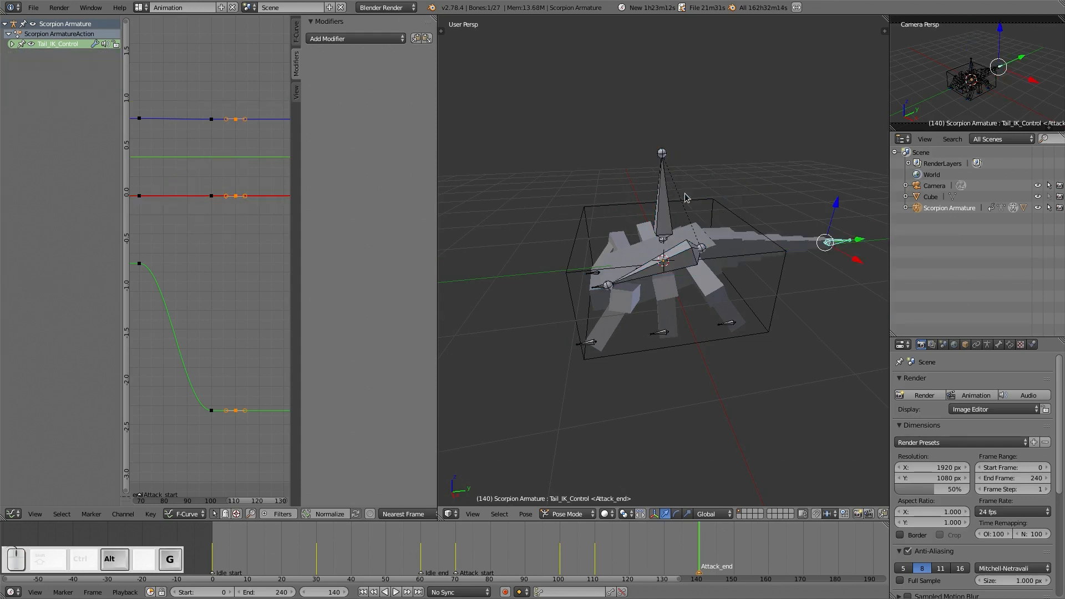
right_click(724, 329)
key(alt+g)
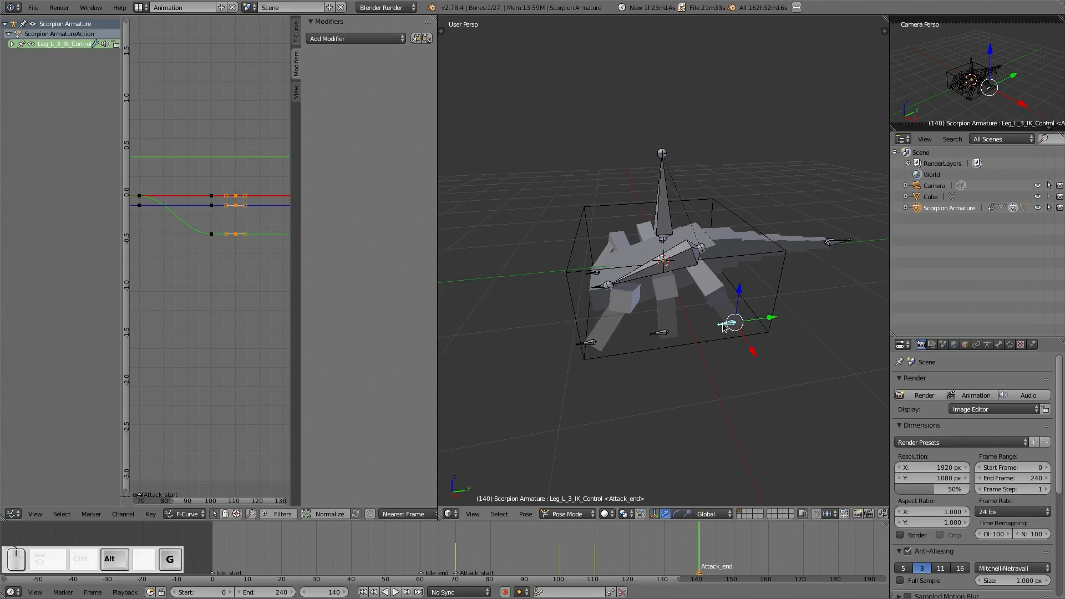
scroll(713, 345, up, 3)
scroll(714, 345, up, 4)
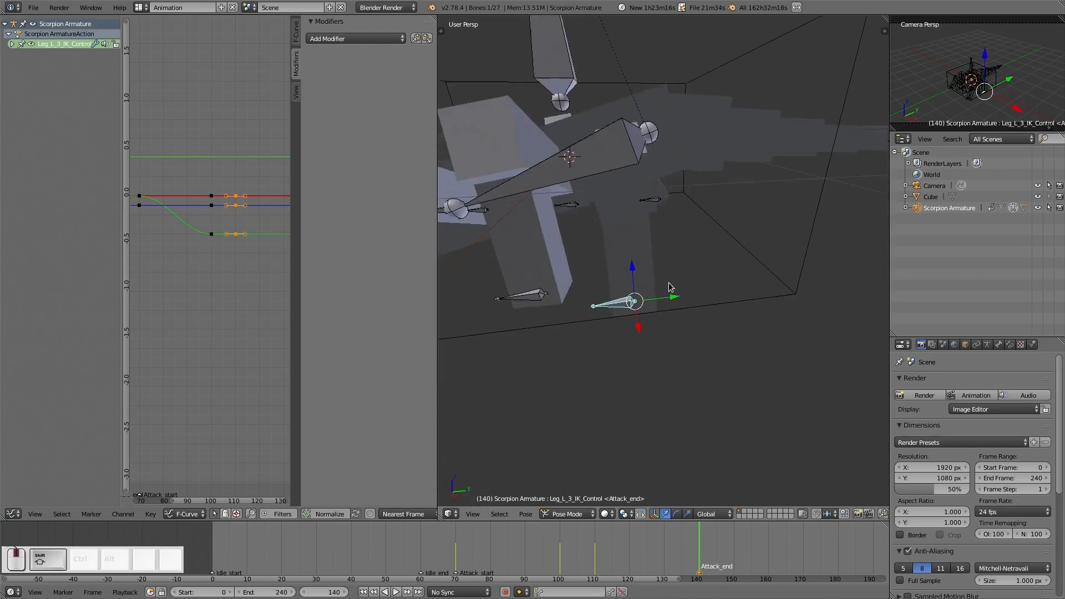
middle_drag(666, 316, 590, 273)
scroll(618, 282, down, 7)
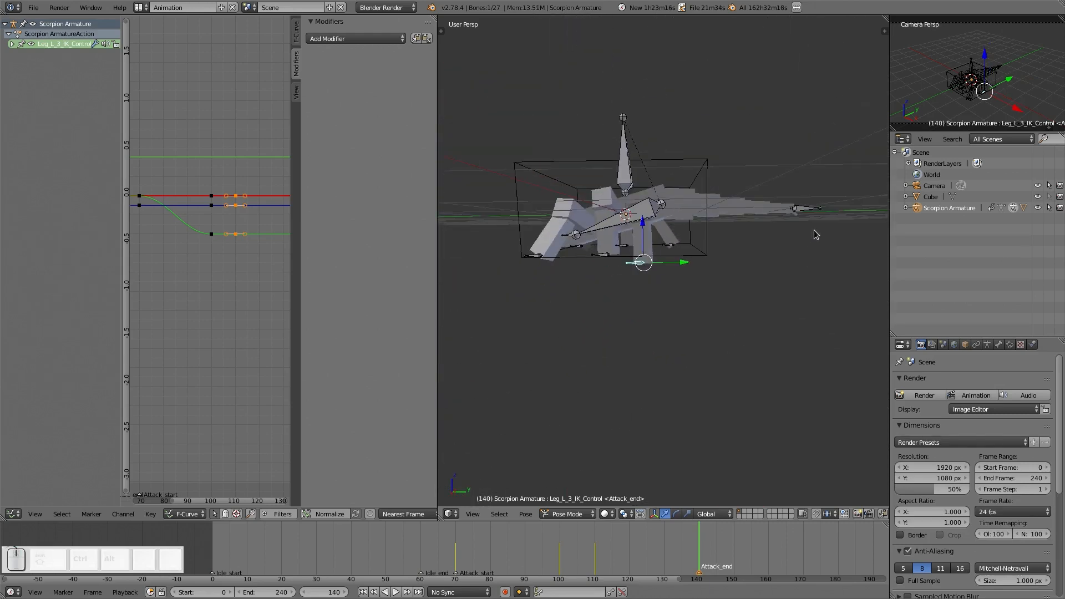
right_click(806, 212)
middle_drag(785, 227, 847, 256)
- Set the current frame to 70 and select all bones of the scorpion rig
drag(701, 562, 455, 563)
scroll(178, 245, down, 10)
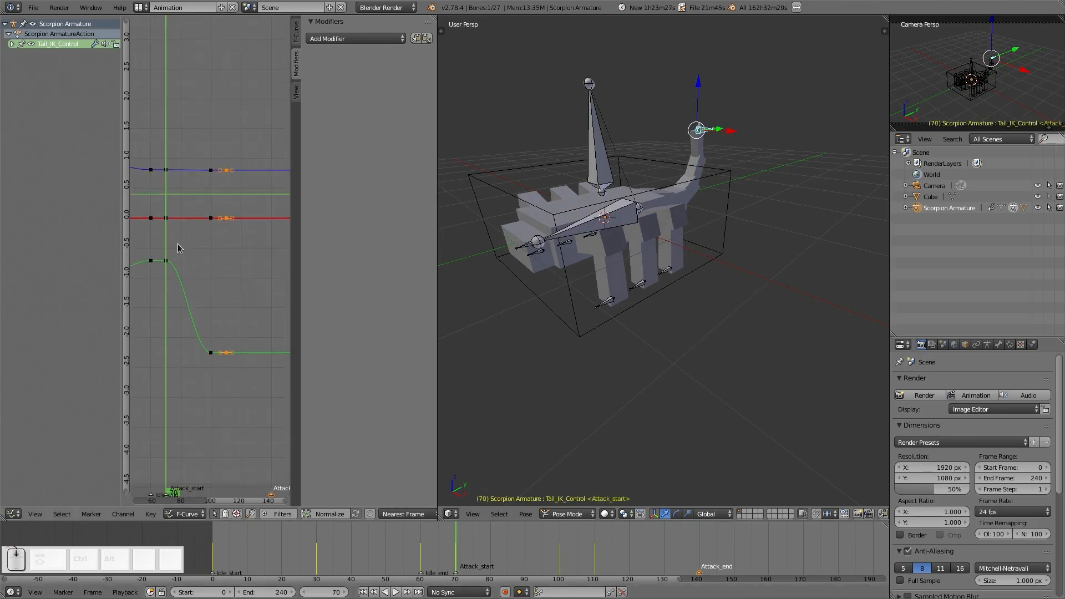
scroll(178, 248, up, 5)
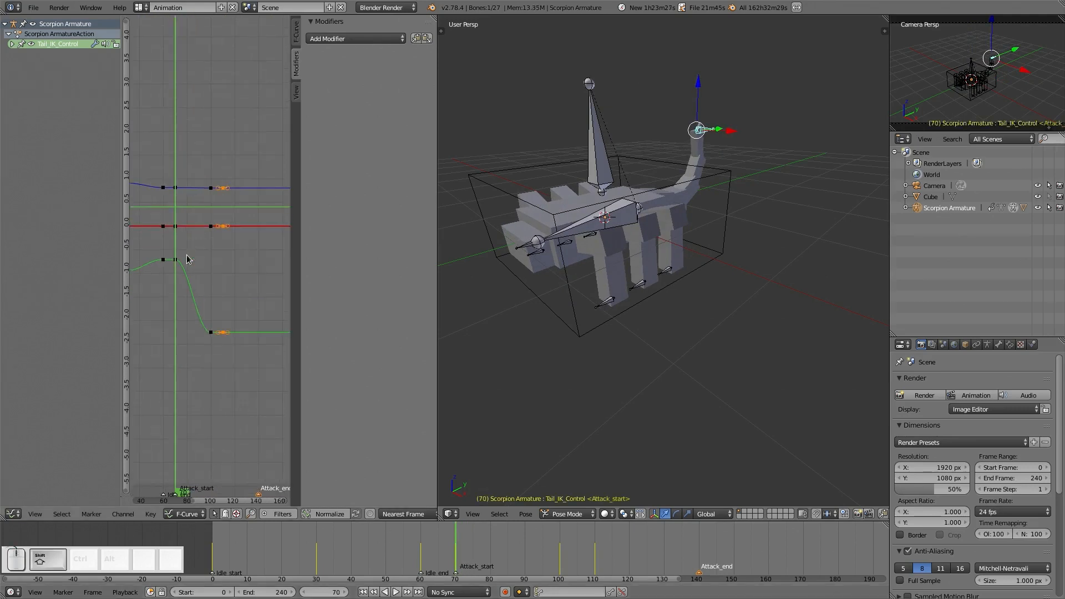
key(a)
key(a)
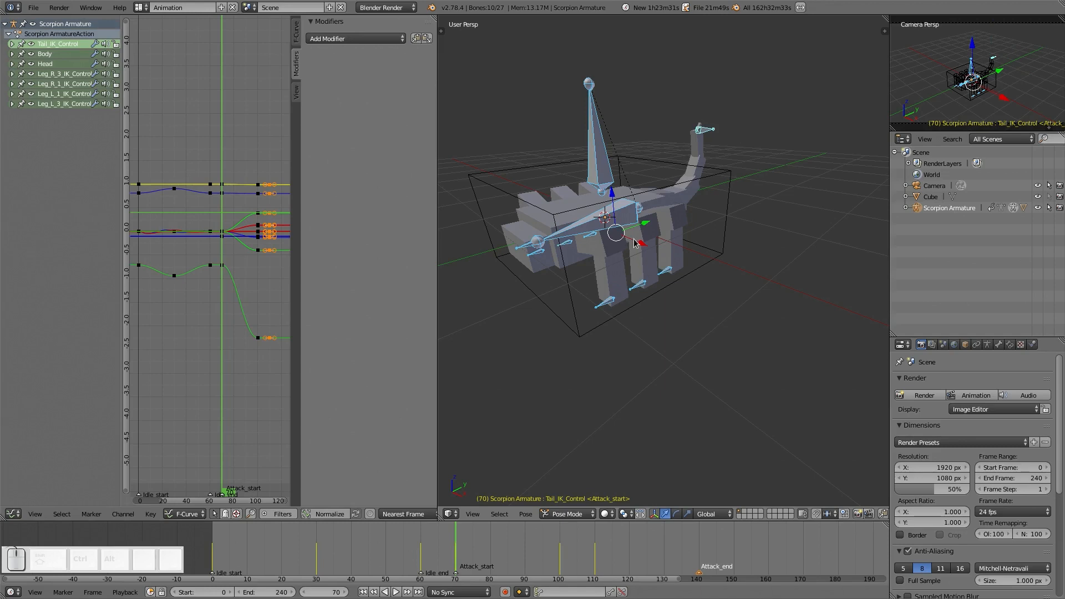
scroll(658, 248, up, 5)
scroll(629, 218, down, 4)
middle_drag(629, 218, 588, 249)
scroll(226, 265, down, 2)
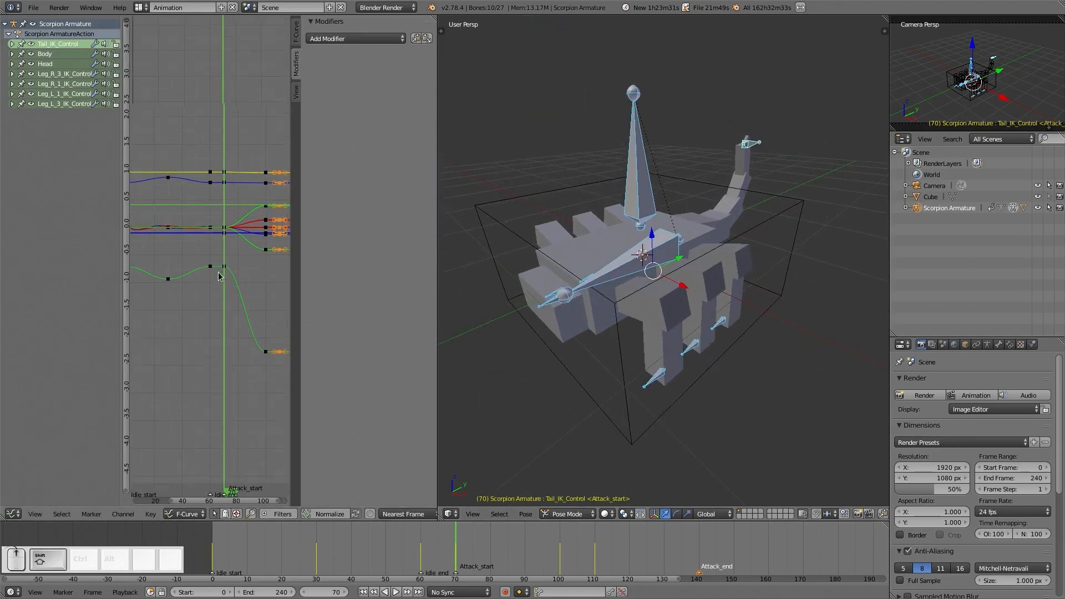
- Deselect the curve keys, hide the Graph Editor's properties sidebar, and fit all the bones' curves in view
scroll(226, 265, down, 3)
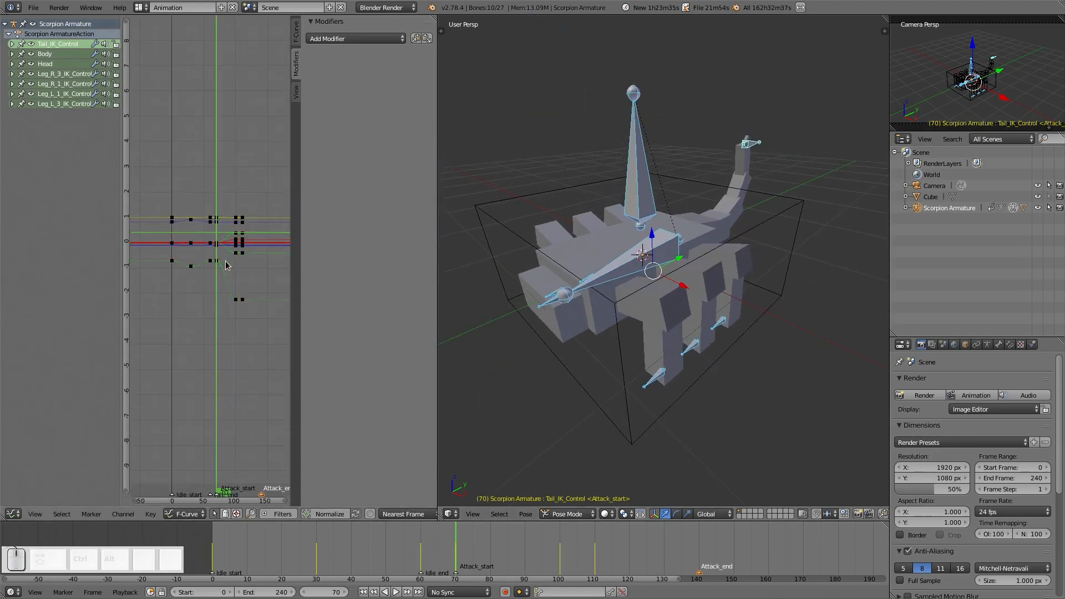
key(Home)
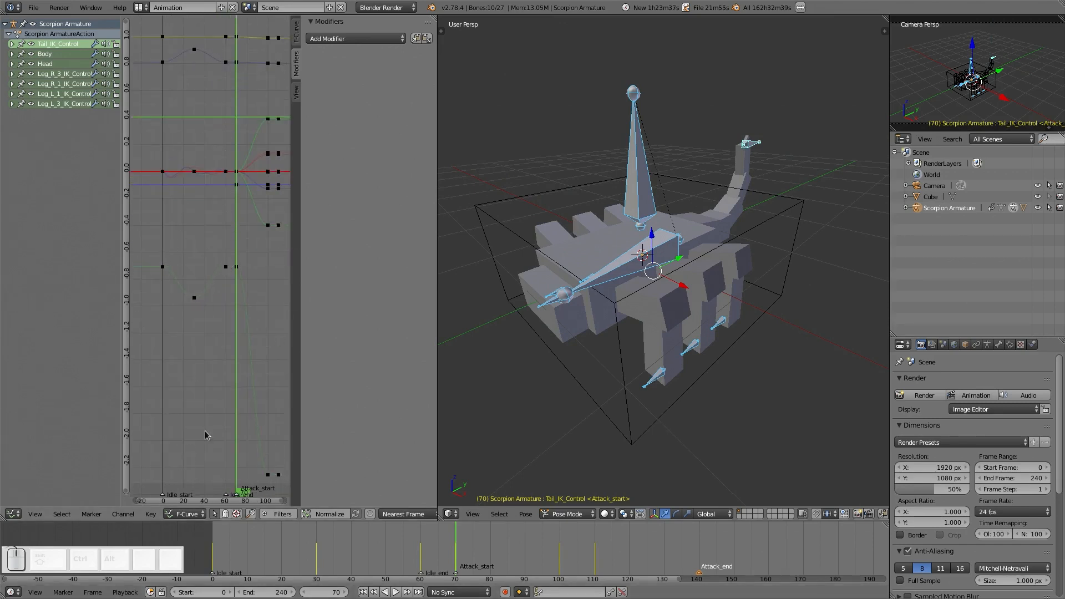
scroll(207, 196, down, 2)
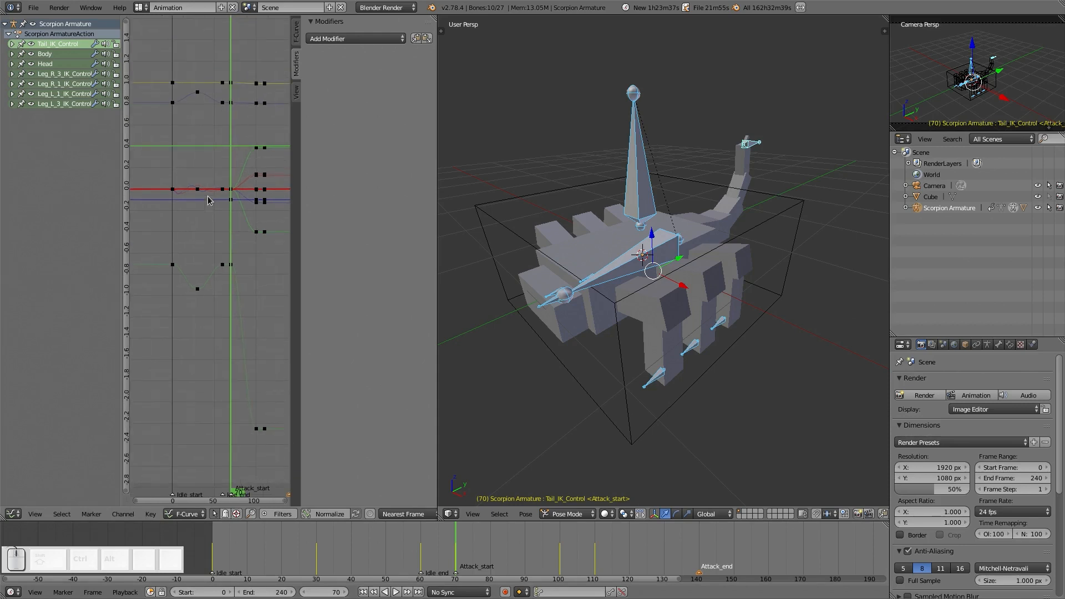
key(n)
key(Home)
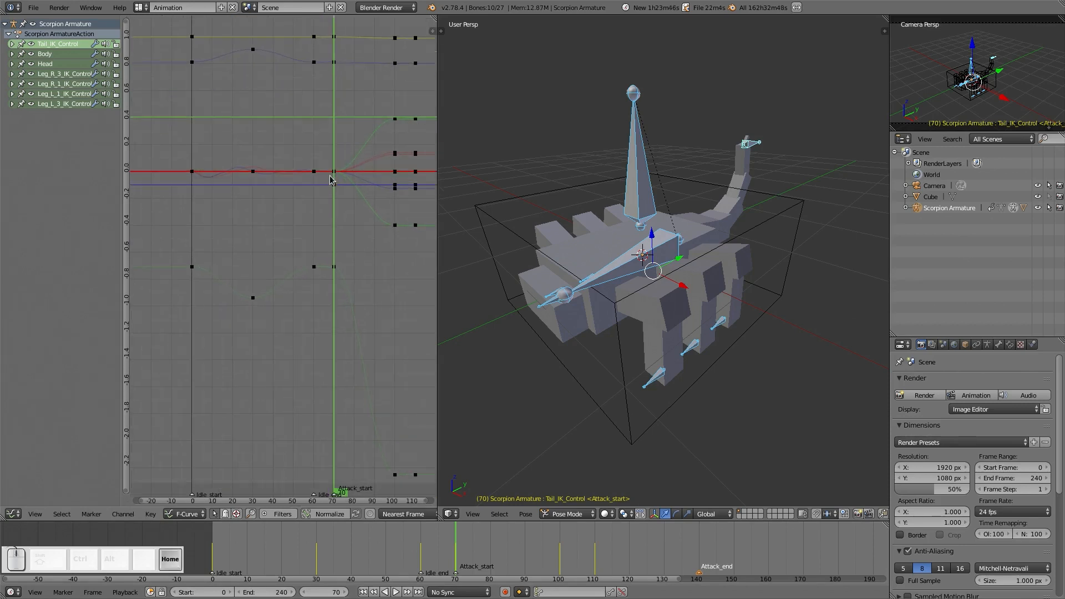
- Duplicate all bones' frame 70 keys in the Graph Editor and place the copies at frame 140 with values unchanged
key(a)
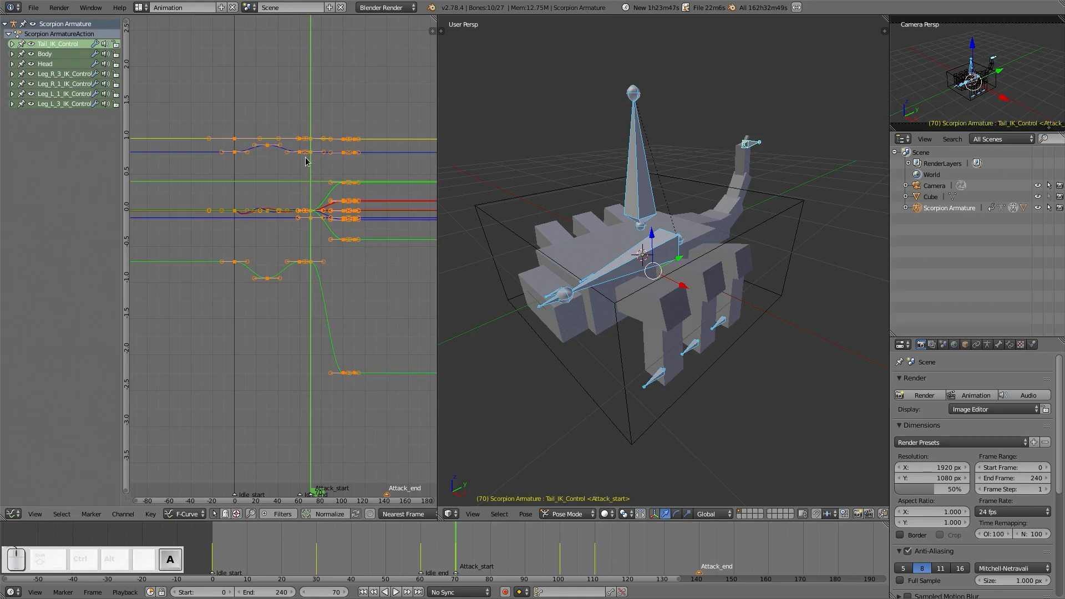
key(a)
key(b)
drag(309, 118, 315, 396)
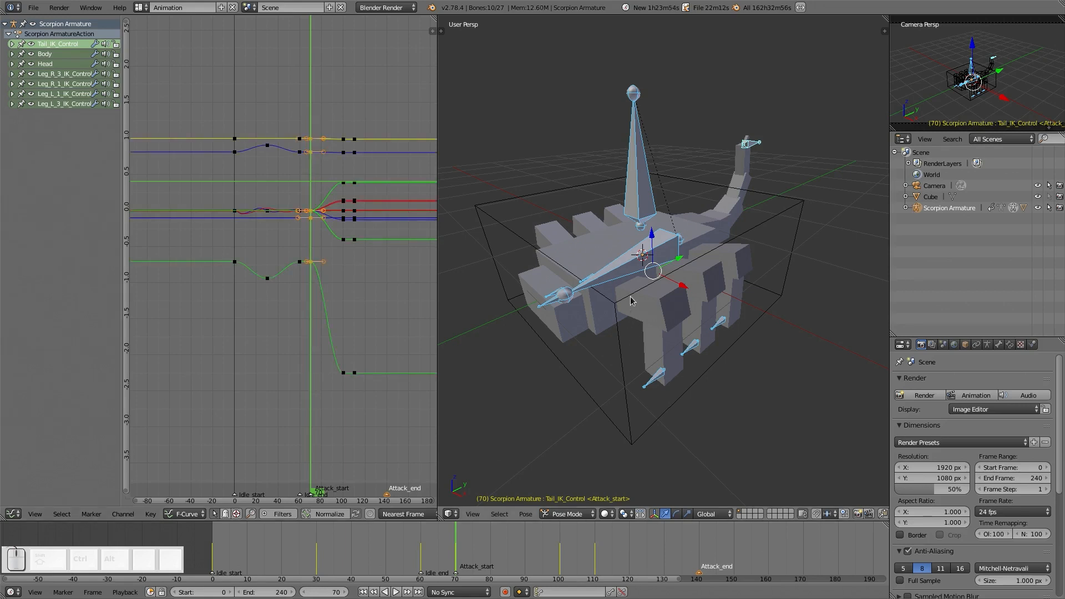
middle_drag(699, 276, 652, 174)
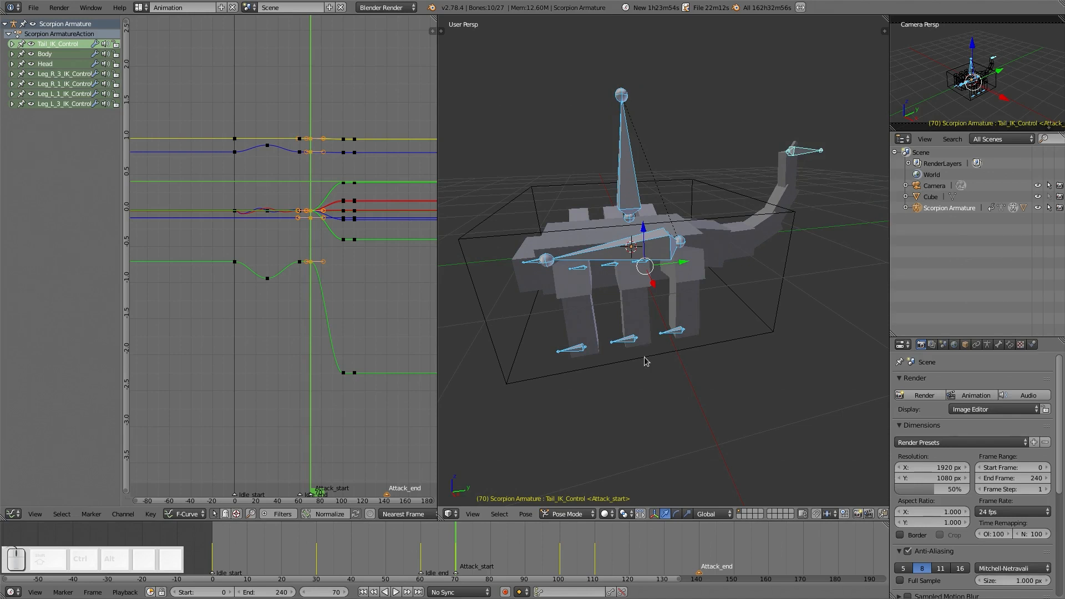
shift+middle_drag(355, 277, 311, 271)
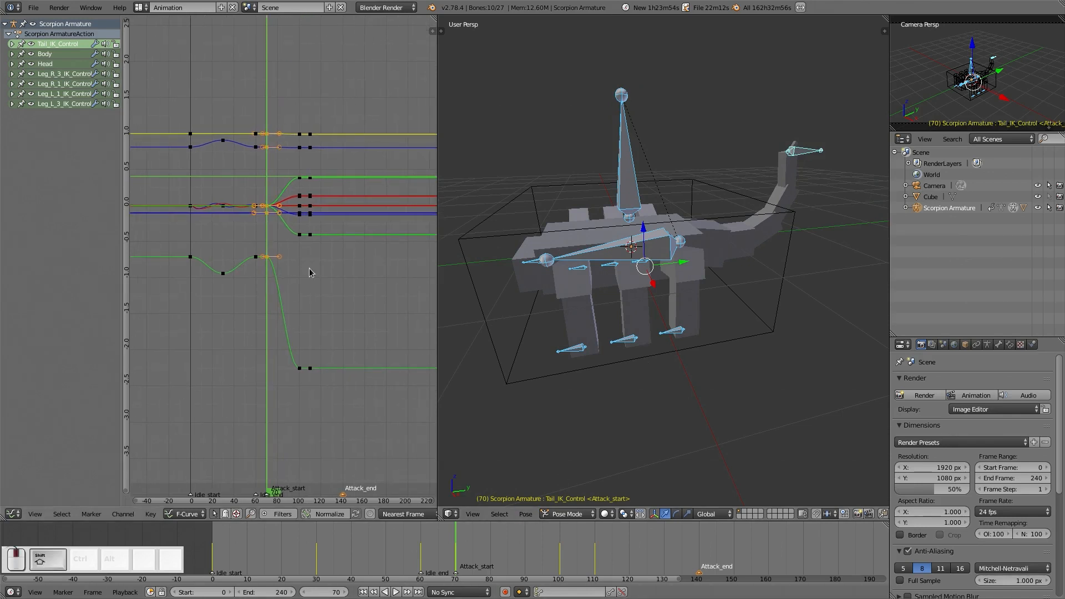
key(g)
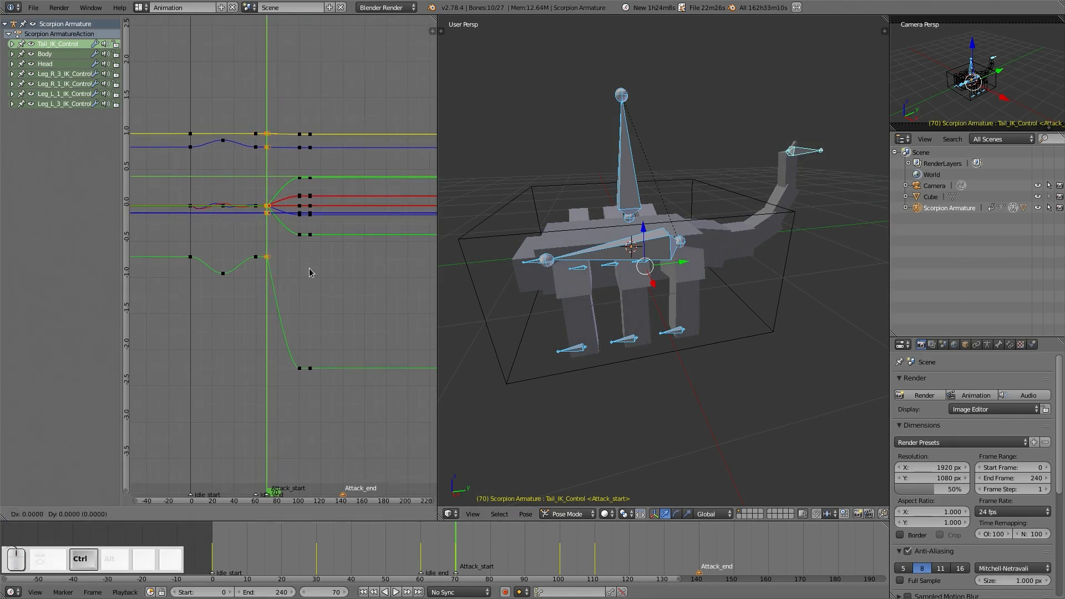
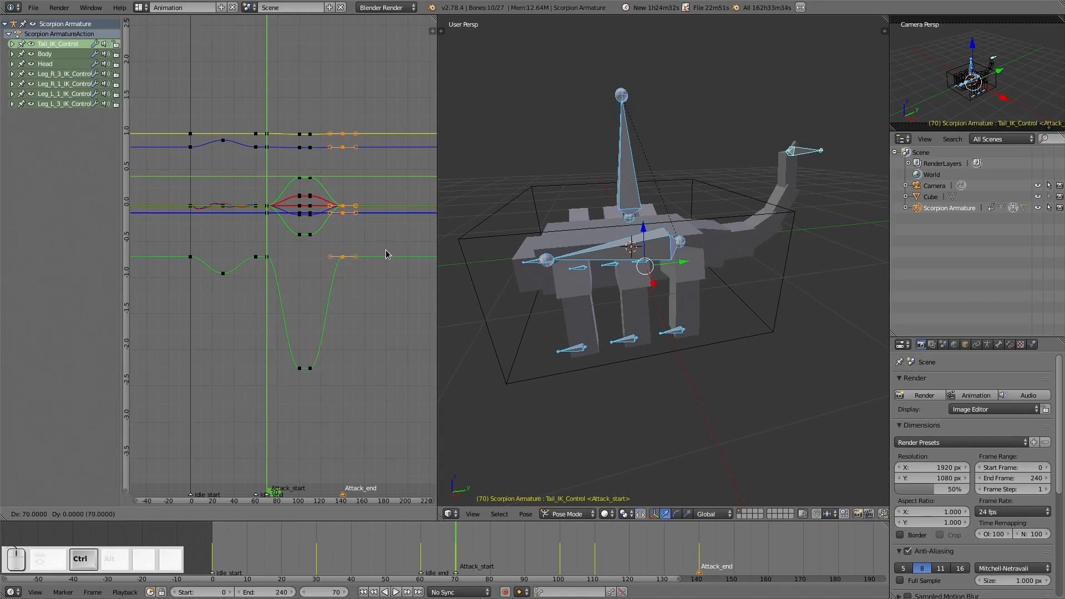
click(387, 252)
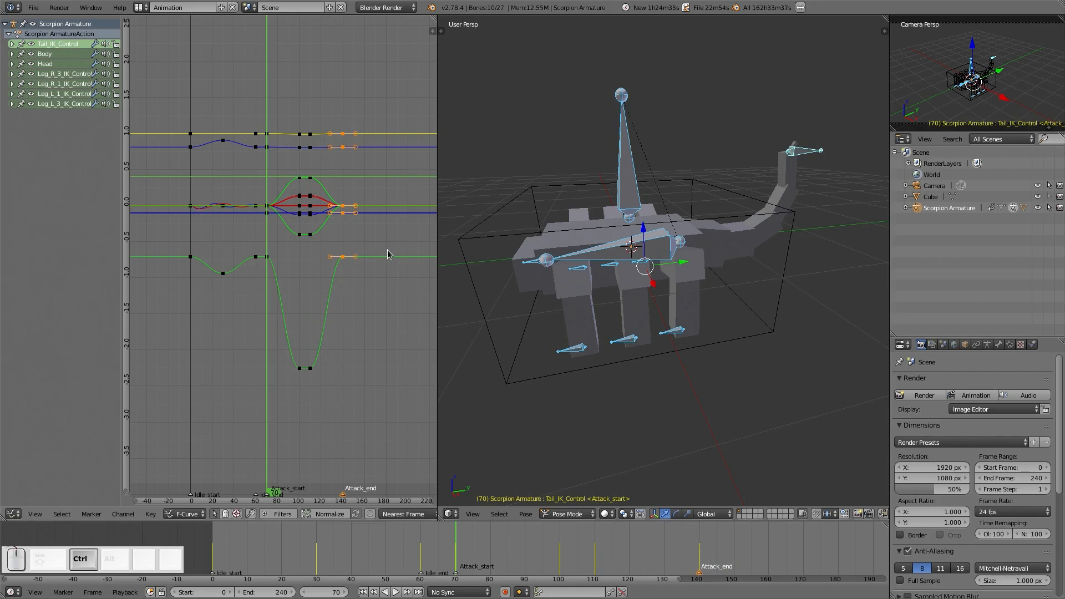
key(a)
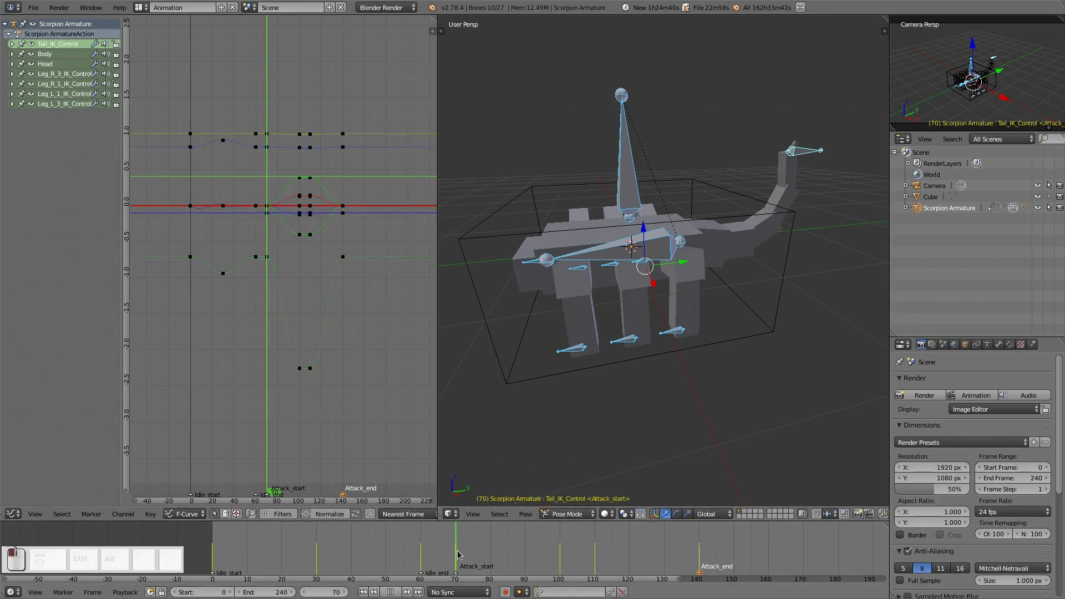
- At frame 103, move the tail IK control slightly backward along the Y axis and insert a keyframe for it
drag(459, 553, 579, 538)
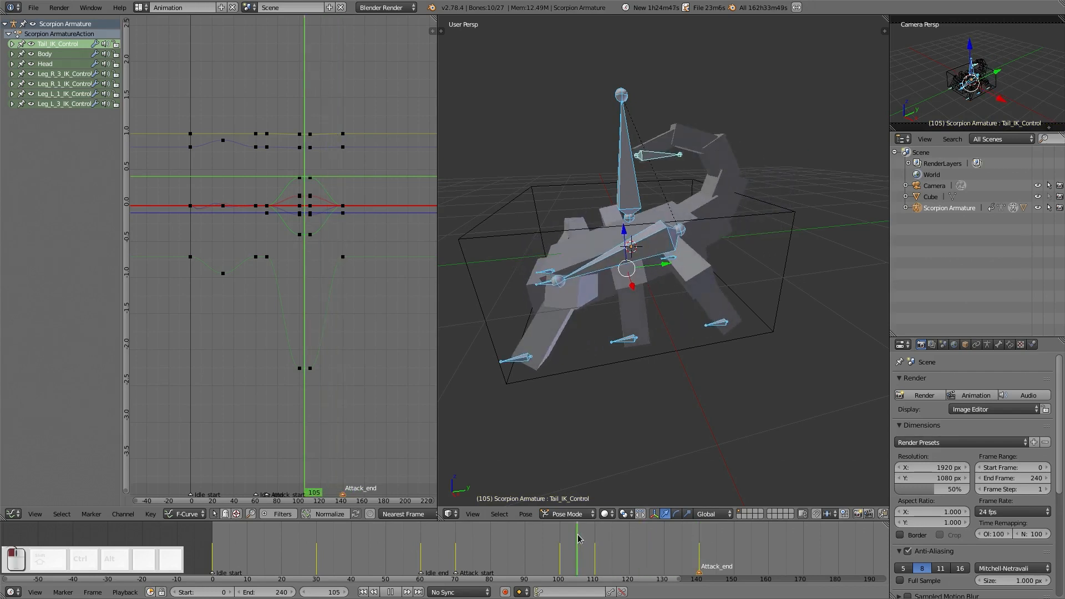
right_click(660, 156)
scroll(660, 161, up, 4)
shift+scroll(673, 133, up, 3)
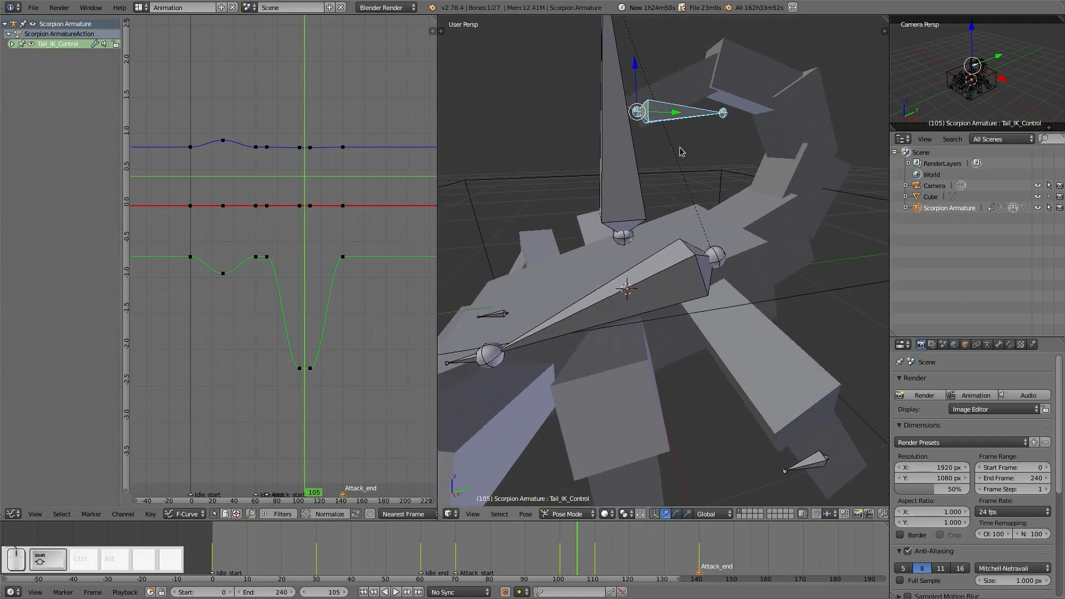
key(Left)
key(Left)
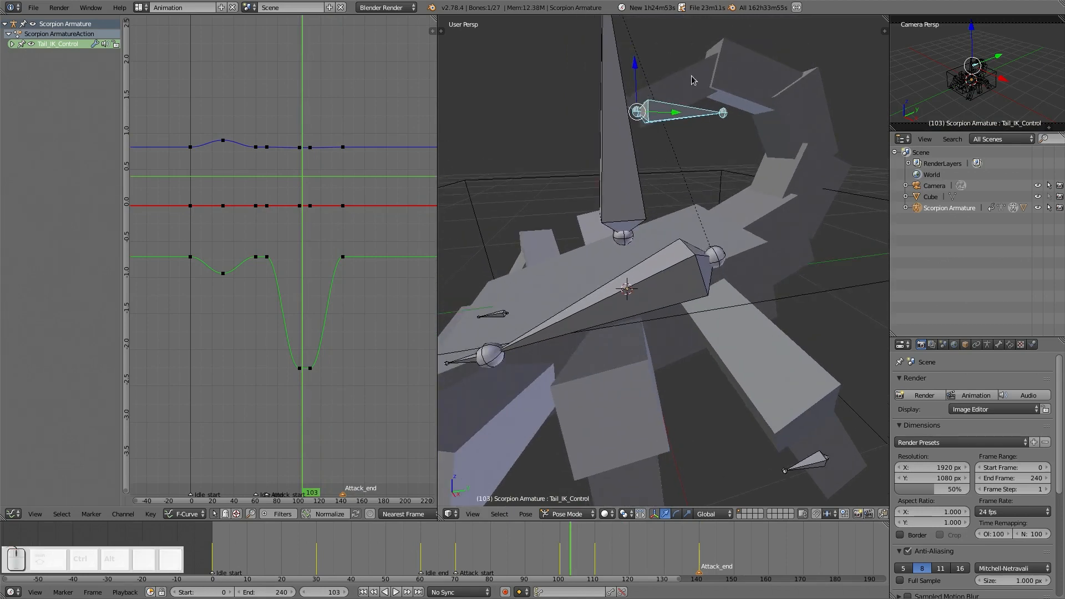
drag(673, 115, 680, 115)
key(i)
click(680, 115)
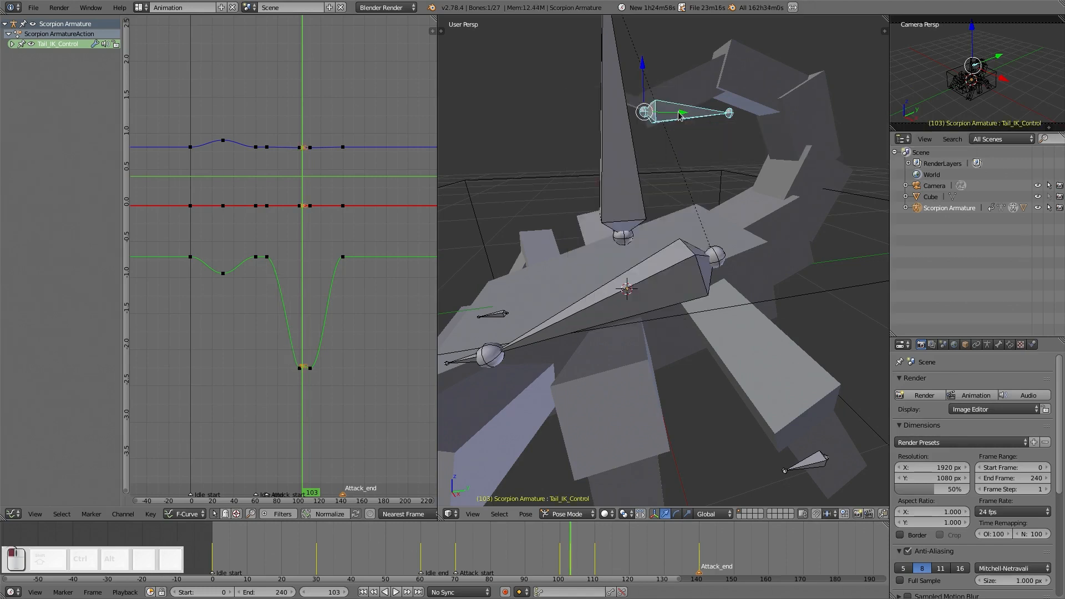
- At frame 106, move the tail IK control forward along the Y axis, keyframe it, and check the motion from frame 70
click(582, 553)
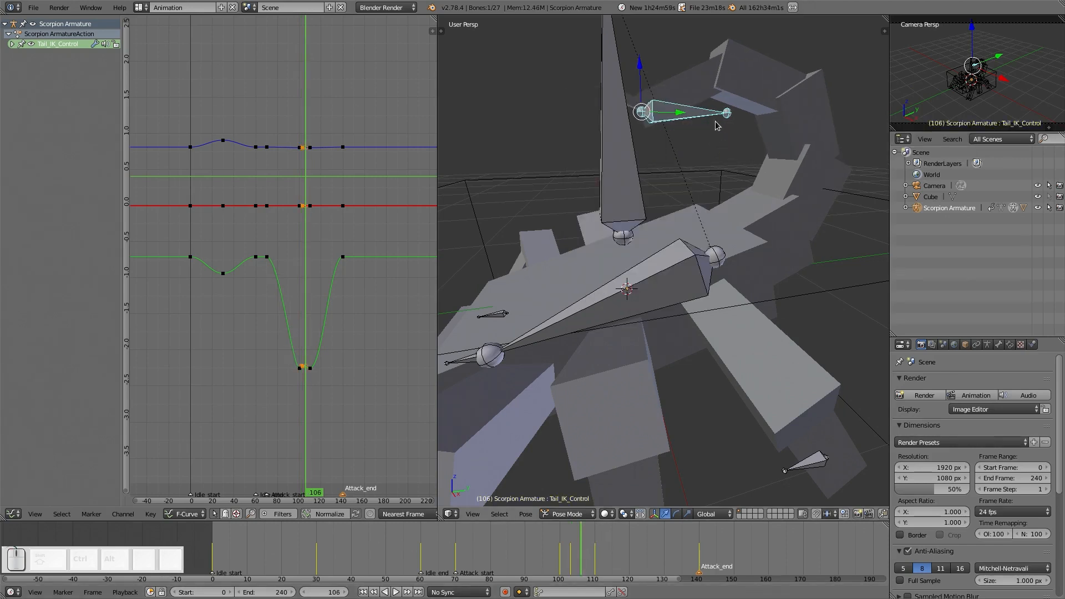
drag(681, 117, 660, 126)
key(i)
click(668, 142)
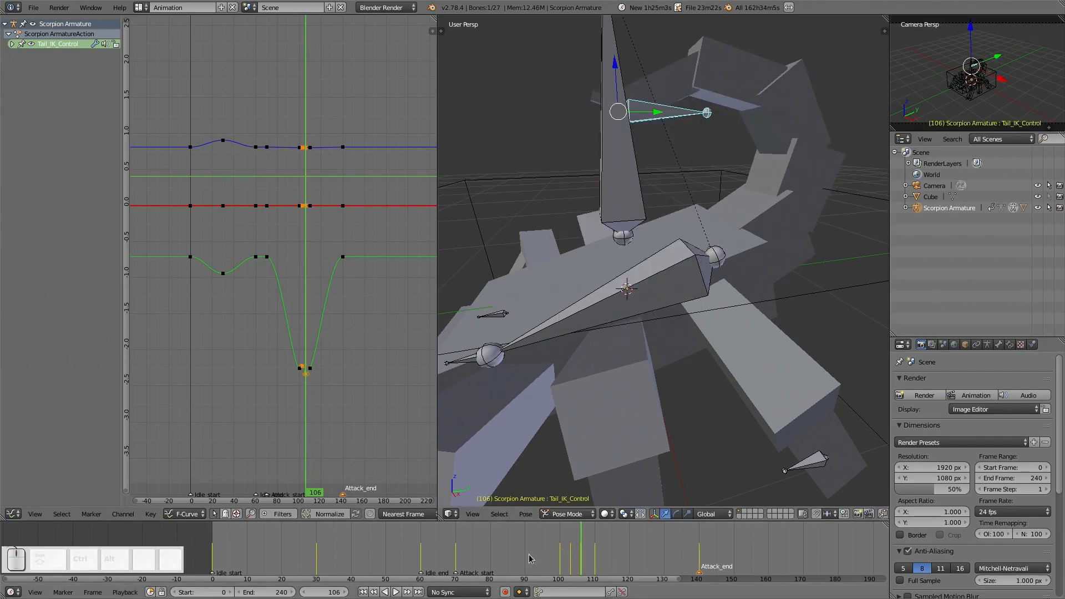
drag(450, 558, 582, 578)
- At frame 105, raise the Body bone slightly in right orthographic view, keyframe it, and preview the attack motion
scroll(631, 308, down, 3)
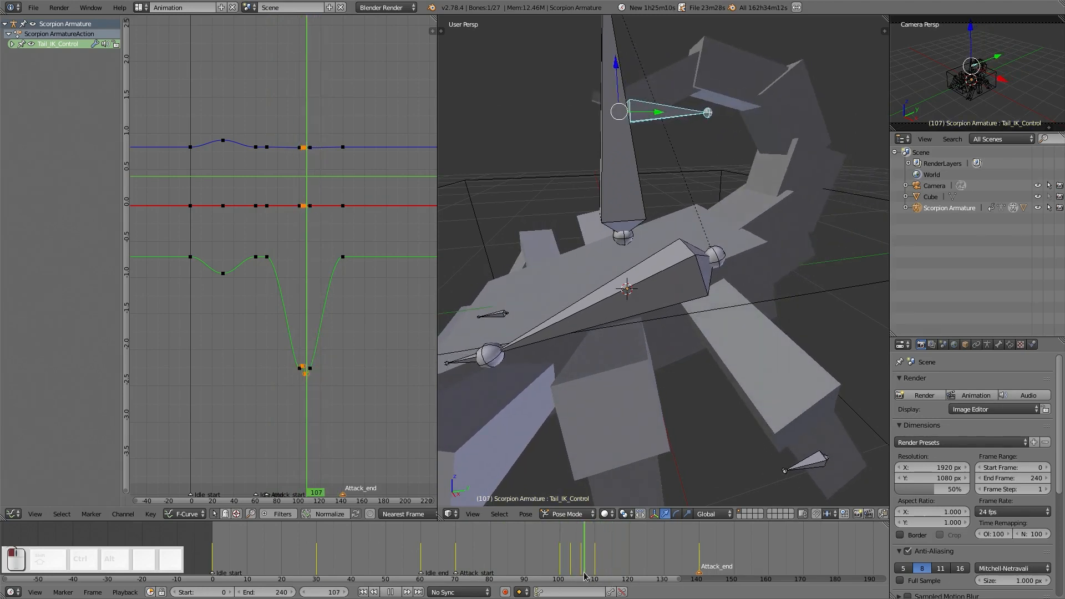
scroll(630, 308, down, 2)
right_click(662, 272)
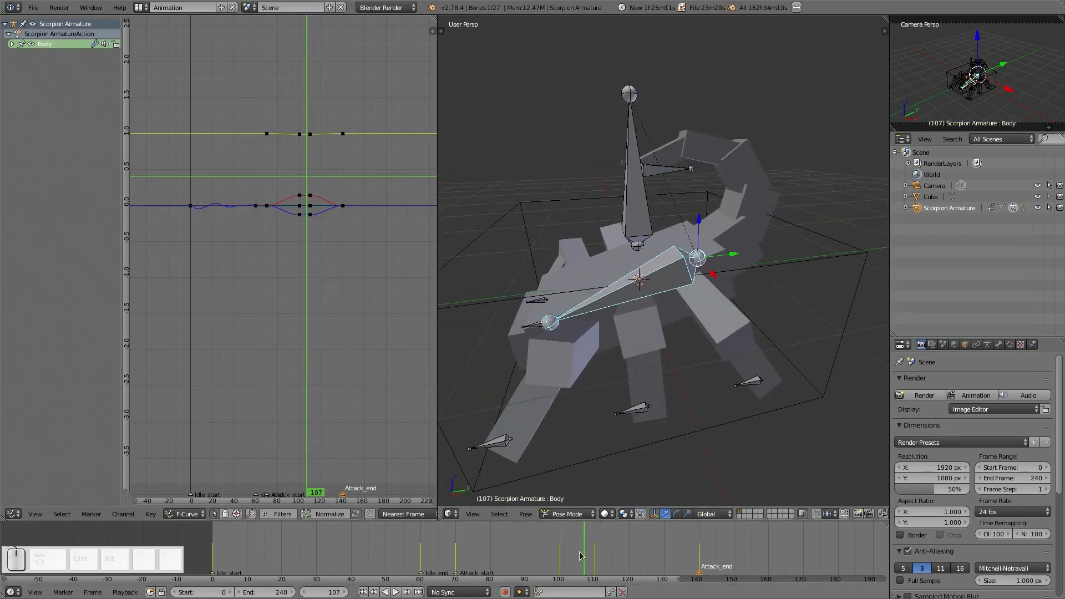
mouse_move(582, 558)
mouse_down()
mouse_move(570, 562)
mouse_move(580, 565)
mouse_up()
key(KP_3)
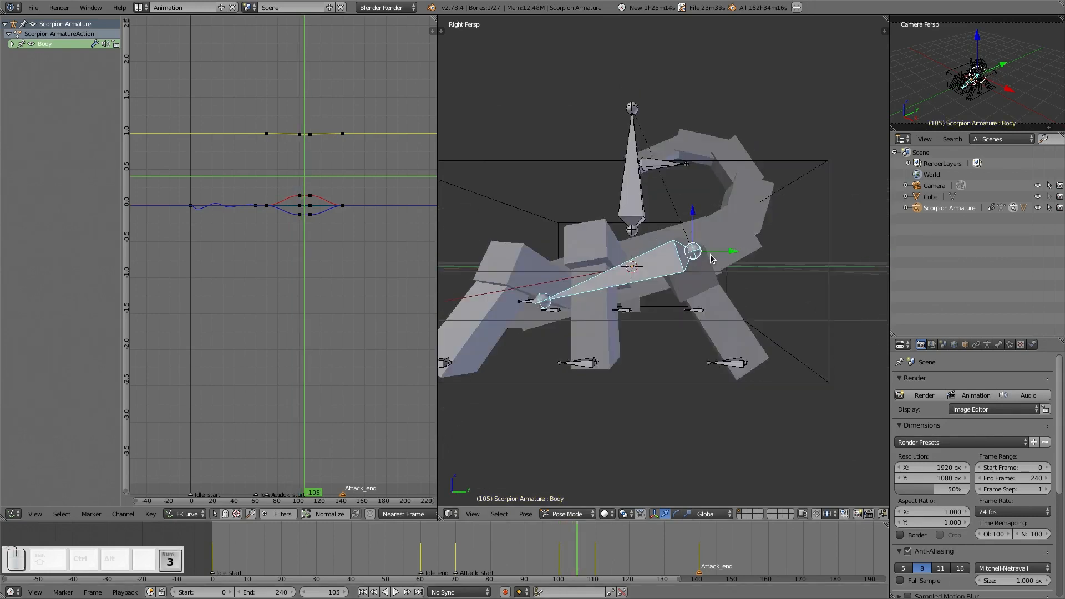
key(KP_5)
scroll(693, 269, down, 3)
scroll(692, 269, up, 6)
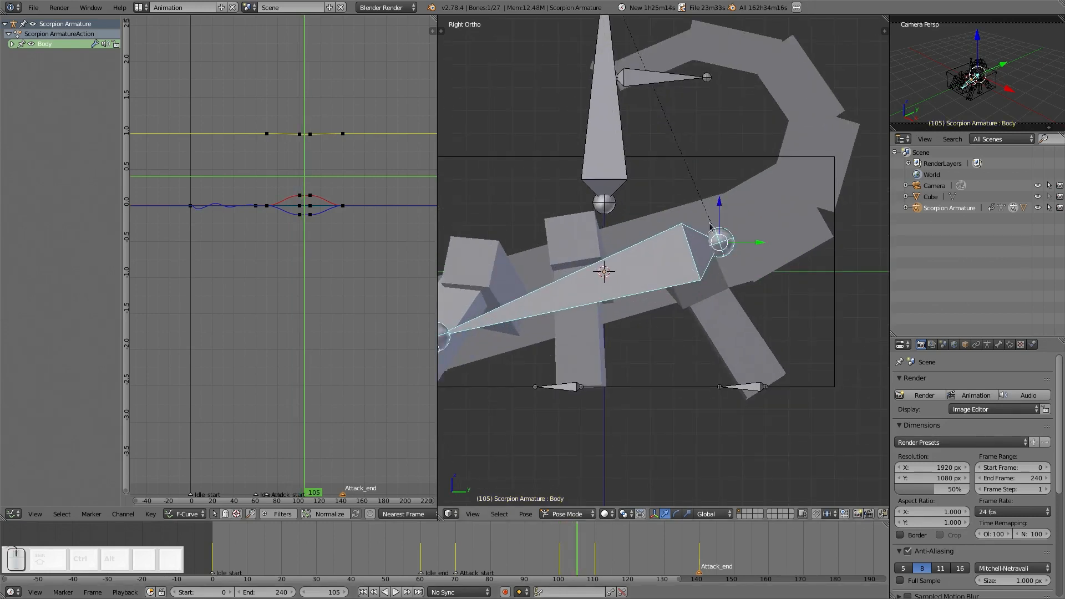
drag(721, 207, 723, 202)
key(i)
click(643, 238)
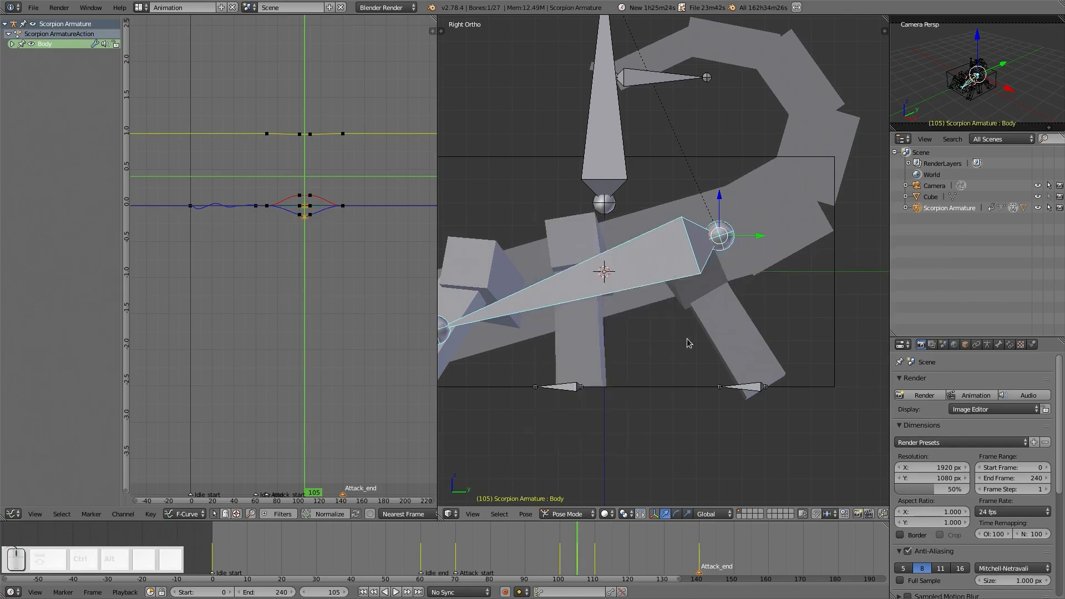
scroll(689, 340, down, 4)
drag(453, 556, 592, 541)
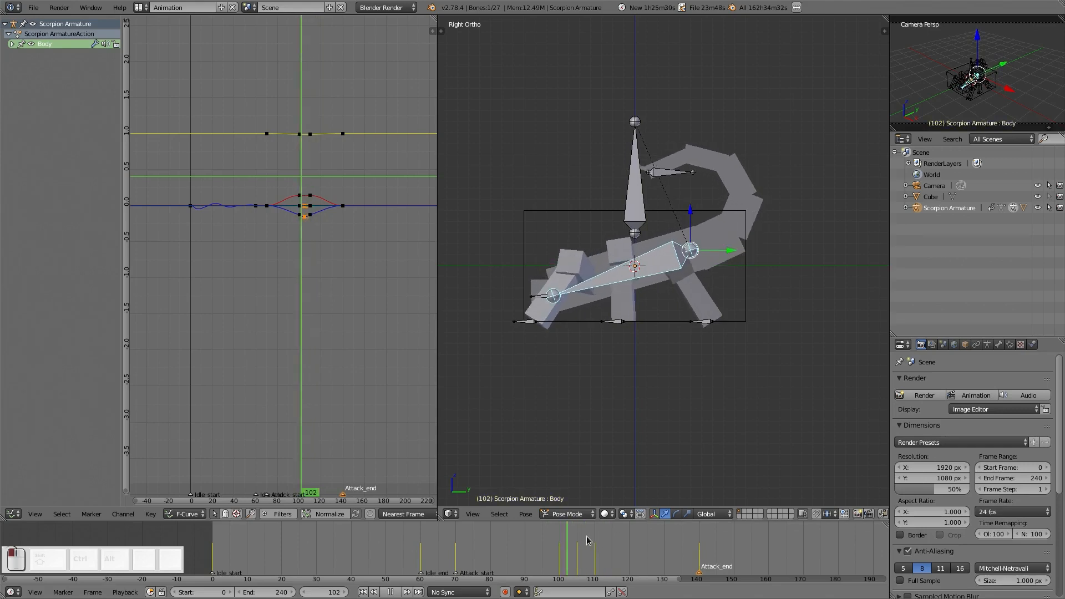
key(Escape)
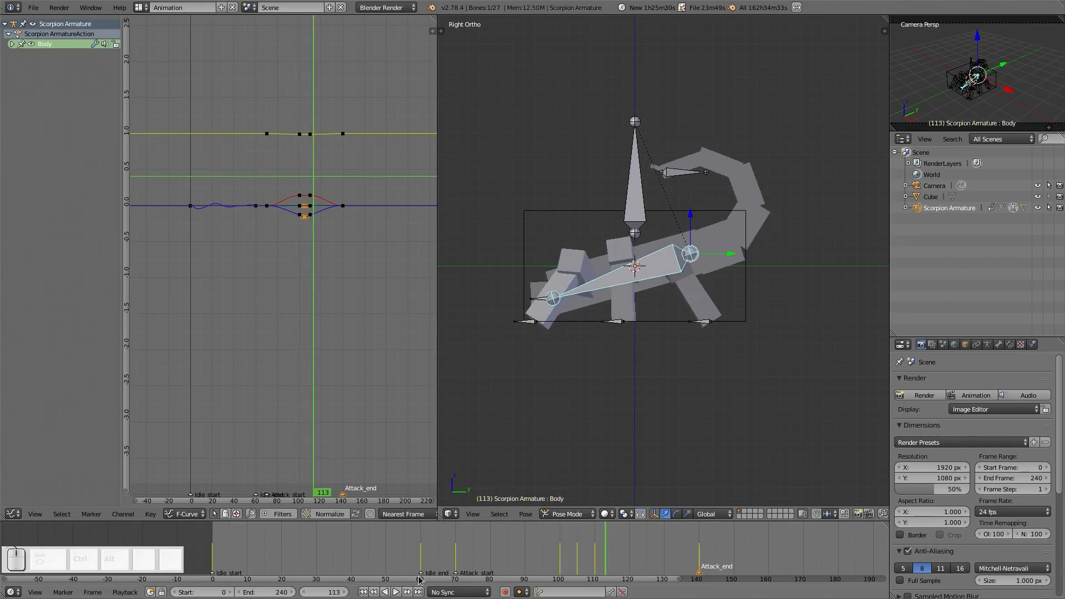
- Set the playback range to frames 70 through 140 and play the attack animation, viewing it from an angle
click(203, 592)
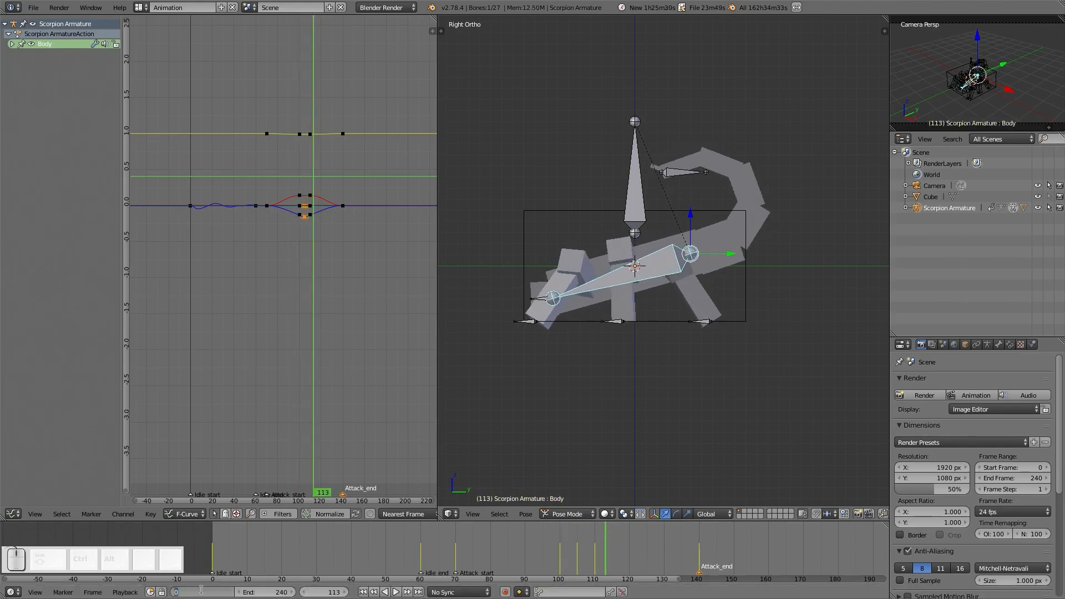
text(70)
key(Return)
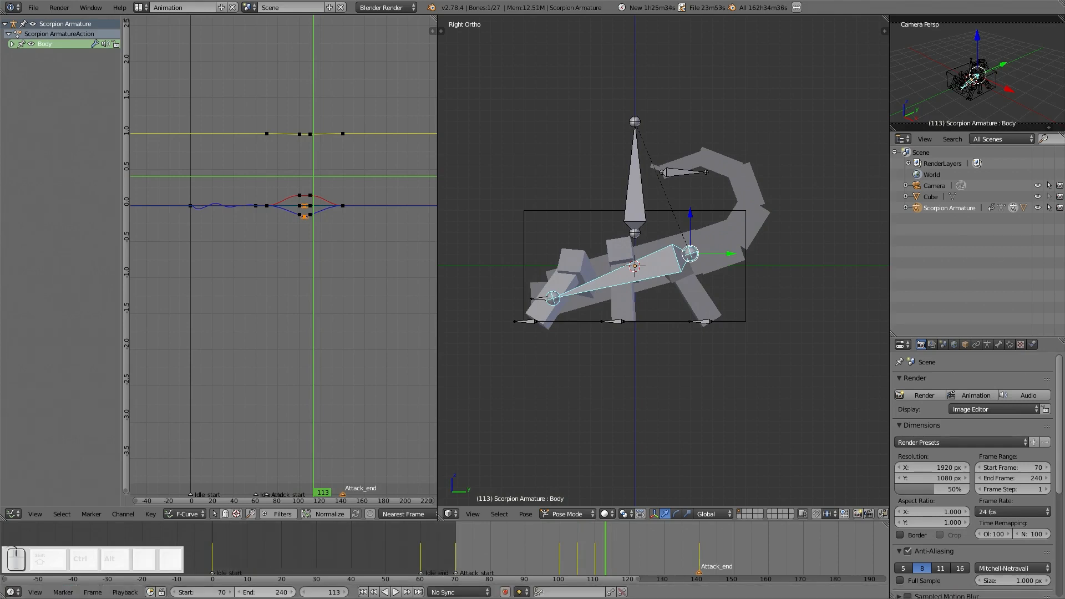
click(266, 592)
text(140)
key(Return)
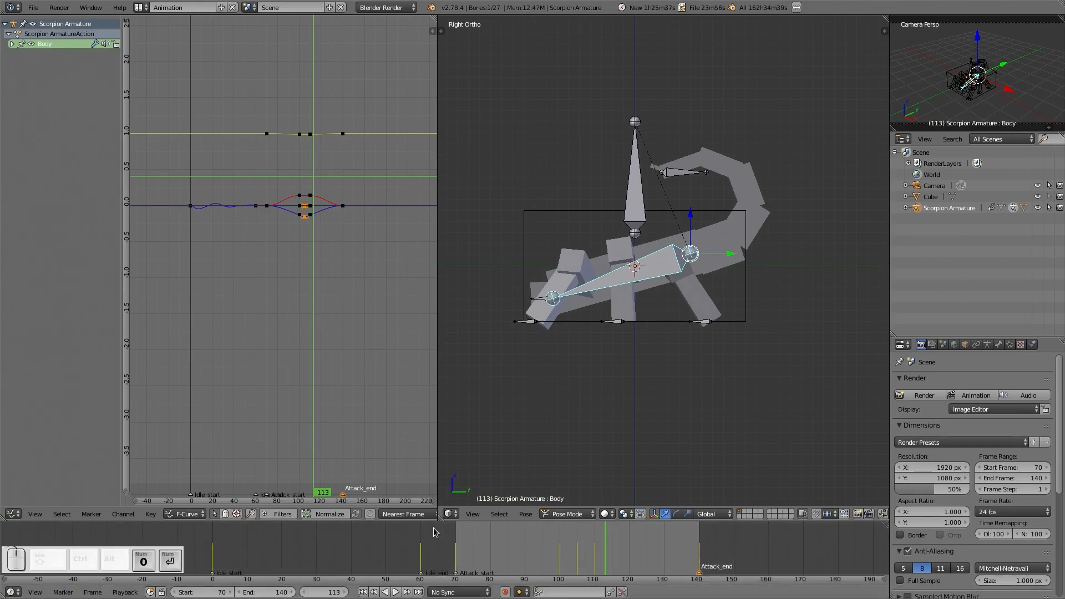
key(alt+a)
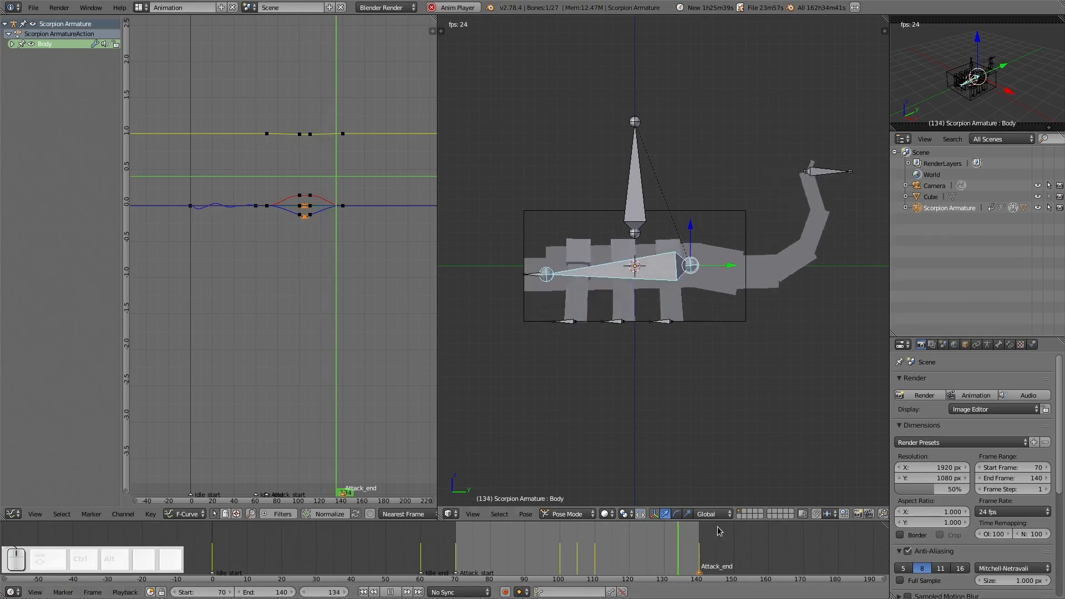
middle_drag(611, 348, 661, 373)
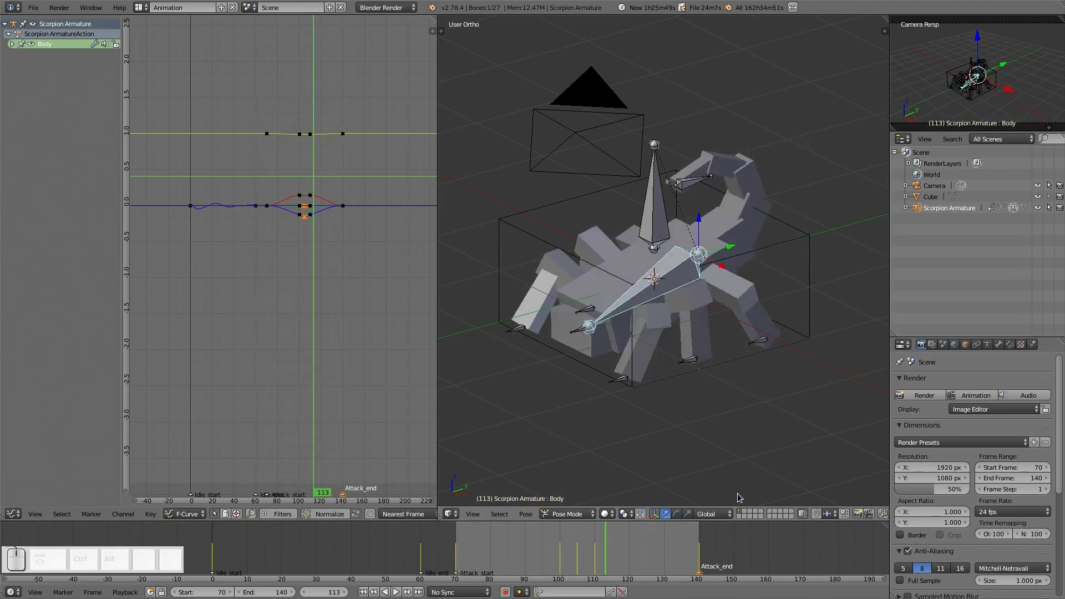
- Add a timeline marker at frame 150 and rename it Walk_start
click(728, 548)
drag(732, 548, 736, 550)
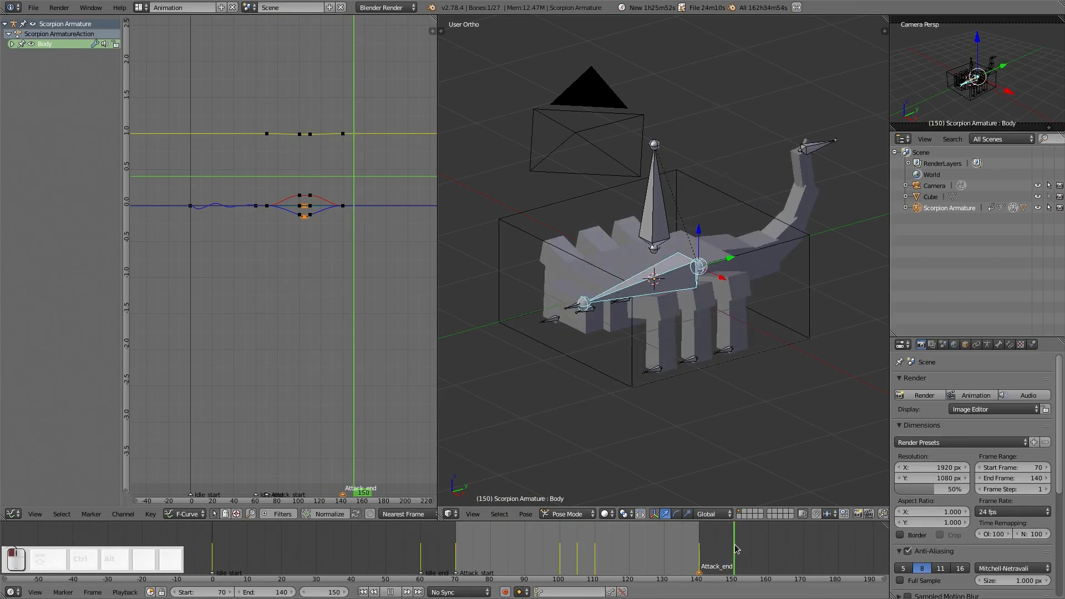
key(m)
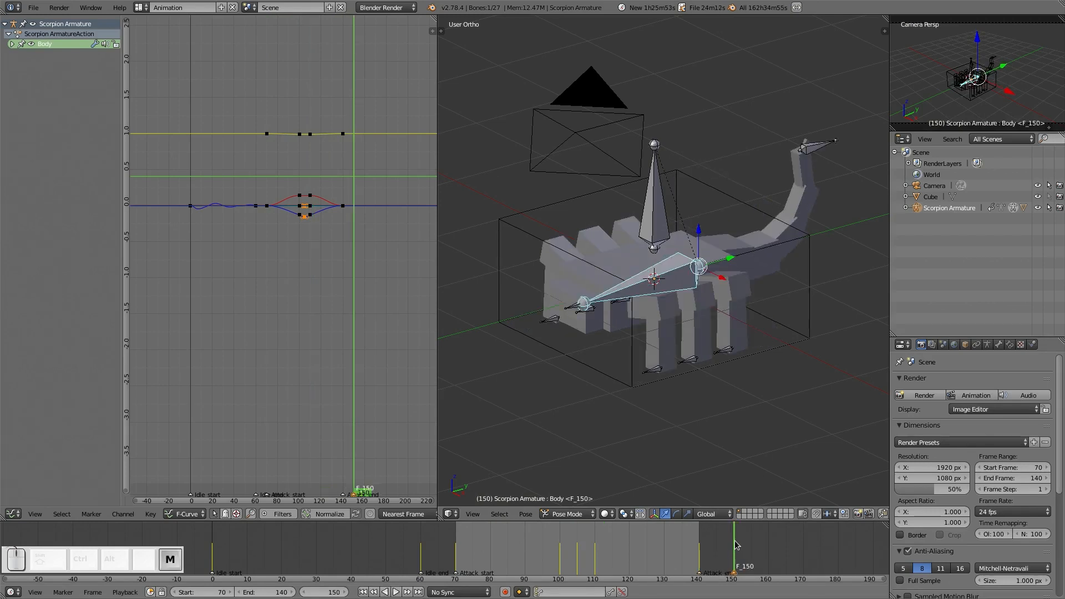
key(ctrl+m)
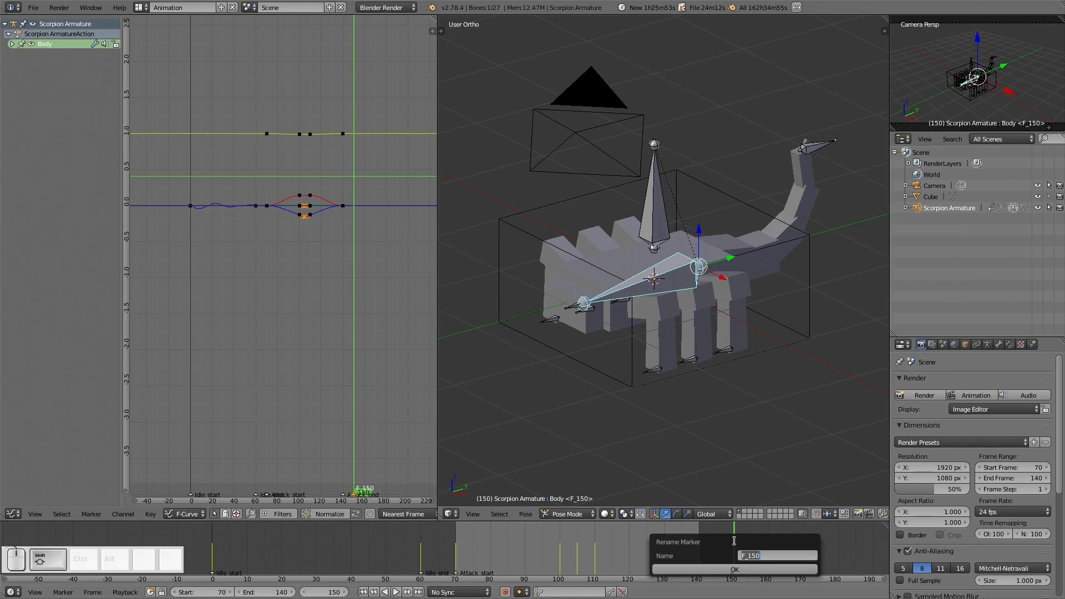
text(Walk)
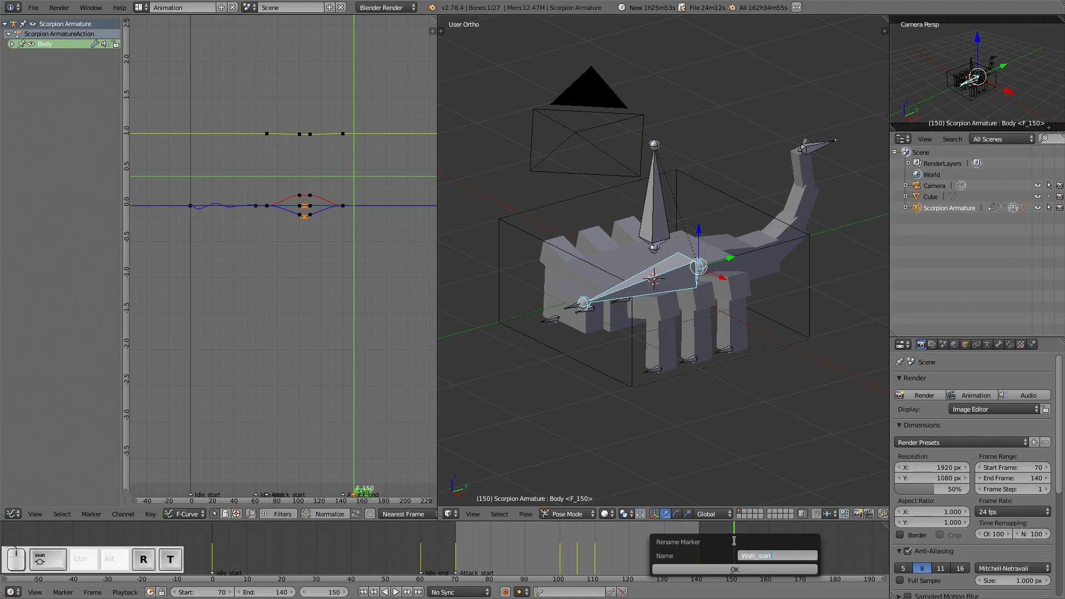
text(_start)
key(Return)
key(Return)
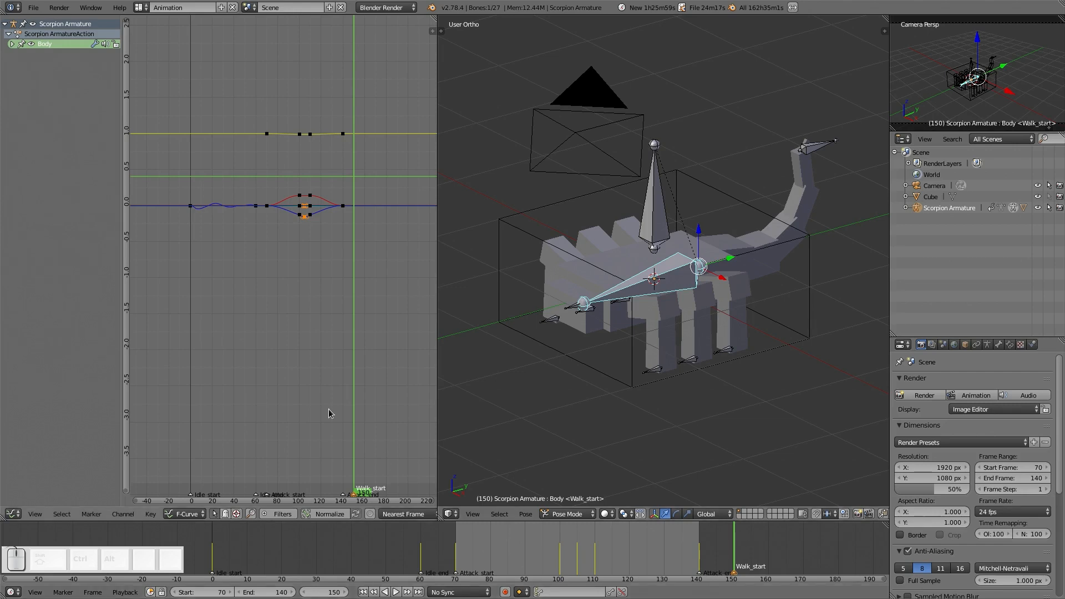
- Switch to the Default screen layout and set the playback range to frames 150 through 200
click(141, 9)
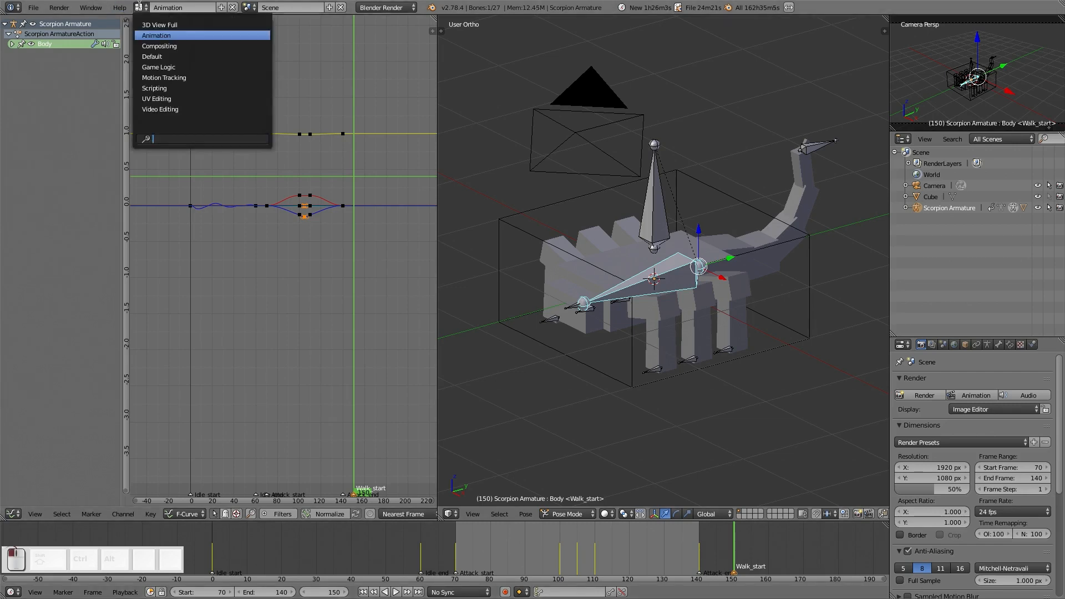
click(143, 56)
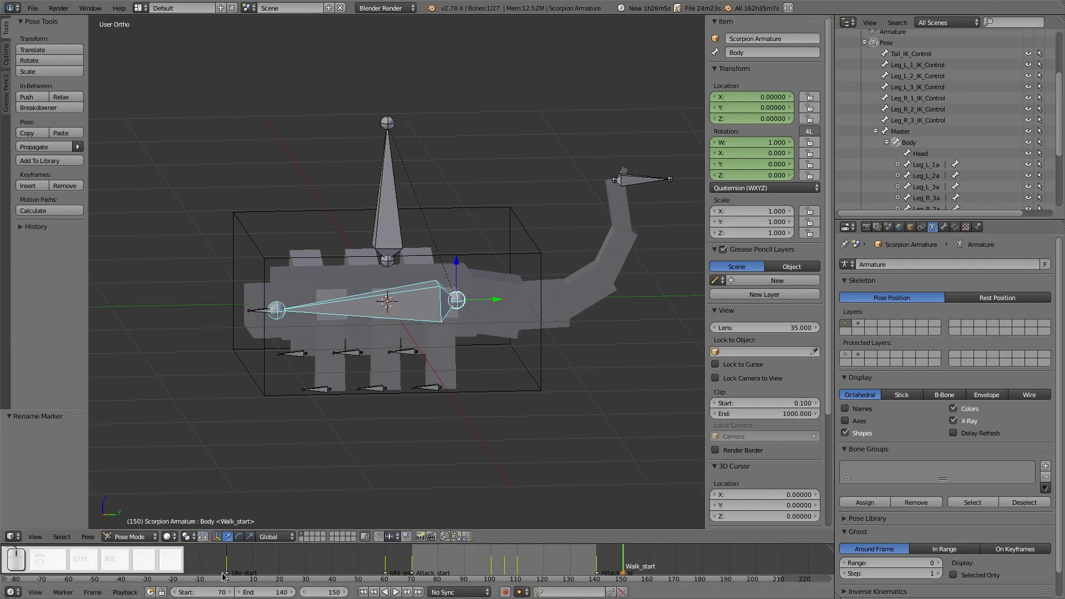
click(195, 589)
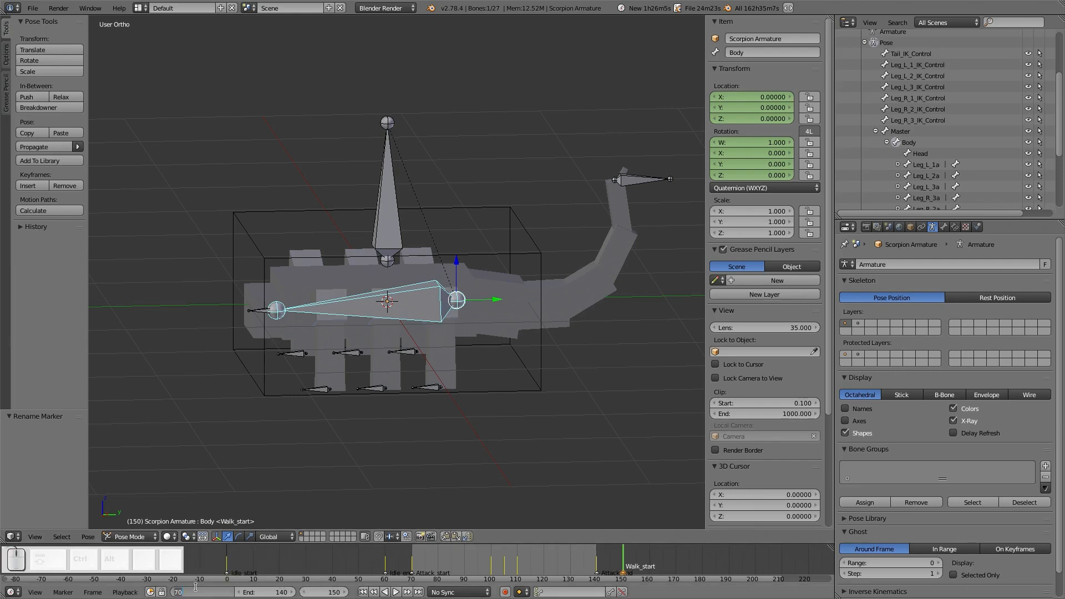
text(150)
key(Return)
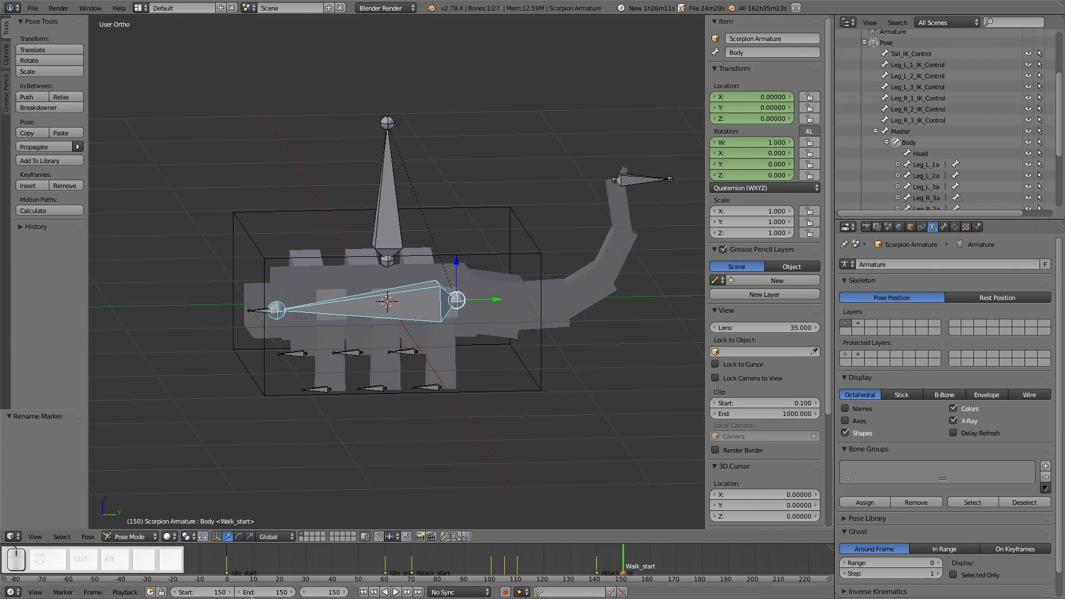
click(260, 591)
text(200)
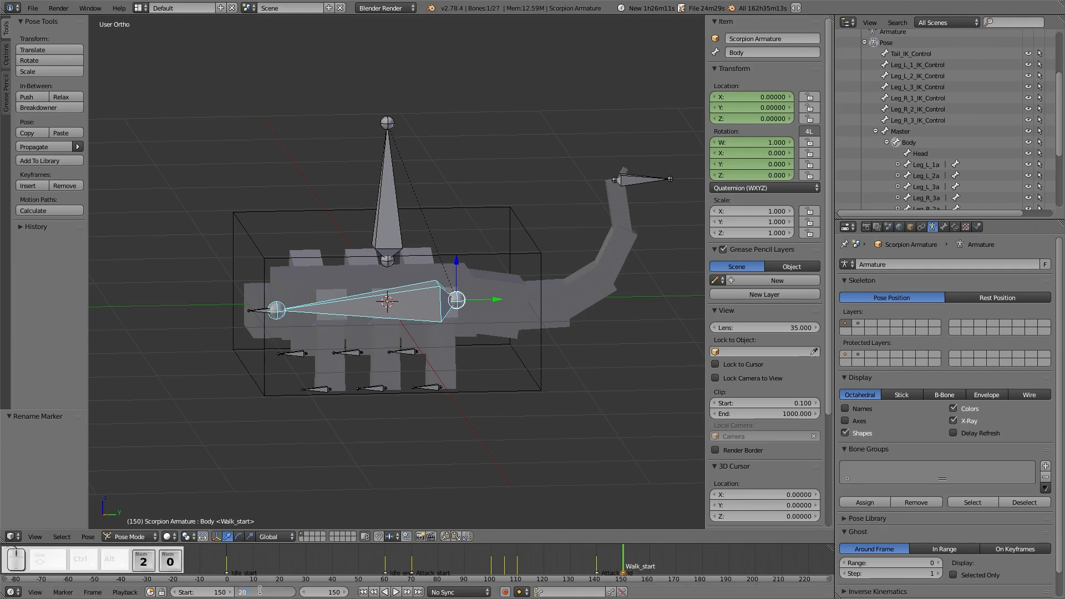
key(Return)
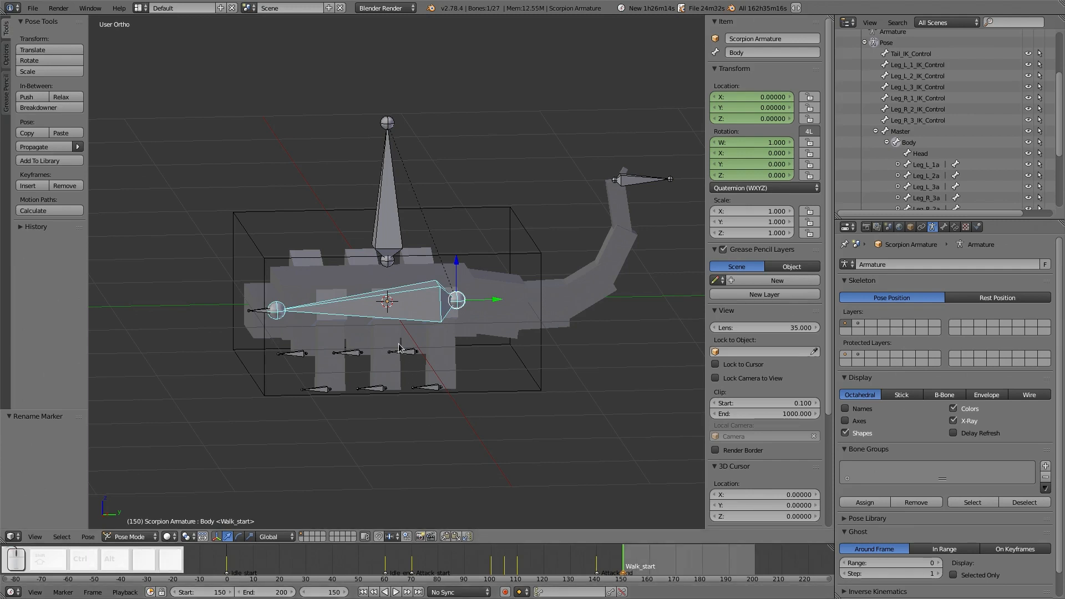
- Examine the leg IK controls on both sides of the scorpion at frame 150 to plan the walk cycle
scroll(416, 382, up, 3)
middle_drag(416, 382, 449, 402)
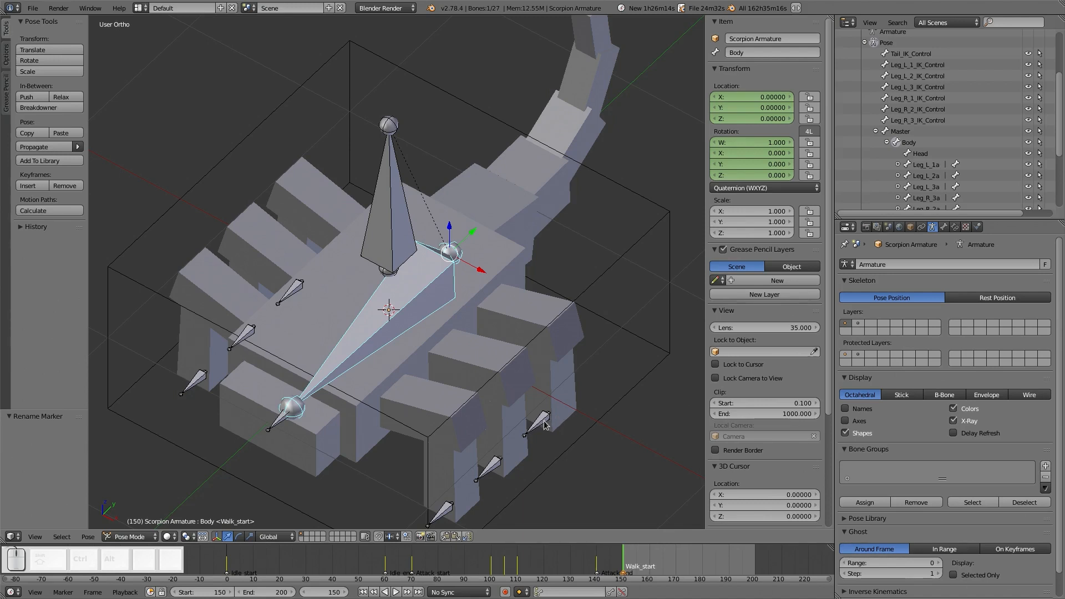
middle_drag(558, 439, 245, 403)
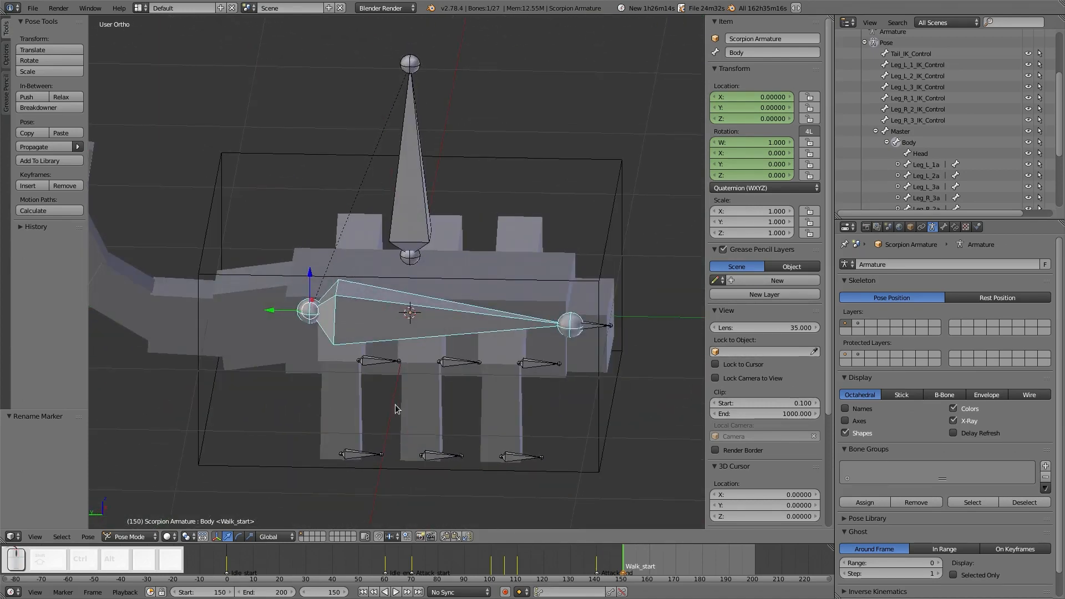
right_click(506, 463)
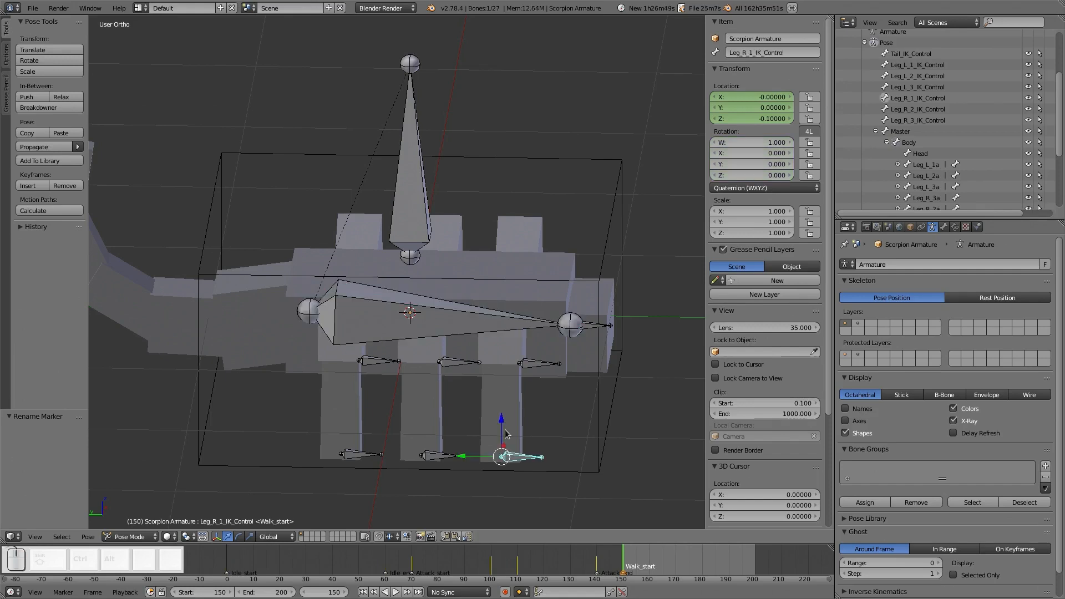
middle_drag(506, 433, 344, 423)
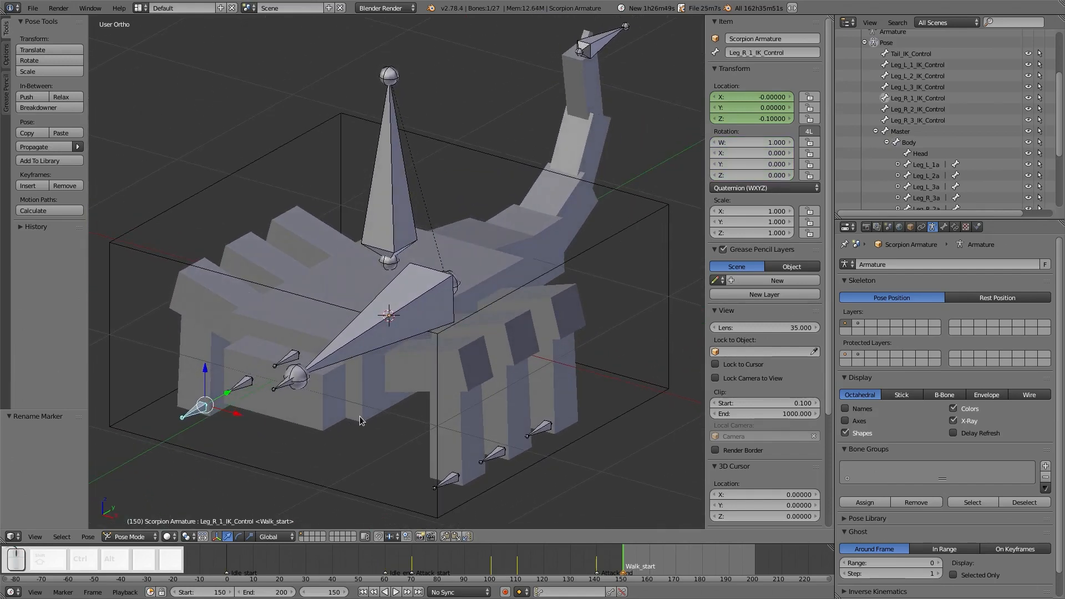
shift+scroll(477, 364, down, 1)
scroll(482, 358, down, 1)
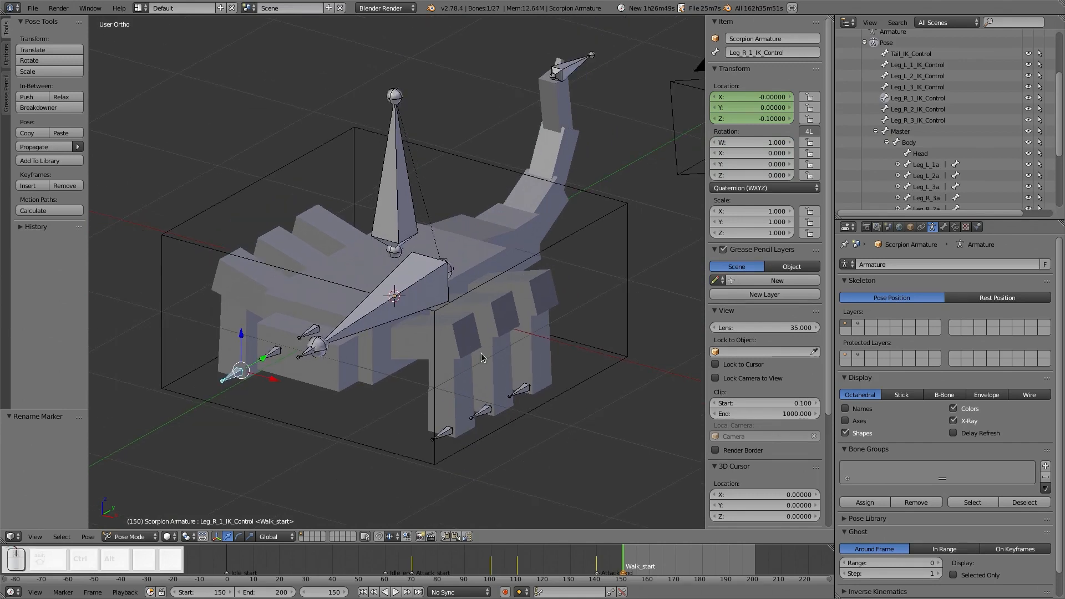
mouse_move(634, 558)
mouse_down()
mouse_move(597, 561)
mouse_move(625, 560)
mouse_up()
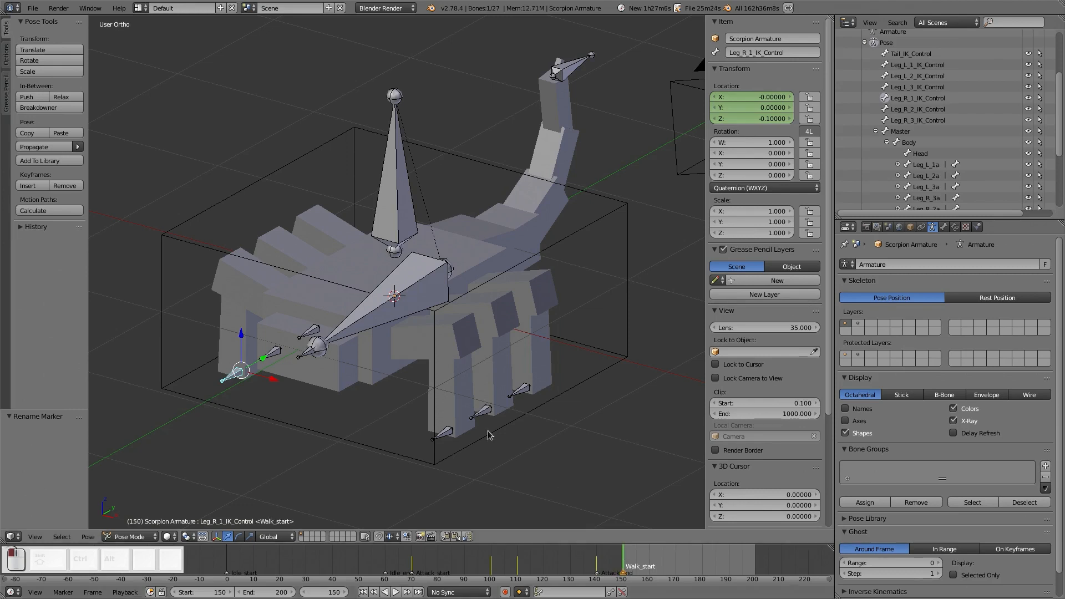
- Insert location and rotation keyframes for the Body bone at frame 150
right_click(424, 272)
key(i)
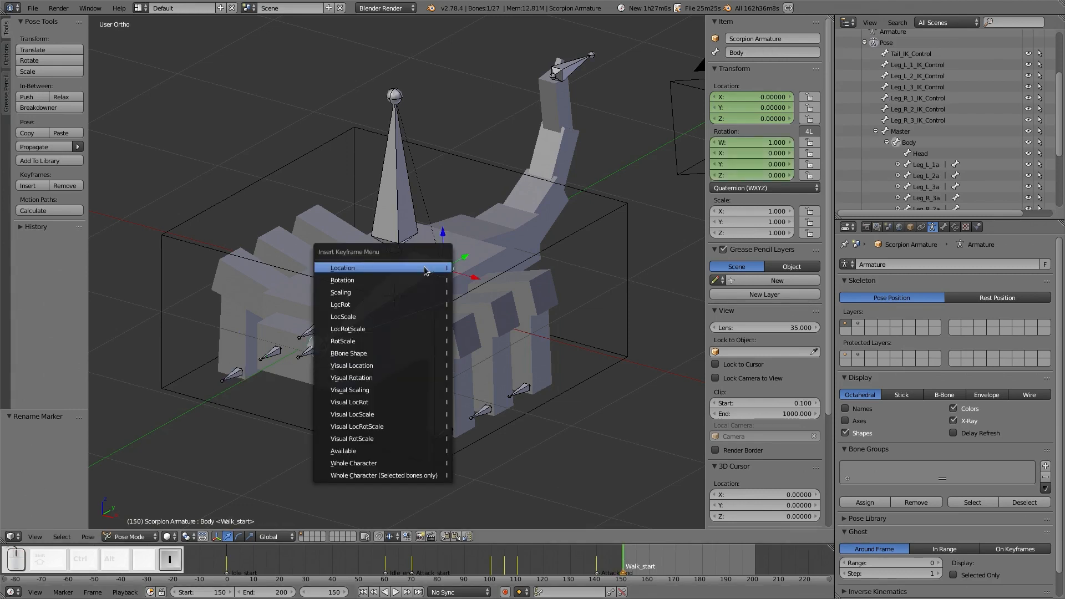
click(425, 268)
key(i)
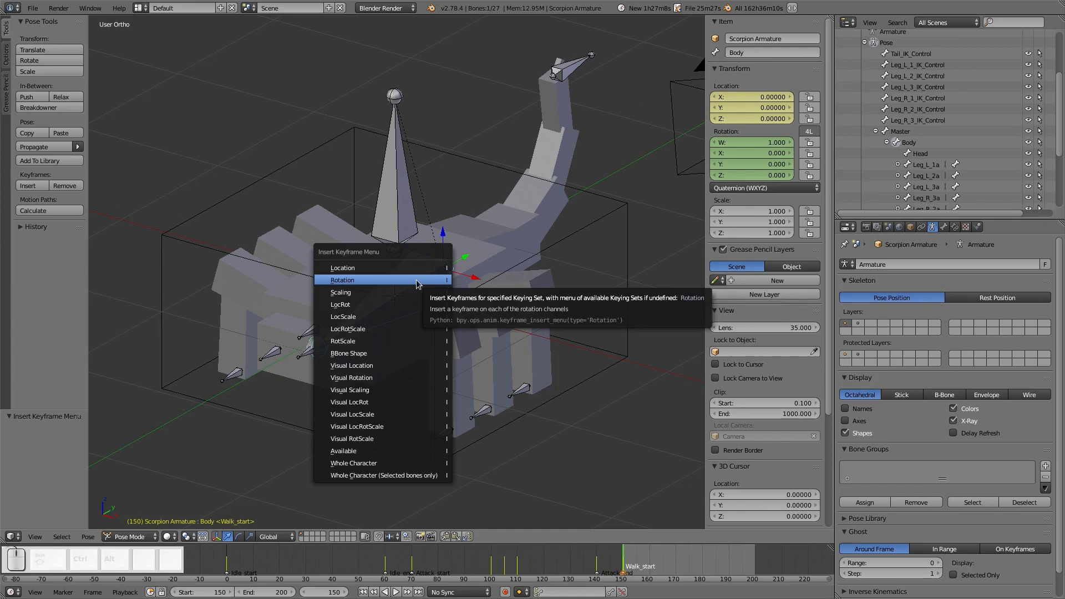
click(419, 281)
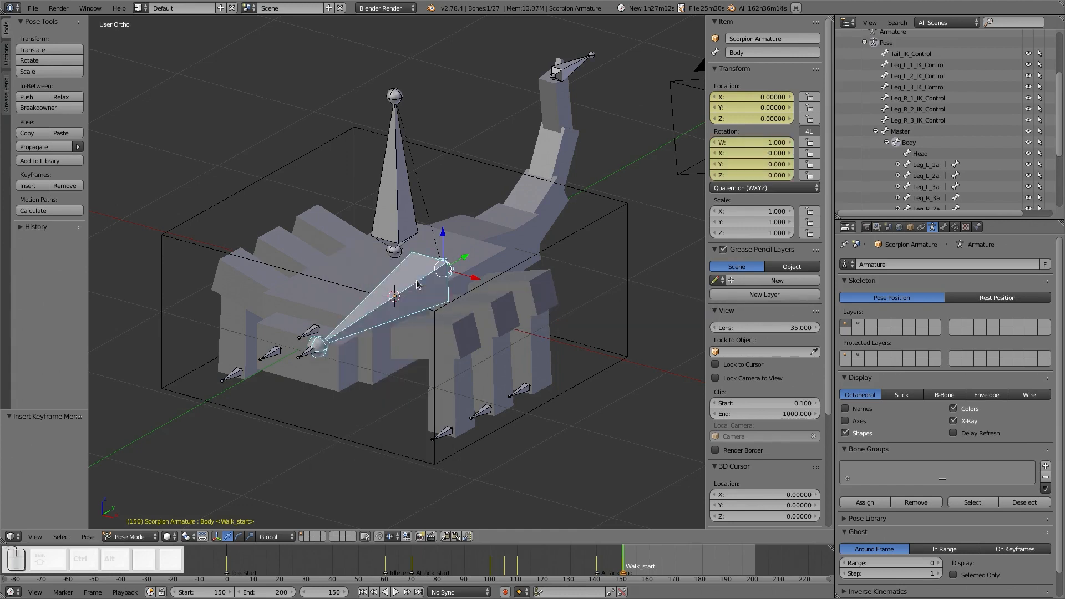
- Insert a location keyframe for the tail IK control at frame 150
right_click(577, 71)
key(i)
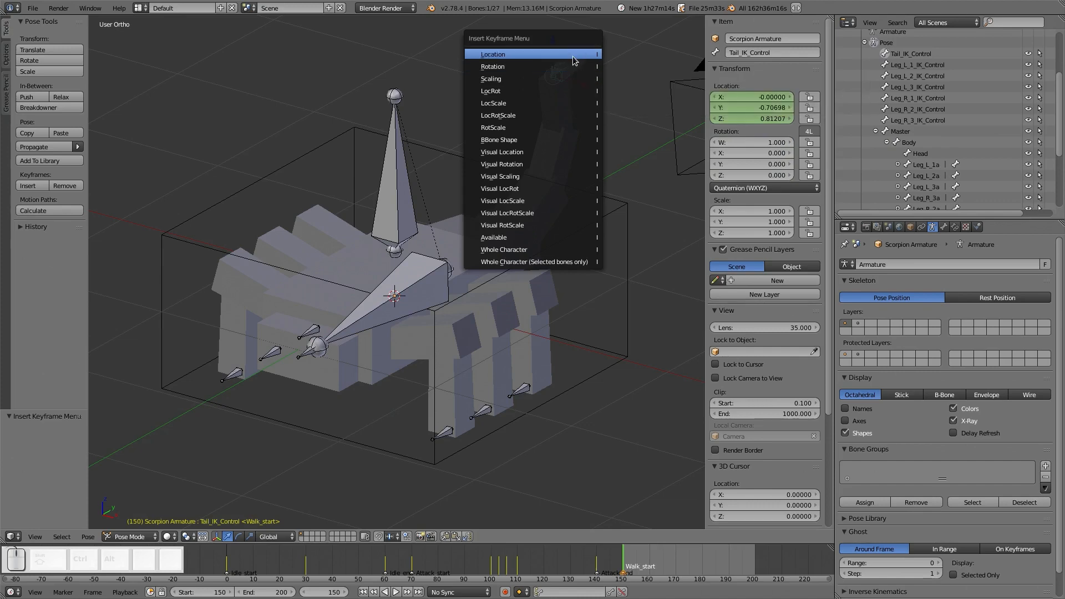
click(573, 55)
- Move the left front leg's IK control forward and up to location Y 0.0871 and Z -0.16454
right_click(516, 395)
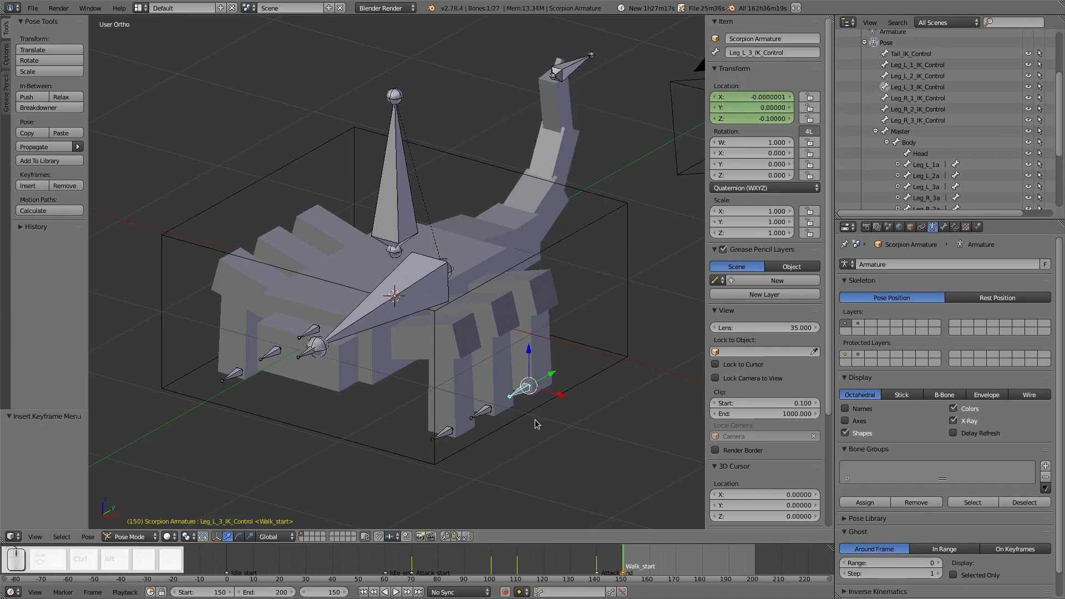
middle_drag(537, 422, 508, 425)
right_click(376, 444)
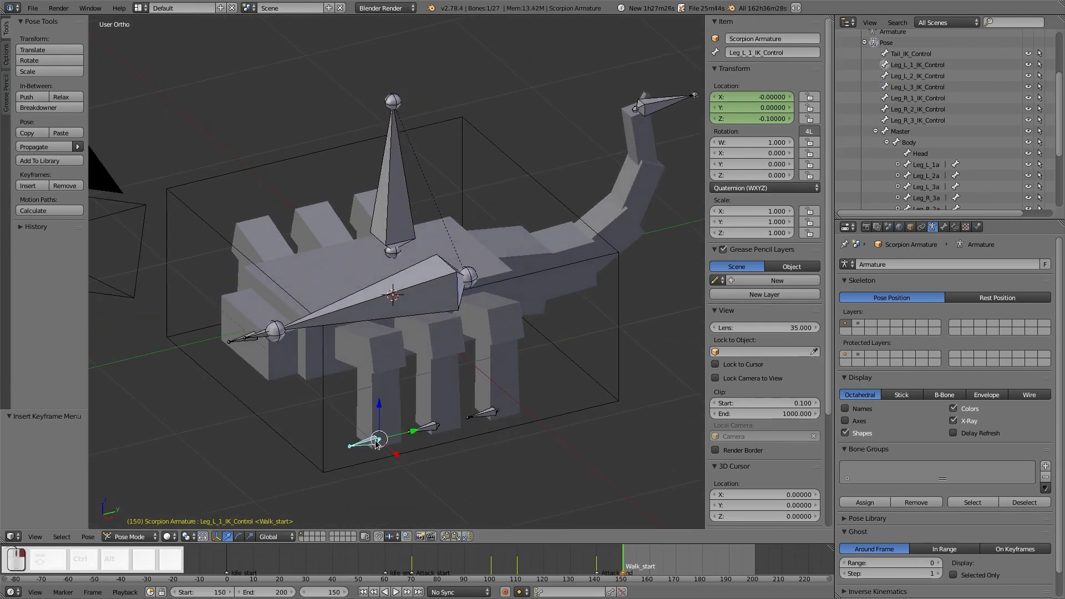
key(KP_3)
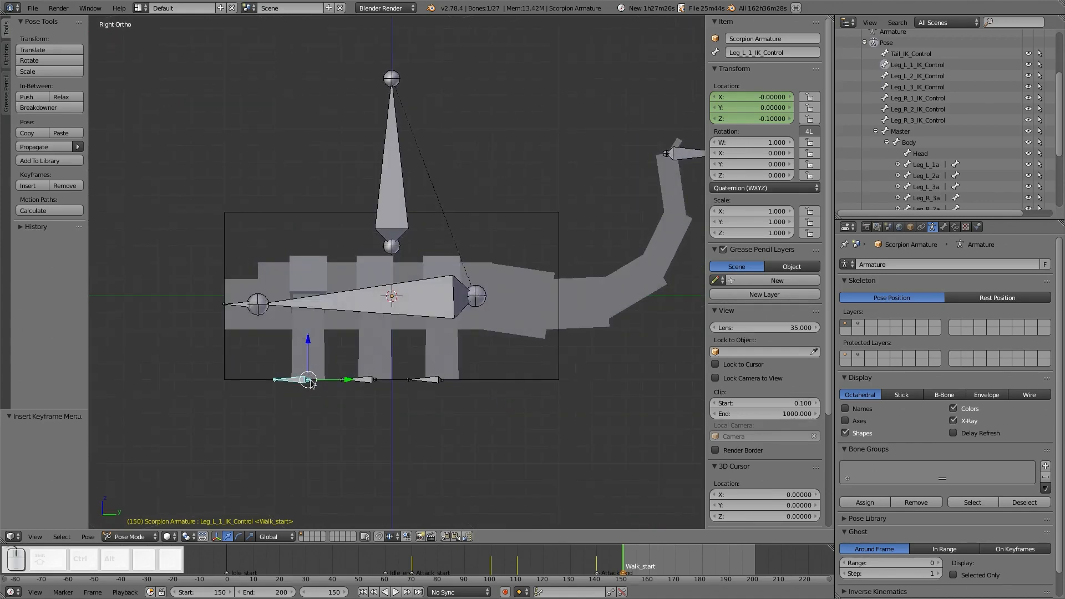
middle_drag(328, 387, 352, 402)
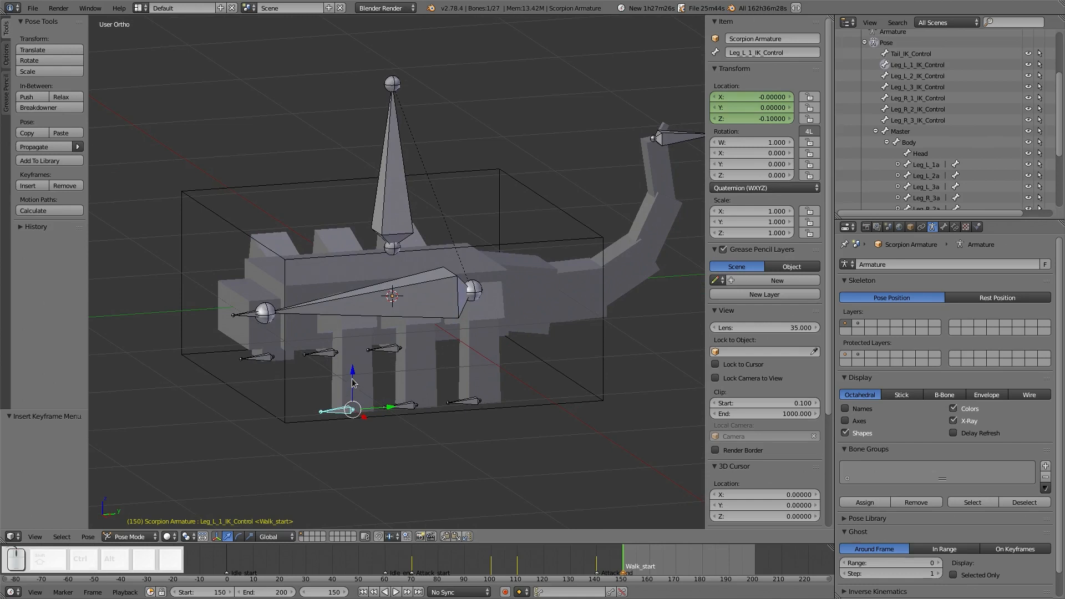
drag(353, 383, 327, 375)
drag(355, 414, 378, 415)
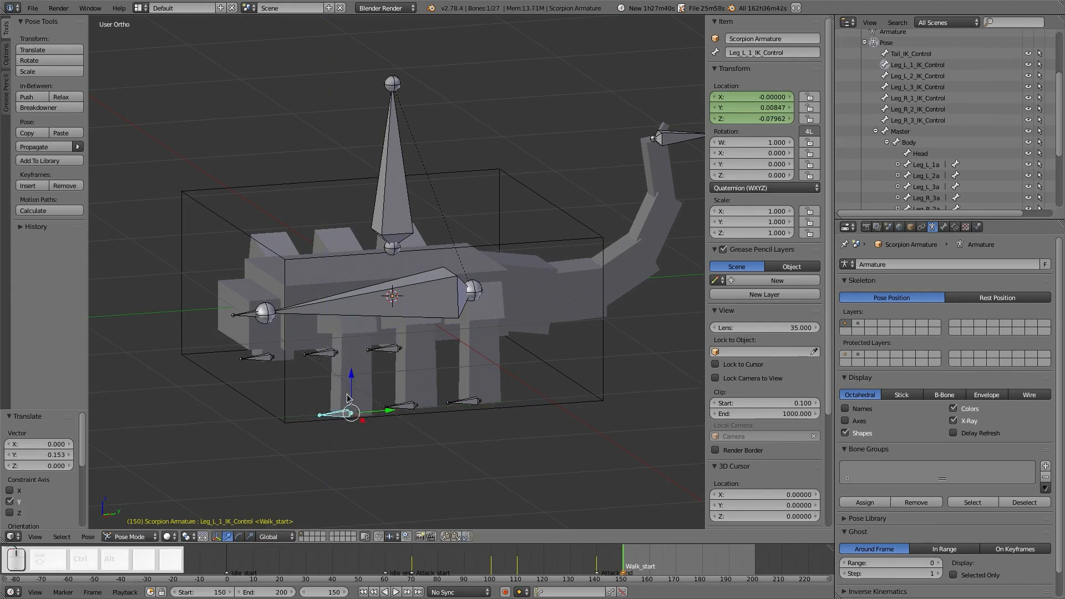
drag(351, 388, 365, 397)
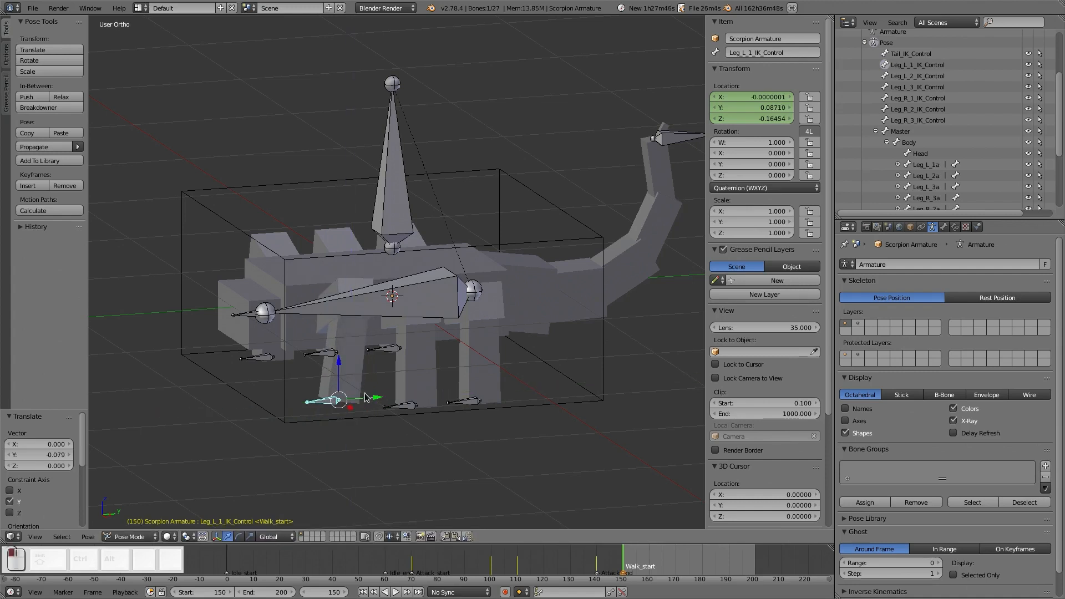
- Raise the right rear leg's IK control about 0.041 and shift it about 0.066 forward, and lower the left front leg's control about 0.102
right_click(387, 350)
drag(395, 329, 399, 319)
right_click(333, 404)
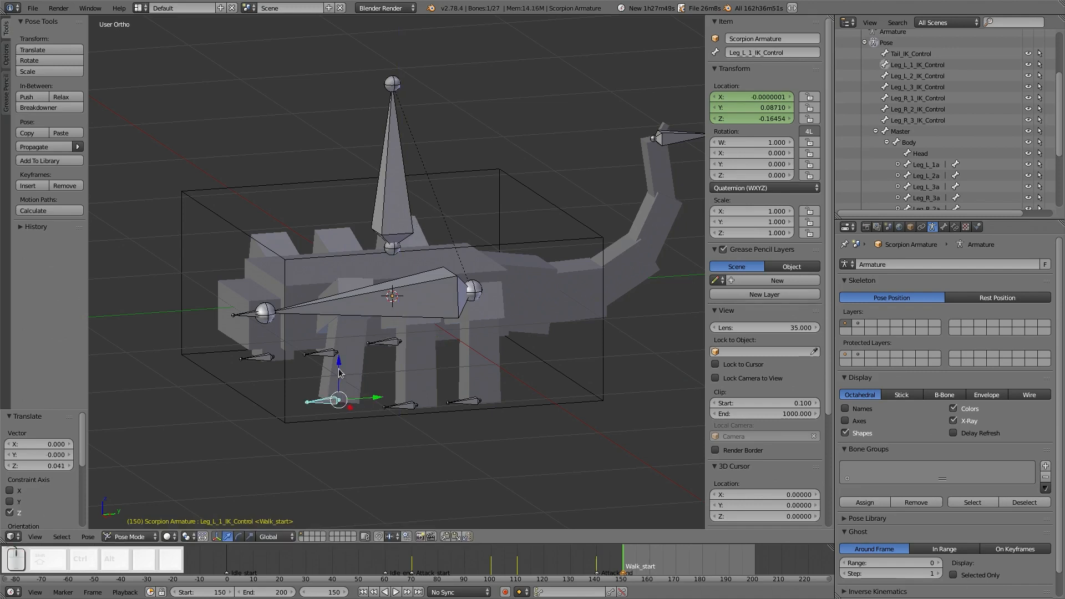
drag(339, 375, 343, 387)
right_click(385, 343)
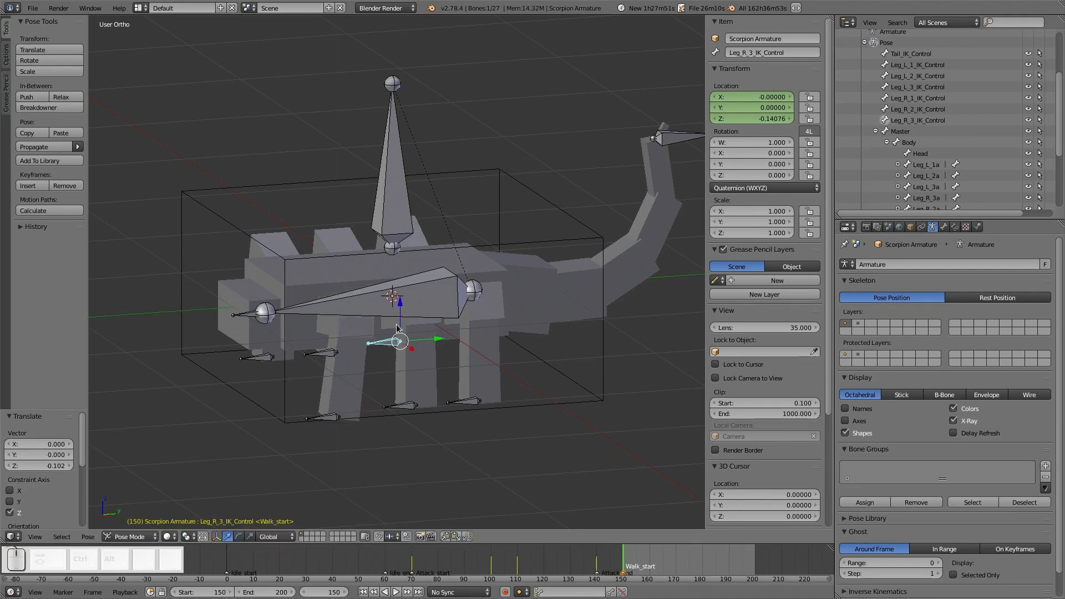
drag(425, 339, 417, 343)
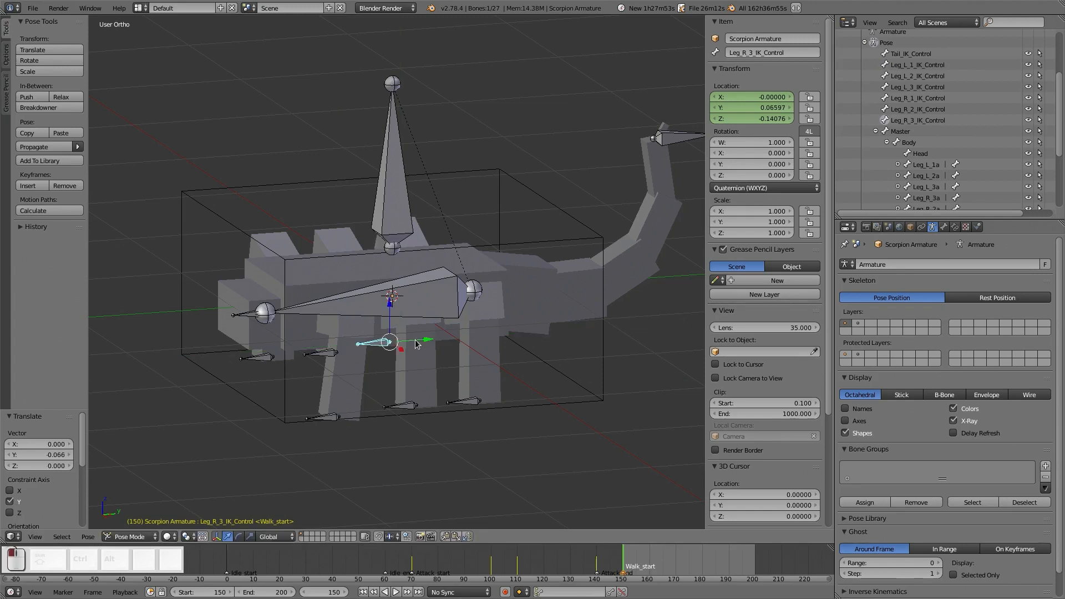
- Raise the left rear leg's IK control about 0.054 along the Z axis, and reselect the left front leg's control
right_click(469, 401)
drag(480, 370, 481, 361)
right_click(321, 417)
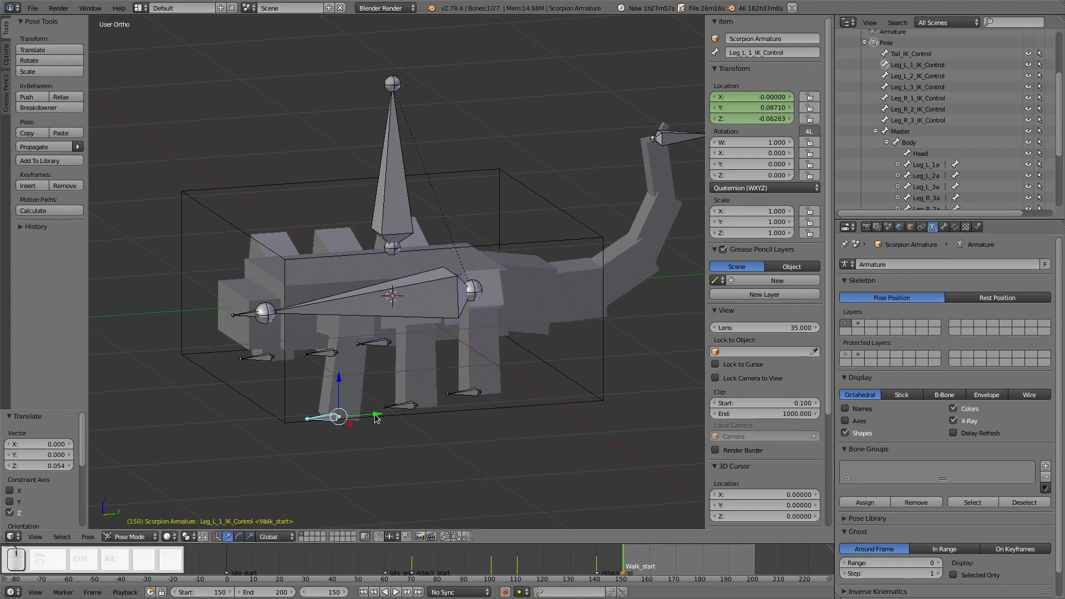
- Try out a walking pose at frame 150 by shifting the Leg_L_1, Leg_R_3 and Leg_L_3 IK controls, and discard the unkeyed moves
drag(375, 415, 390, 413)
right_click(384, 345)
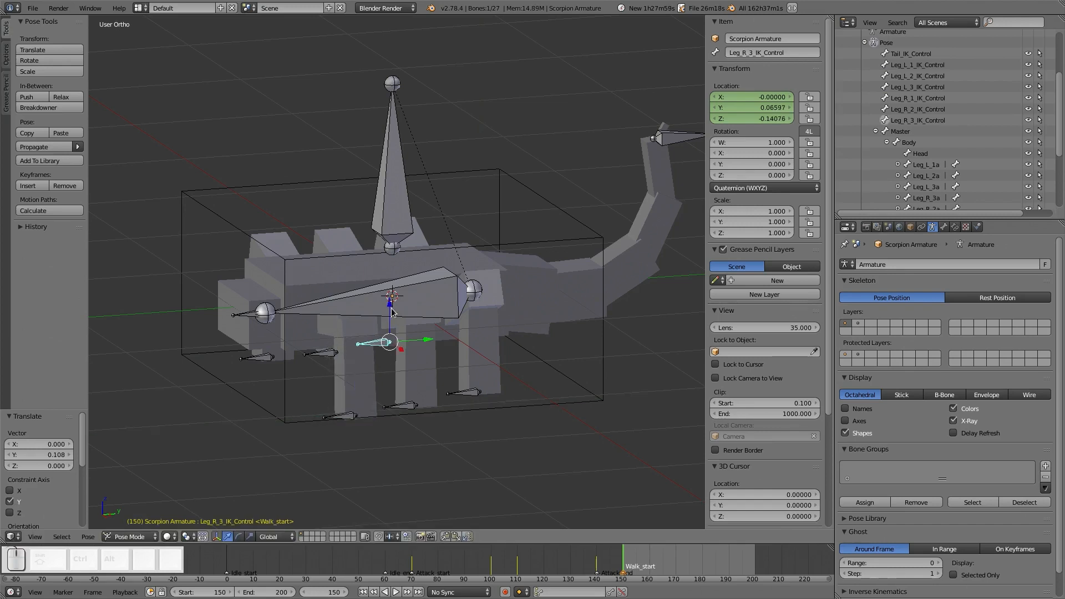
drag(390, 317, 390, 339)
right_click(471, 389)
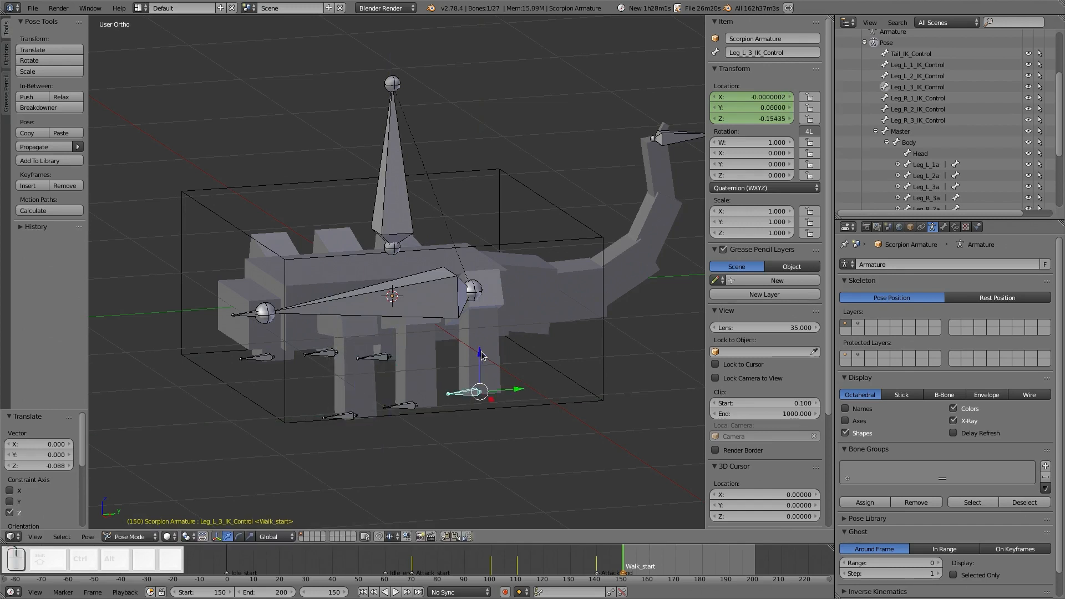
drag(482, 360, 480, 355)
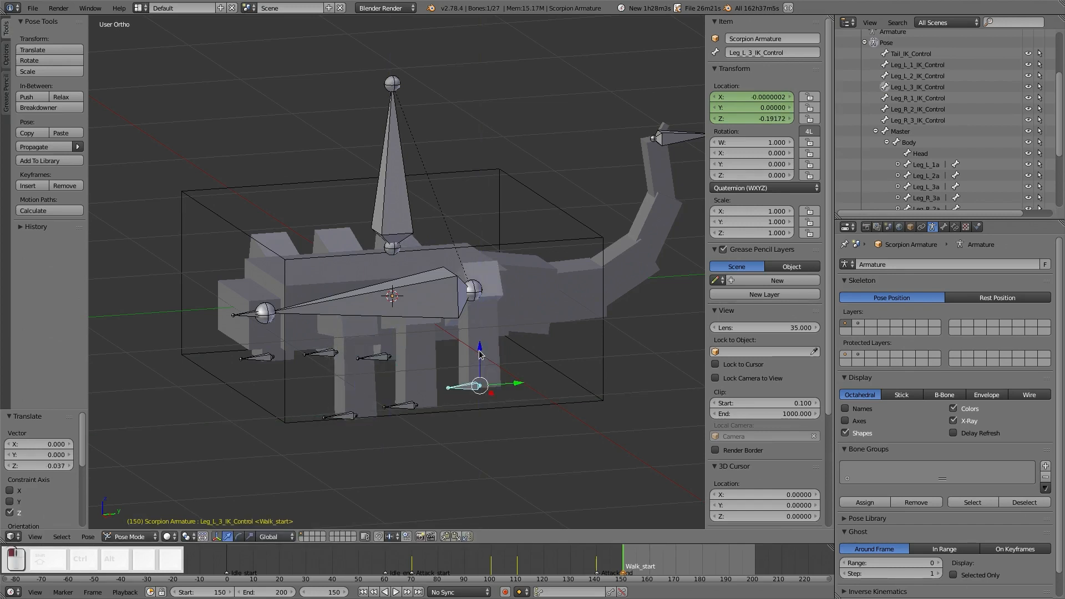
right_click(264, 358)
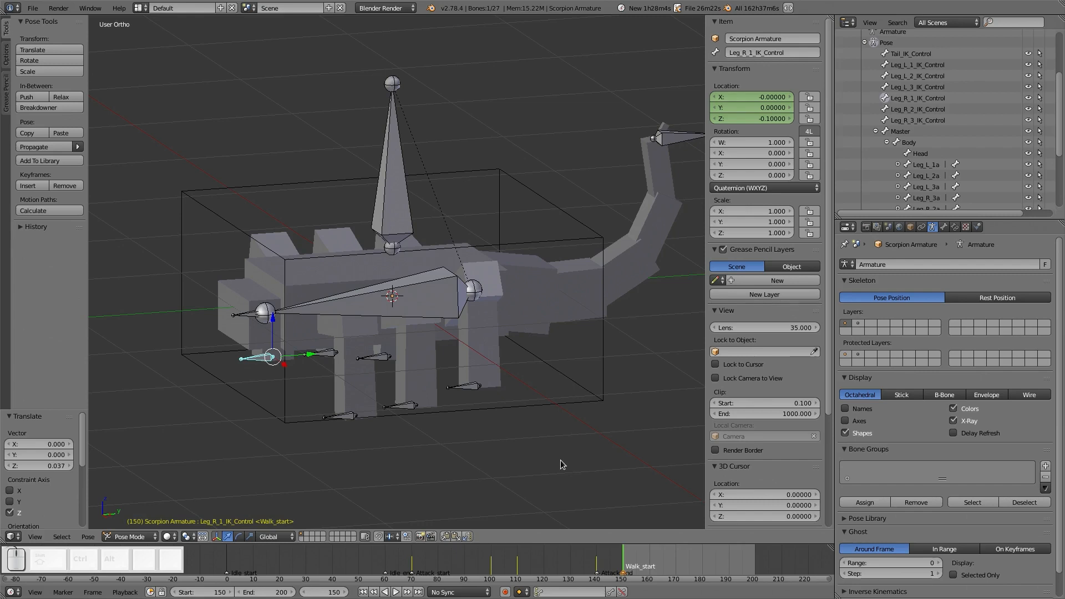
key(Left)
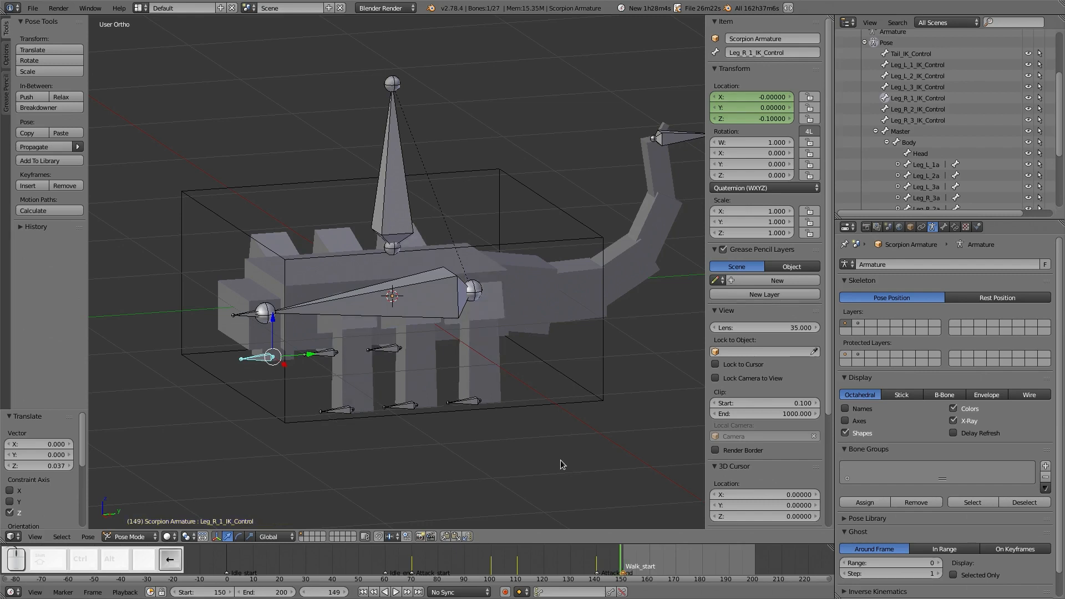
key(Right)
- Turn on automatic keyframe insertion and insert a Location keyframe for Leg_L_1_IK_Control at frame 150, working in the right orthographic view
middle_drag(379, 373, 355, 392)
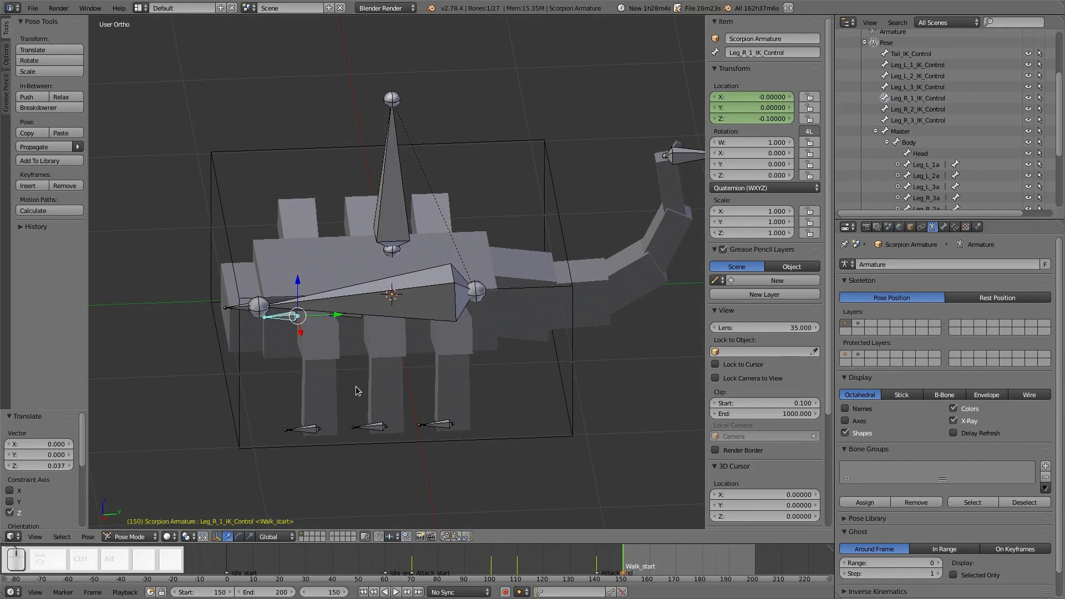
middle_drag(297, 383, 311, 429)
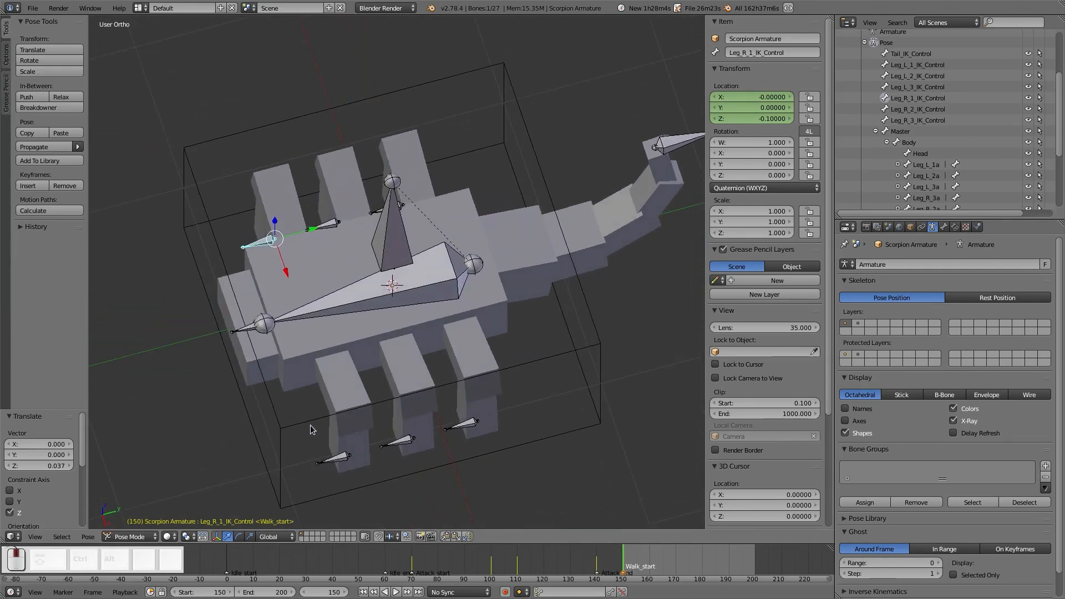
right_click(332, 463)
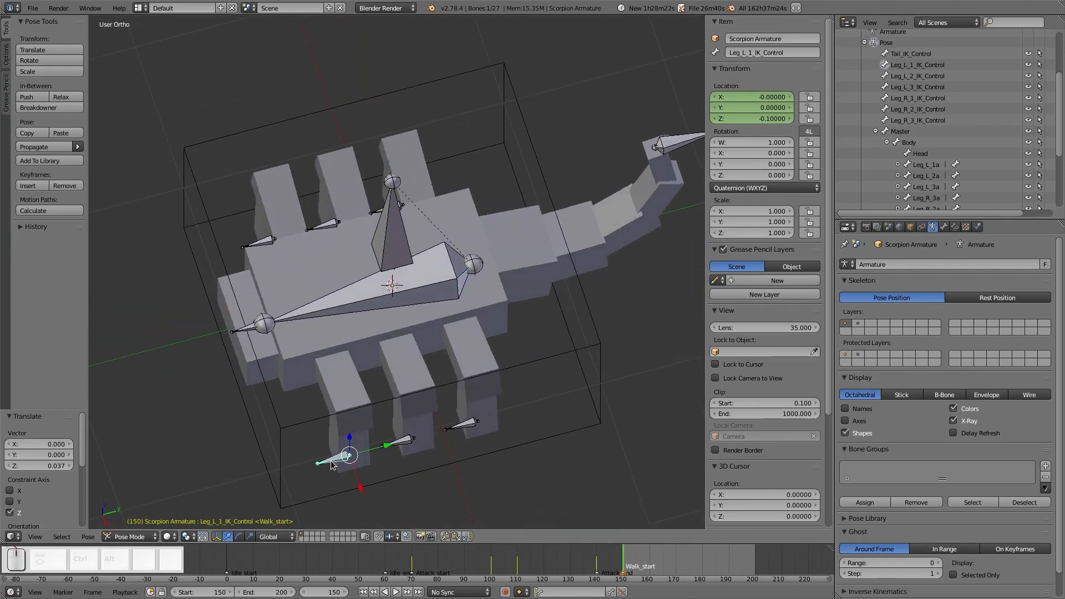
middle_drag(378, 461, 424, 451)
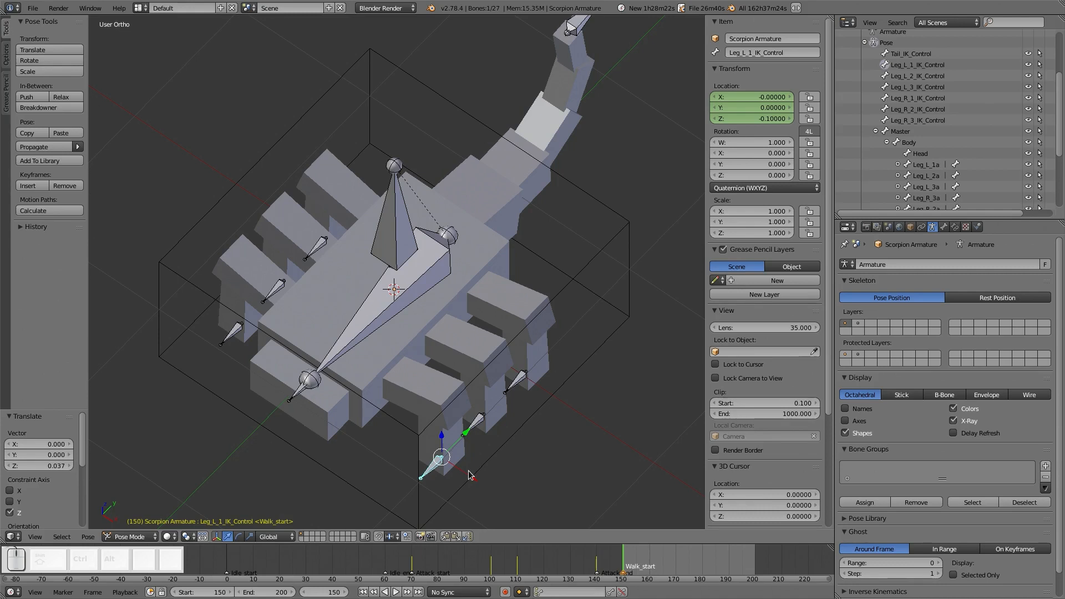
key(KP_3)
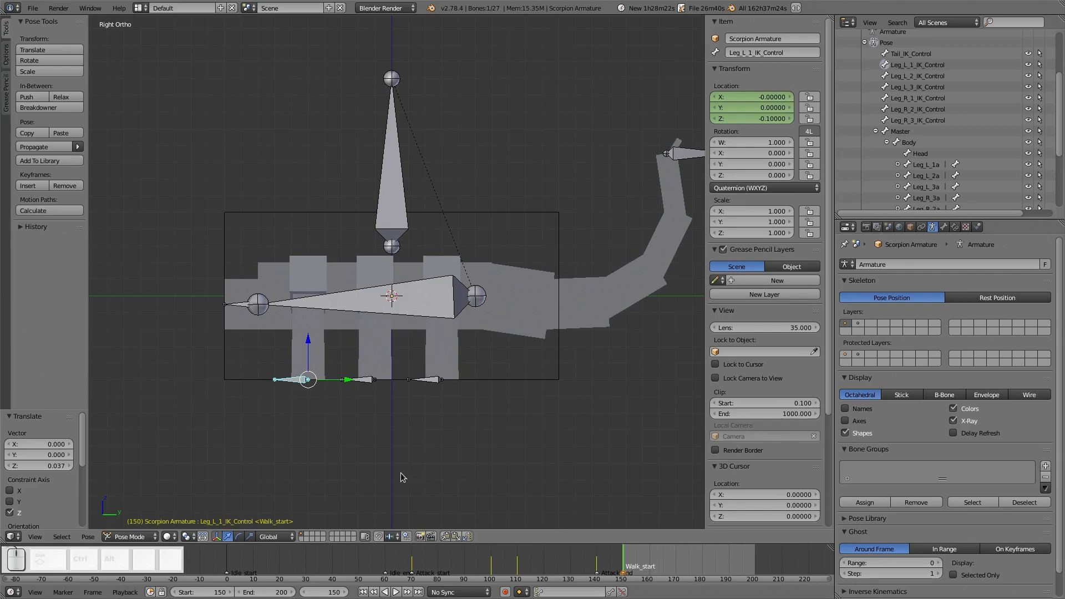
middle_drag(661, 554, 519, 560)
scroll(649, 553, up, 4)
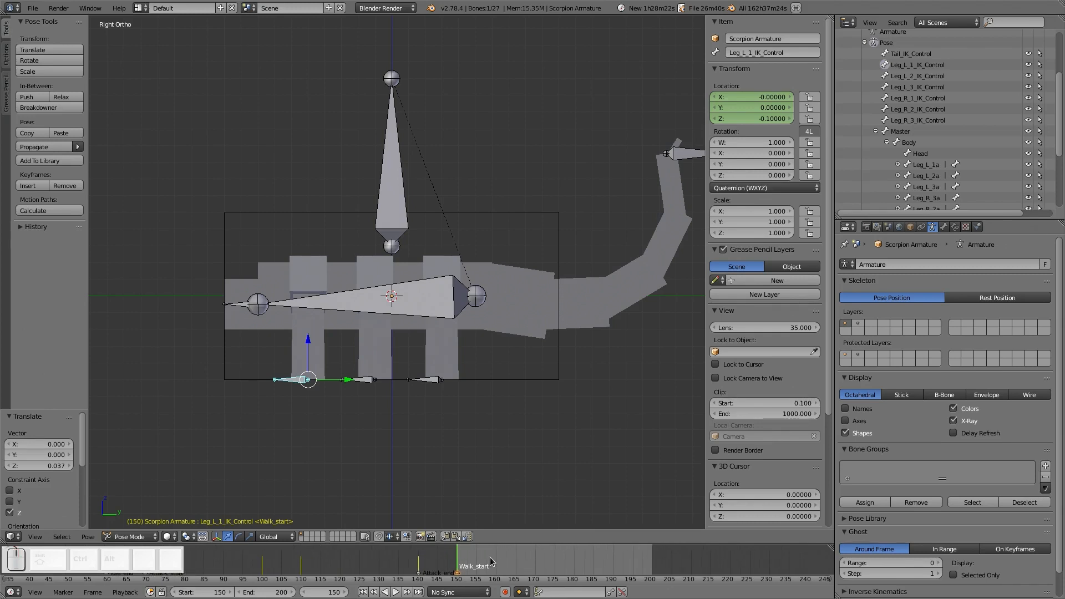
mouse_move(471, 558)
mouse_down()
mouse_move(511, 558)
mouse_move(456, 559)
mouse_up()
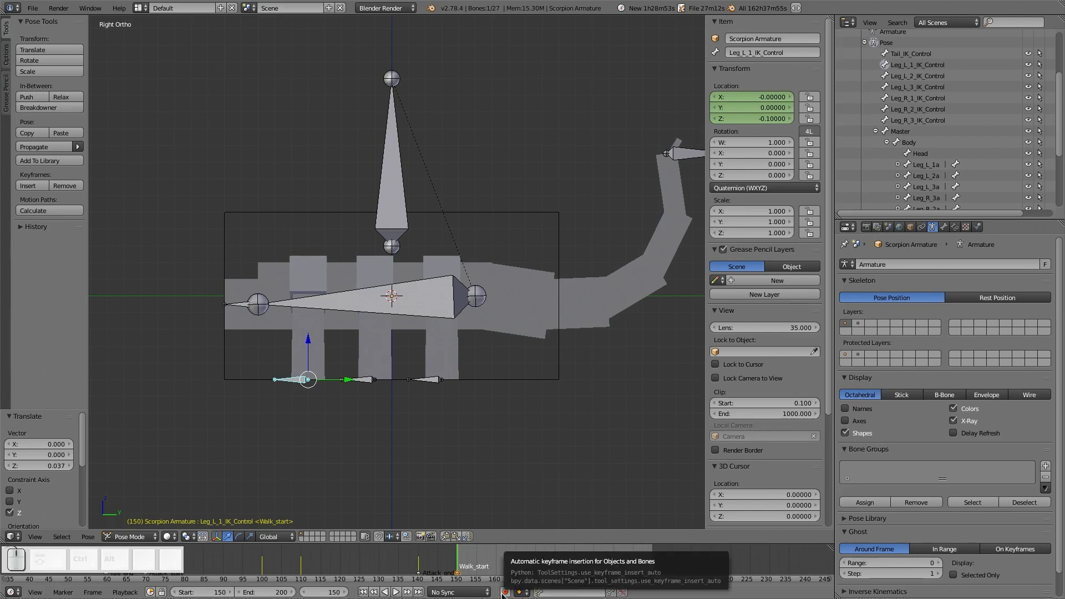
click(504, 593)
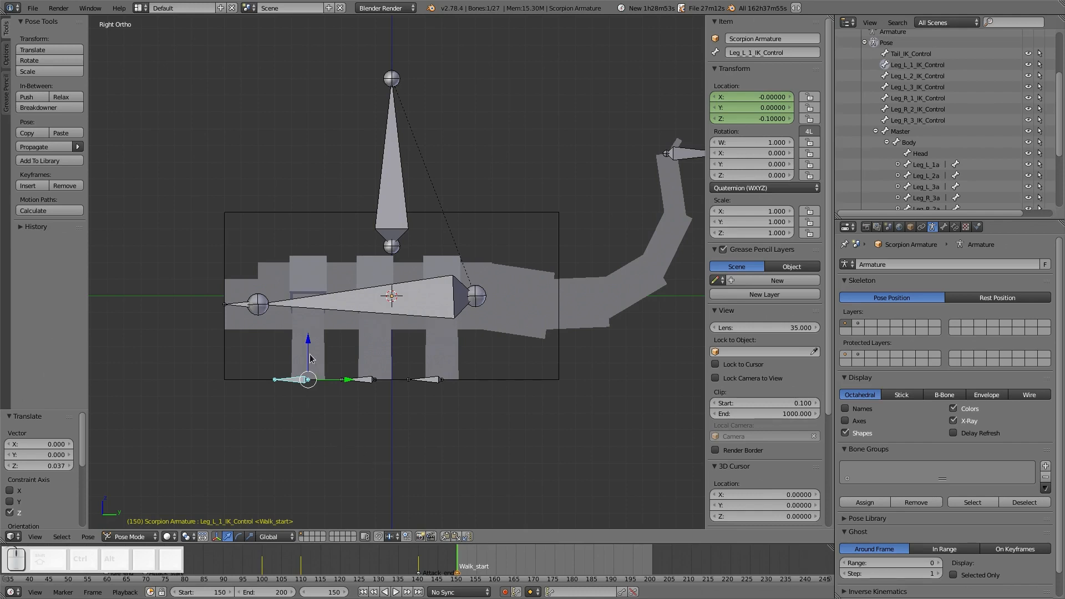
key(i)
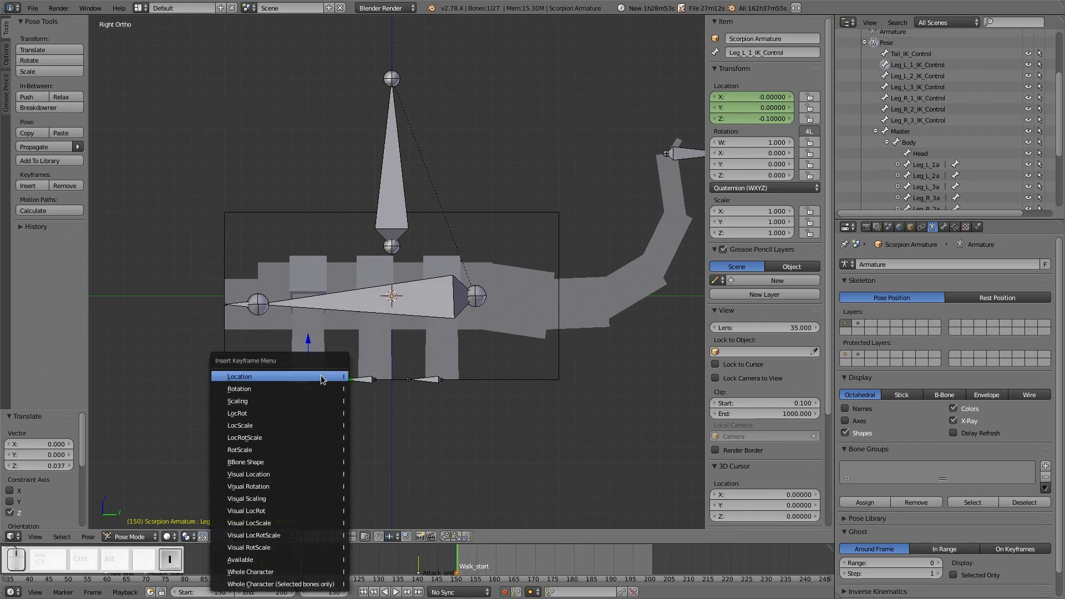
click(321, 377)
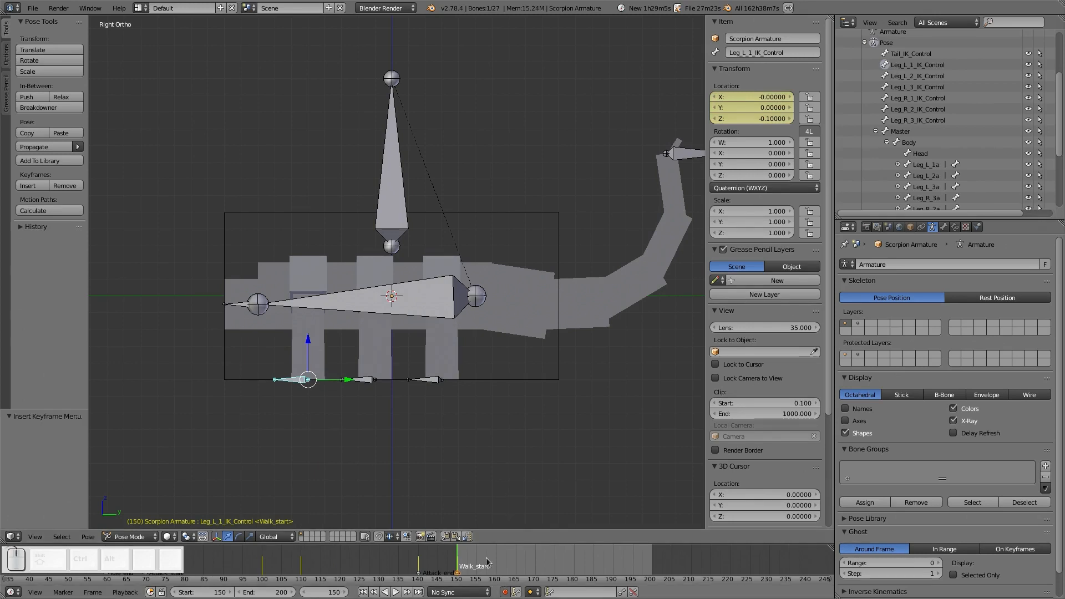
- At frame 155, raise Leg_L_1_IK_Control by 0.1 and move it -0.1 along the global Y axis, using snapped increments
scroll(481, 561, up, 4)
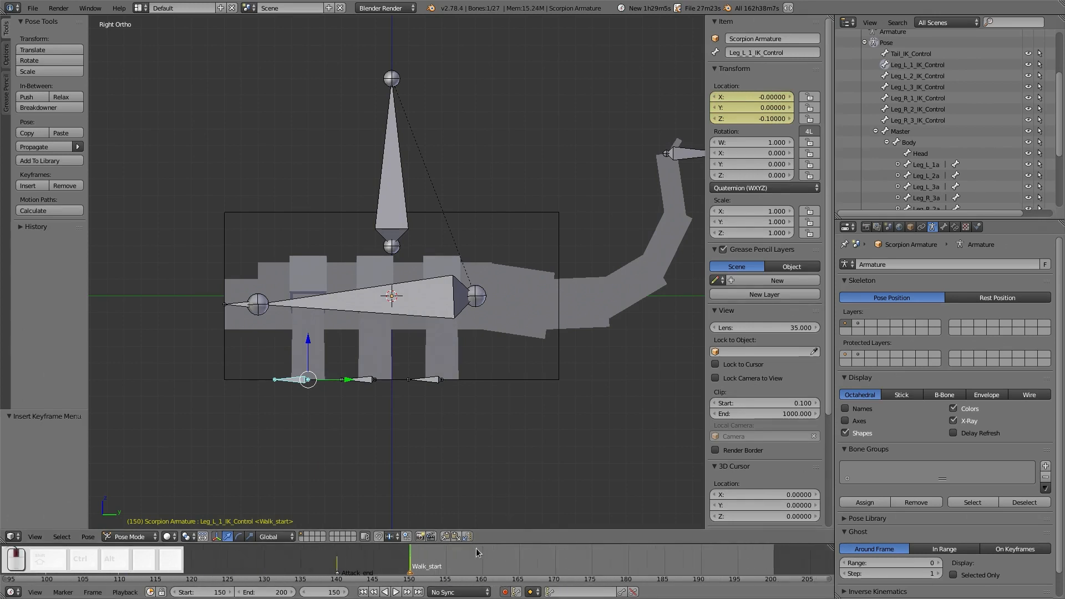
click(442, 559)
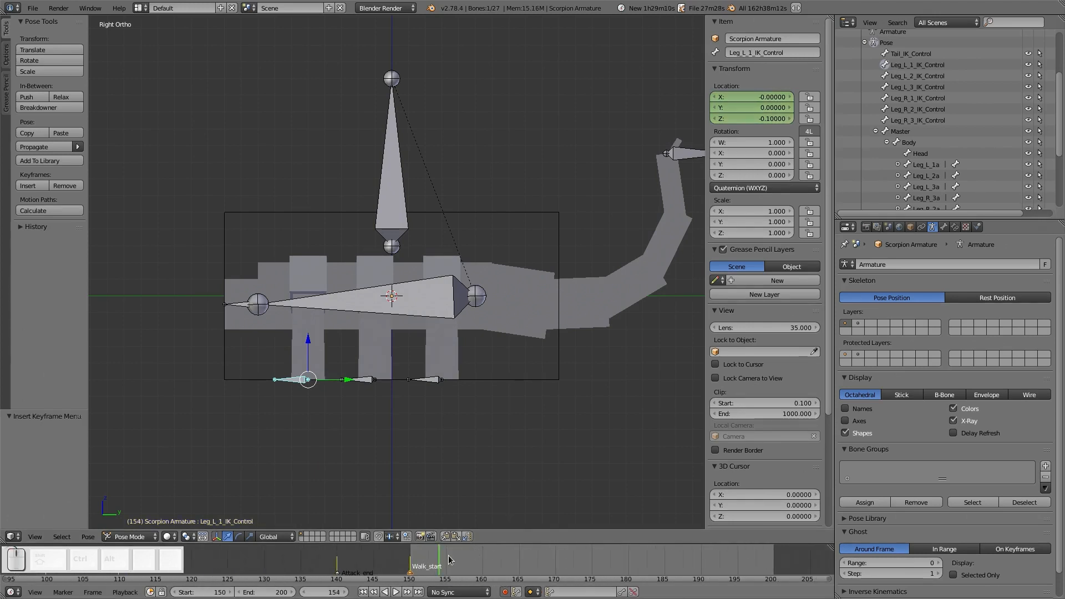
click(447, 560)
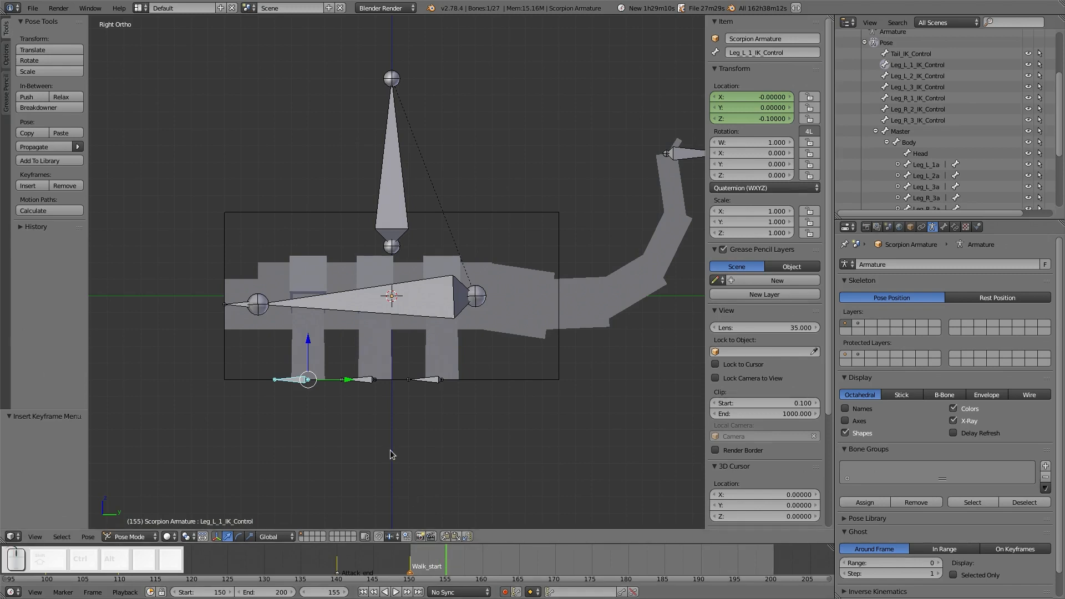
key(ctrl)
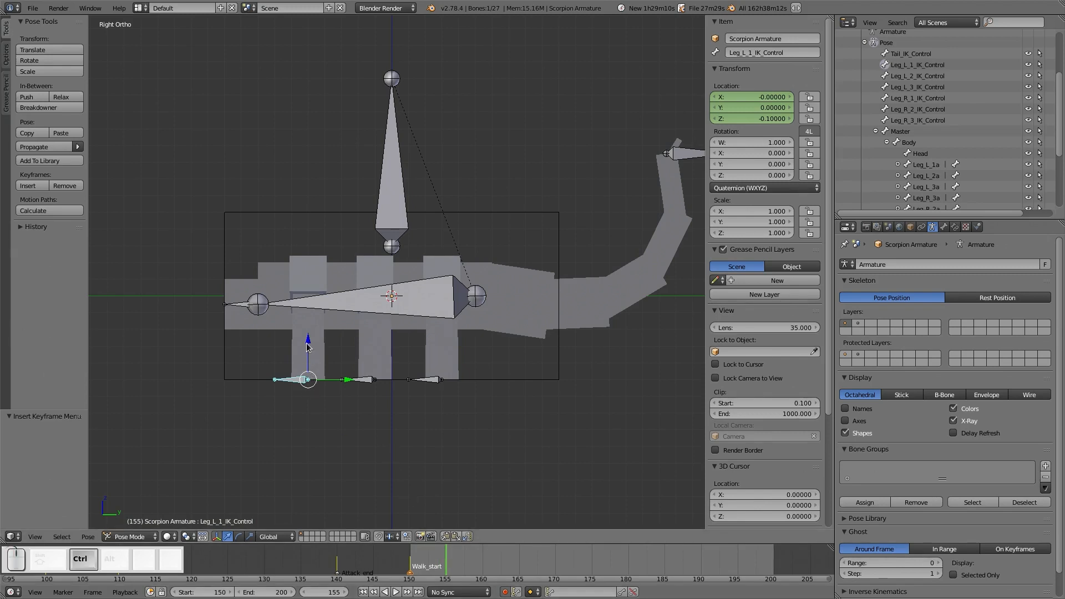
ctrl+drag(308, 346, 327, 362)
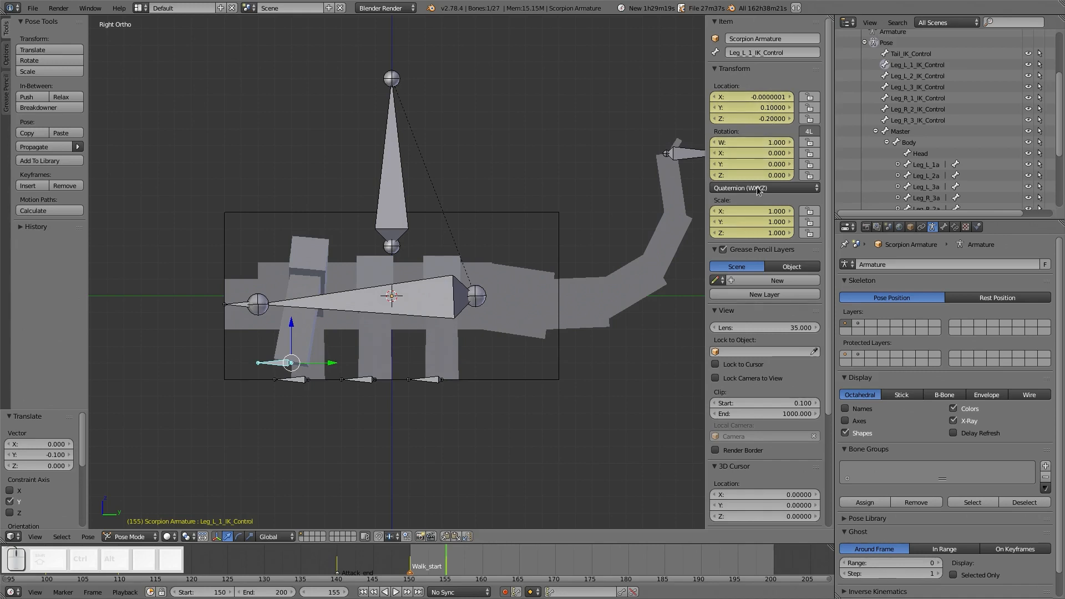
- Try keying only the location of Leg_L_1_IK_Control at frame 155, moving it 0.1 along Y and clearing its rotation and scale keyframes
click(515, 592)
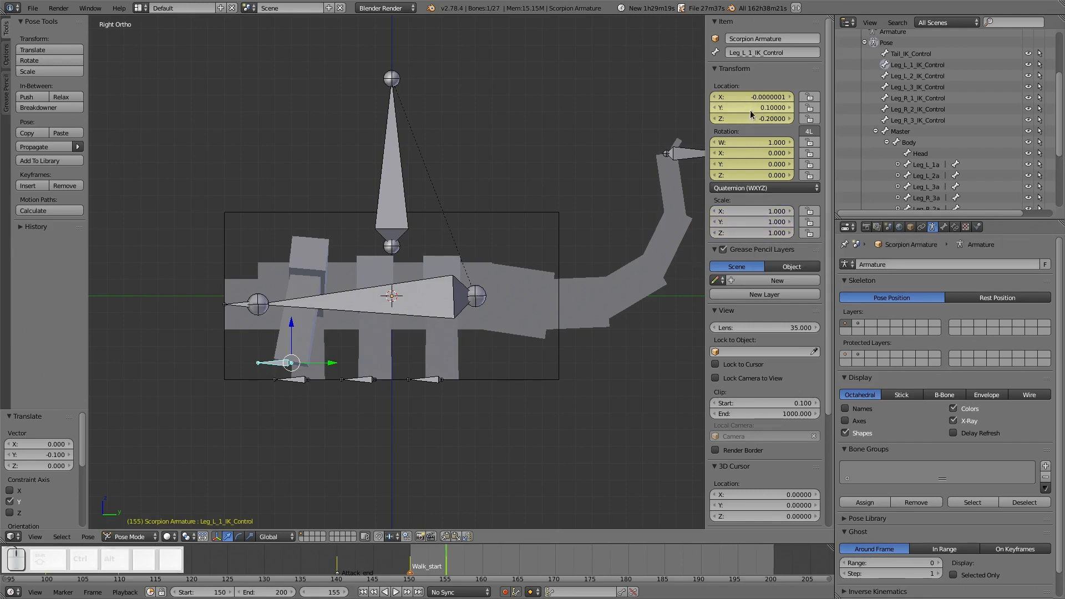
key(alt+i)
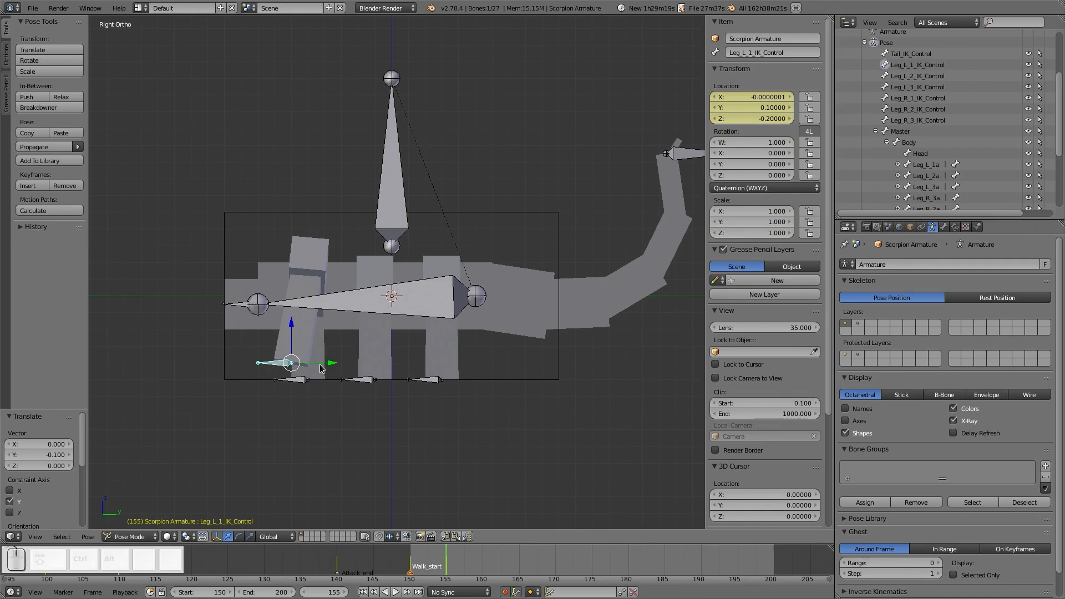
drag(326, 364, 340, 363)
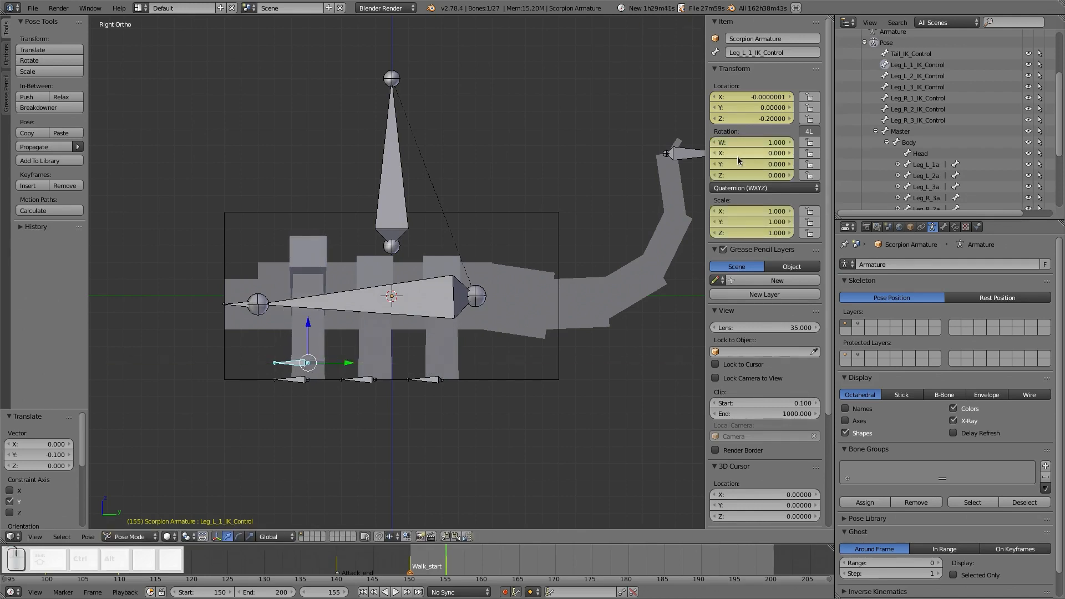
key(alt+i)
key(alt+i)
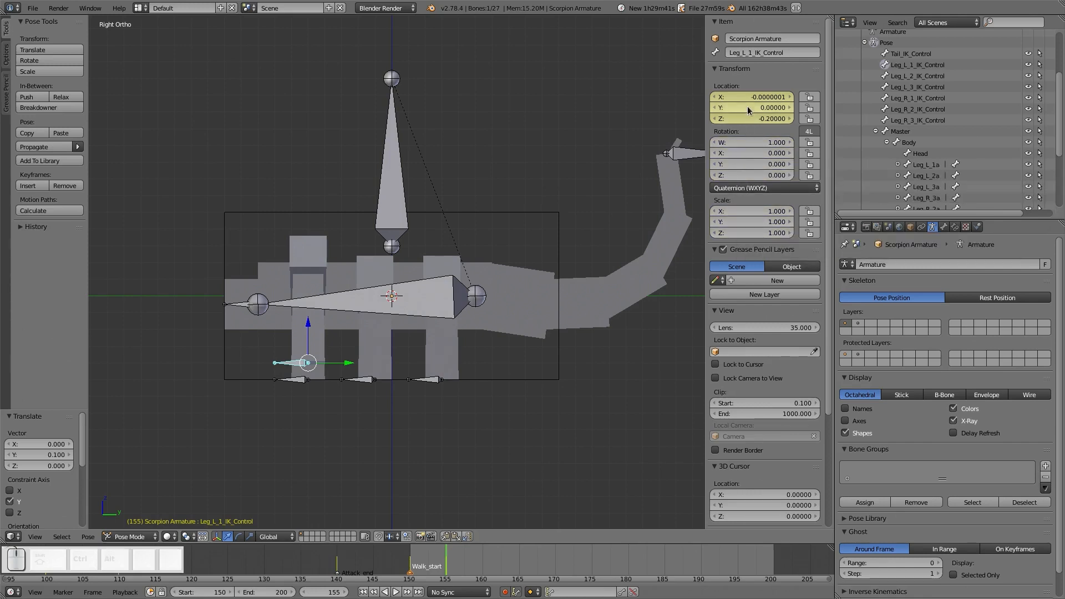
- Check the automatic keyframing options and move Leg_L_1_IK_Control -0.1 along the global Y axis at frame 155
click(505, 593)
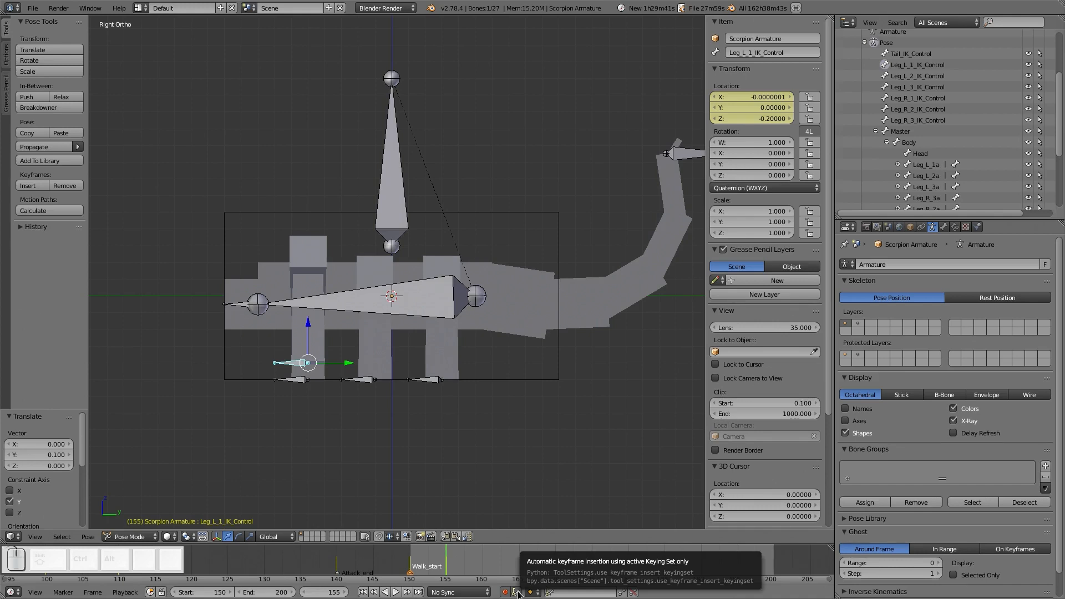
click(117, 593)
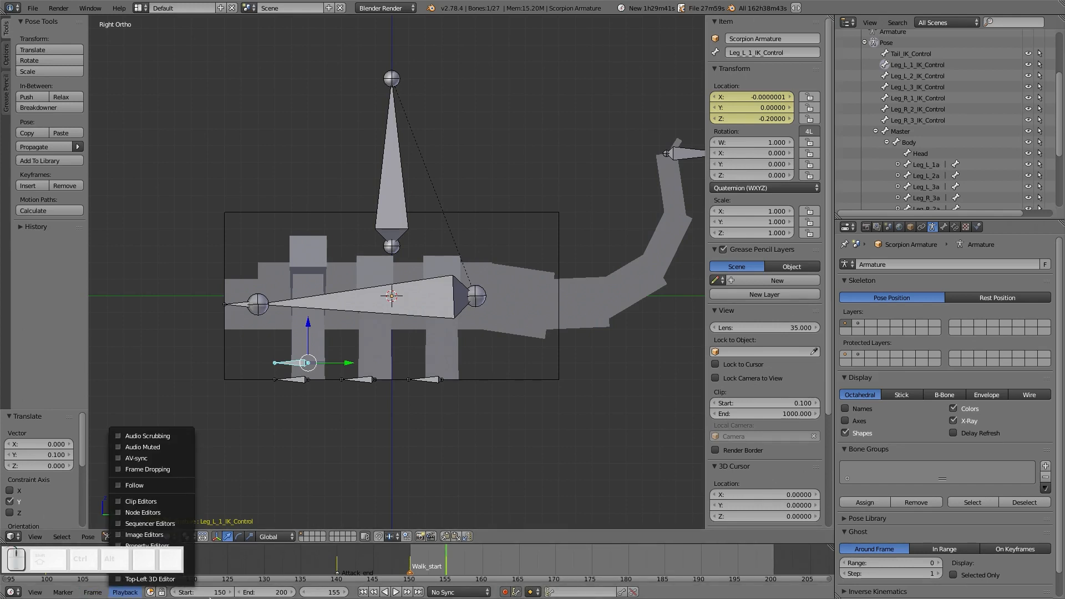
click(533, 592)
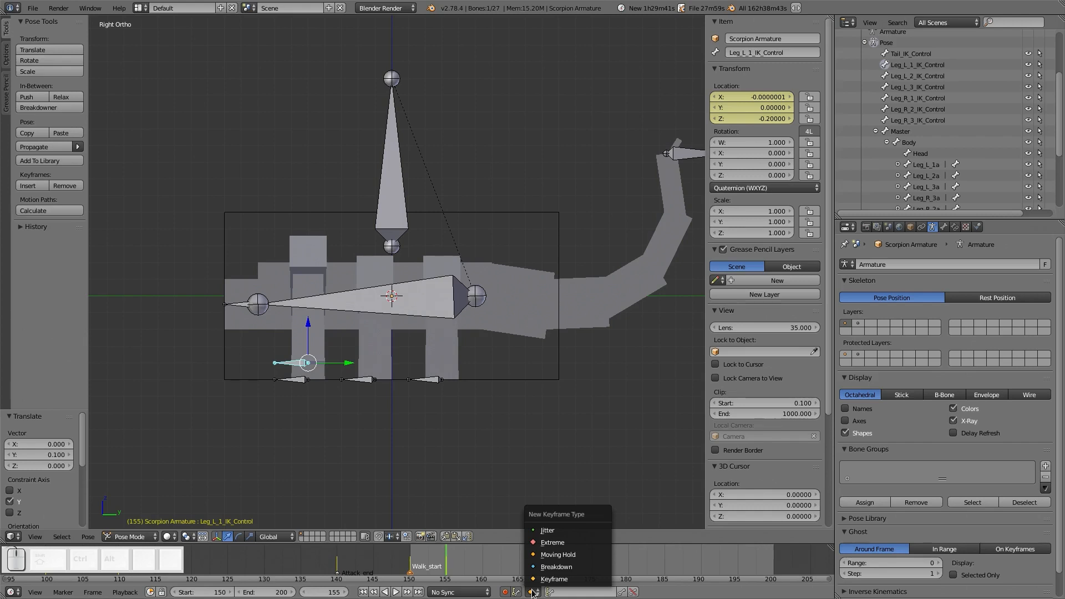
click(505, 593)
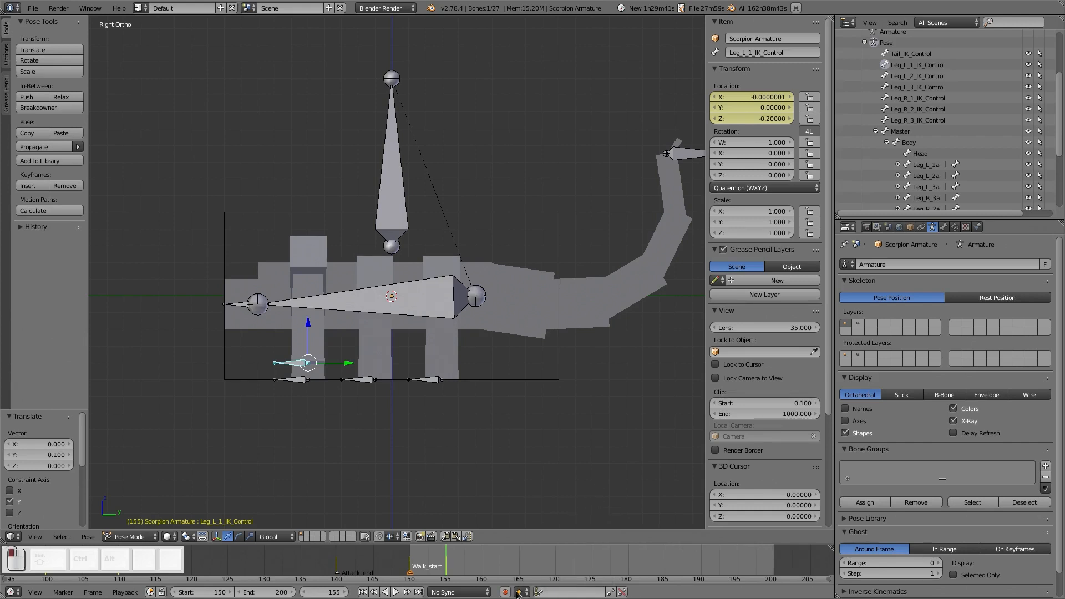
click(505, 593)
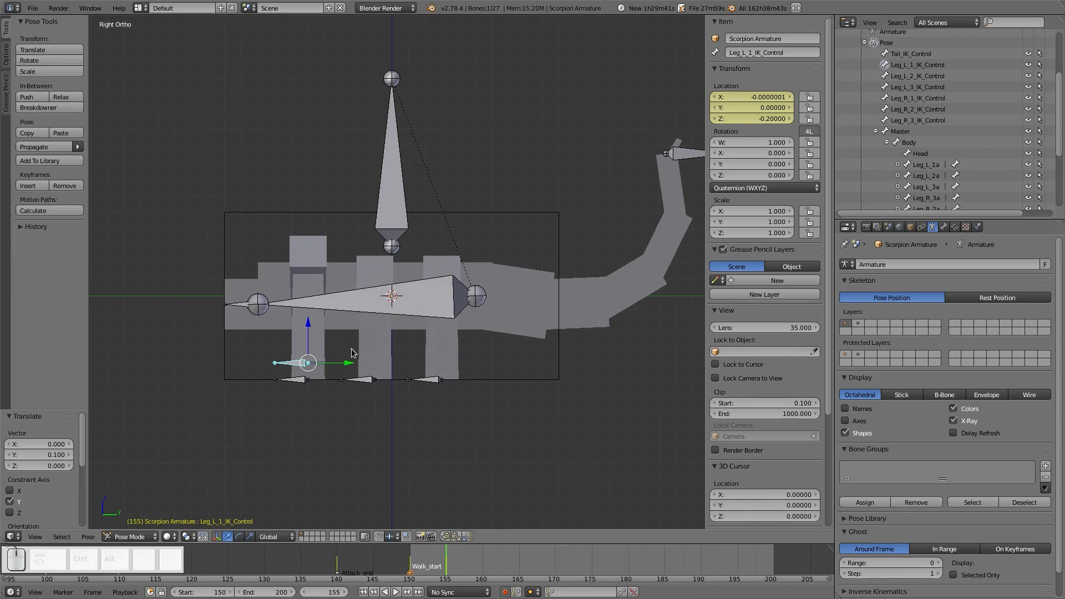
ctrl+drag(344, 364, 332, 364)
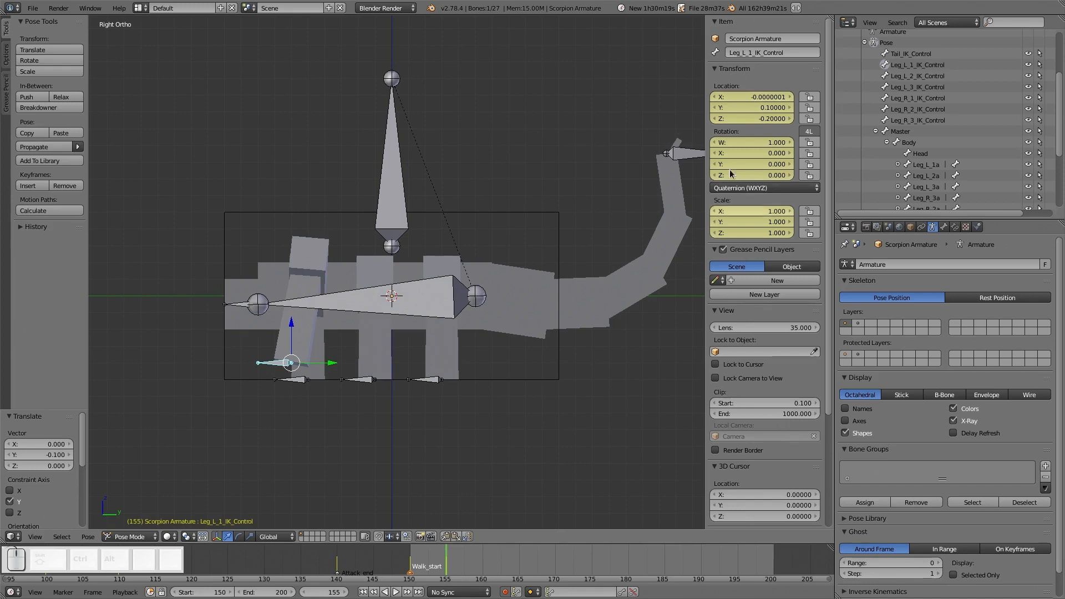
- Key Leg_L_1_IK_Control moved -0.1 in Y and -0.1 in Z at frame 160, and moved 0.2 along Y at frame 170
drag(405, 554, 485, 560)
key(g)
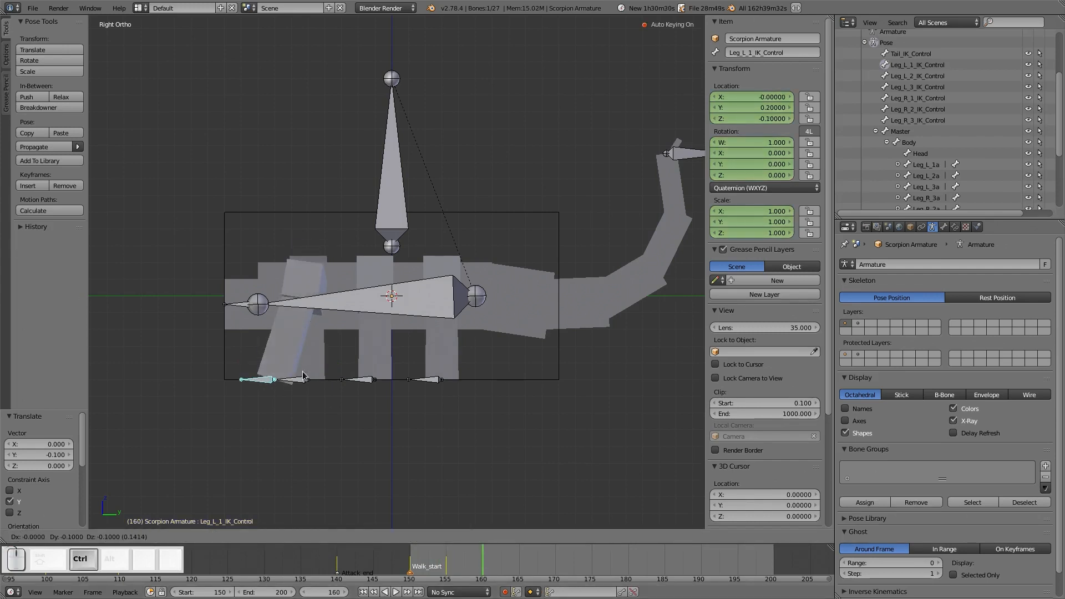
click(305, 379)
drag(485, 554, 560, 564)
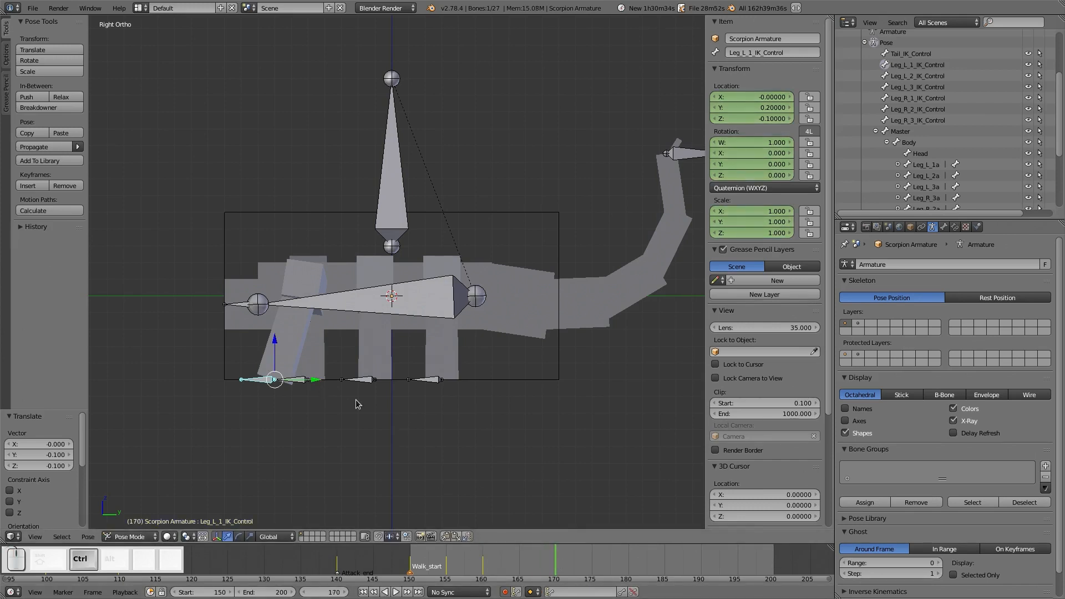
ctrl+drag(316, 382, 348, 384)
- Preview the front left leg's motion between frames 150 and 170 in an angled view, and return to frame 150
middle_drag(354, 358, 383, 371)
key(alt+a)
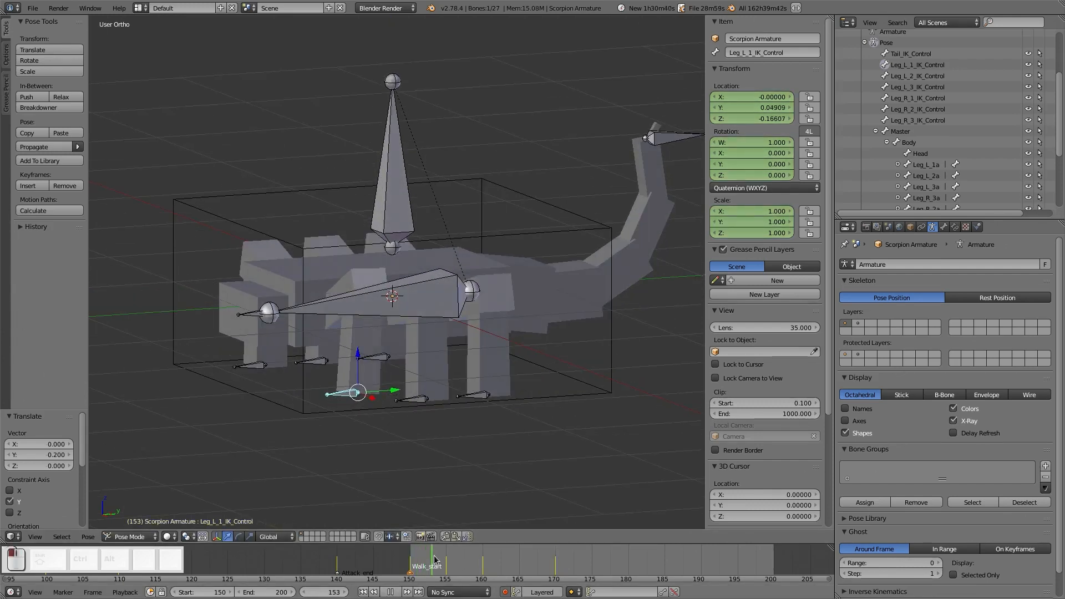
drag(436, 559, 557, 570)
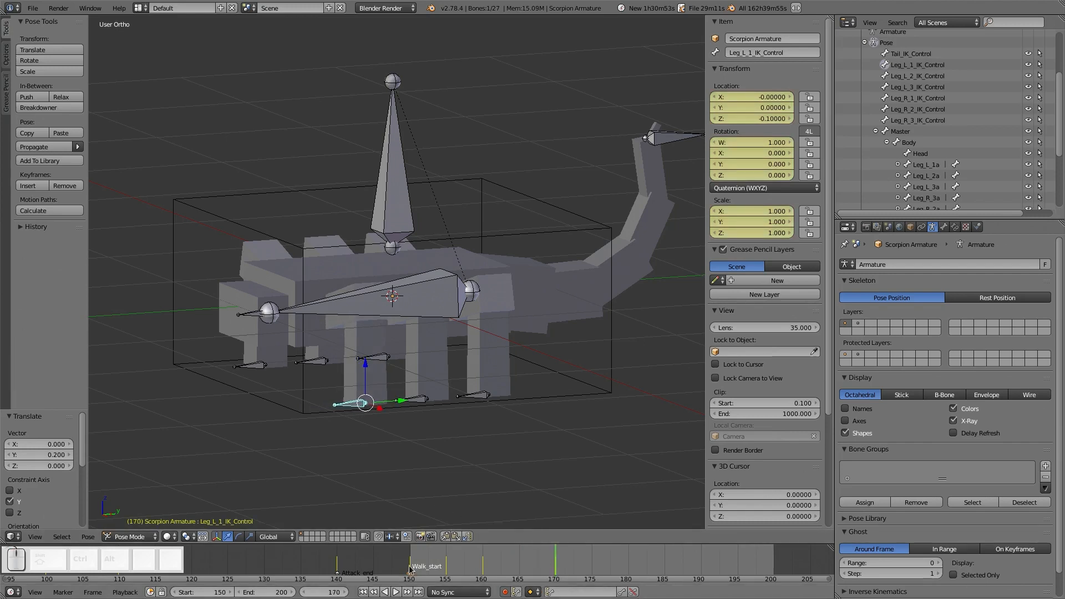
mouse_move(410, 565)
mouse_down()
mouse_move(557, 566)
mouse_move(413, 562)
mouse_up()
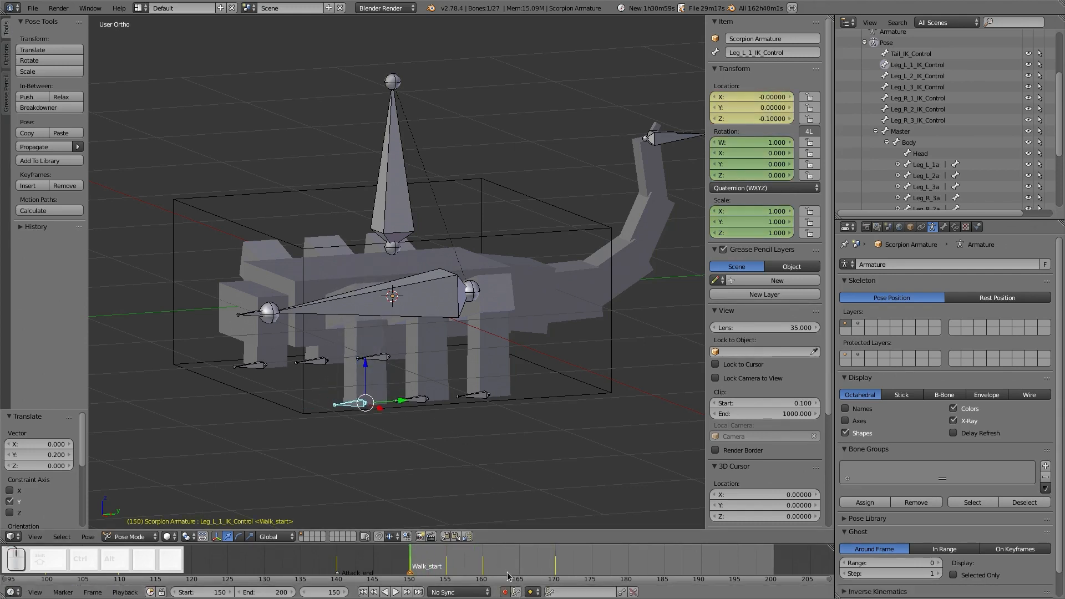
- Turn off automatic keyframing and clear Leg_L_1_IK_Control's rotation and scale keyframes at frames 150, 155, 160 and 170
click(506, 592)
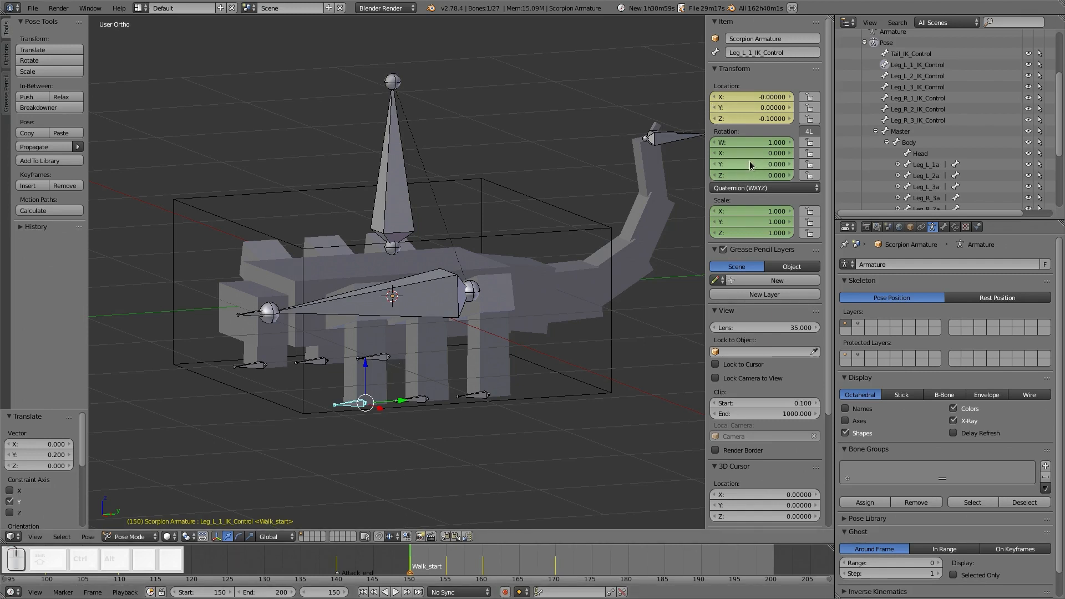
key(alt+i)
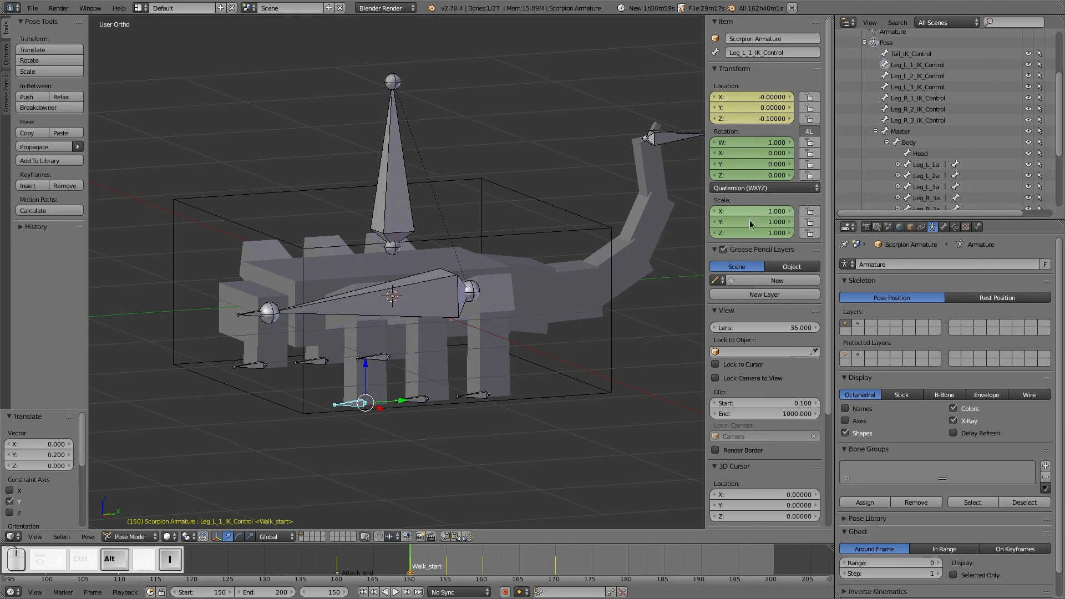
key(Up)
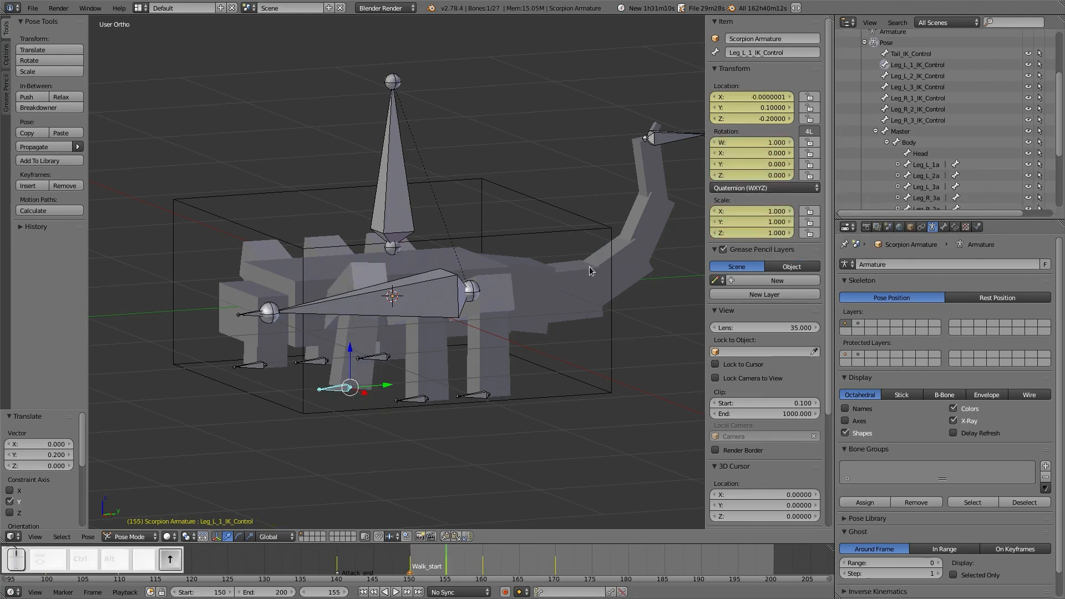
key(alt+i)
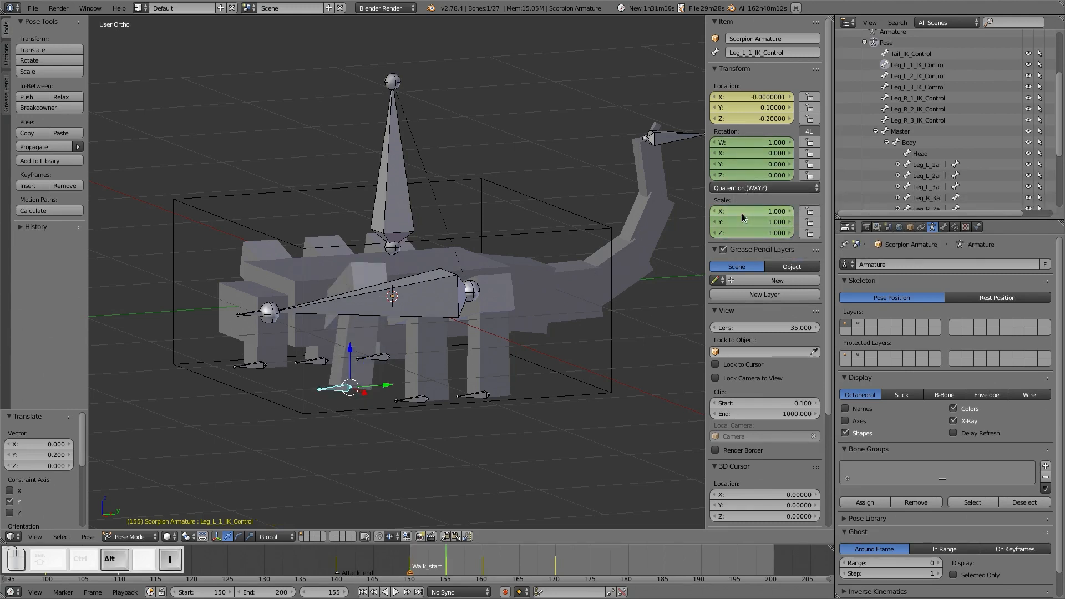
key(Up)
key(alt+i)
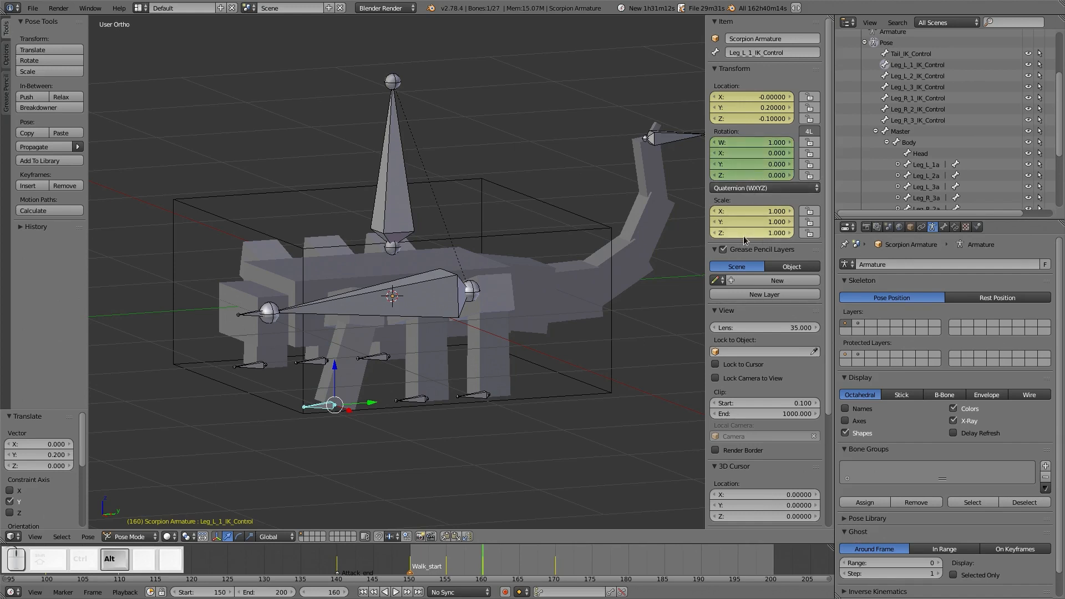
key(Up)
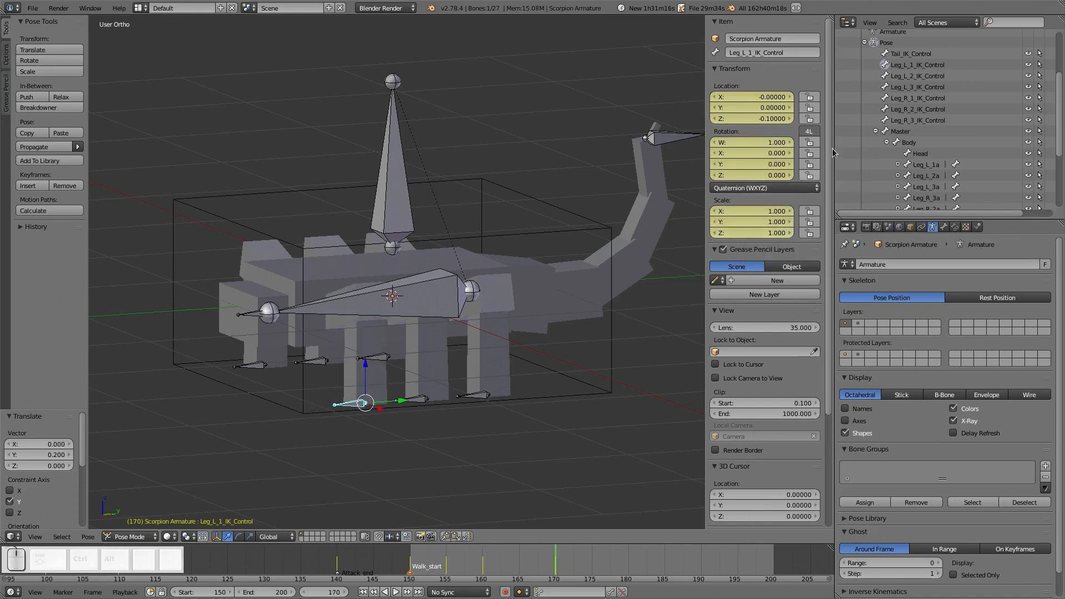
key(alt+i)
key(alt+i)
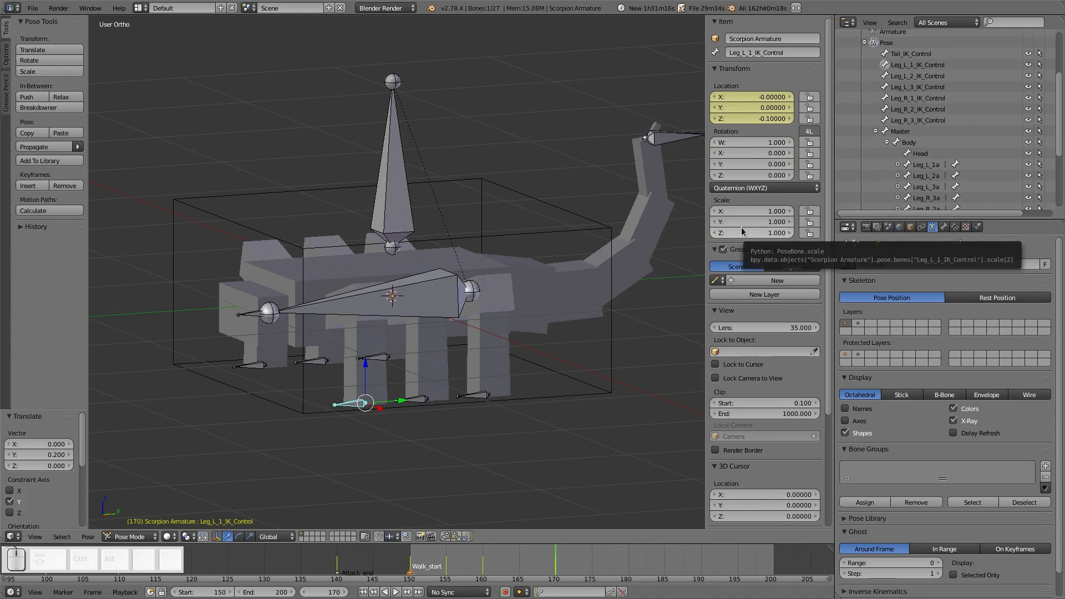
- Jump back and forth through Leg_L_1_IK_Control's keyframes to check its pose at each one between frames 150 and 170
key(Down)
key(Down)
key(Down)
key(Up)
key(Up)
key(Down)
key(Down)
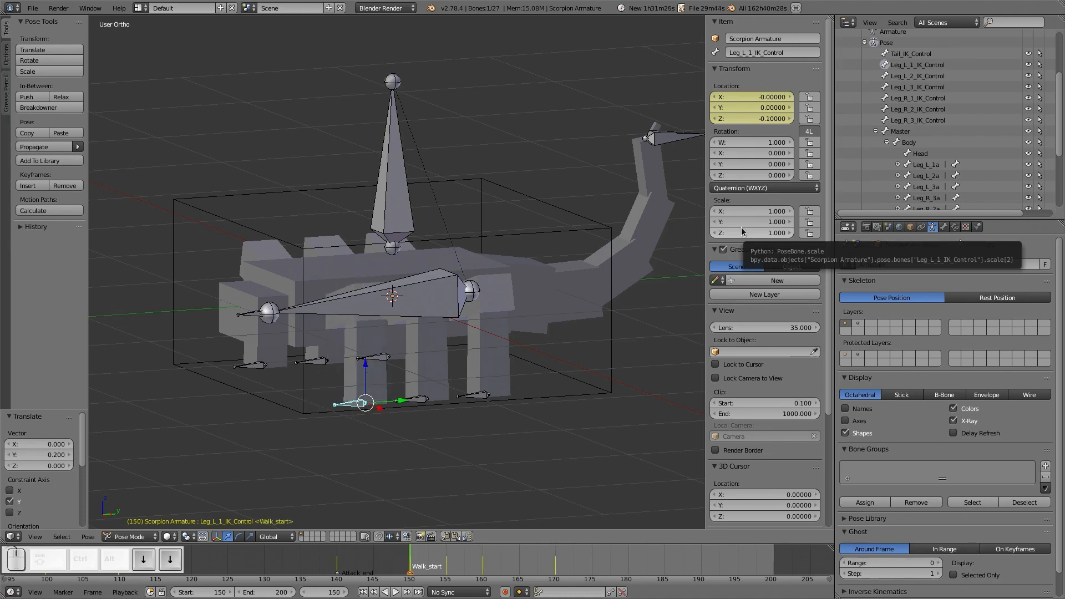
key(Up)
key(Up)
key(Up)
key(Down)
key(Down)
key(Down)
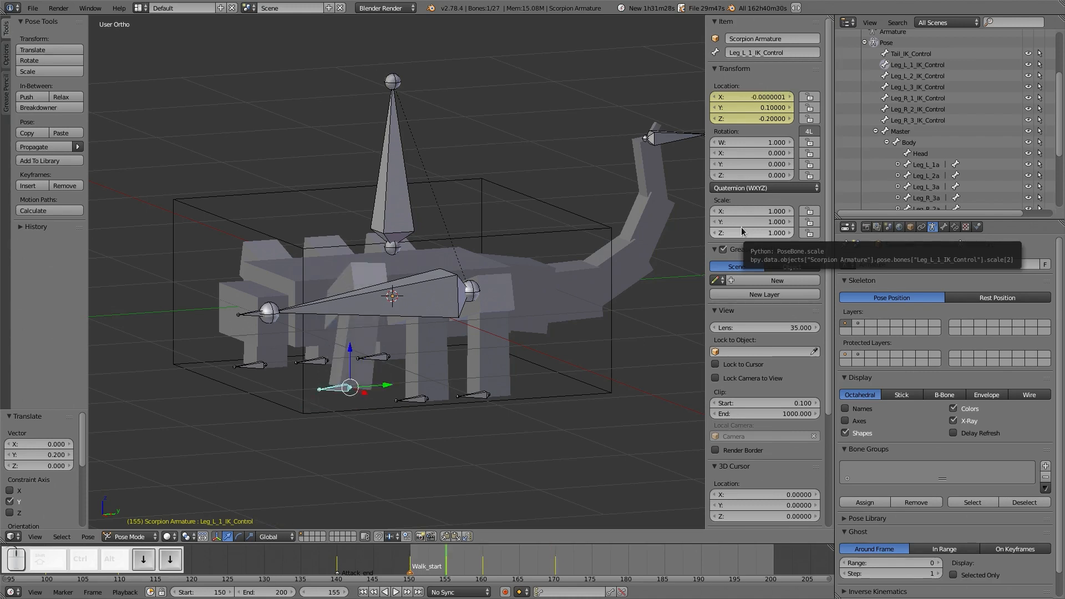
key(Up)
key(Up)
key(Up)
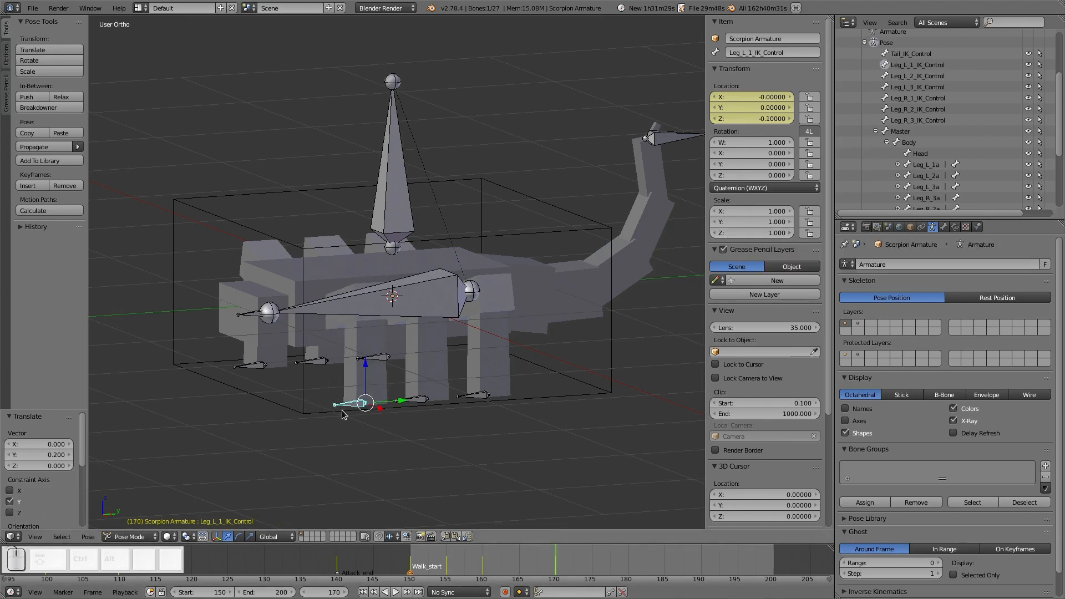
key(Up)
key(Down)
key(Down)
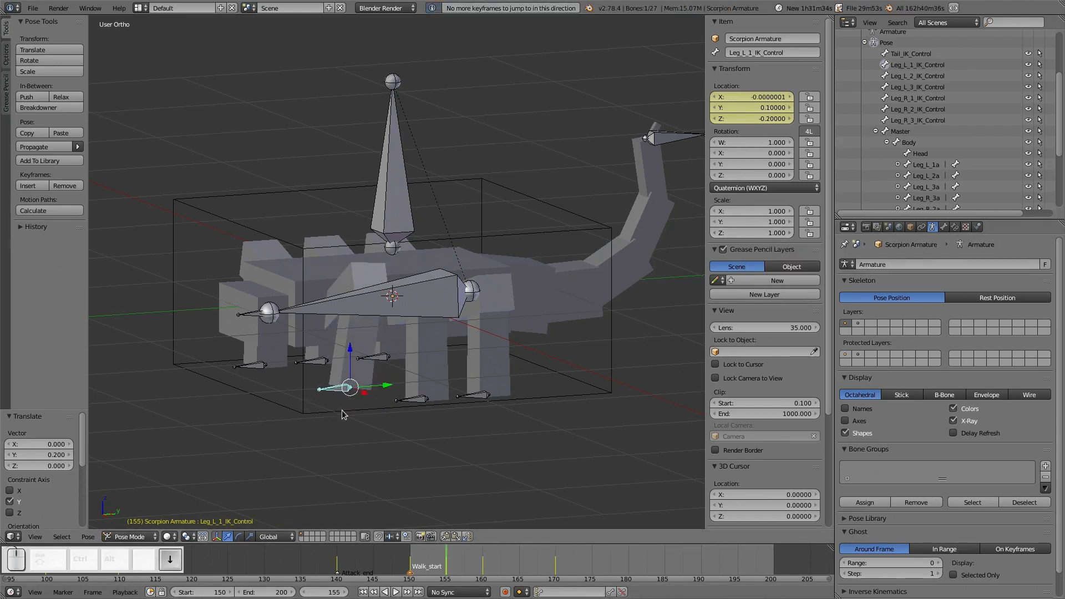
key(Down)
key(Up)
key(Up)
key(Up)
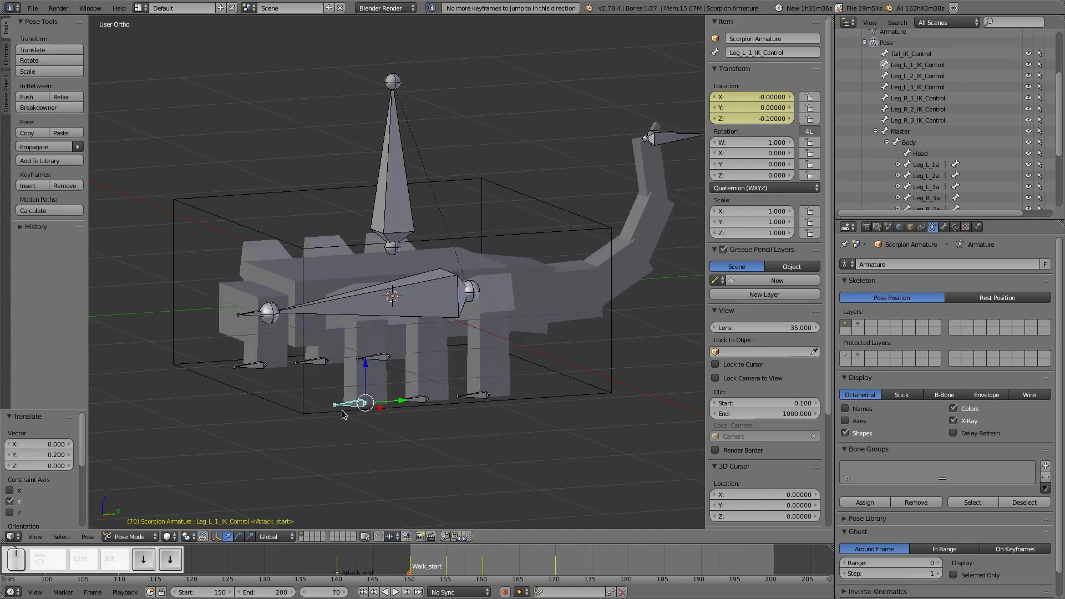
- Review the front left leg's step frame by frame up to frame 171 and partway back
key(Right)
key(Right)
key(Right)
key(Right)
key(Right)
key(Right)
key(Right)
key(Right)
key(Right)
key(Right)
key(Right)
key(Right)
key(Right)
key(Right)
key(Right)
key(Right)
key(Right)
key(Right)
key(Right)
key(Right)
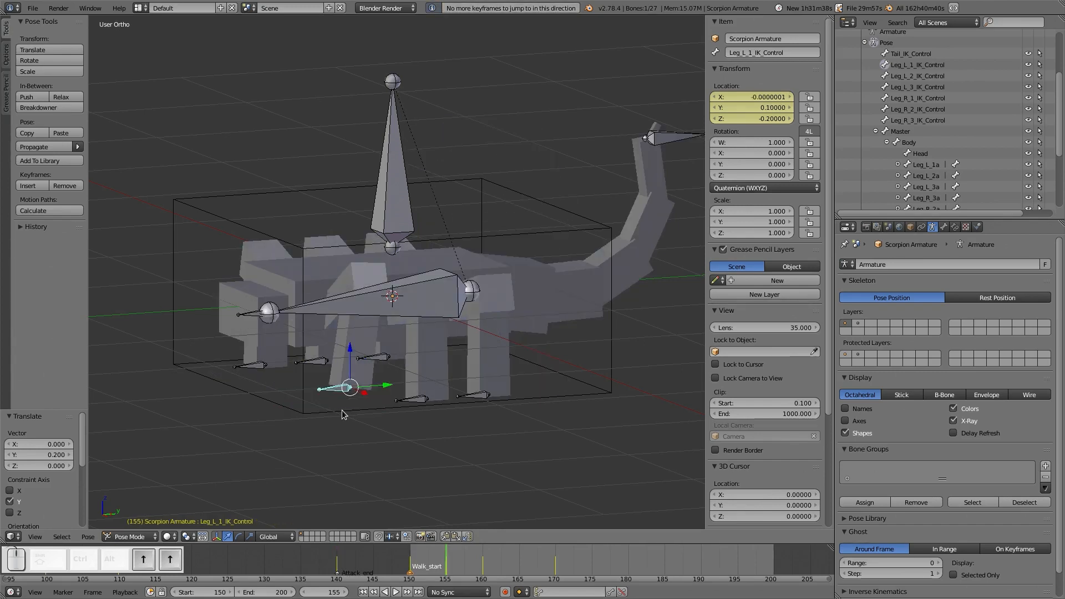
key(Right)
key(Left)
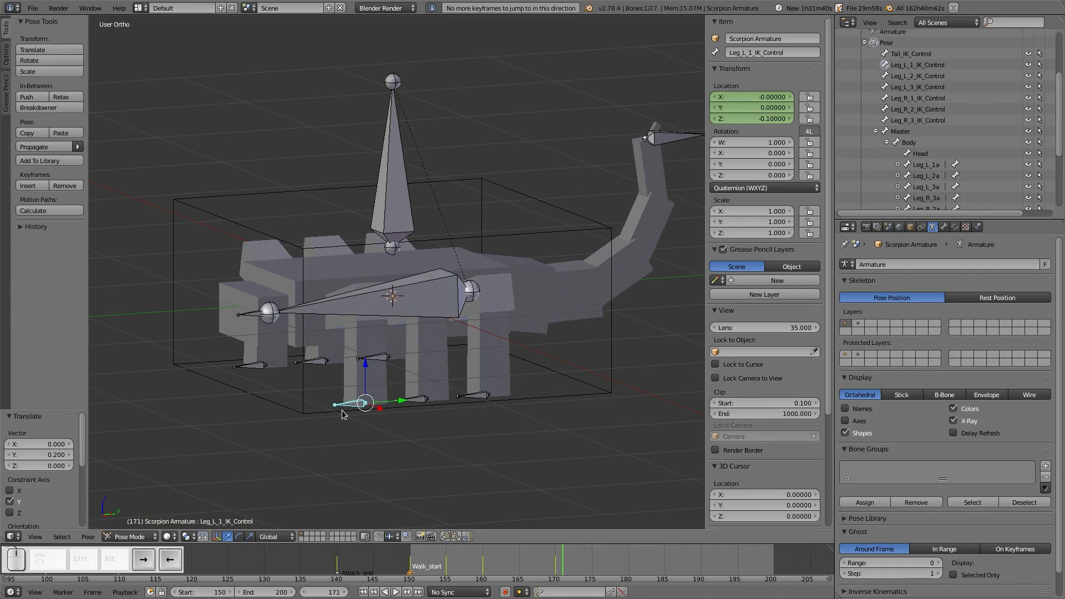
key(Left)
key(Left)
key(Left)
key(Left)
key(Left)
key(Left)
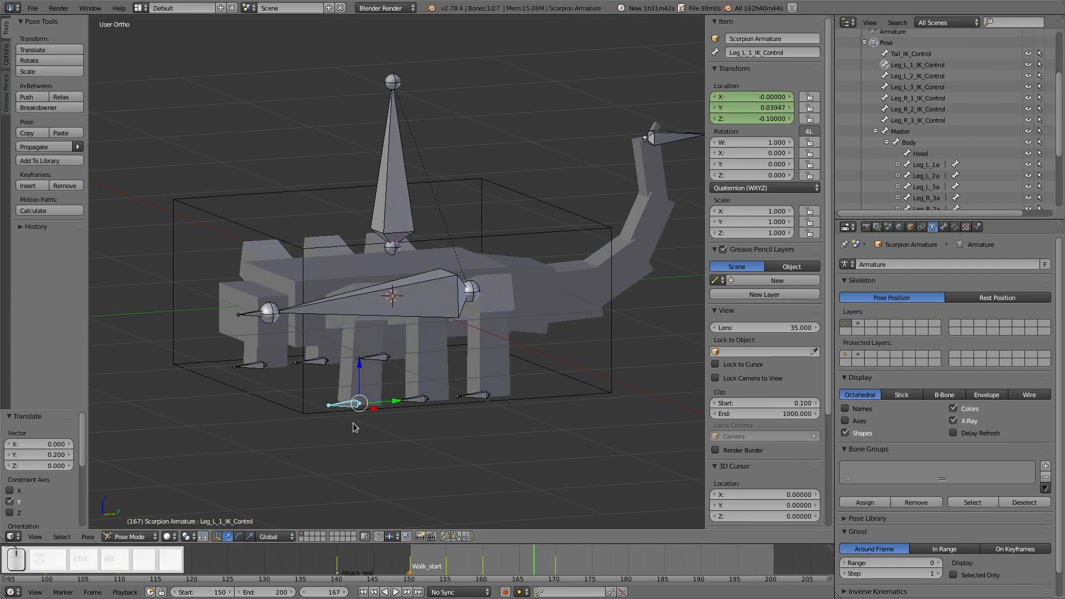
- Examine the front left leg's walk motion in the right orthographic view, from frame 150 through to the keyframe at 170
click(412, 565)
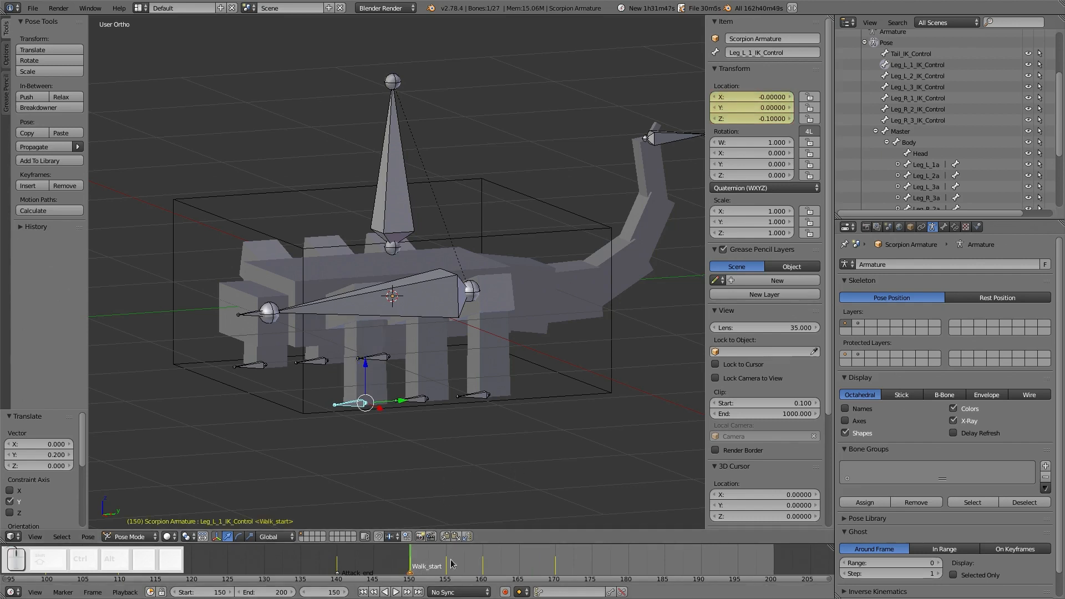
key(KP_3)
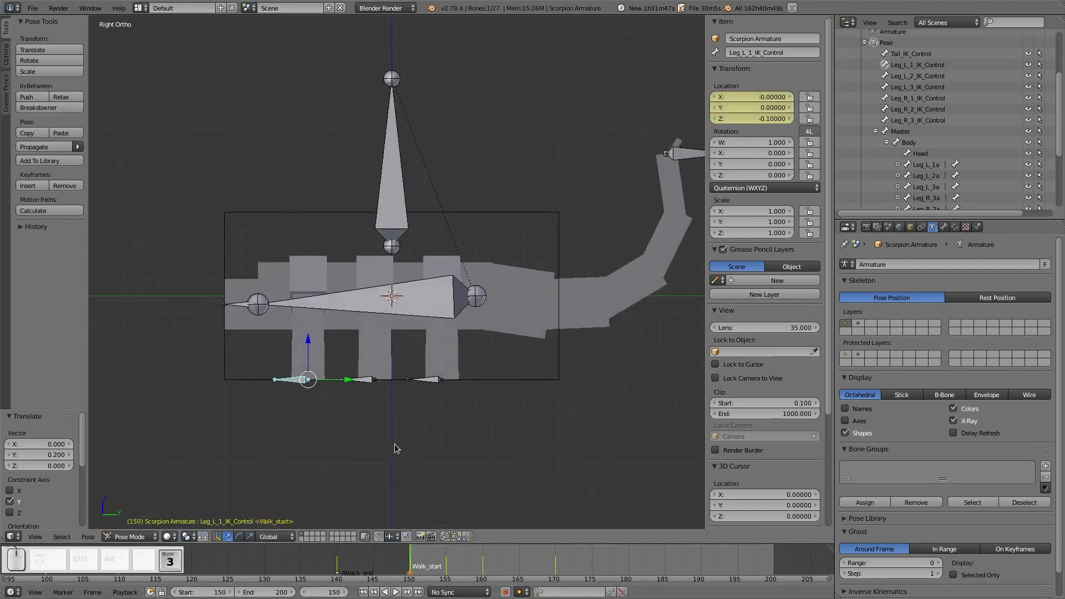
key(Right)
key(Right)
key(Right)
key(Right)
key(Right)
key(Right)
key(Right)
key(Right)
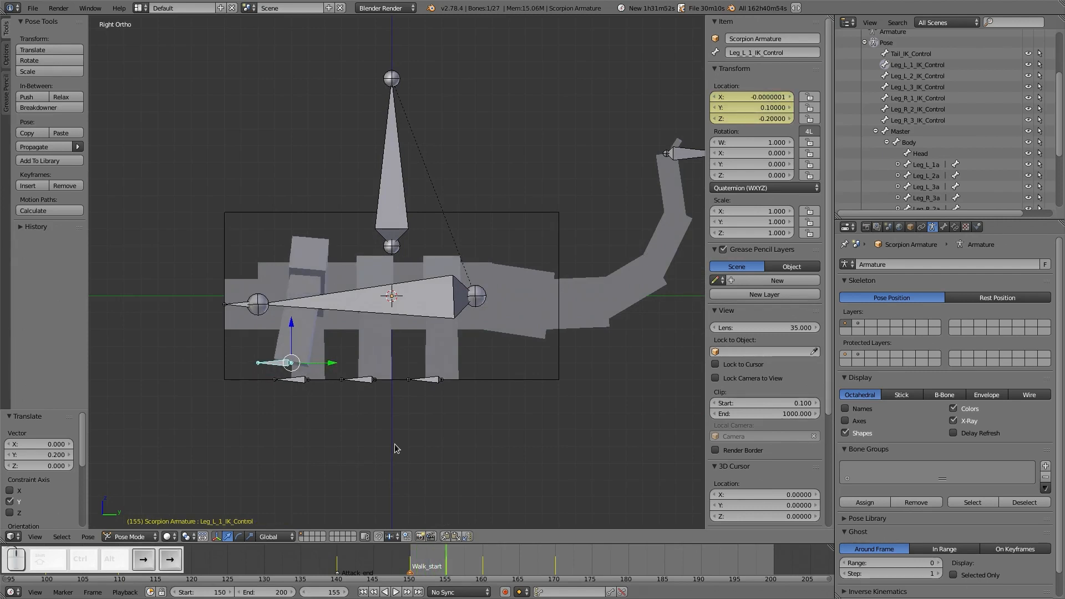
key(Right)
key(Right)
key(Right)
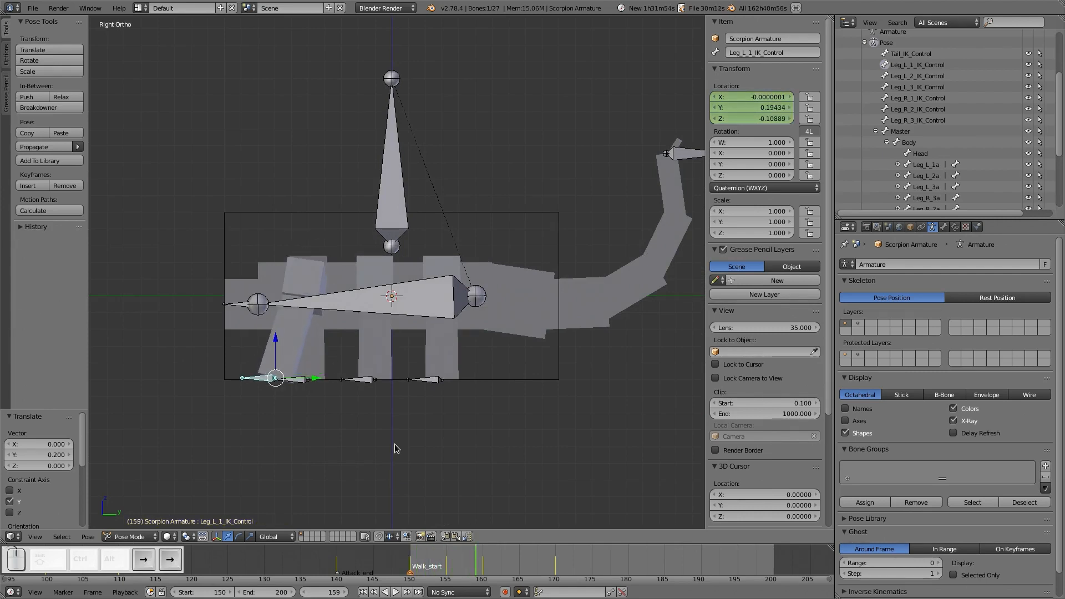
key(Up)
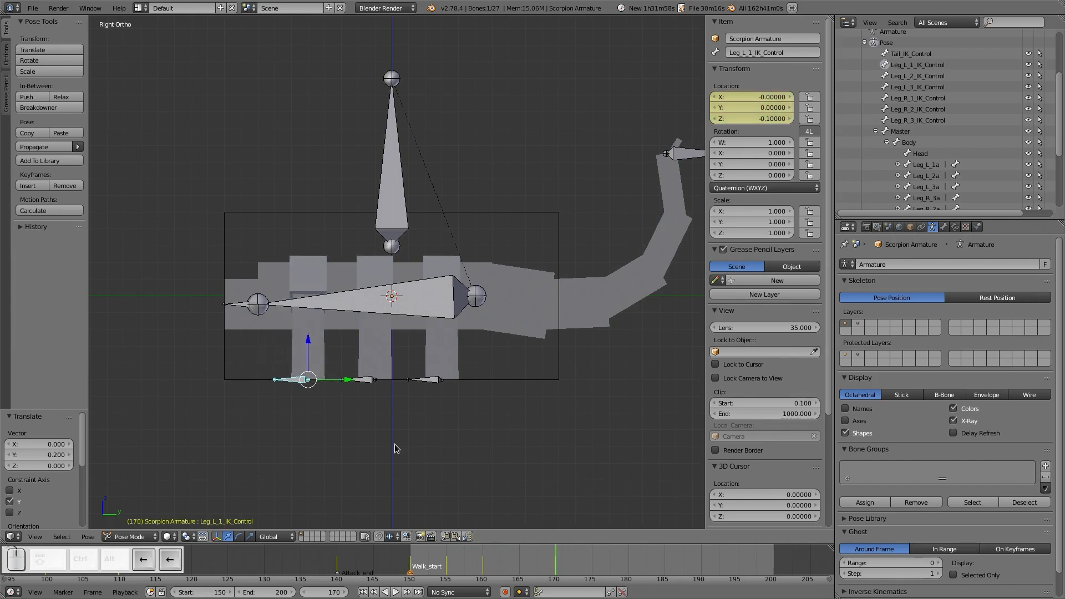
- Insert a location keyframe for Leg_R_3_IK_Control in its current pose at frame 155
middle_drag(416, 428, 475, 440)
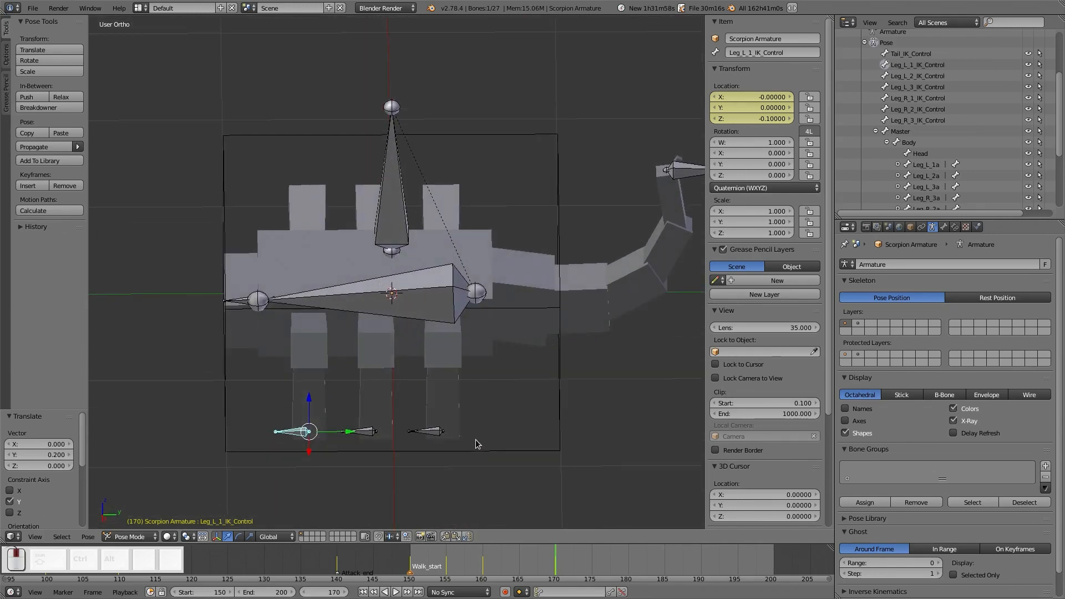
right_click(371, 435)
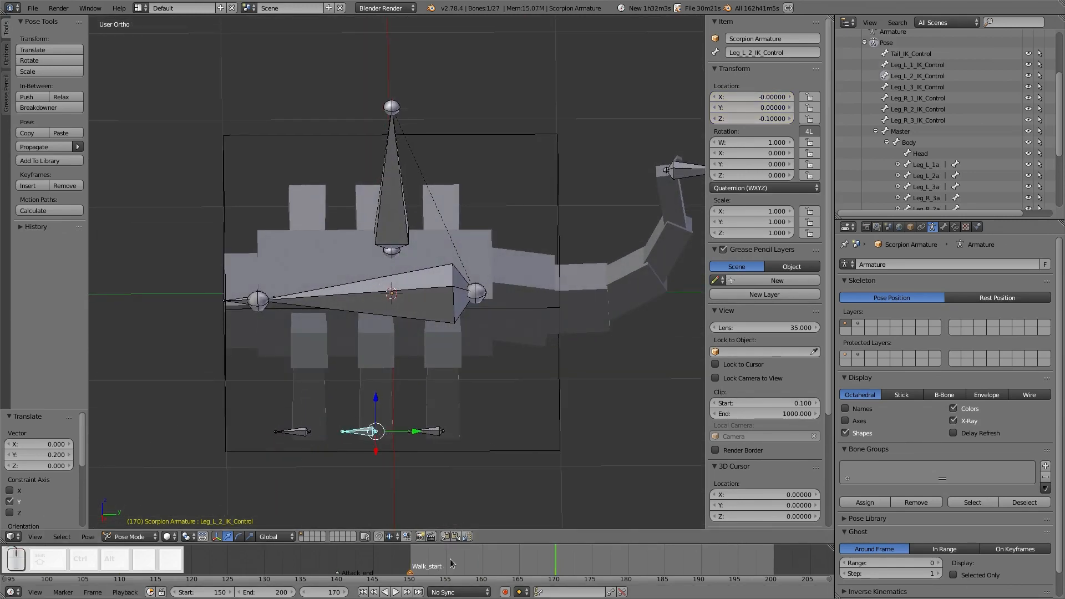
middle_drag(459, 437, 465, 392)
right_click(421, 398)
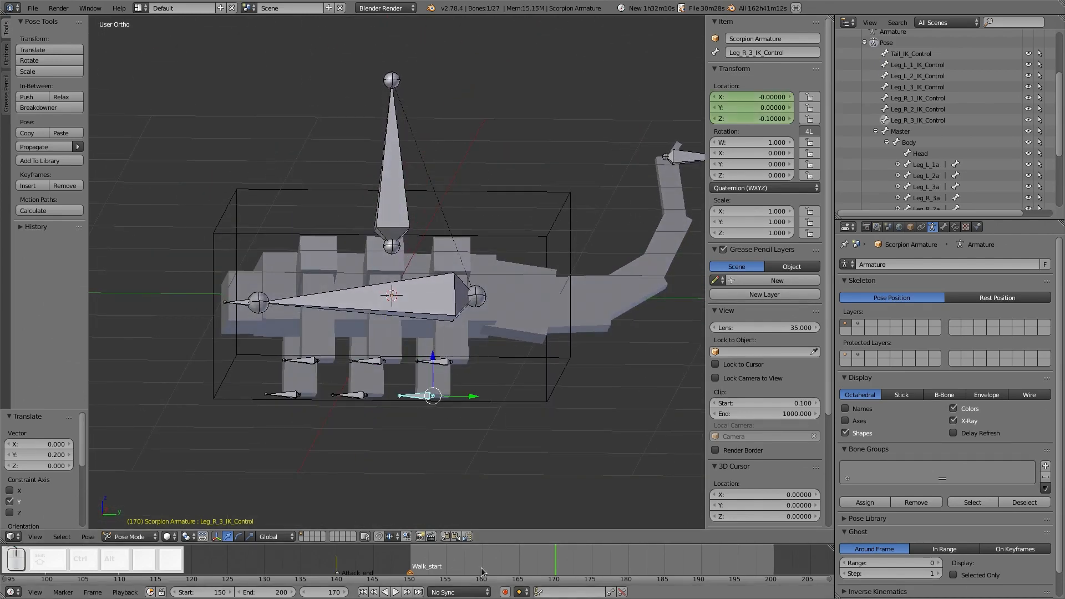
drag(481, 571, 446, 571)
middle_drag(364, 384, 357, 406)
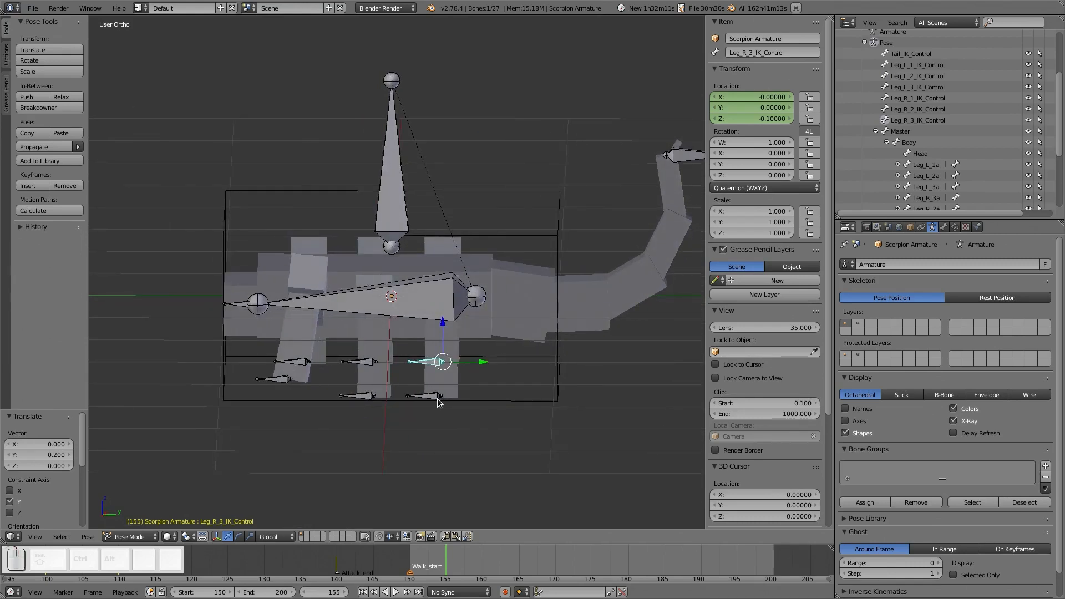
key(i)
click(439, 377)
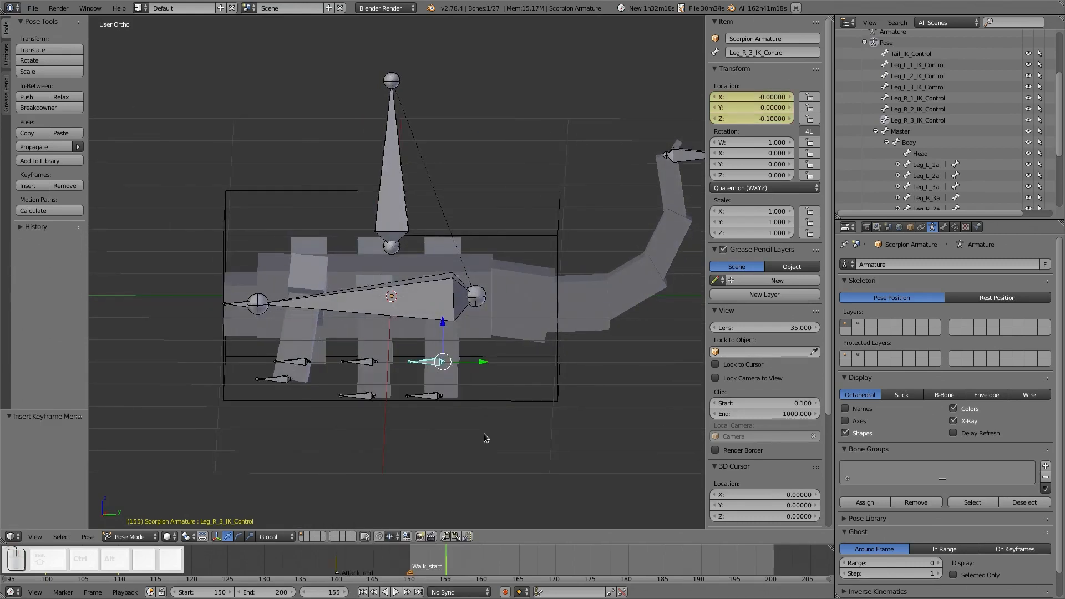
- At frame 160, move Leg_R_3_IK_Control -0.1 in Y and 0.1 in Z and key its location
key(KP_3)
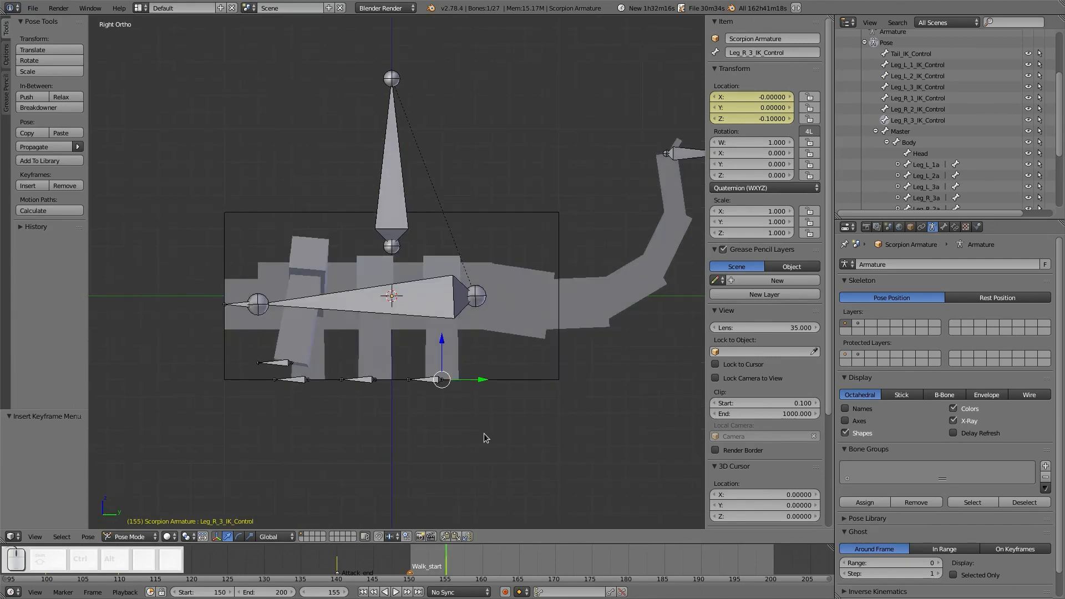
key(Right)
key(Right)
key(Right)
key(Right)
key(Right)
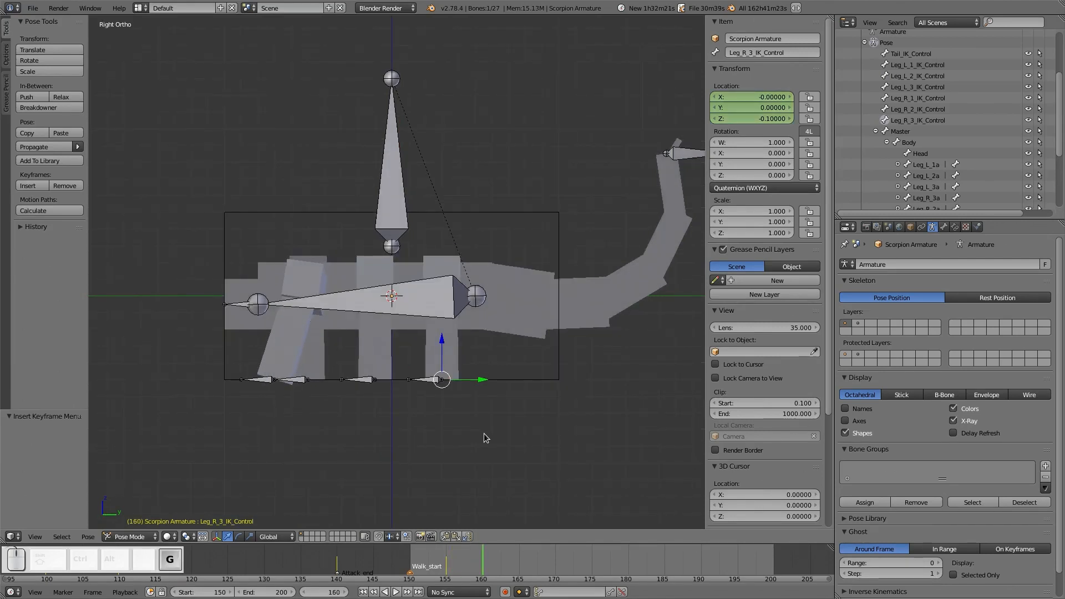
key(g)
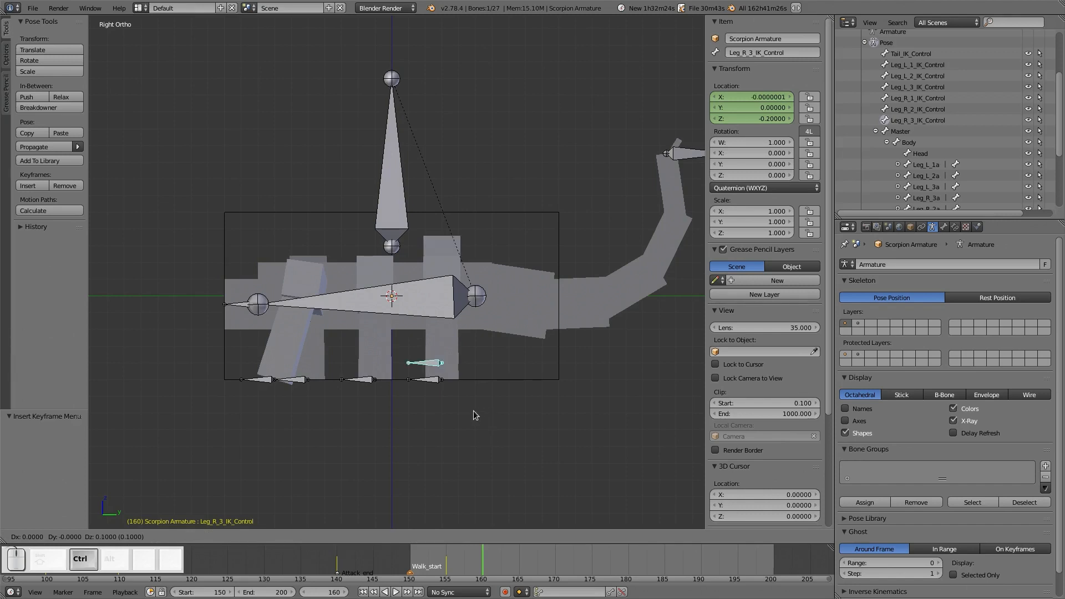
click(474, 411)
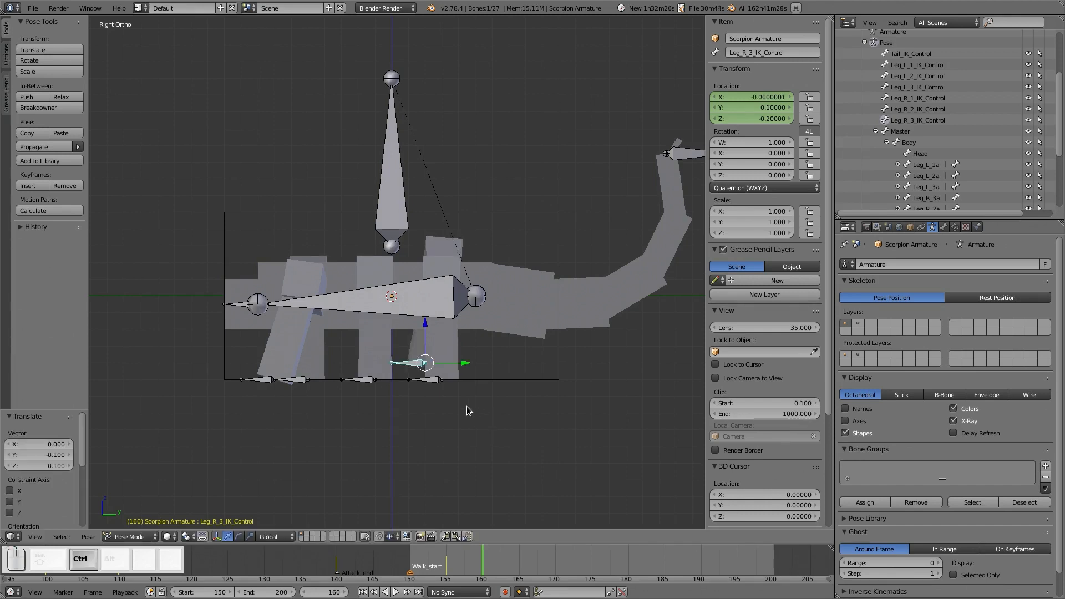
key(i)
click(469, 380)
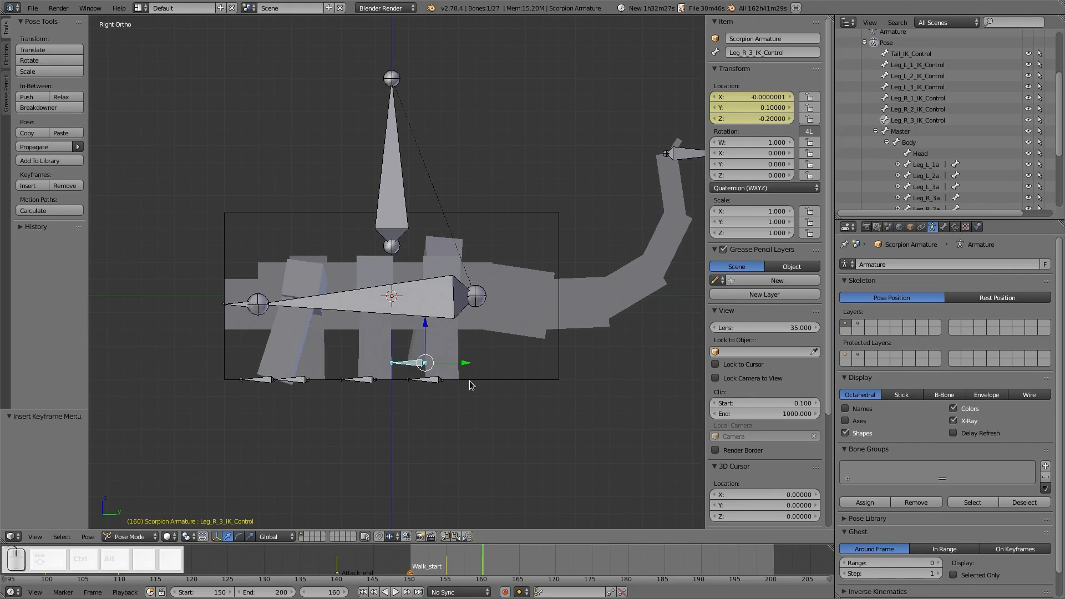
- At frame 165, move Leg_R_3_IK_Control -0.1 in Y and -0.1 in Z and key its location
key(Right)
key(Right)
key(Right)
key(Right)
key(Right)
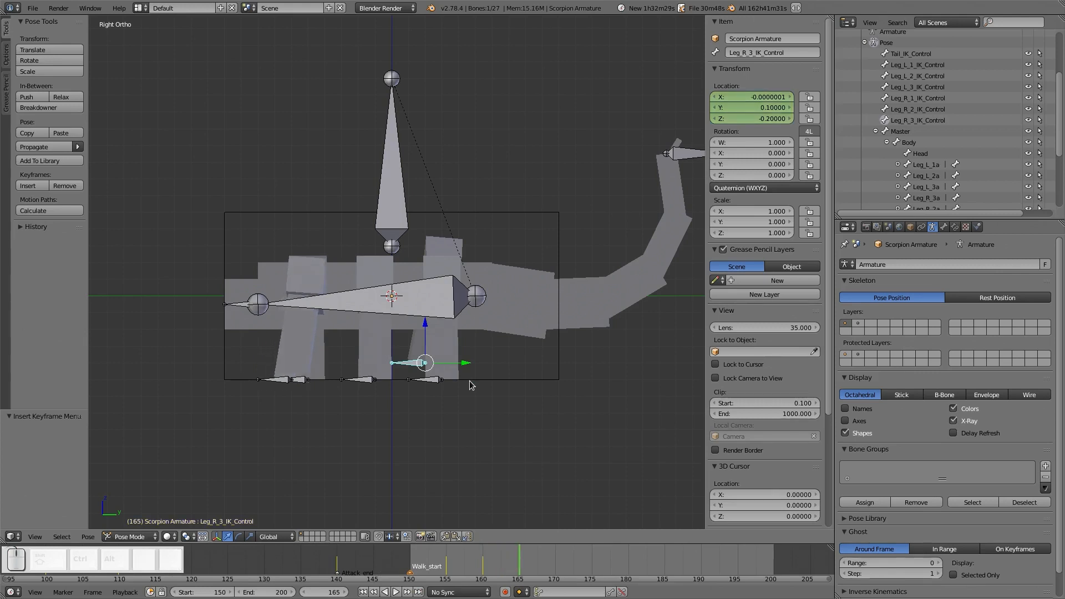
key(g)
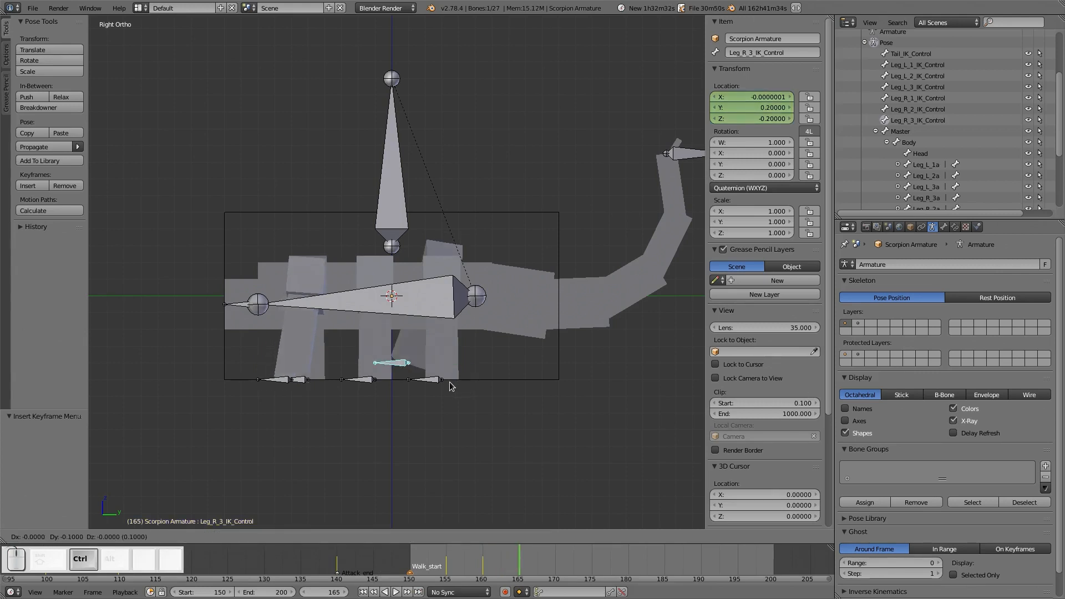
click(450, 394)
key(i)
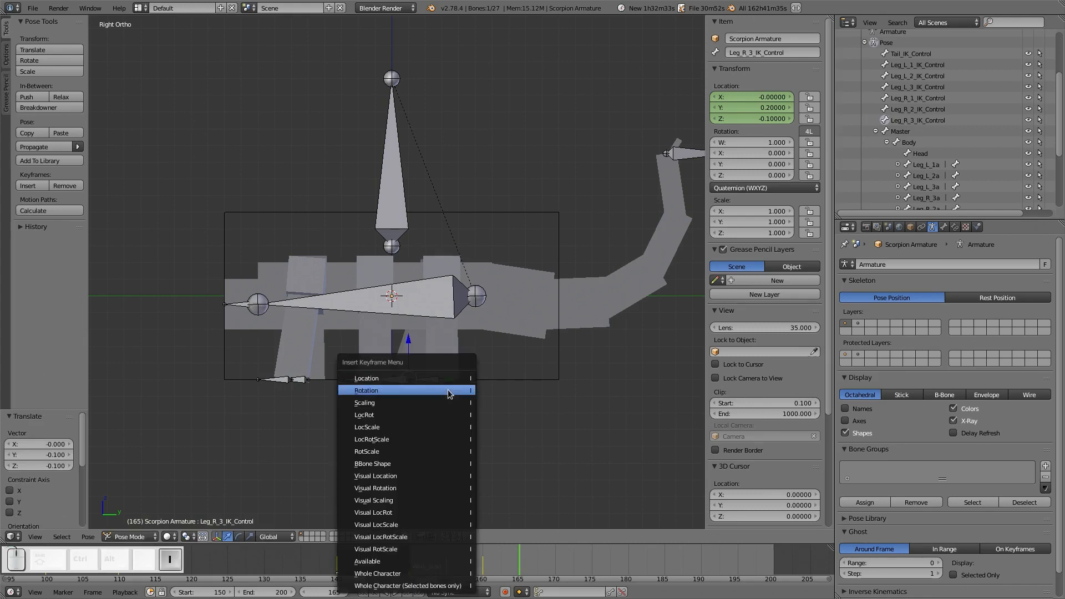
click(452, 381)
- At frame 175, move Leg_R_3_IK_Control 0.2 in Y, key its location, and deselect all bones
key(Right)
key(Right)
key(Right)
key(Right)
key(Right)
key(Right)
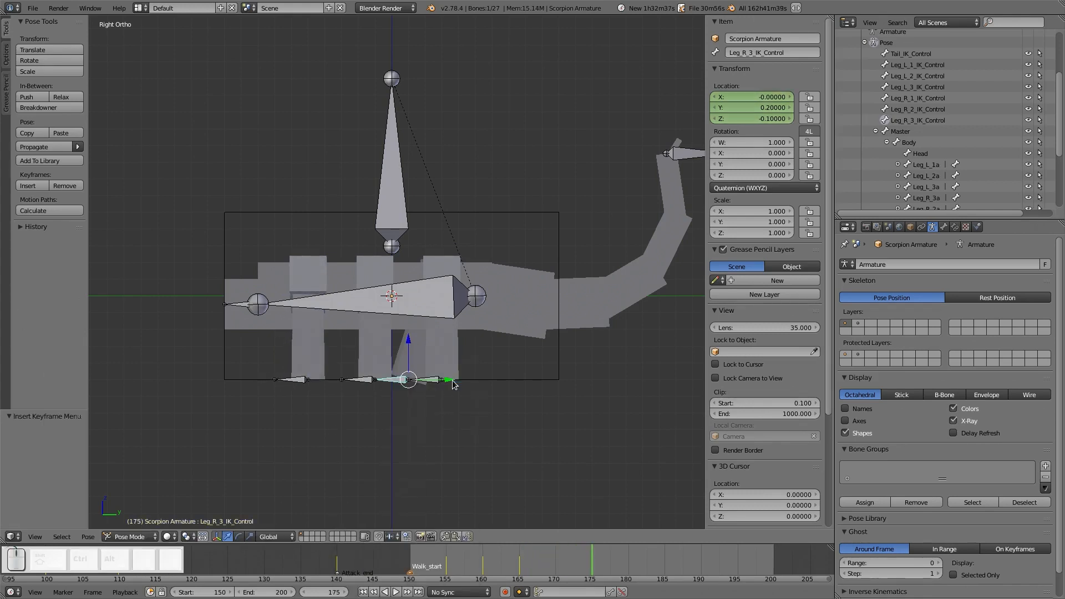
key(g)
click(479, 386)
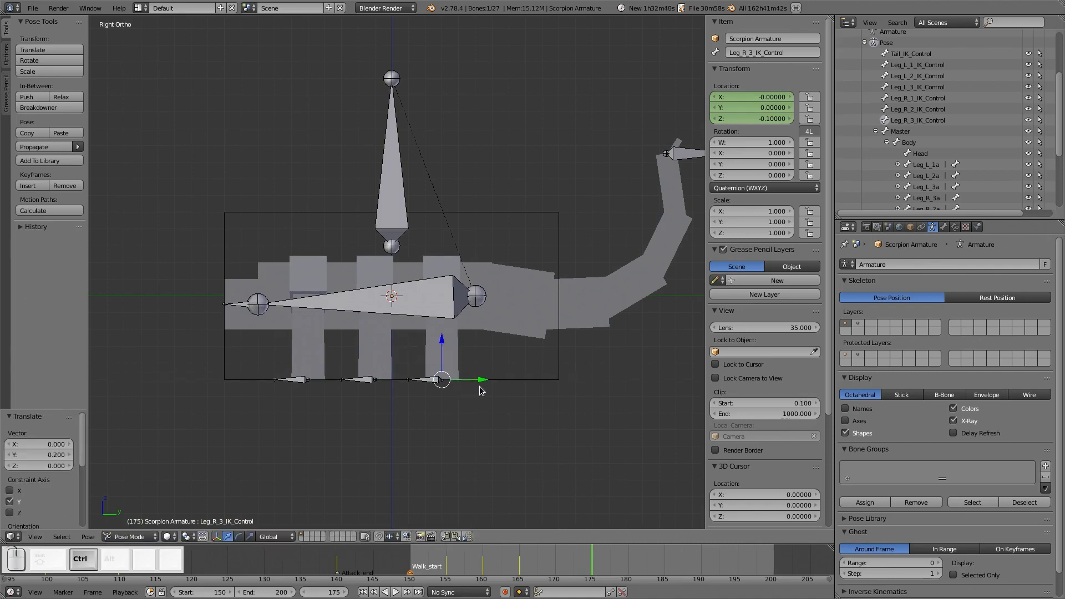
key(i)
click(486, 381)
key(a)
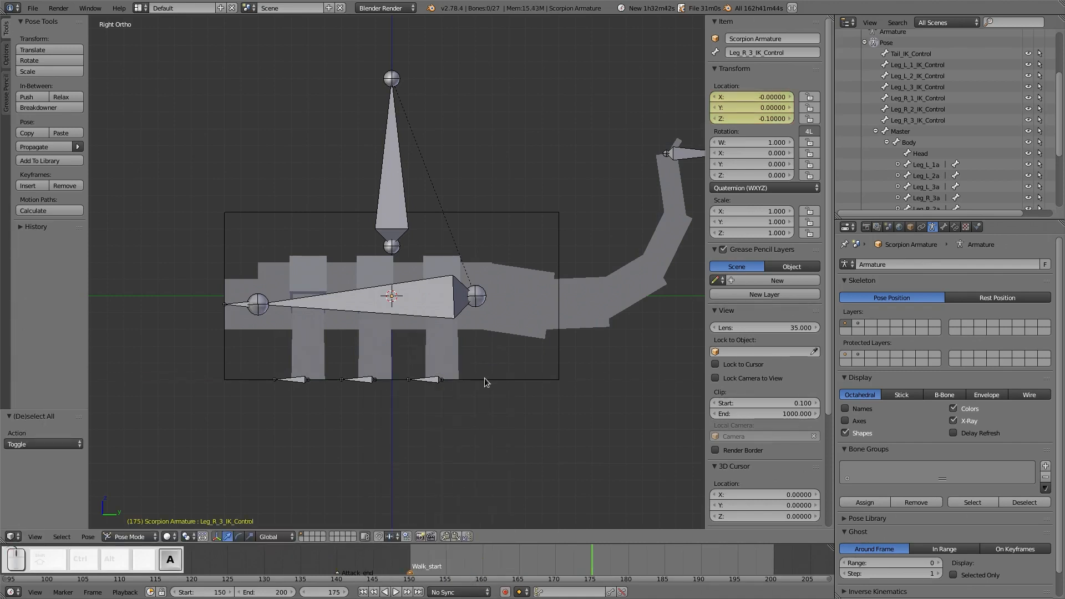
- Compare the keyframe timing and motion of Leg_L_1_IK_Control and Leg_R_3_IK_Control between frames 150 and 160
scroll(314, 382, down, 2)
middle_drag(314, 382, 382, 440)
mouse_move(402, 560)
mouse_down()
mouse_move(515, 581)
mouse_move(577, 577)
mouse_move(411, 566)
mouse_up()
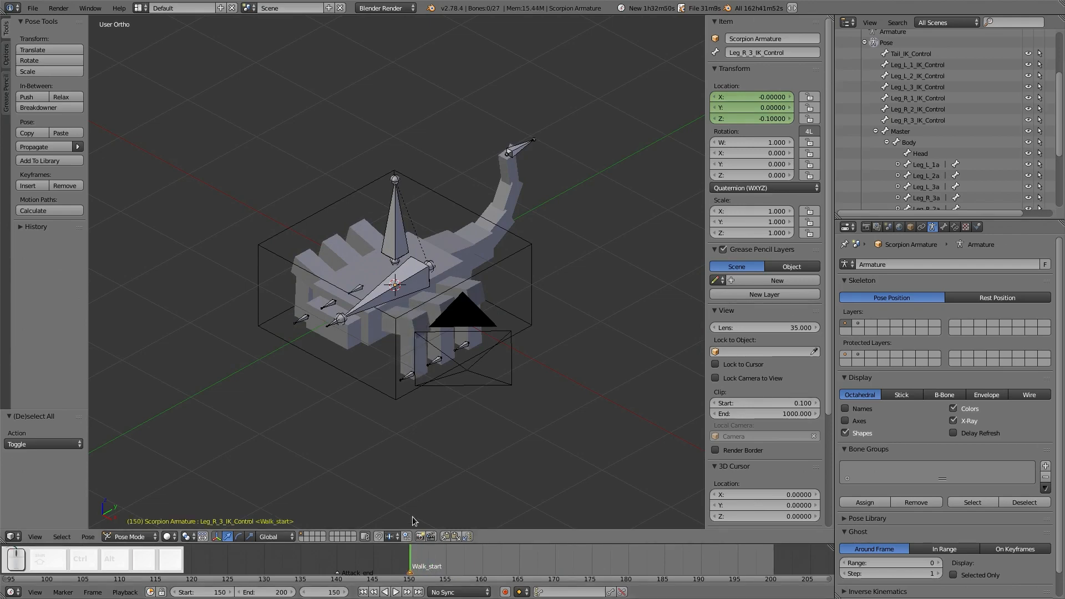
middle_drag(461, 404, 392, 406)
scroll(422, 408, up, 4)
right_click(299, 425)
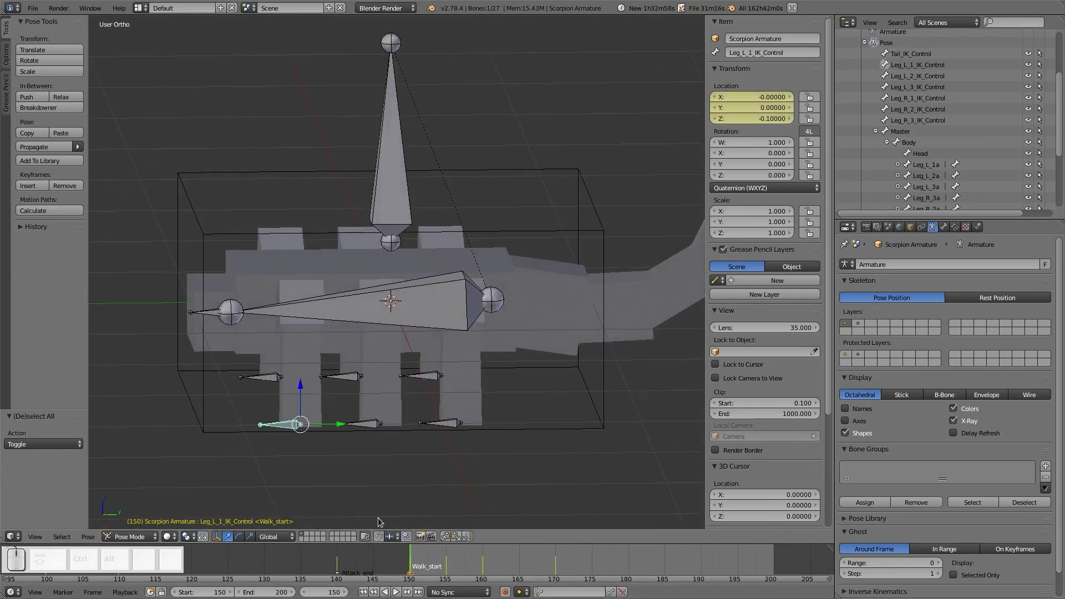
right_click(426, 377)
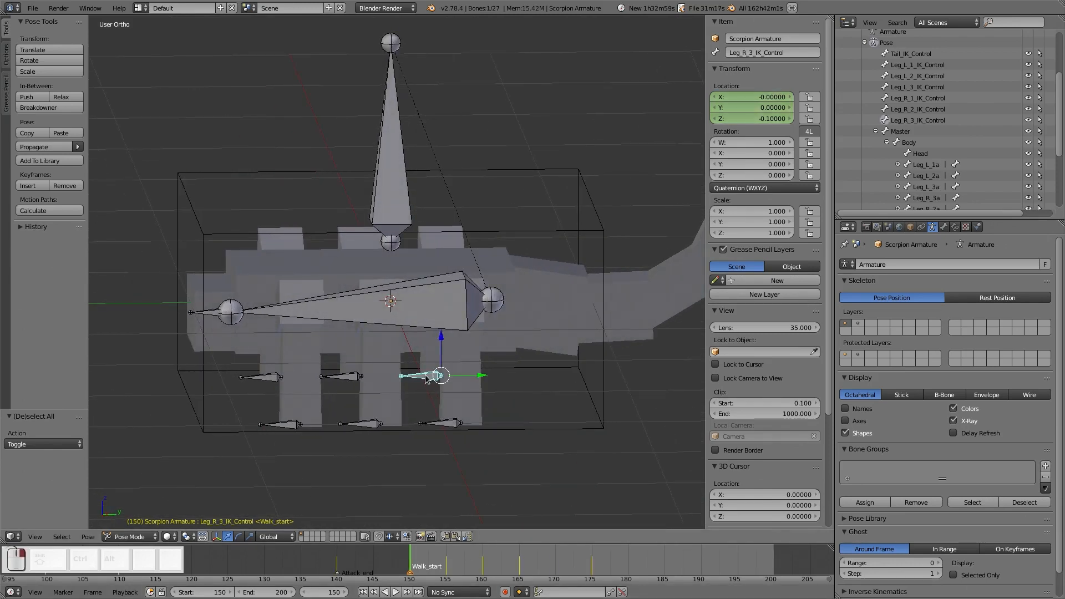
click(444, 555)
drag(447, 556, 486, 559)
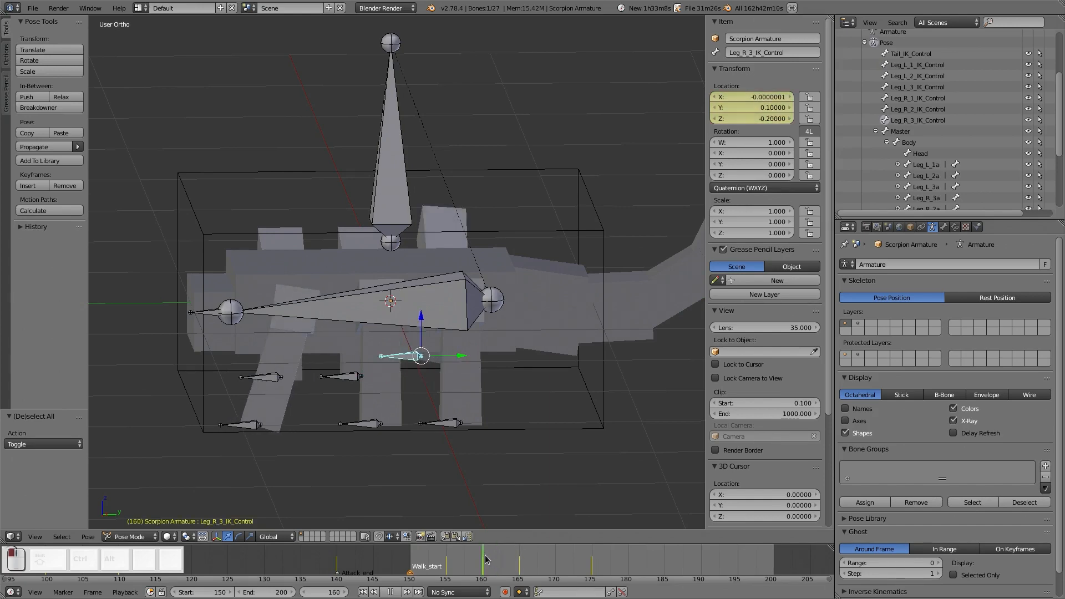
mouse_move(388, 422)
middle_down()
mouse_move(375, 402)
mouse_move(415, 381)
mouse_move(437, 403)
mouse_move(402, 413)
mouse_move(356, 376)
mouse_move(368, 401)
mouse_move(326, 435)
mouse_move(309, 419)
mouse_move(264, 420)
mouse_move(380, 425)
middle_up()
right_click(252, 441)
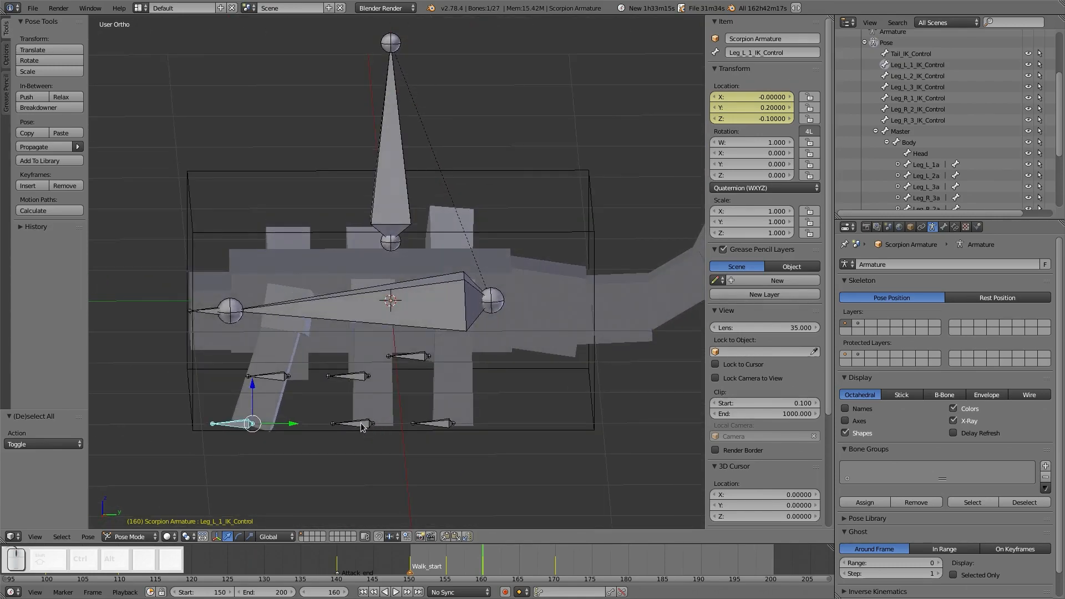
- Insert a location keyframe for Leg_L_2_IK_Control in its current pose at frame 160
right_click(361, 425)
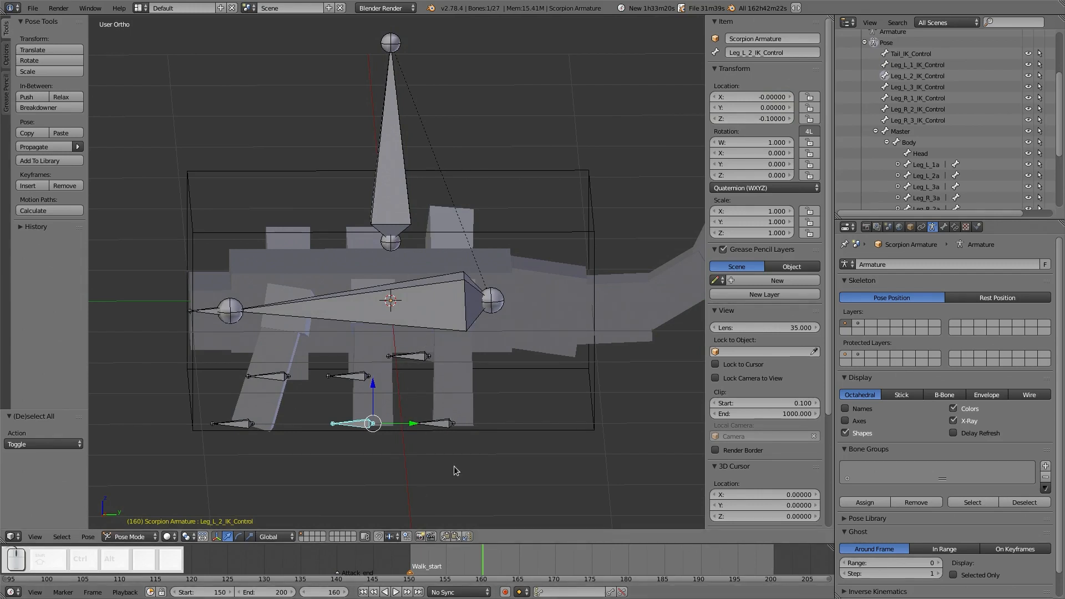
key(KP_3)
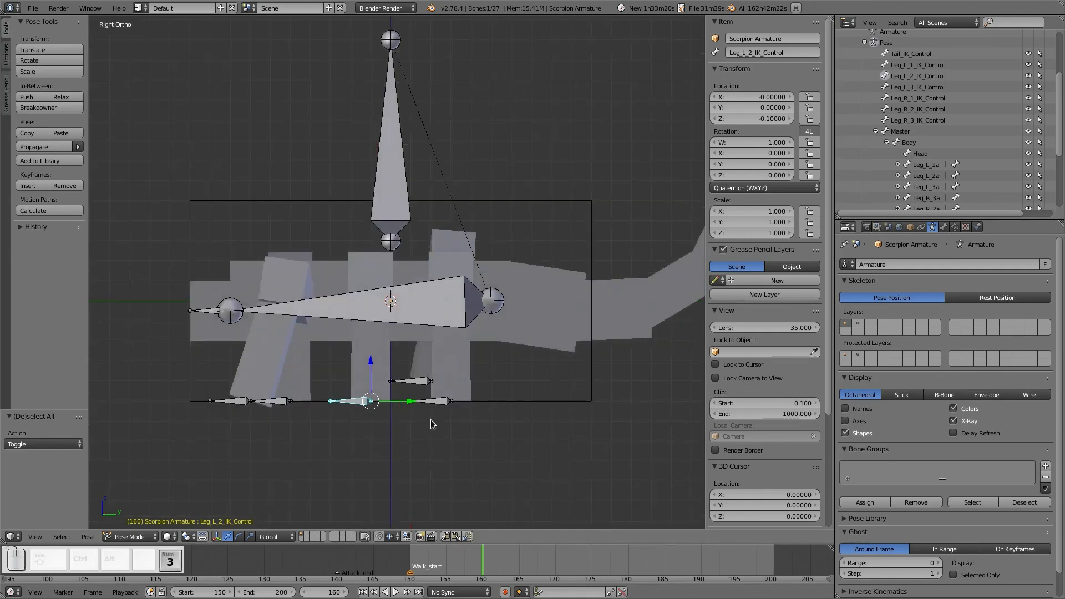
key(i)
click(347, 381)
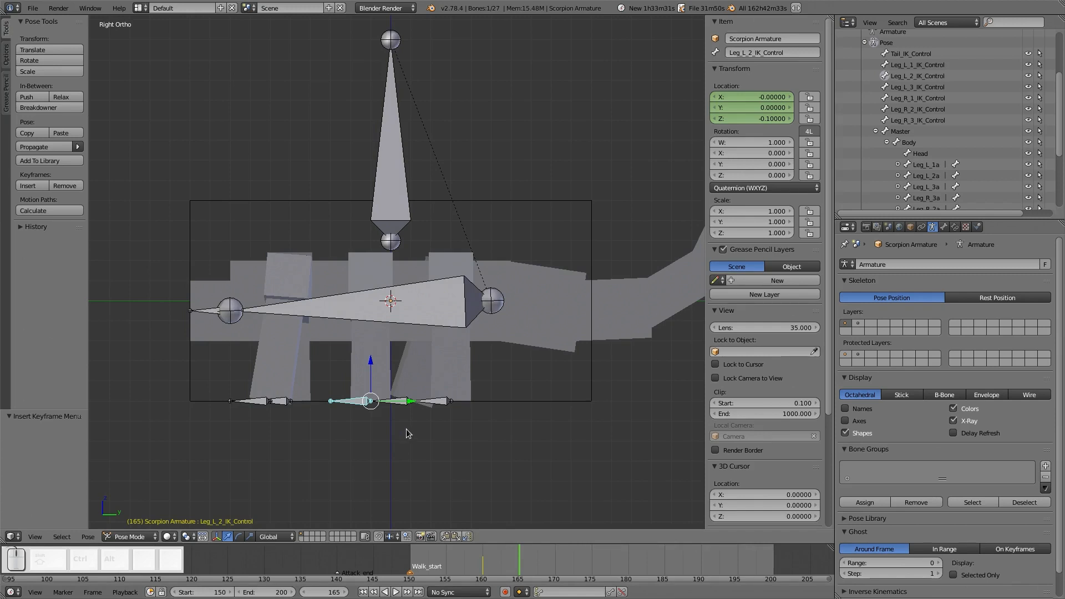
- At frame 165, move Leg_L_2_IK_Control -0.1 in Y and 0.1 in Z and key its location
key(g)
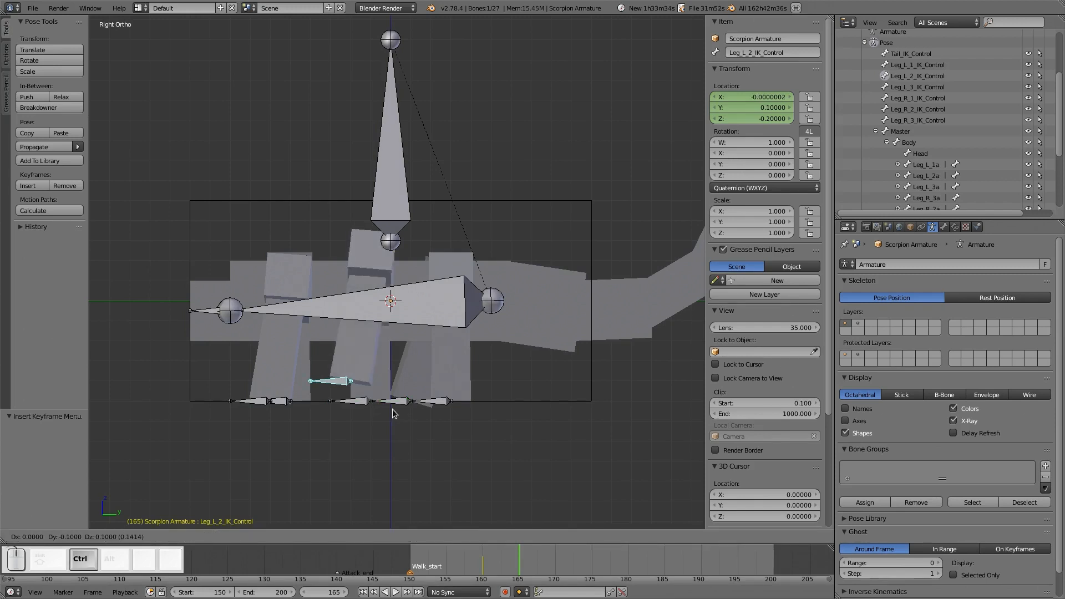
ctrl+click(393, 413)
key(i)
click(378, 381)
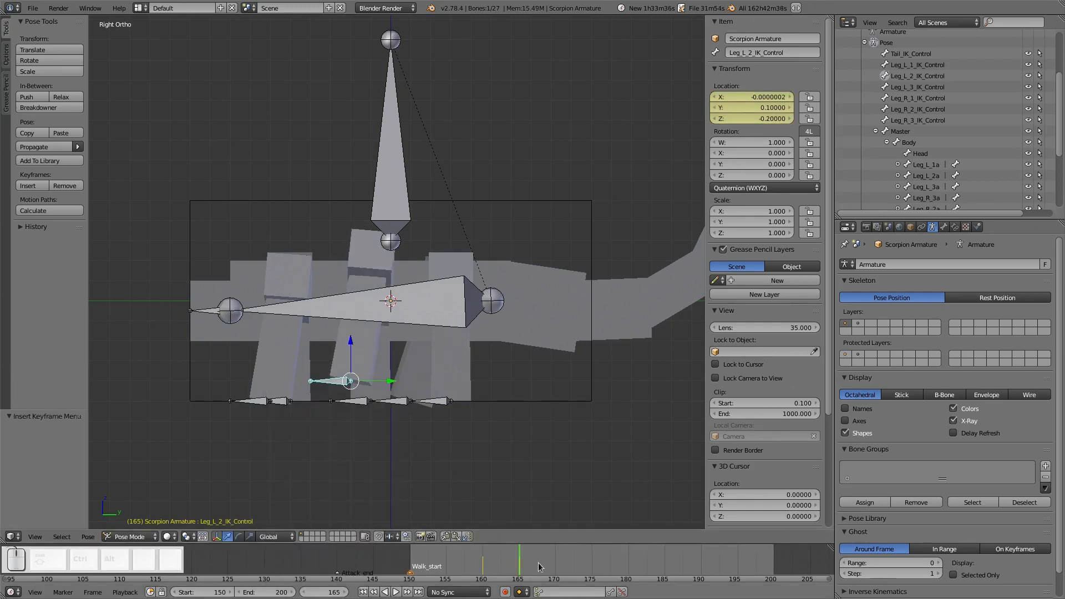
- At frame 170, move Leg_L_2_IK_Control -0.1 in Y and -0.1 in Z and key its location
click(555, 565)
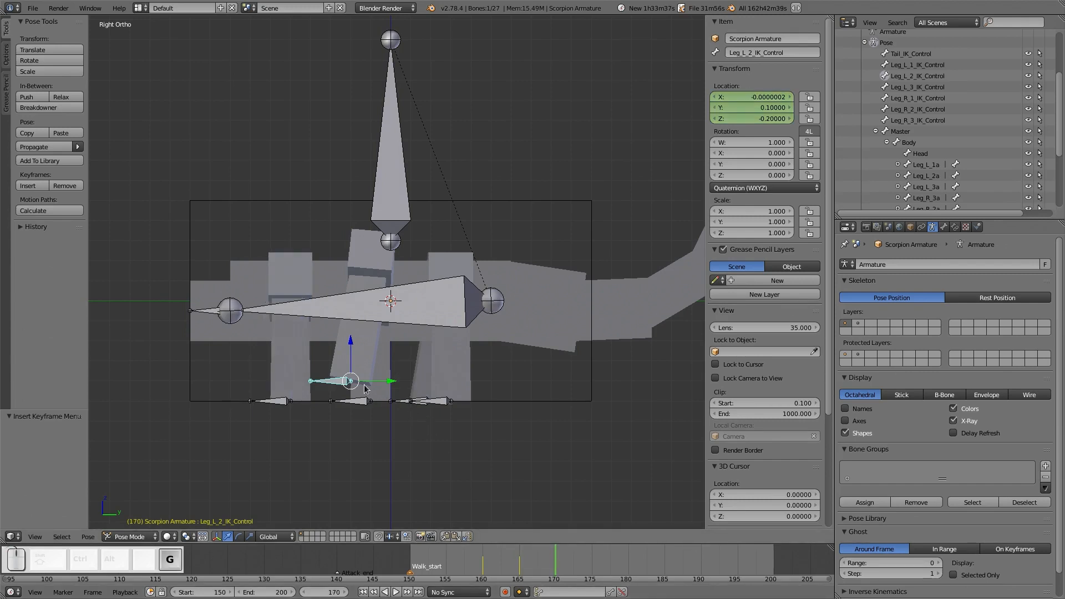
key(g)
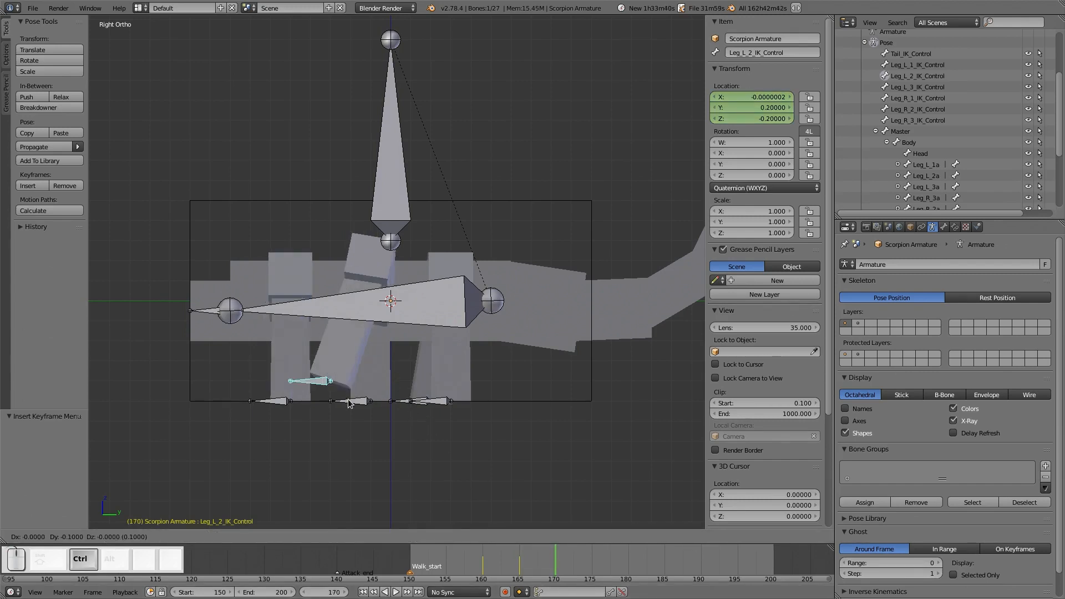
click(349, 403)
key(i)
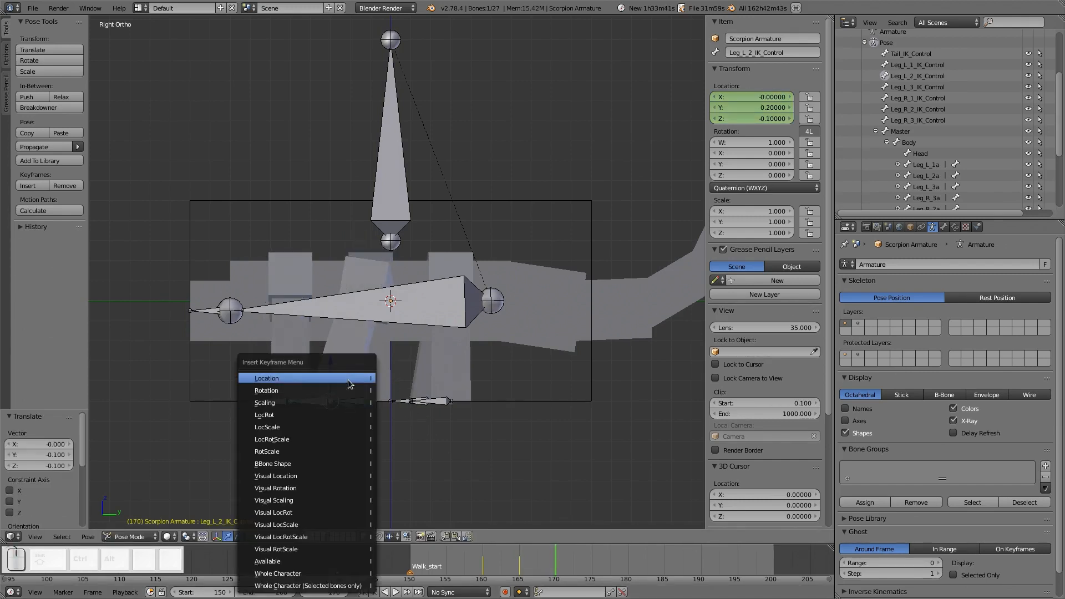
click(348, 381)
- At frame 180, move Leg_L_2_IK_Control 0.2 along Y and key its location
click(628, 570)
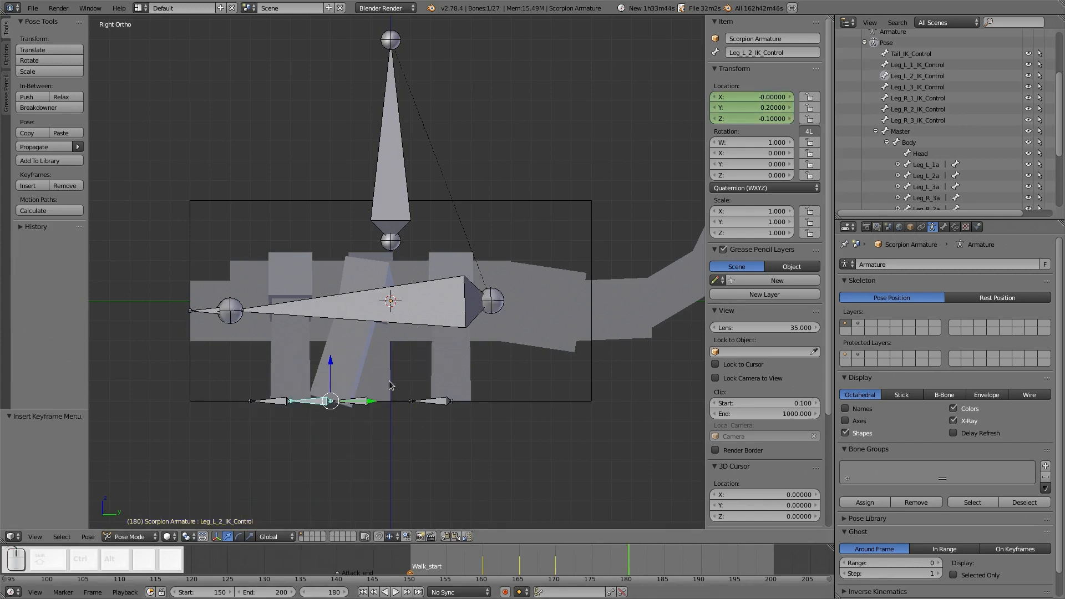
key(g)
key(y)
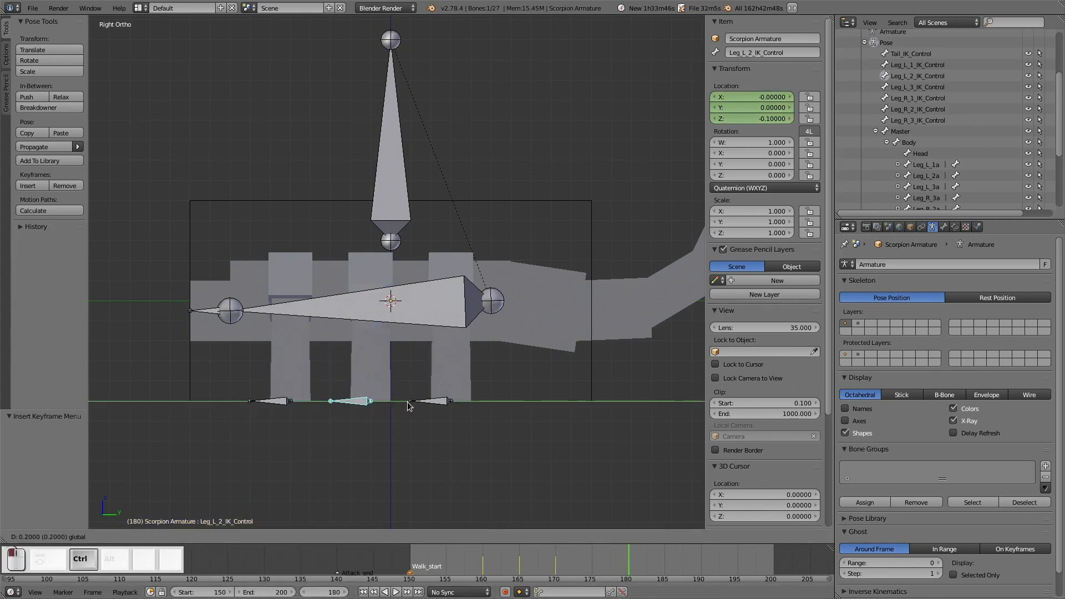
click(404, 403)
key(i)
click(366, 372)
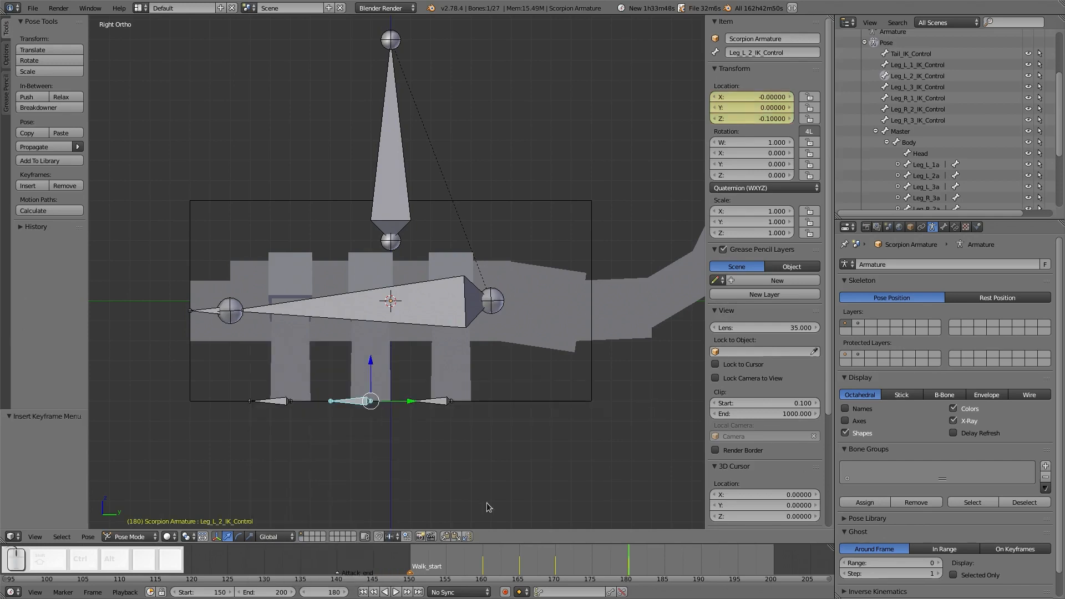
- Insert a location keyframe for Leg_R_2_IK_Control in its current pose at frame 165
middle_drag(379, 471, 364, 434)
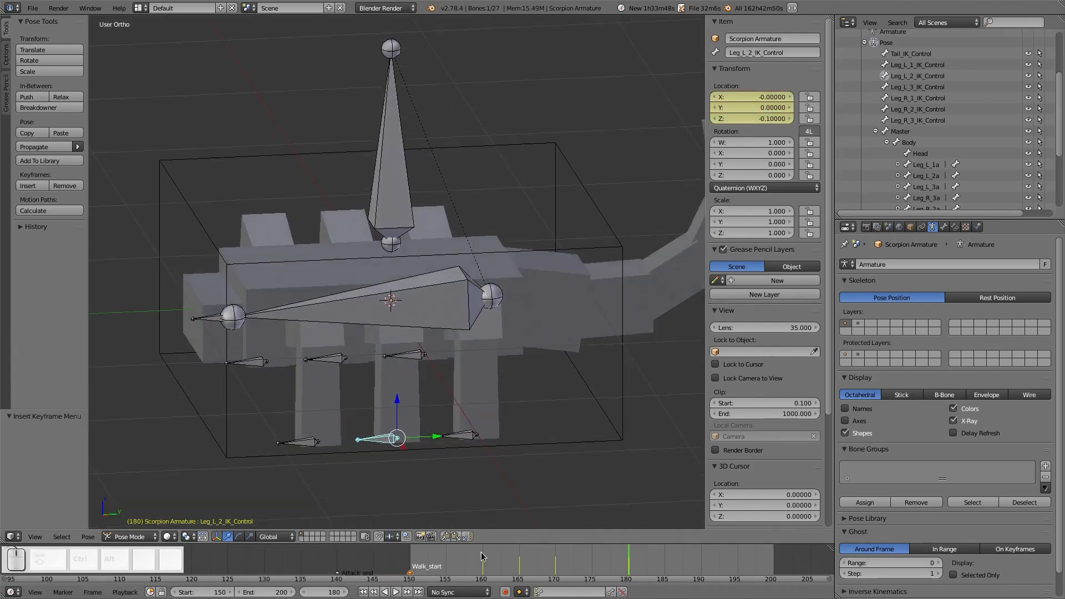
click(522, 565)
middle_drag(460, 477, 331, 411)
right_click(346, 420)
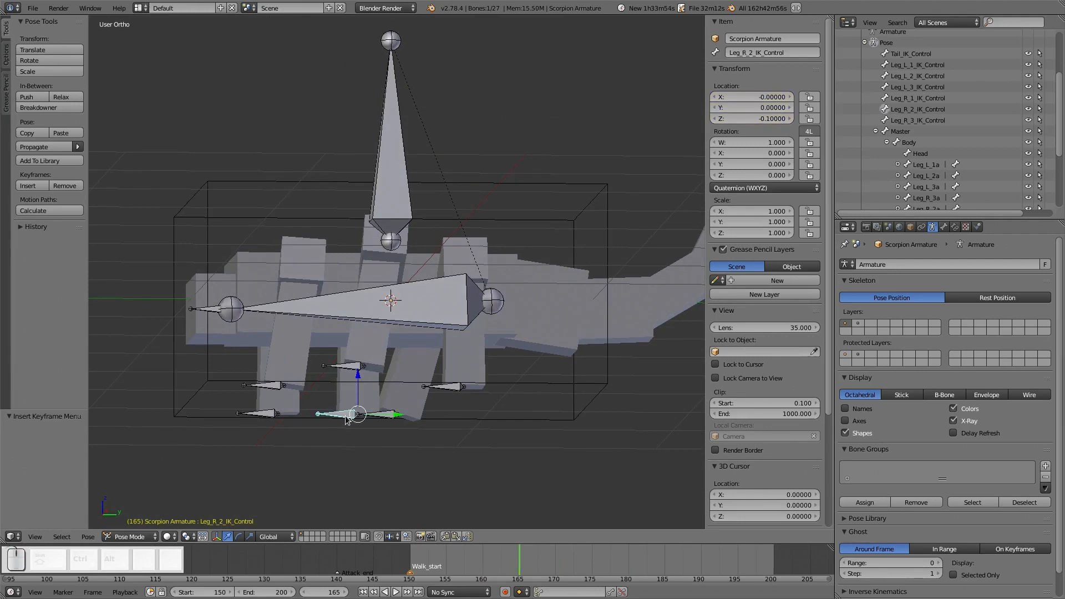
key(i)
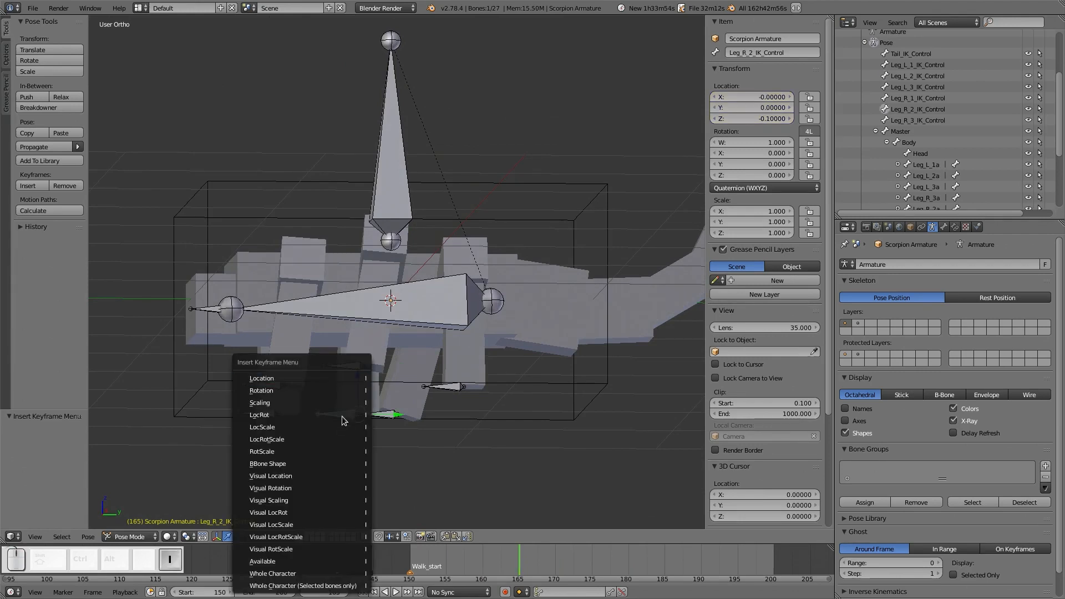
click(328, 378)
- At frame 170, move Leg_R_2_IK_Control -0.1 in Y and 0.1 in Z and key its location
key(KP_3)
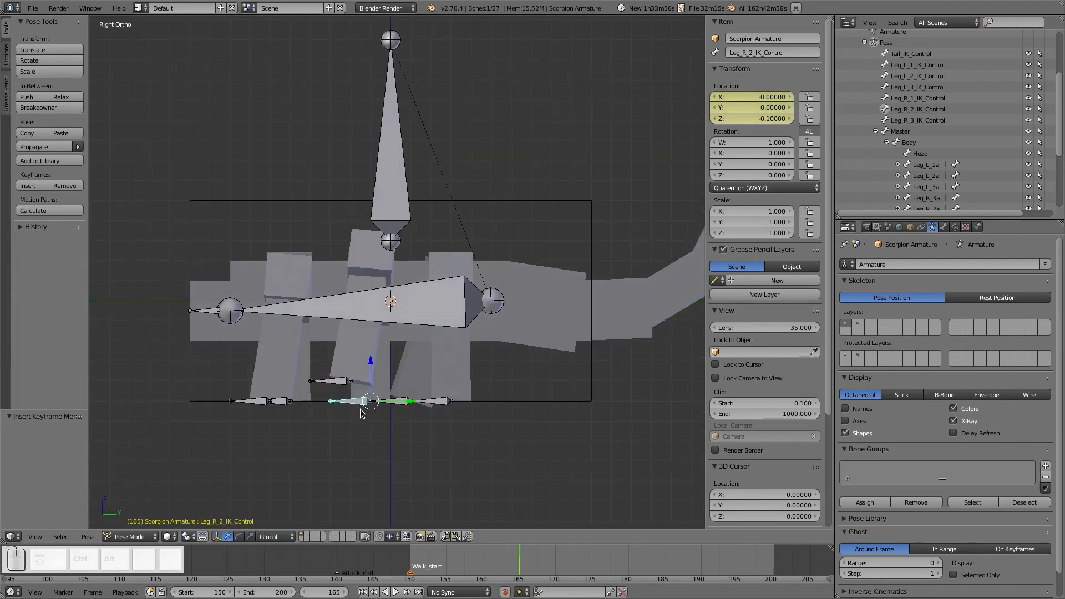
click(555, 559)
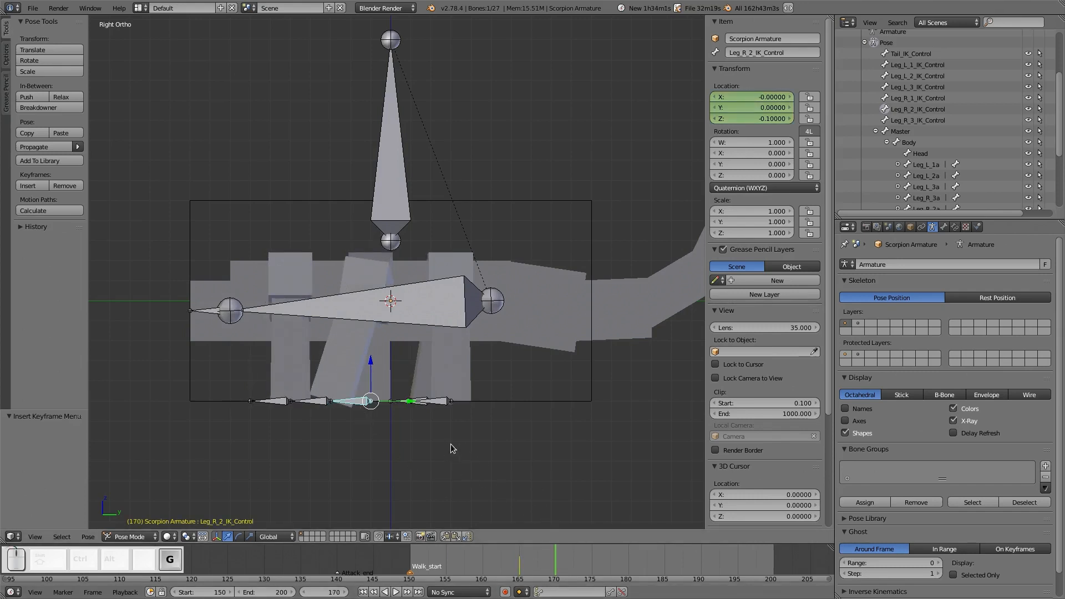
key(g)
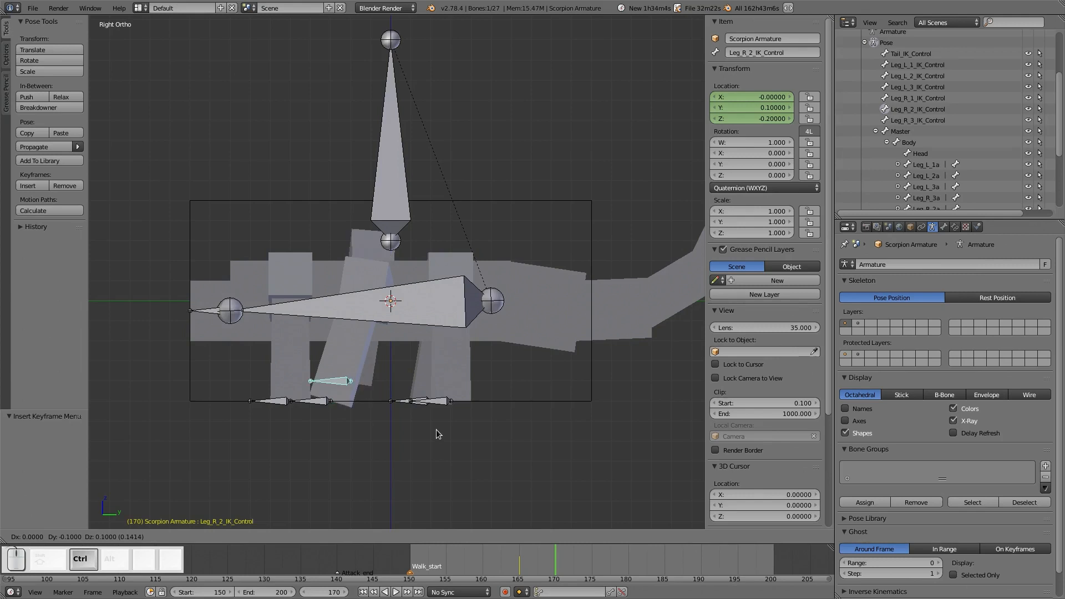
click(436, 430)
key(i)
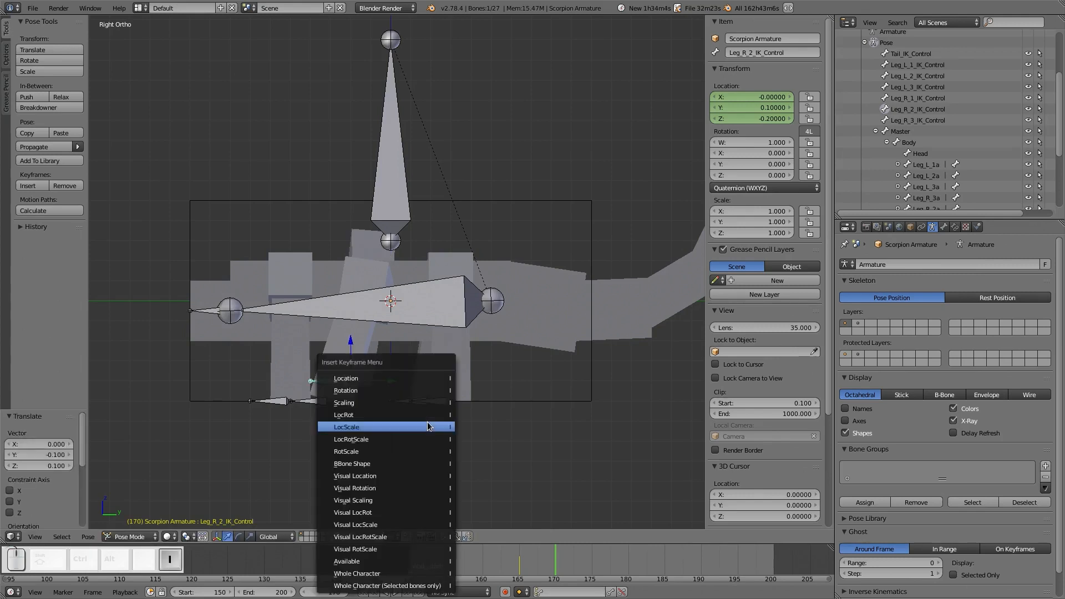
click(405, 378)
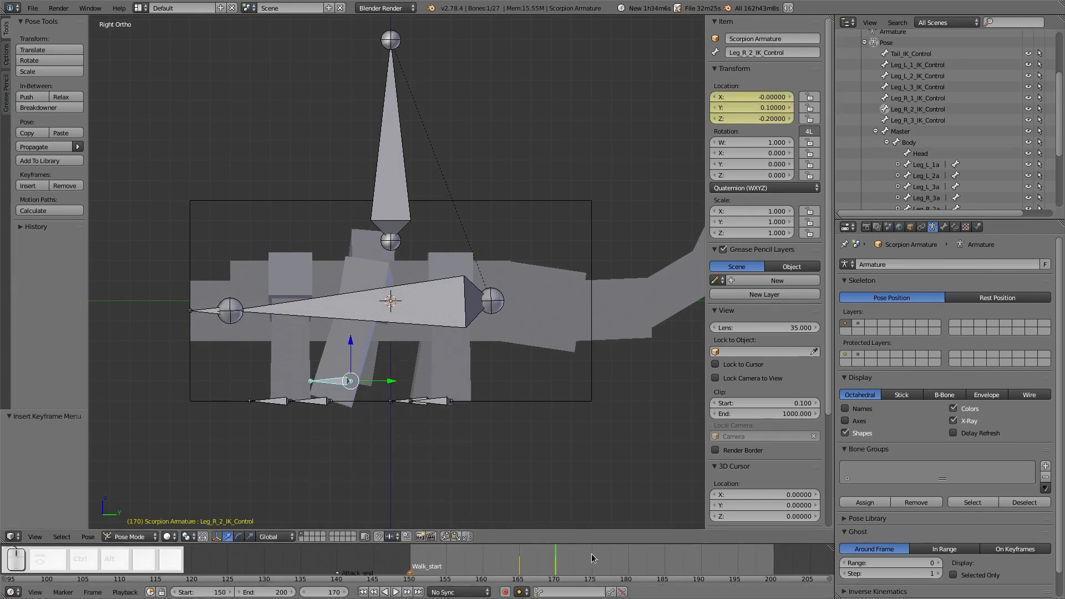
- At frame 175, move Leg_R_2_IK_Control -0.1 in Y and -0.1 in Z and key its location
click(590, 558)
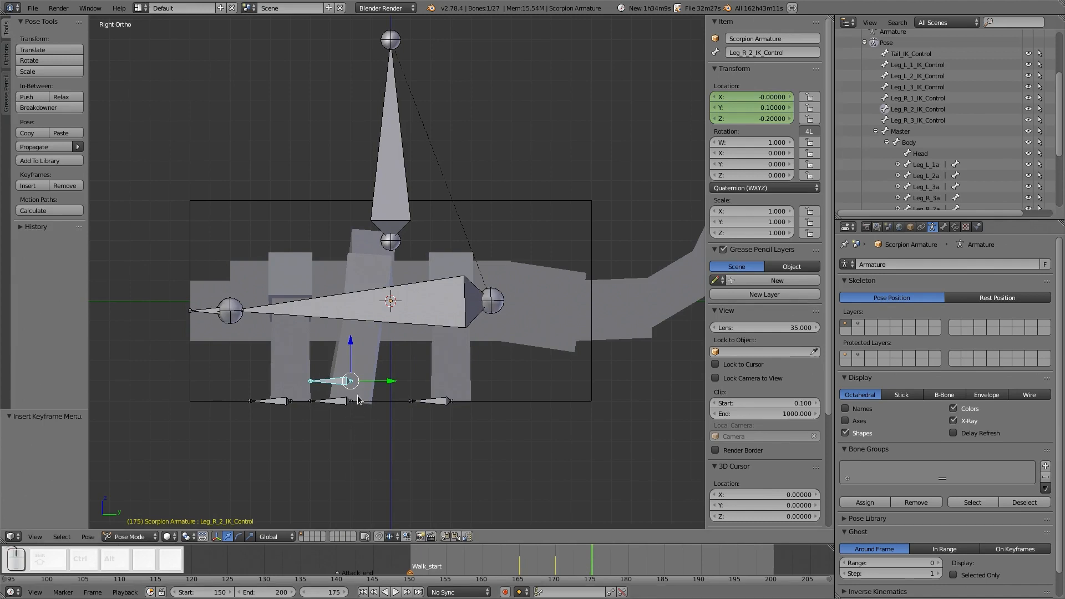
key(g)
click(344, 410)
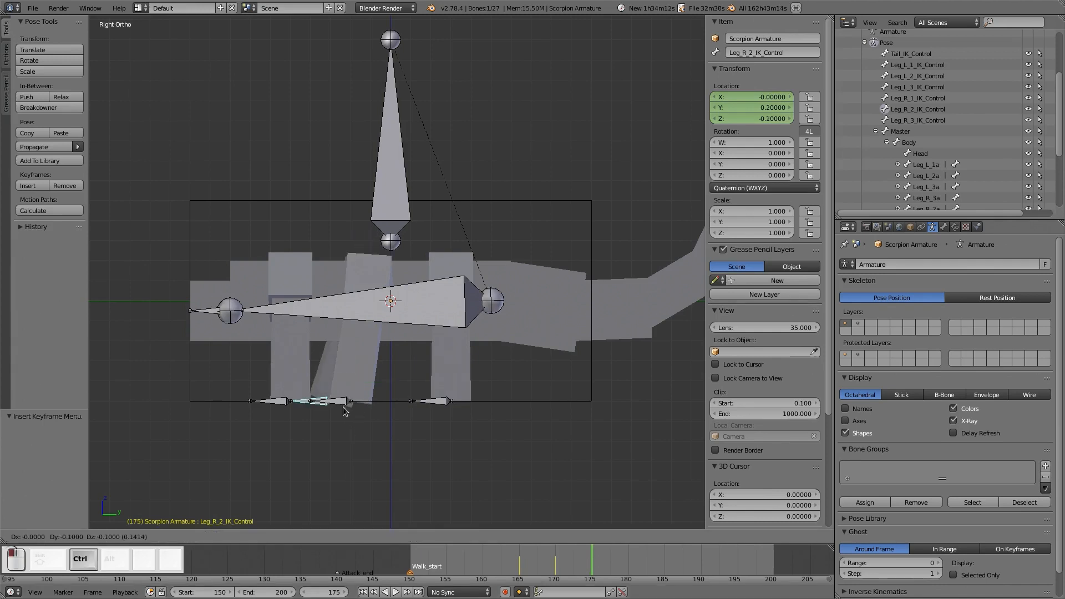
key(i)
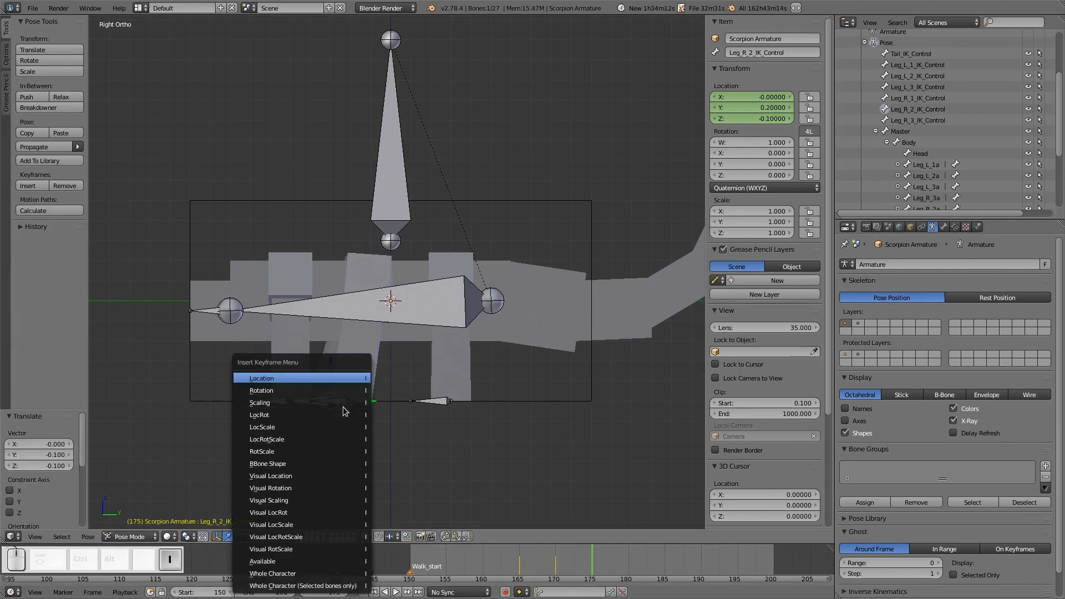
click(342, 378)
- At frame 185, move Leg_R_2_IK_Control 0.2 in Y and key its location
drag(628, 568, 667, 566)
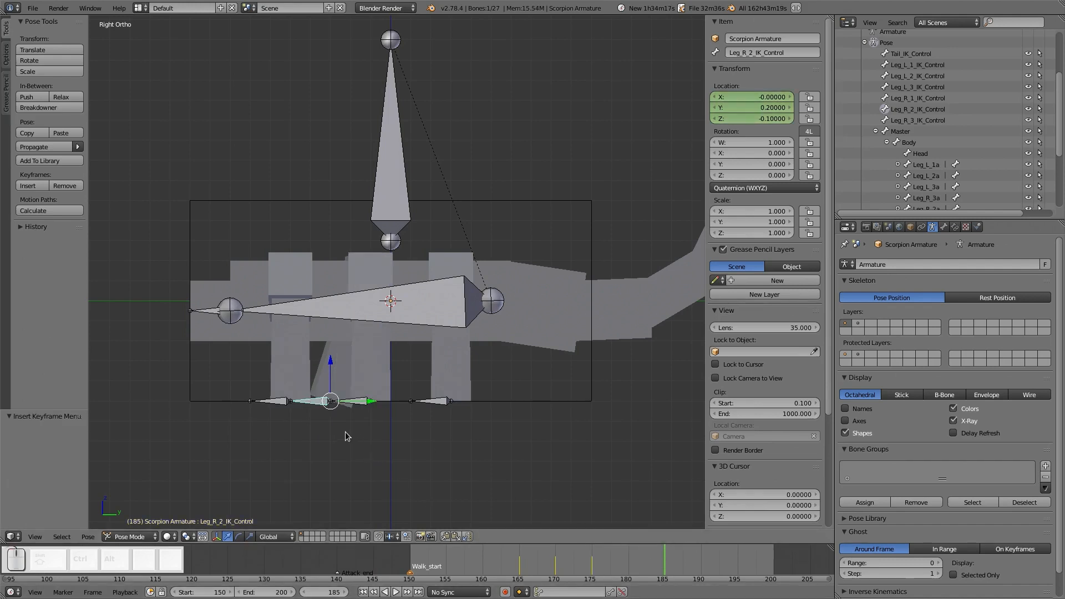
key(g)
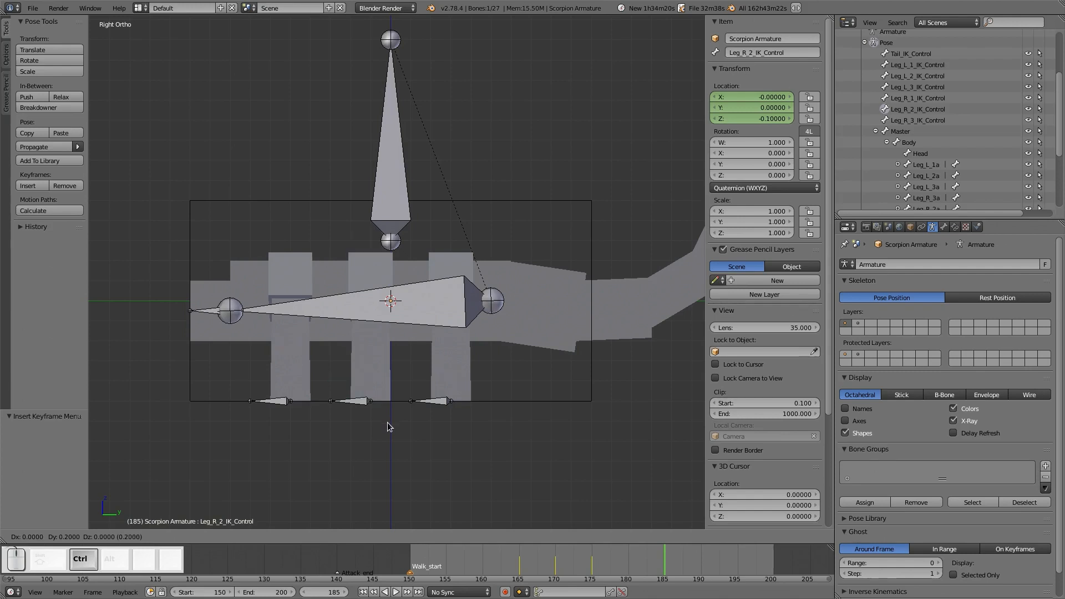
click(388, 423)
key(i)
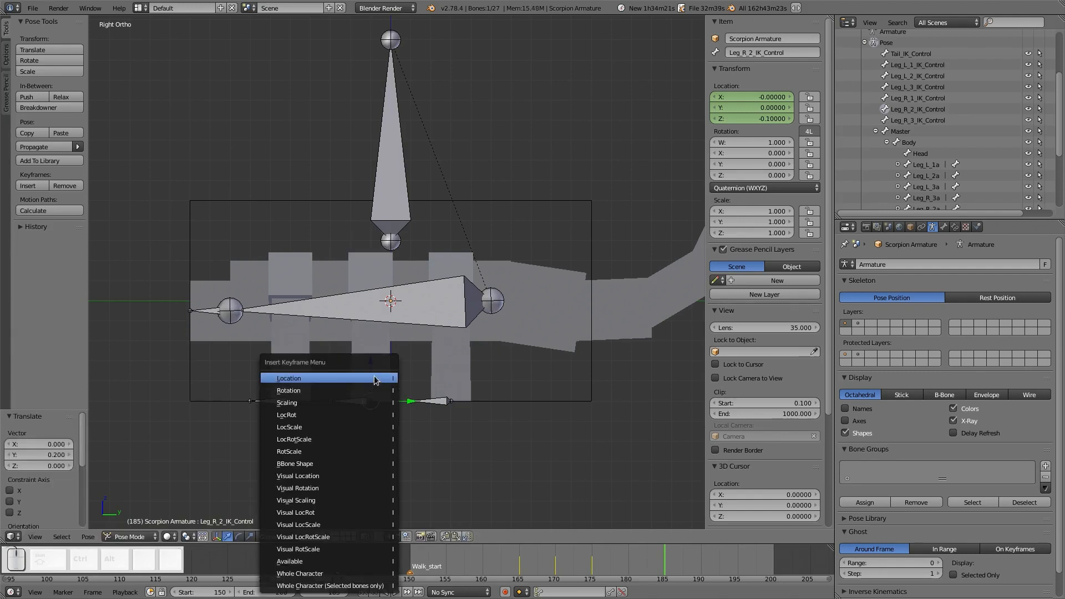
click(375, 380)
- Review the staggered leg motion of the walk cycle from frame 150 through to frame 183
drag(404, 562, 425, 562)
middle_drag(422, 500, 397, 522)
key(alt+a)
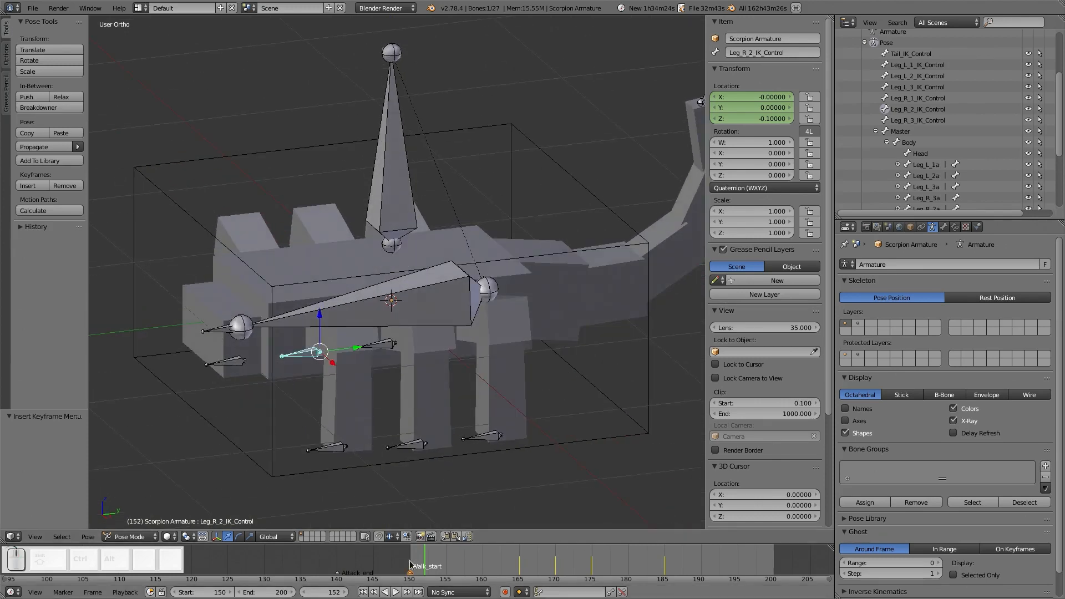
drag(496, 553, 566, 558)
middle_drag(443, 472, 374, 394)
scroll(351, 425, up, 2)
drag(563, 572, 650, 566)
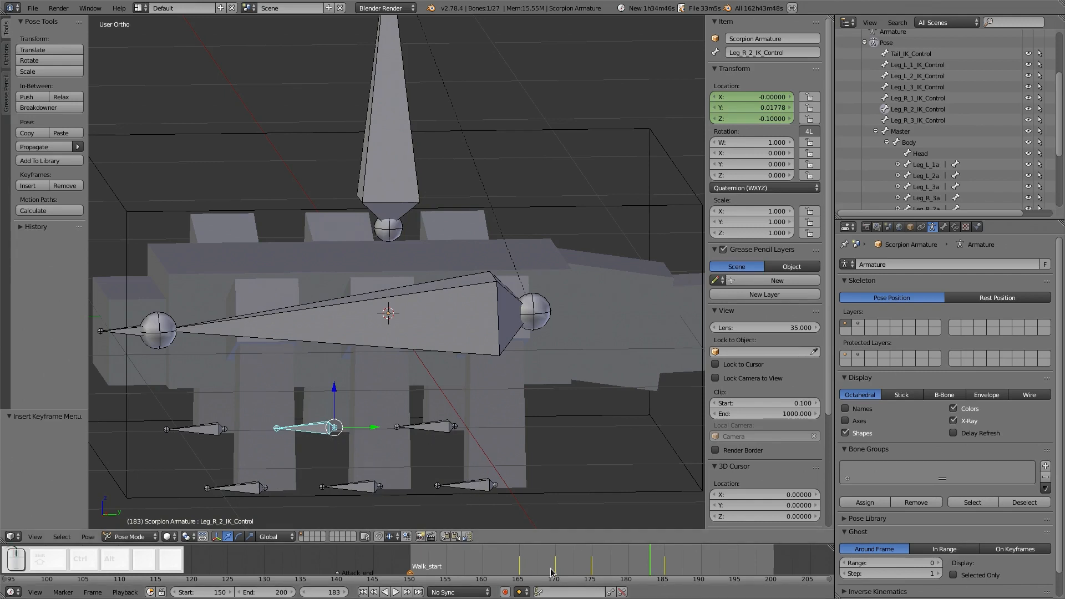
- Key the current location of Leg_L_3_IK_Control at frame 170
click(519, 570)
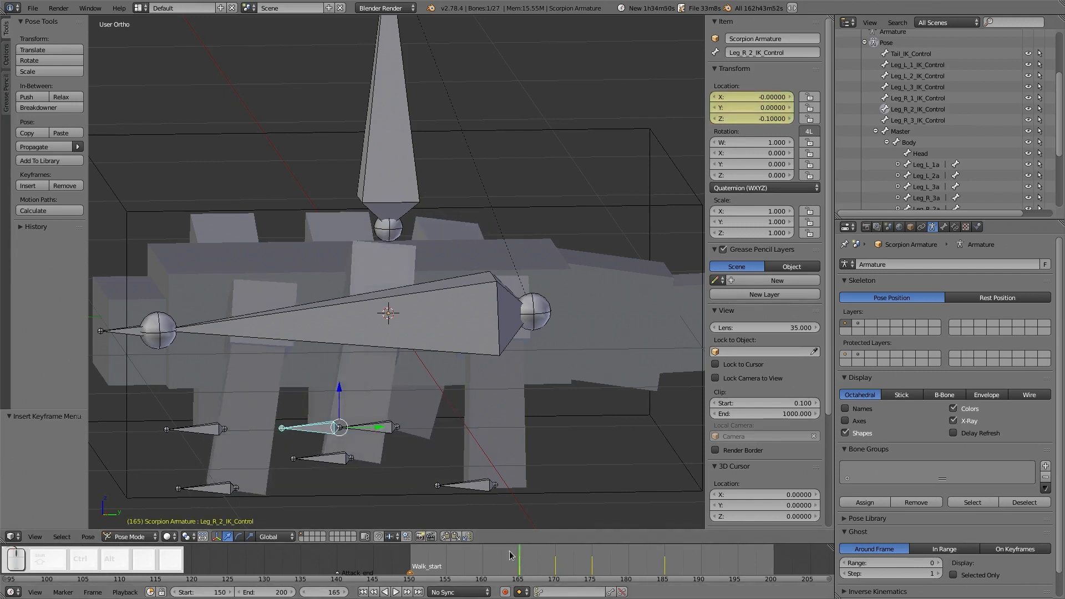
right_click(466, 487)
key(Up)
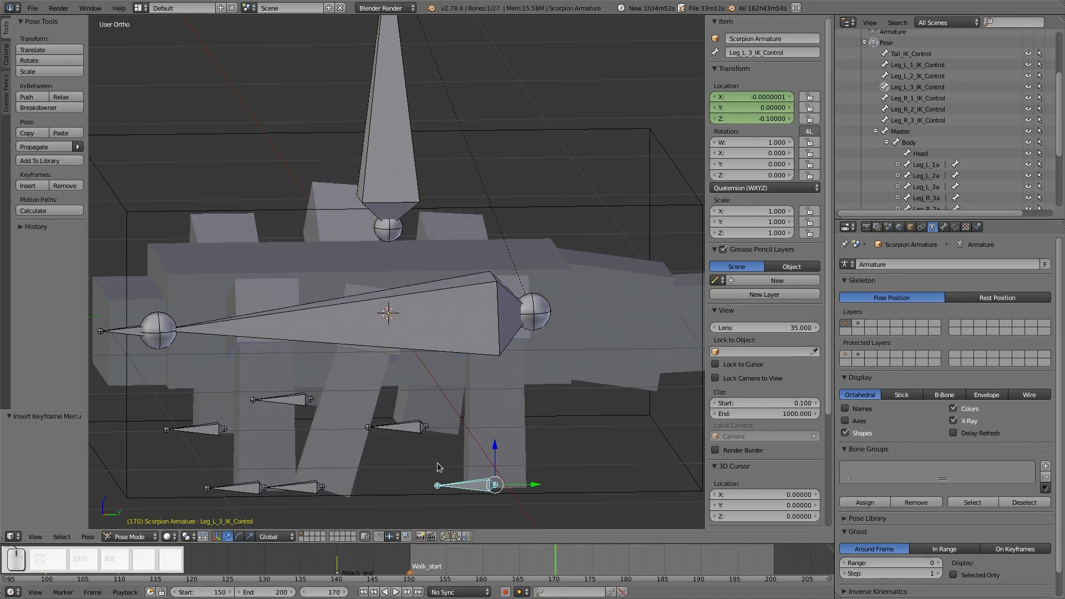
key(KP_3)
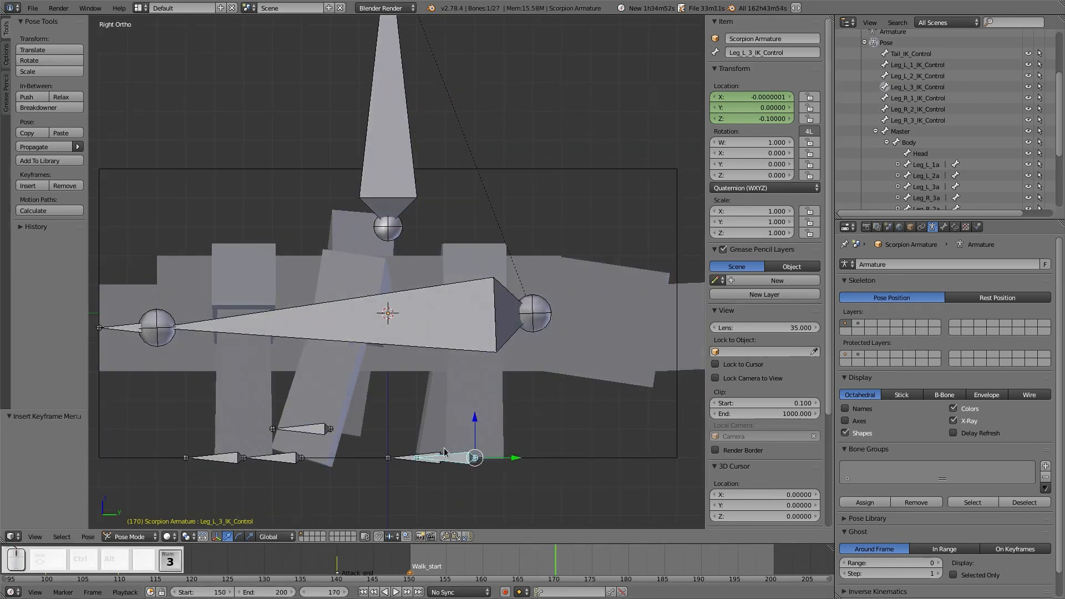
key(i)
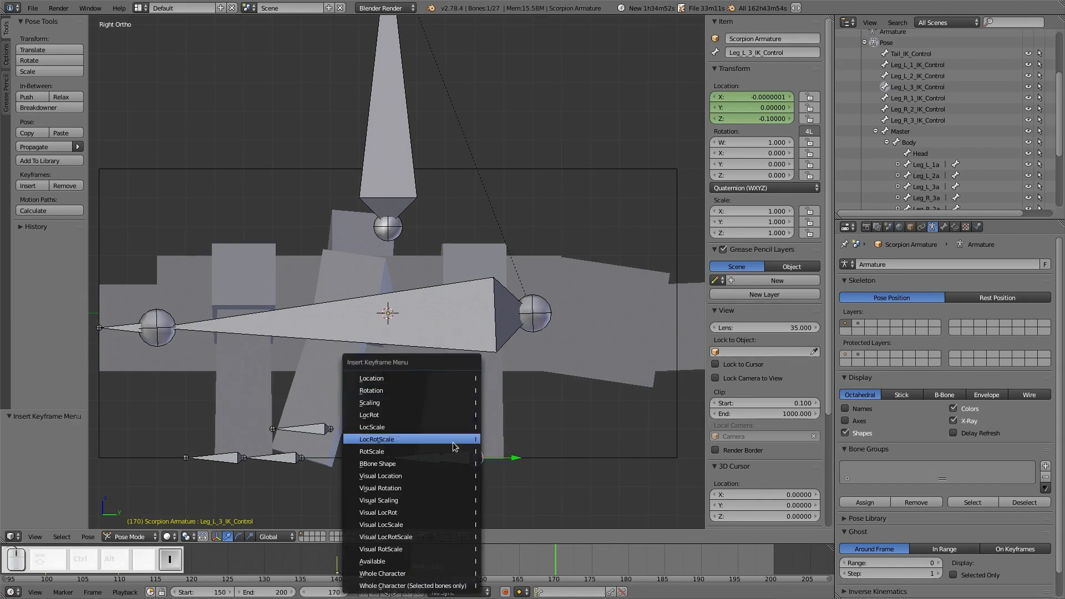
click(432, 377)
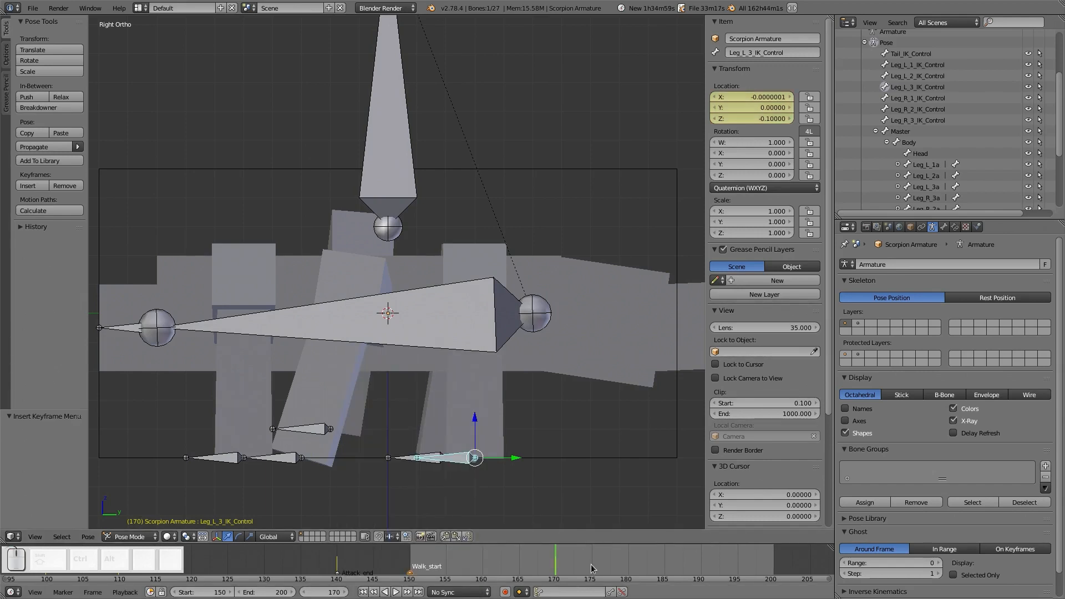
- At frame 175, move Leg_L_3_IK_Control -0.1 in Y and 0.1 in Z and key its location
key(Right)
key(Right)
key(Right)
key(Right)
key(Right)
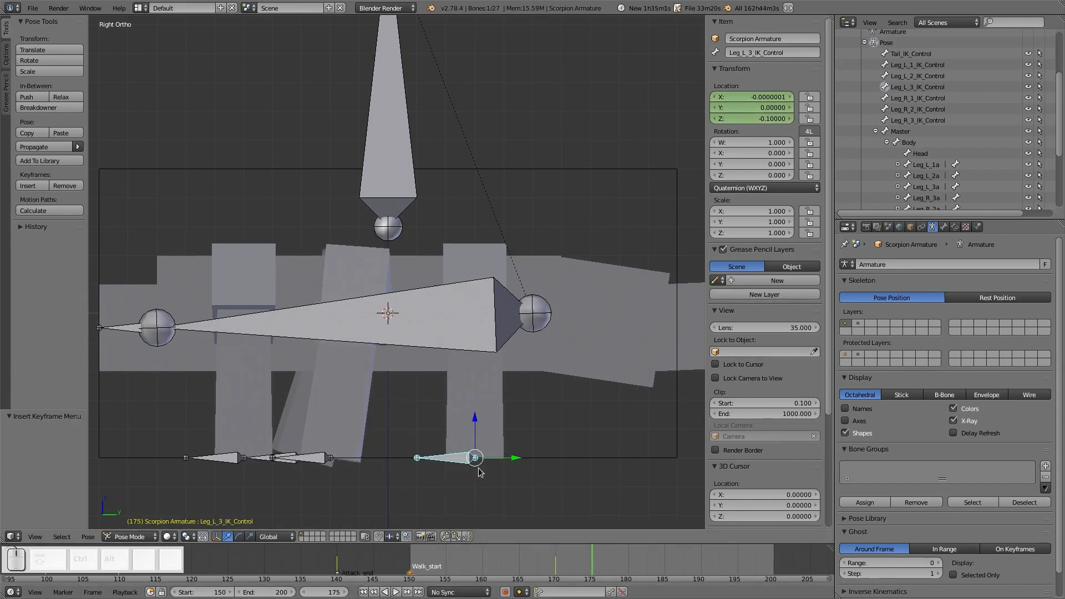
key(g)
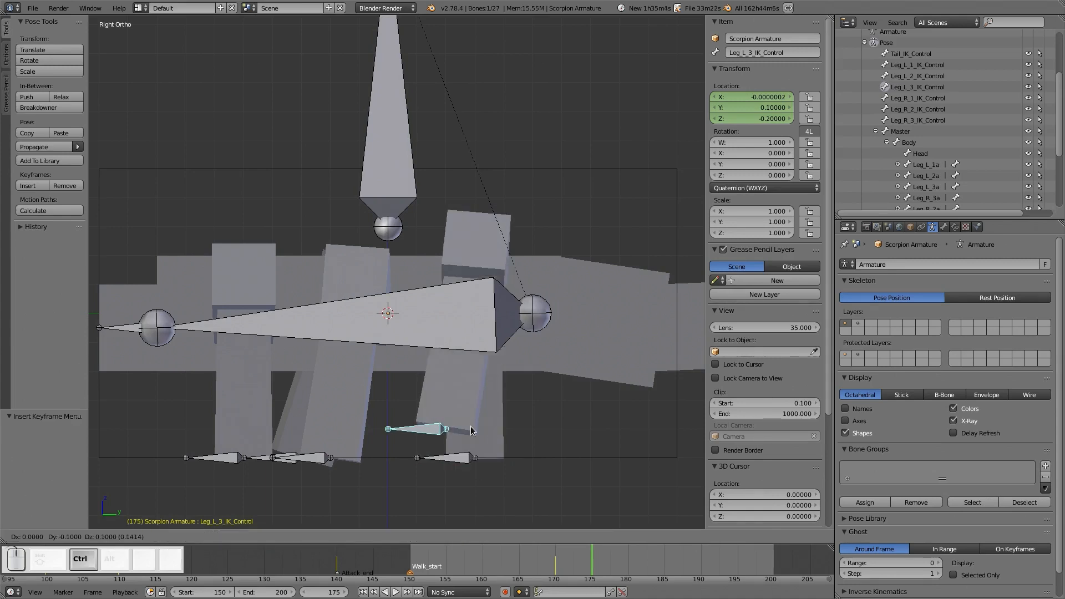
click(471, 429)
key(i)
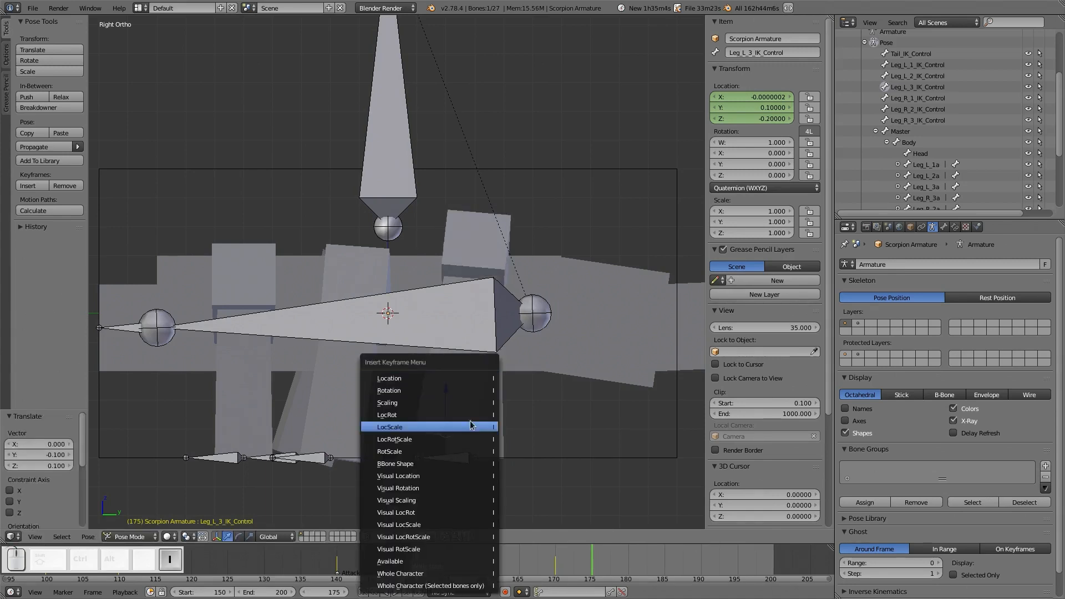
click(471, 381)
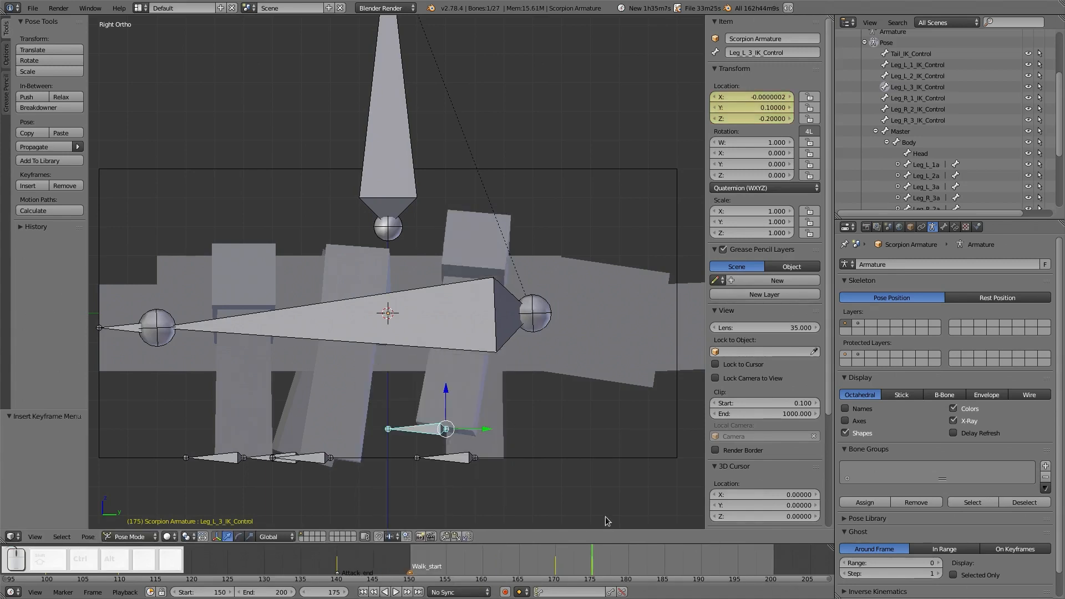
- At frame 180, move Leg_L_3_IK_Control -0.1 in Y and -0.1 in Z and key its location
click(629, 565)
key(g)
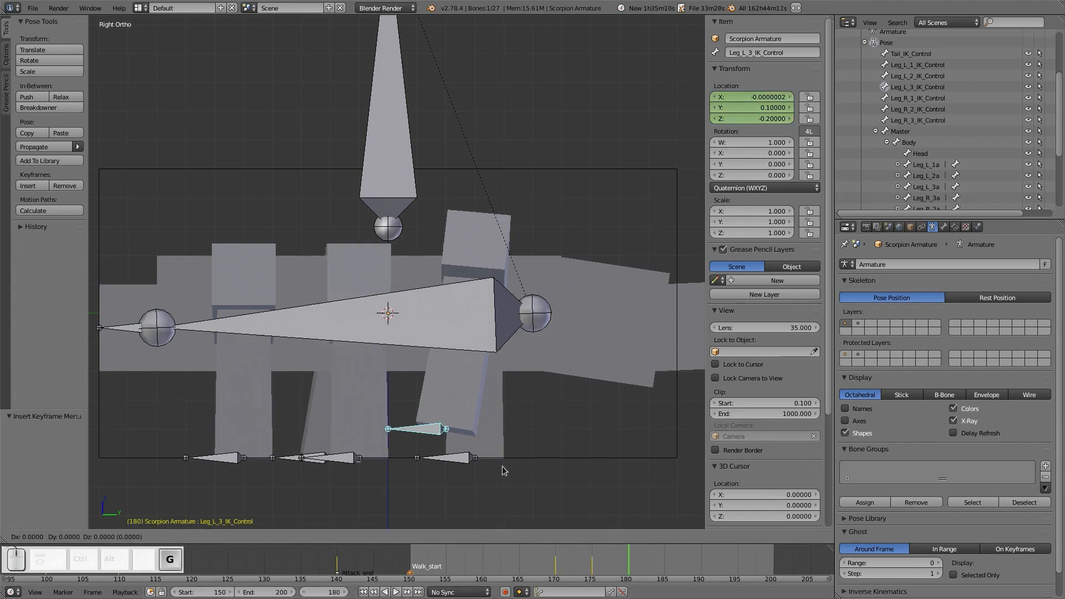
ctrl+click(428, 460)
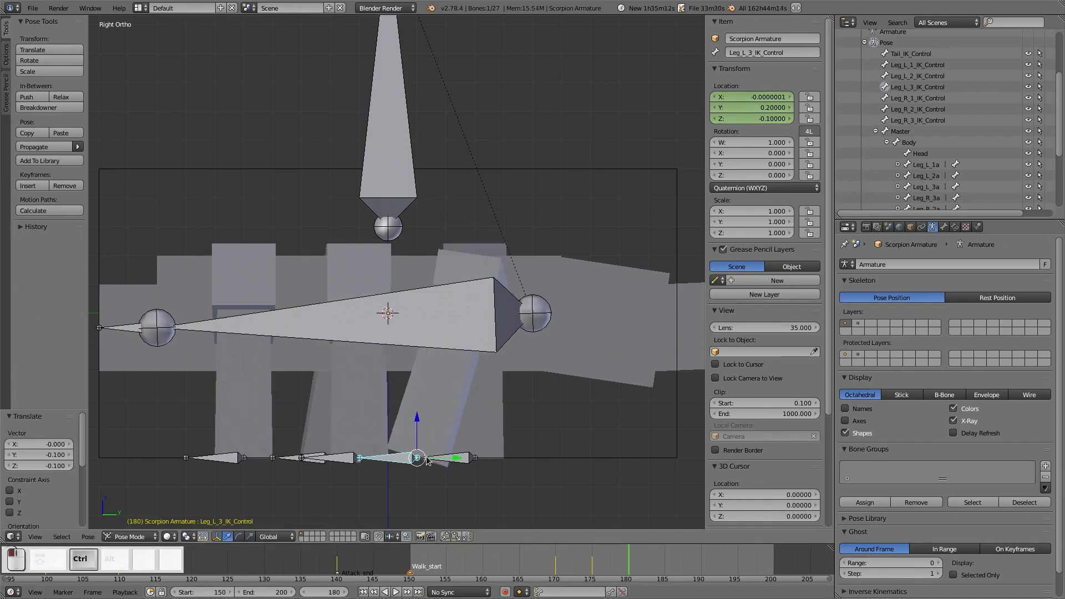
key(i)
click(410, 380)
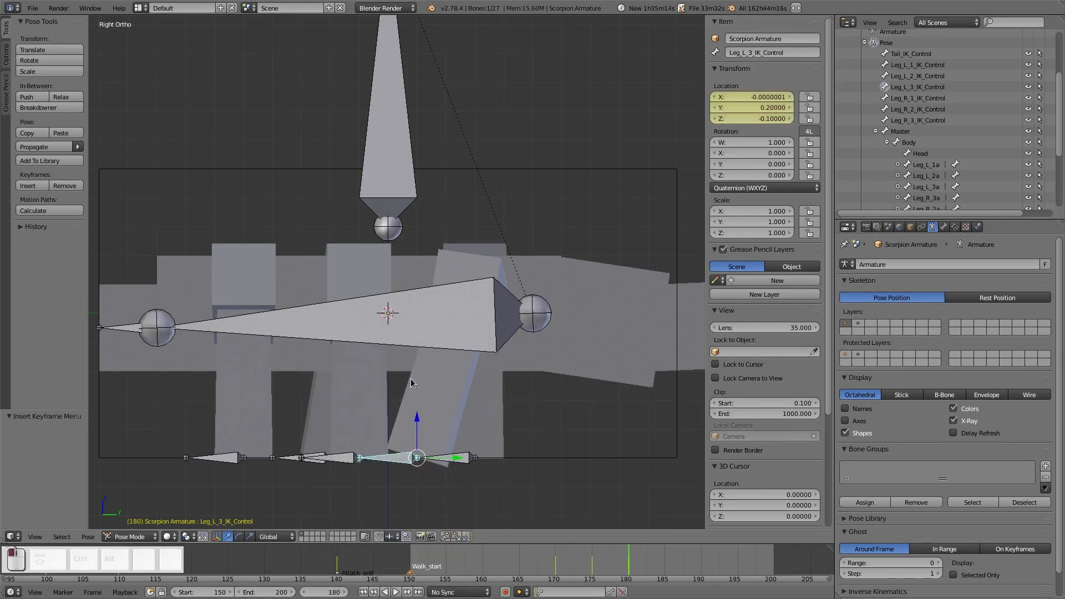
- At frame 190, move Leg_L_3_IK_Control 0.2 in Y and key its location
click(702, 566)
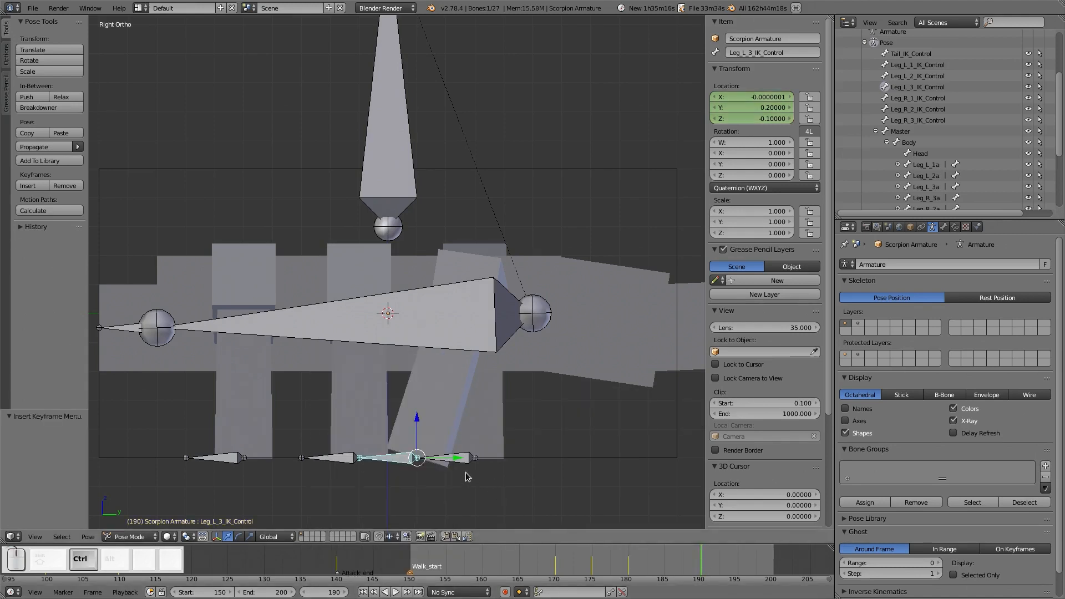
ctrl+drag(459, 461, 516, 459)
key(i)
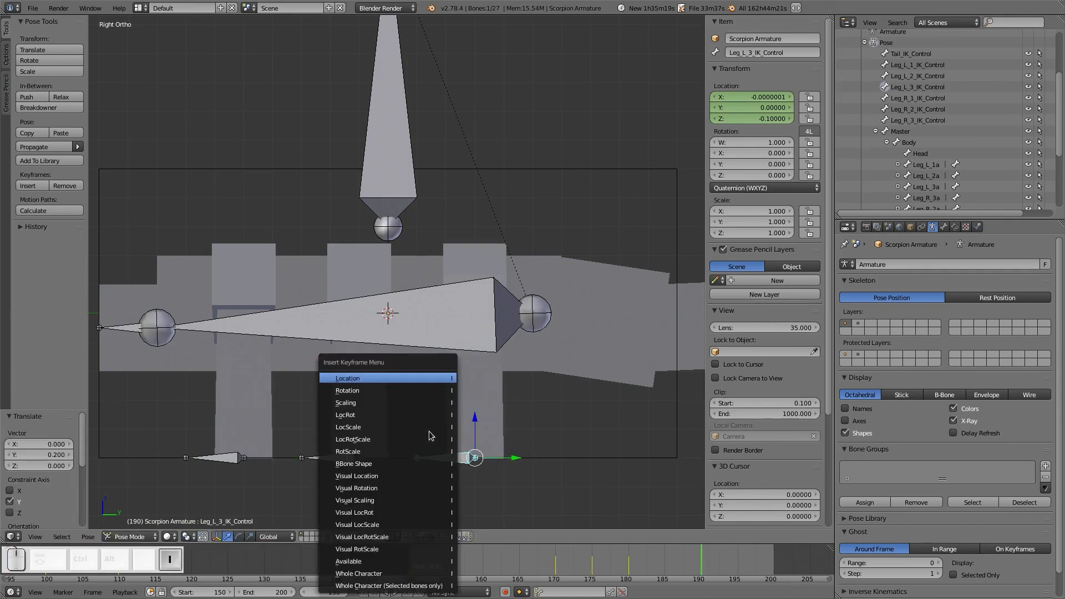
click(406, 379)
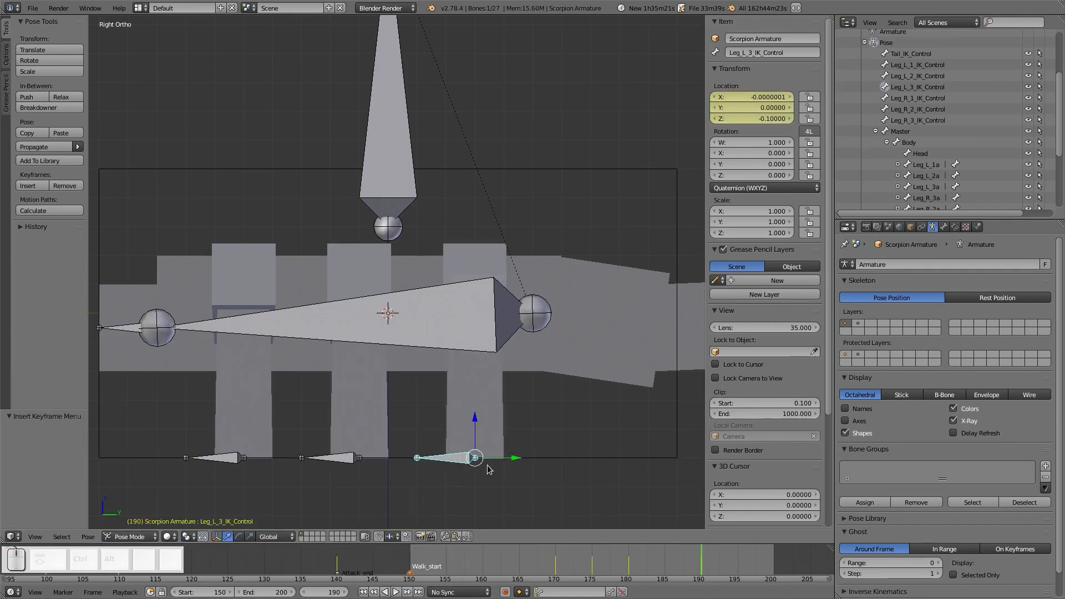
- Key the current location of Leg_R_1_IK_Control at frame 175
middle_drag(446, 463, 453, 465)
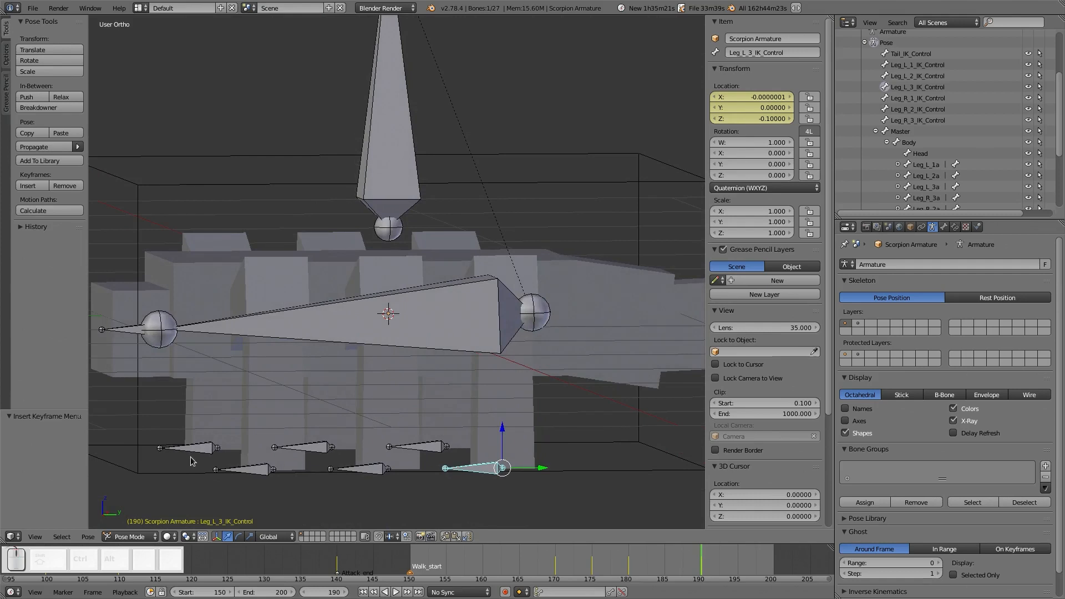
right_click(199, 454)
right_click(472, 466)
click(593, 569)
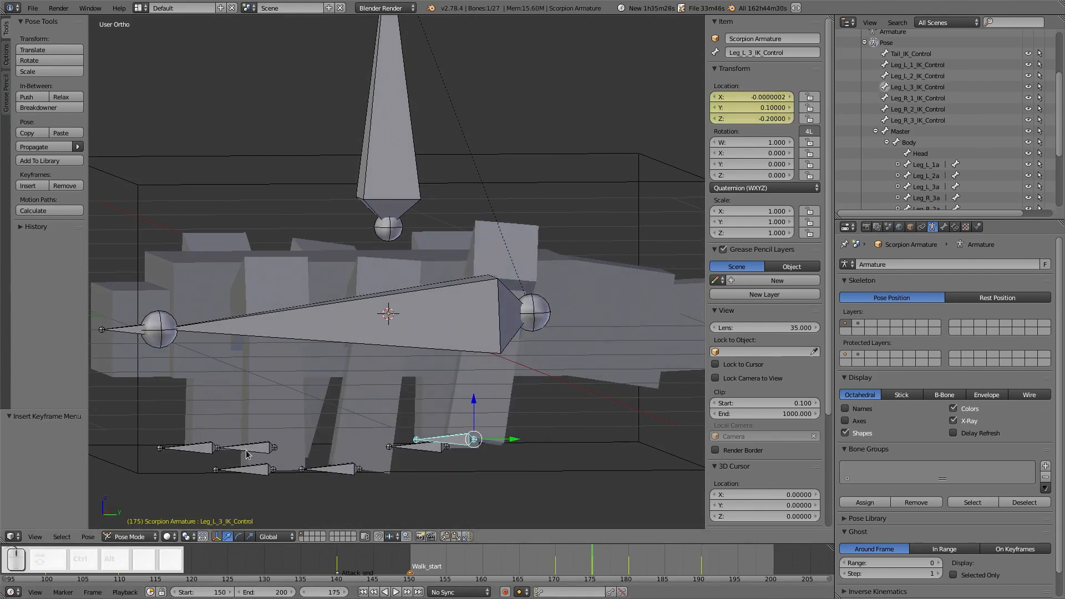
right_click(186, 450)
middle_drag(186, 451, 224, 463)
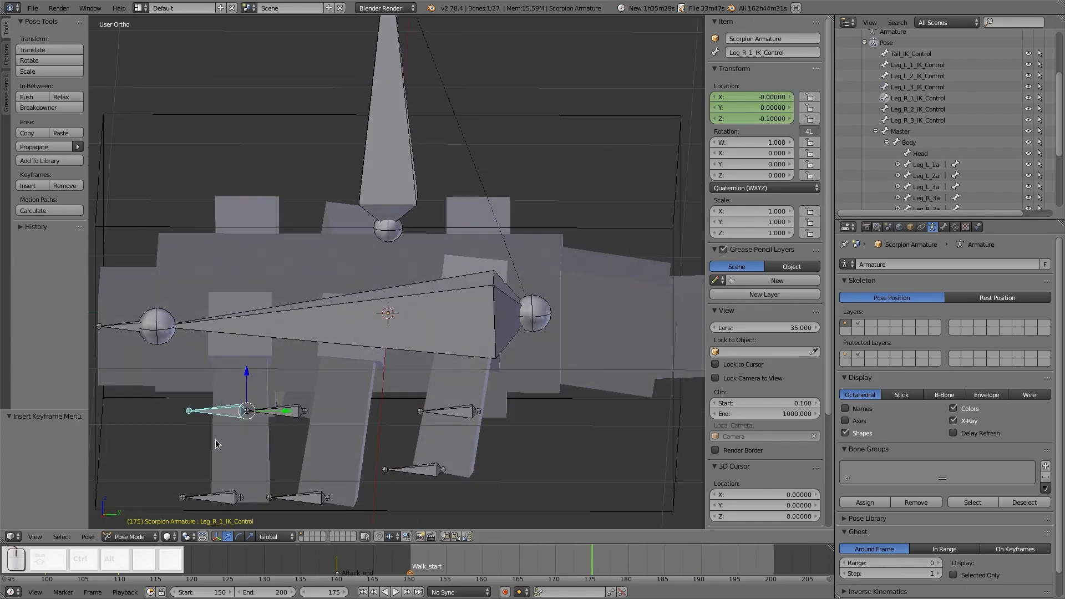
key(KP_3)
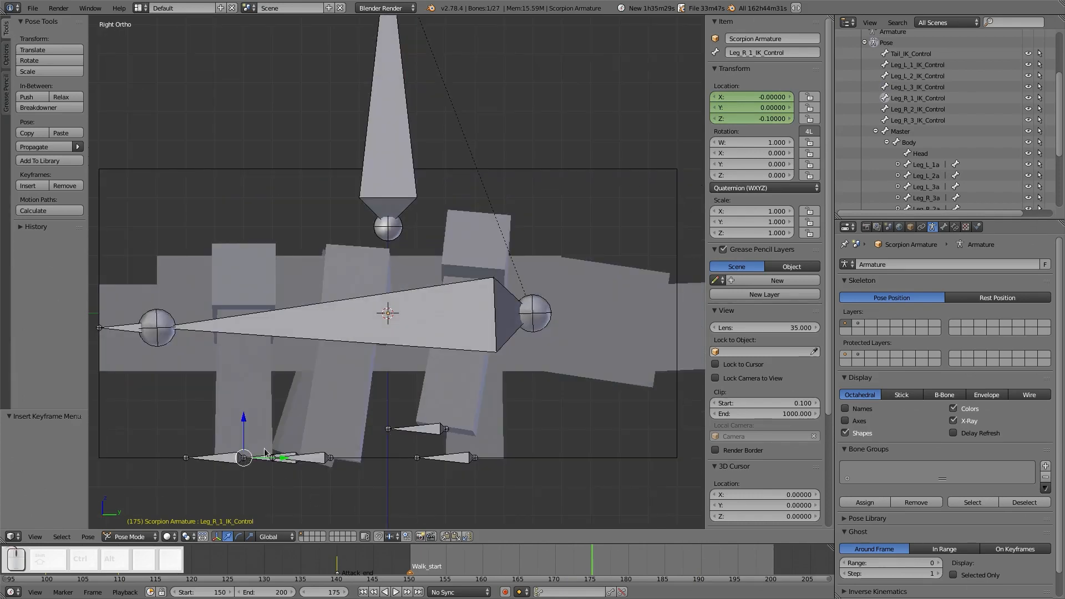
key(i)
click(257, 380)
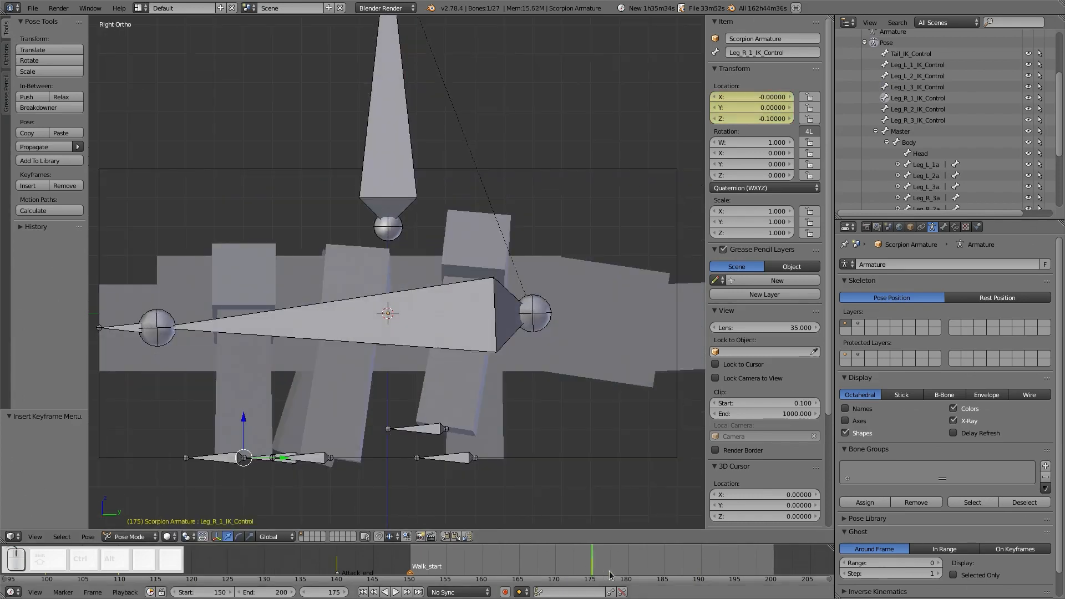
- At frame 180, move Leg_R_1_IK_Control -0.1 in Y and 0.1 in Z and key its location
click(627, 566)
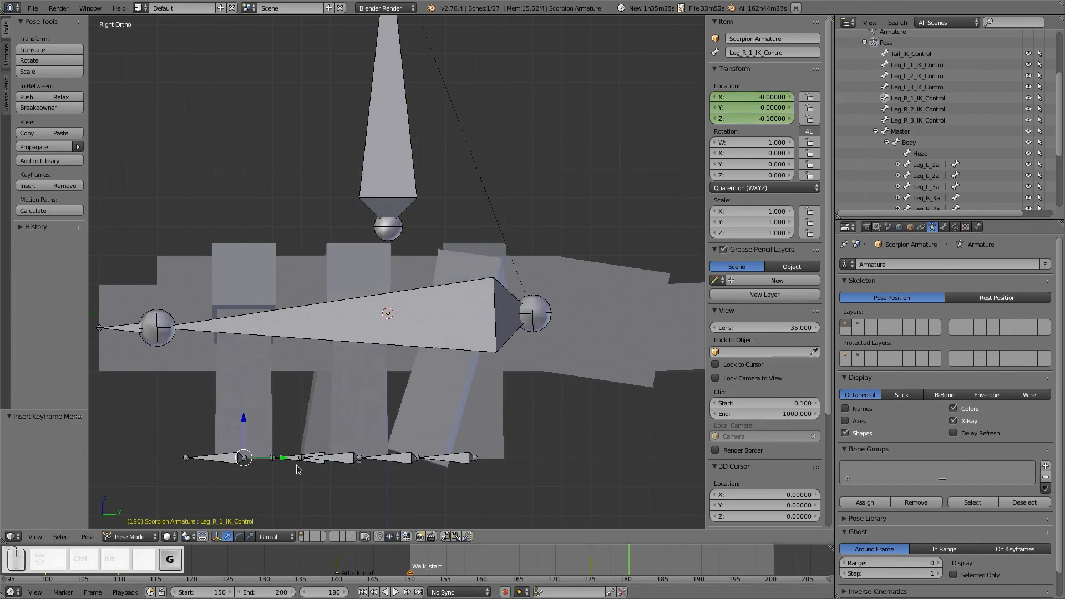
ctrl+click(241, 424)
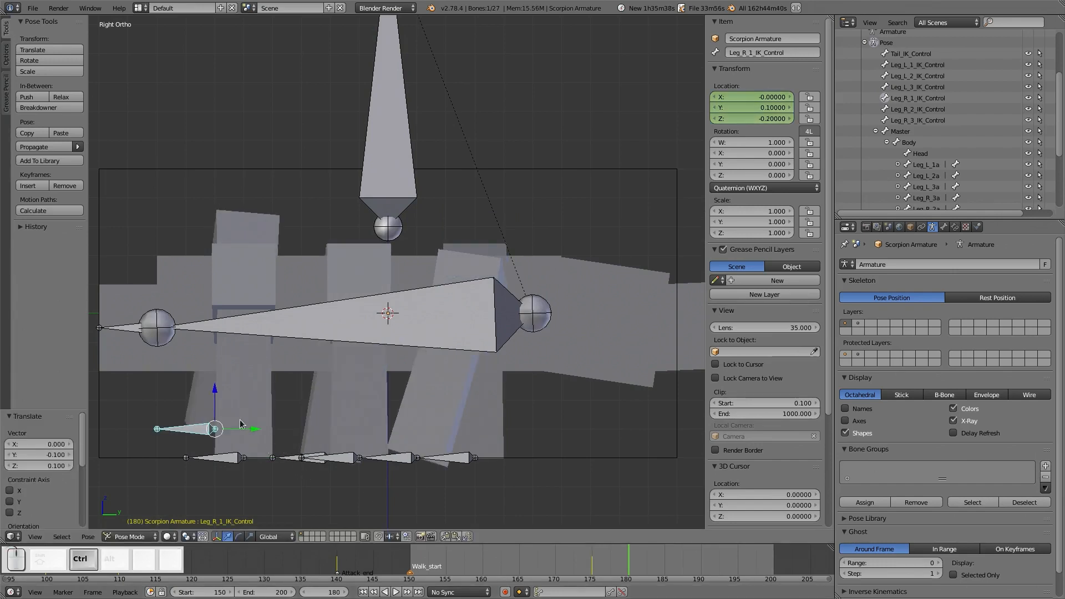
key(i)
click(232, 379)
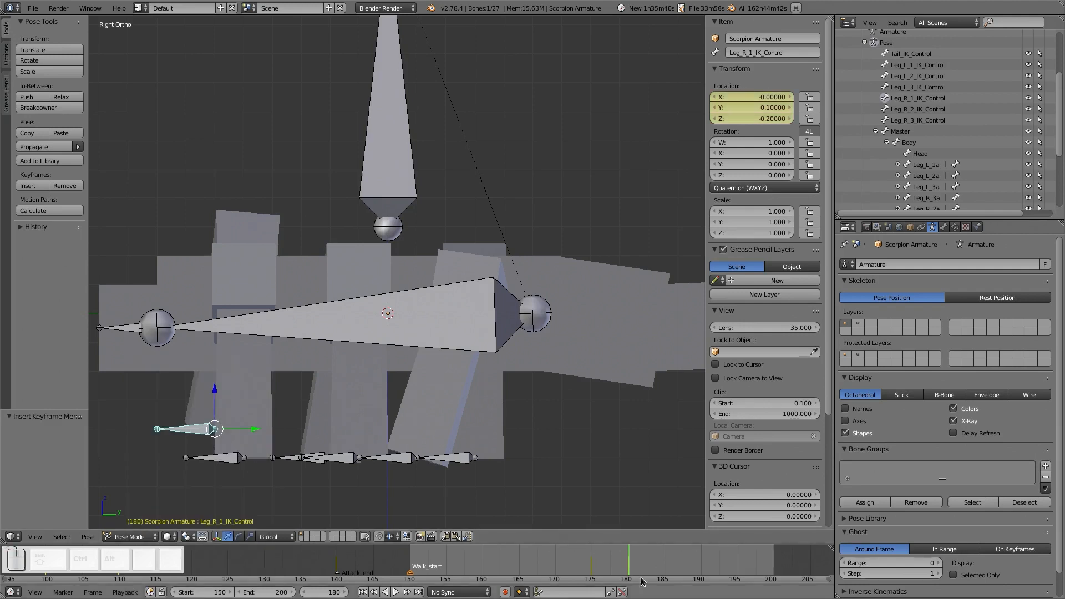
- At frame 185, move Leg_R_1_IK_Control -0.1 in Y and -0.1 in Z and key its location
click(664, 564)
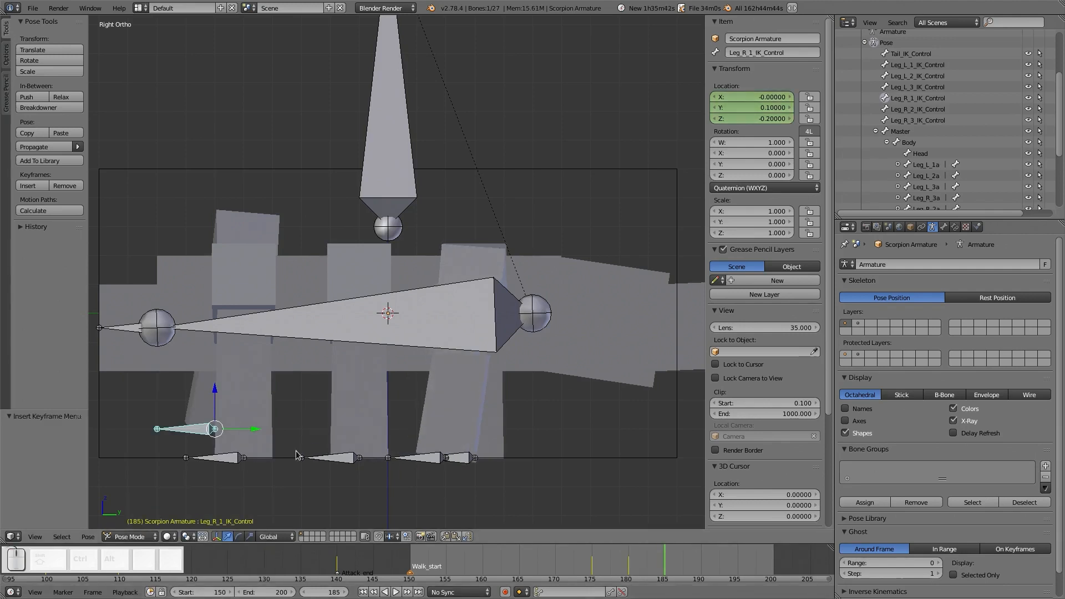
key(g)
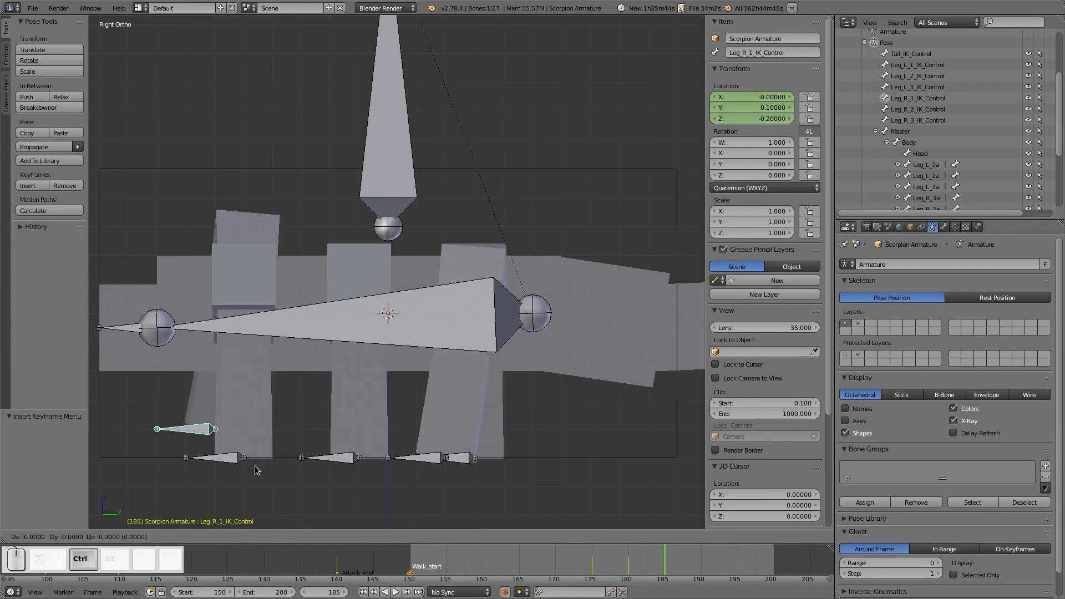
ctrl+click(241, 478)
key(i)
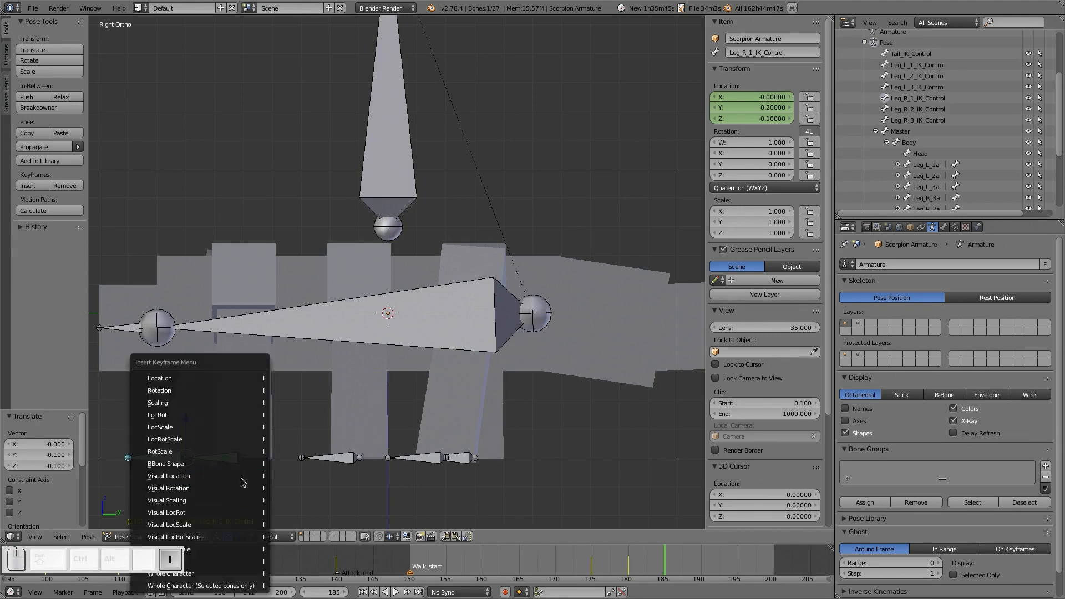
click(190, 375)
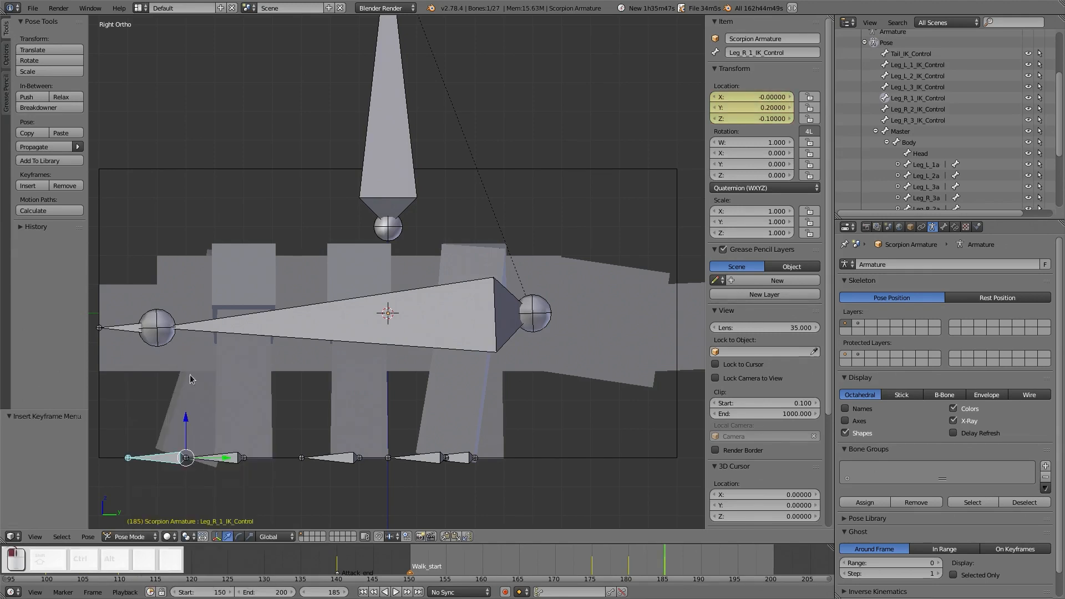
- At frame 195, move Leg_R_1_IK_Control 0.2 in Y and key its location
click(738, 568)
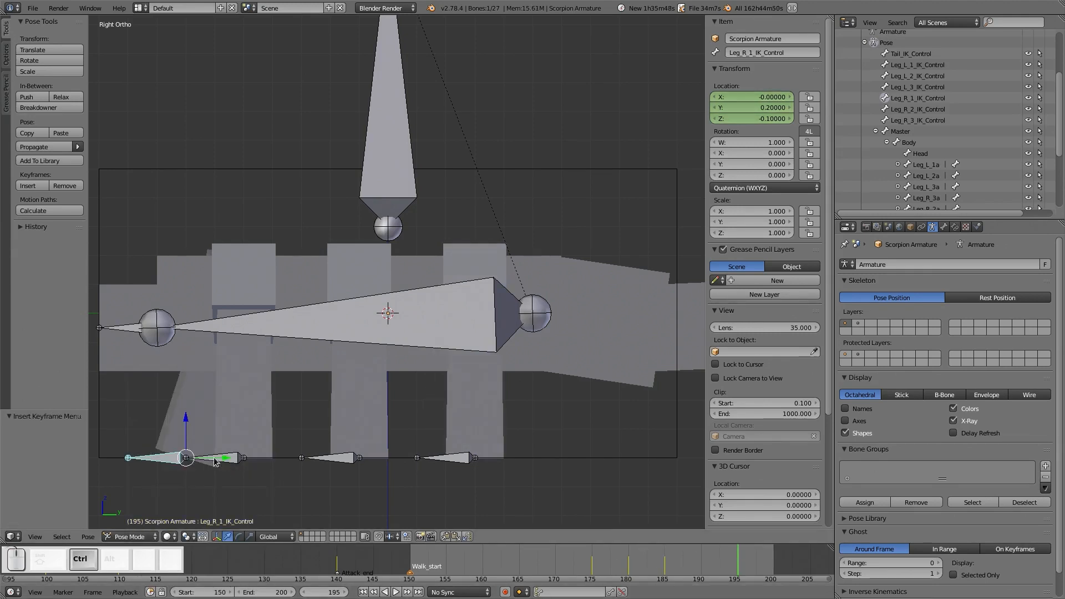
key(g)
key(y)
click(257, 463)
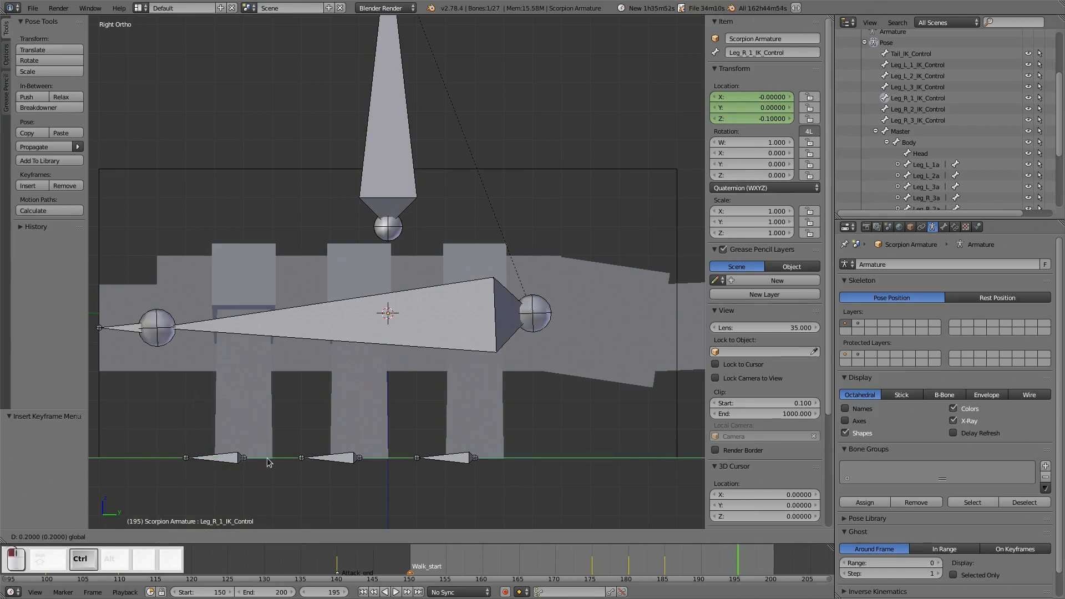
key(i)
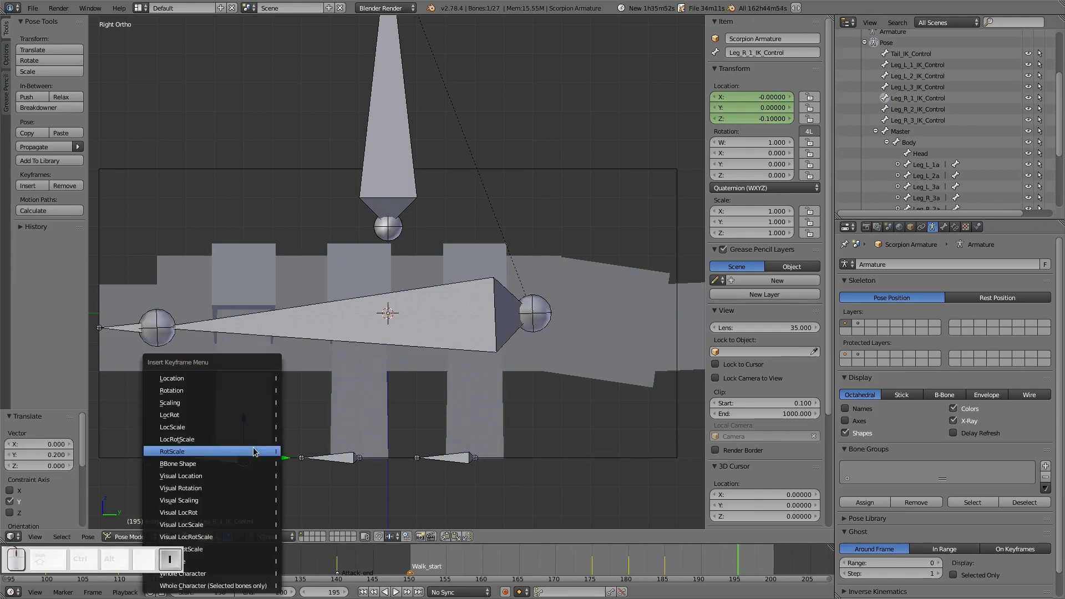
click(211, 378)
- Set the animation's end frame to 195 and play back the walk cycle with no bones selected
key(a)
scroll(225, 417, down, 2)
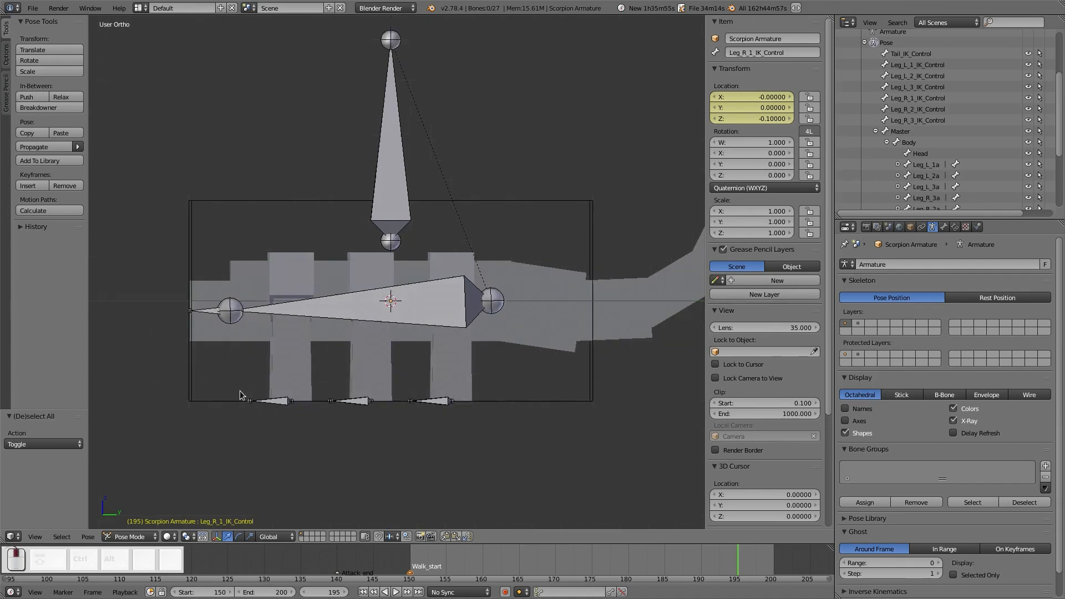
middle_drag(240, 391, 288, 402)
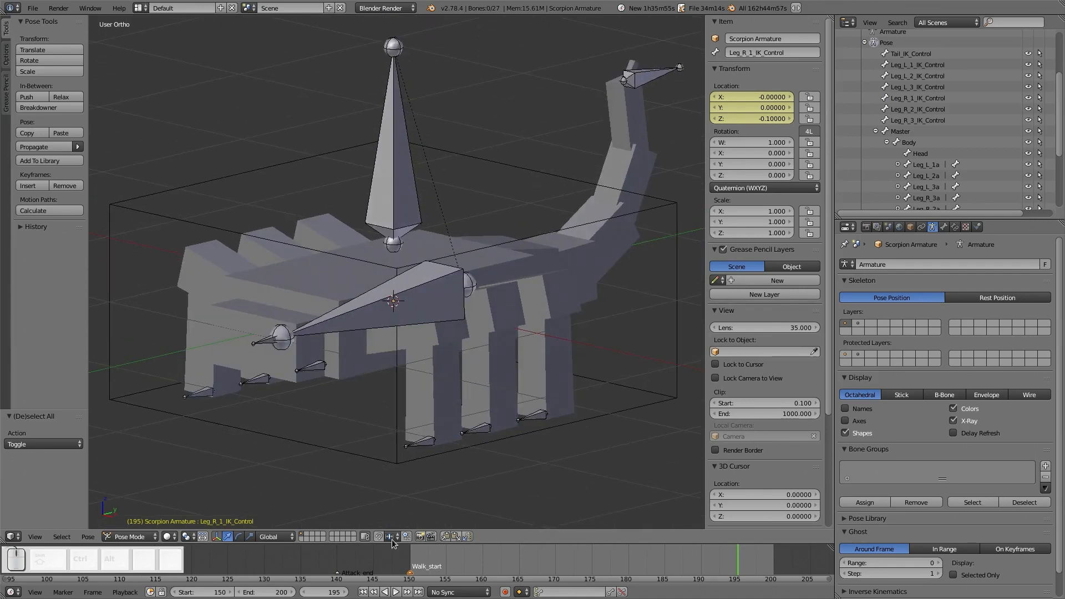
click(266, 591)
text(195)
key(Return)
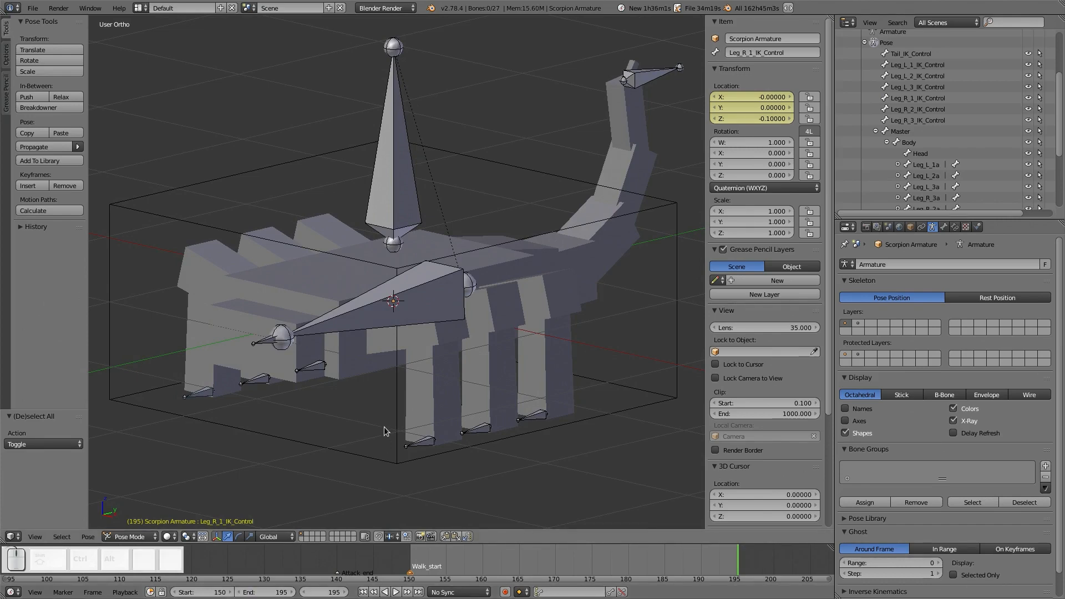
key(alt+a)
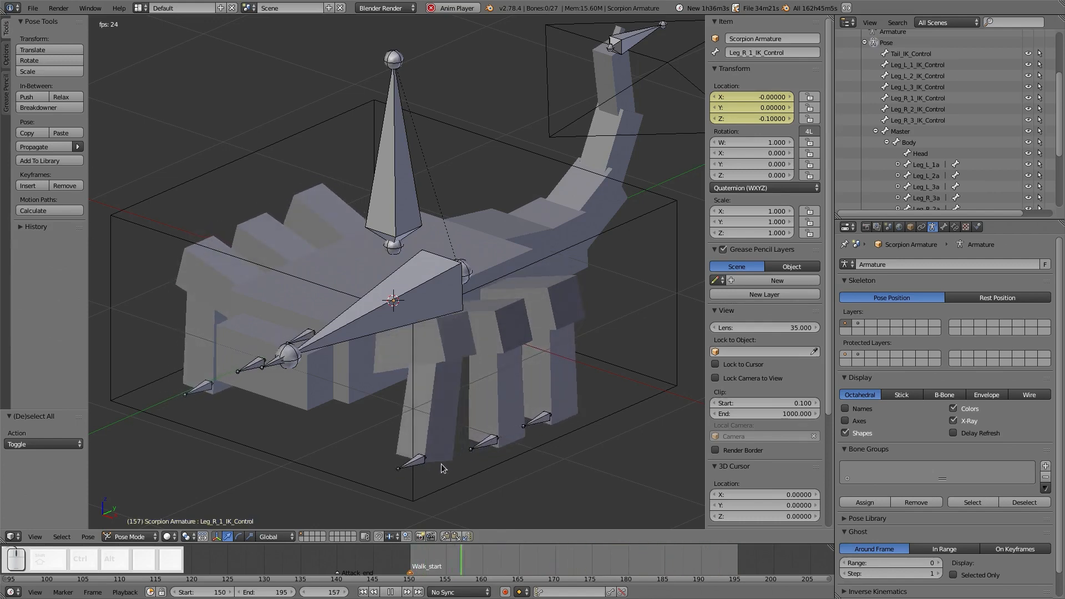
- Preview the walk by moving the Master bone along Y during playback, cancel the move and stop the animation
middle_drag(441, 464, 396, 186)
right_click(396, 186)
key(g)
key(y)
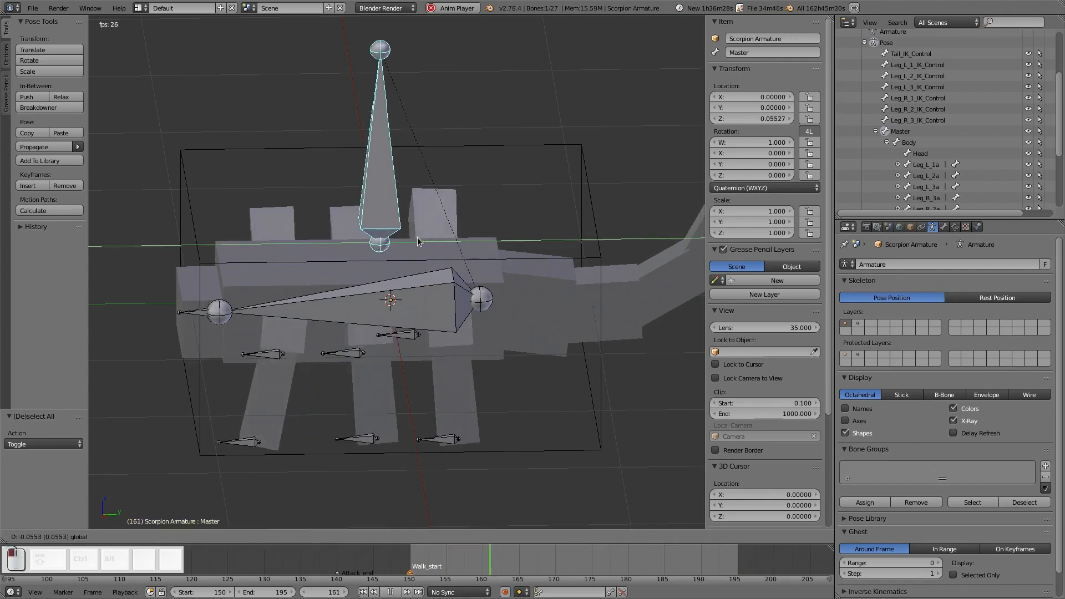
drag(384, 244, 441, 267)
right_click(442, 267)
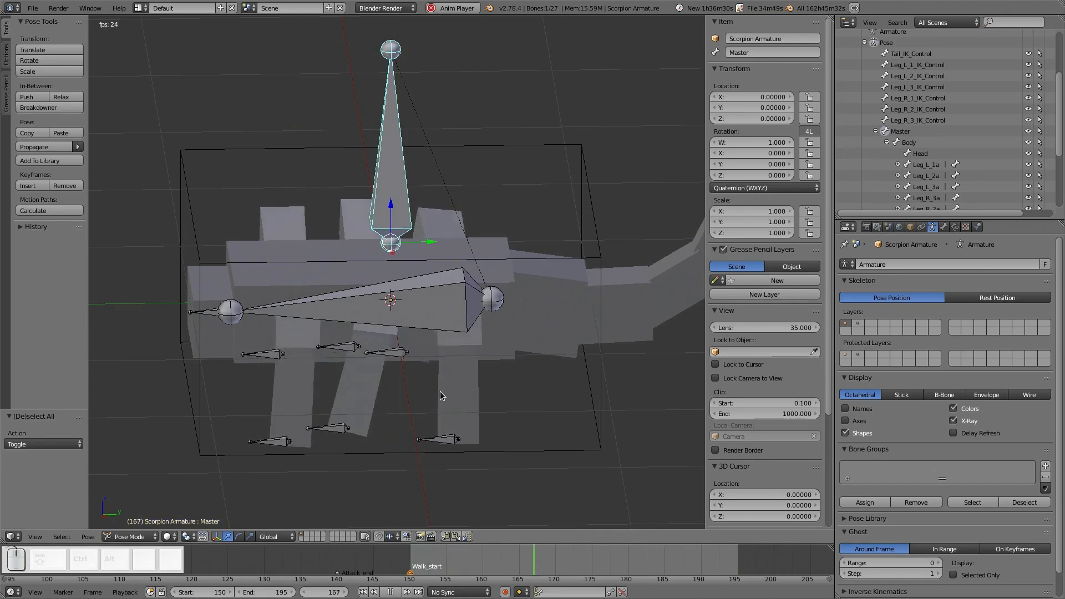
key(Escape)
- Examine the keyframe timing of Leg_L_1, Leg_L_2 and Leg_L_3_IK_Control between frames 150 and 195 by scrubbing the timeline
right_click(284, 447)
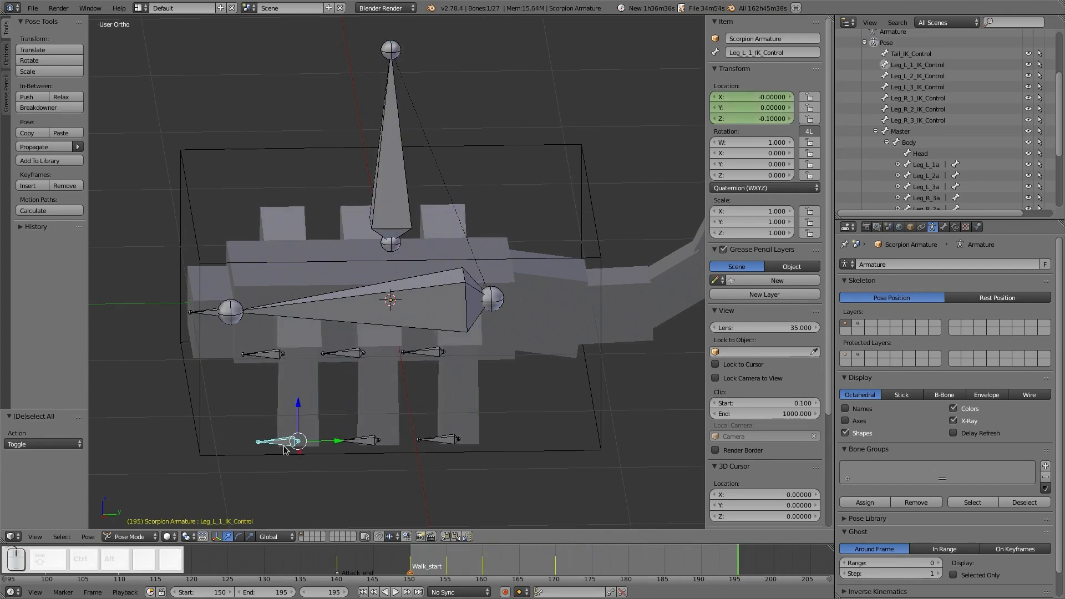
drag(410, 564, 559, 556)
middle_drag(394, 439, 399, 446)
right_click(365, 444)
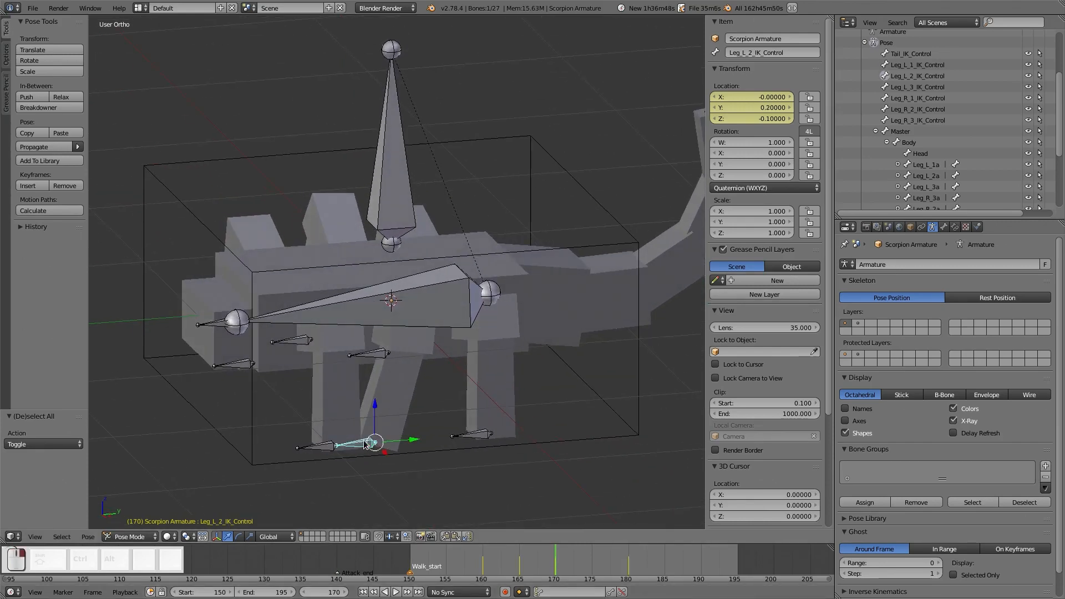
right_click(476, 440)
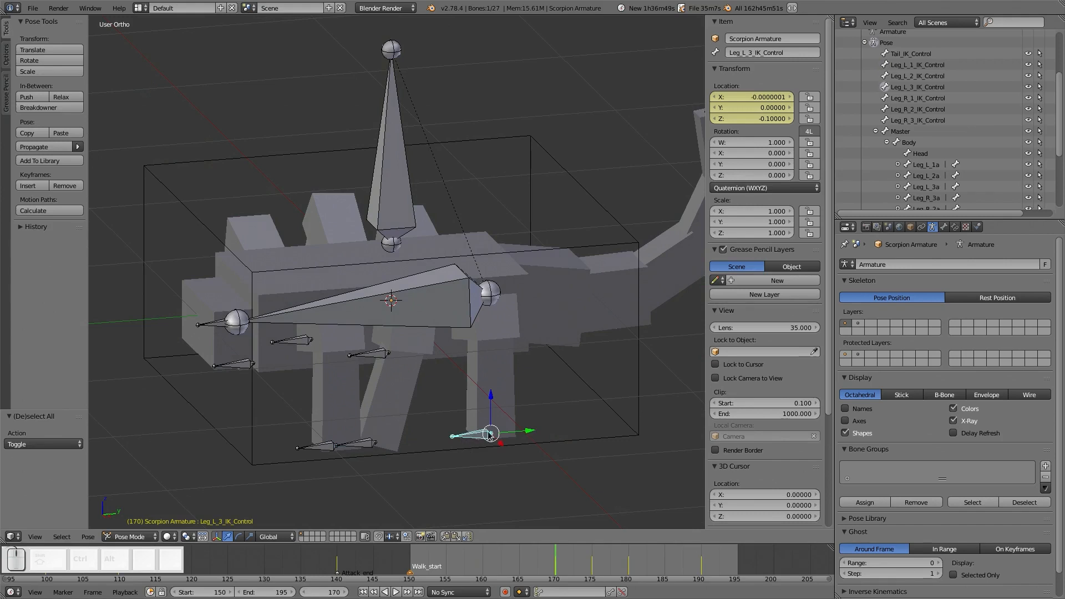
key(alt+a)
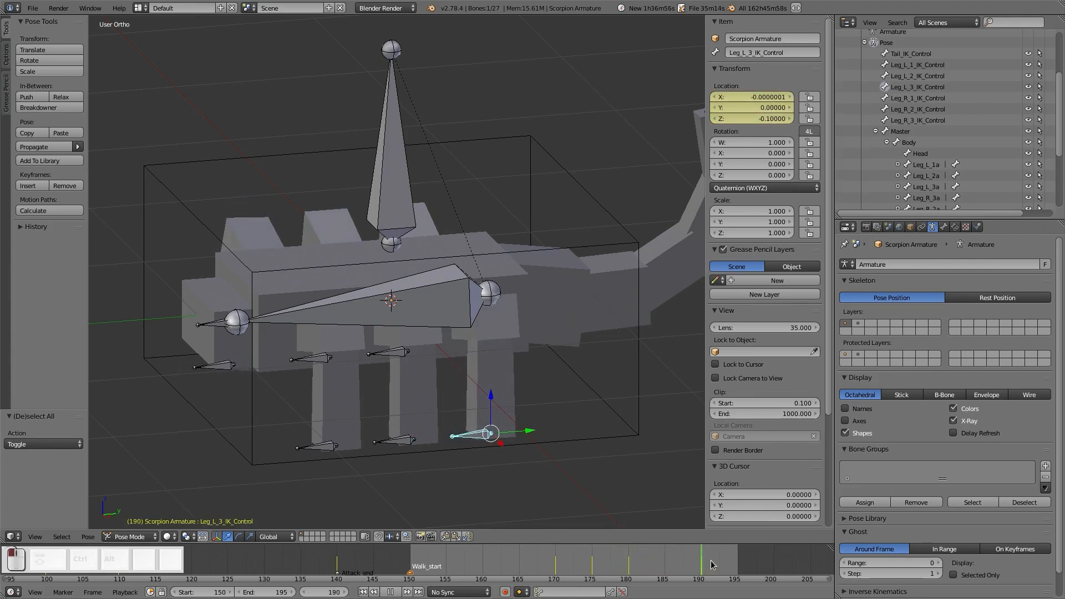
drag(476, 579, 410, 556)
right_click(328, 446)
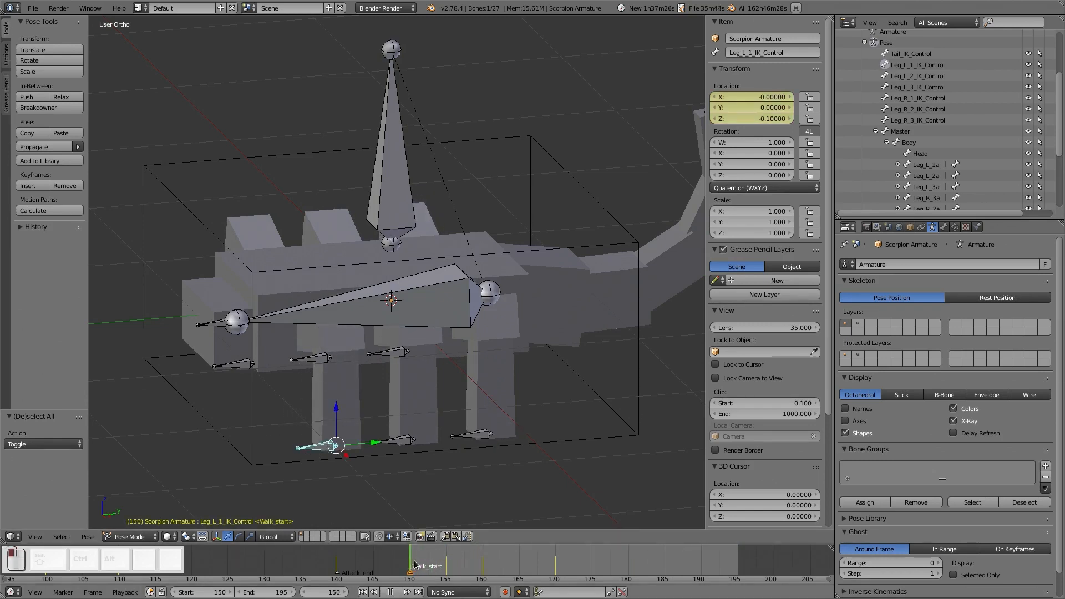
drag(414, 564, 585, 558)
- Switch to the Animation screen layout and deselect all of Leg_L_1_IK_Control's keyframes in the graph editor
click(138, 8)
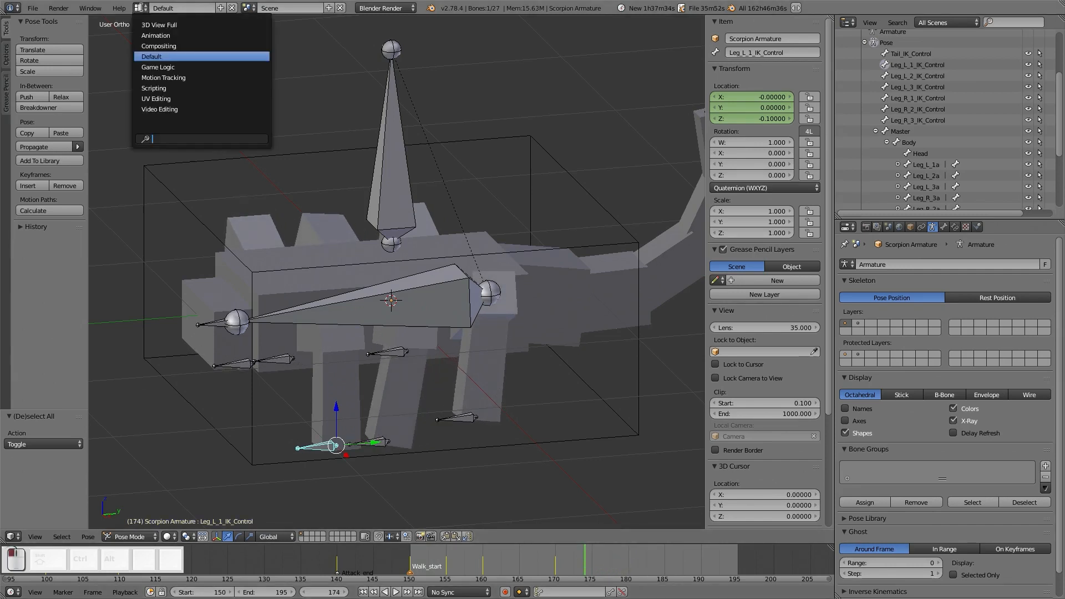
click(162, 37)
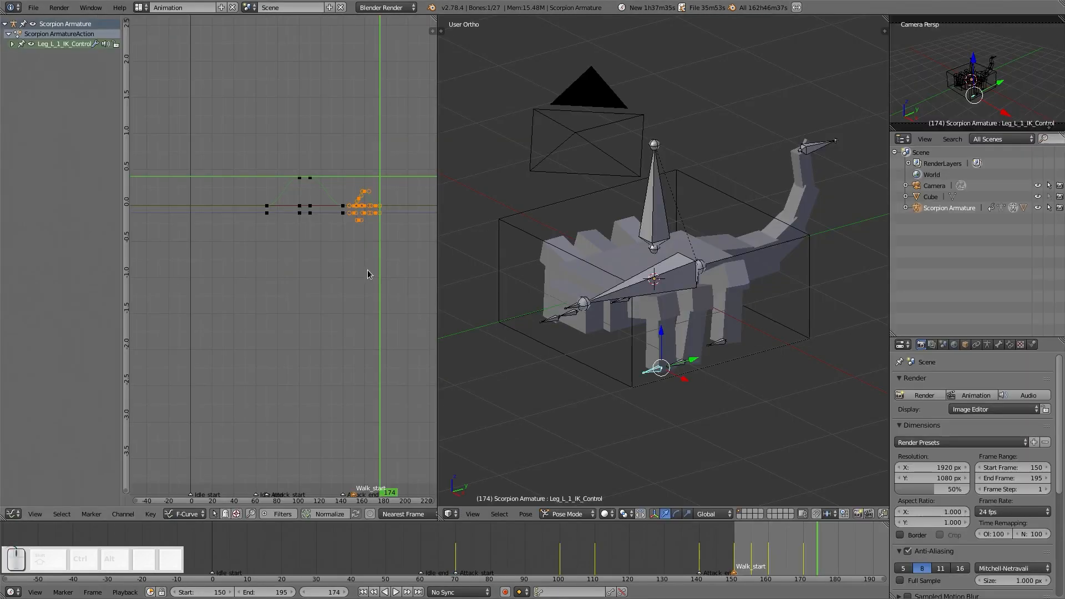
scroll(368, 269, up, 7)
shift+middle_drag(423, 176, 330, 233)
scroll(332, 235, up, 4)
key(a)
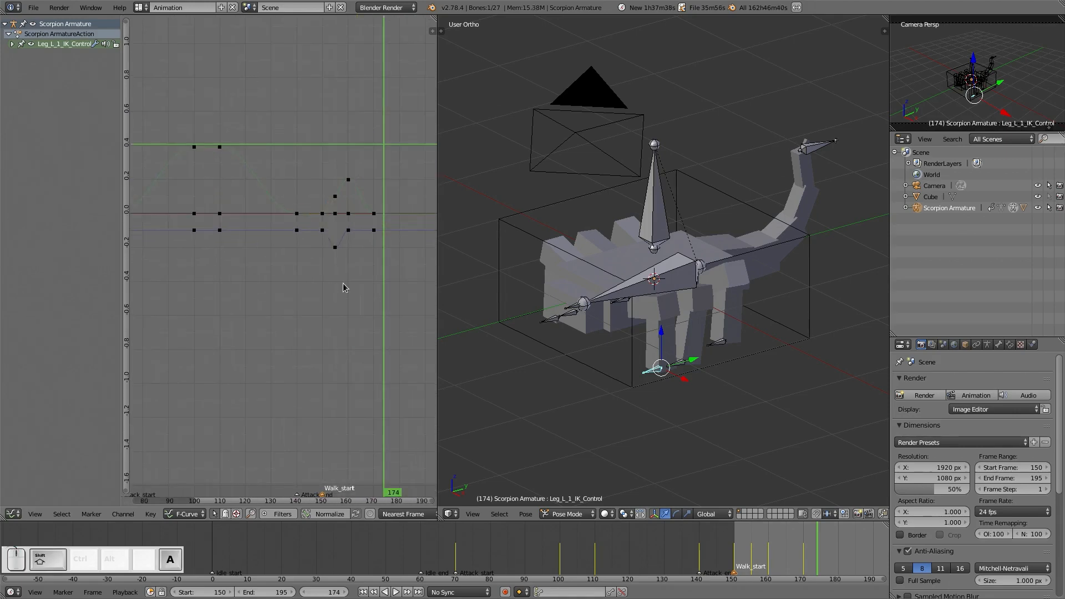
scroll(343, 283, up, 2)
key(a)
key(a)
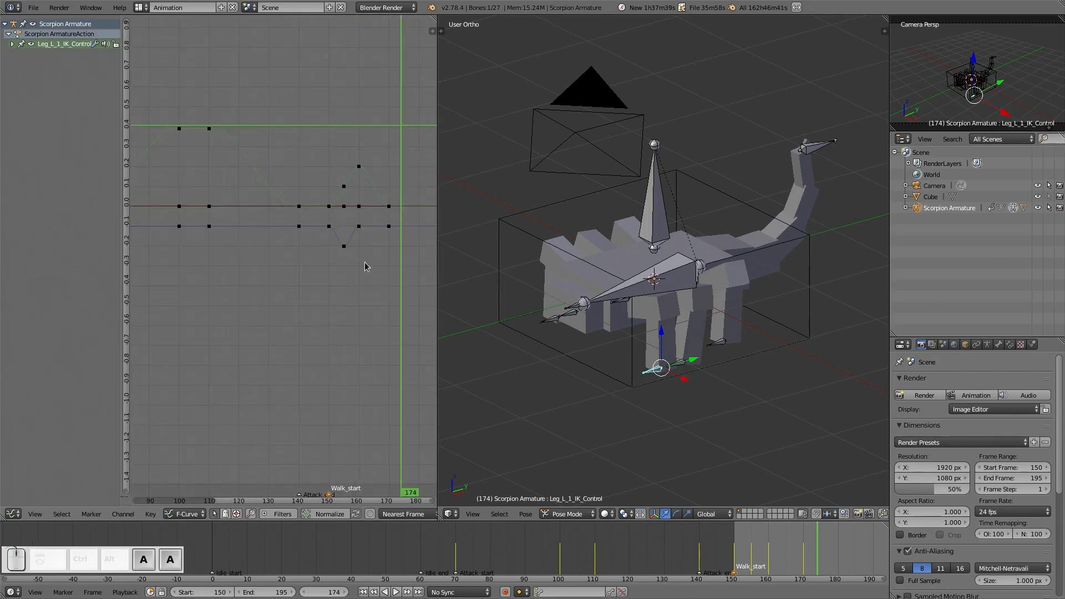
middle_drag(365, 262, 342, 262)
- Select Leg_R_3_IK_Control's walk keyframes from frame 155 onward in the graph editor and shift them -5 frames
middle_drag(666, 392, 676, 351)
right_click(671, 354)
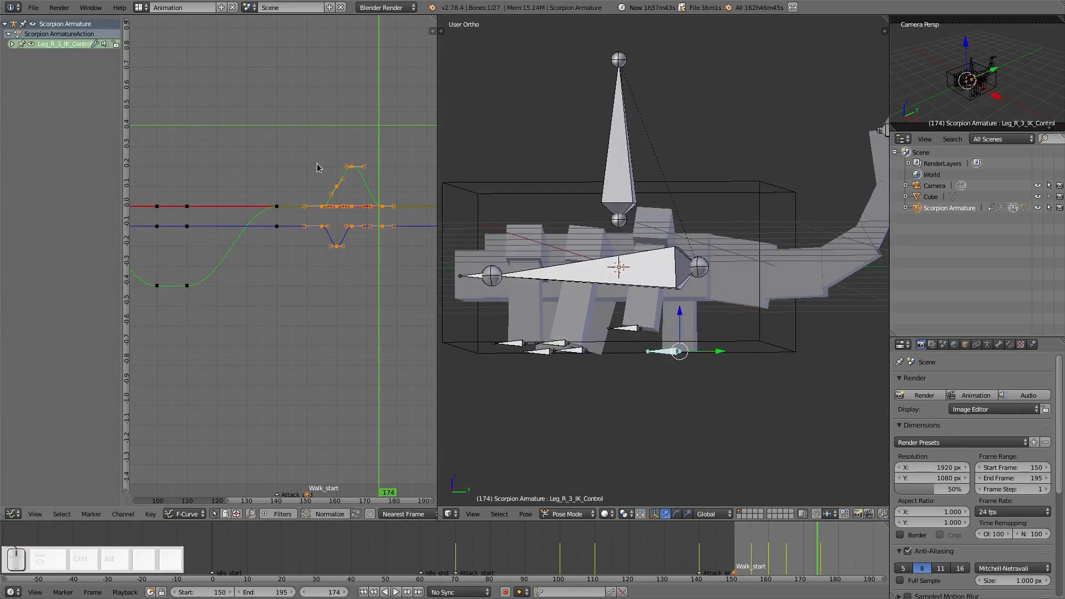
key(a)
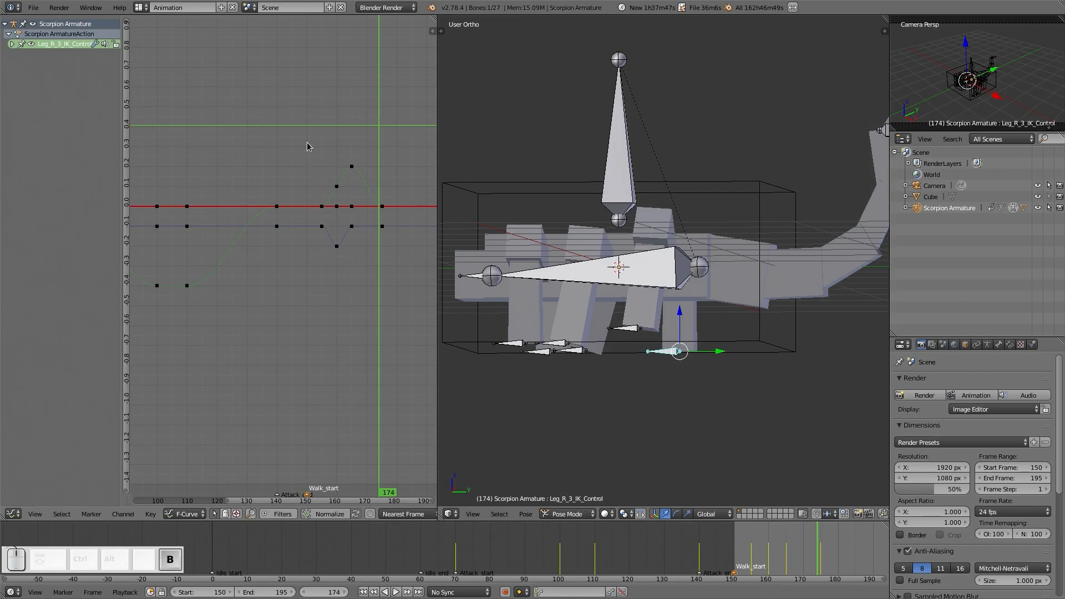
drag(314, 141, 390, 278)
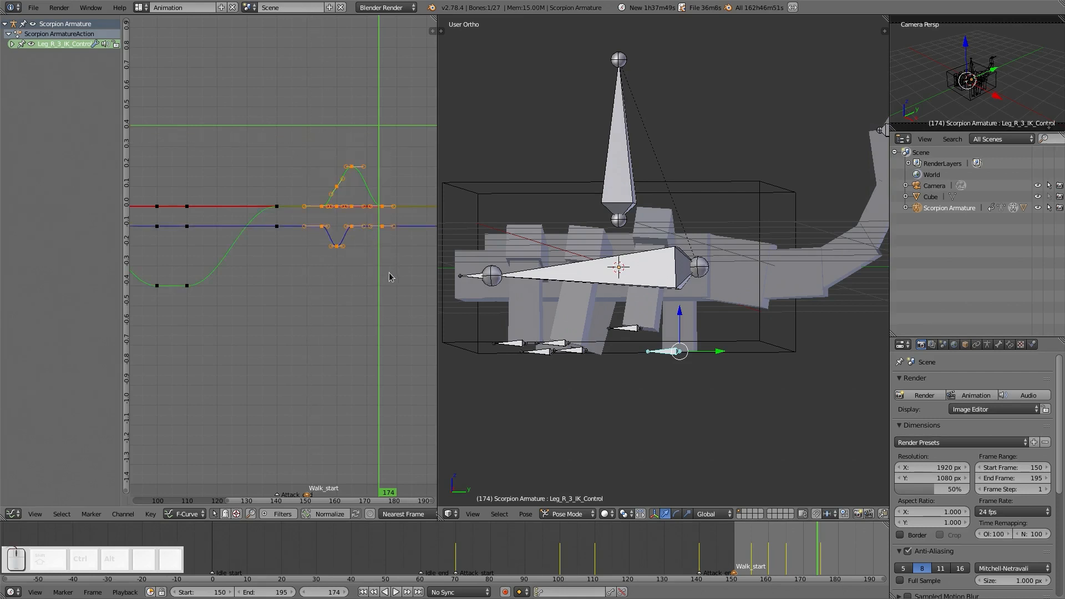
scroll(369, 272, up, 1)
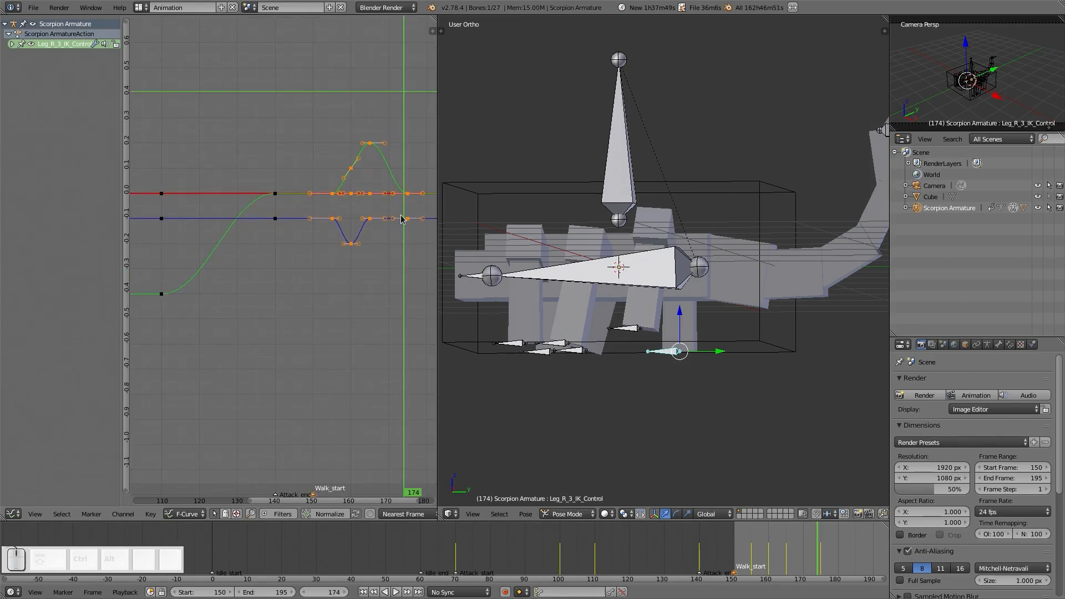
key(g)
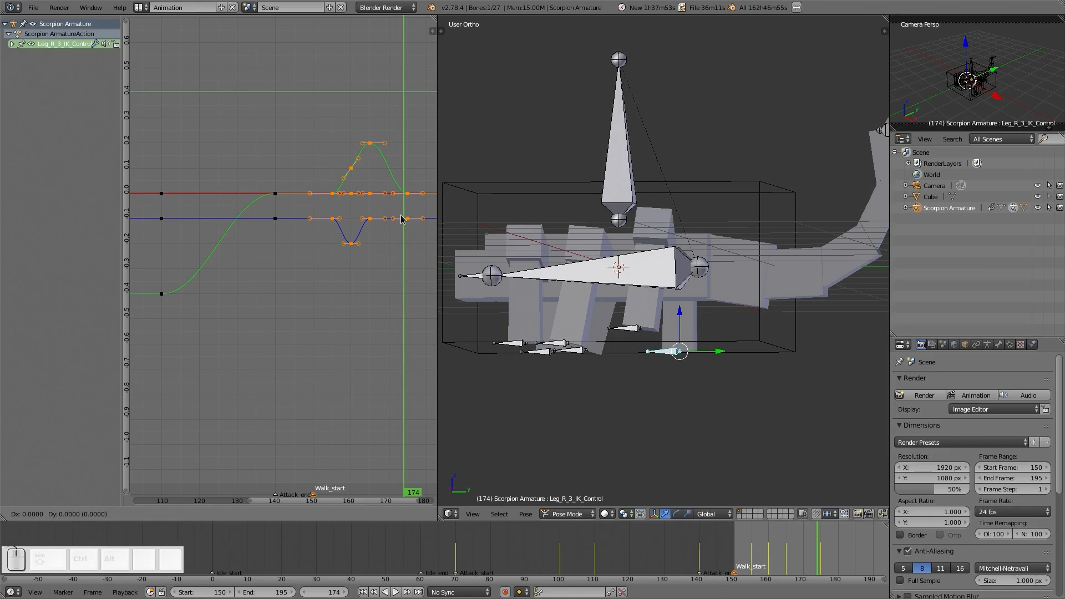
key(x)
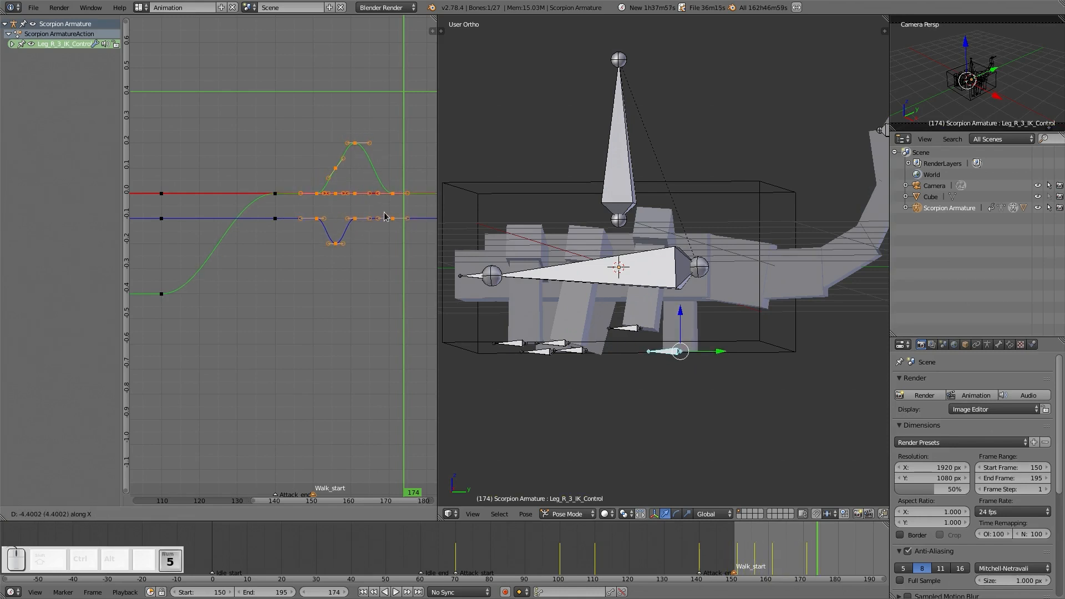
key(minus)
key(KP_5)
key(KP_Enter)
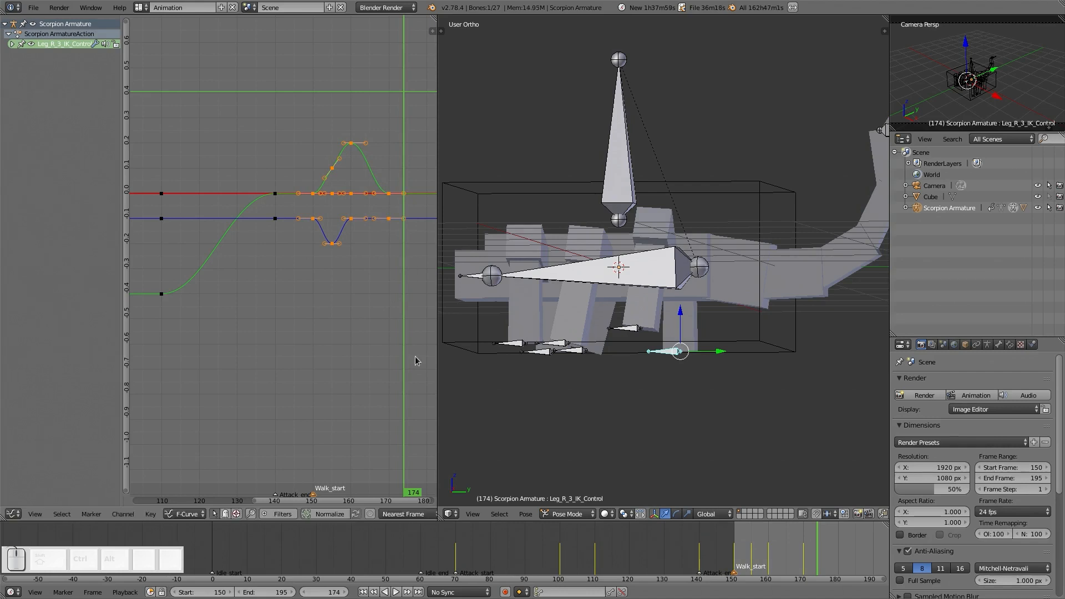
- Review the retimed walk from frame 150 with no bones selected, and check Leg_L_2_IK_Control's first walk keyframe at frame 160
mouse_move(730, 560)
mouse_down()
mouse_move(811, 542)
mouse_move(731, 550)
mouse_move(832, 547)
mouse_move(722, 555)
mouse_move(734, 564)
mouse_up()
drag(653, 524, 653, 524)
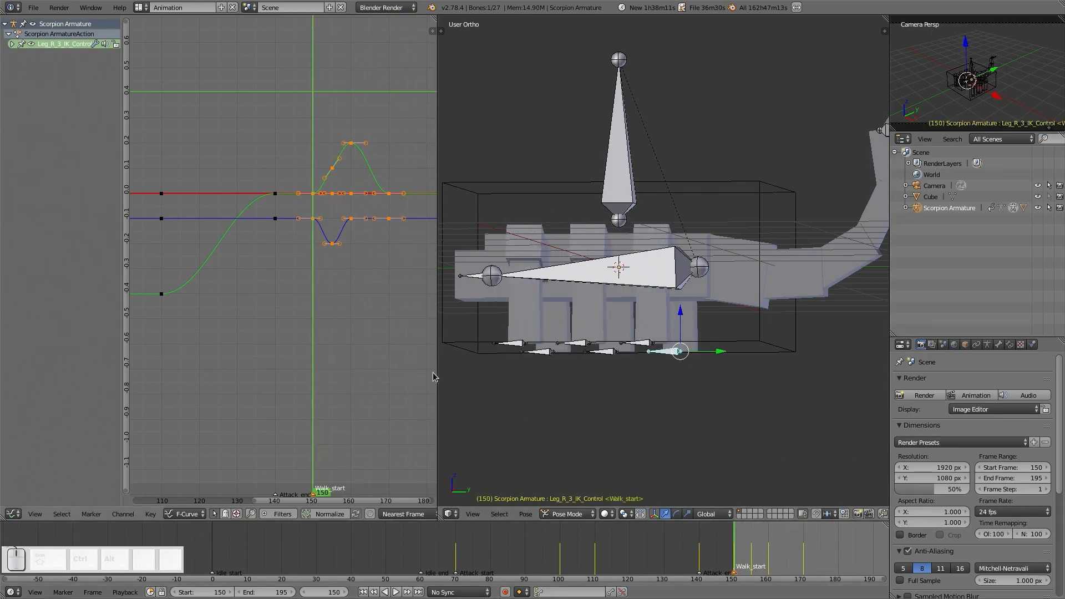
key(a)
middle_drag(623, 396, 574, 369)
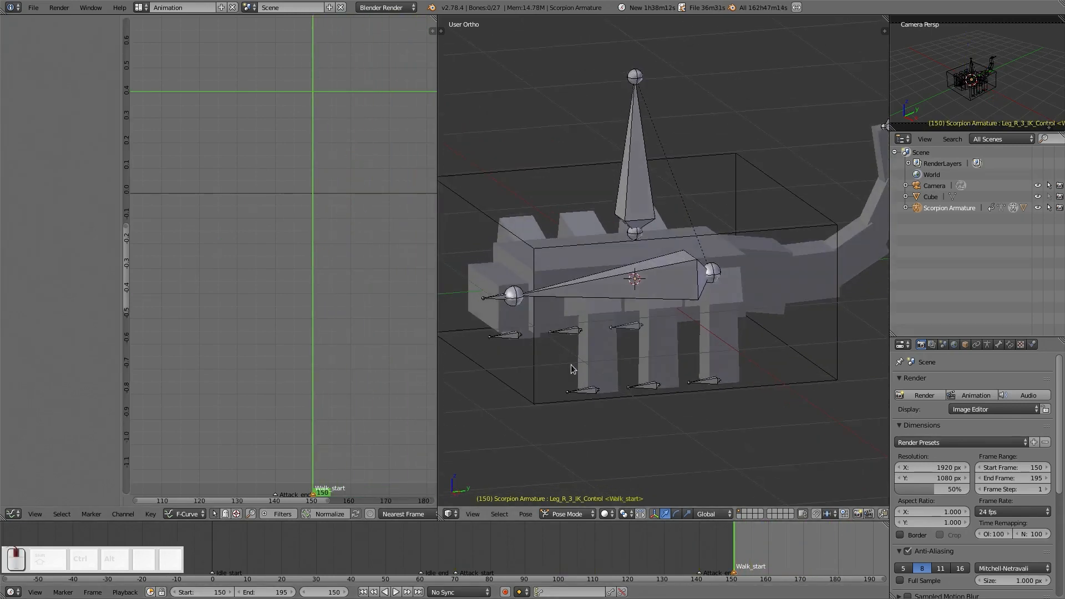
key(alt+a)
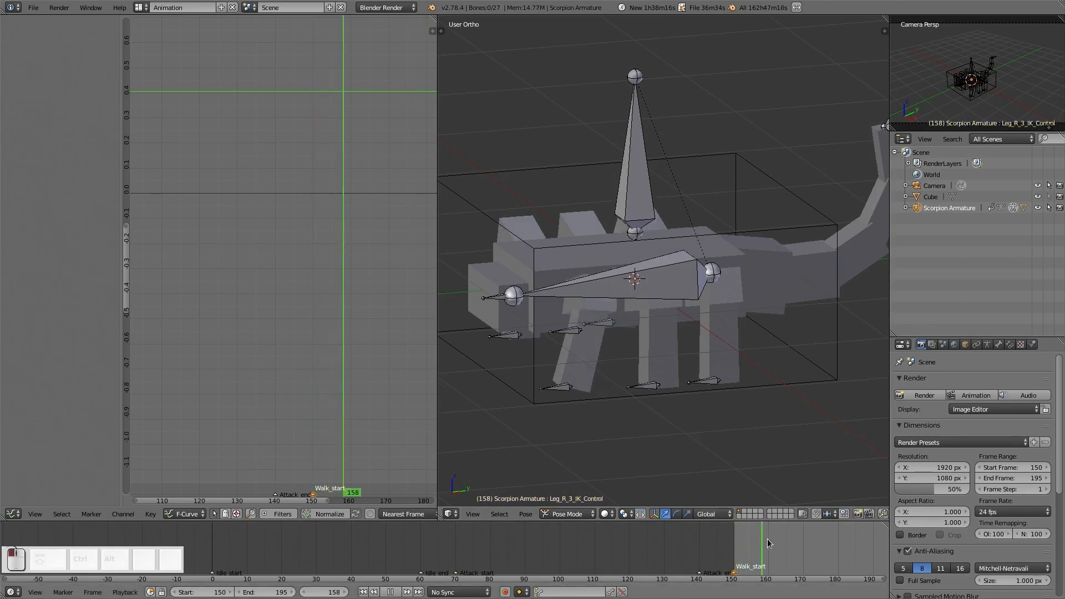
key(alt+a)
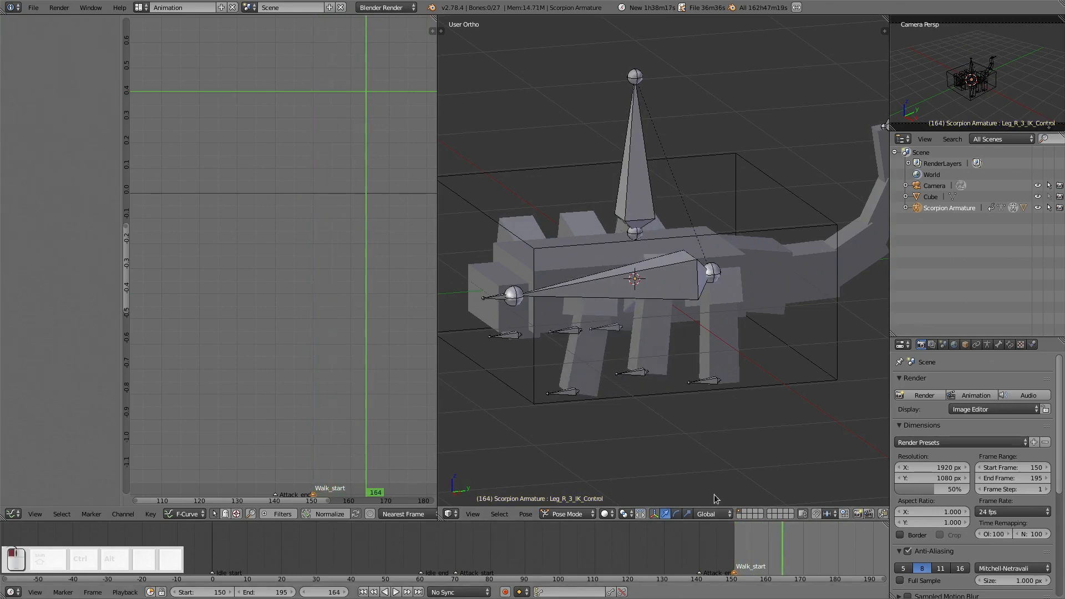
right_click(634, 381)
click(765, 538)
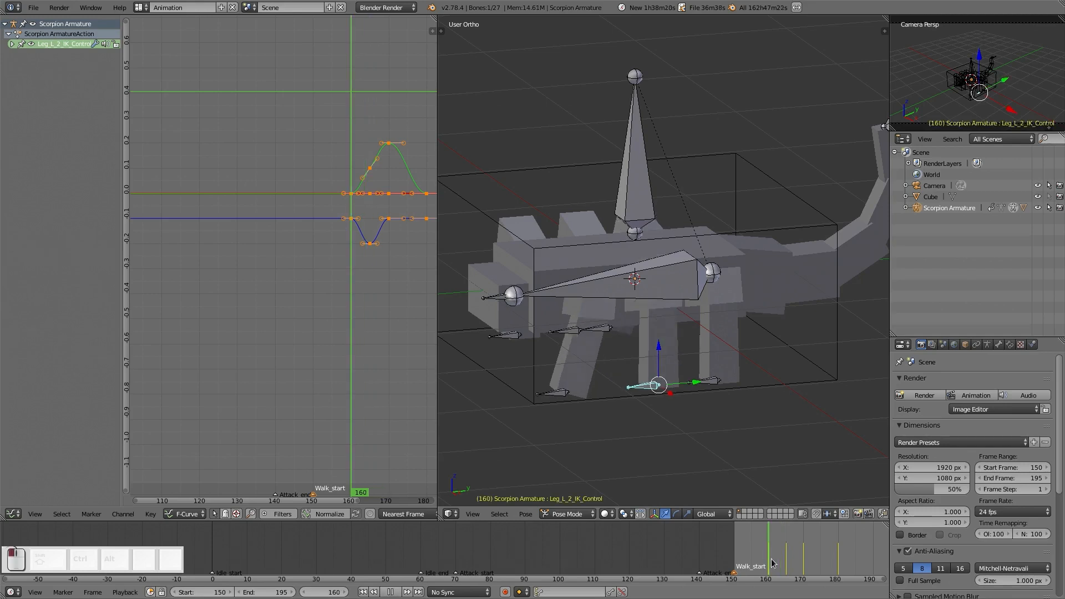
- Select all of Leg_R_2_IK_Control's walk keyframes from frame 165 onward in the graph editor and shift them -5 frames
right_click(574, 331)
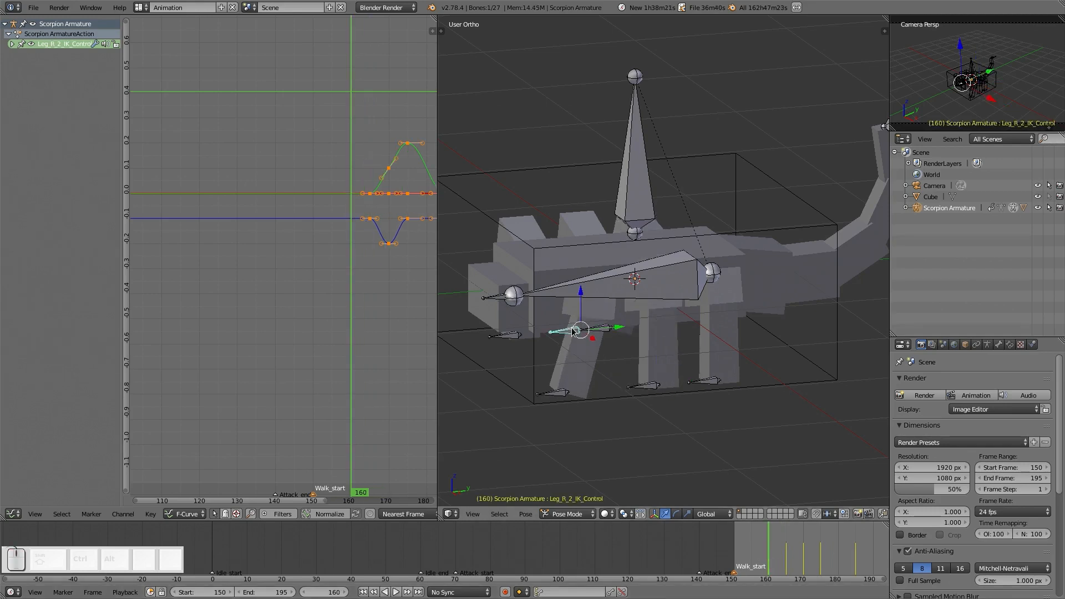
click(787, 565)
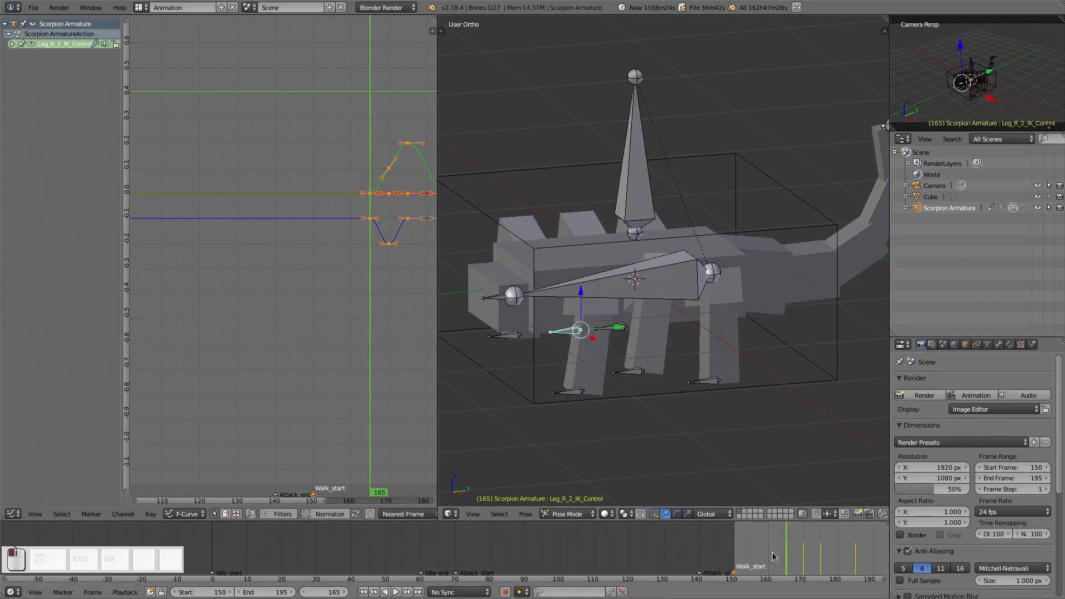
shift+middle_drag(376, 231, 308, 243)
key(a)
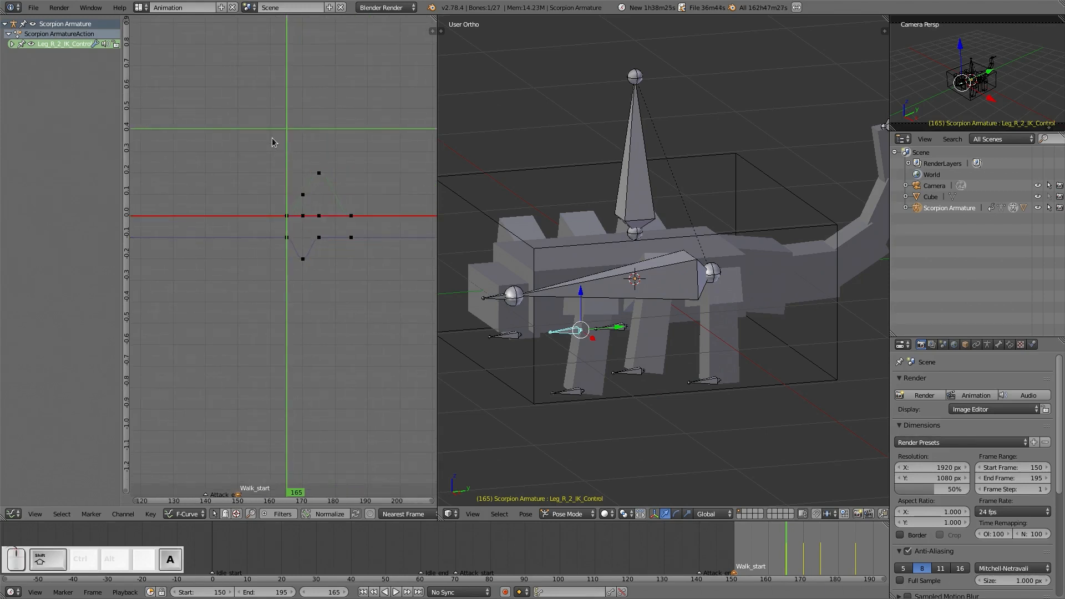
key(b)
drag(273, 115, 371, 285)
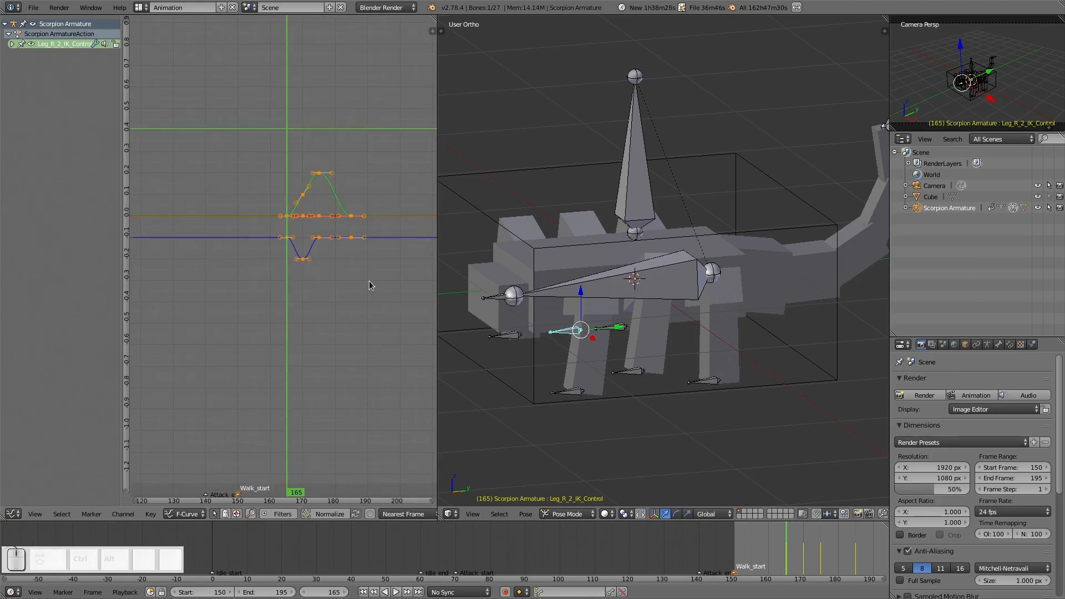
key(g)
key(x)
key(minus)
key(5)
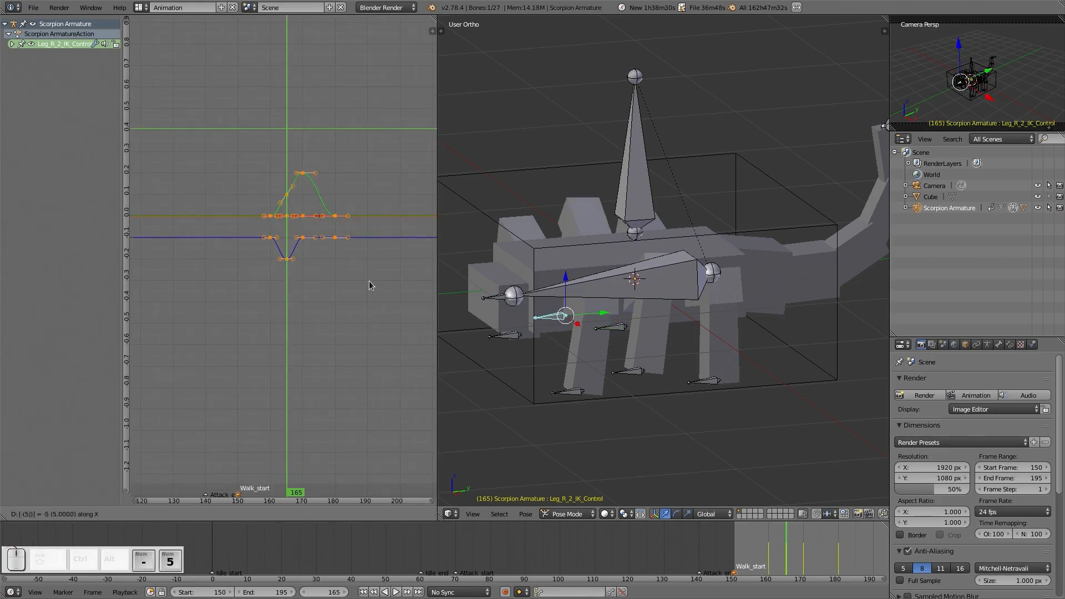
key(Return)
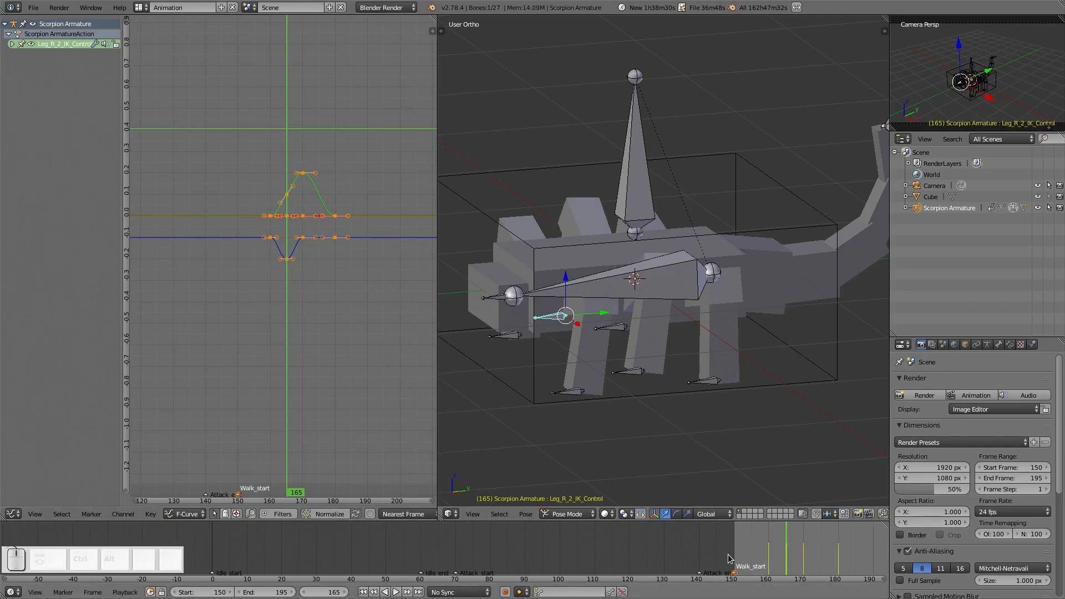
- Compare the curve timing of Leg_L_3, Leg_L_2 and Leg_L_1_IK_Control while scrubbing the walk between frames 150 and 178
drag(729, 559, 832, 545)
right_click(693, 380)
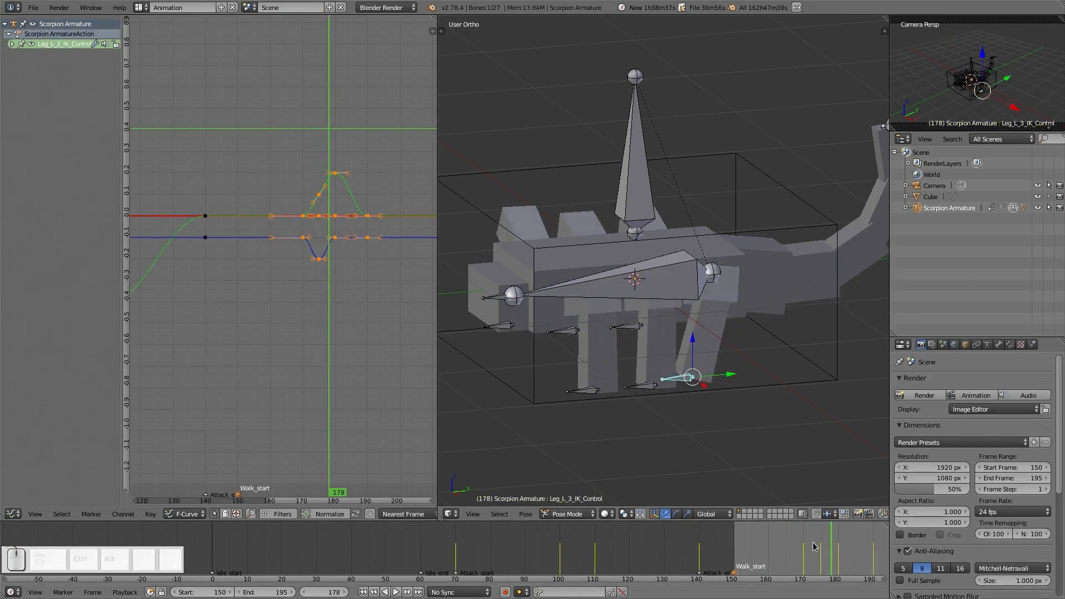
key(alt+a)
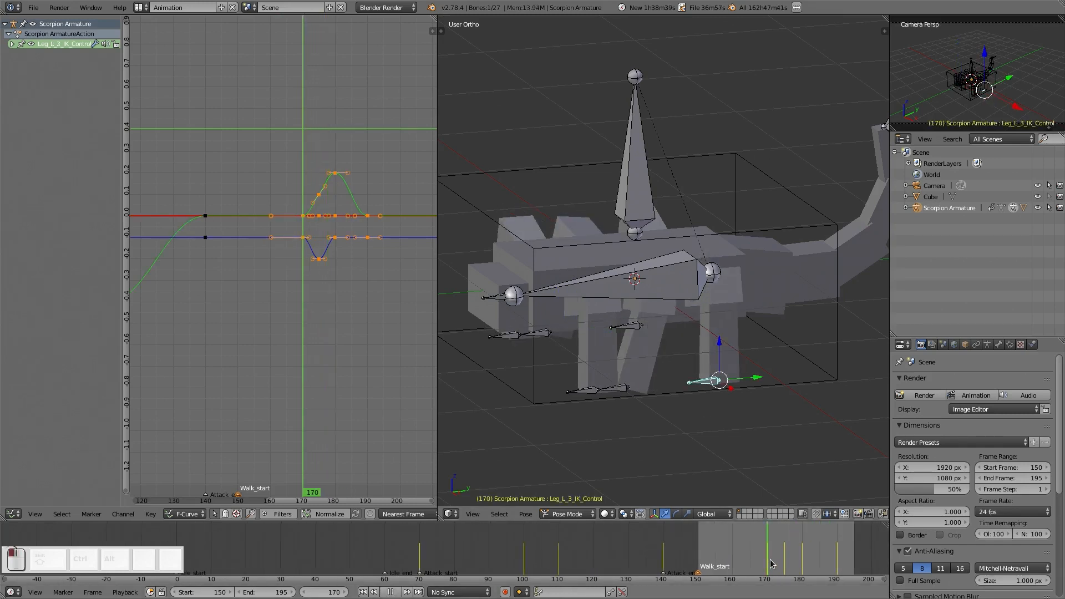
drag(771, 559, 752, 562)
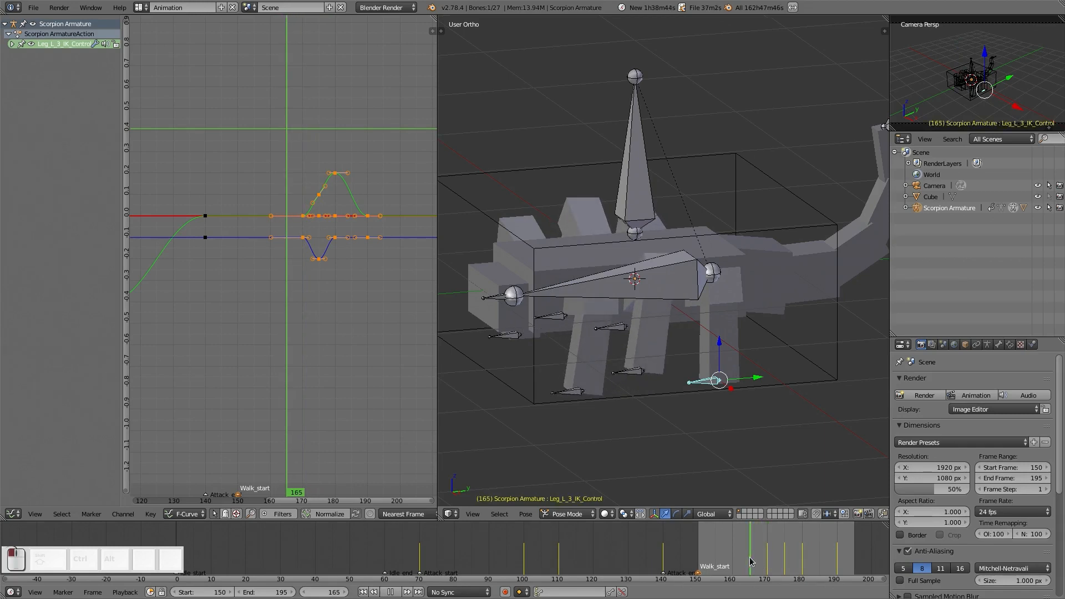
right_click(627, 378)
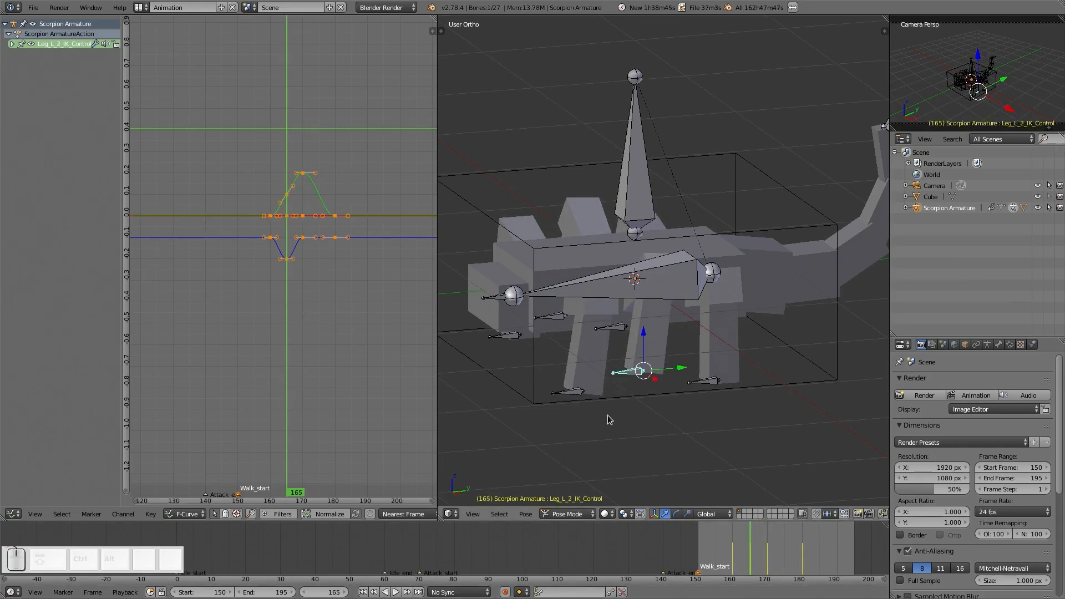
right_click(567, 398)
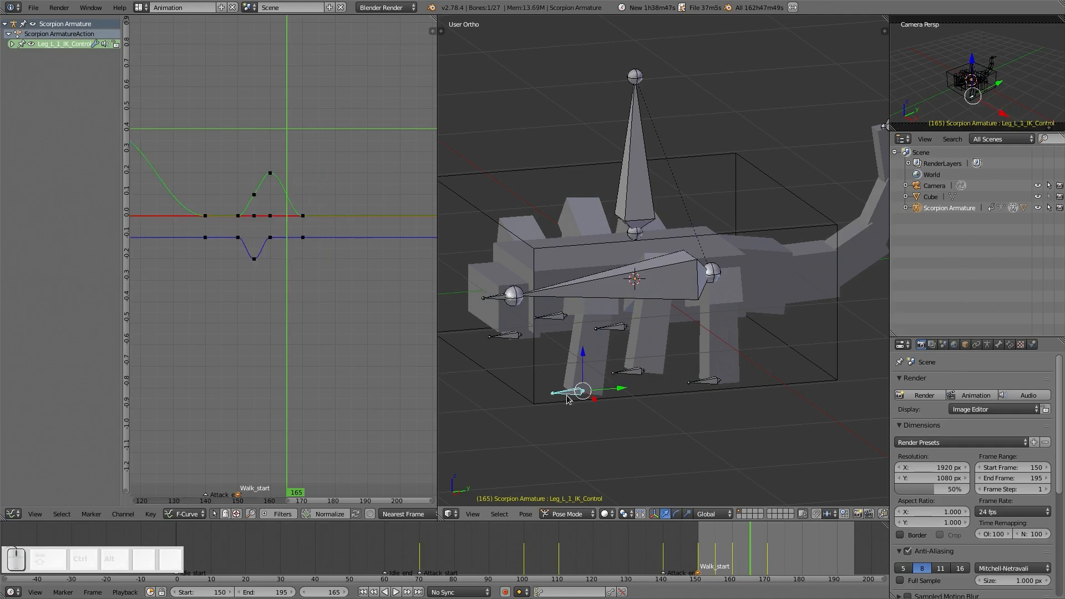
right_click(624, 378)
right_click(704, 384)
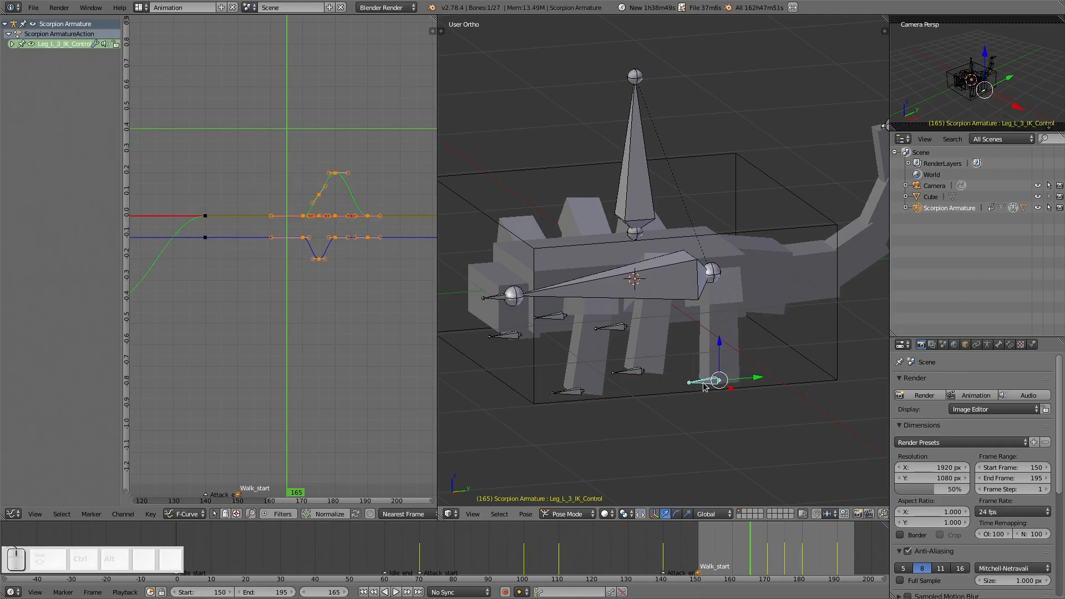
- Compare the walk curve timing of Leg_L_1, Leg_L_2 and Leg_L_3_IK_Control against the pose at frames 150, 160 and 170
right_click(507, 341)
middle_drag(634, 406, 569, 377)
right_click(546, 382)
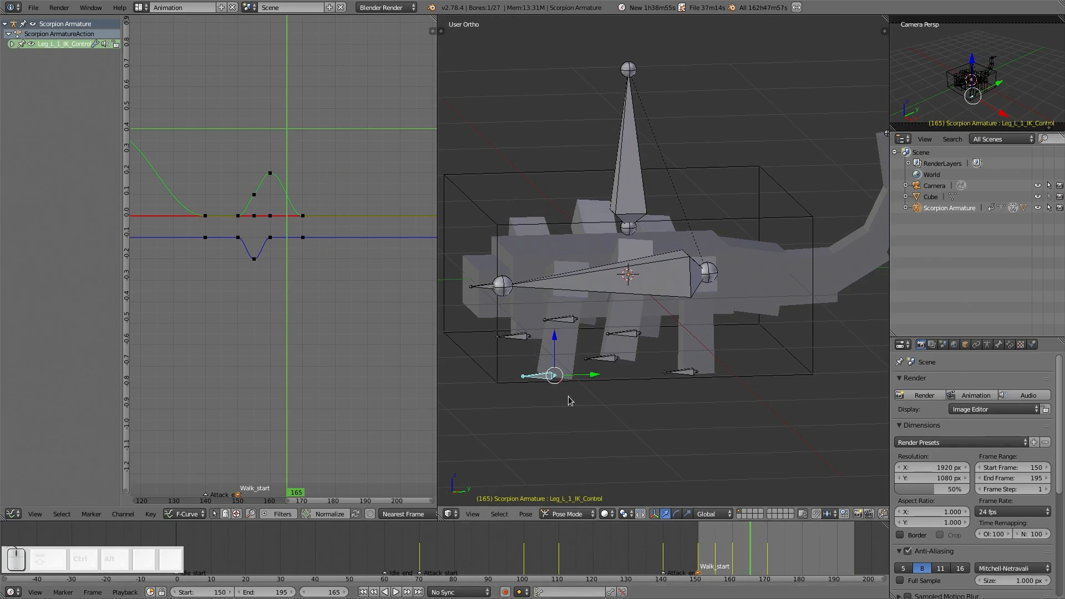
click(697, 554)
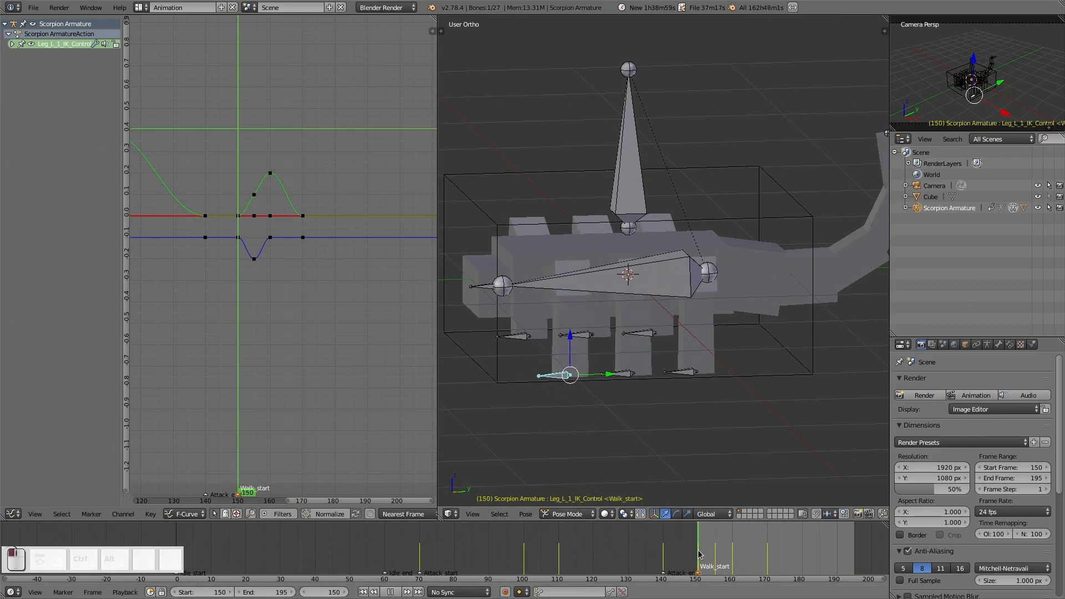
right_click(622, 376)
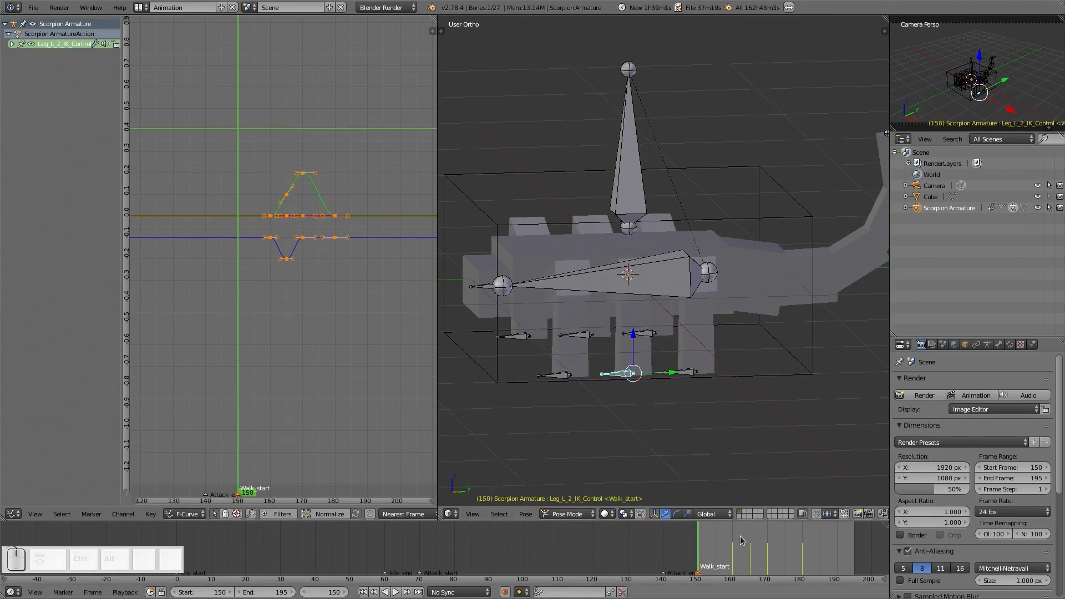
click(736, 554)
right_click(682, 378)
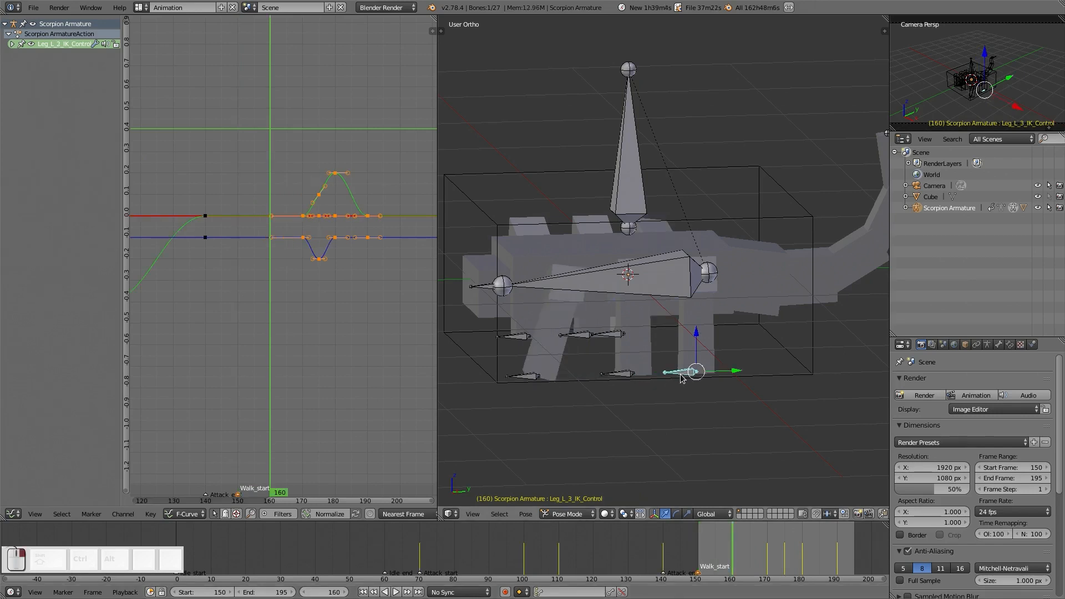
drag(737, 557, 771, 562)
- Select all of Leg_R_1_IK_Control's walk keyframes from frame 175 onward in the graph editor and shift them -5 frames
right_click(516, 338)
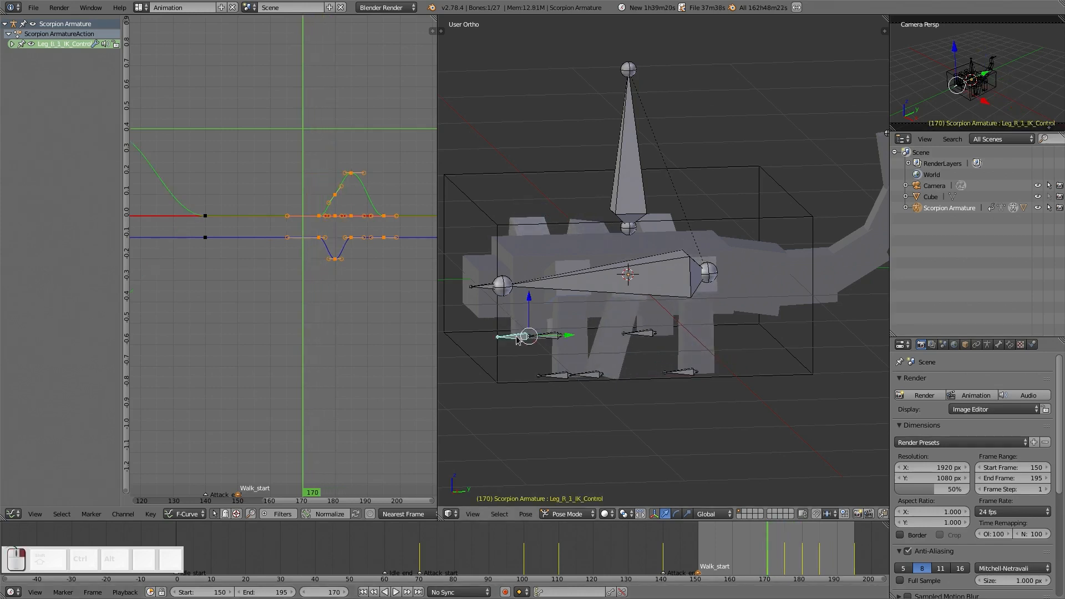
key(a)
key(a)
key(a)
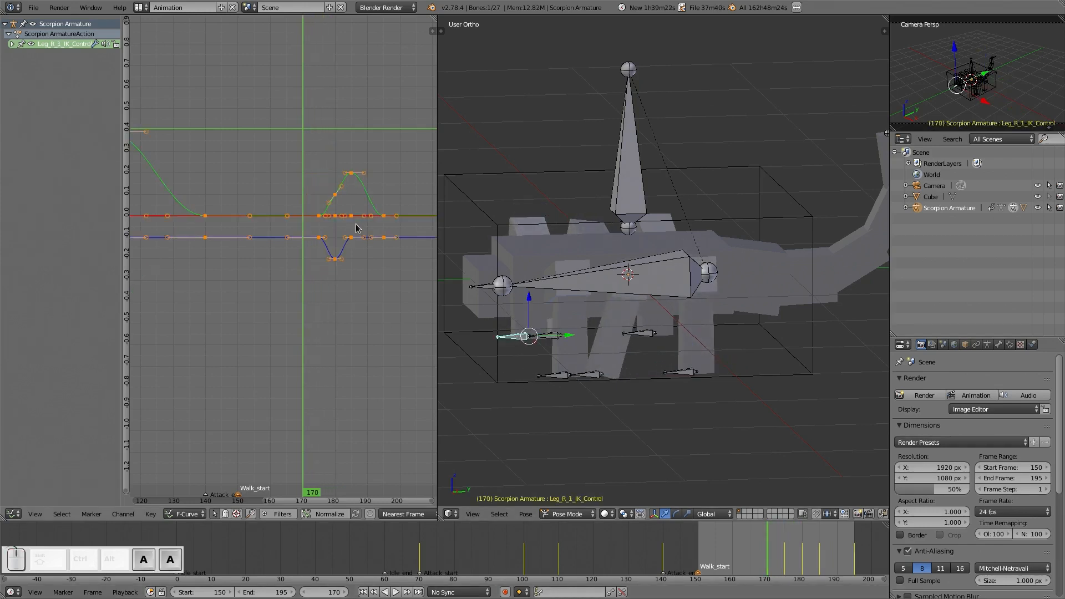
key(b)
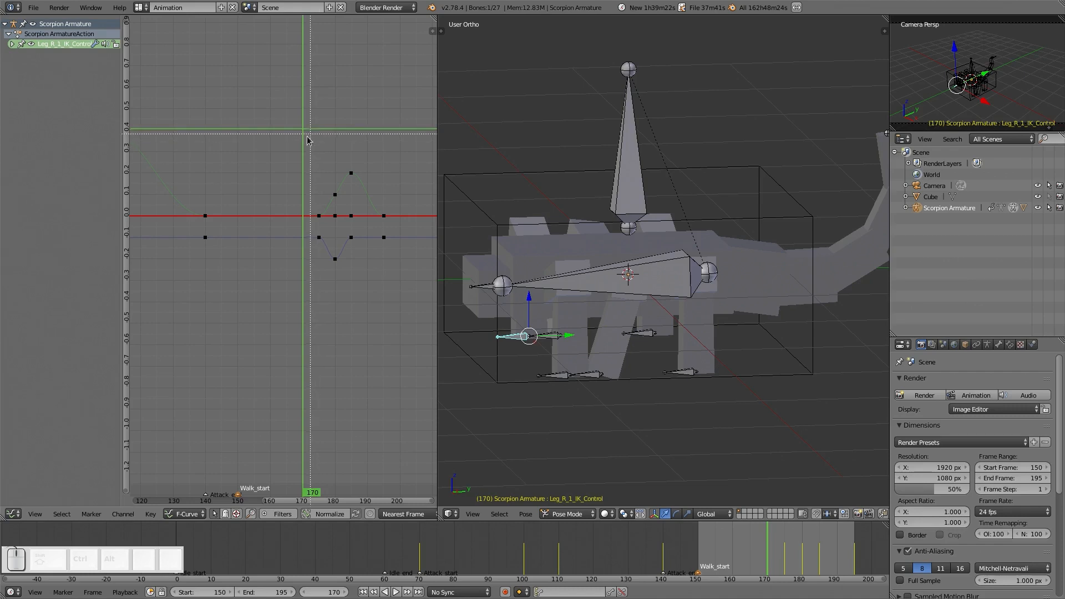
drag(309, 138, 406, 308)
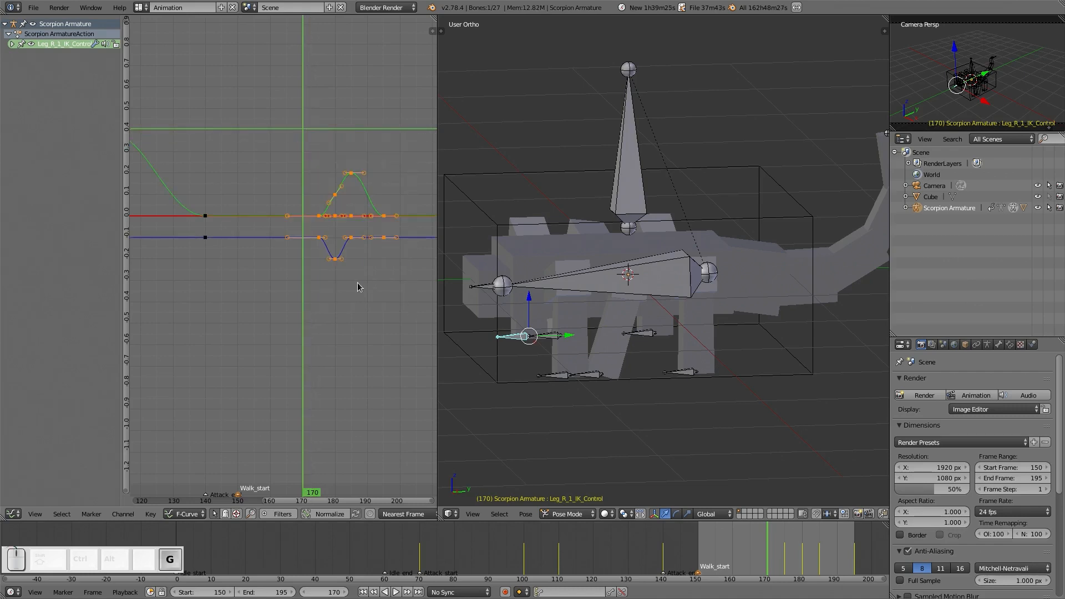
text(x)
text(-5)
key(Return)
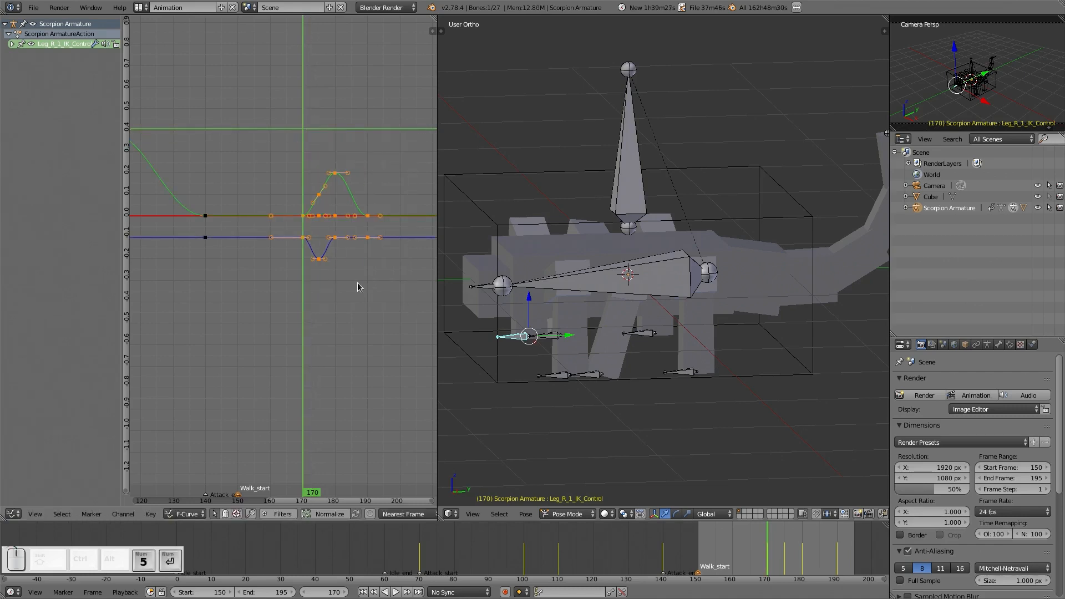
- Duplicate Leg_L_1_IK_Control's walk keyframes from frames 150 to 170 in the graph editor and place the copy 30 frames later, starting at frame 180
drag(696, 564, 803, 559)
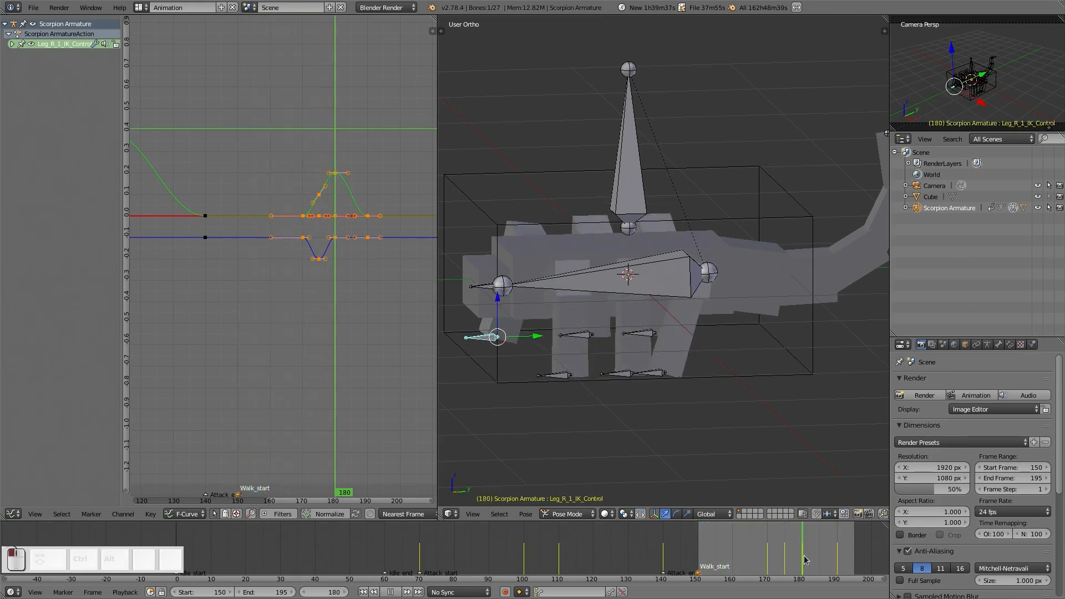
right_click(559, 378)
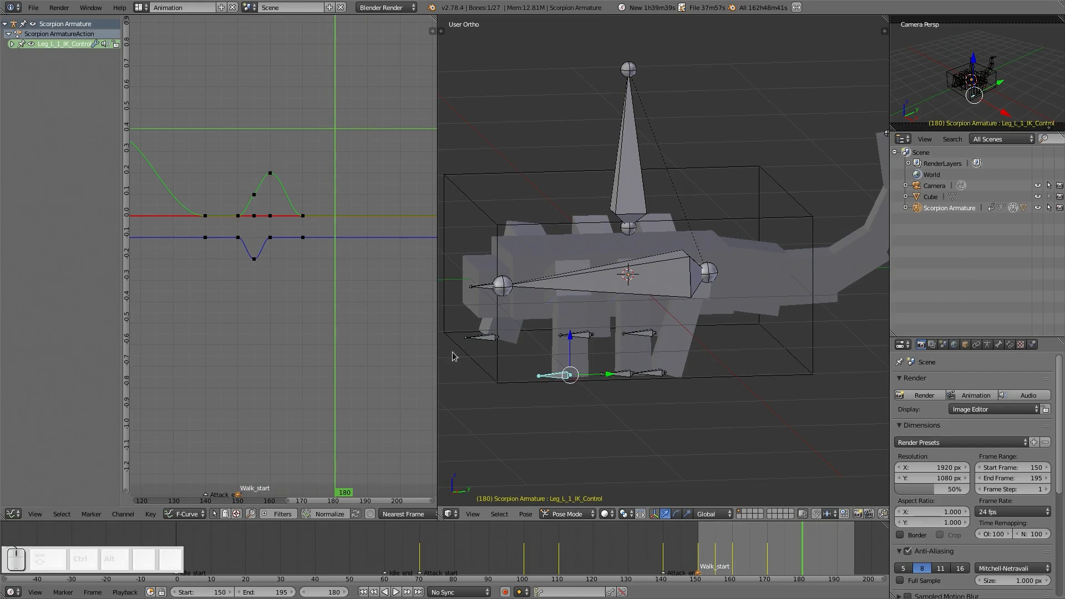
key(a)
key(a)
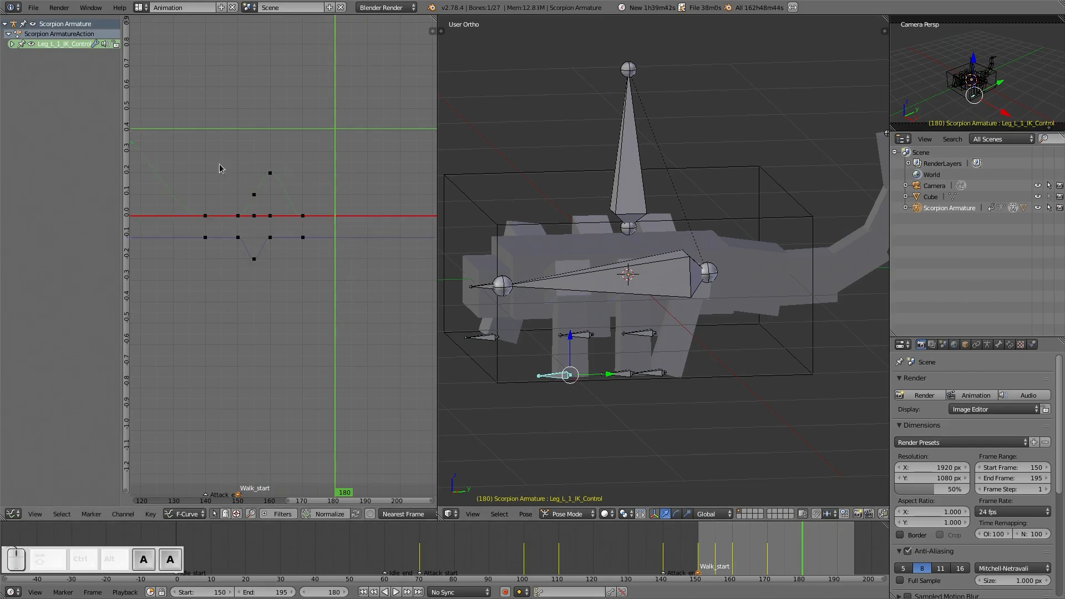
drag(193, 143, 333, 310)
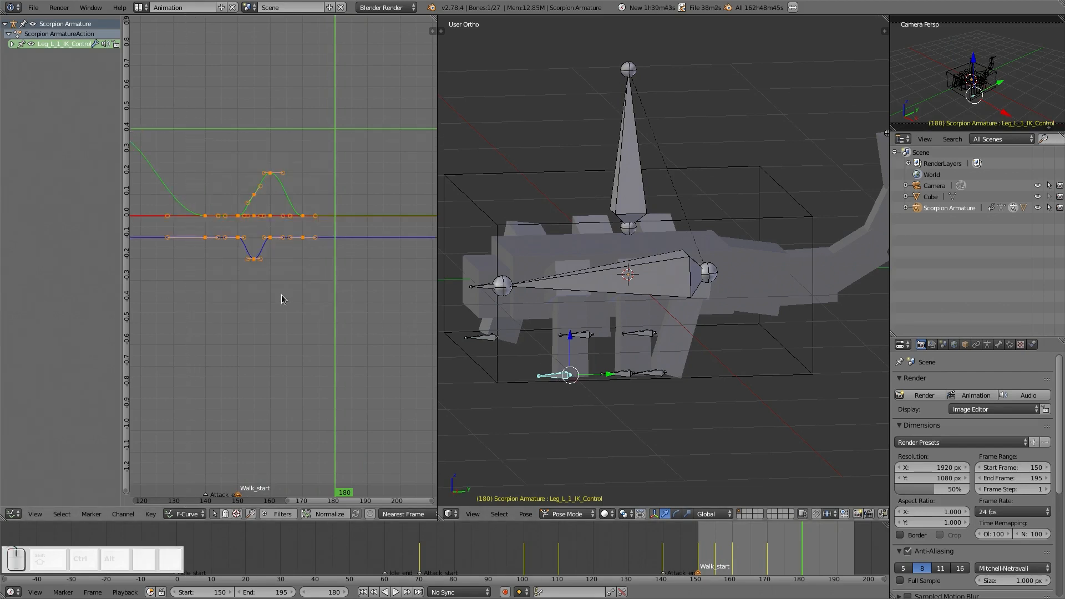
key(a)
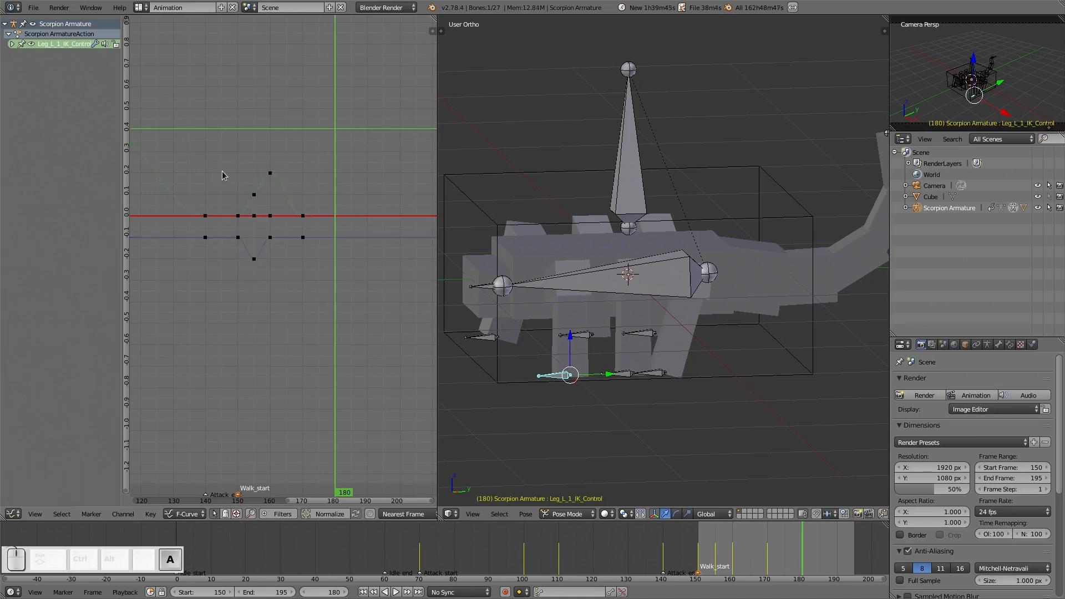
key(b)
drag(229, 143, 321, 300)
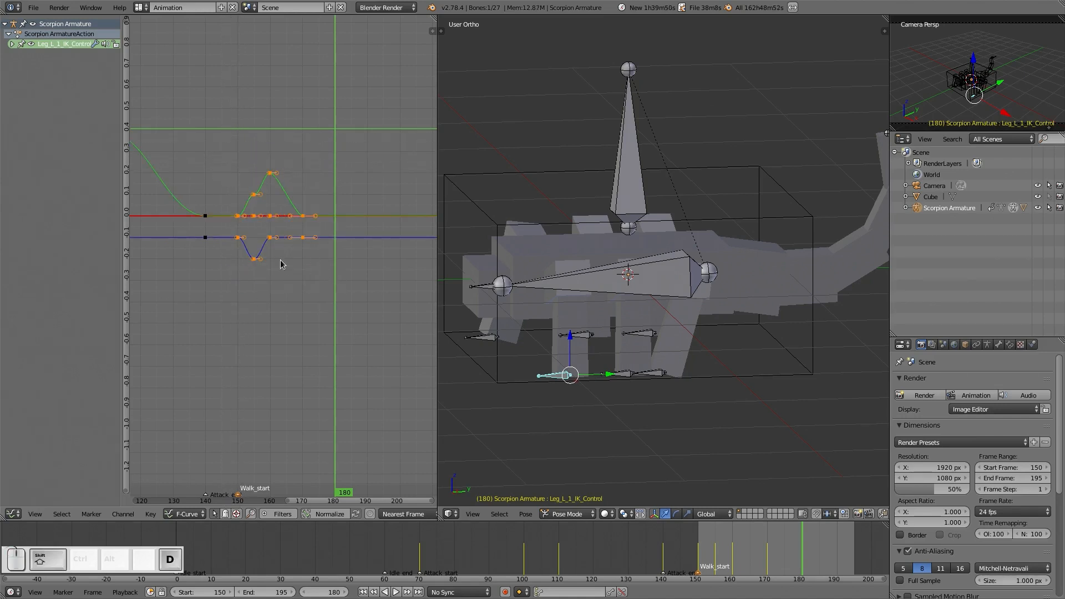
key(shift+d)
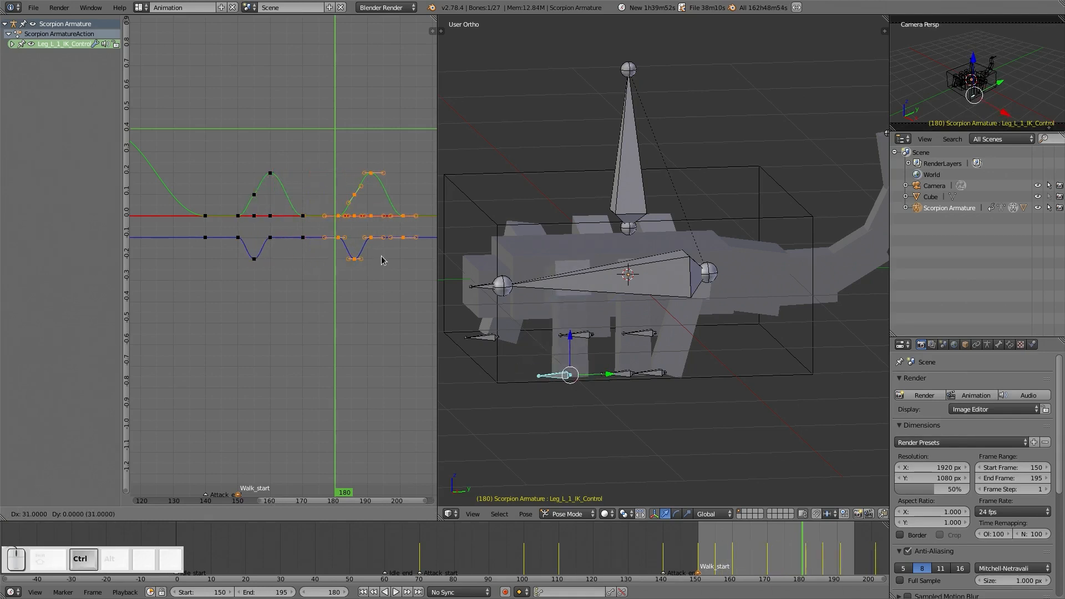
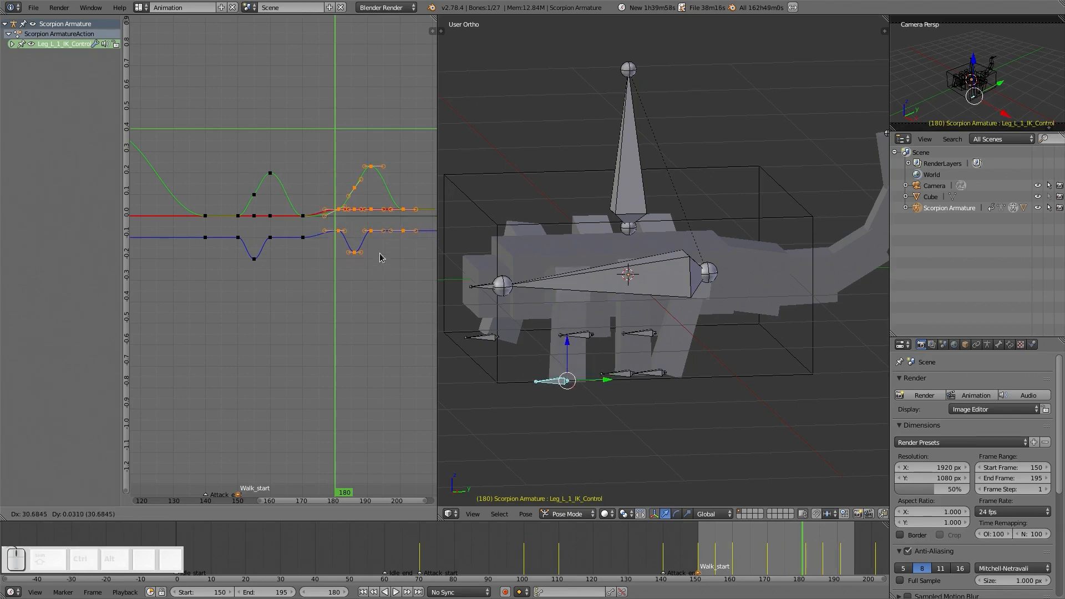
click(379, 260)
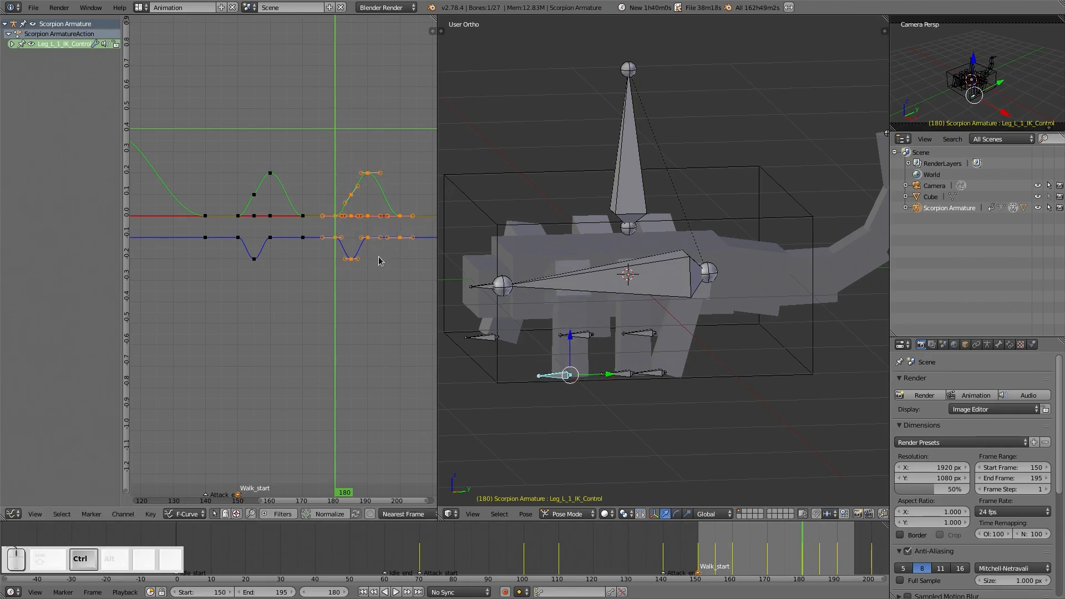
- Play back the walk with no bones selected, and compare the left leg controls' curves while scrubbing between frames 150 and 190
key(a)
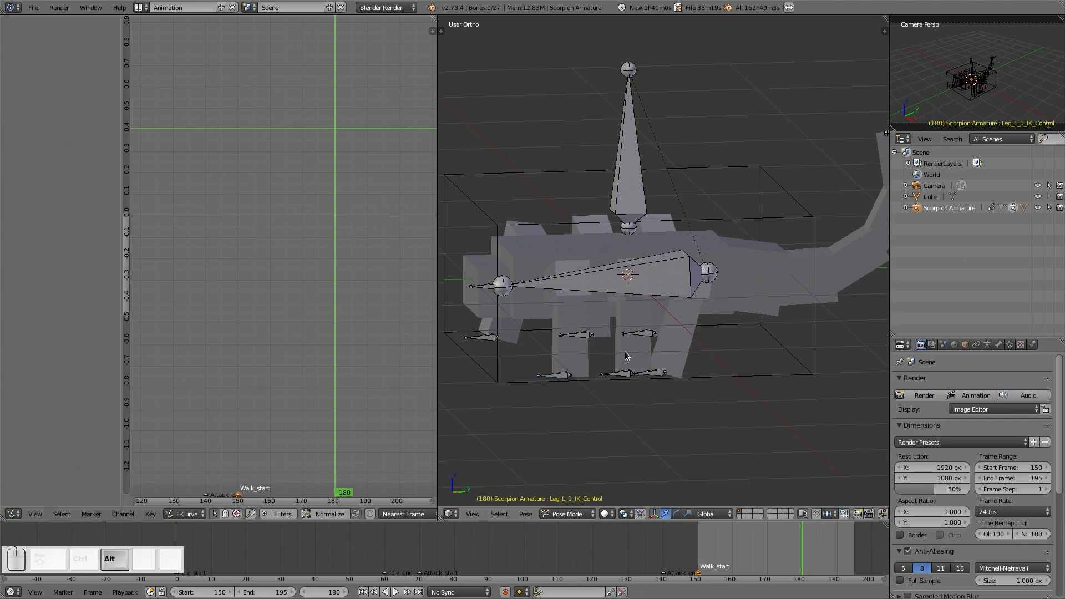
key(alt+a)
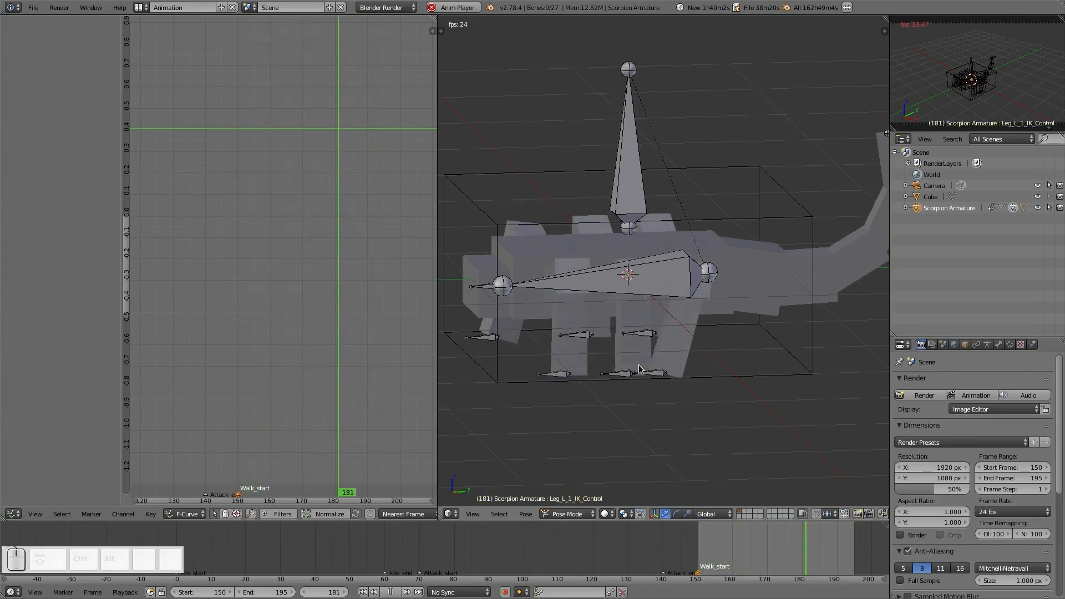
key(Escape)
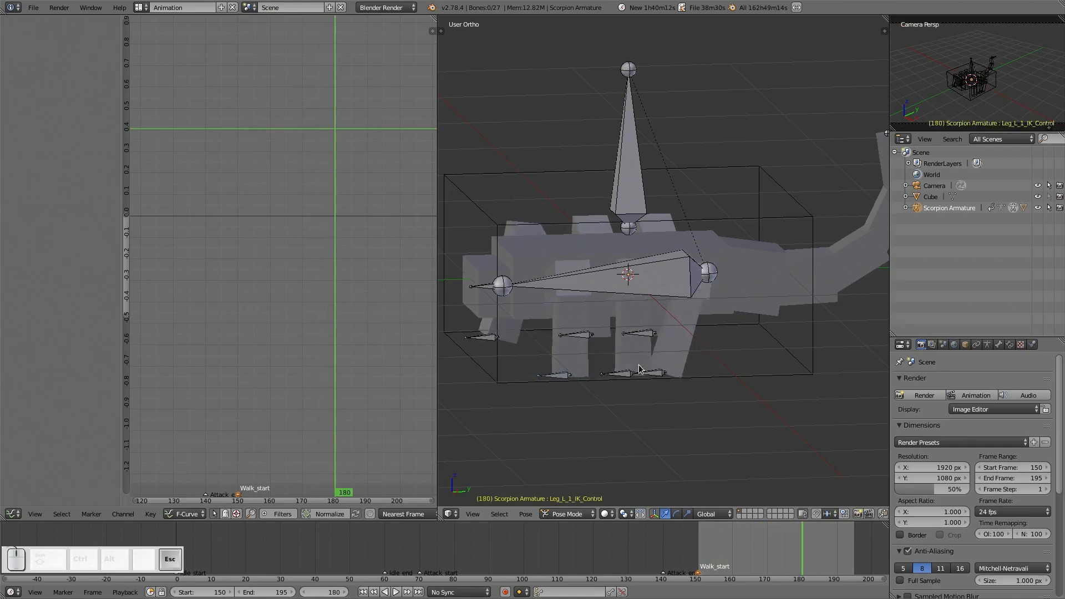
right_click(623, 375)
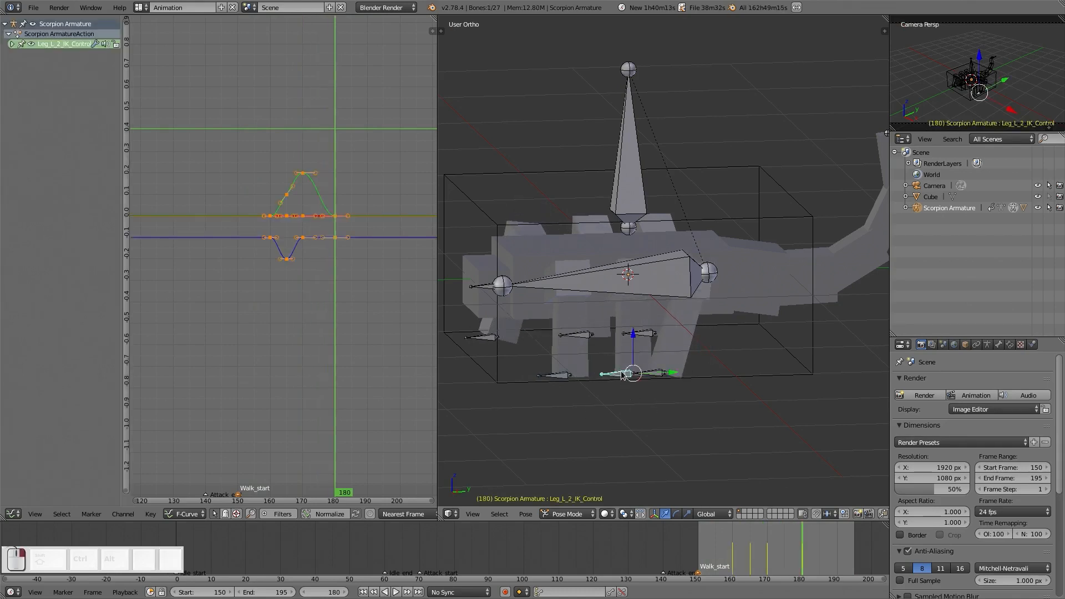
right_click(566, 380)
click(700, 556)
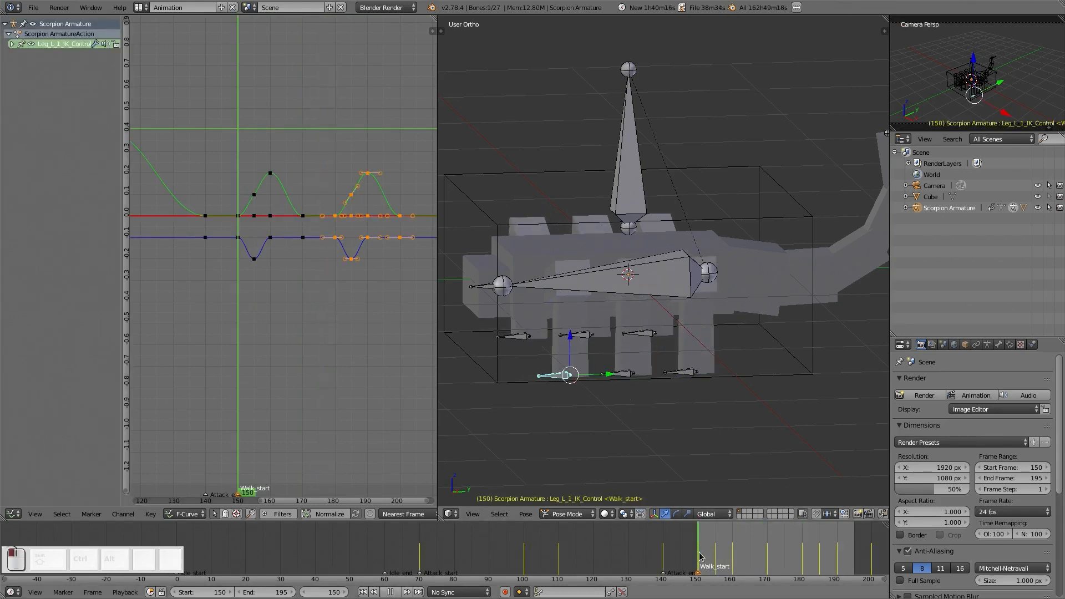
drag(700, 557, 803, 565)
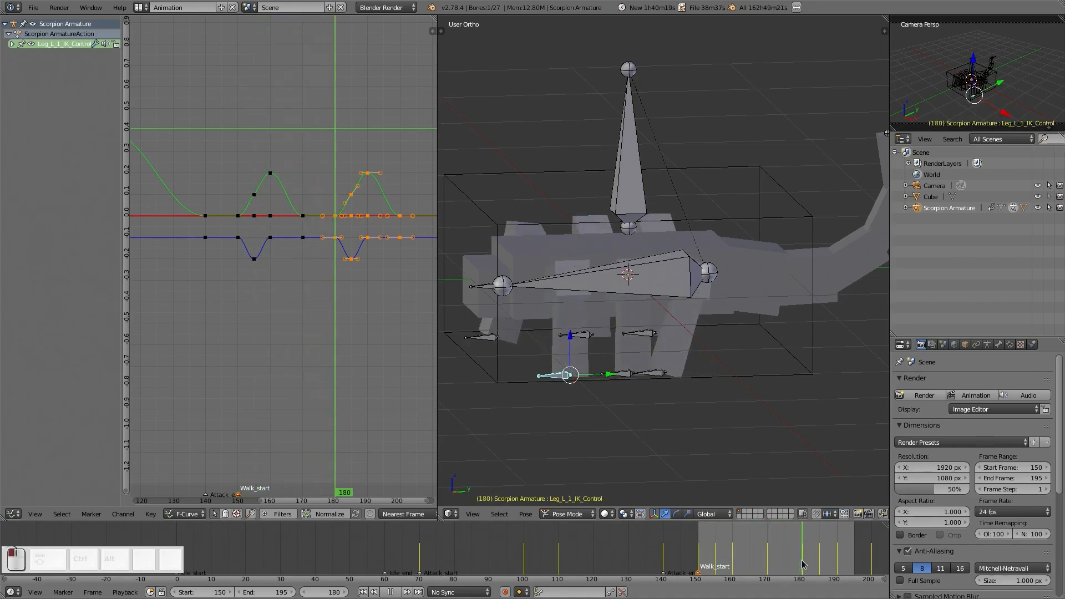
right_click(655, 375)
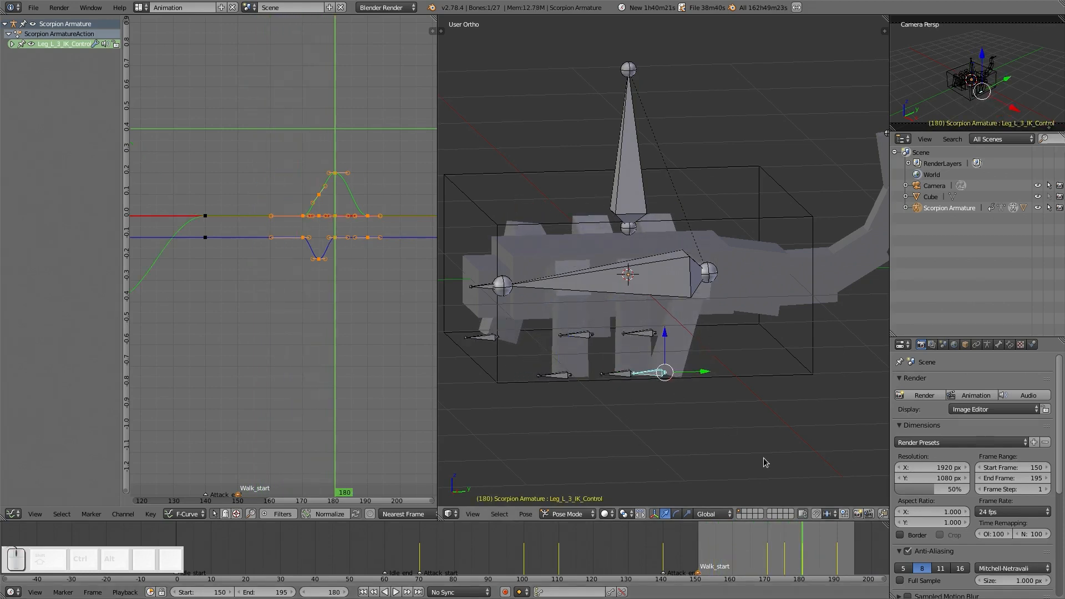
drag(773, 564, 839, 566)
- Duplicate Leg_L_2_IK_Control's walk keyframes from frames 160 to 180 and place the copy 30 frames later, starting at frame 190
right_click(621, 382)
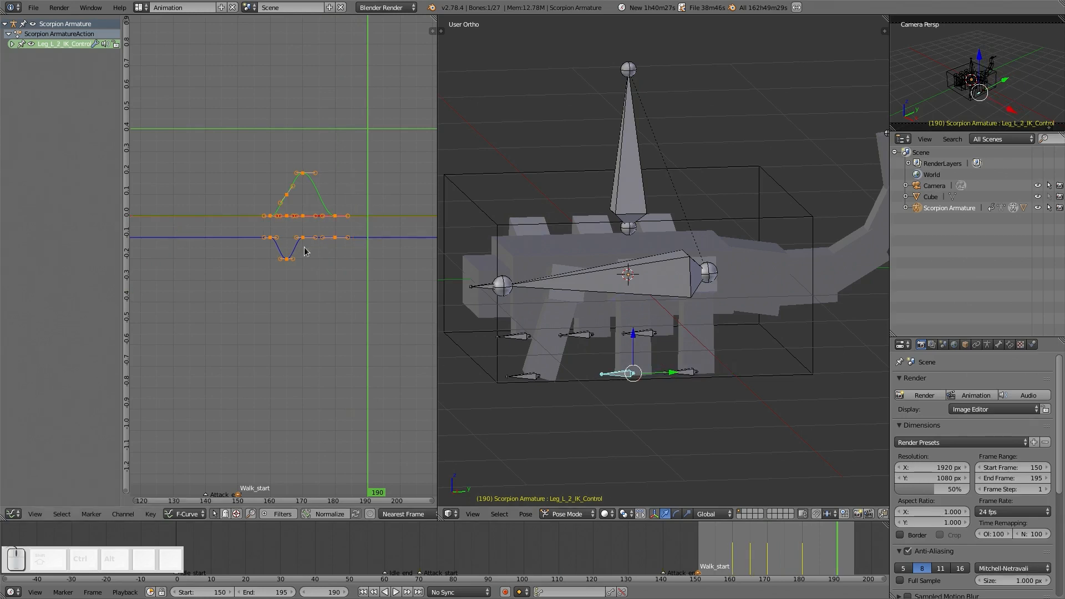
key(a)
key(b)
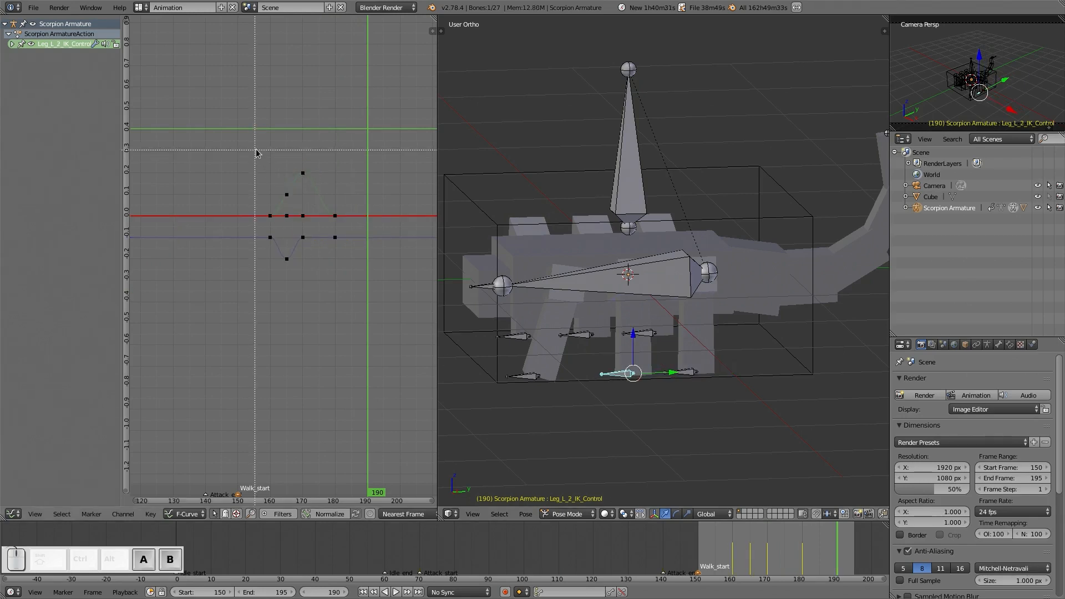
drag(258, 150, 339, 286)
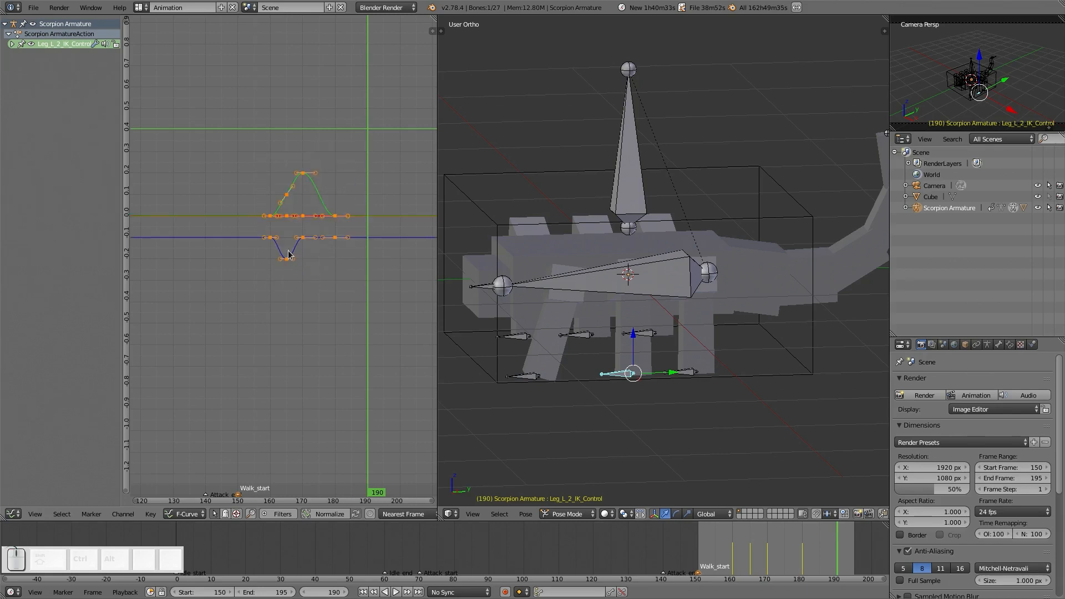
key(shift+d)
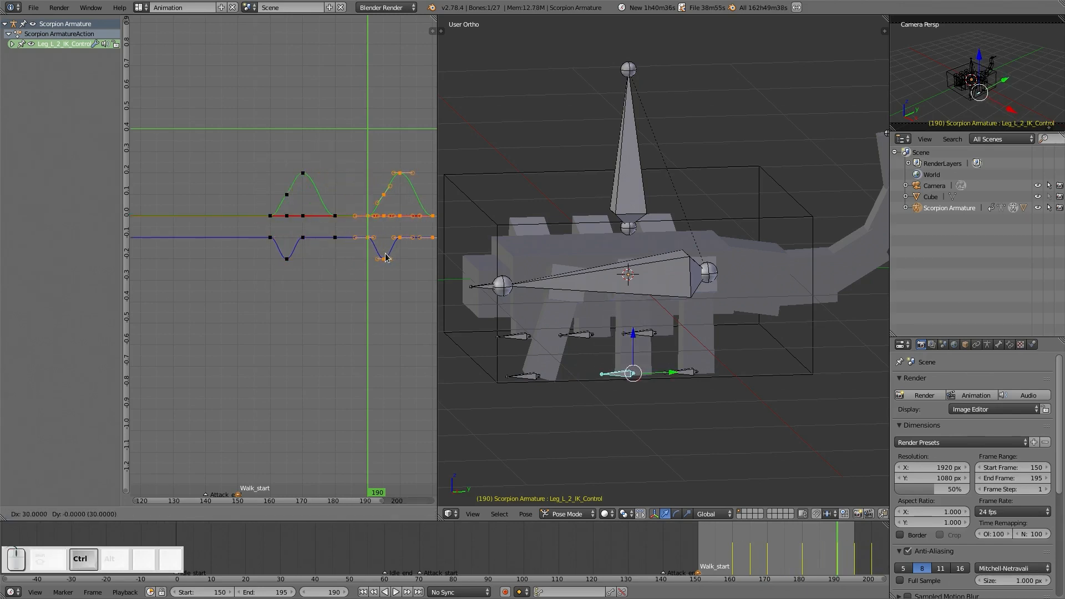
click(386, 257)
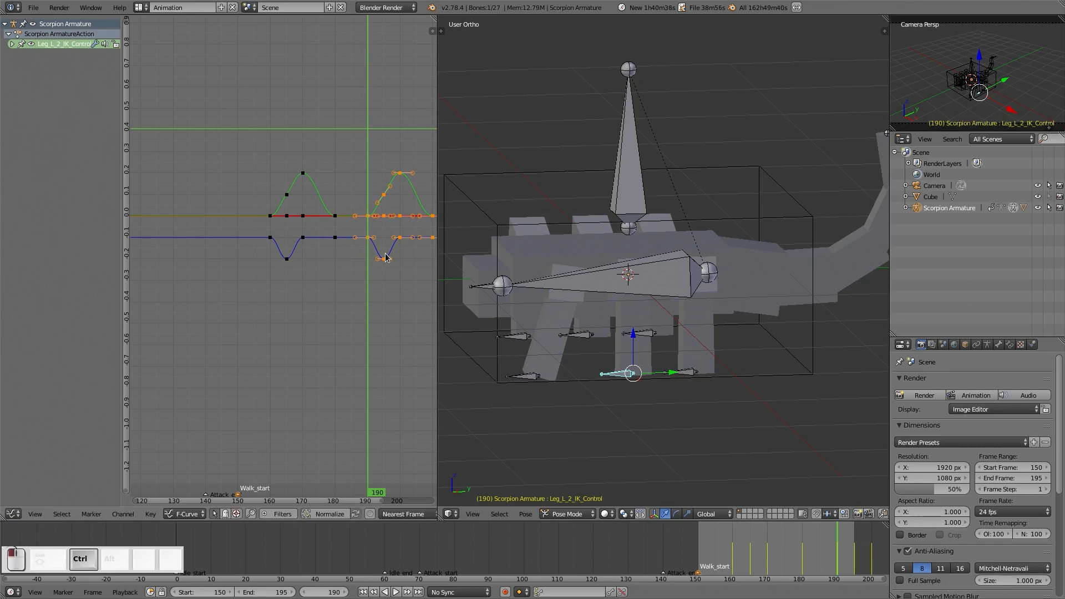
- Duplicate Leg_R_2_IK_Control's walk keyframes from frames 160 to 180 and place the copy about 30 frames later, at frame 190
right_click(585, 336)
key(a)
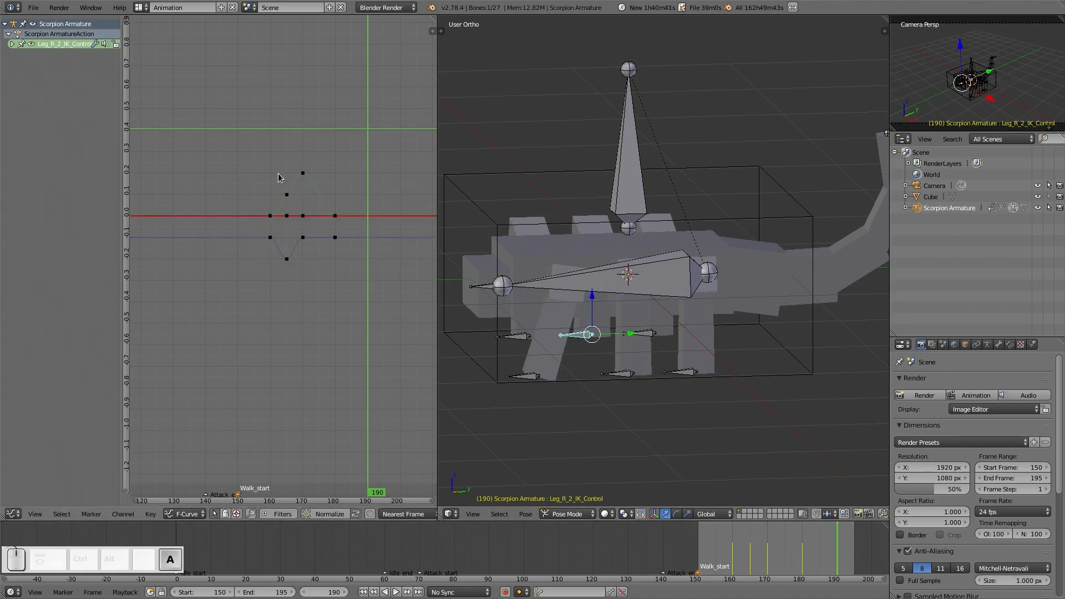
key(b)
drag(261, 170, 367, 291)
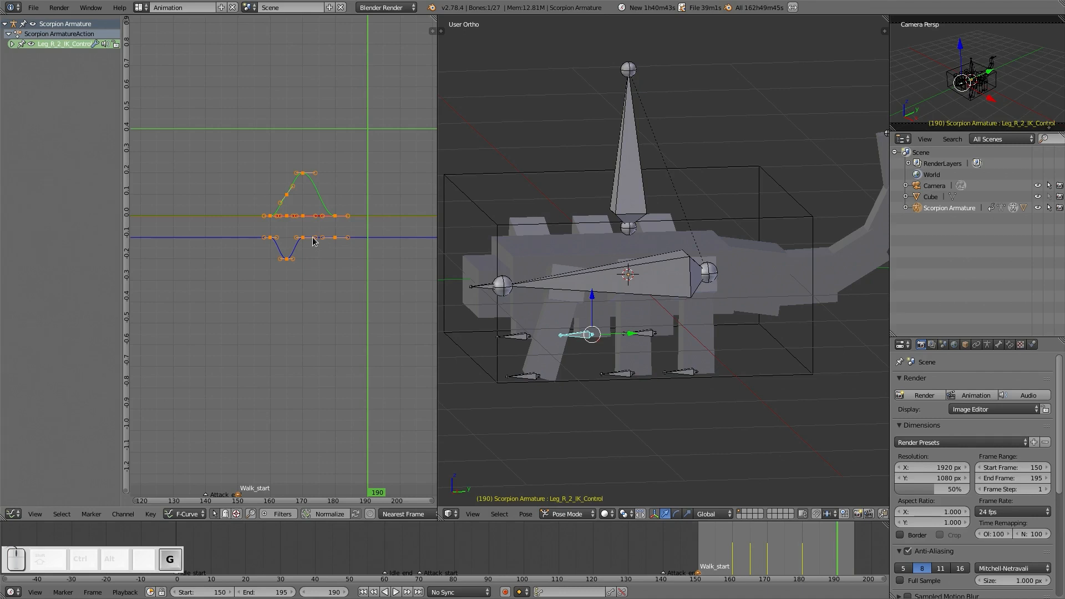
key(g)
right_click(312, 238)
key(shift+d)
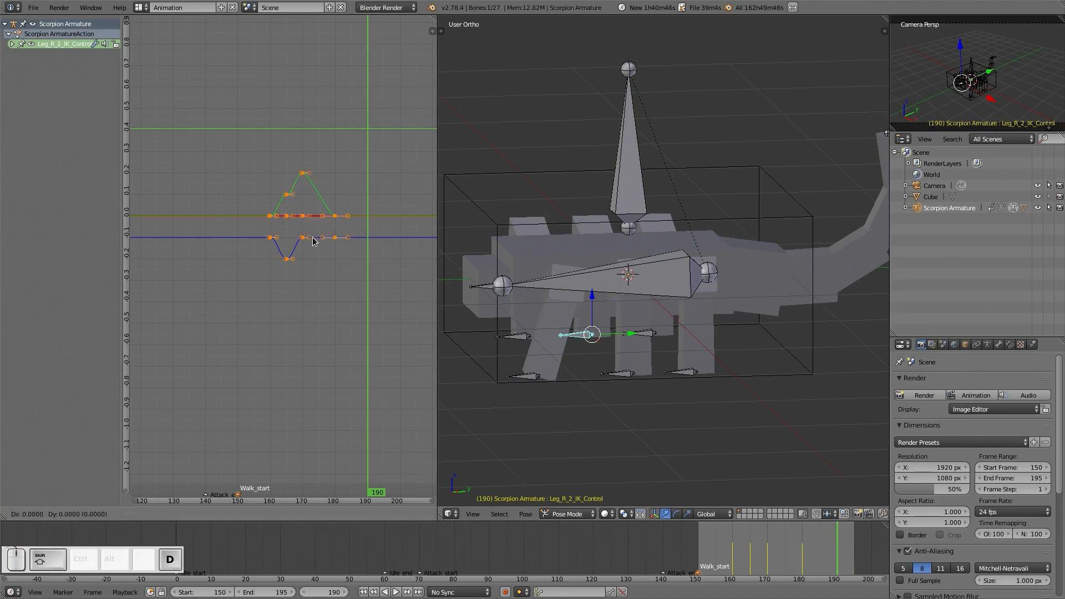
click(409, 236)
- Deselect all bones and review the extended walk cycle by playing and scrubbing the animation
key(a)
key(alt+a)
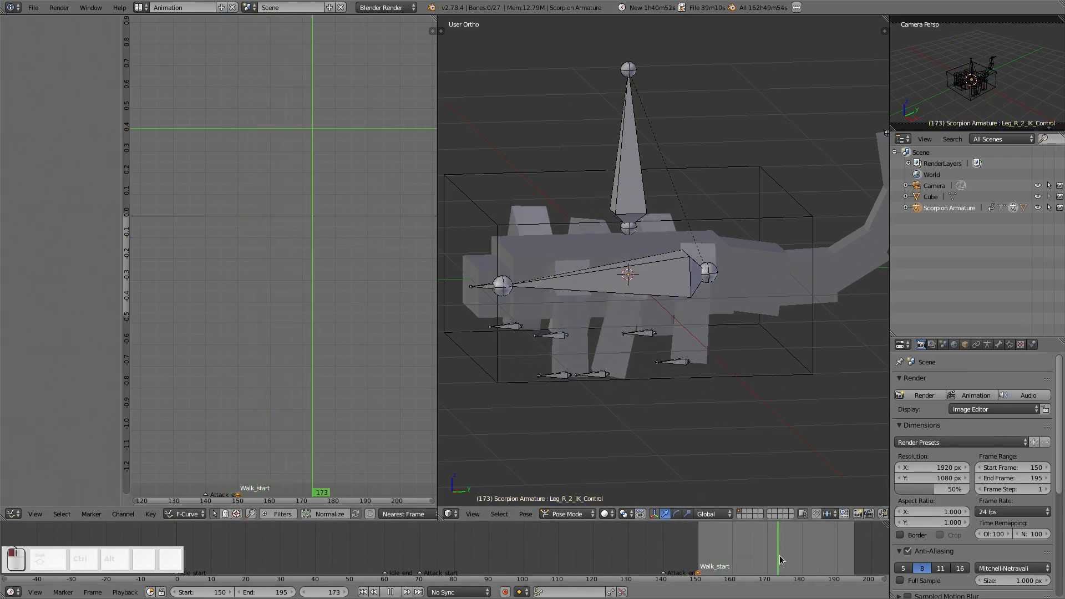
key(alt+a)
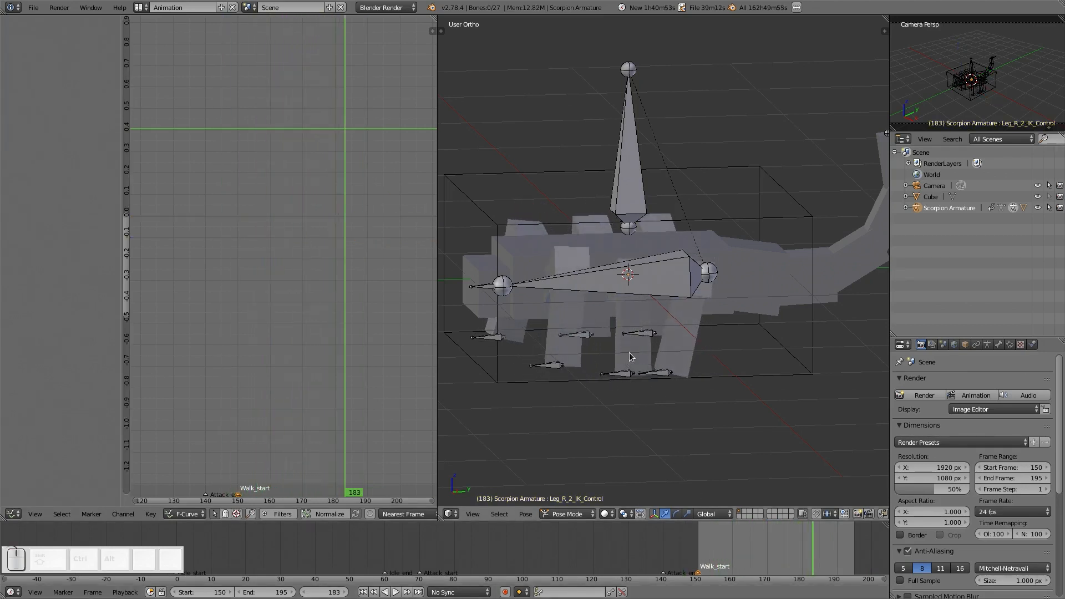
- Duplicate Leg_R_3_IK_Control's walk keyframes from frames 150 to 170 and place the copy 30 frames later, starting at frame 180
right_click(649, 334)
key(a)
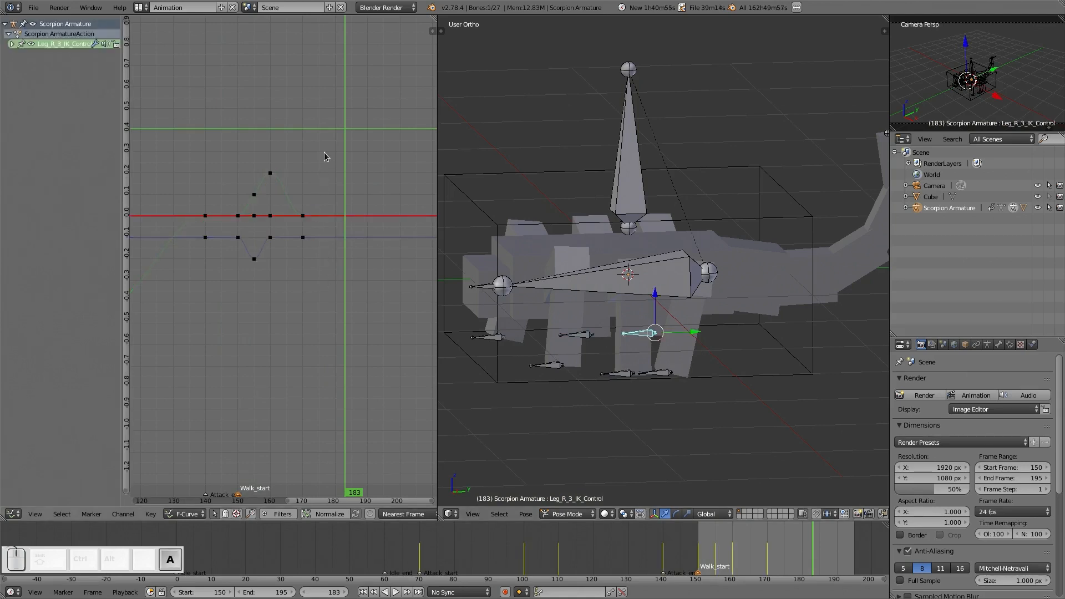
key(b)
drag(332, 135, 233, 309)
key(shift+d)
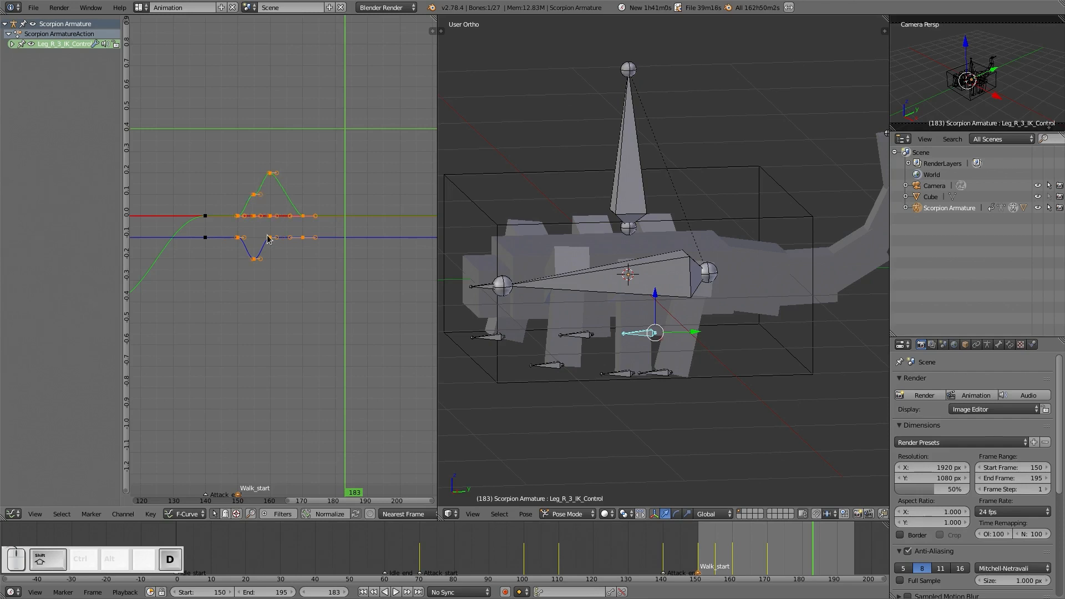
key(KP_3)
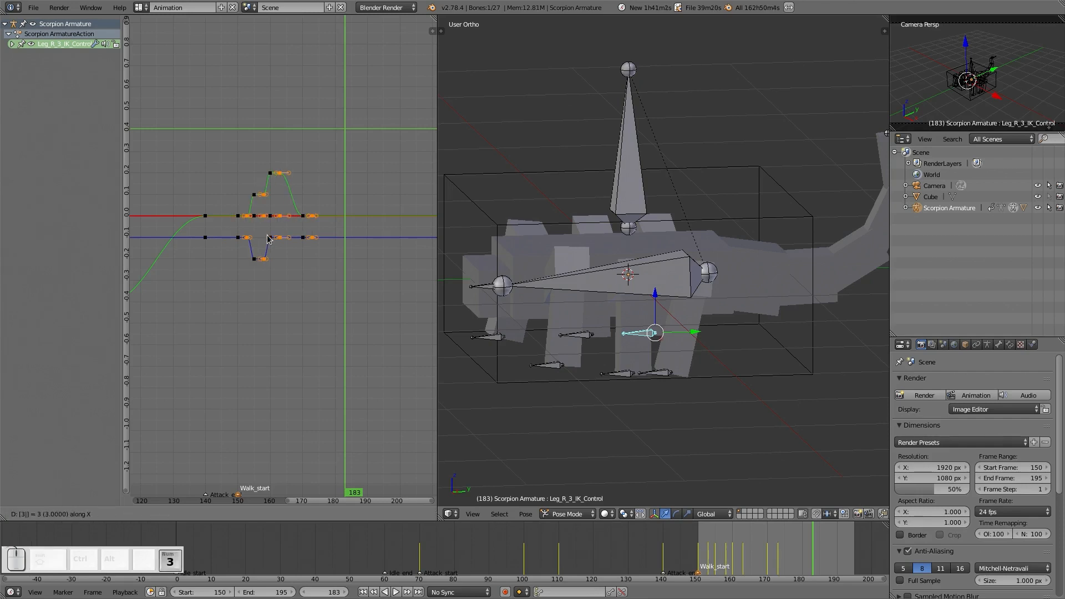
key(KP_0)
key(Return)
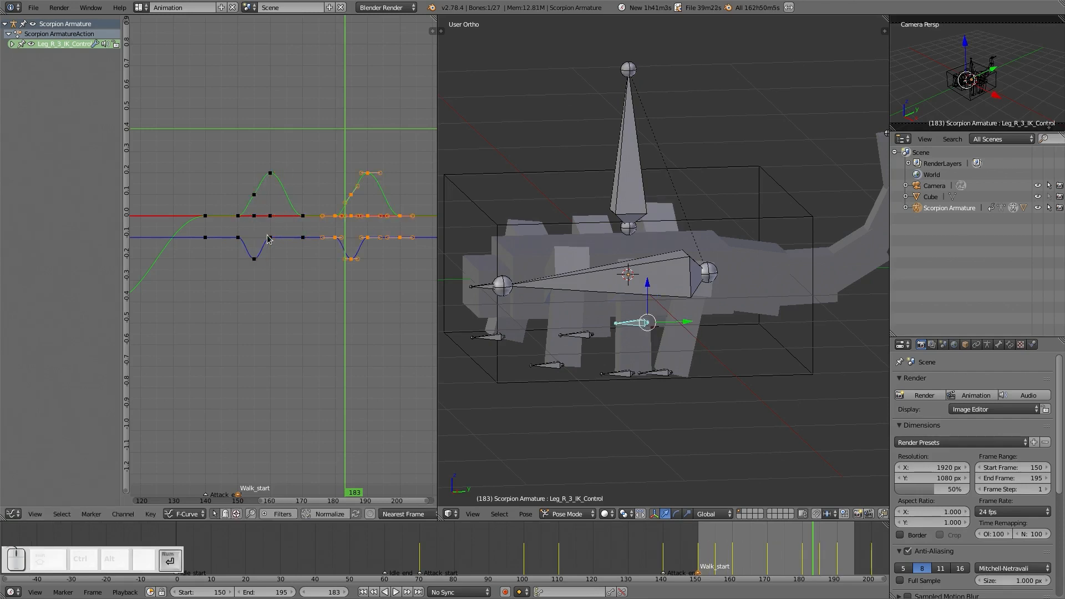
- Review the walk cycle from frame 150 onward by scrubbing and playing it, including from an angled view of the scorpion
middle_drag(721, 549, 569, 553)
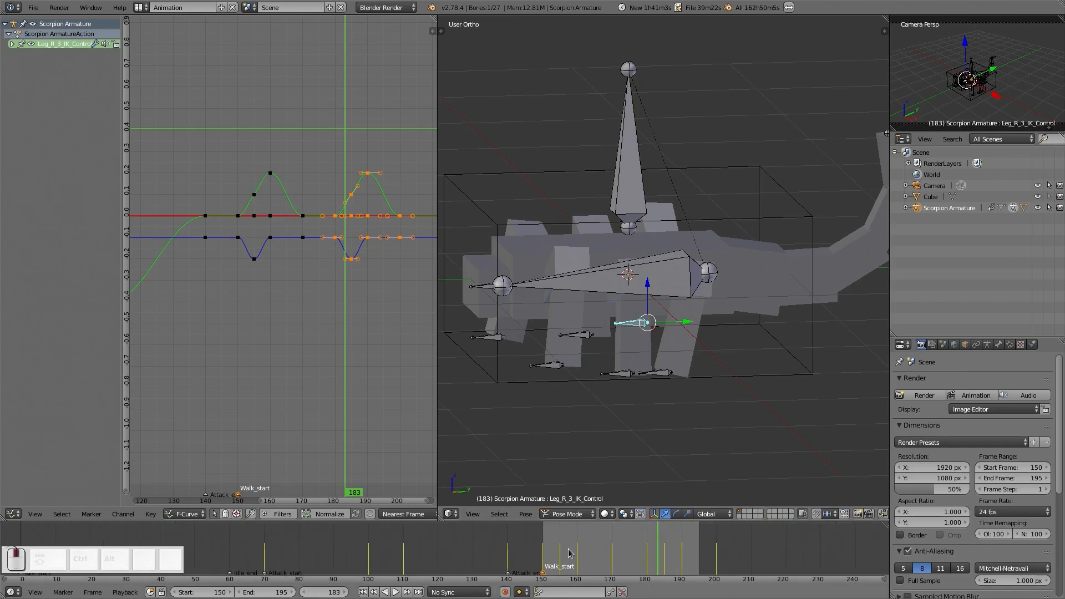
drag(541, 550, 644, 549)
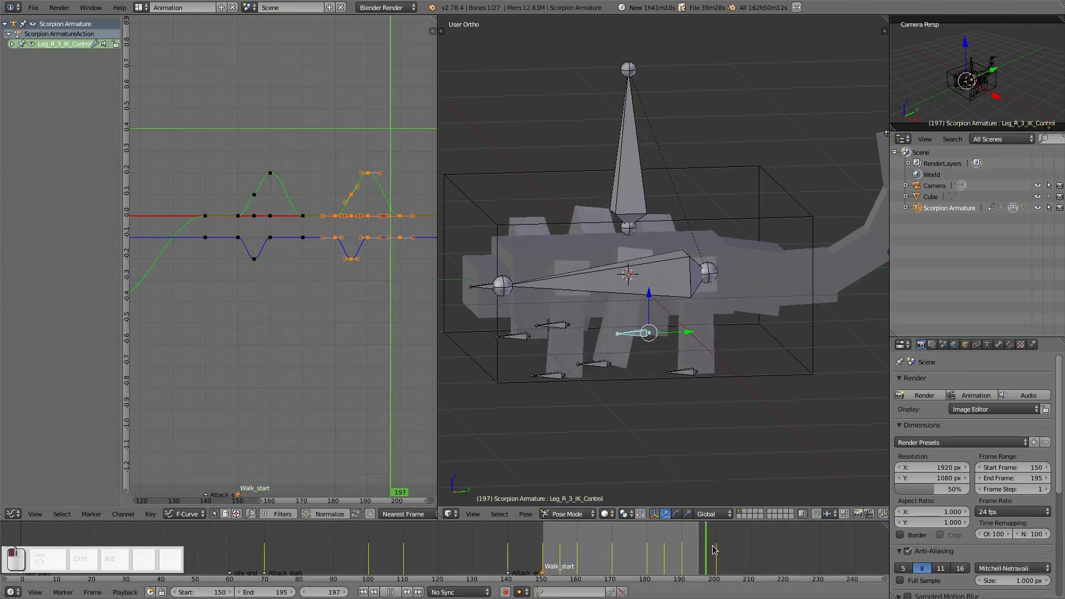
key(Escape)
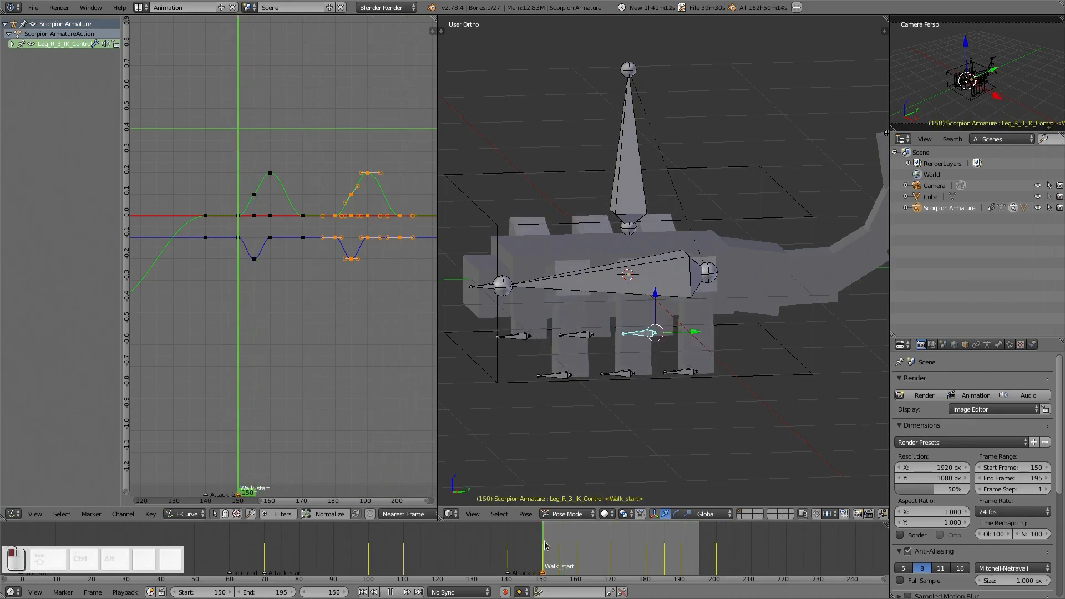
key(alt+a)
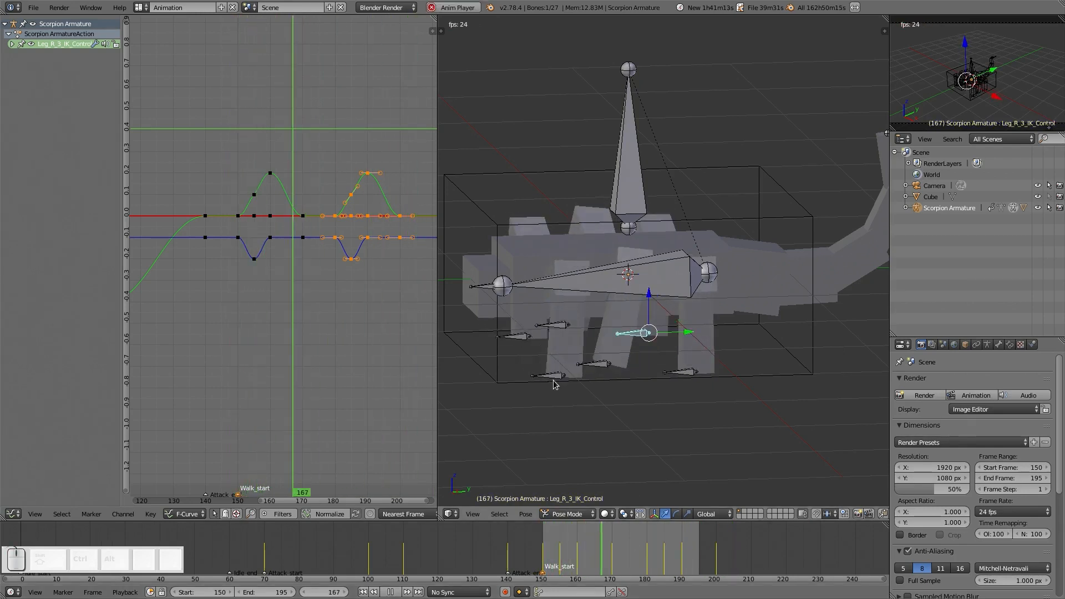
middle_drag(611, 311, 723, 409)
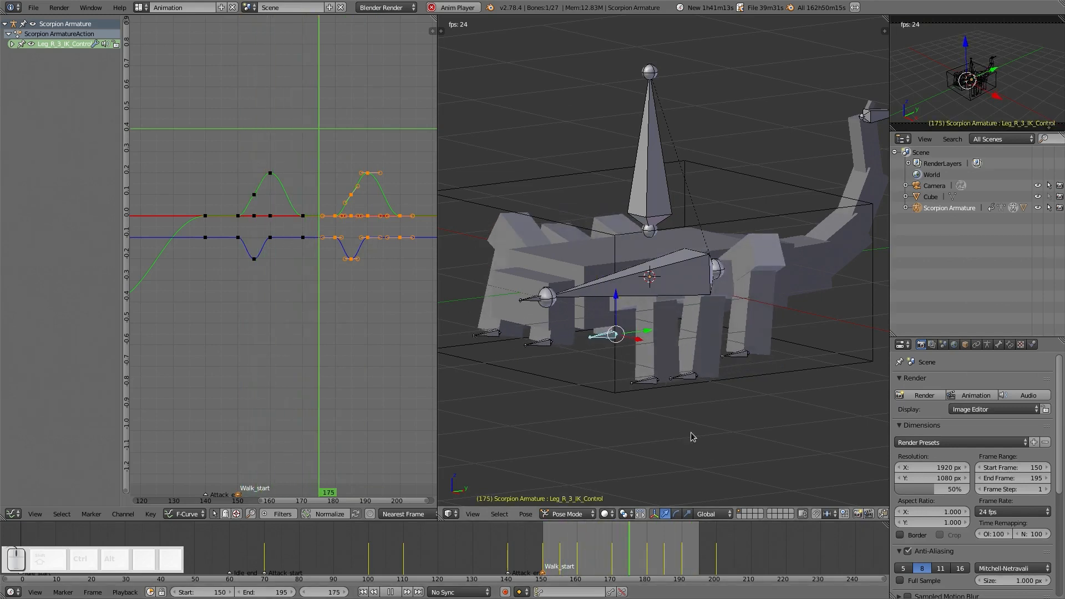
key(Escape)
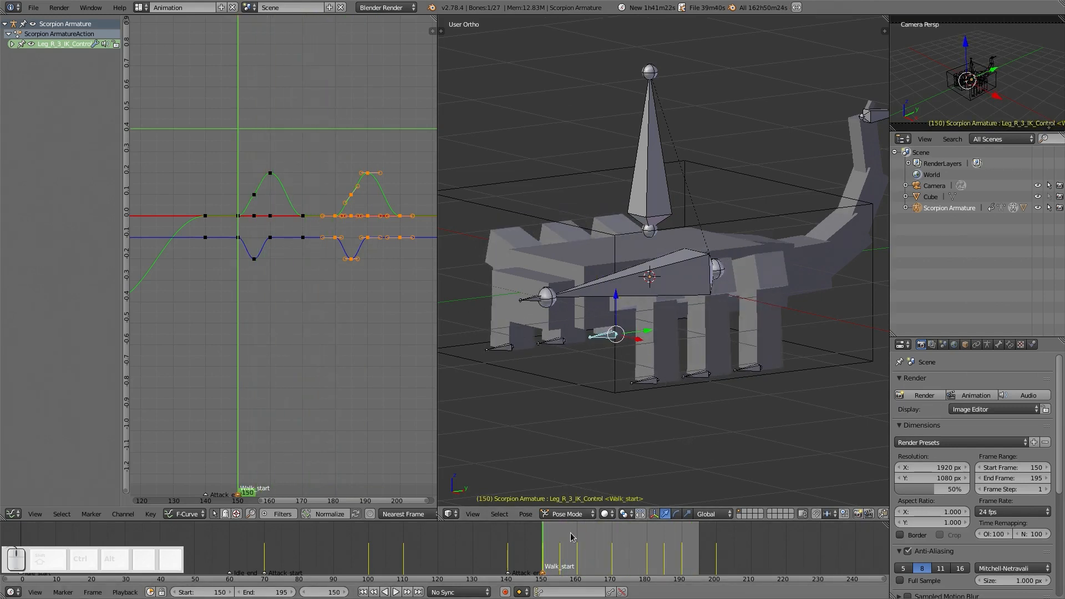
drag(542, 536, 729, 538)
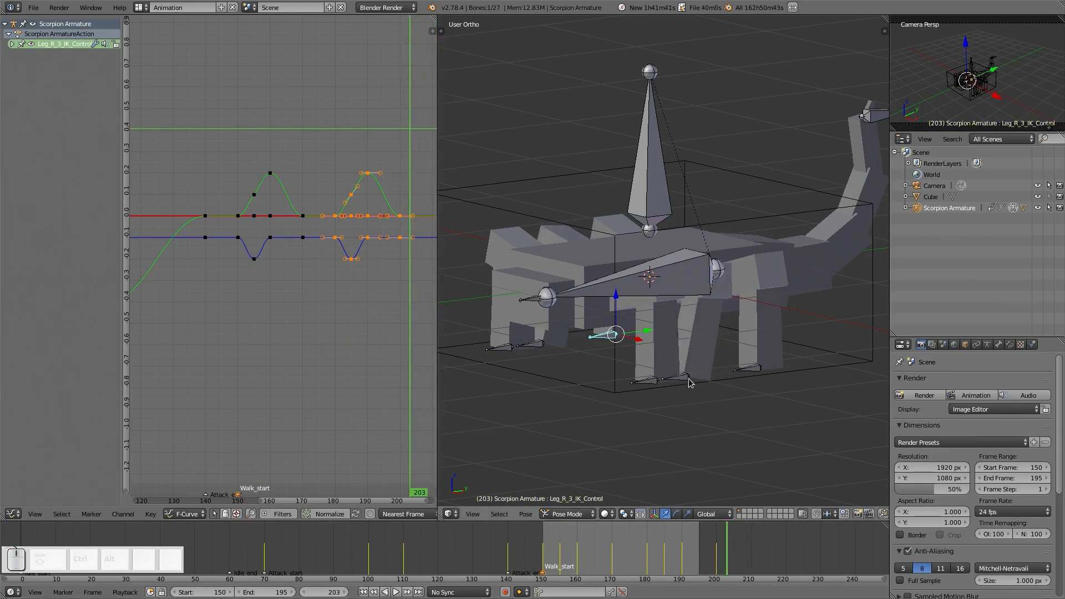
- Select Leg_L_2_IK_Control and compare its pose around frame 209 with the start of the walk at frame 150
right_click(689, 383)
click(751, 556)
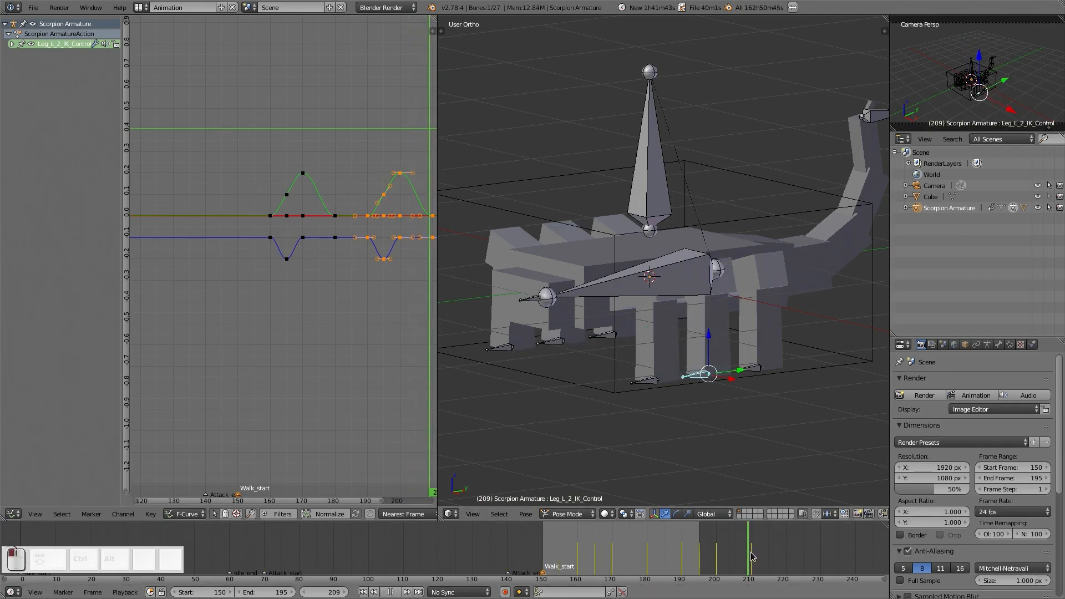
click(752, 556)
key(alt+a)
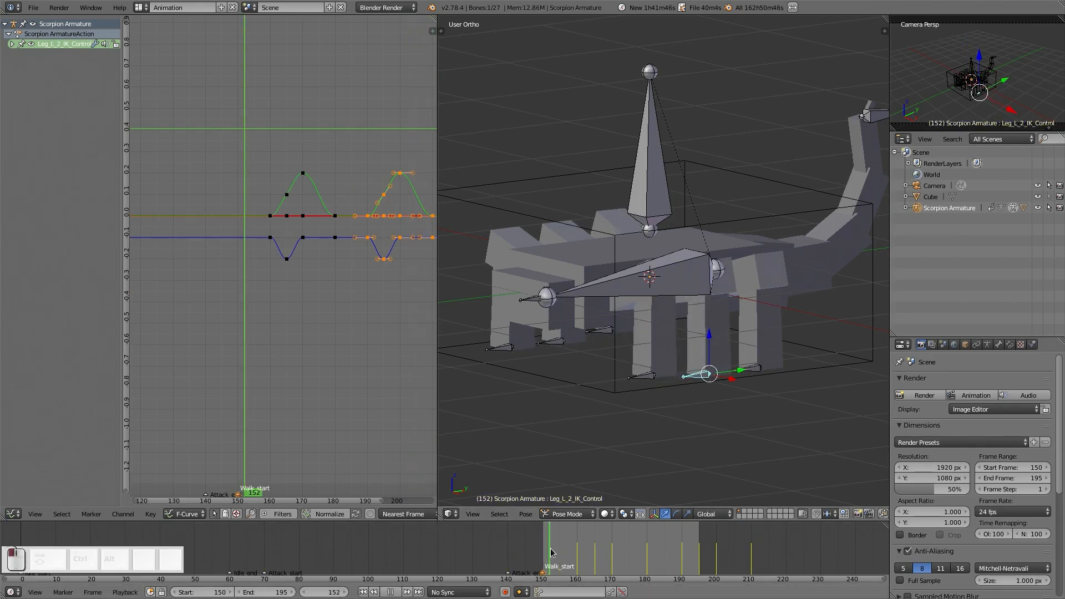
click(666, 560)
drag(666, 561, 544, 547)
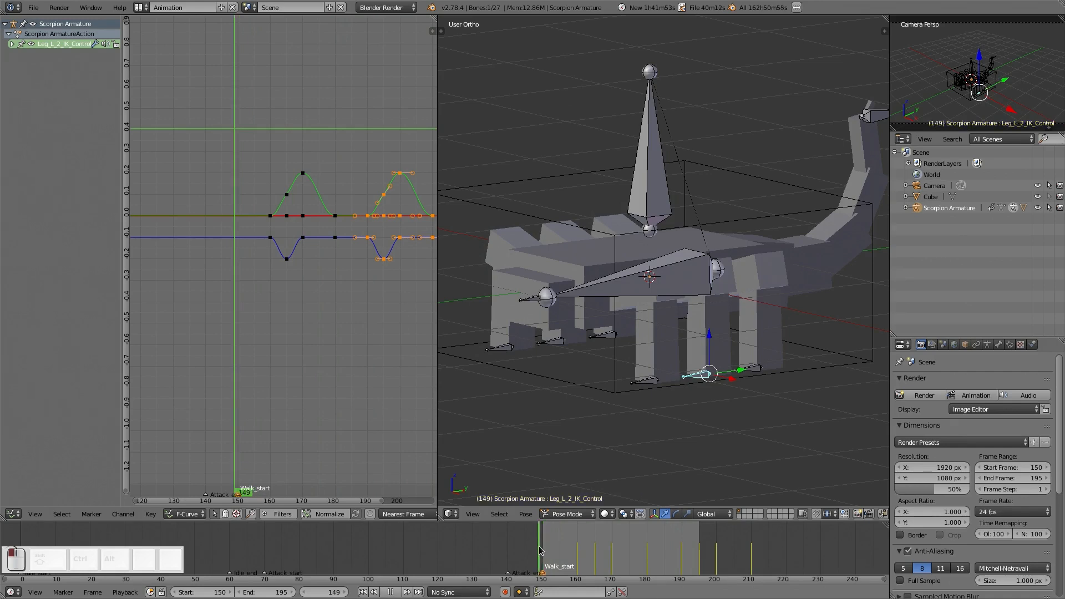
mouse_move(546, 550)
mouse_down()
mouse_move(749, 544)
mouse_move(543, 545)
mouse_up()
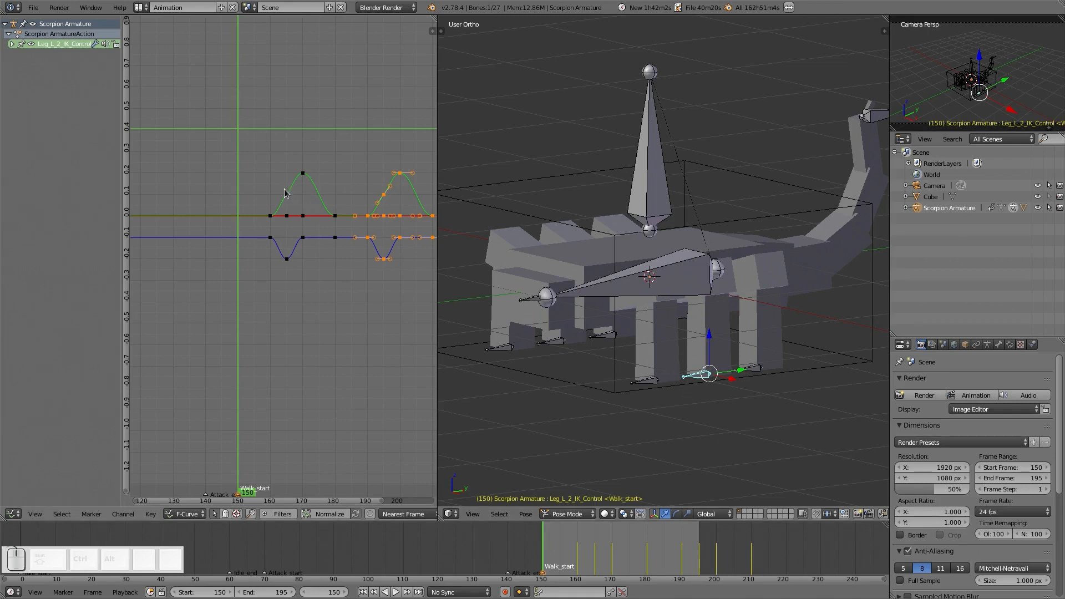
- Duplicate Leg_L_2_IK_Control's keyframes from frames 160 to 180, place the copy 30 frames earlier, and scrub through the walk start
key(a)
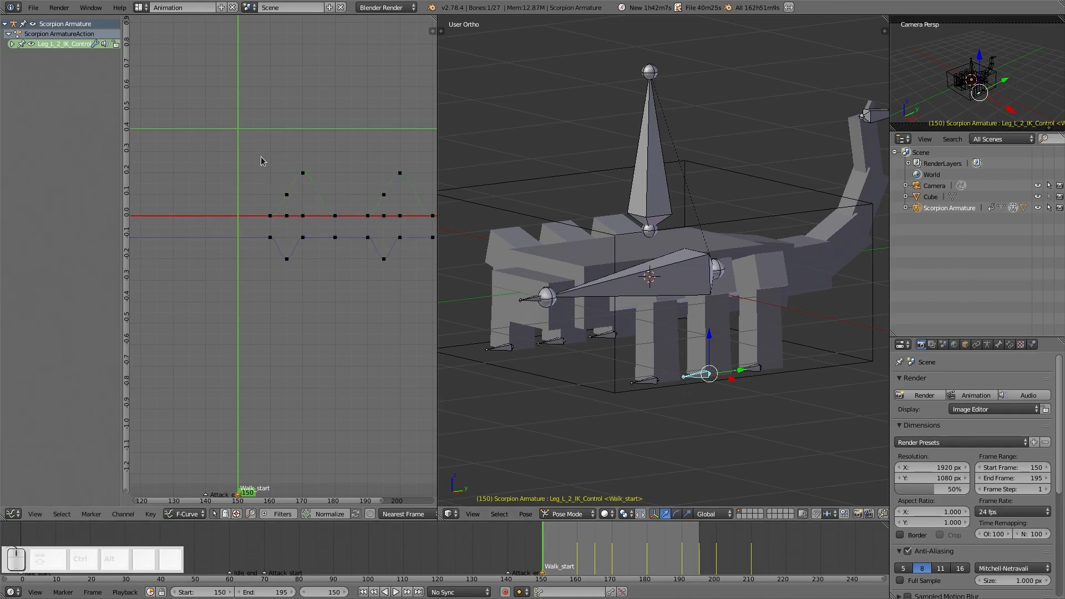
key(b)
drag(261, 140, 346, 295)
key(shift+d)
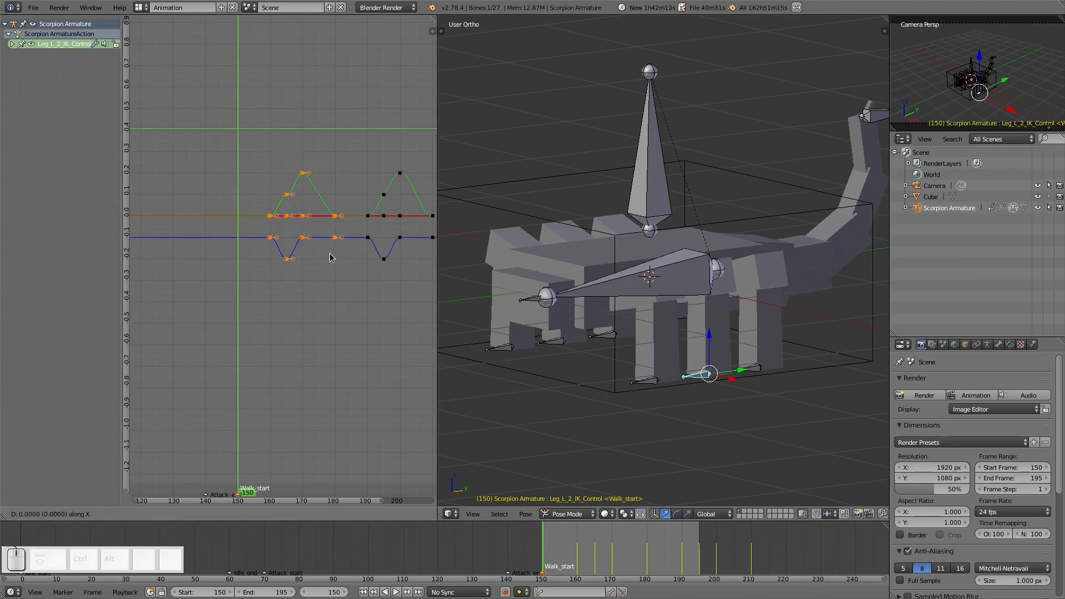
text(30)
key(Return)
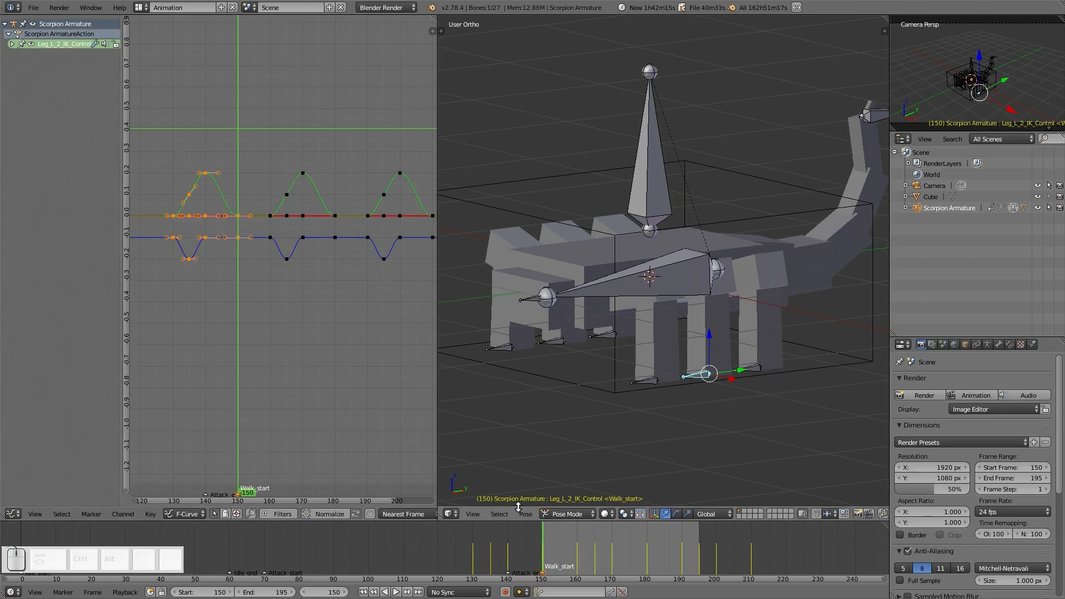
drag(517, 546, 612, 553)
- Duplicate Leg_L_3_IK_Control's keyframes from frames 170 to 190, place the copy 30 frames earlier, and return to frame 150
right_click(641, 383)
right_click(748, 368)
key(a)
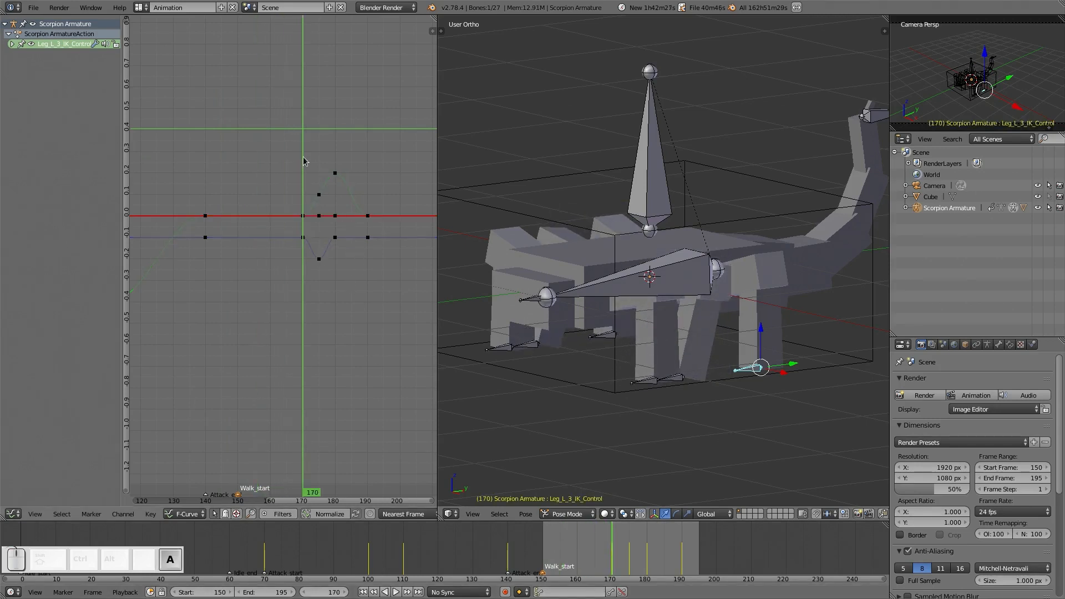
key(b)
drag(306, 156, 402, 300)
key(b)
drag(368, 154, 274, 274)
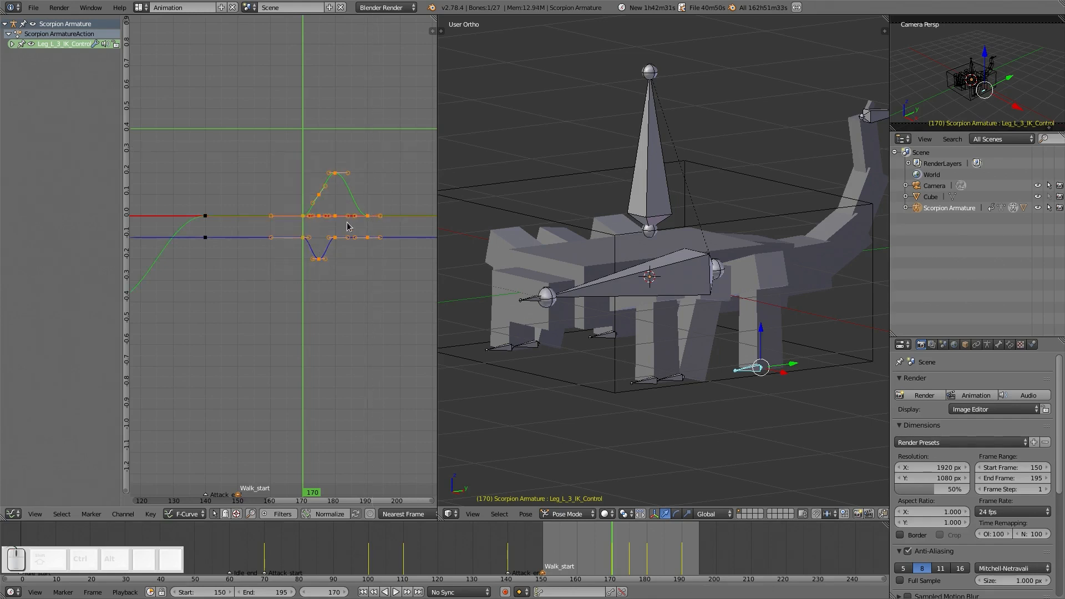
key(g)
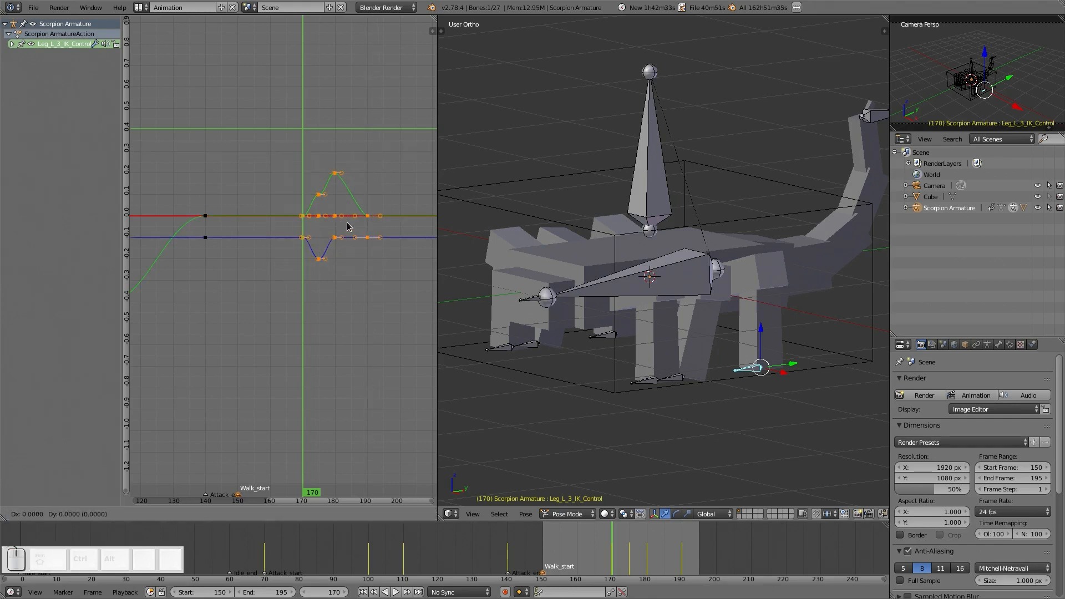
key(x)
key(KP_Subtract)
key(KP_3)
key(KP_0)
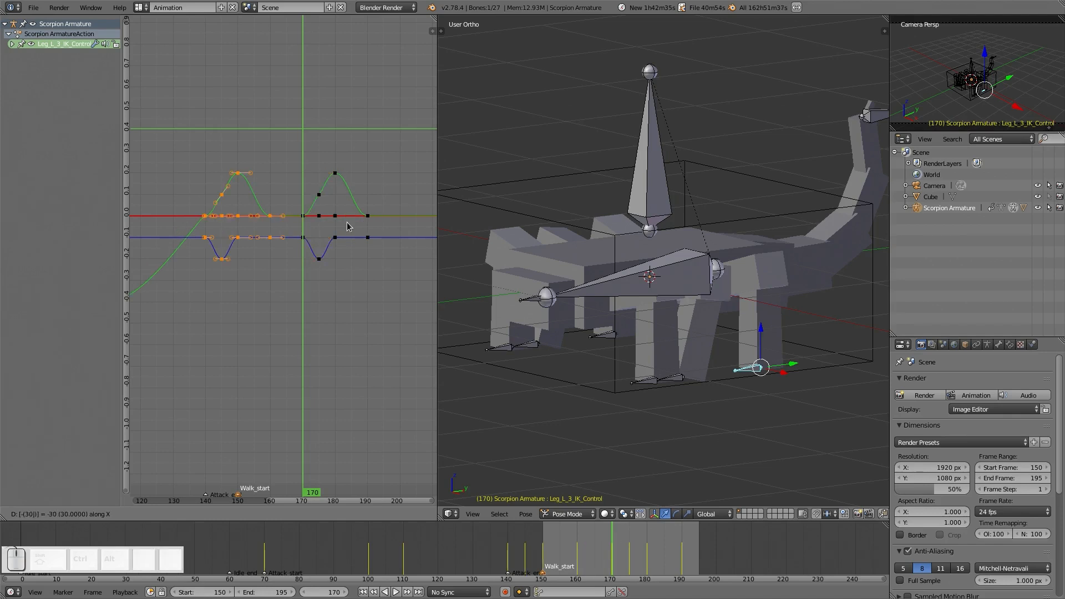
key(Return)
drag(613, 560, 544, 551)
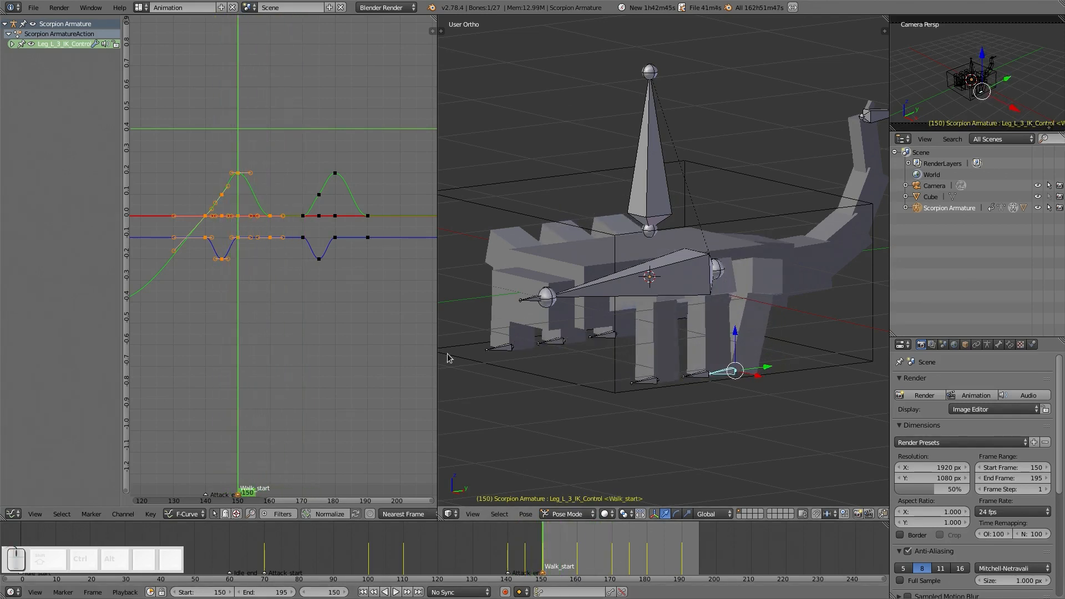
- Duplicate Leg_R_1_IK_Control's walk keyframes from frames 170 to 190 and place the copy 30 frames earlier, starting at frame 140
right_click(496, 354)
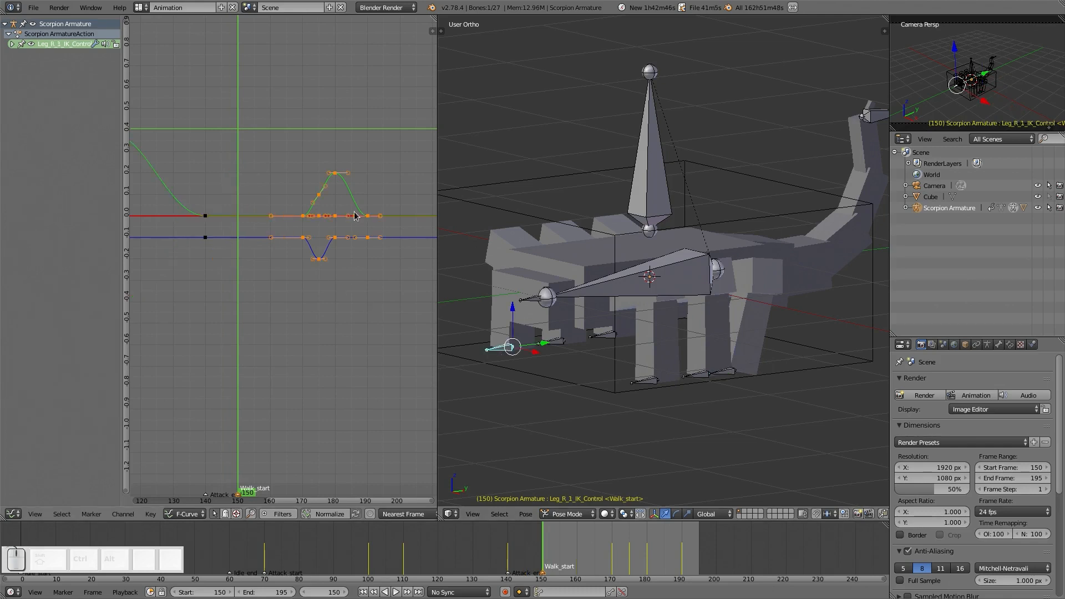
key(shift+d)
key(x)
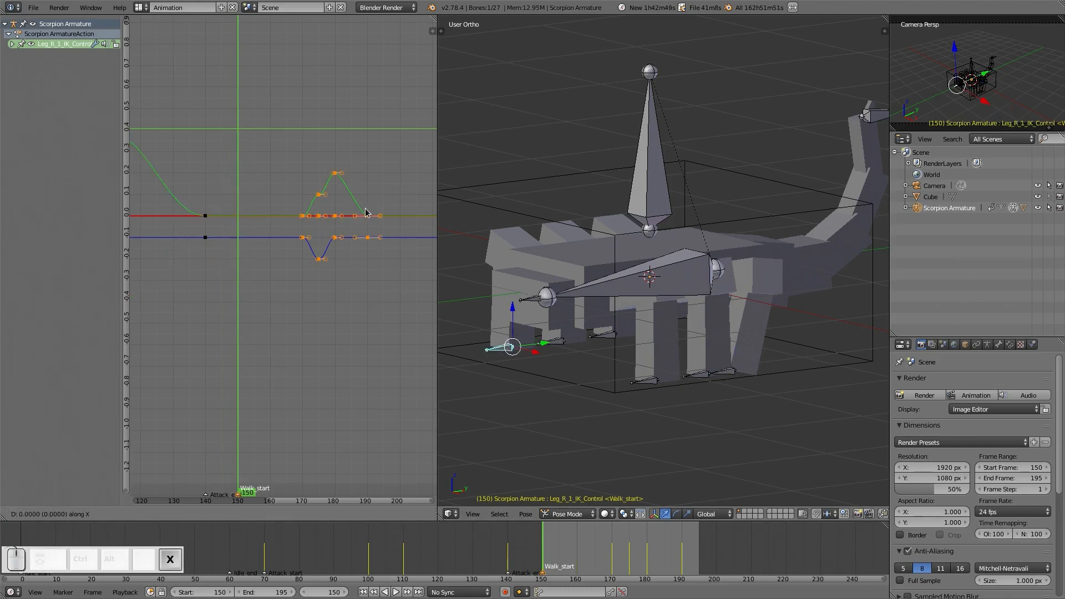
key(3)
key(0)
key(Return)
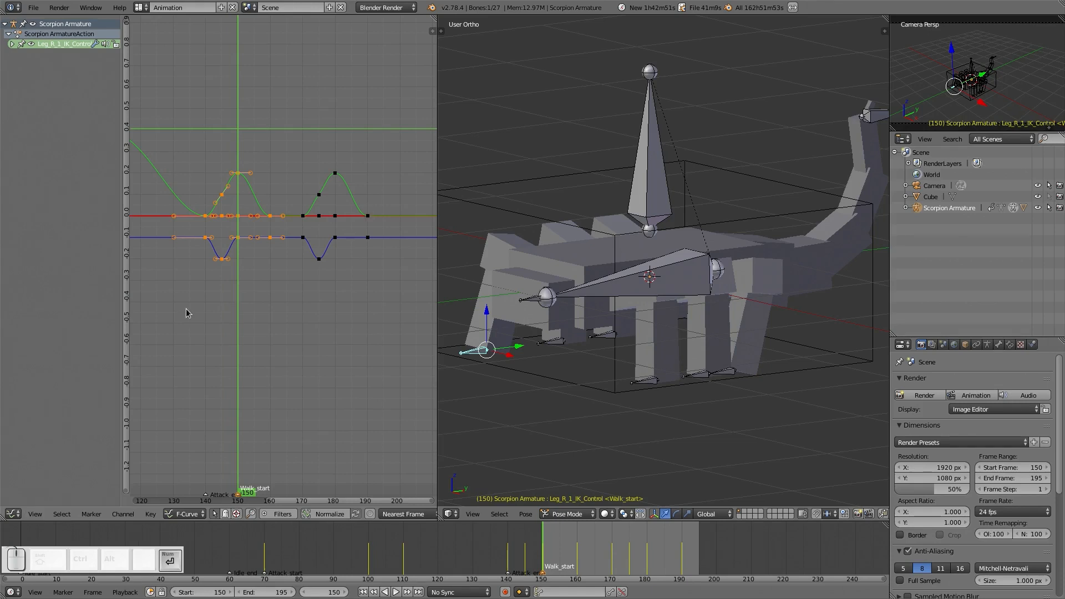
- Play the walk, go to frame 140, and delete Leg_R_1_IK_Control's keyframes at frame 145
key(alt+a)
mouse_move(513, 557)
mouse_down()
mouse_move(551, 549)
mouse_move(394, 552)
mouse_move(515, 565)
mouse_move(508, 557)
mouse_up()
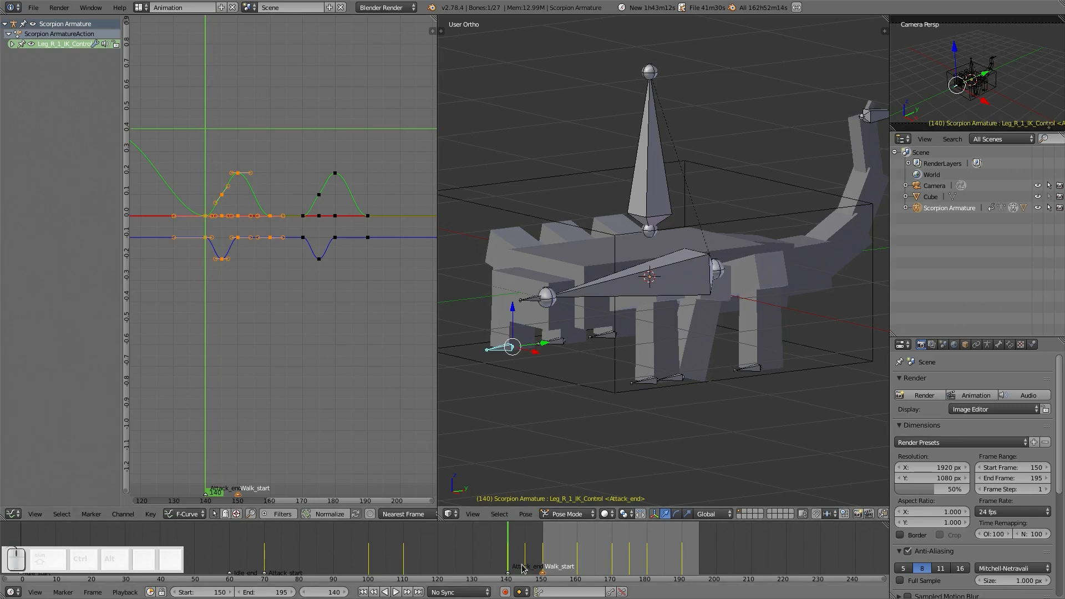
key(a)
key(b)
drag(212, 166, 227, 294)
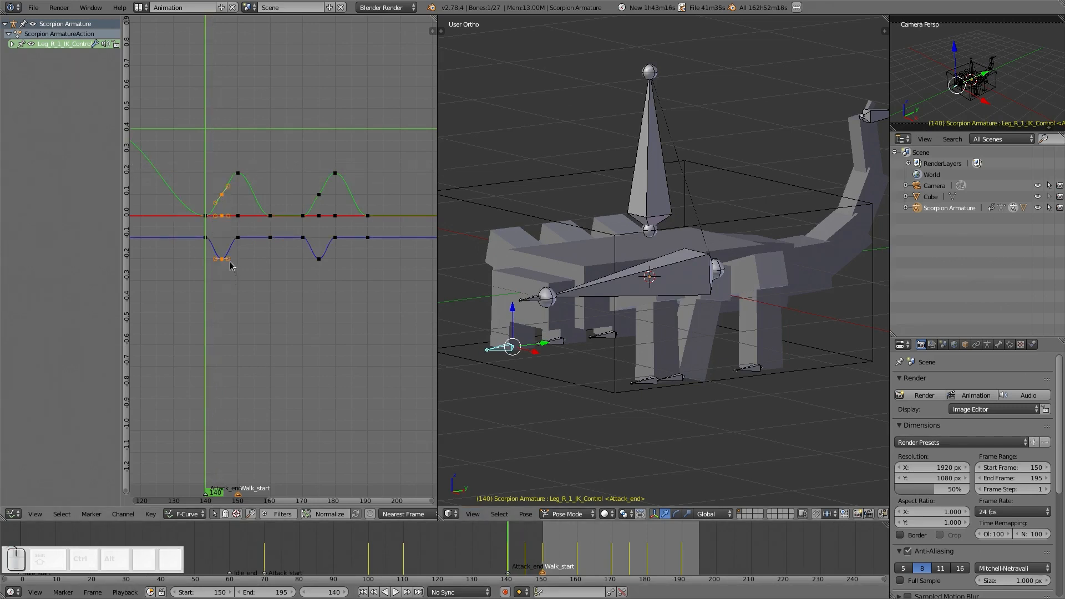
key(x)
click(230, 266)
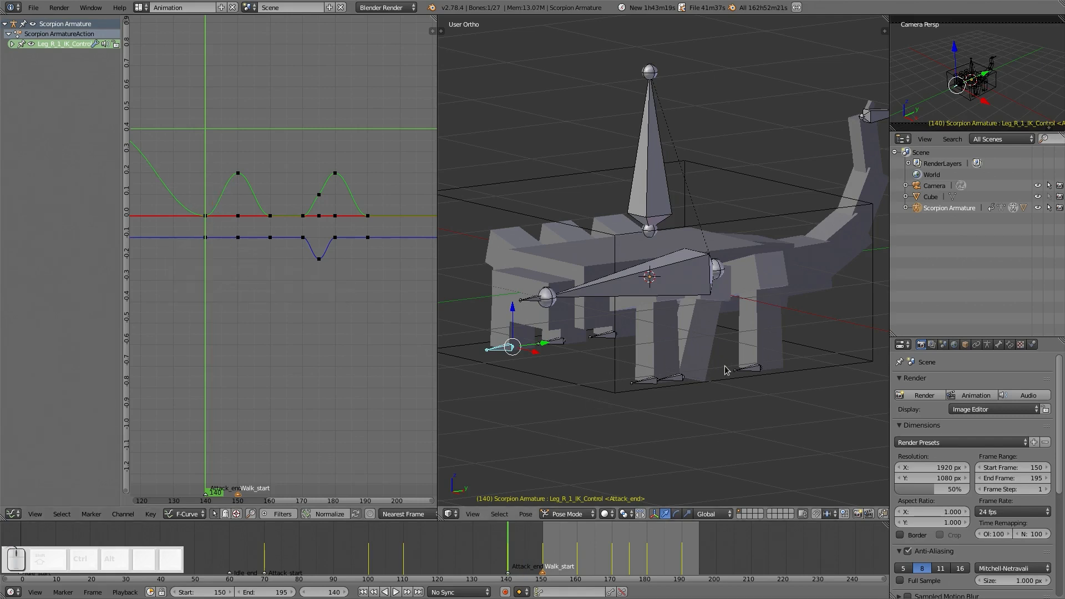
- Delete Leg_L_3_IK_Control's keyframes at frame 145
right_click(745, 372)
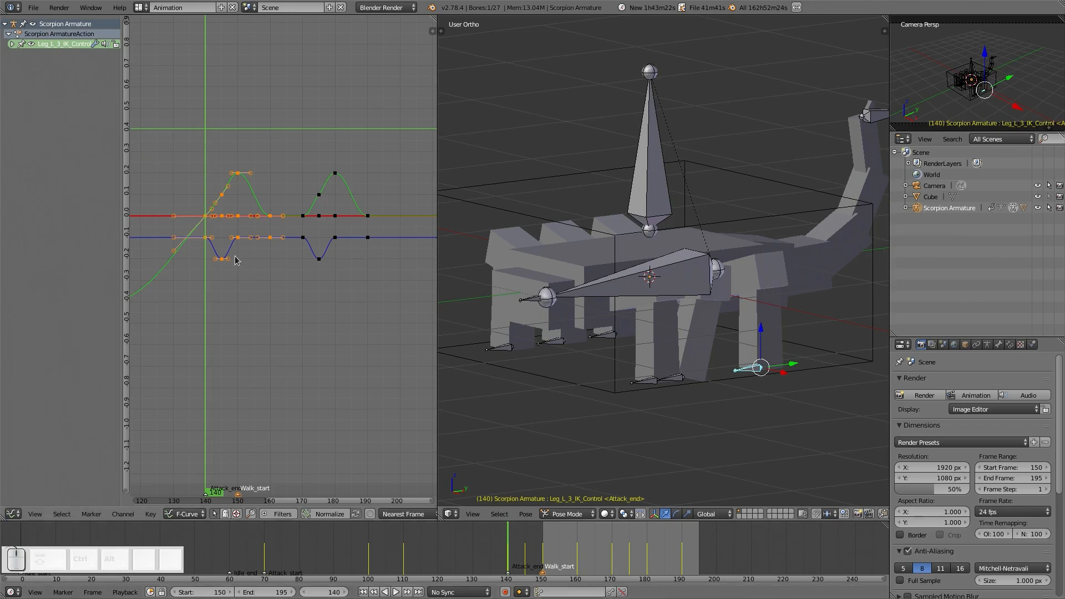
key(a)
key(b)
drag(214, 169, 226, 293)
key(x)
click(217, 245)
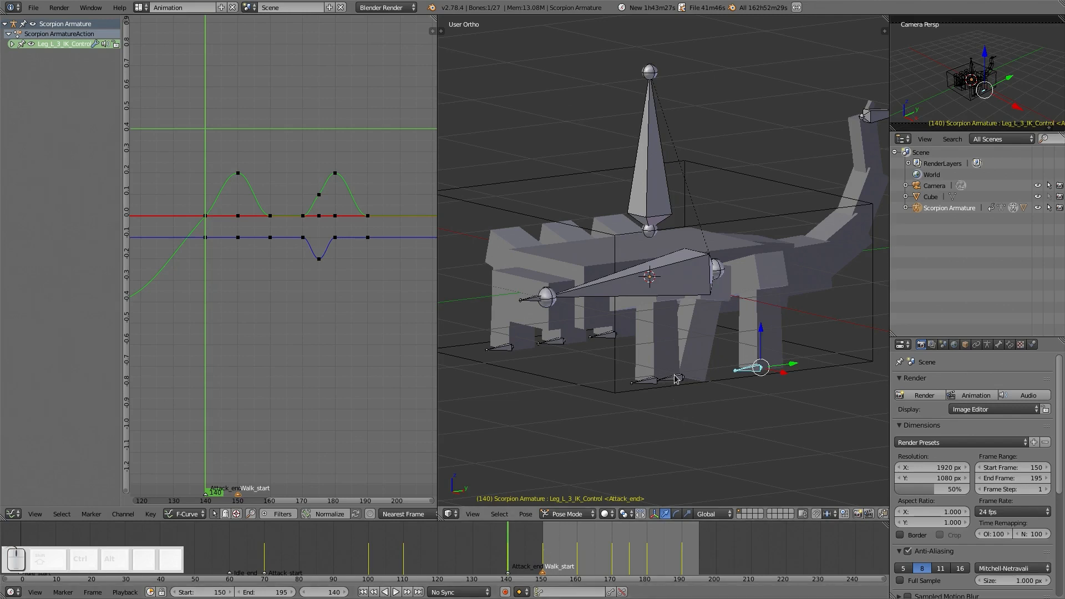
- Check the curves of Leg_L_1_IK_Control and Leg_R_1_IK_Control, and play the walk from frame 146
right_click(642, 387)
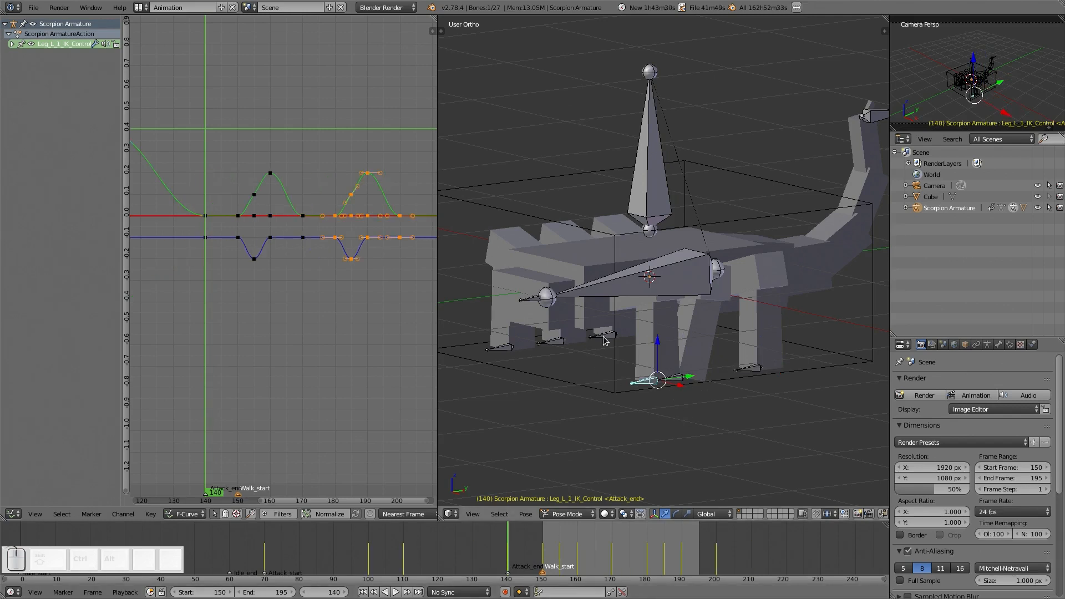
right_click(502, 351)
click(529, 536)
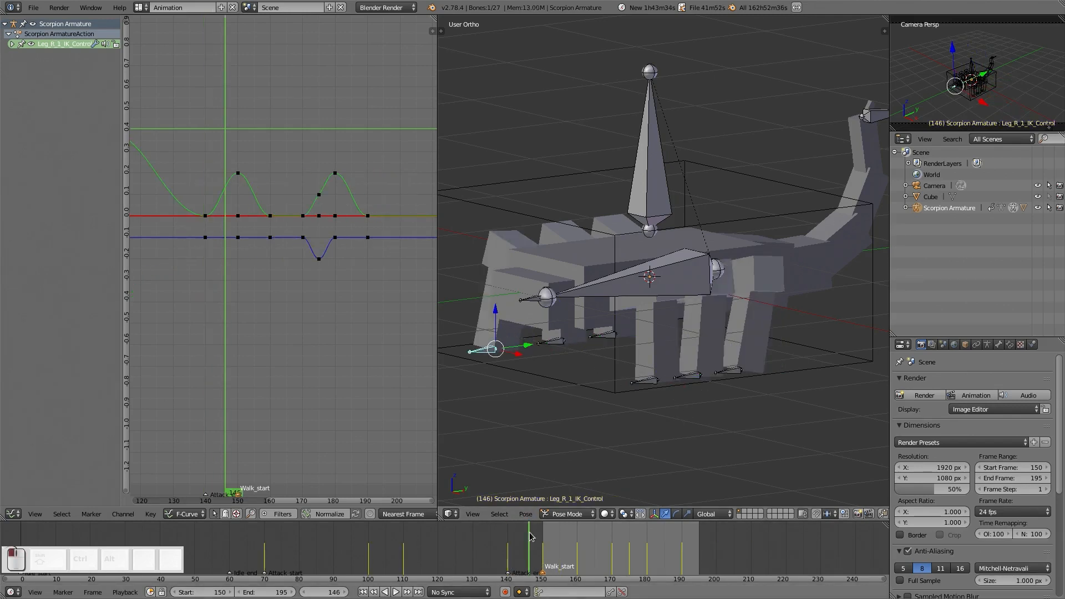
key(alt+a)
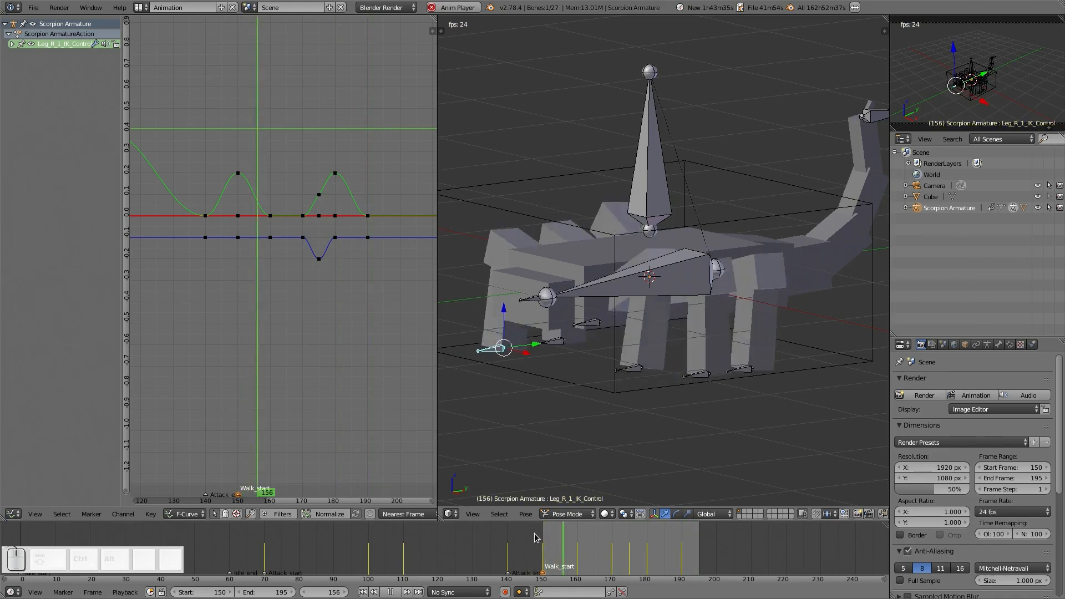
key(Escape)
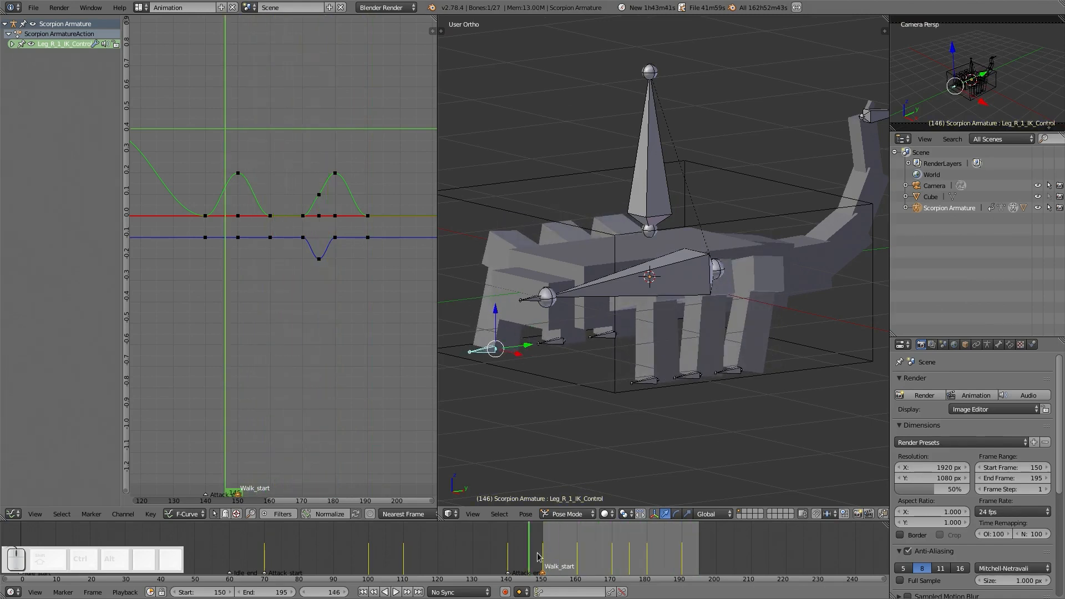
- Go to frame 150, view the rig from the side, and review the walk motion through frame 210
click(544, 549)
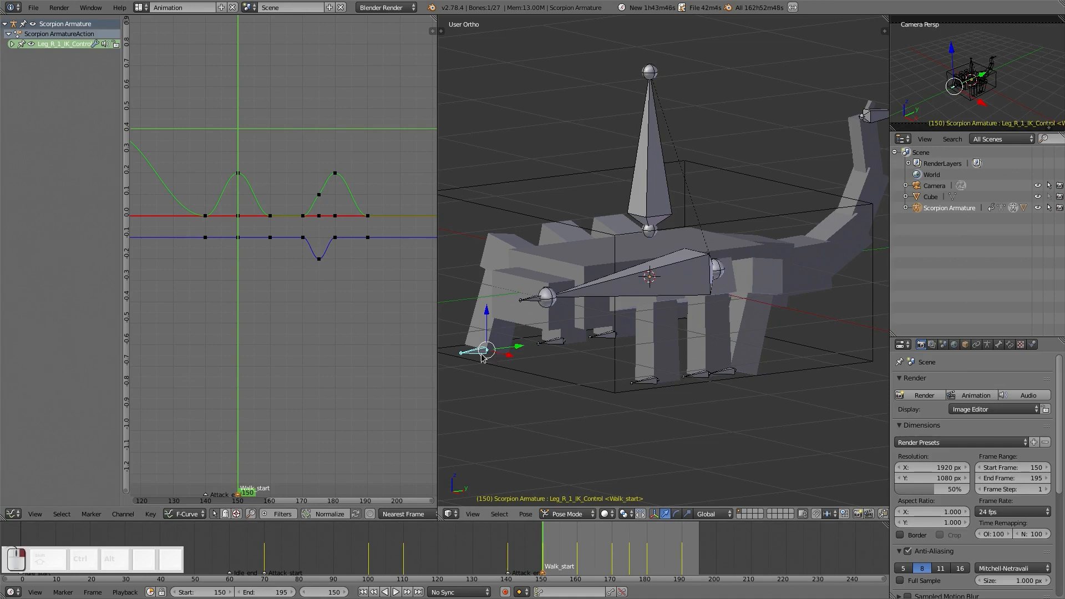
key(alt+a)
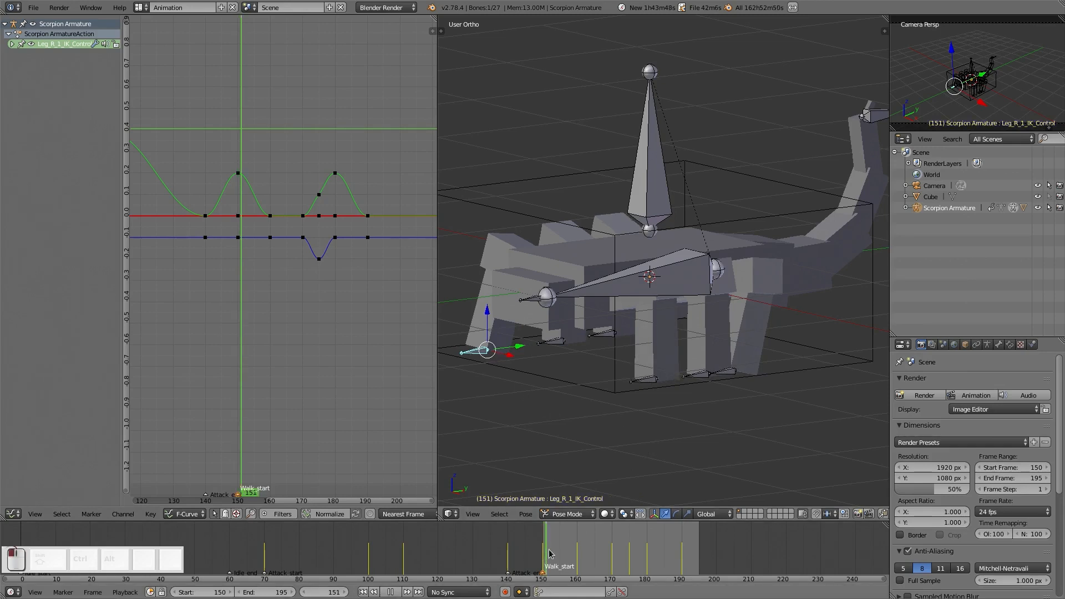
click(544, 550)
key(alt+a)
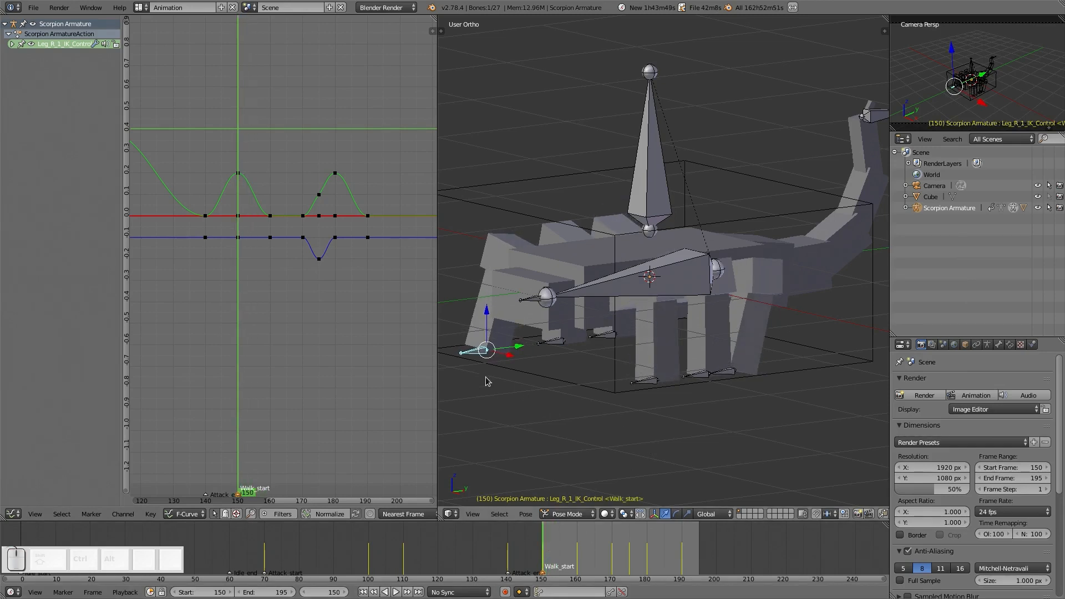
mouse_move(555, 385)
middle_down()
mouse_move(601, 394)
mouse_move(558, 385)
middle_up()
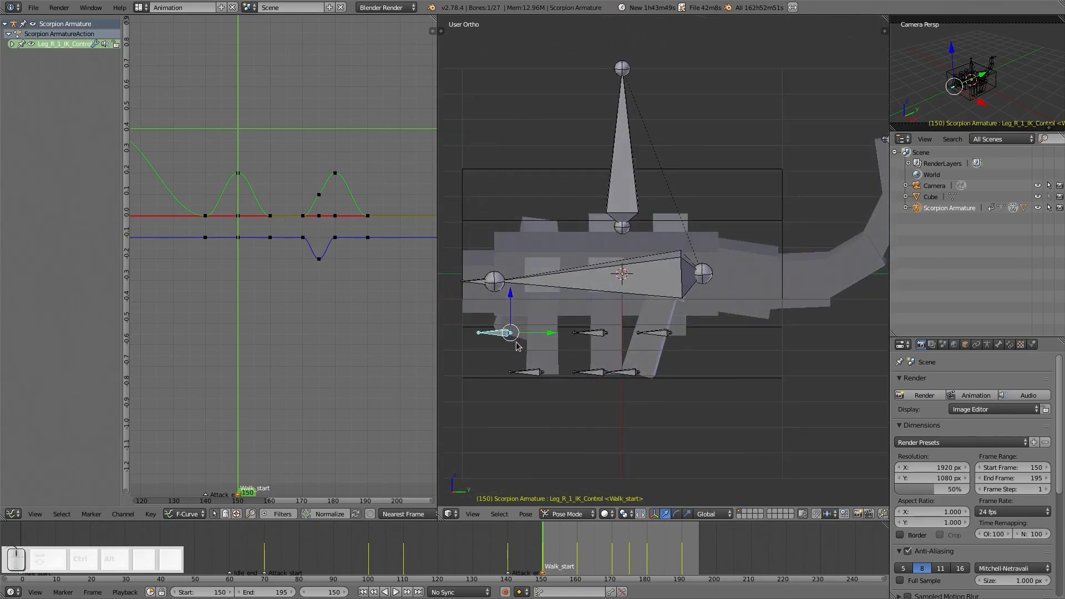
key(alt+a)
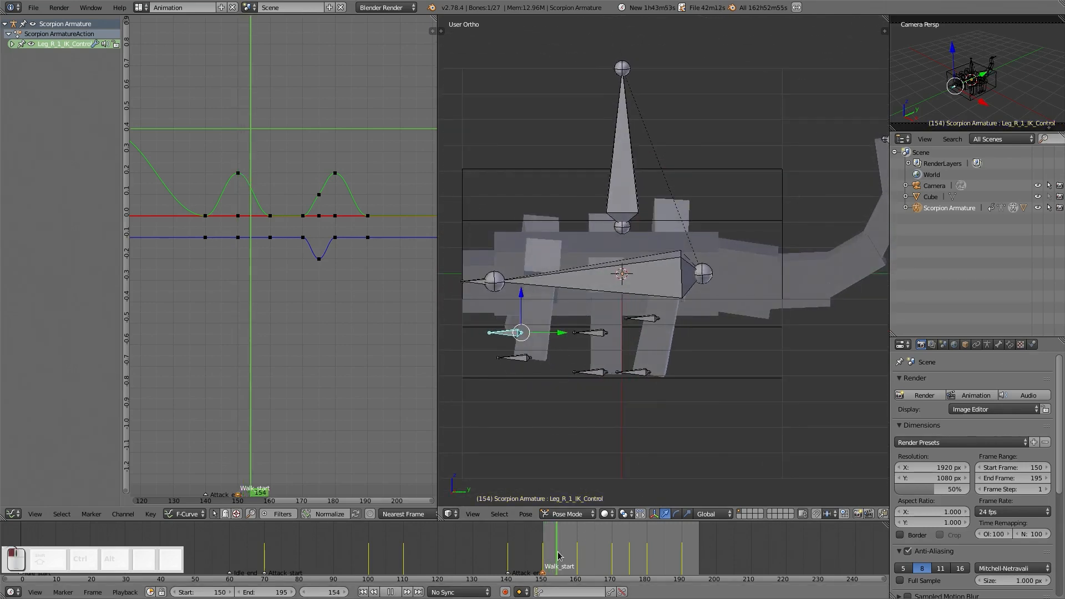
click(614, 556)
drag(621, 555, 753, 550)
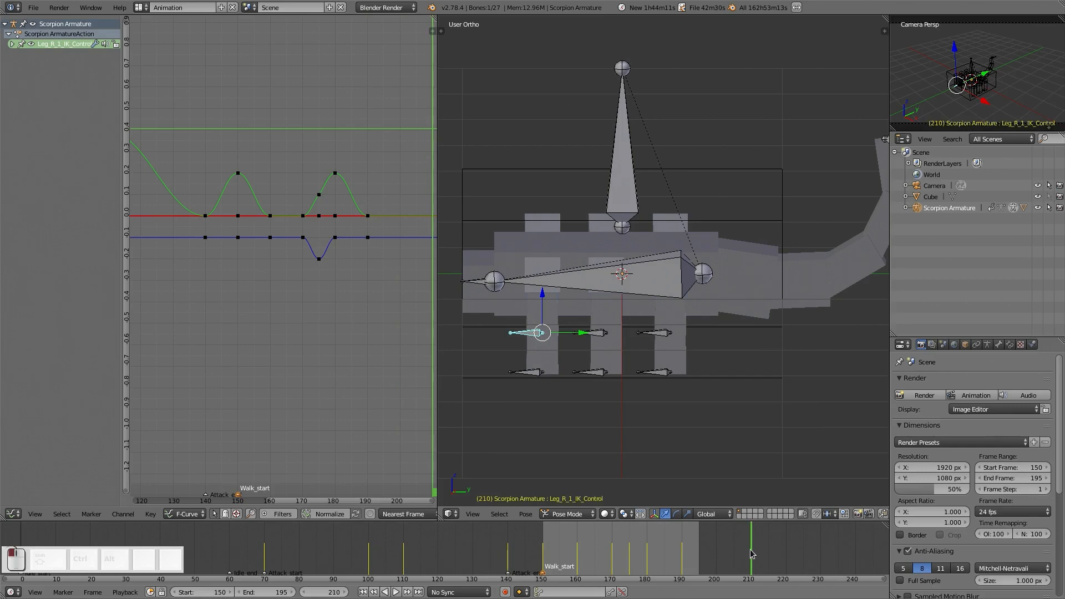
- Compare the walk curves of all six leg IK controls at frame 210, ending on Leg_R_1_IK_Control
scroll(373, 260, down, 1)
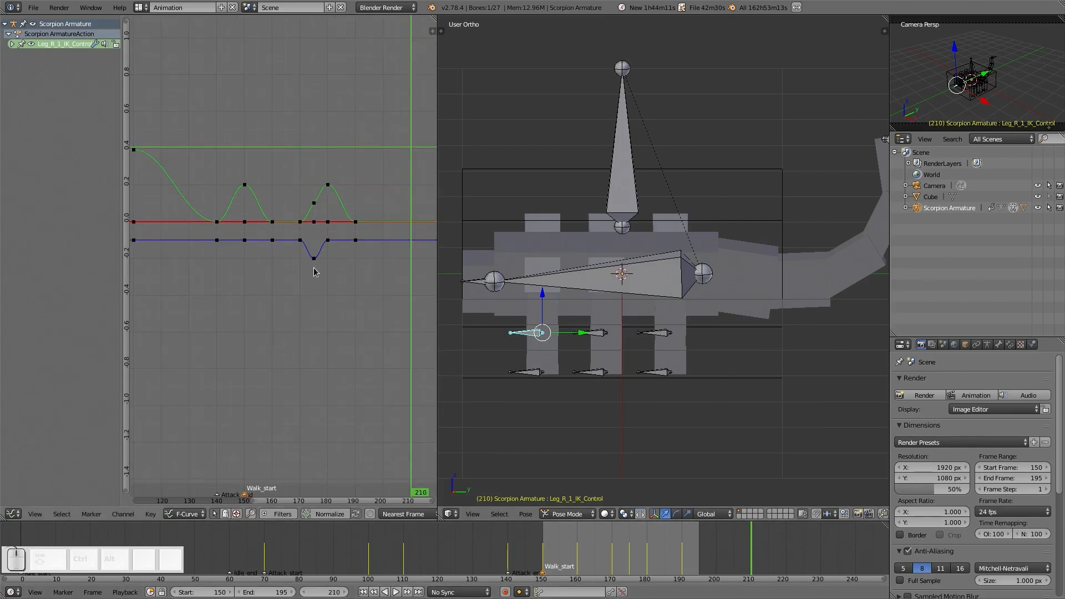
right_click(592, 329)
right_click(652, 339)
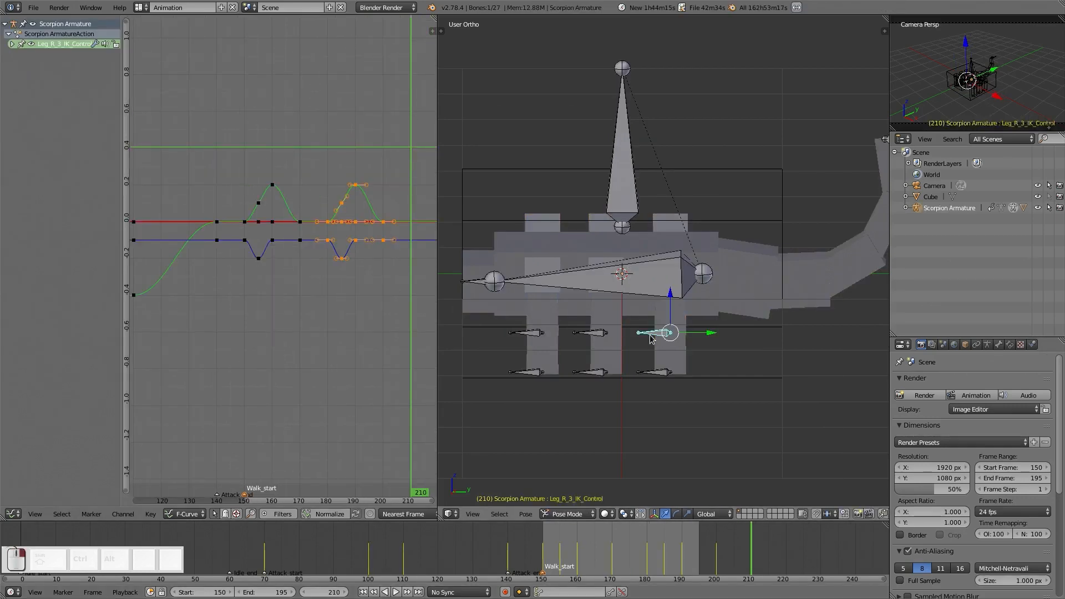
right_click(588, 335)
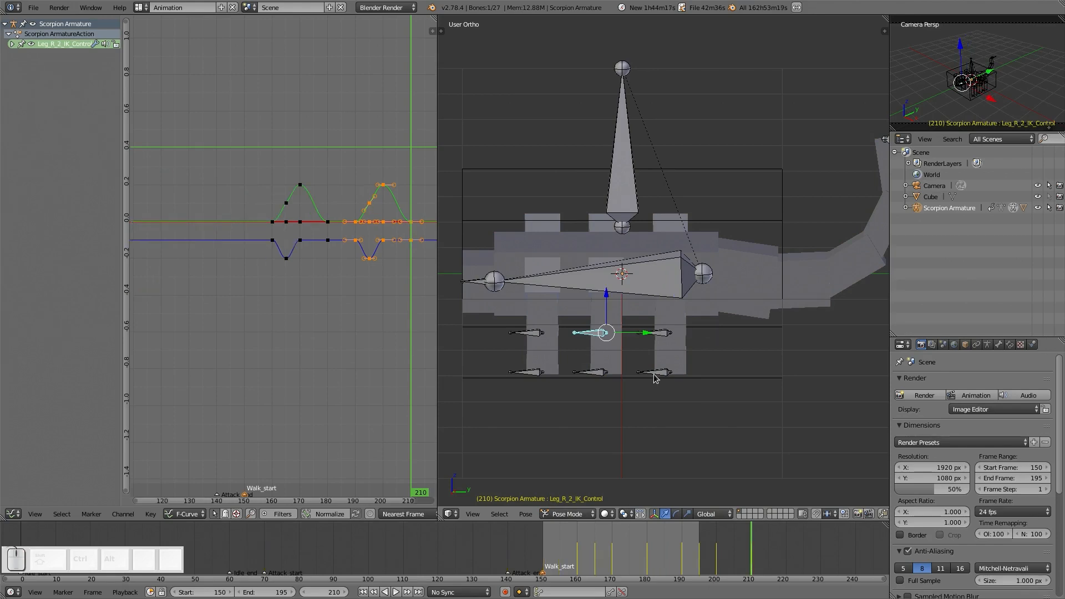
right_click(656, 375)
right_click(590, 376)
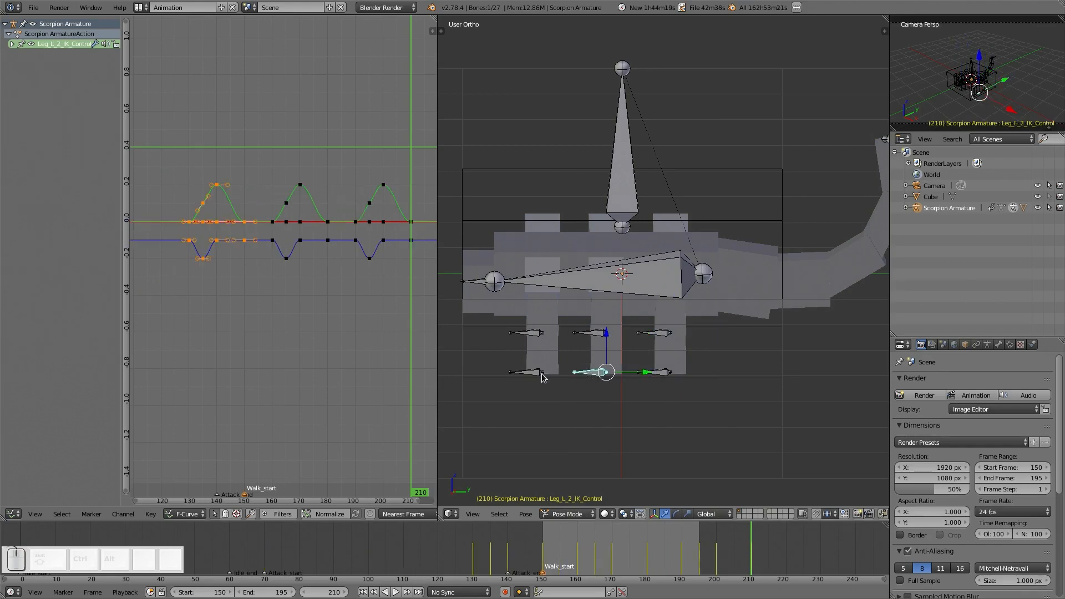
right_click(534, 372)
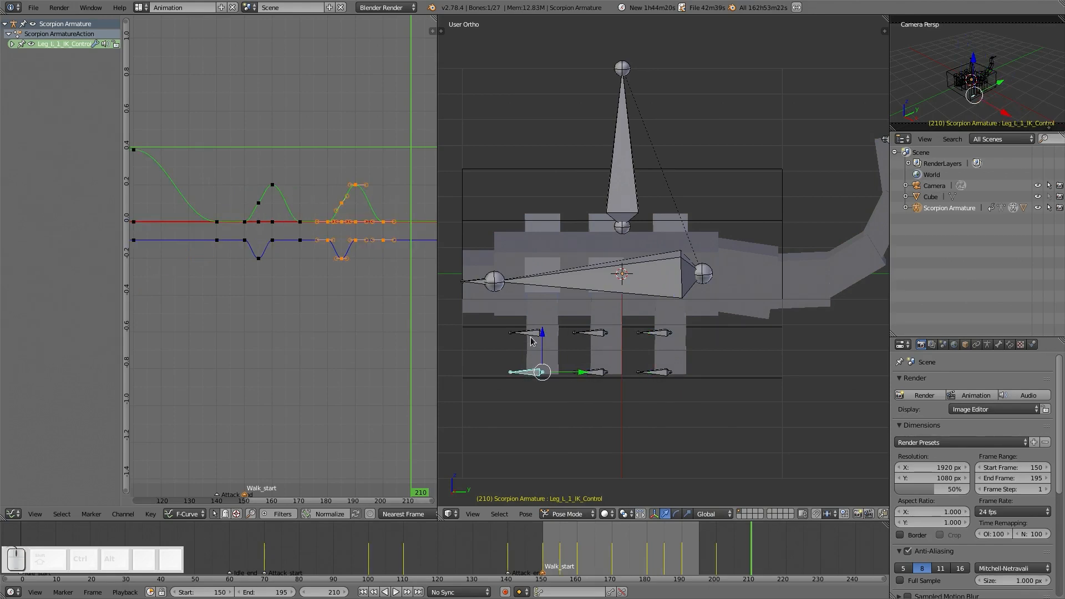
right_click(531, 337)
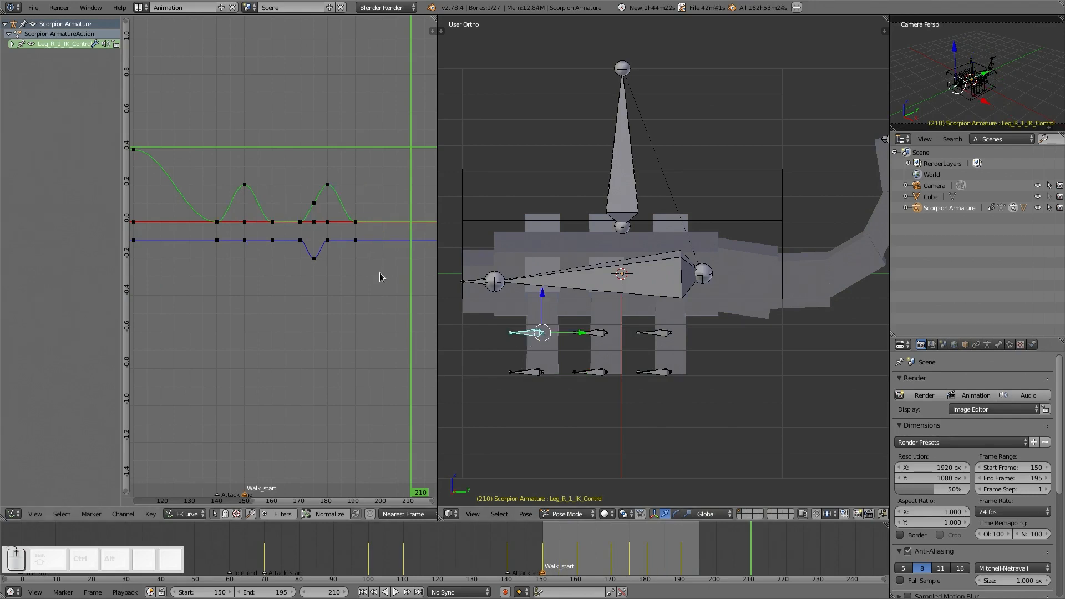
scroll(366, 275, up, 2)
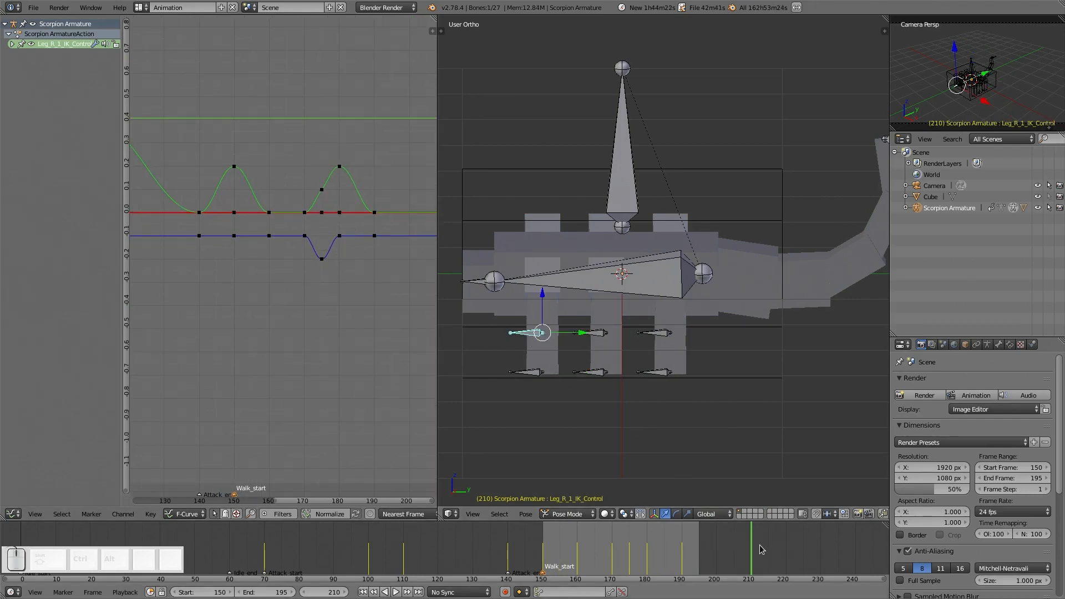
- Examine Leg_R_1_IK_Control's keyframe at frame 150 and scrub the walk from frame 150 to 202
drag(745, 546, 546, 542)
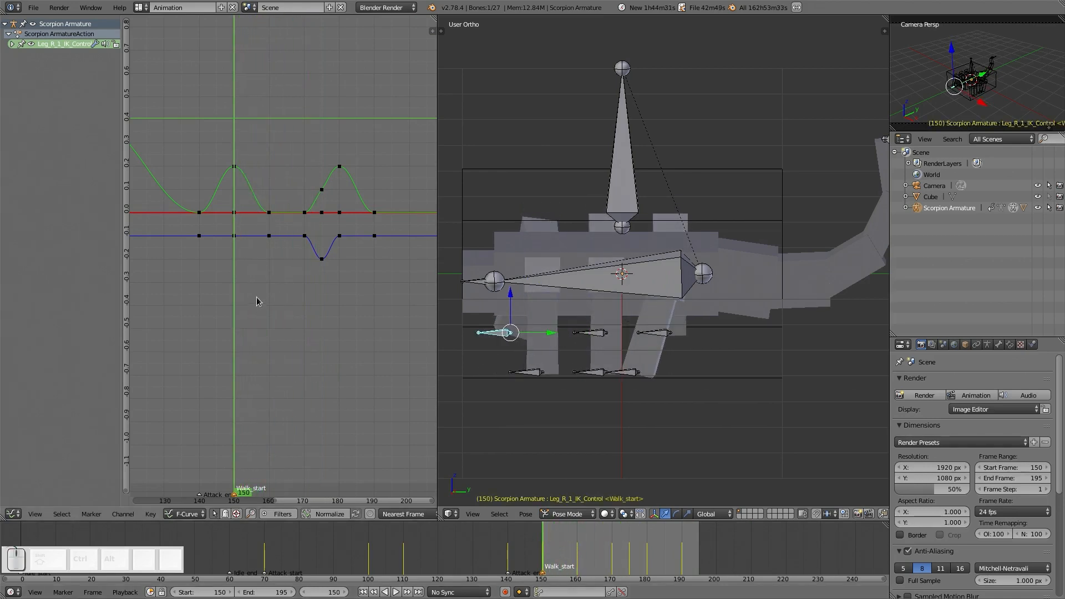
click(235, 236)
scroll(249, 258, up, 1)
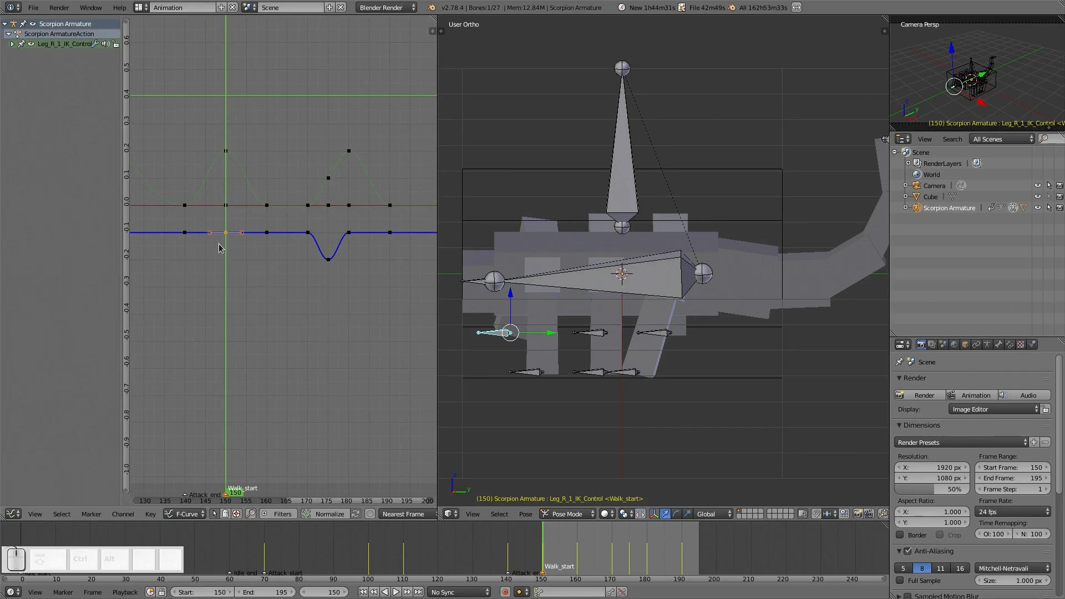
key(g)
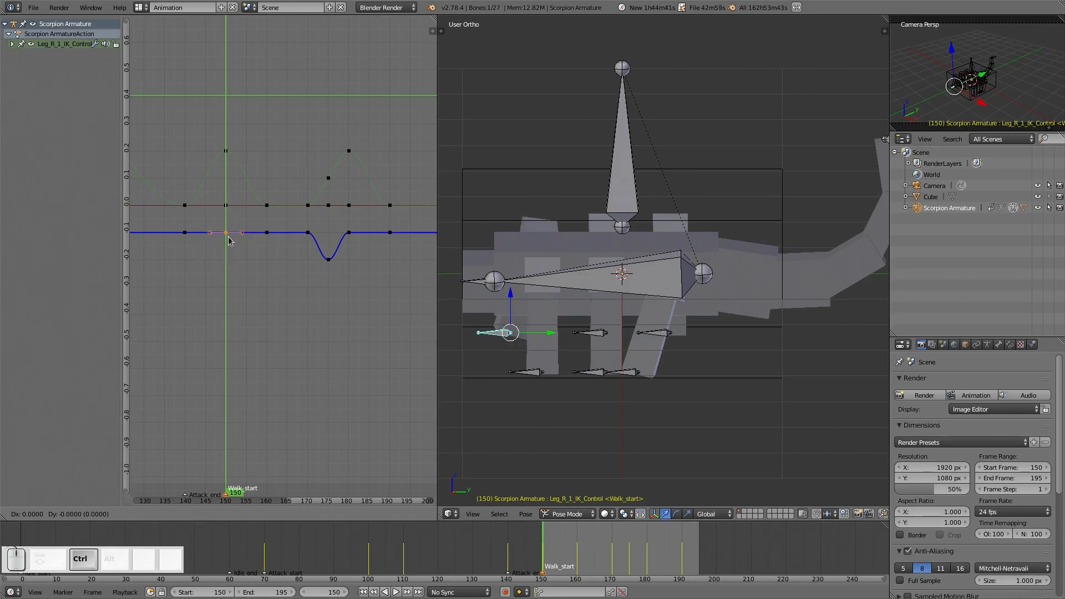
click(229, 239)
key(a)
key(Home)
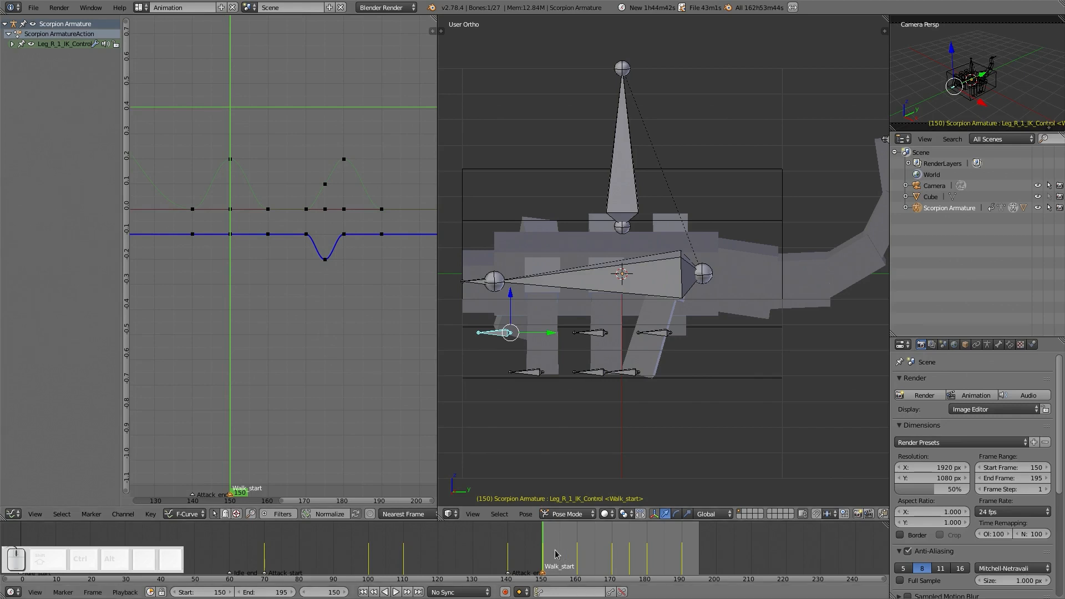
drag(556, 554, 725, 556)
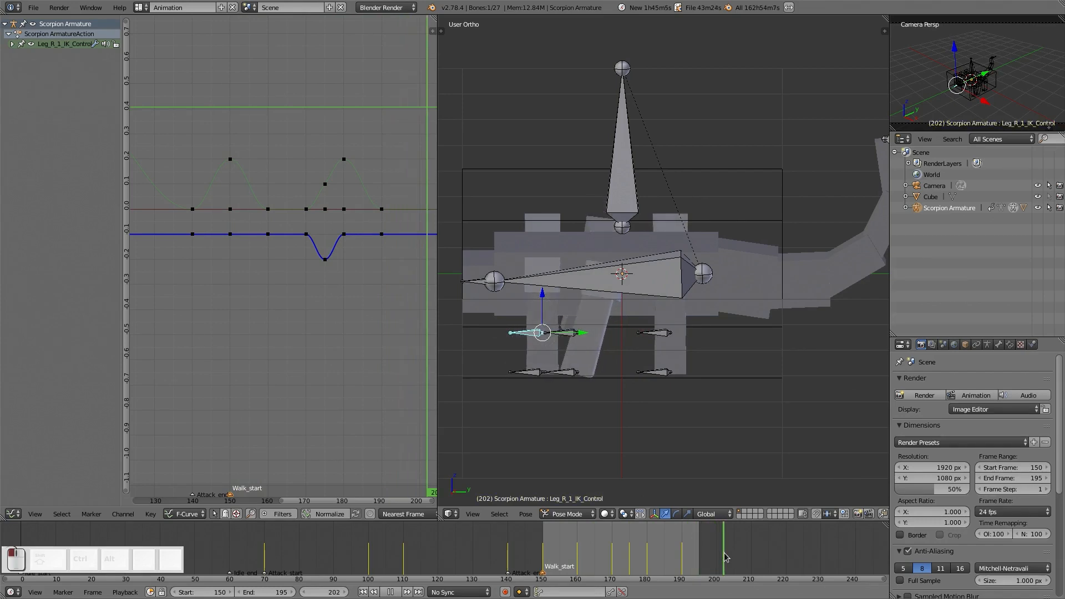
- Duplicate Leg_R_1_IK_Control's walk keyframes from frames 170 to 190 and place the copy 30 frames later
scroll(388, 304, down, 3)
shift+middle_drag(356, 293, 289, 317)
key(a)
key(a)
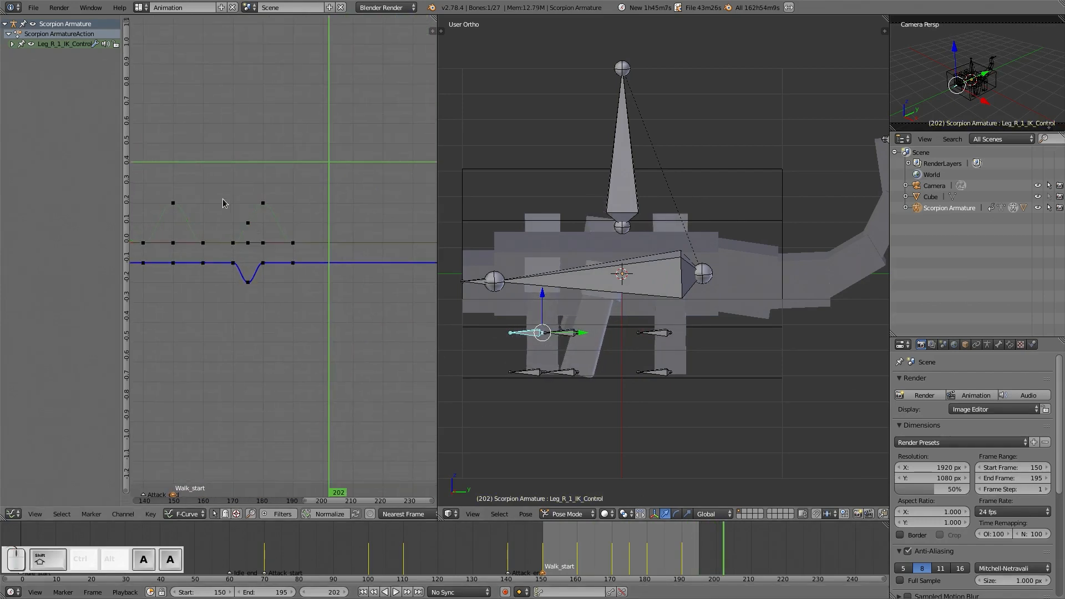
drag(228, 190, 311, 309)
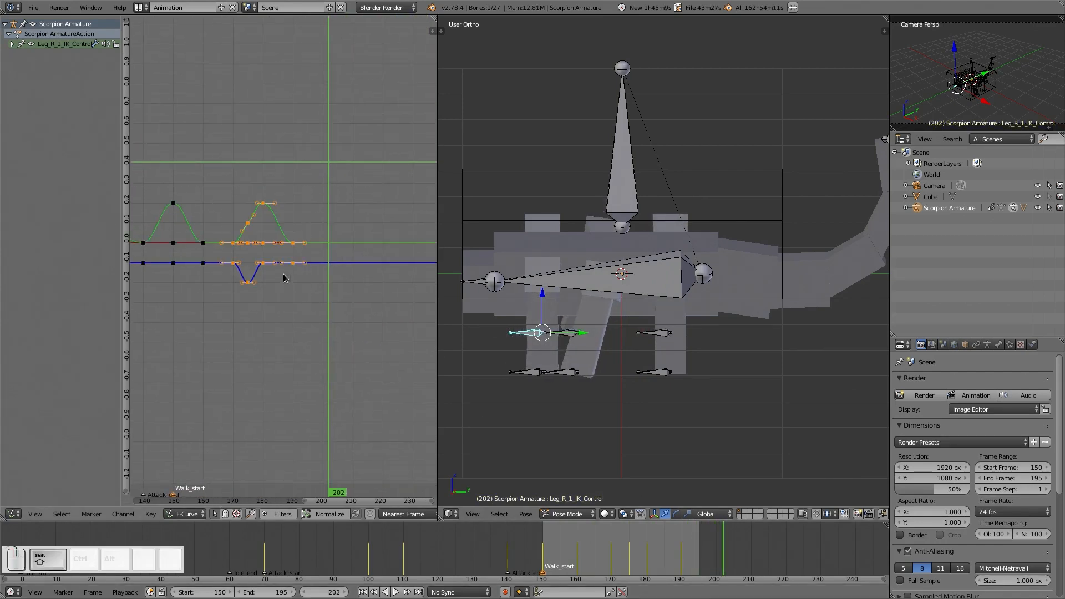
key(g)
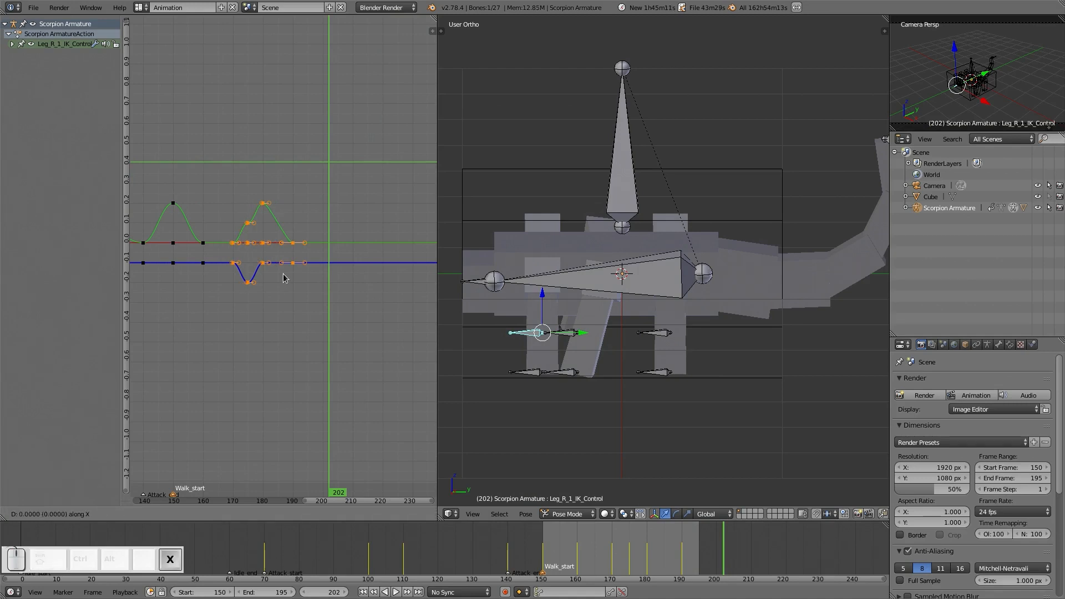
click(388, 304)
- Duplicate Leg_L_3_IK_Control's walk keyframes from frames 170 to 190 and place the copy 30 frames later
right_click(652, 377)
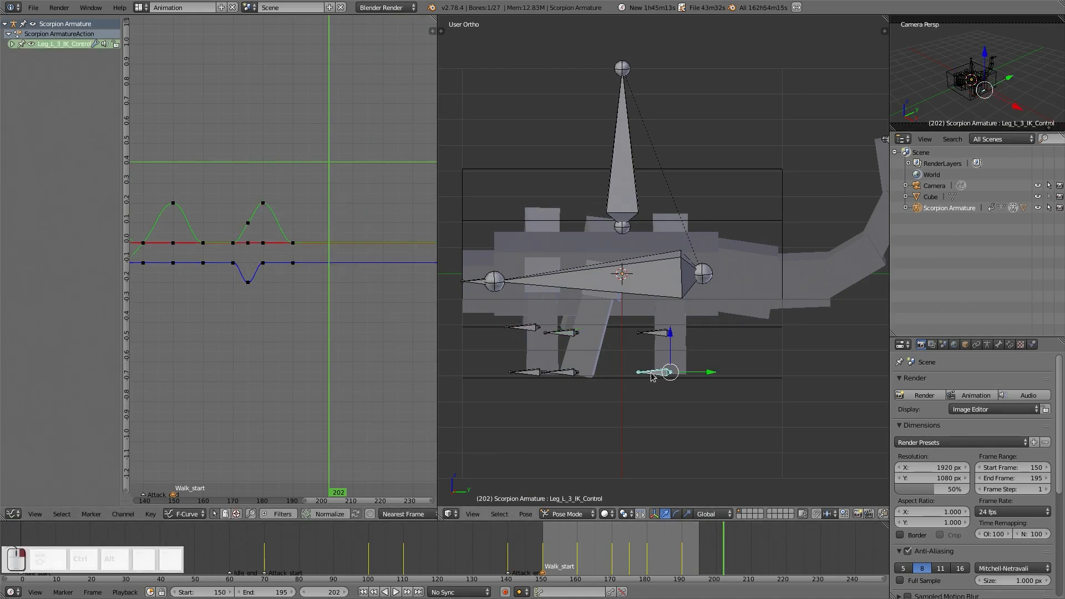
key(a)
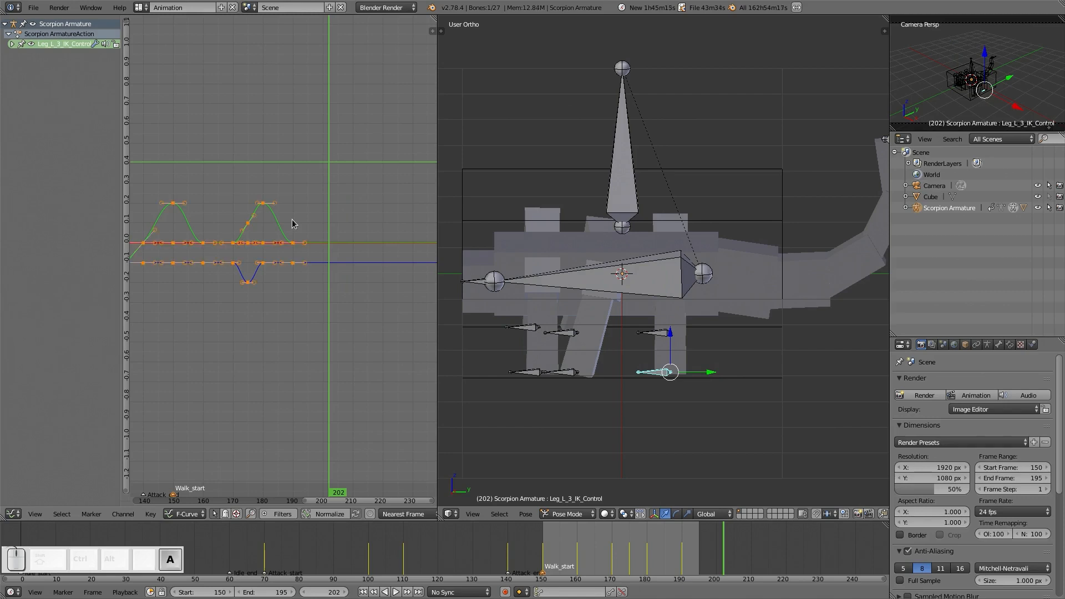
key(a)
key(b)
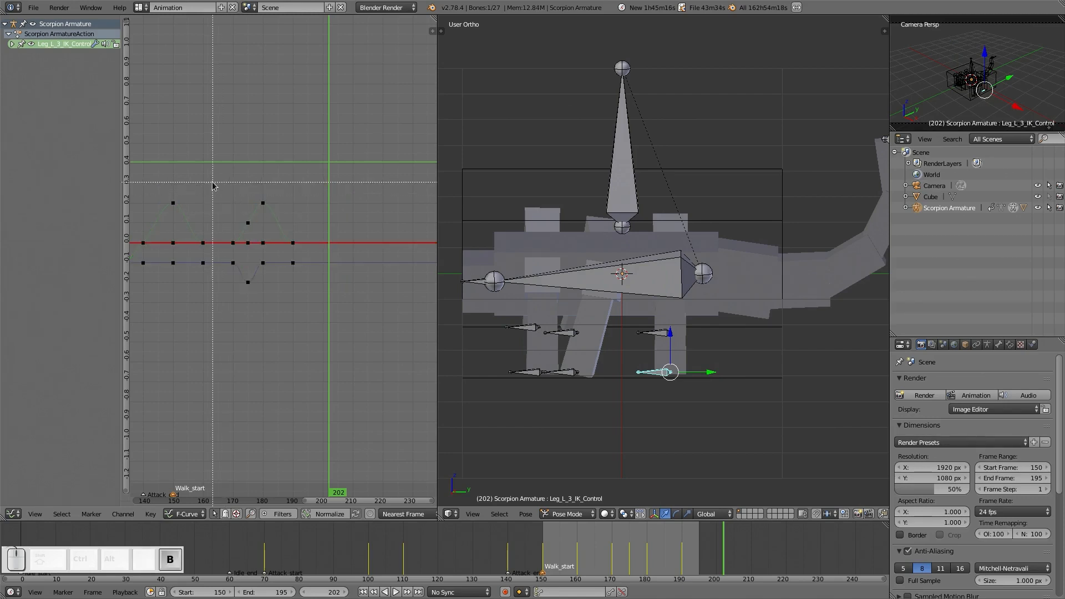
drag(217, 183, 309, 311)
key(shift+d)
text(x)
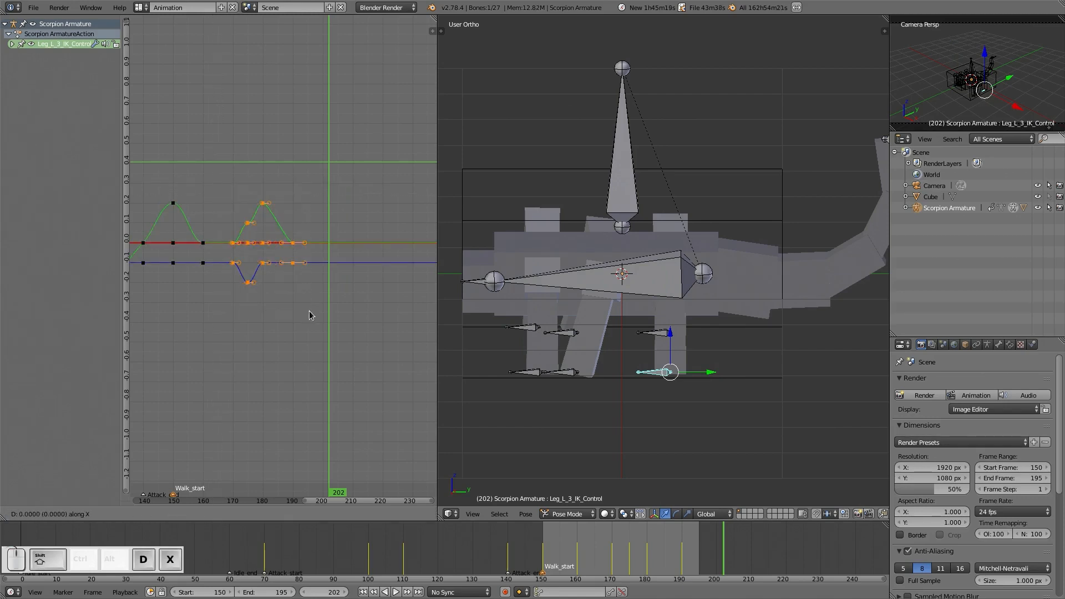
text(30)
key(KP_Enter)
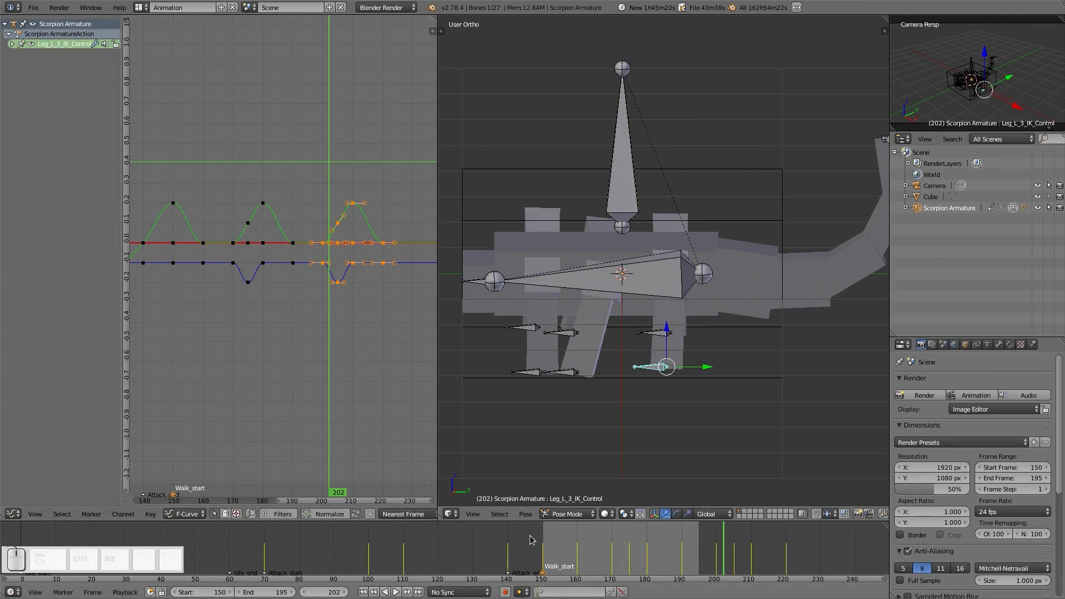
- Review the walk up to frame 210, set the end frame to 210, and play the loop from an angled view
key(alt+a)
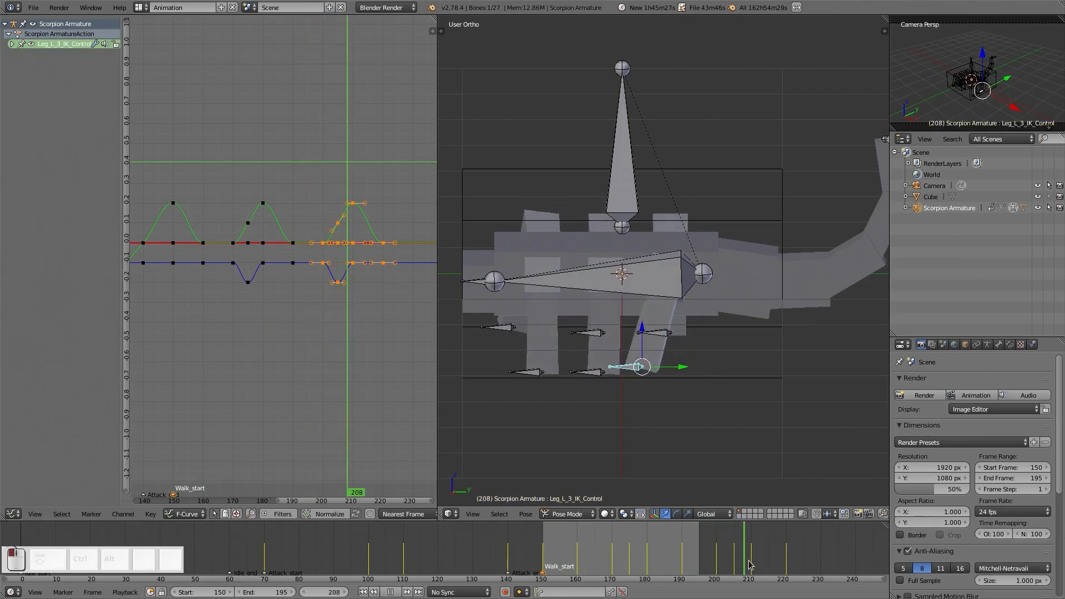
drag(752, 566, 752, 565)
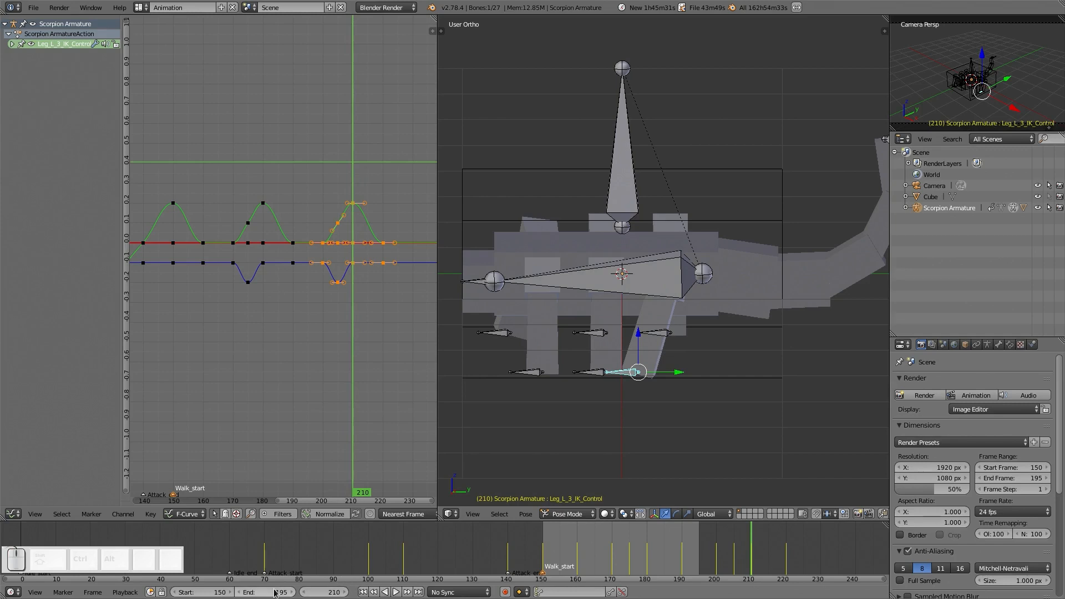
text(210)
key(Return)
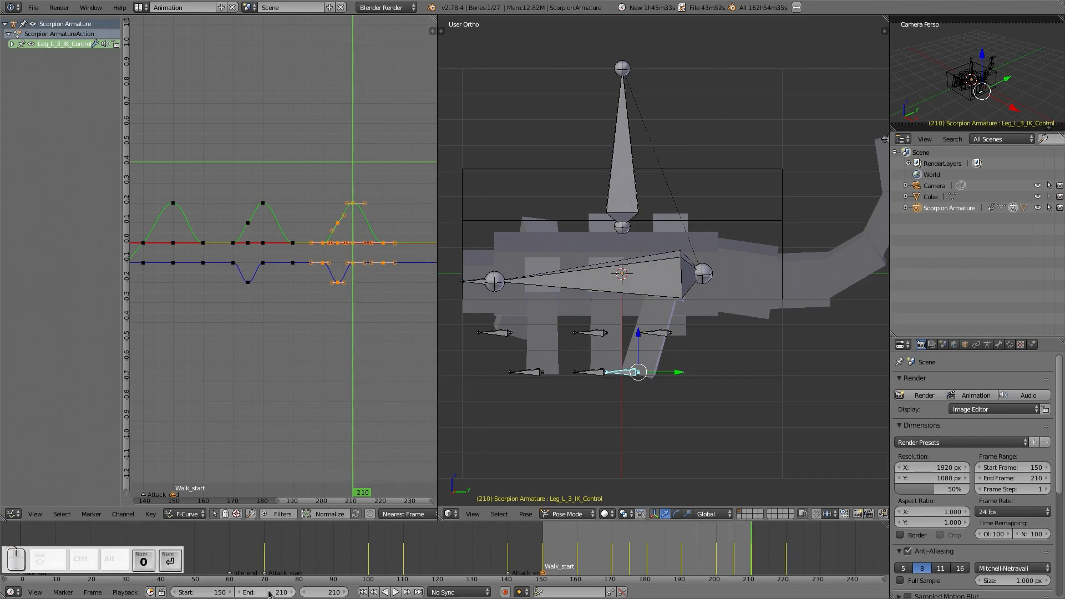
key(alt+a)
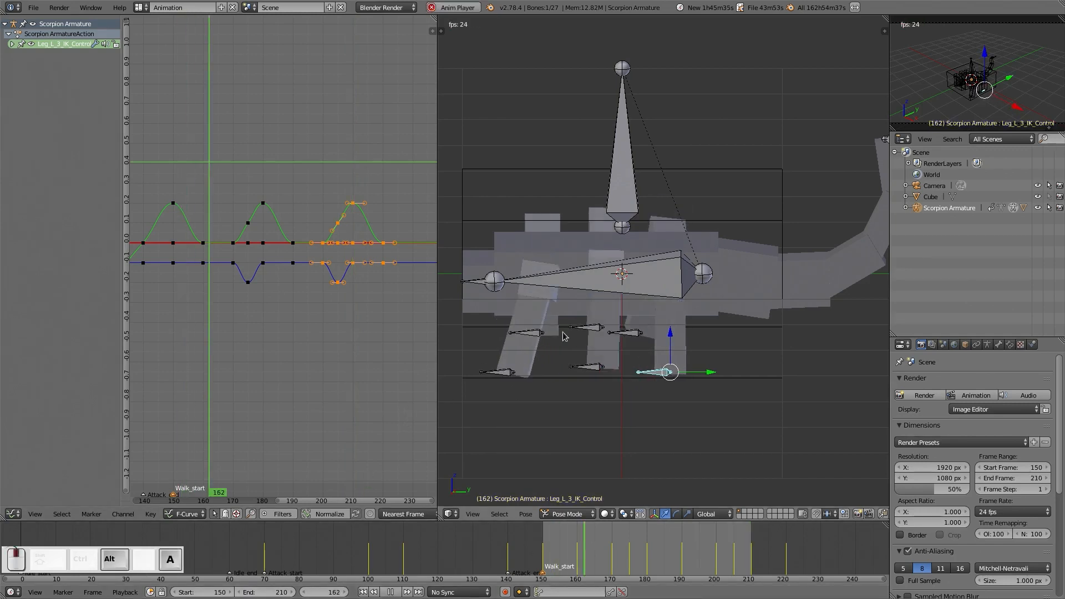
middle_drag(607, 348, 629, 407)
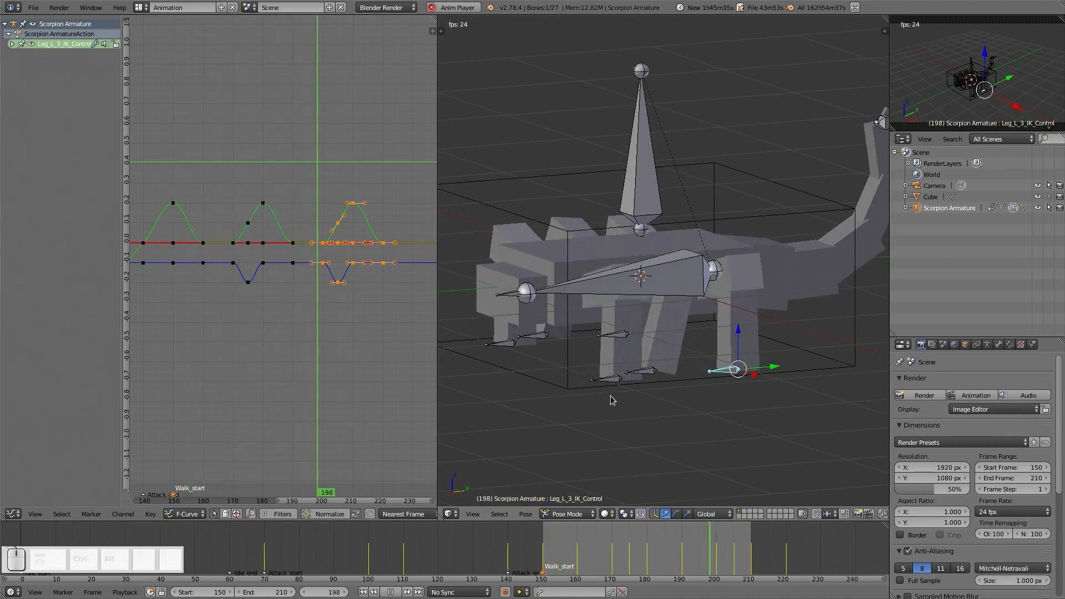
- Select the scorpion's Body bone, stop the playback and view the rig from a raised angle
right_click(652, 282)
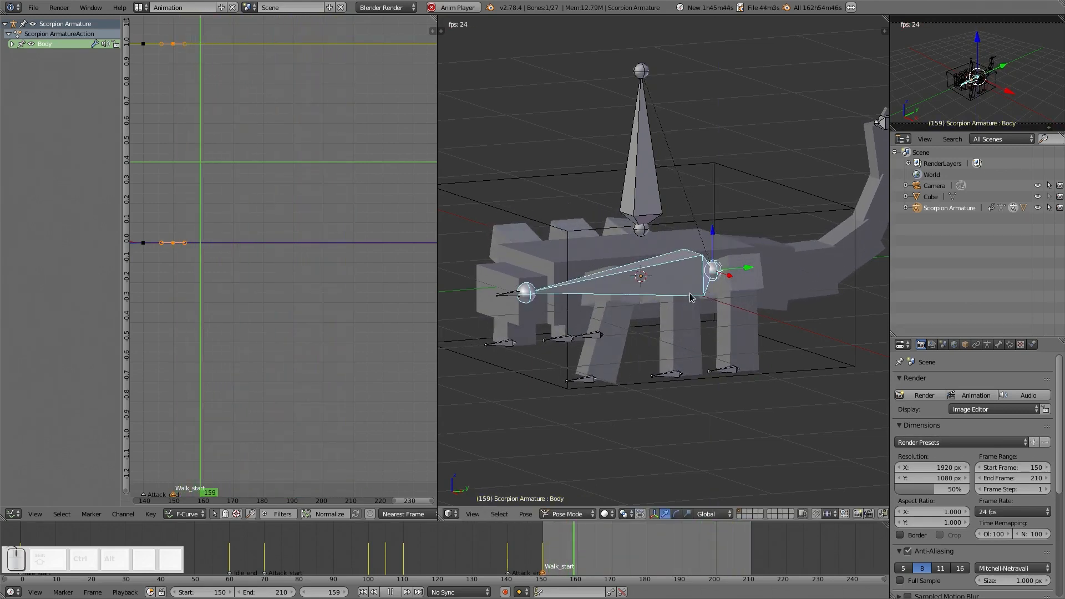
key(Escape)
middle_drag(771, 341, 665, 355)
key(r)
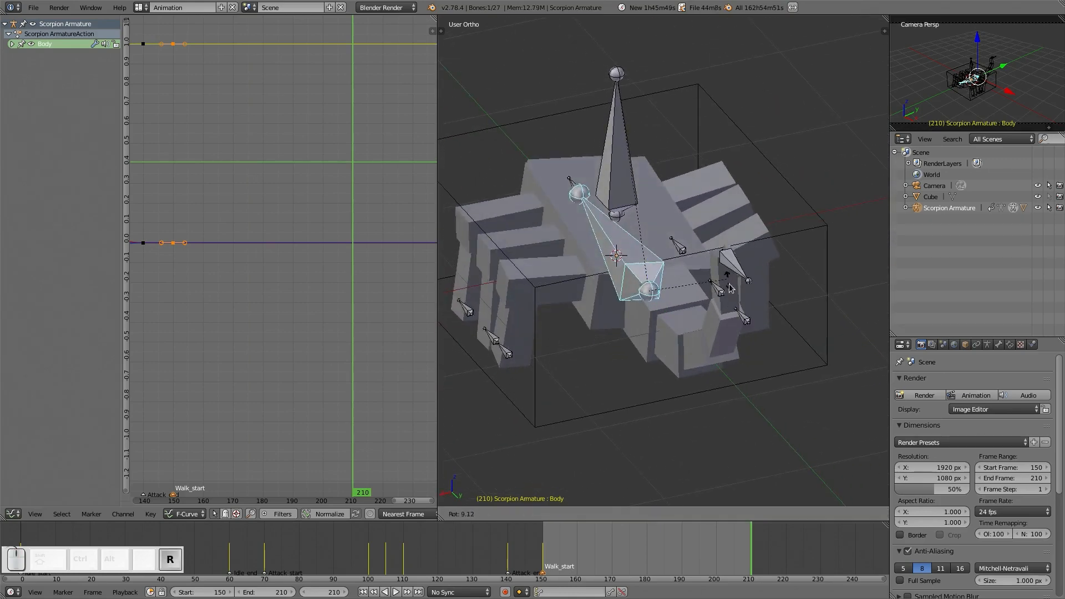
click(720, 276)
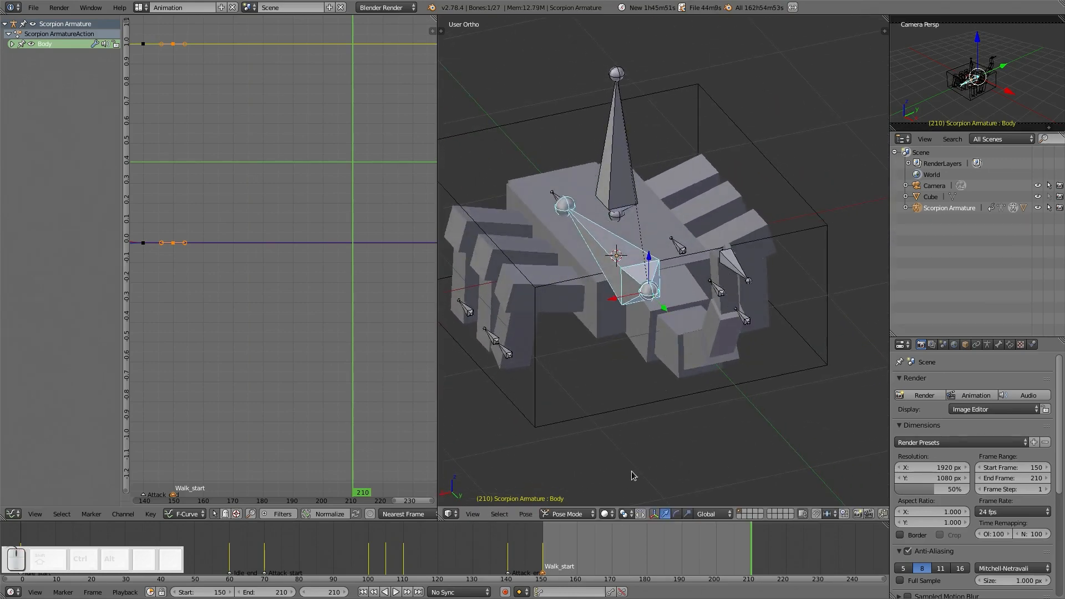
click(676, 515)
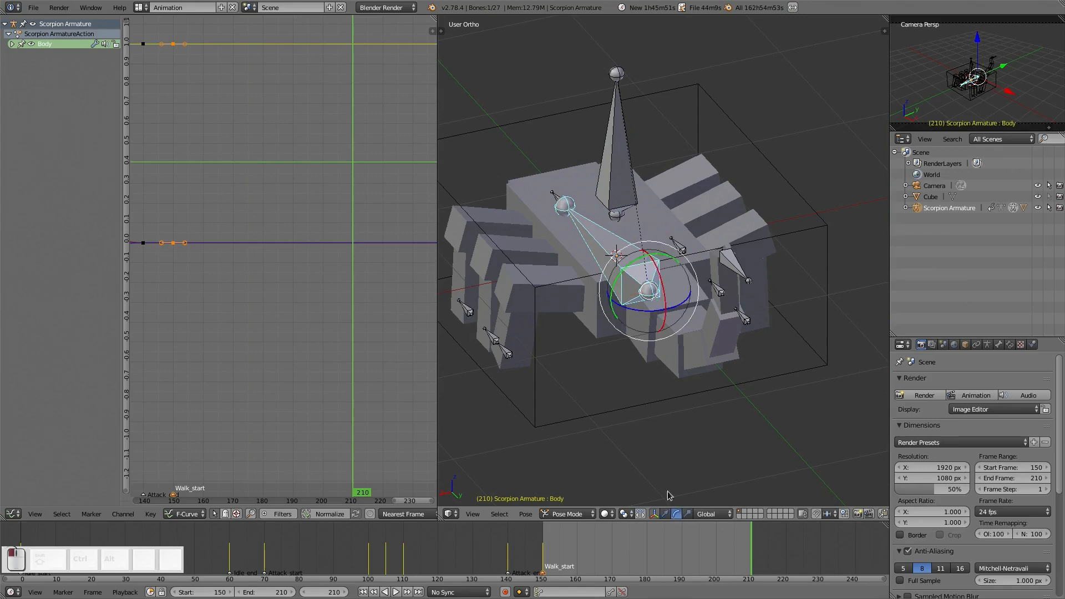
drag(631, 266, 638, 274)
key(alt+a)
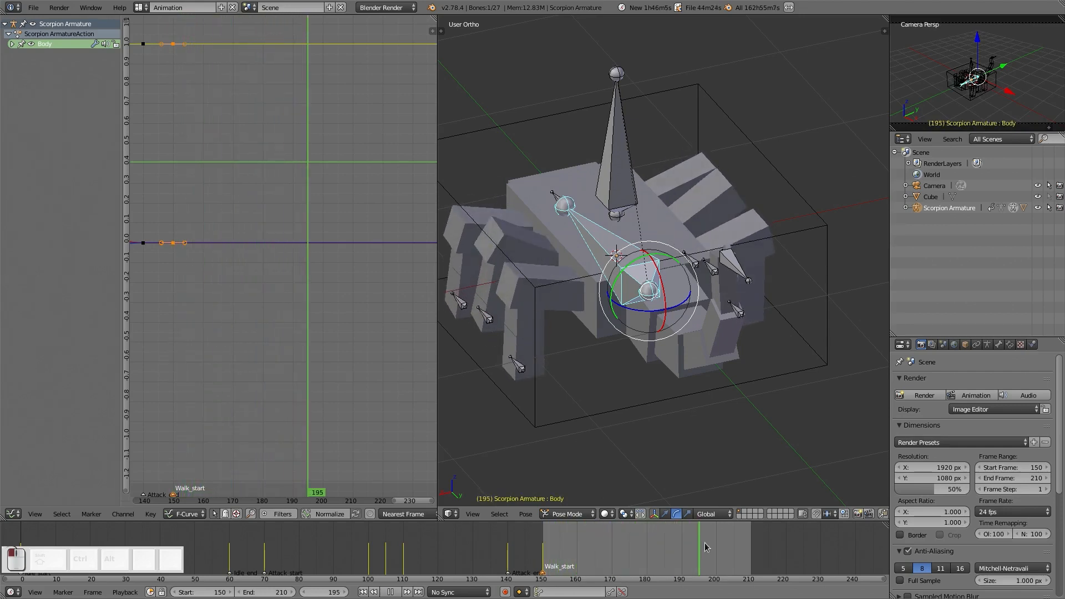
drag(738, 546, 544, 542)
key(alt+a)
click(665, 516)
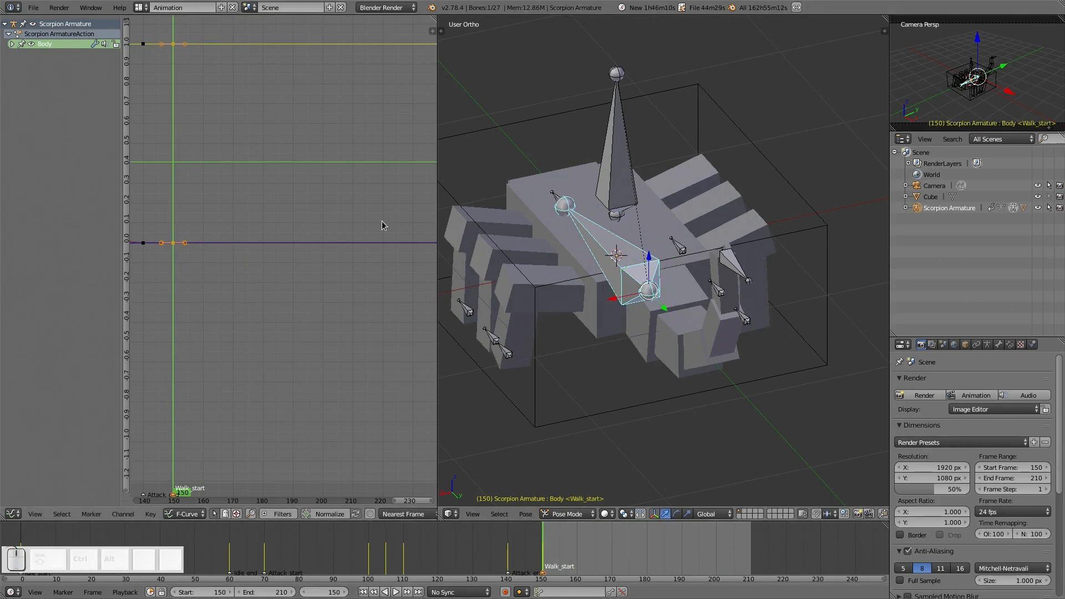
- Add a second Noise modifier to the Body bone's Z Location curve
click(12, 45)
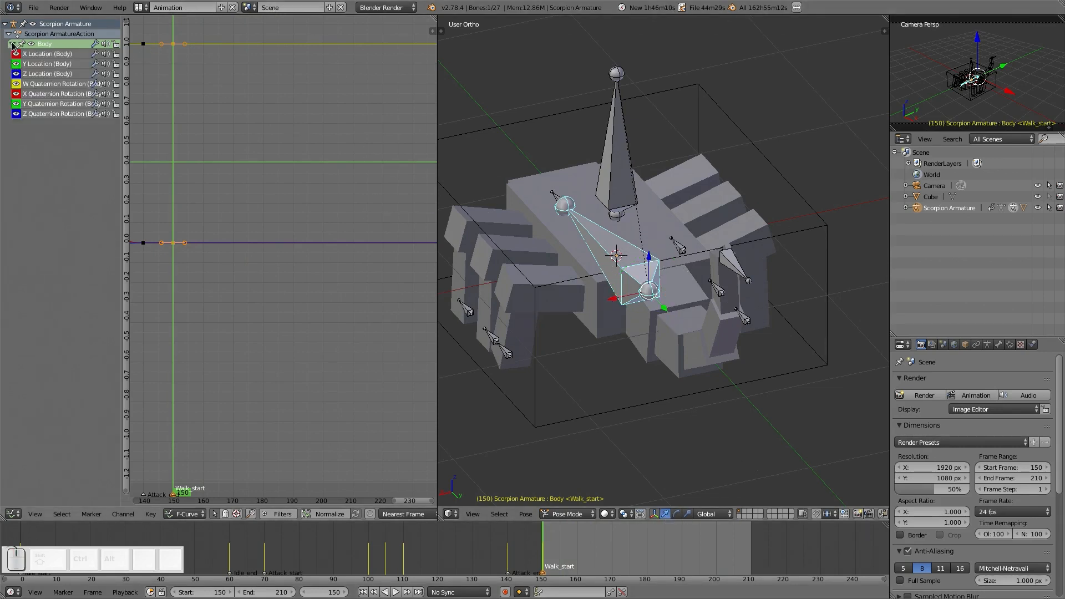
click(43, 74)
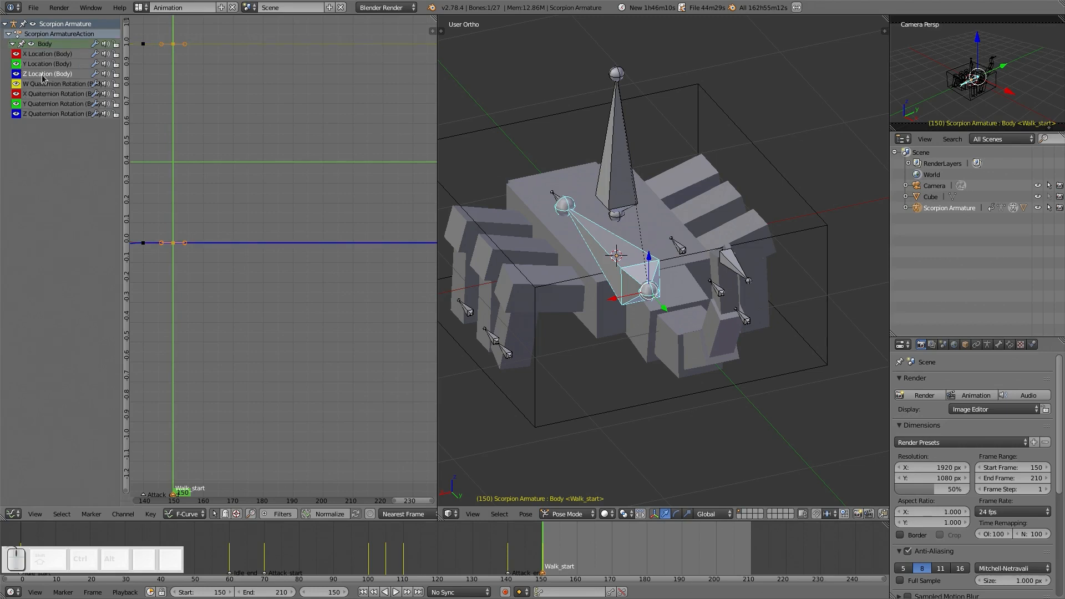
scroll(261, 292, down, 20)
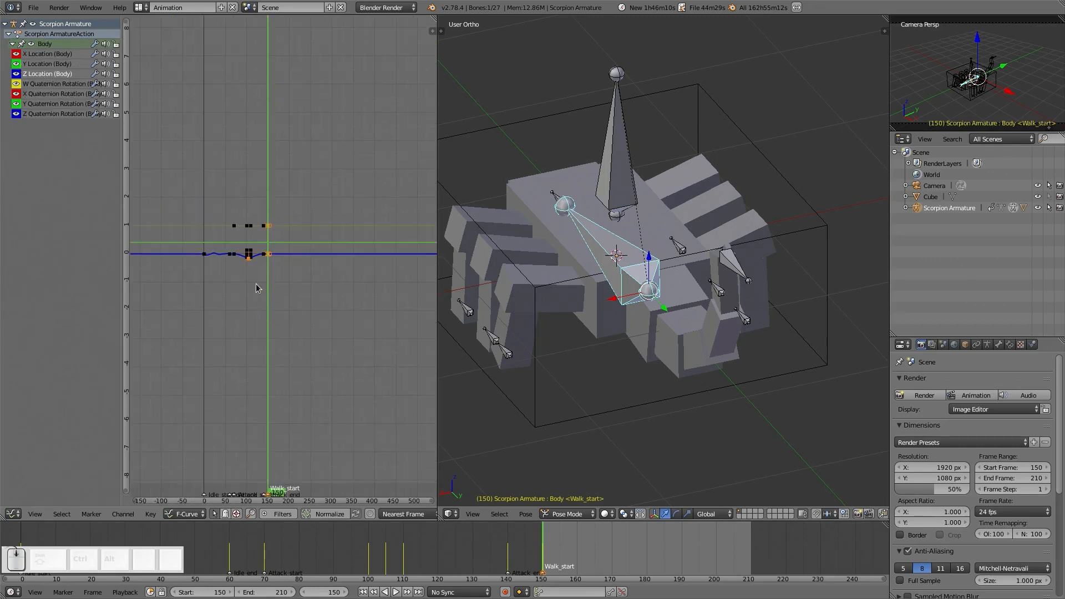
scroll(253, 276, up, 7)
key(n)
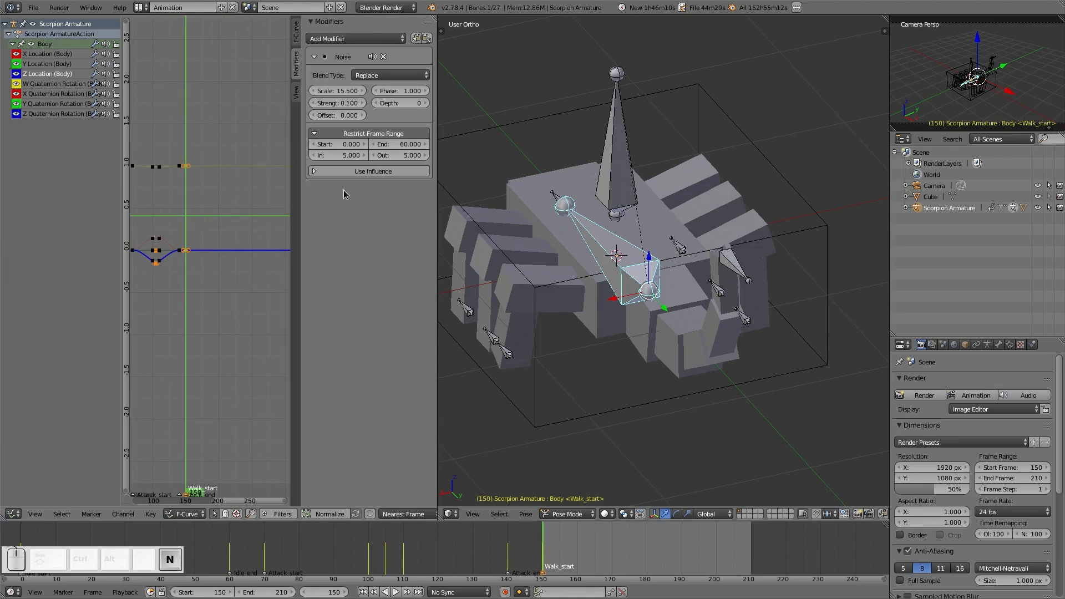
click(332, 39)
click(333, 105)
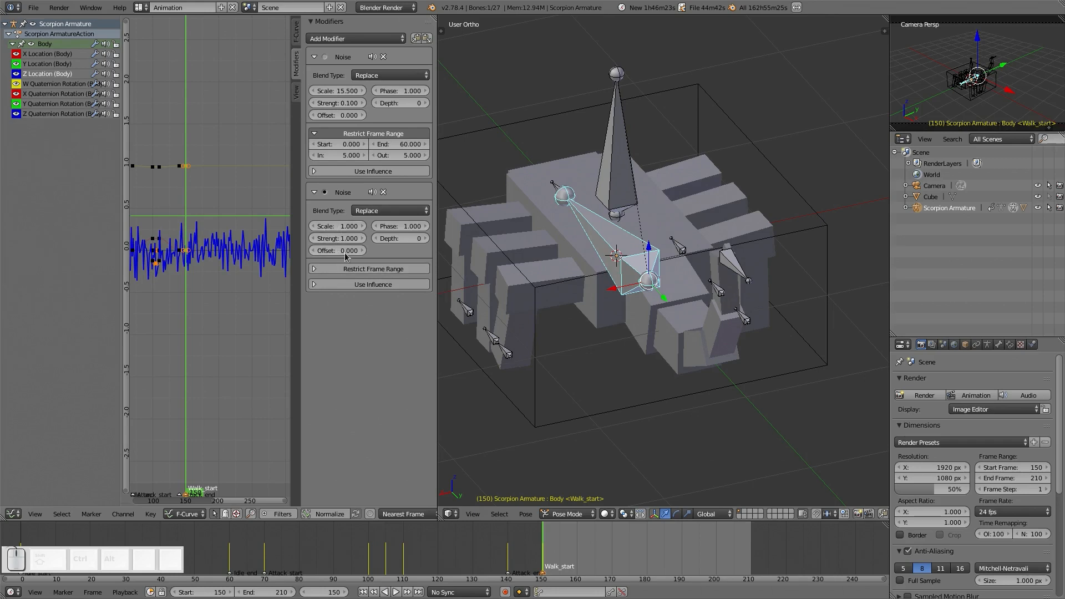
- Restrict the Body curve's second Noise modifier to frames 150 to 210, with blend in and blend out of 5
click(349, 269)
click(345, 282)
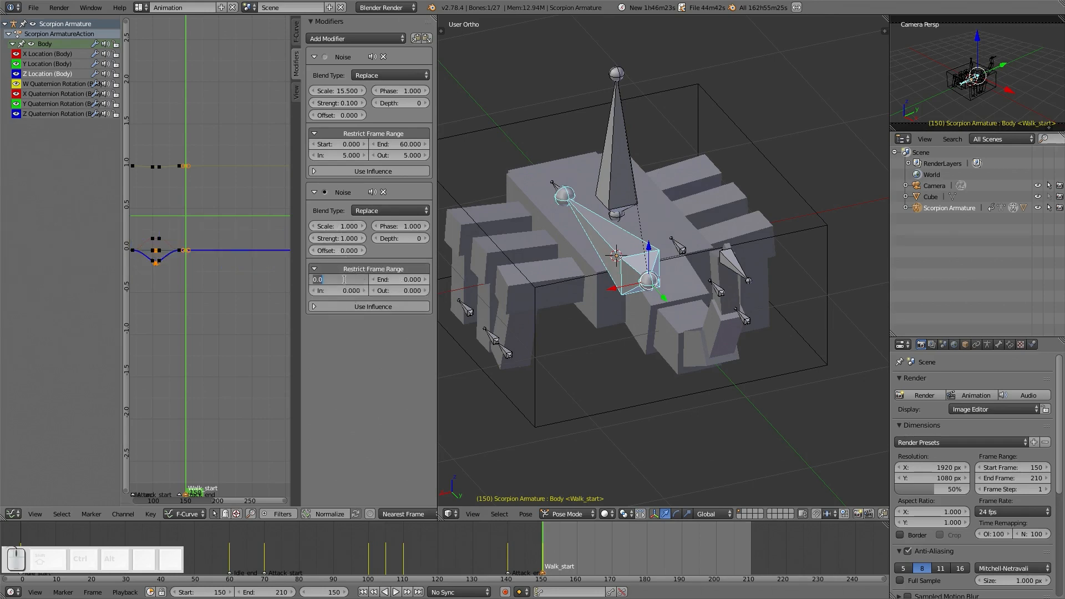
text(150)
key(Tab)
text(21)
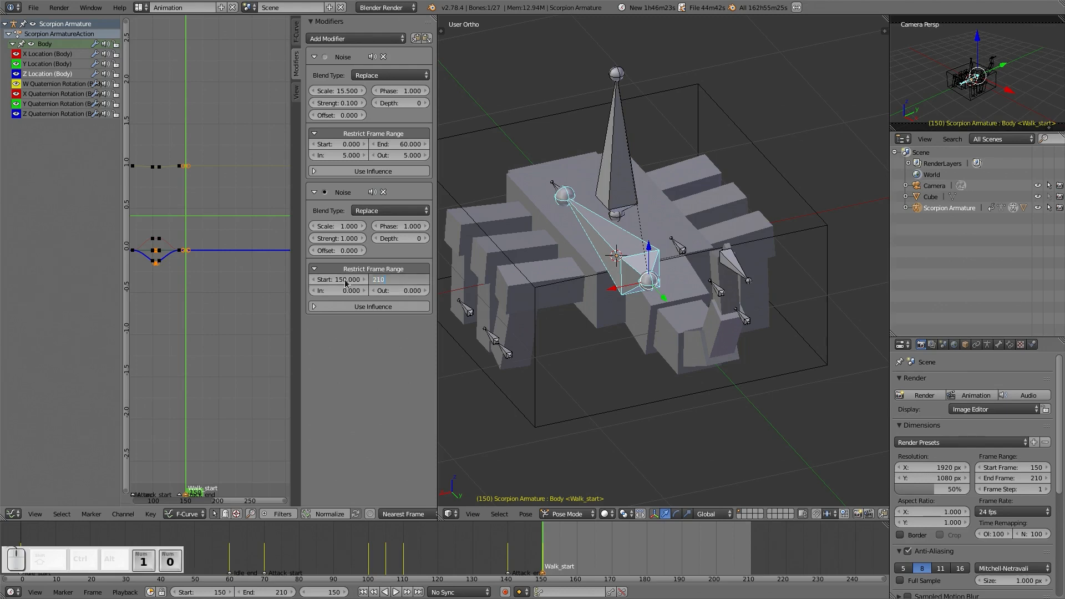
key(Return)
click(346, 291)
text(5)
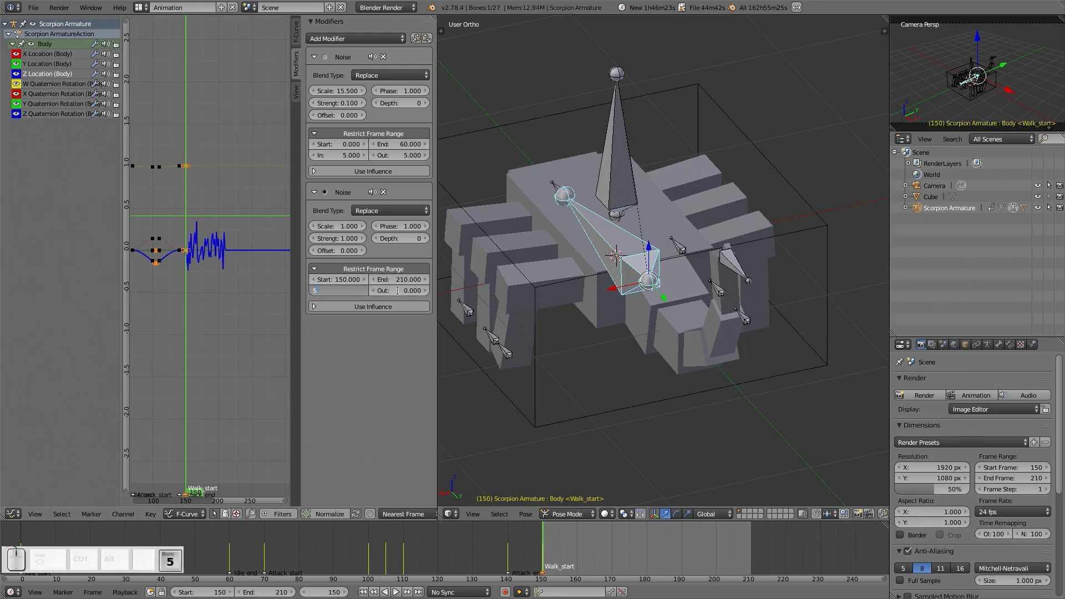
click(397, 291)
text(5)
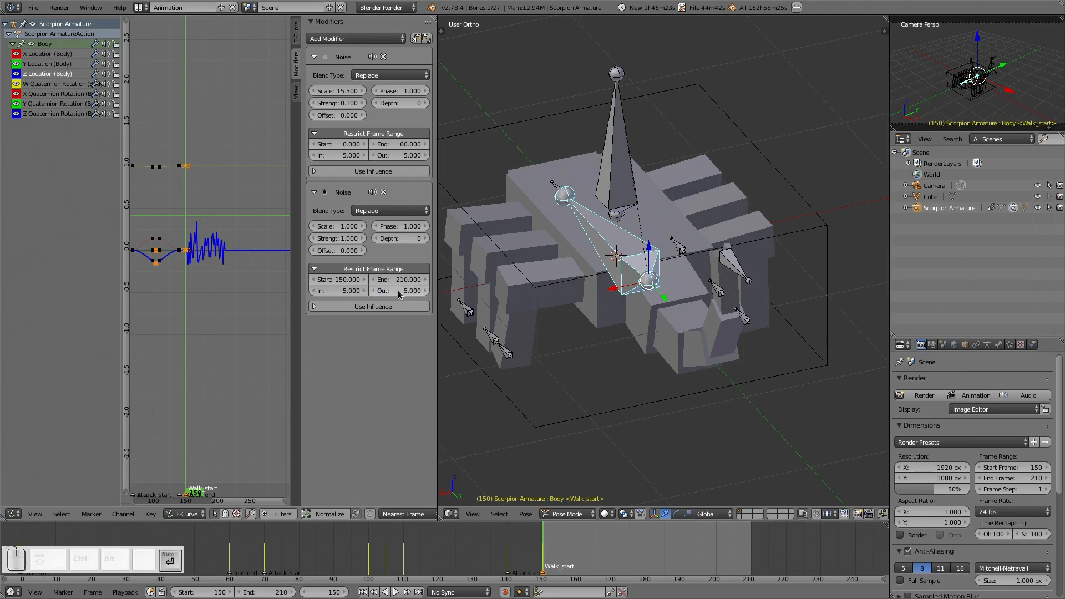
key(Return)
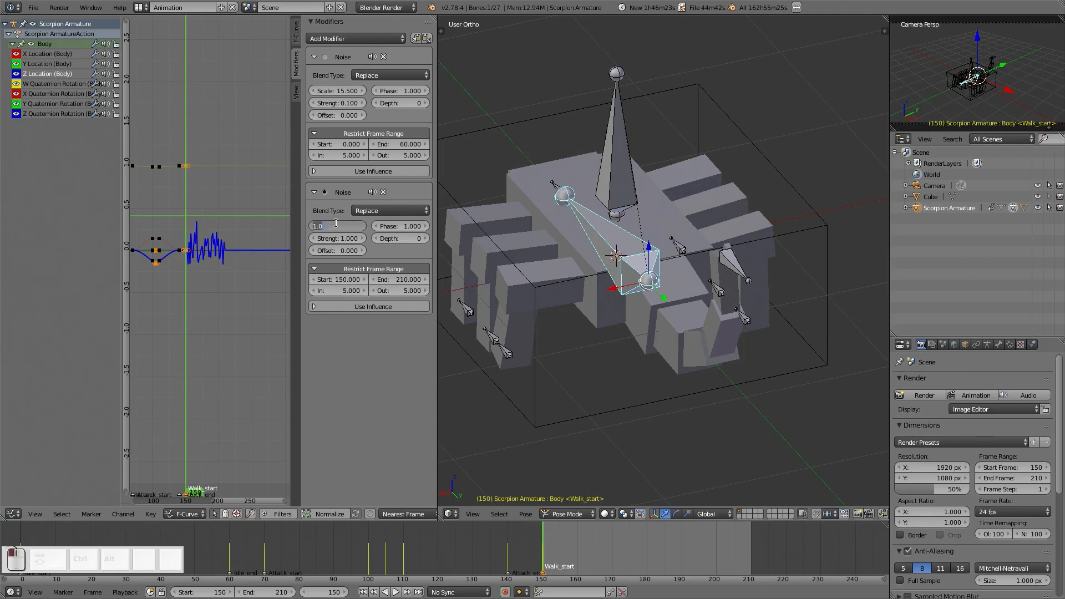
- Set the Body curve's second Noise modifier to scale 12 and strength 0.1
text(12)
key(Return)
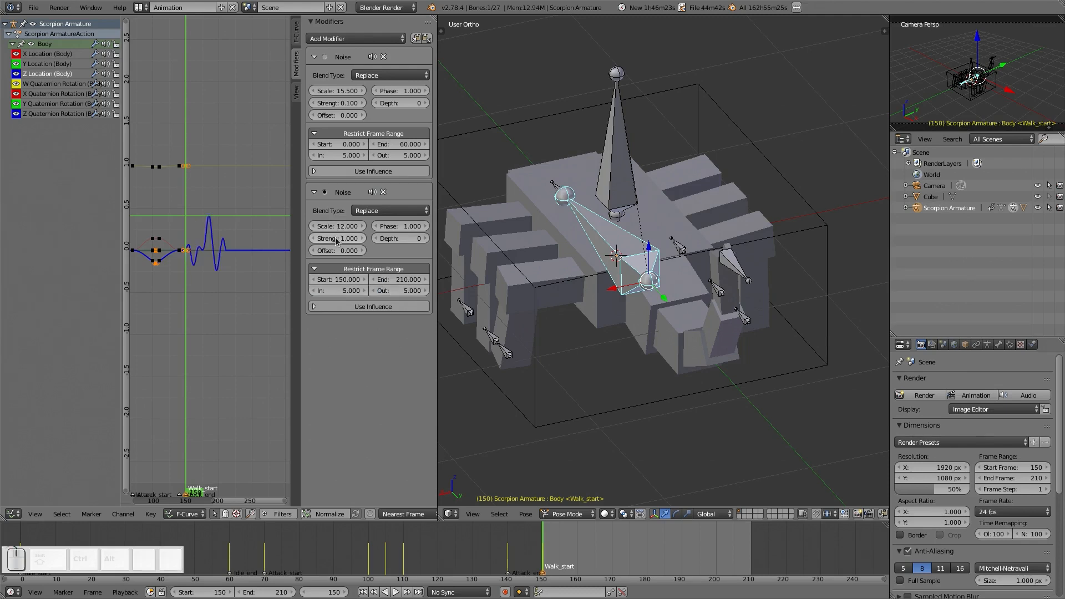
click(335, 240)
text(.1)
key(Return)
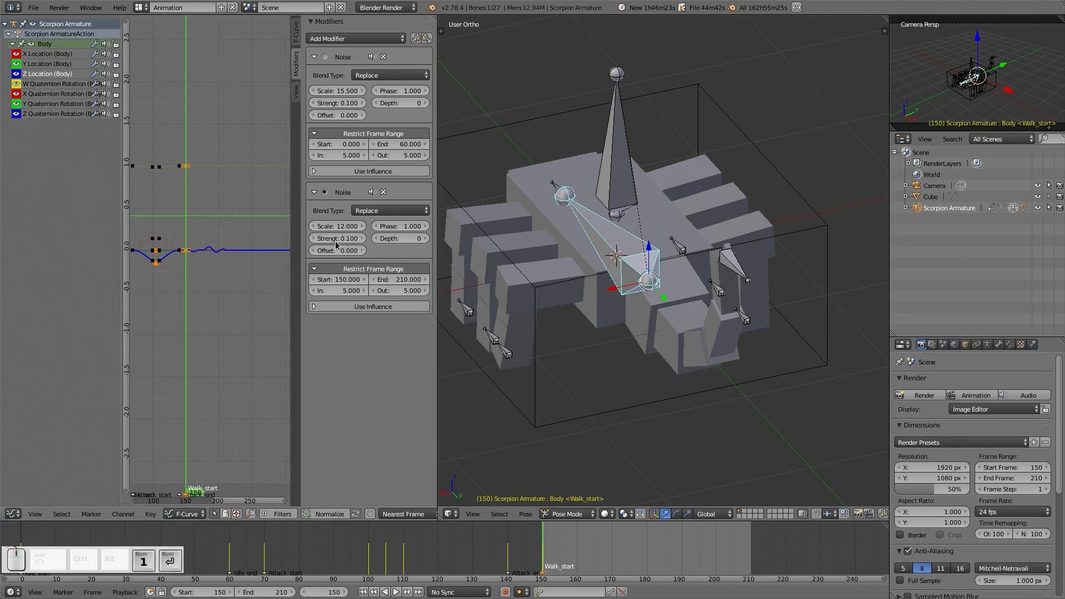
- Play the walk from the side and tune the second Body noise to scale 11 and phase 78.8
key(alt+a)
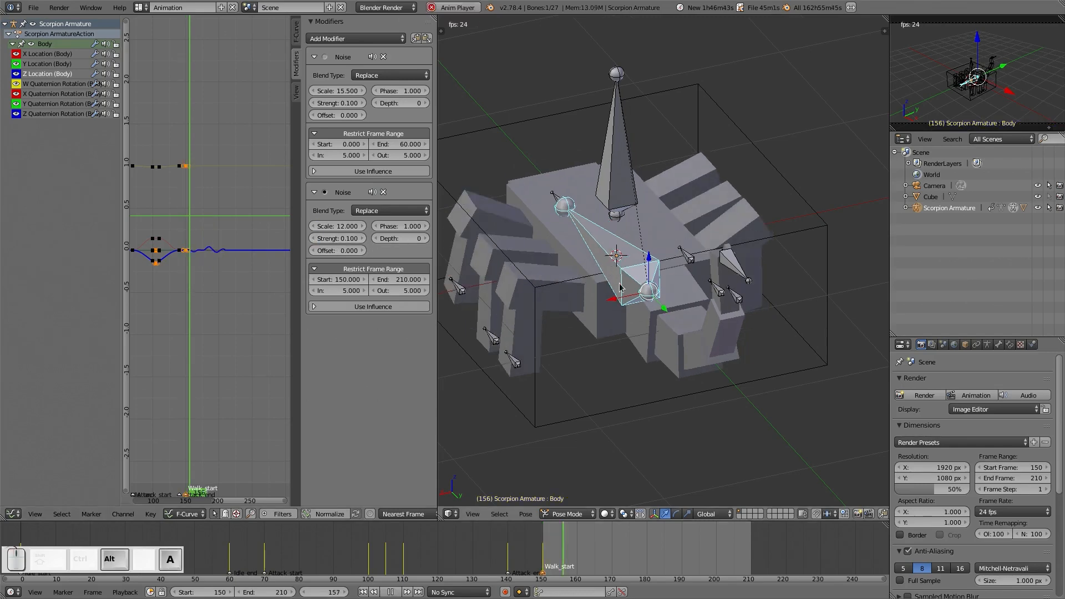
middle_drag(598, 263, 693, 265)
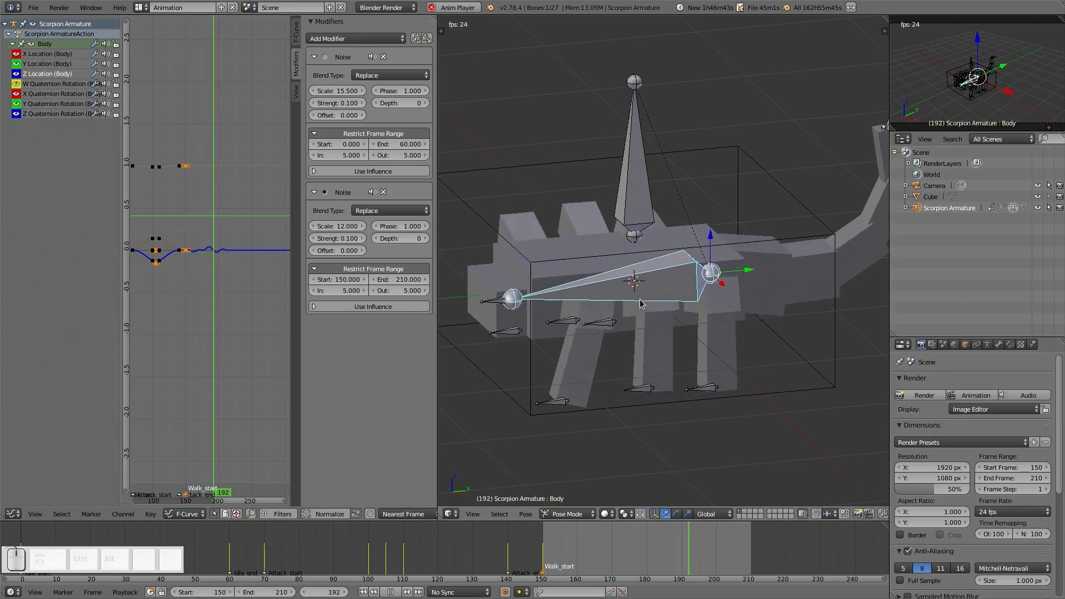
drag(344, 229, 324, 228)
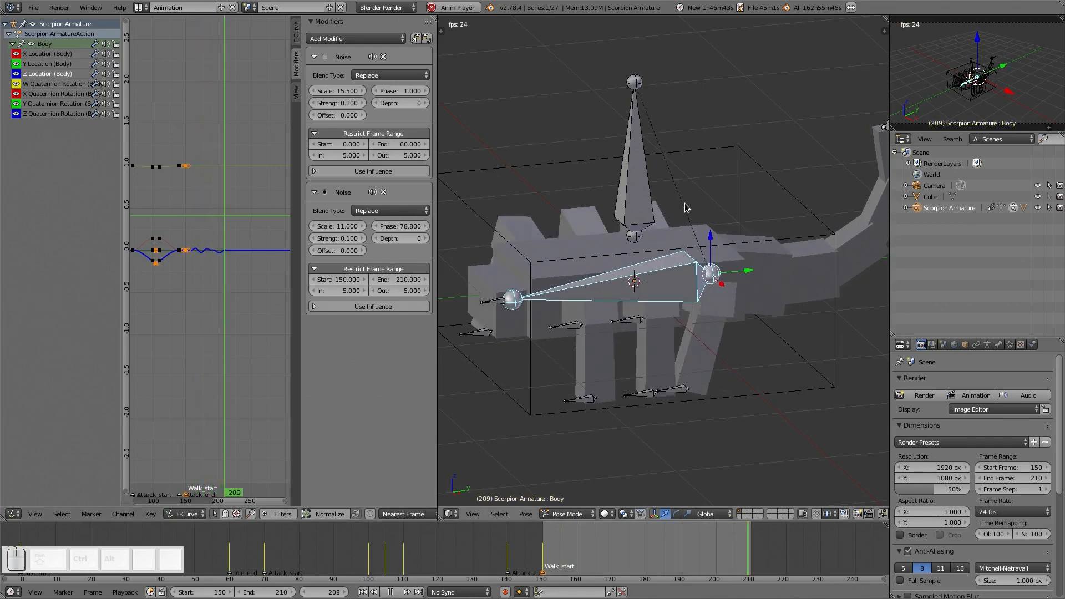
- Select Tail_IK_Control, stop the playback and insert a keyframe for it at frame 210
middle_drag(702, 225, 765, 224)
right_click(874, 173)
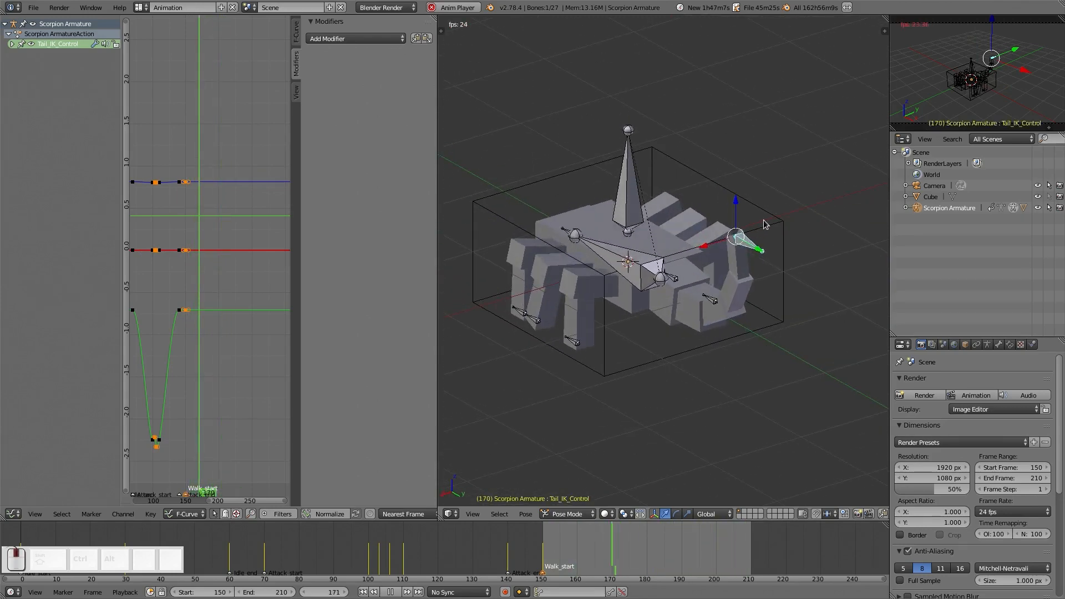
key(Escape)
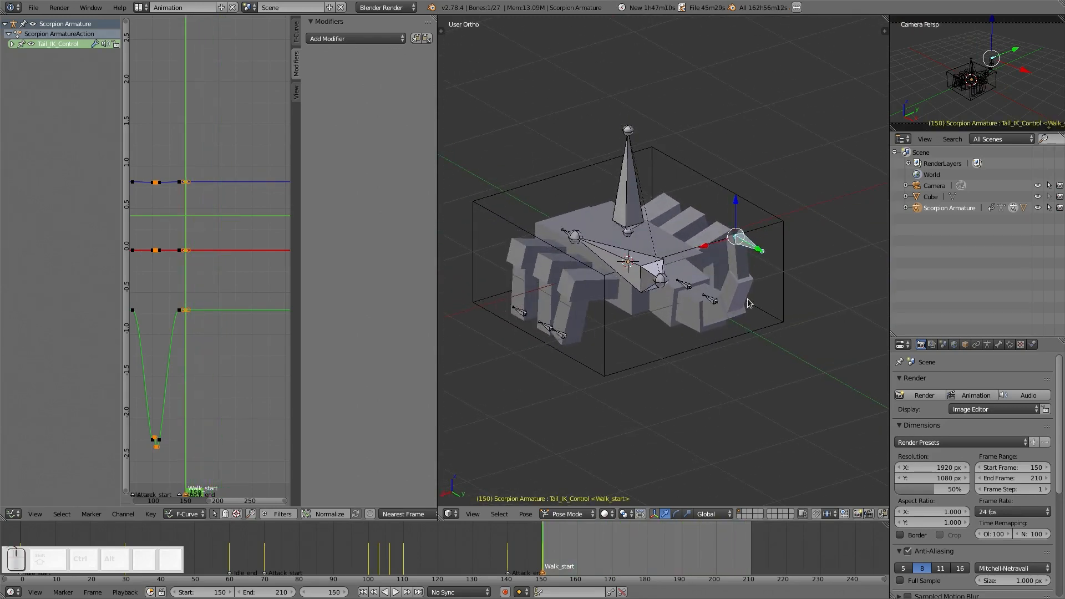
key(alt+a)
click(749, 559)
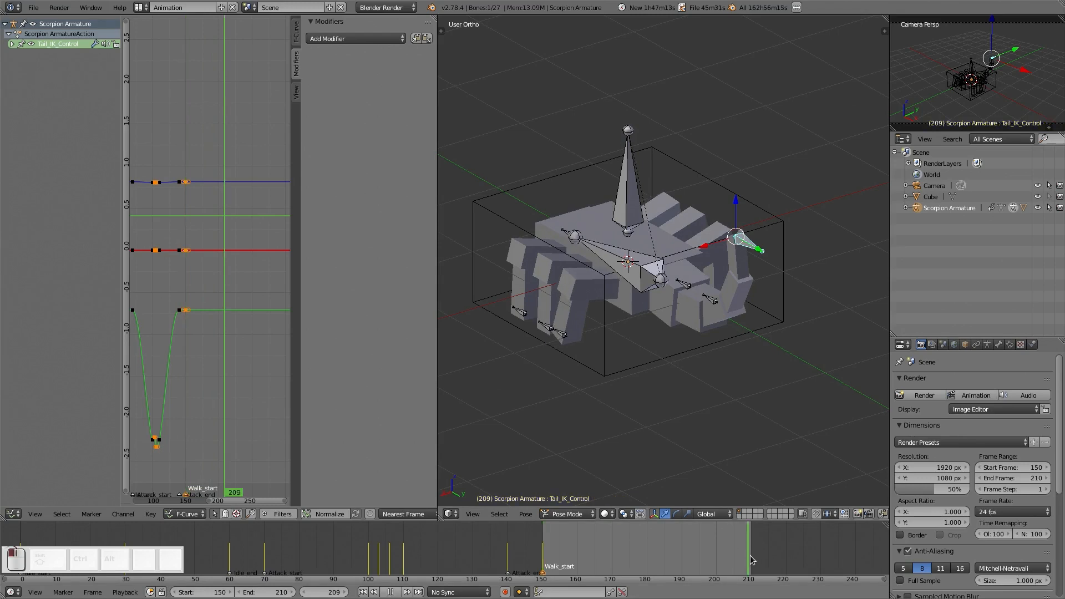
key(alt+a)
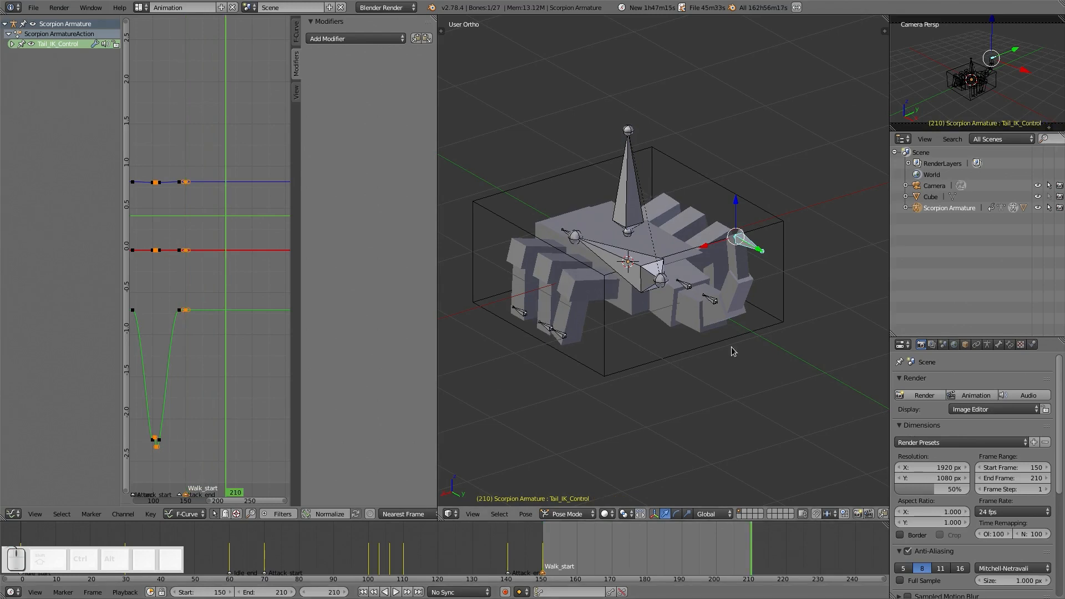
key(i)
click(738, 276)
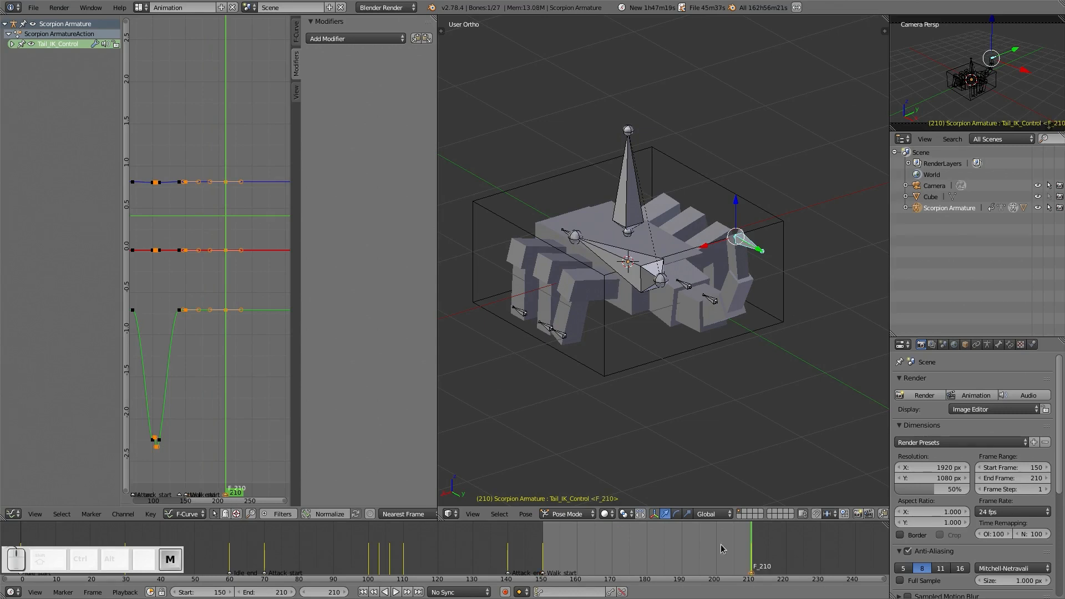
- Place a timeline marker at frame 210 and name it Walk_end
key(ctrl+m)
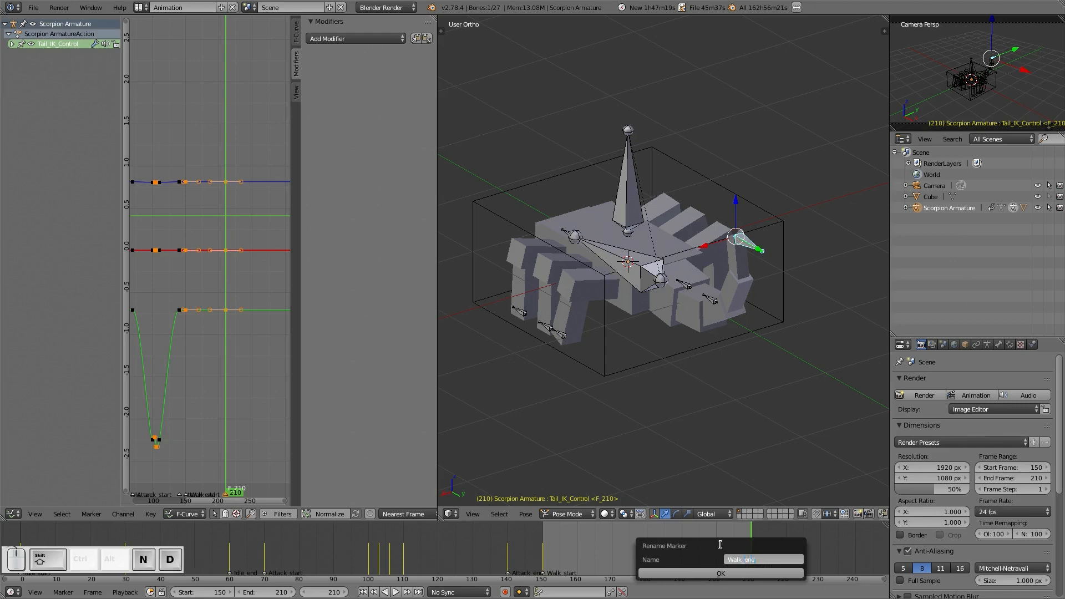
text(Walk_end)
key(Return)
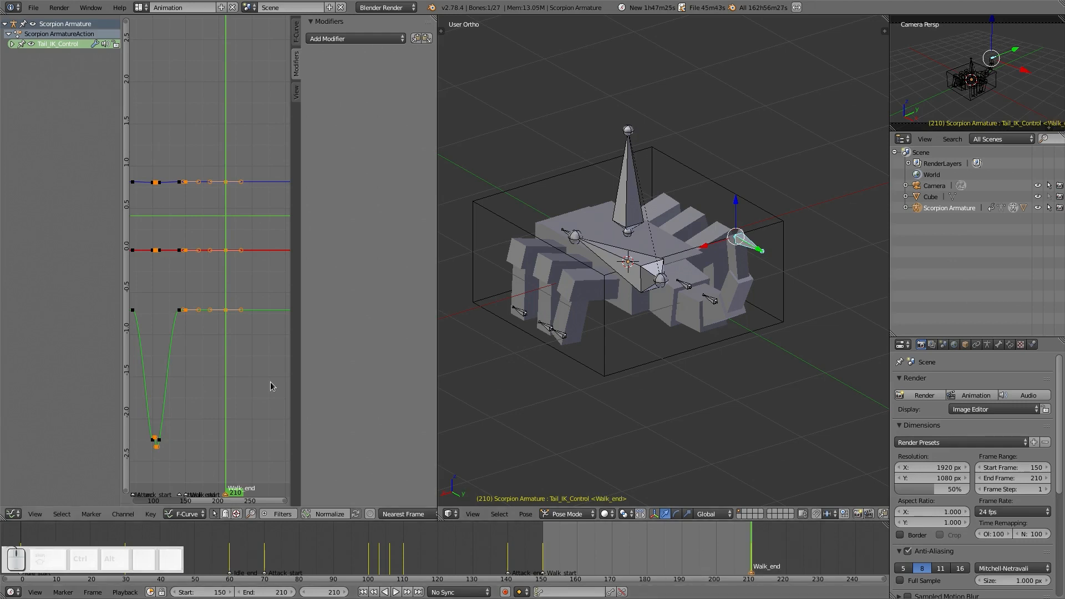
- Add a Noise modifier to Tail_IK_Control's X Location curve
middle_drag(727, 289, 637, 312)
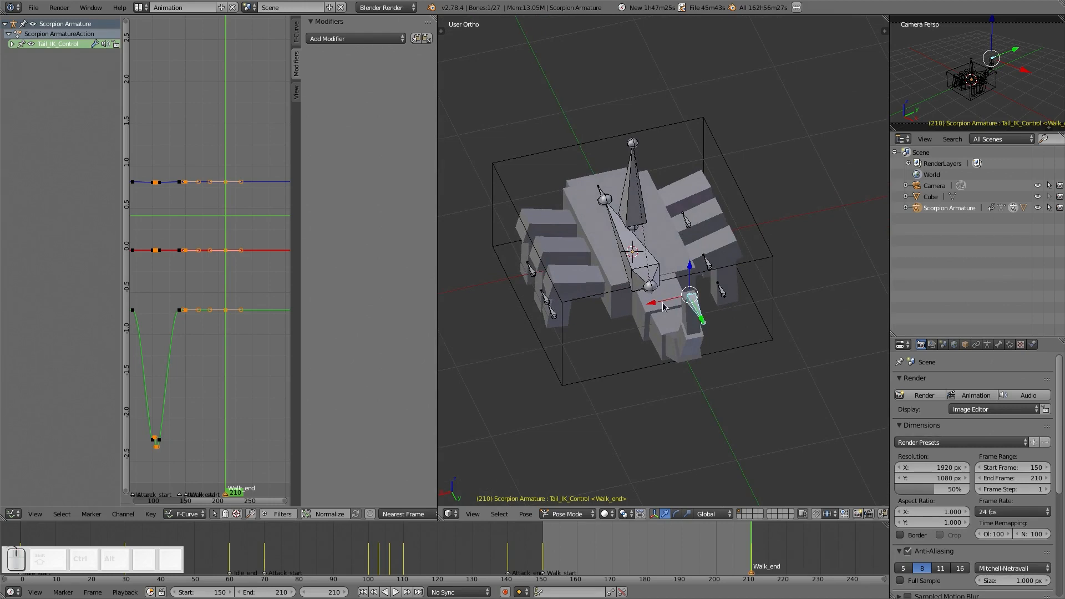
click(354, 40)
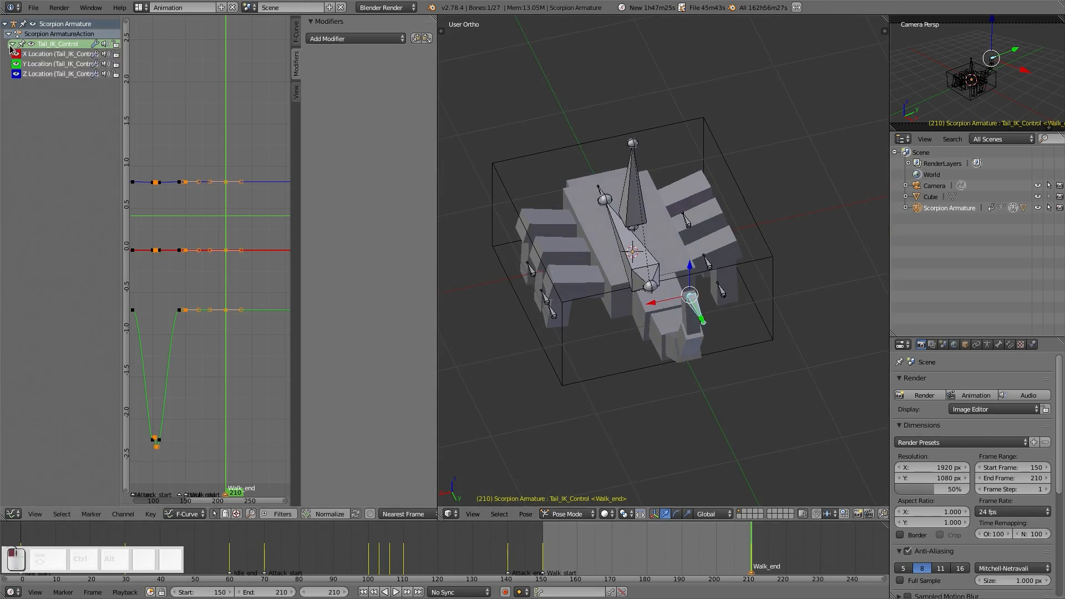
click(368, 40)
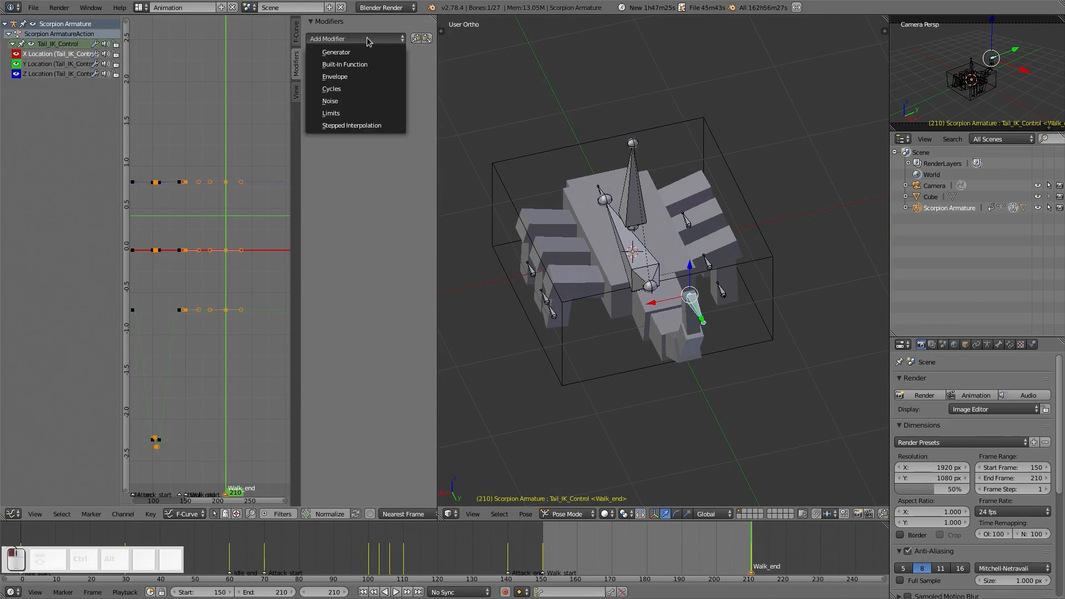
click(351, 102)
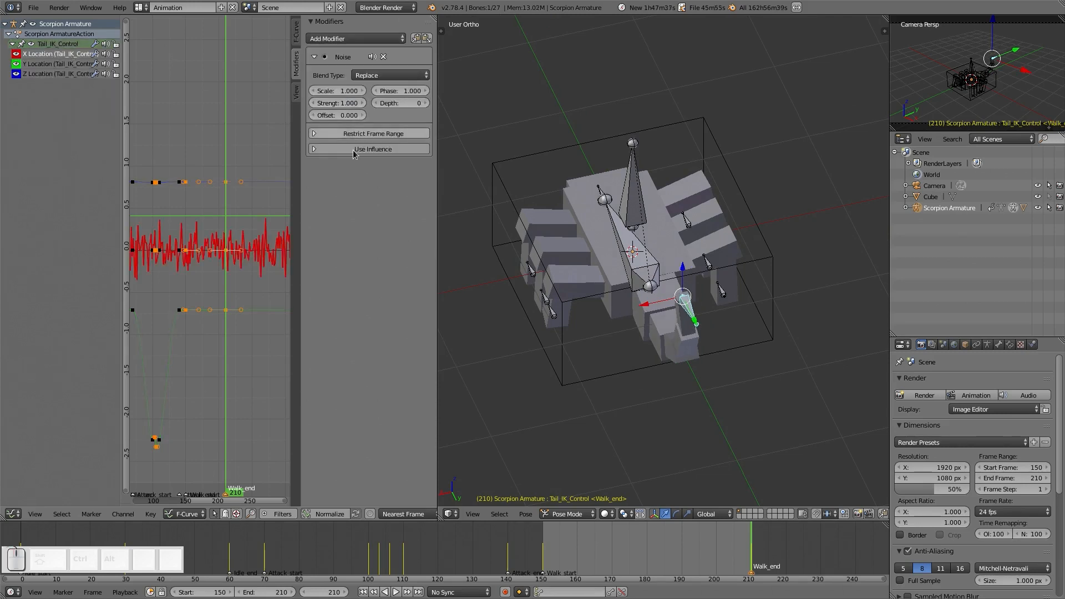
- Restrict the tail's Noise modifier to frames 150 to 210 with a blend out of 5, and play the walk
click(330, 134)
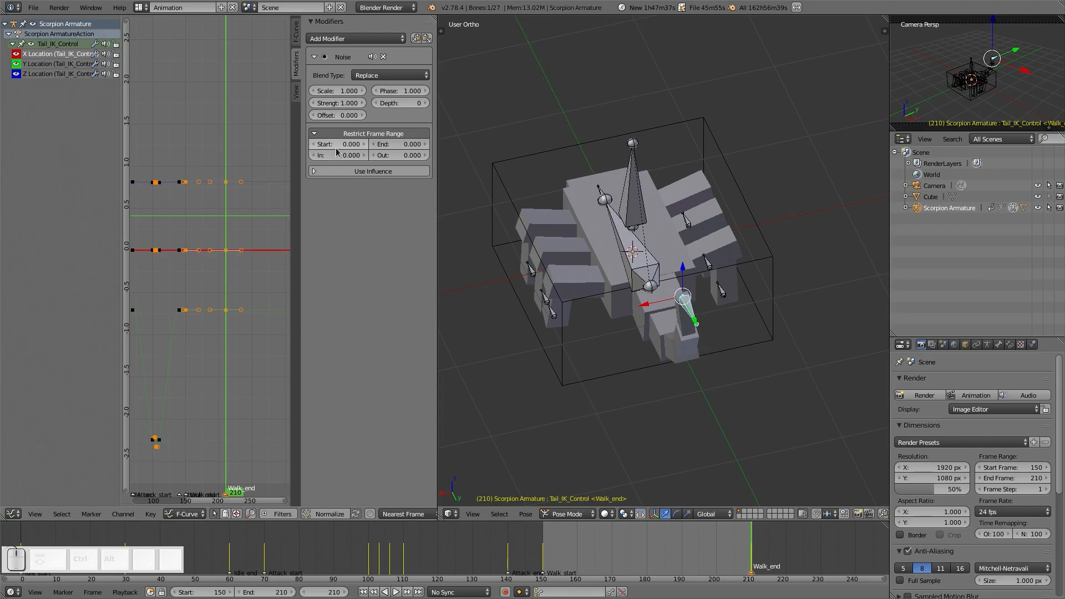
click(339, 144)
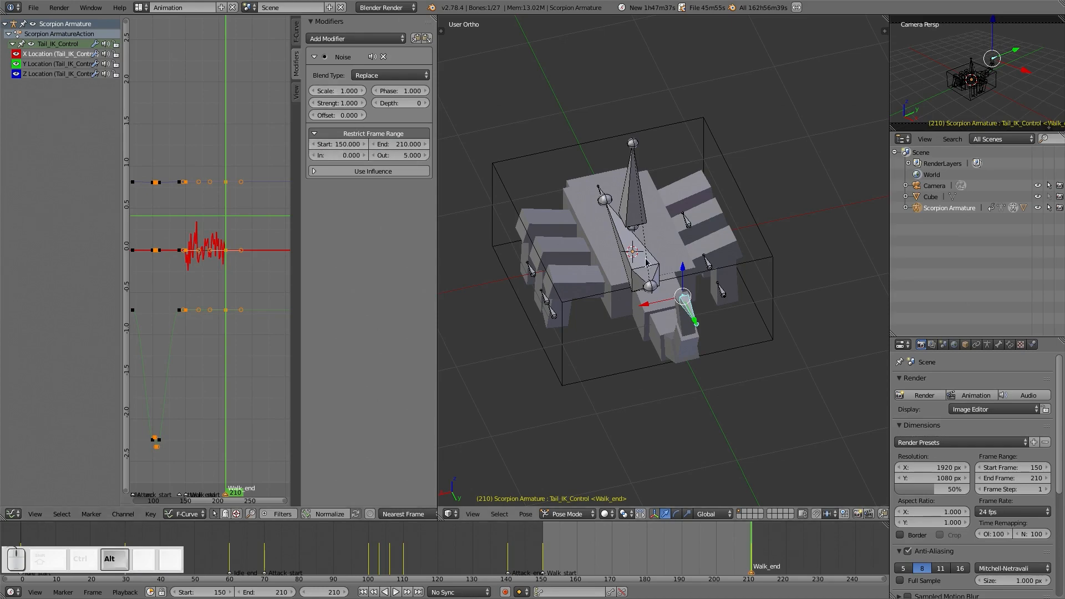
key(alt+a)
middle_drag(659, 355, 752, 339)
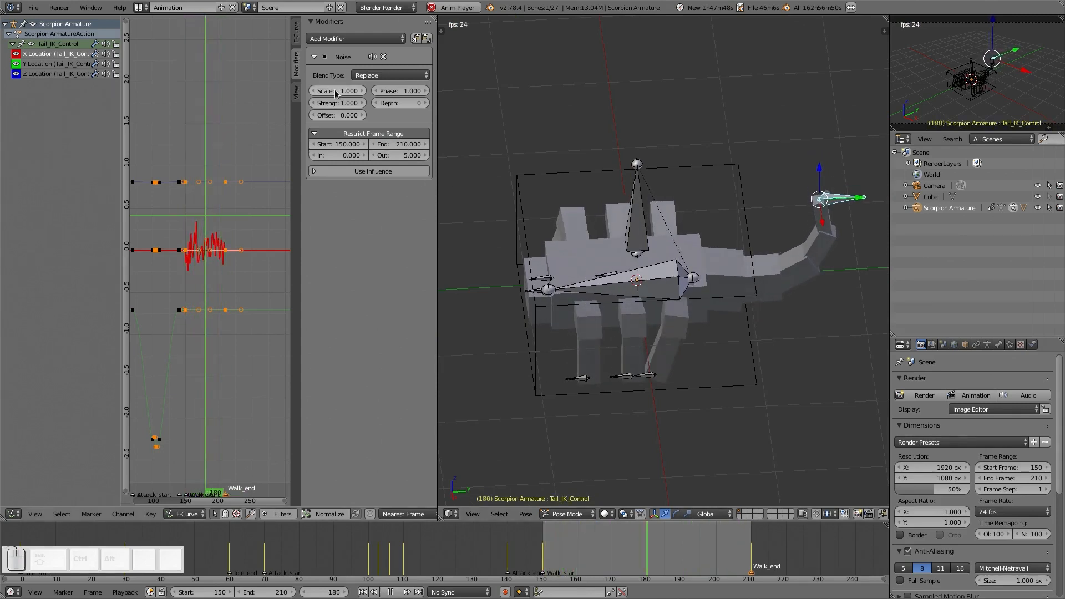
- Set the X Location noise scale to 10.8 and phase to 94.4, and review the tail's motion during playback
drag(336, 93, 293, 91)
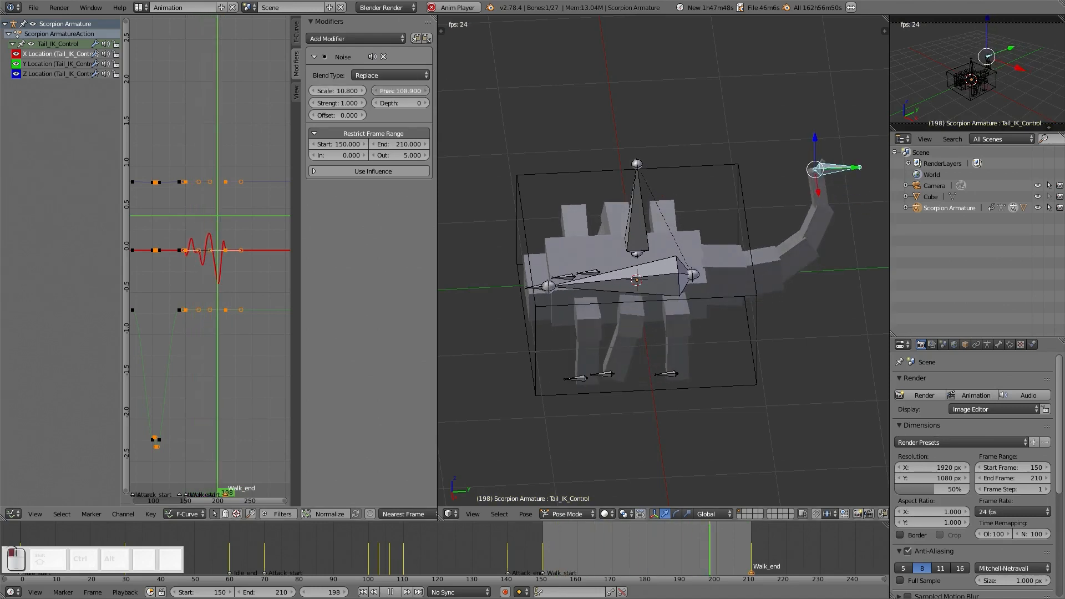
drag(399, 91, 387, 91)
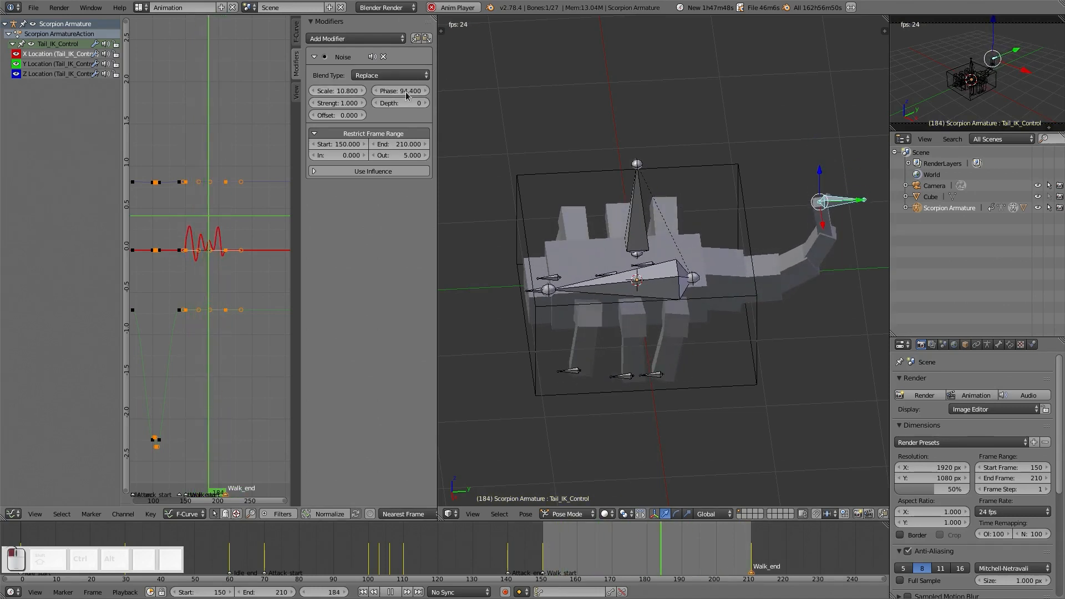
middle_drag(832, 294, 780, 276)
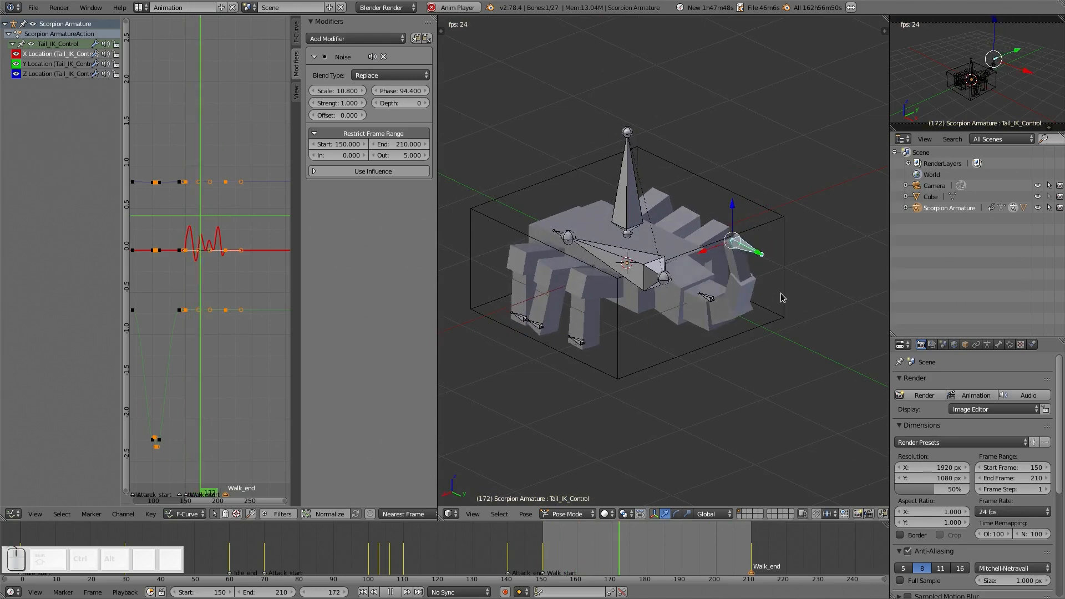
middle_drag(680, 334, 741, 234)
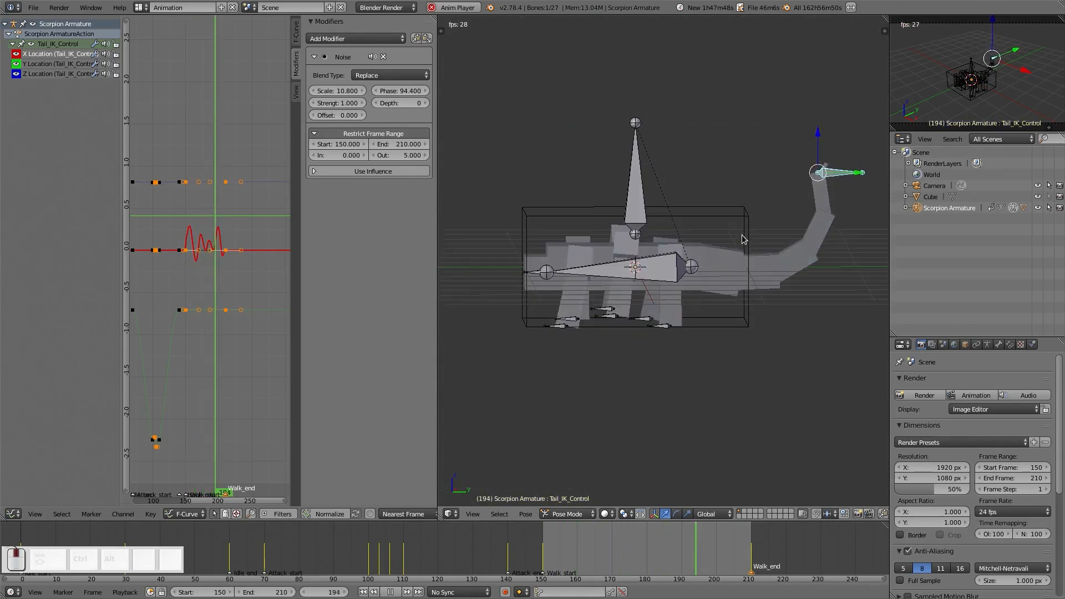
- Add a Noise modifier to Tail_IK_Control's Z Location curve, restricted to frames 150 to 210 with a blend out of 5
click(49, 75)
click(335, 39)
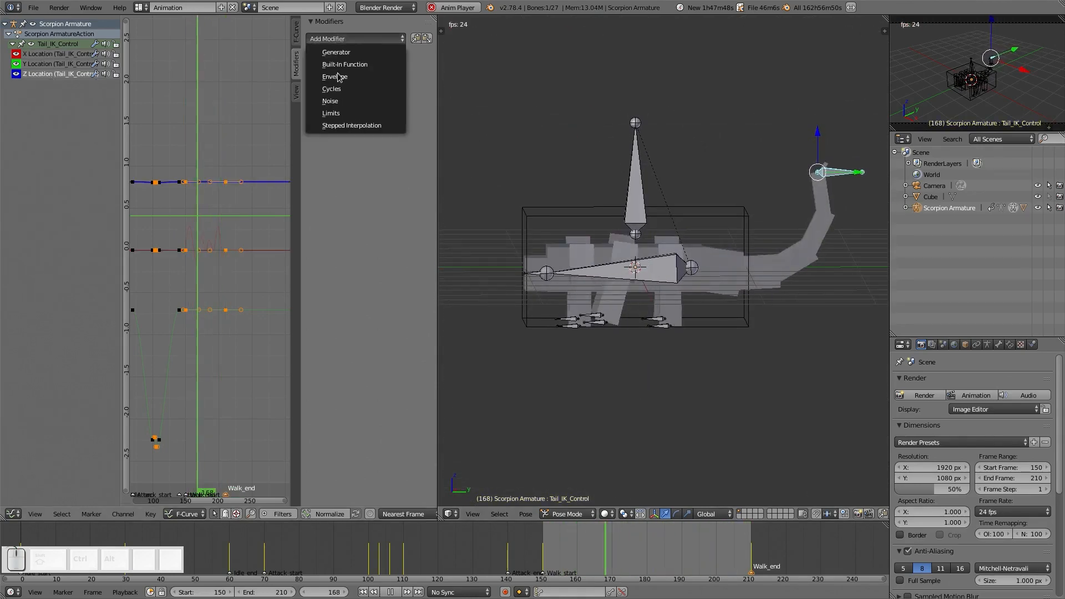
click(335, 101)
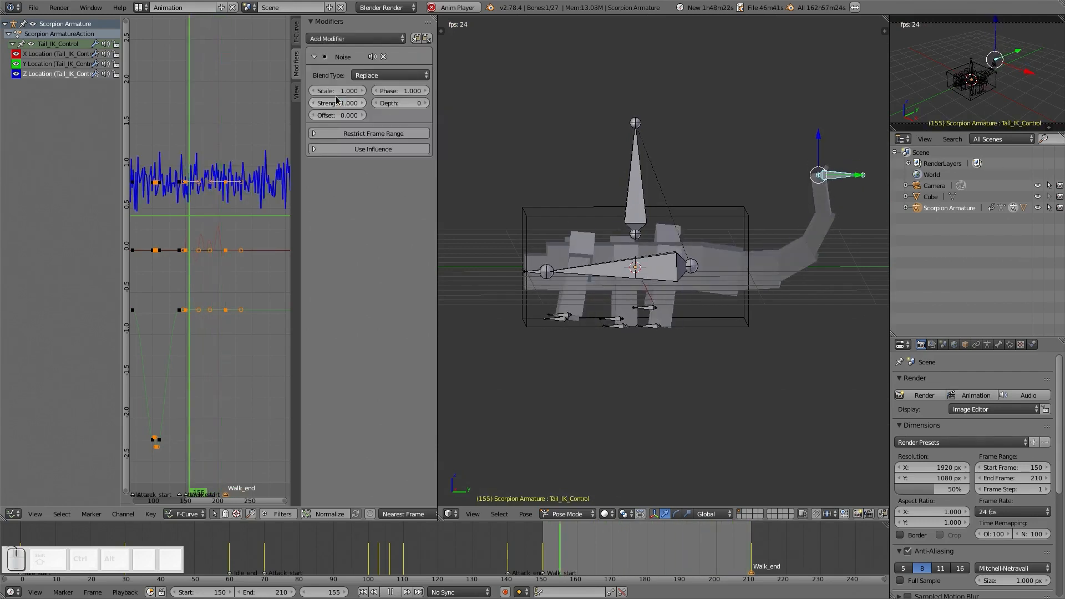
click(337, 134)
click(338, 144)
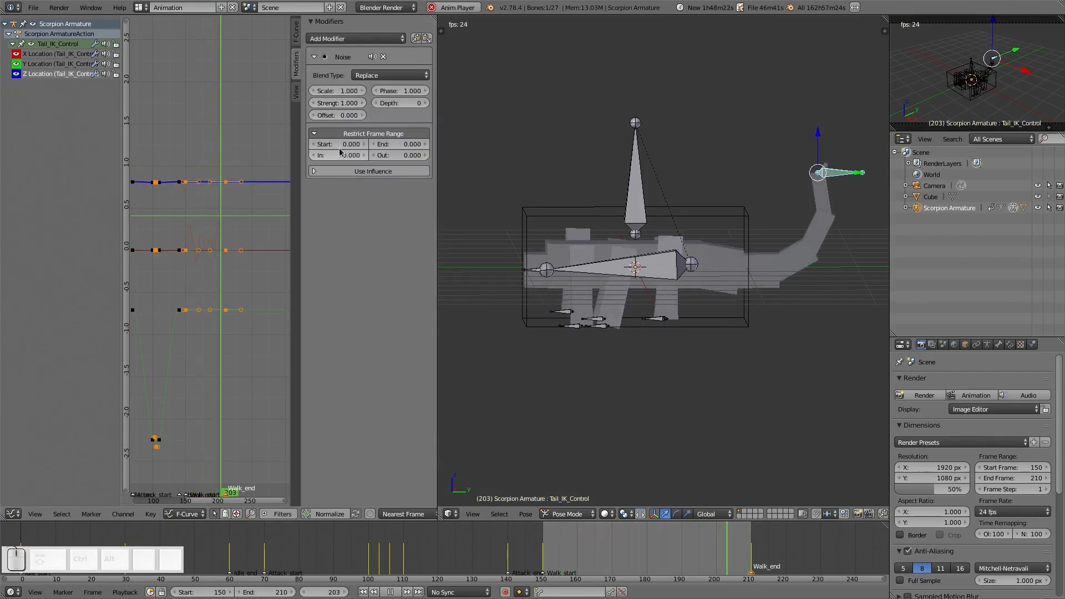
text(150)
key(Tab)
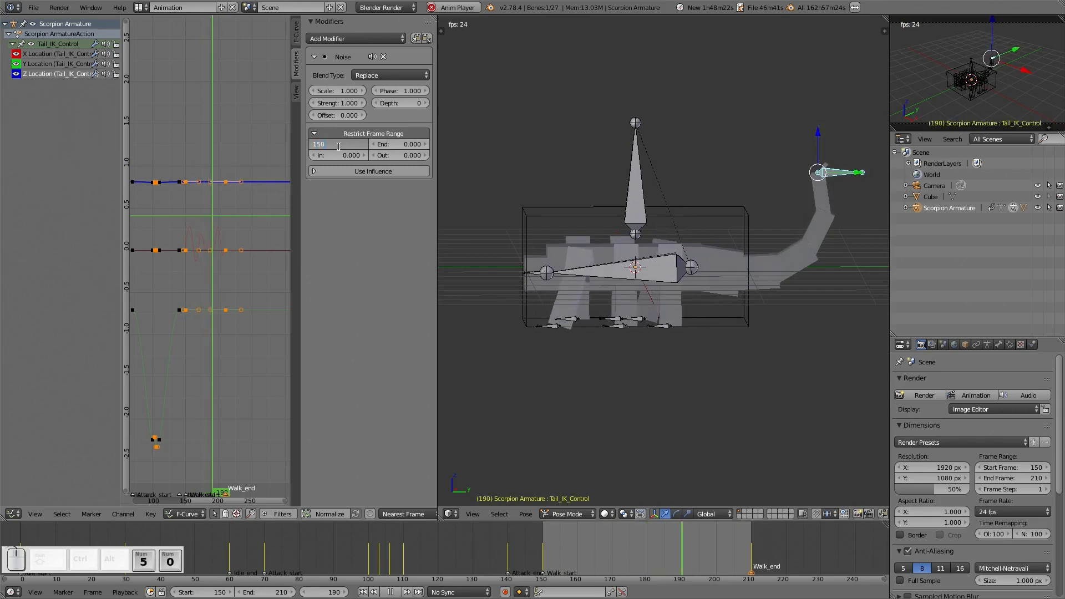
text(210)
key(Tab)
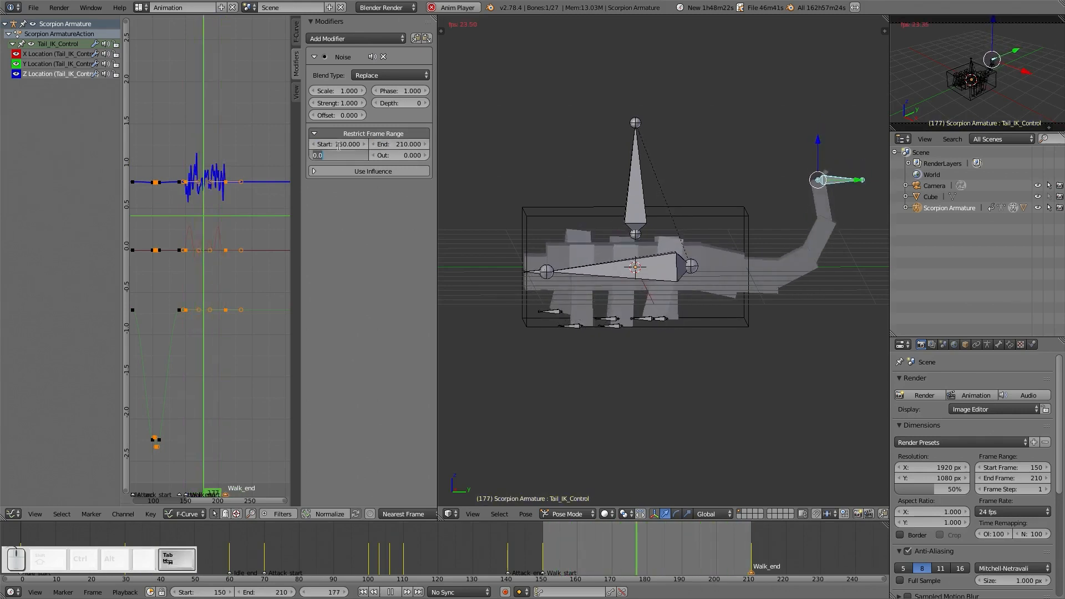
text(5)
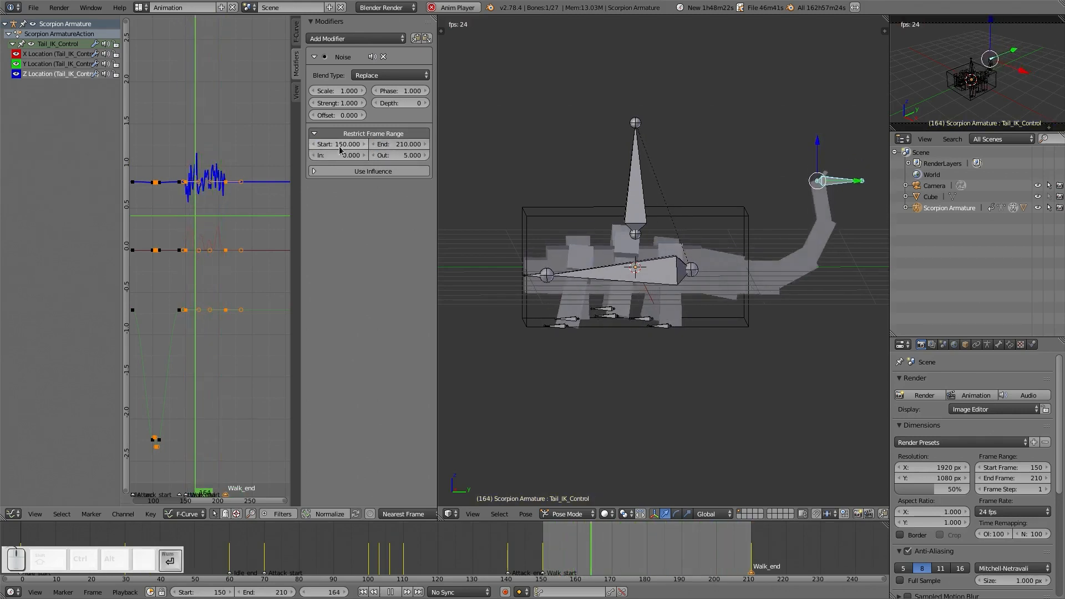
click(338, 144)
key(Tab)
key(Tab)
key(Tab)
key(Tab)
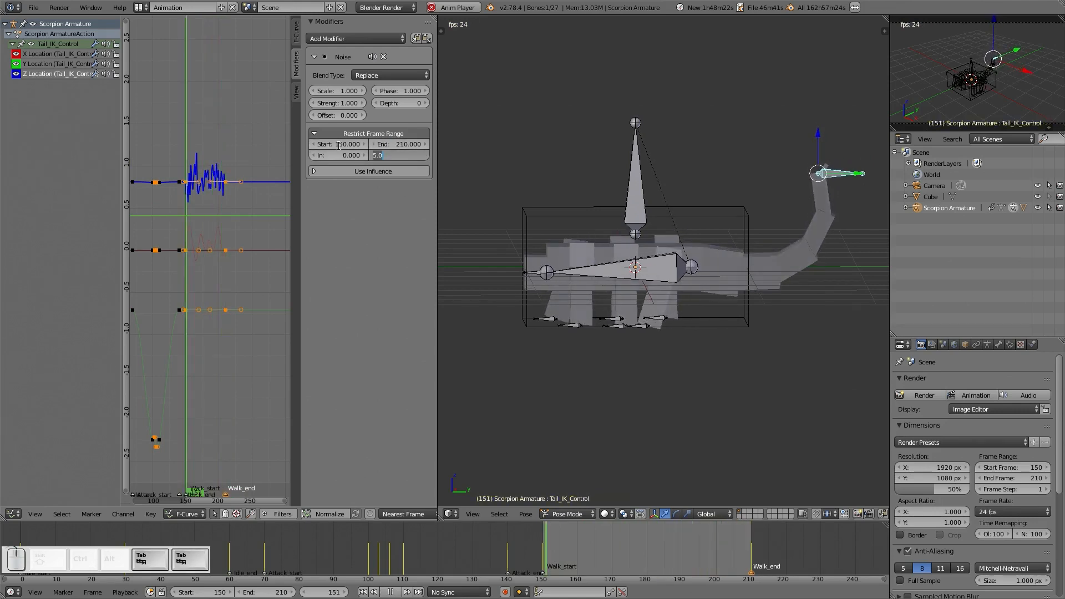
key(Tab)
key(Tab)
key(Tab)
key(Tab)
key(Tab)
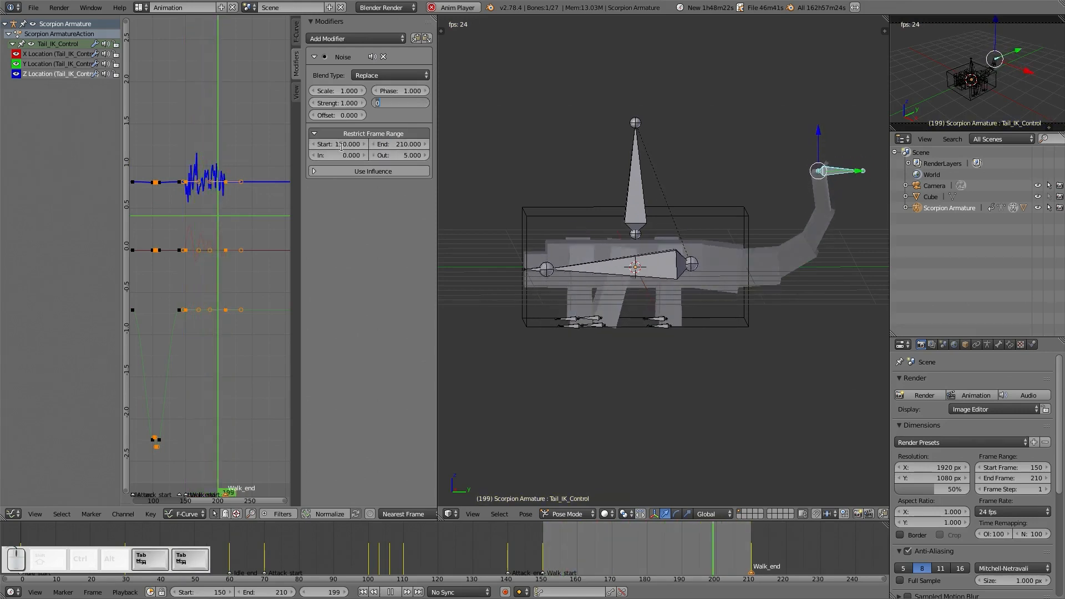
- Set the Z Location curve's Noise modifier to a scale of 15 and a strength of 0.2
click(333, 89)
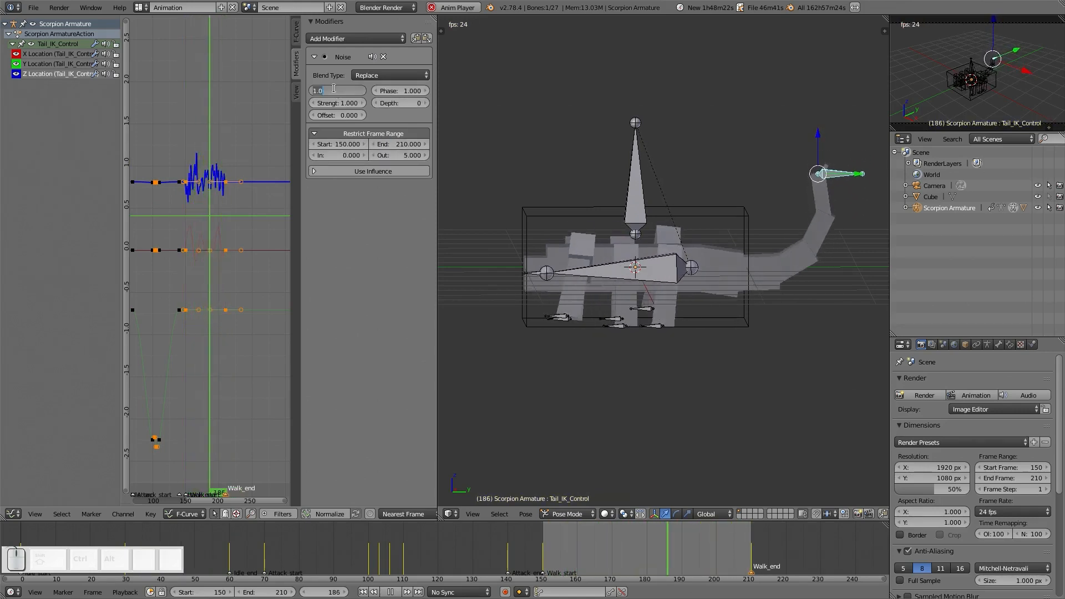
text(15)
key(Return)
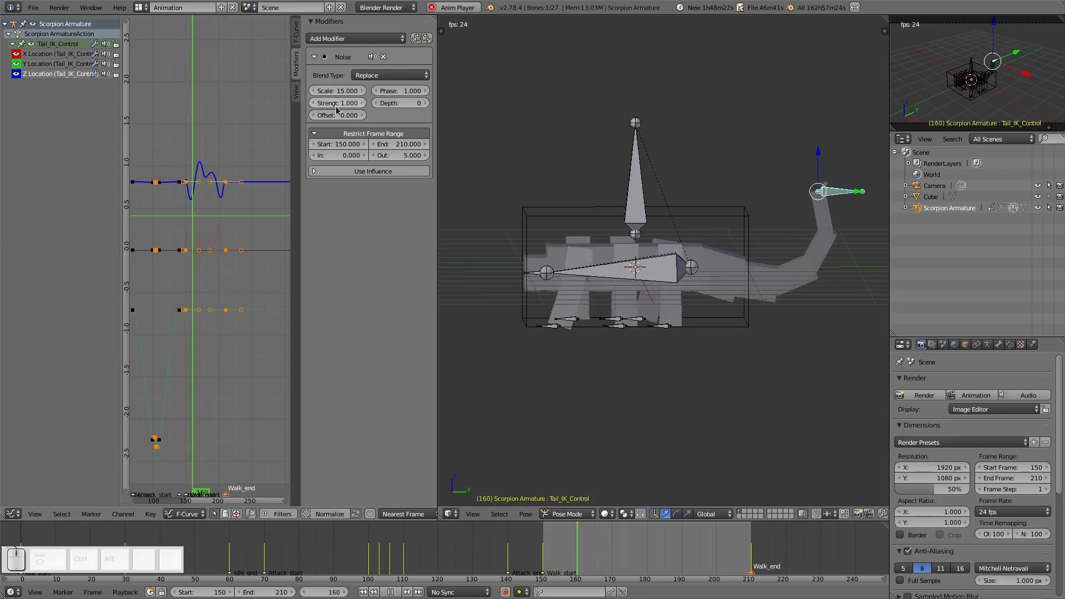
click(335, 103)
text(.2)
key(Return)
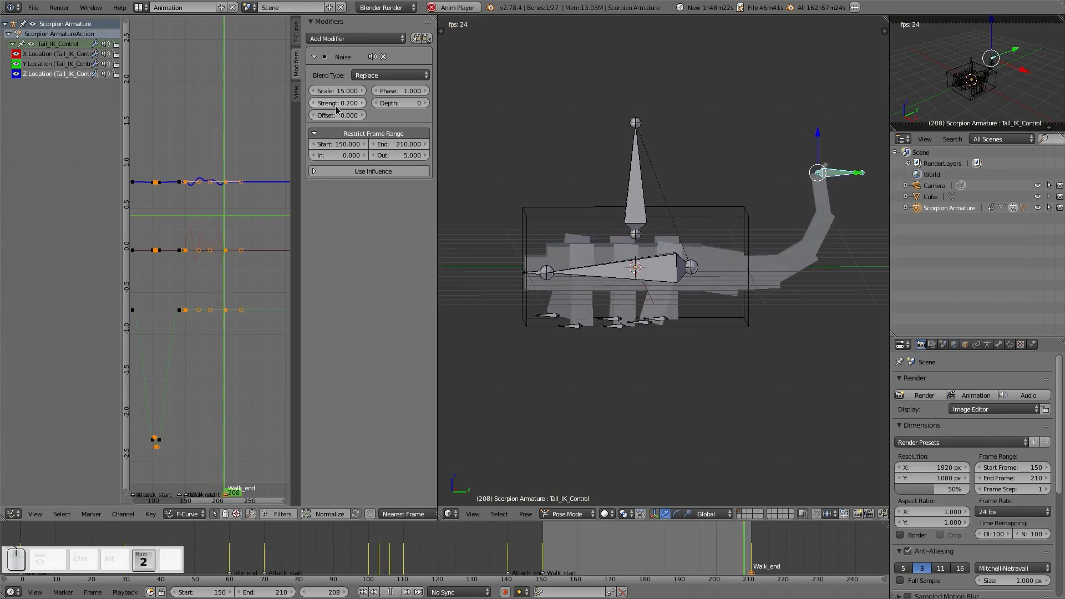
- Check the tail's vertical motion and reduce the Z Location noise strength to 0.1
mouse_move(805, 294)
middle_down()
mouse_move(795, 269)
mouse_move(808, 299)
mouse_move(782, 345)
mouse_move(743, 343)
mouse_move(795, 311)
middle_up()
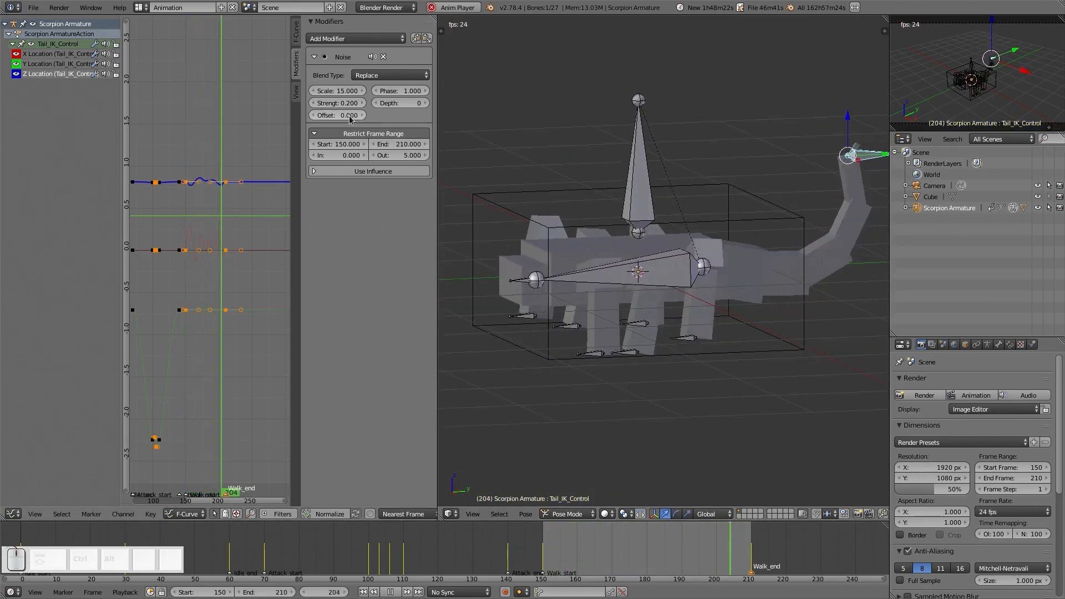
click(333, 105)
key(Delete)
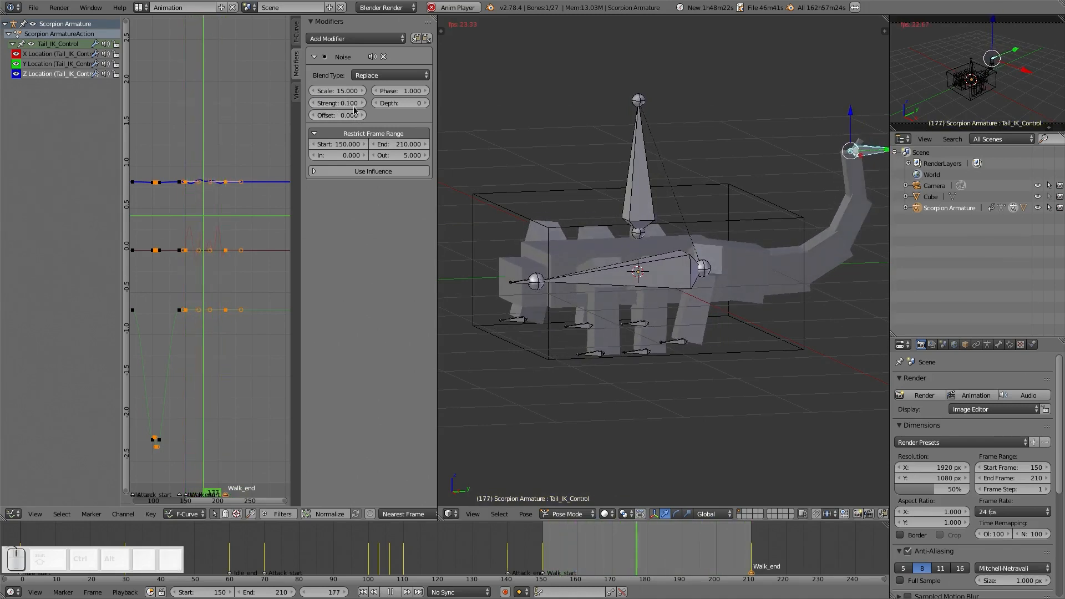
- Try a strength of 0.5 on the X Location curve's Noise modifier and settle on 0.2
click(44, 54)
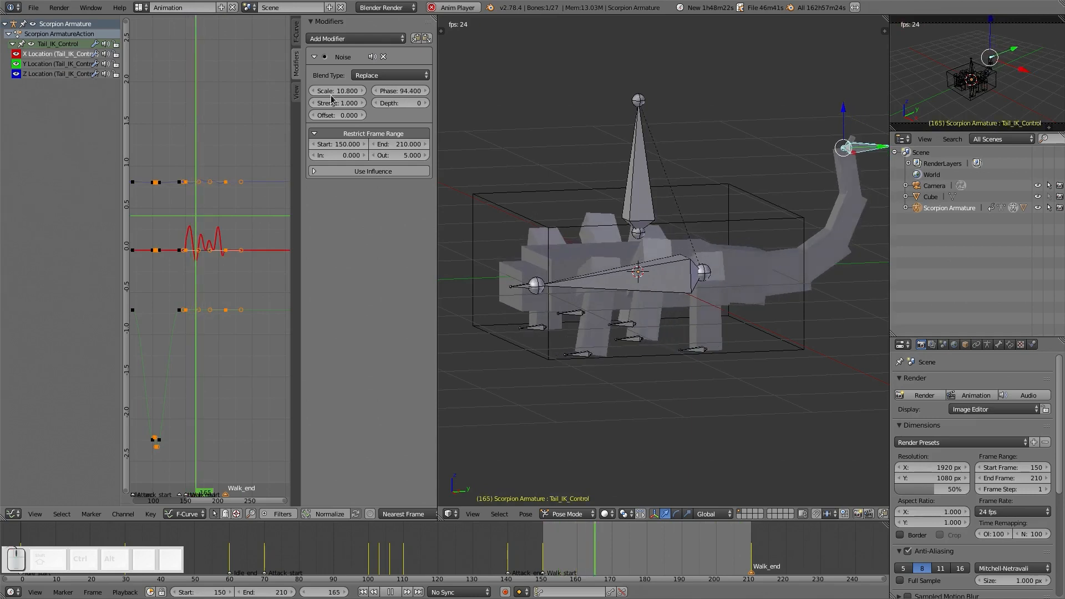
click(334, 104)
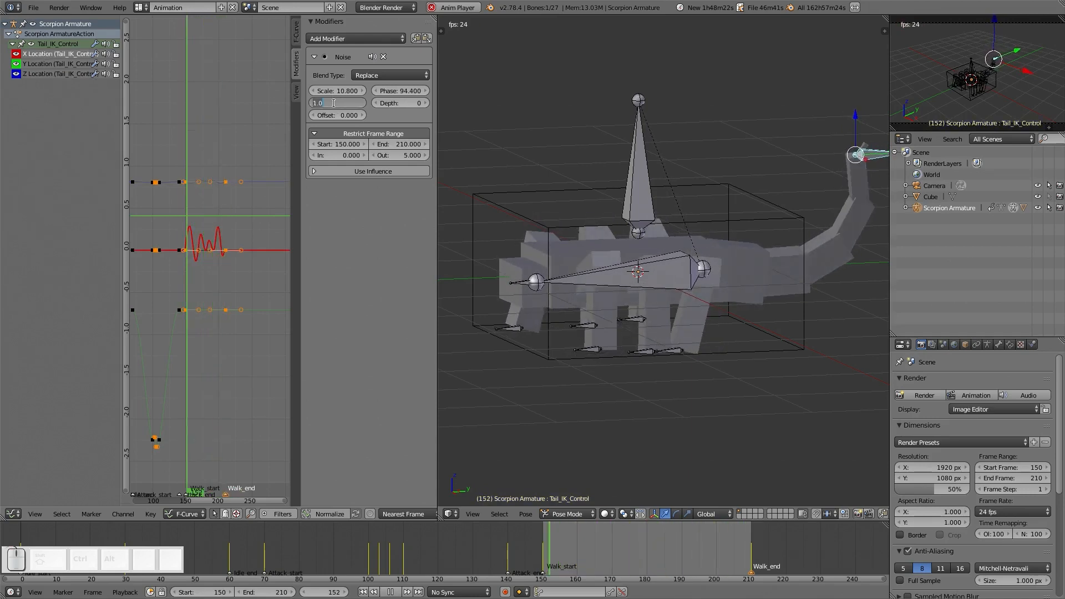
text(.5)
key(Return)
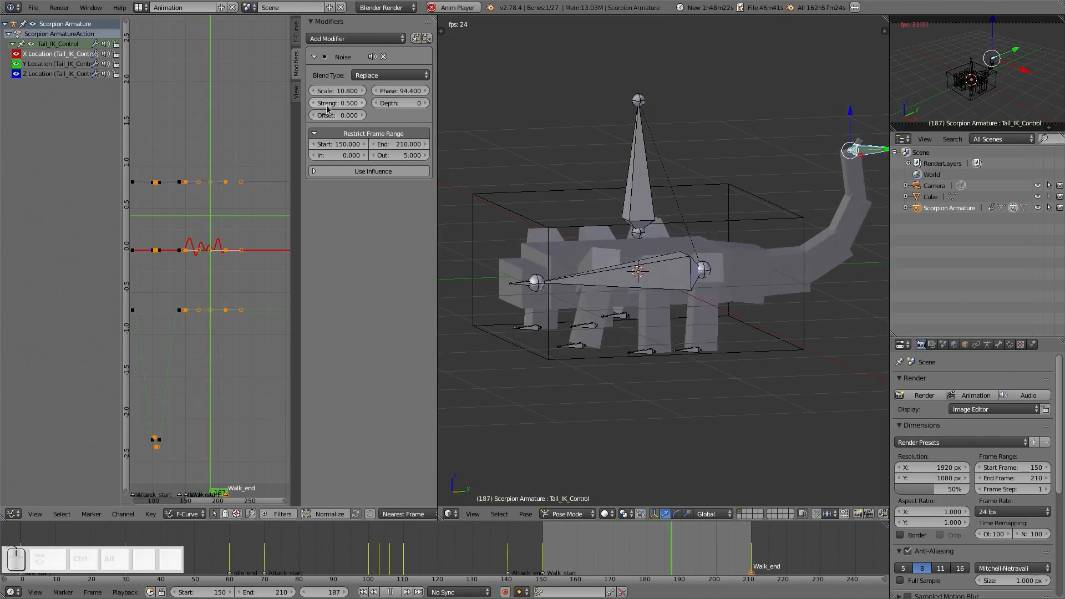
drag(330, 105, 304, 106)
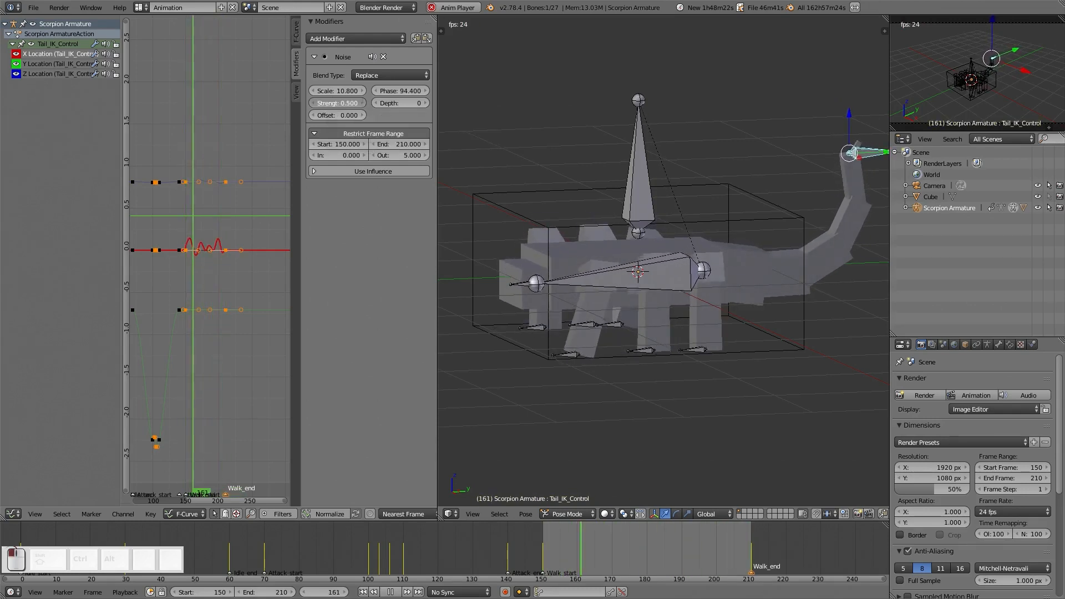
click(336, 103)
text(0.2)
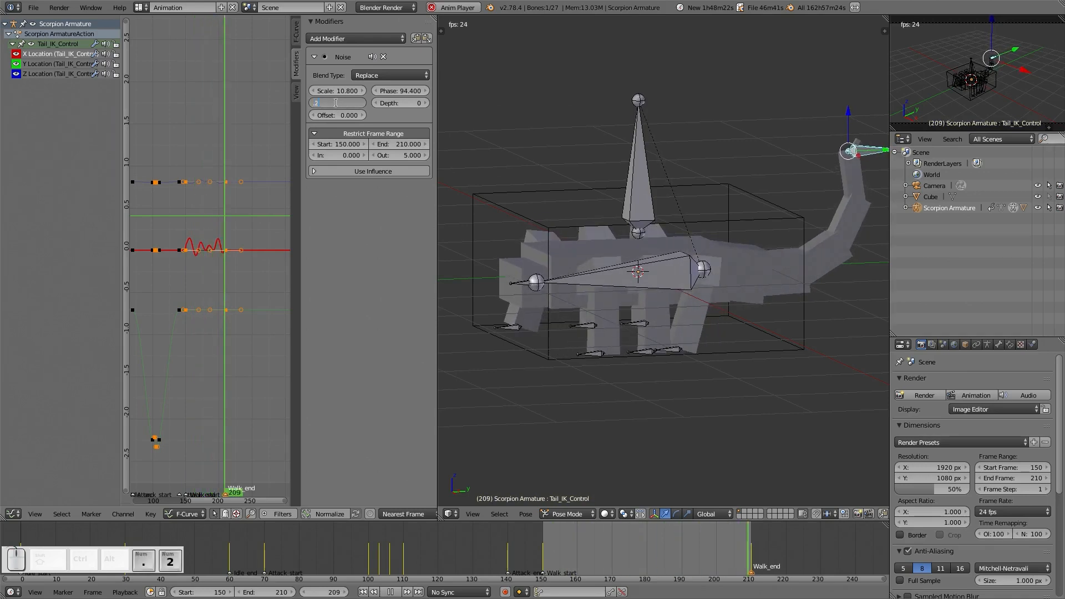
key(Return)
middle_drag(770, 320, 728, 311)
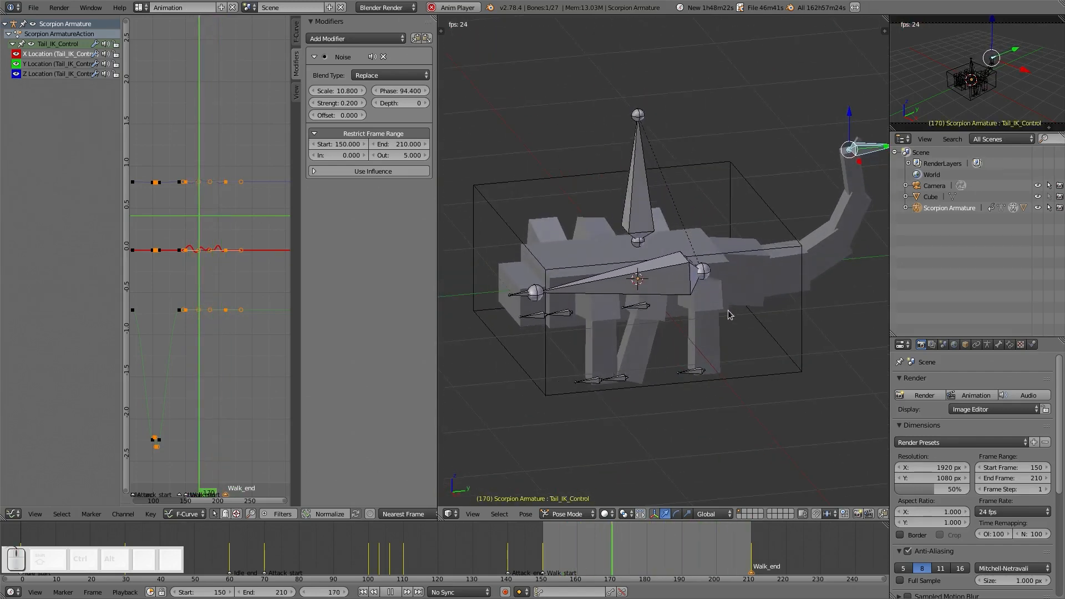
- Stop the playback and save the scene over the existing Scorpion blend file
key(Escape)
key(ctrl+s)
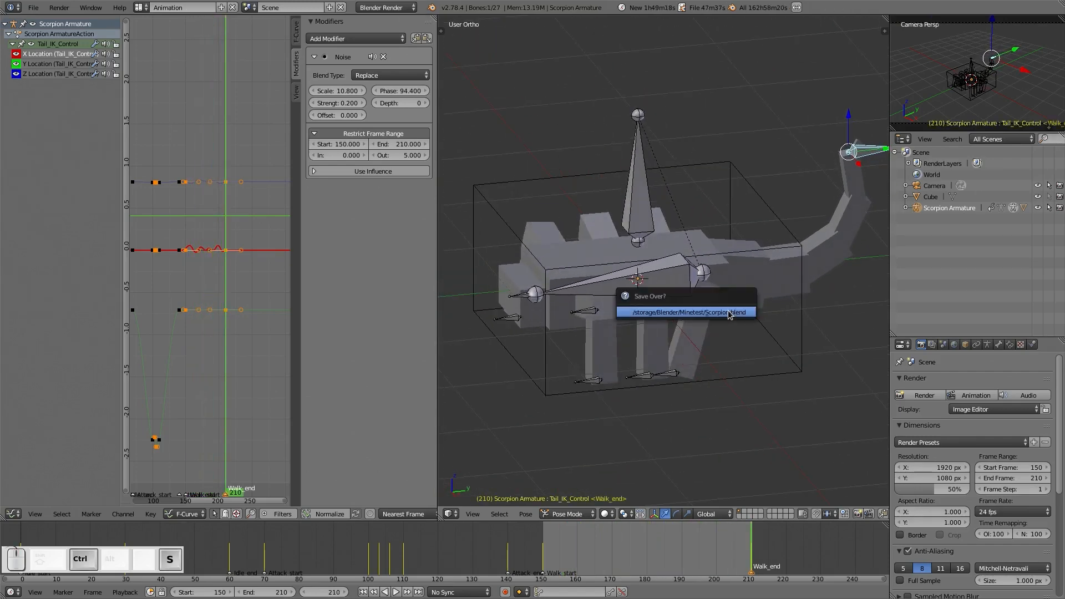
click(728, 310)
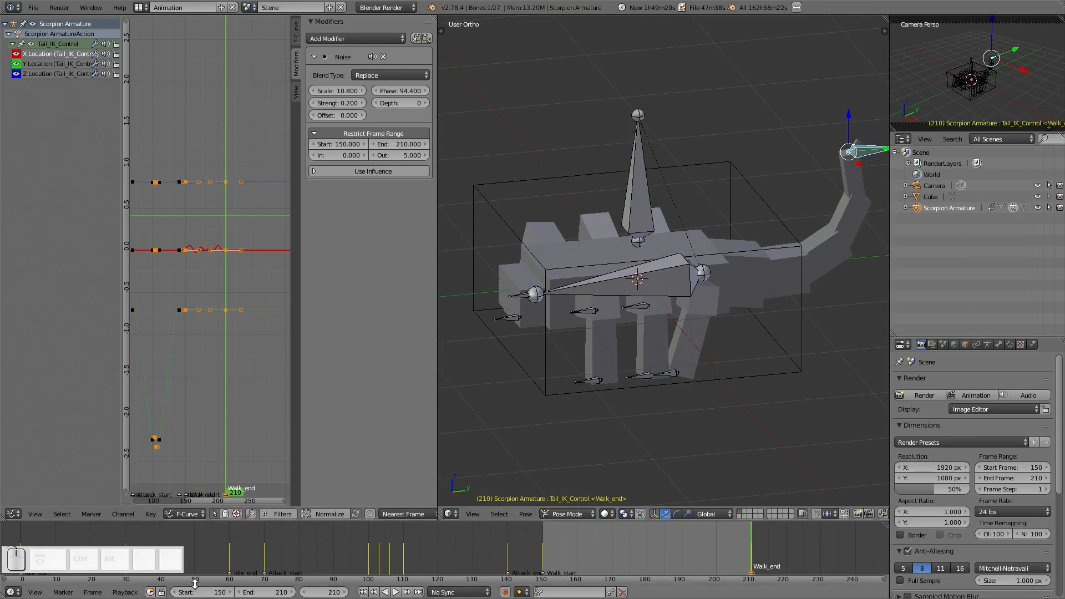
- Set the animation's start frame to 0 and switch to the Default screen layout
text(0)
key(Return)
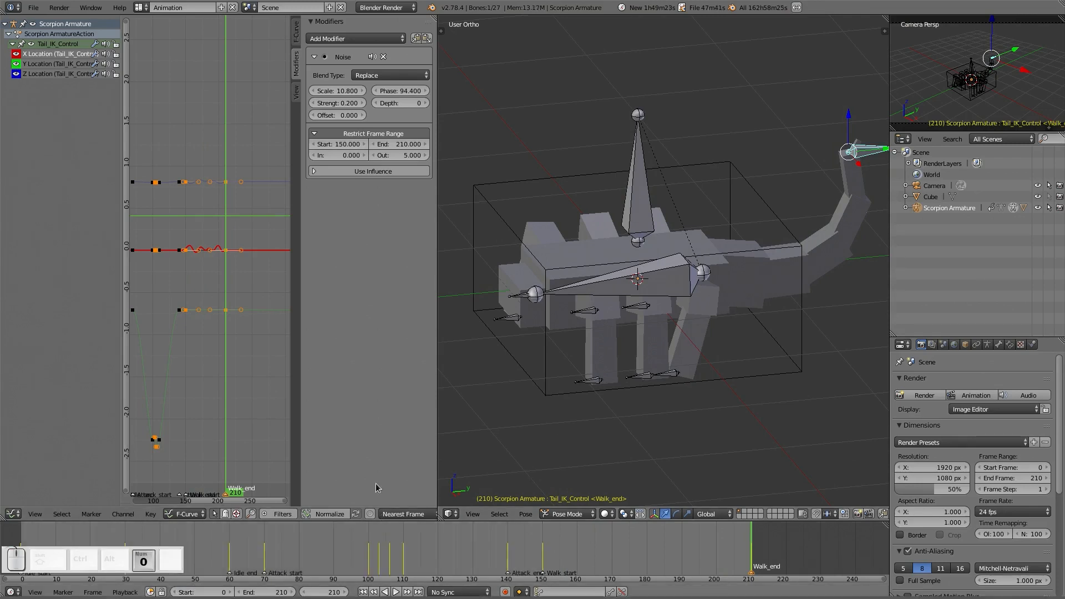
click(139, 7)
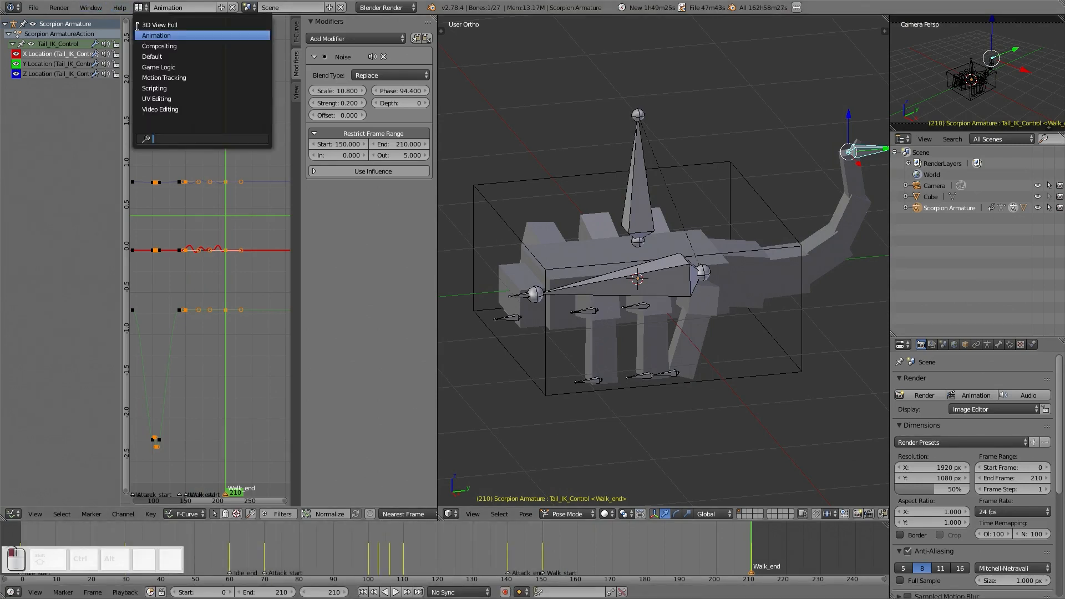
click(161, 58)
middle_drag(391, 258, 451, 267)
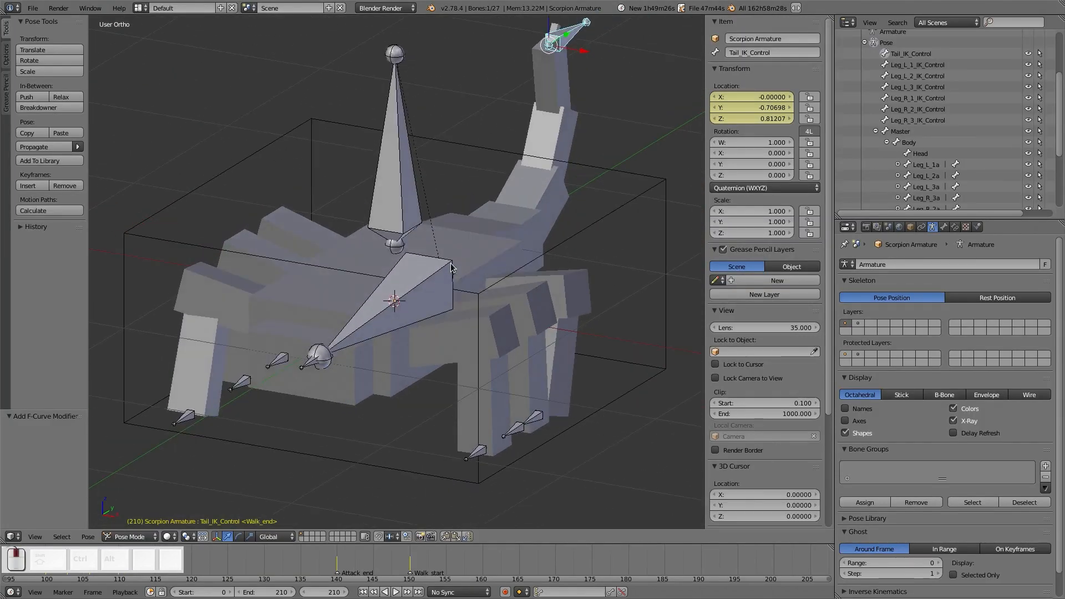
- Hide all bones by showing only the armature's empty third layer, and hide the Cube bounding box object
click(871, 325)
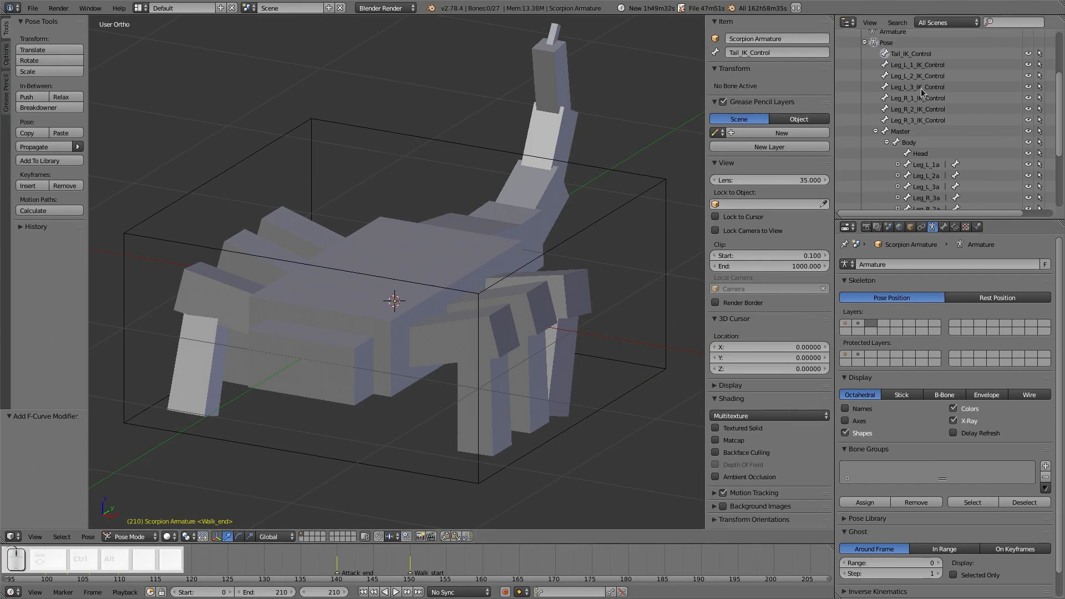
scroll(886, 70, up, 4)
click(851, 91)
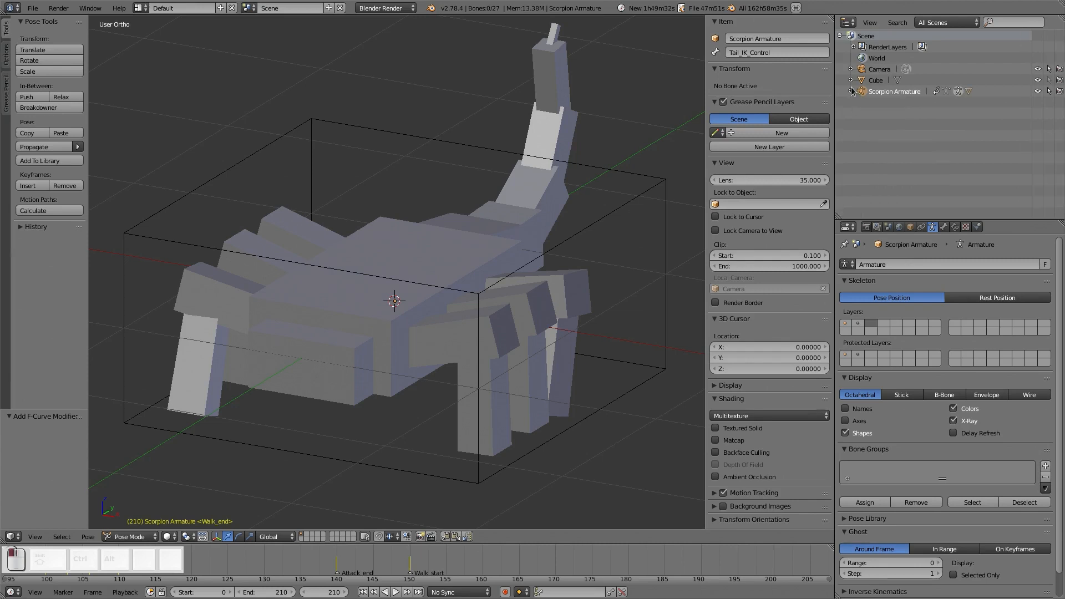
click(1038, 80)
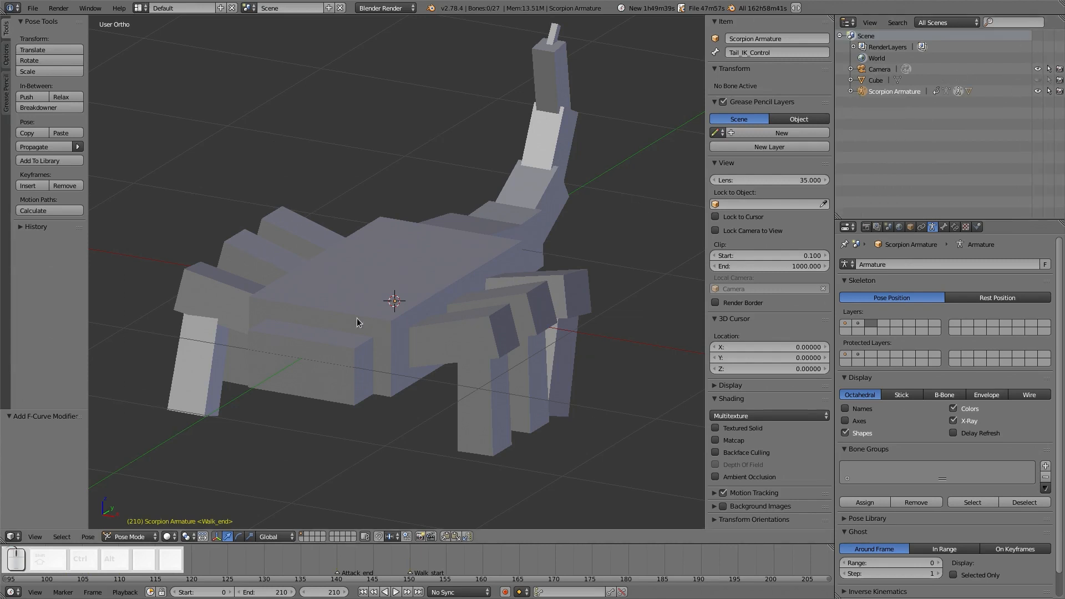
- Play the full animation over frames 0 to 210 without visible bones, and stop it
key(alt+a)
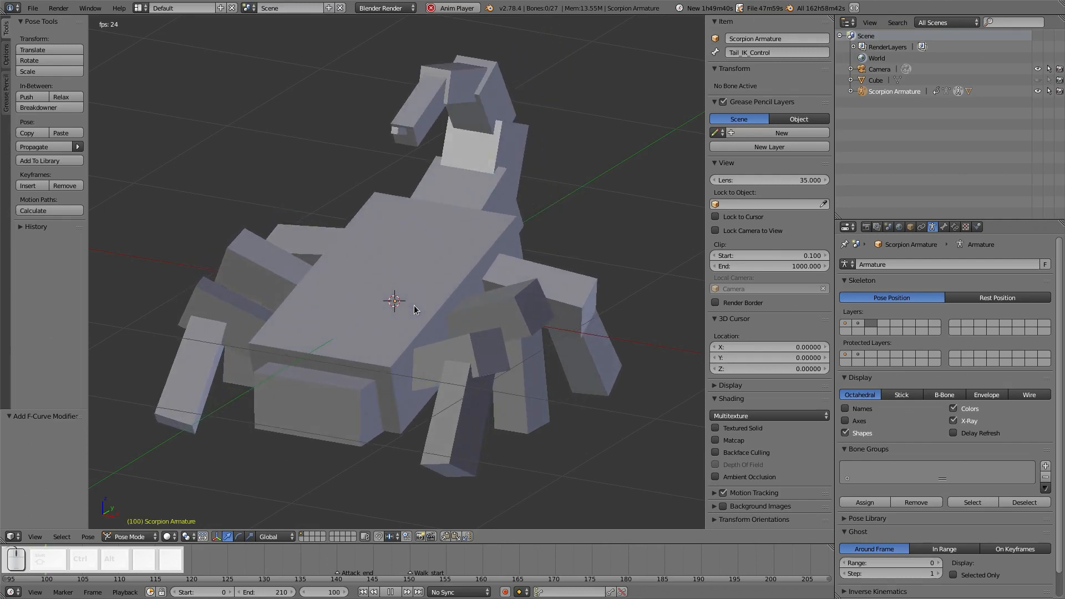
key(Tab)
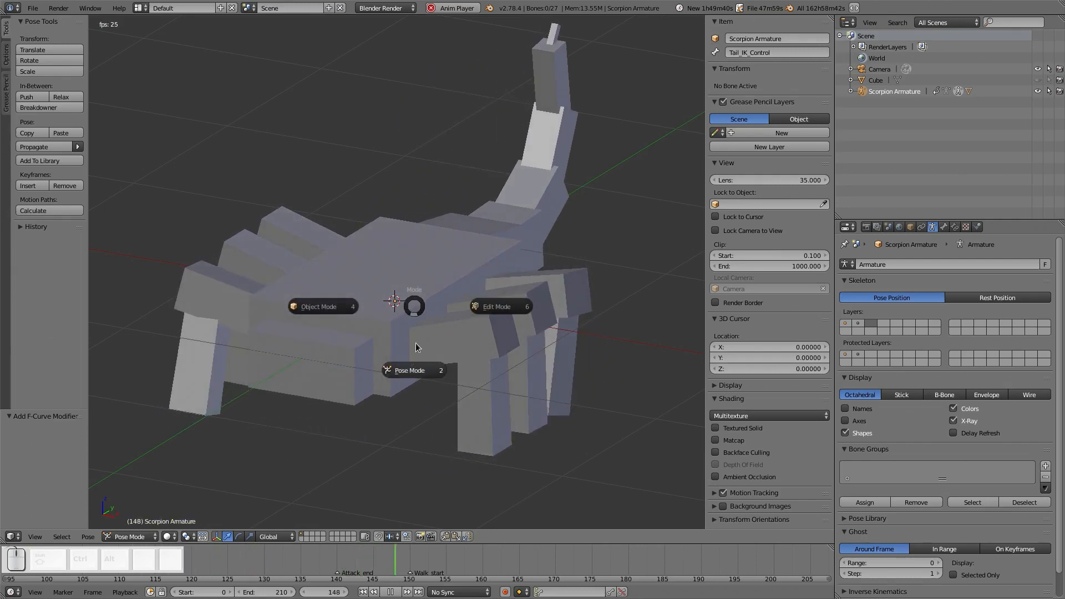
right_click(431, 249)
key(Escape)
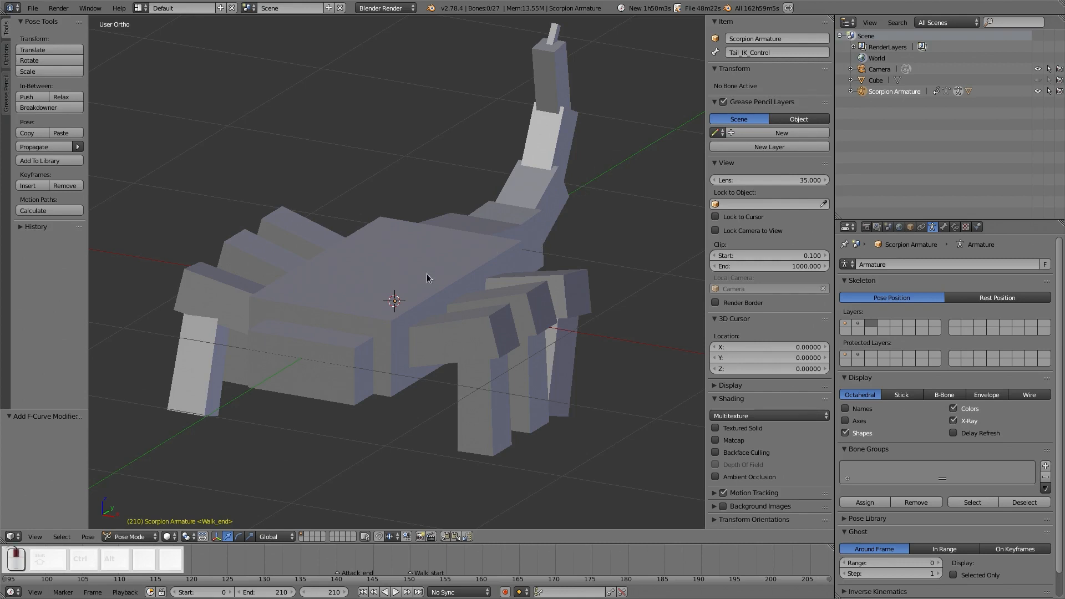
- Replay the animation from a lower viewing angle and scrub back to frame 111 in the attack
mouse_move(427, 275)
middle_down()
mouse_move(400, 267)
mouse_move(416, 264)
middle_up()
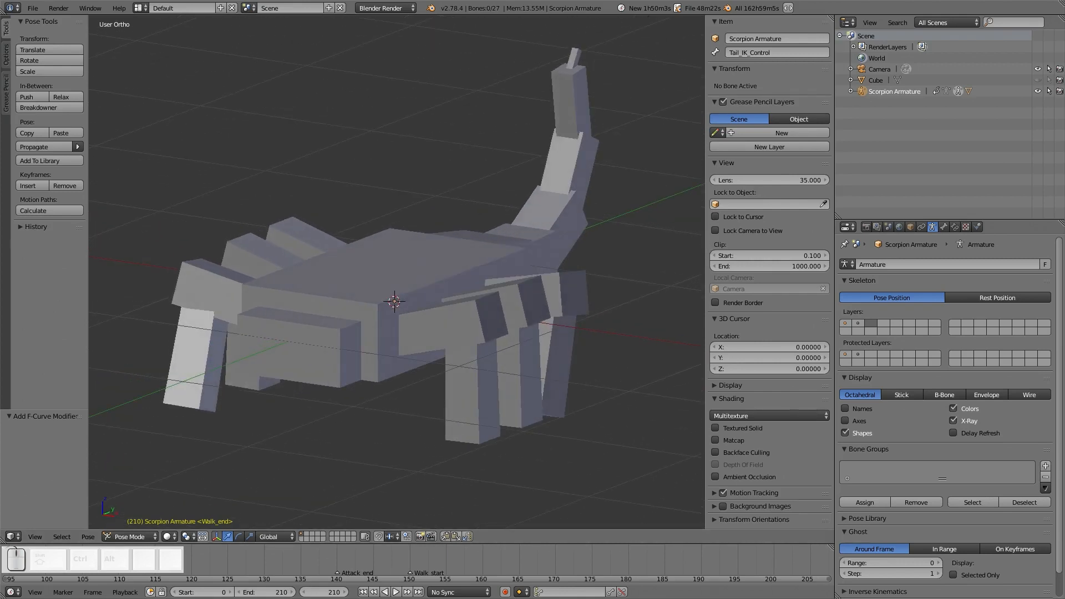
key(alt+a)
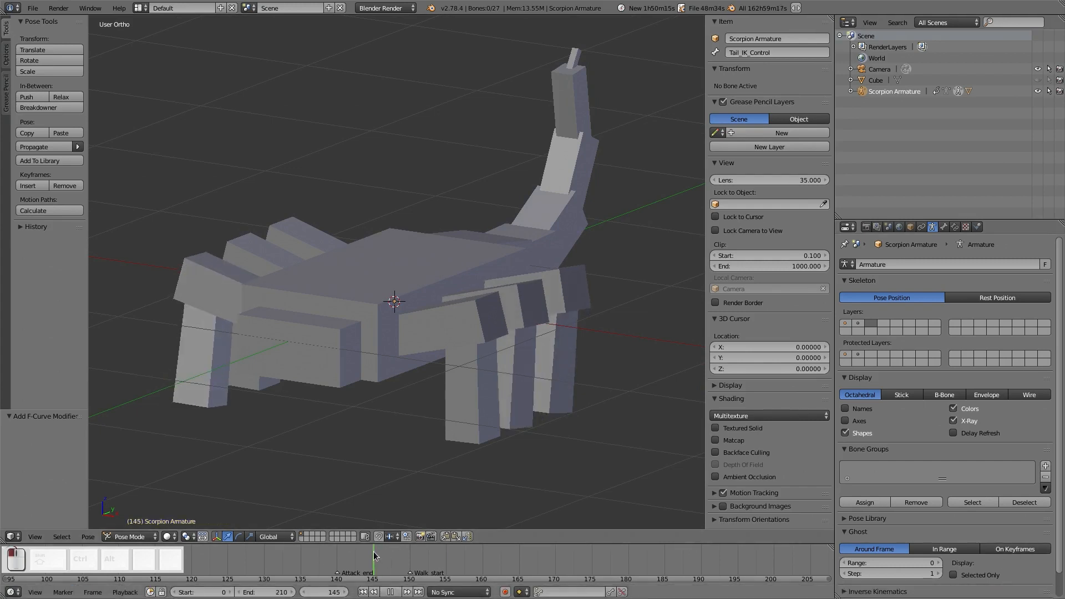
click(335, 555)
drag(335, 555, 125, 557)
key(alt+a)
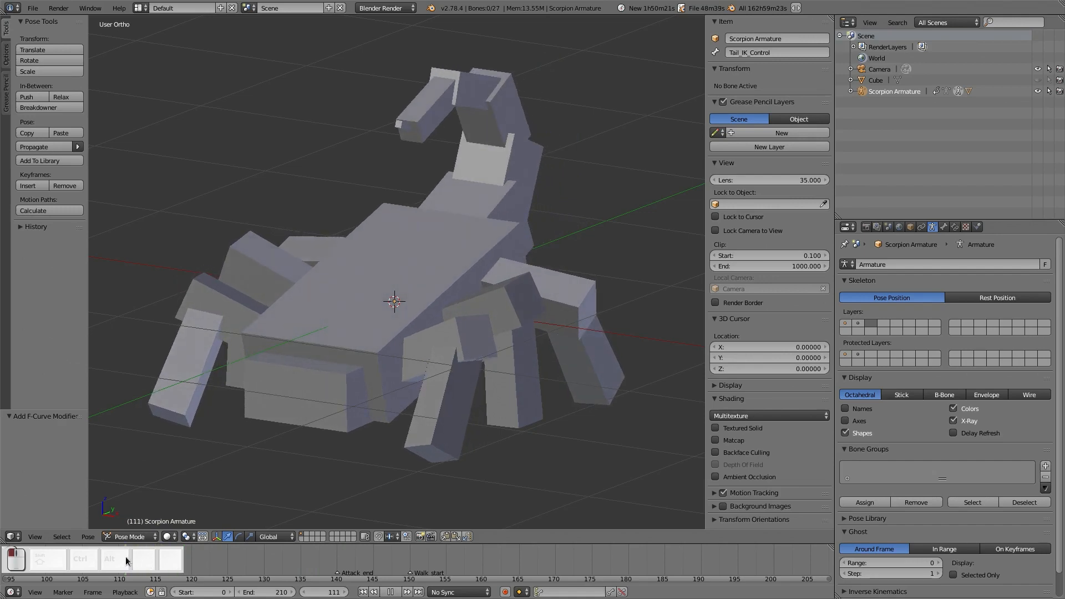